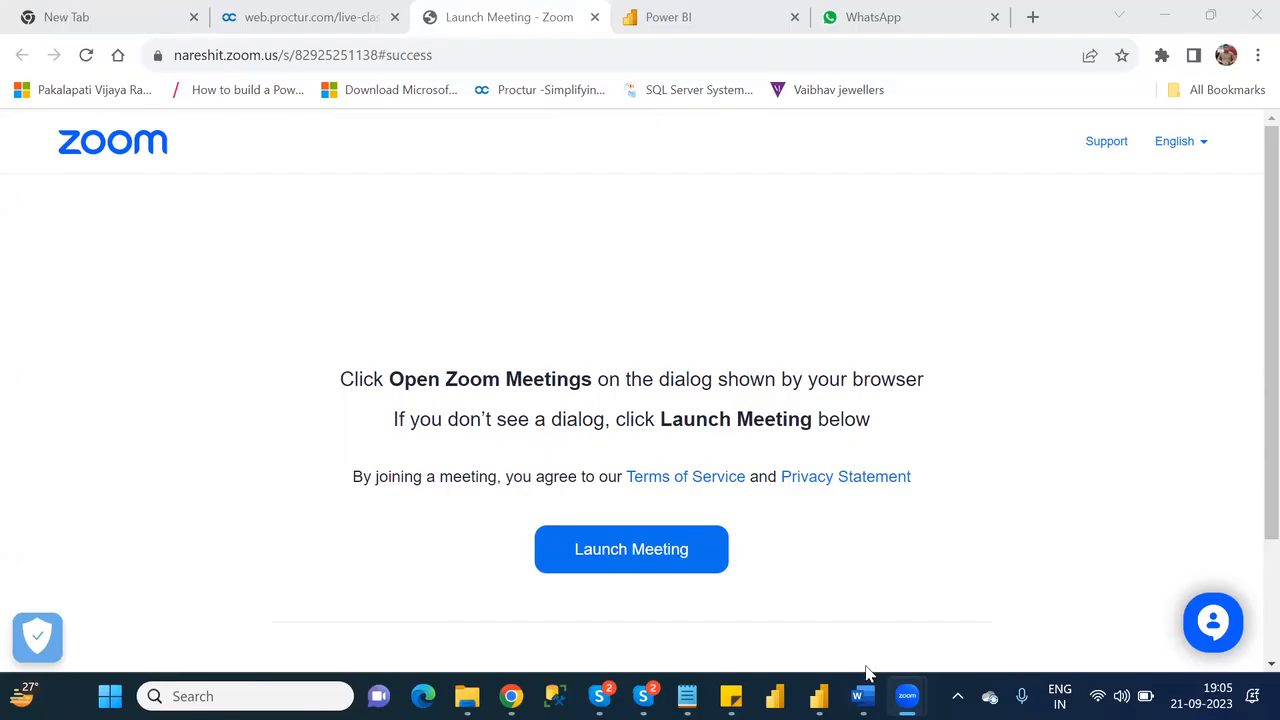
Step: Switch to Word and look through the Power Apps Documentation file to its end
left_click(860, 697)
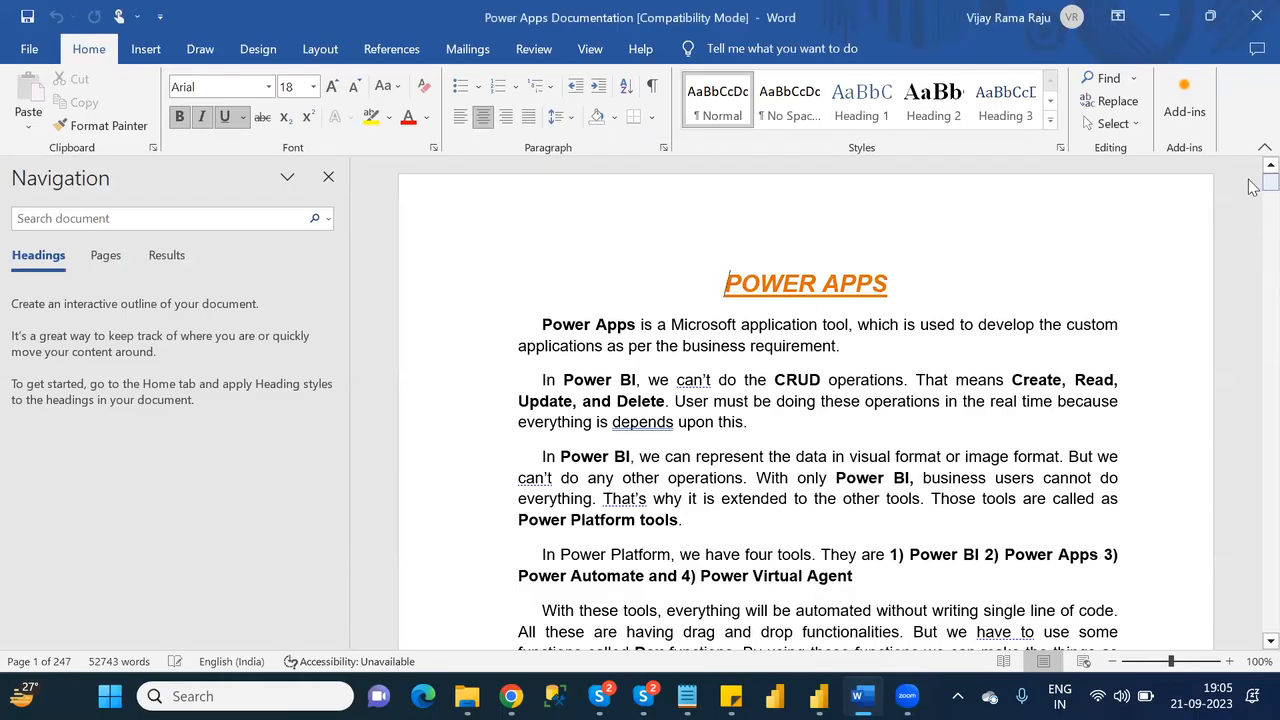
left_click_drag(1248, 386, 524, 516)
Step: Switch to File Explorer and duplicate the Power Apps Documentation Word file within the NareshIT_B1 folder
left_click(467, 696)
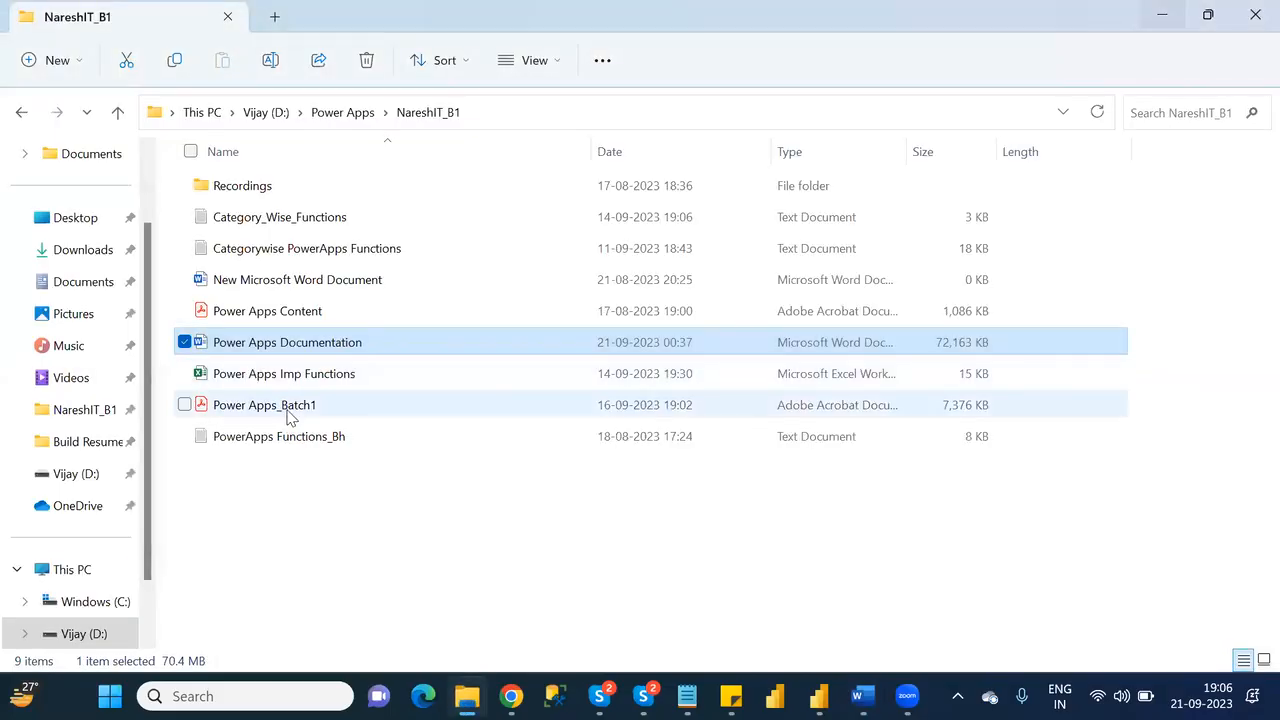
left_click(287, 410)
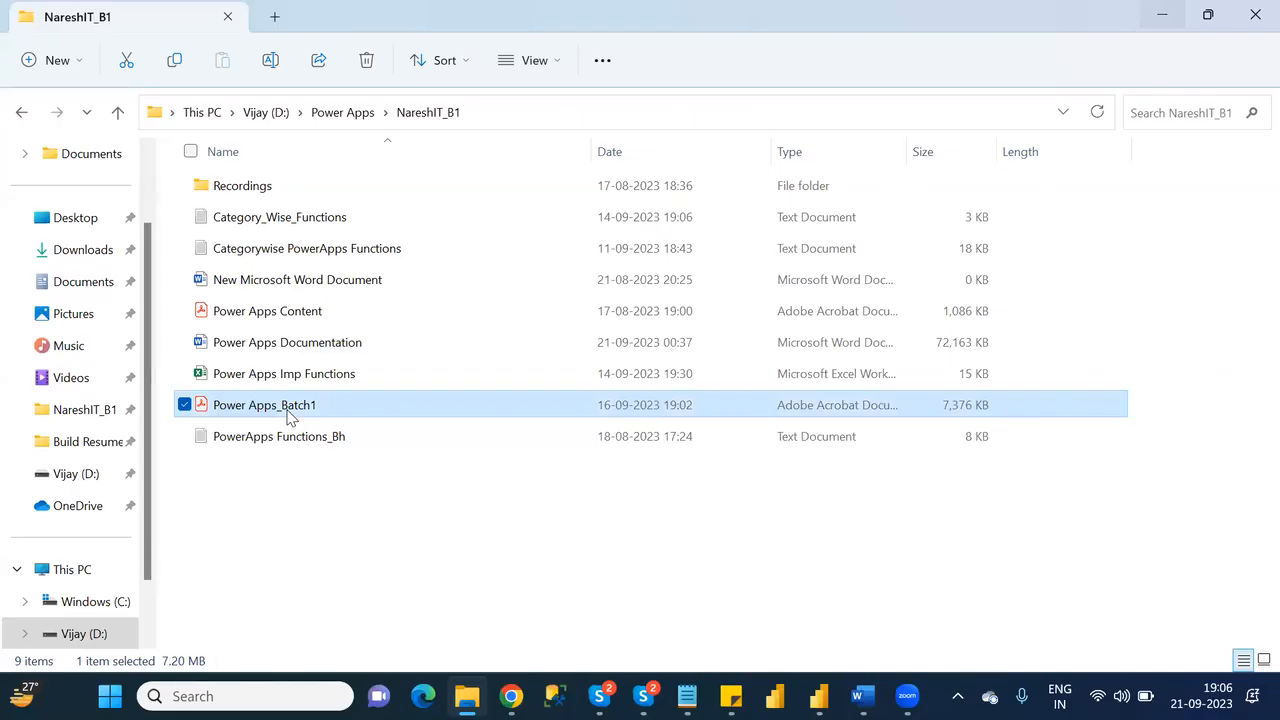
left_click(275, 346)
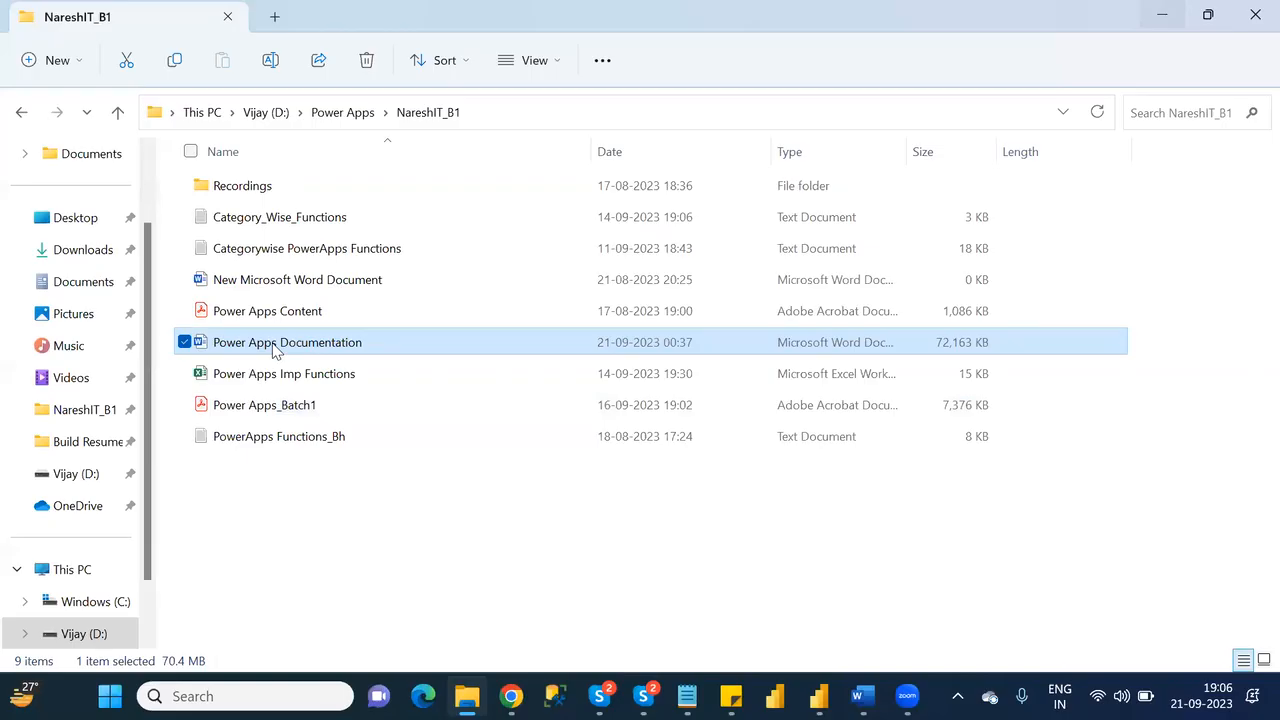
key("ctrl+c")
key("ctrl+v")
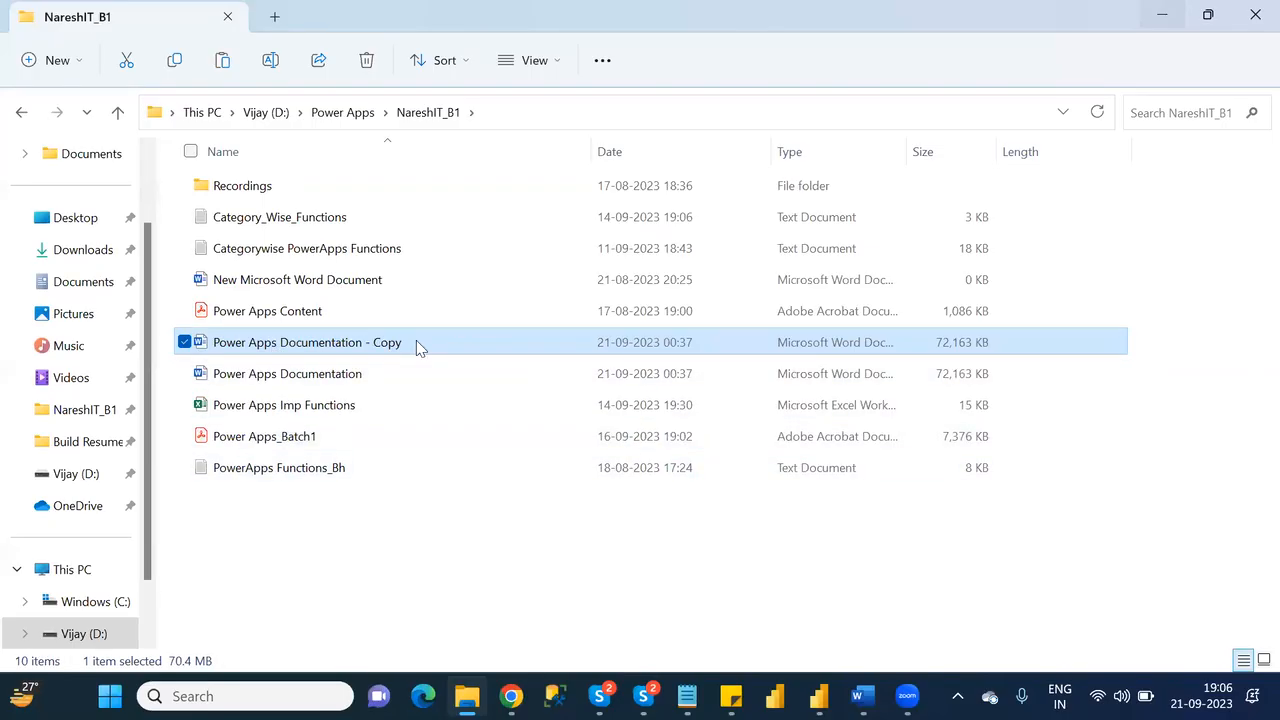
Step: Rename the duplicated Word file as Power Apps_Batch1 and open it in Word
key("F2")
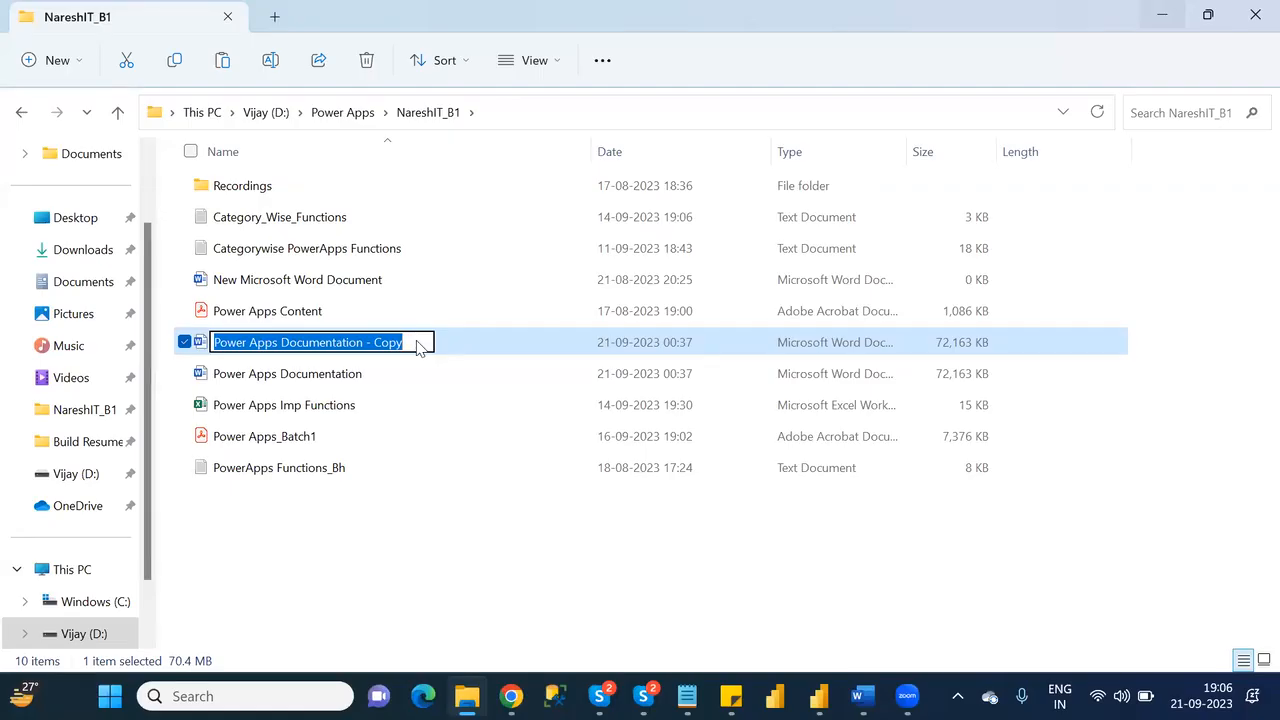
type("Power Apps")
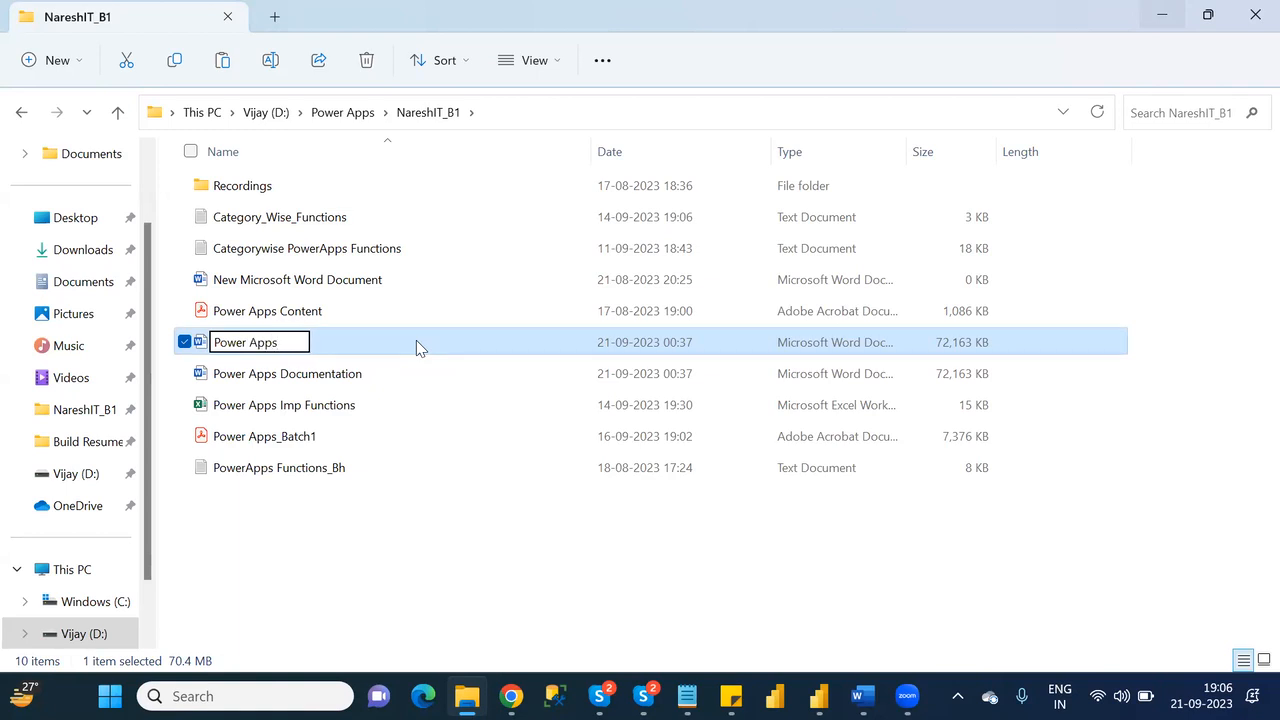
type("_Batch")
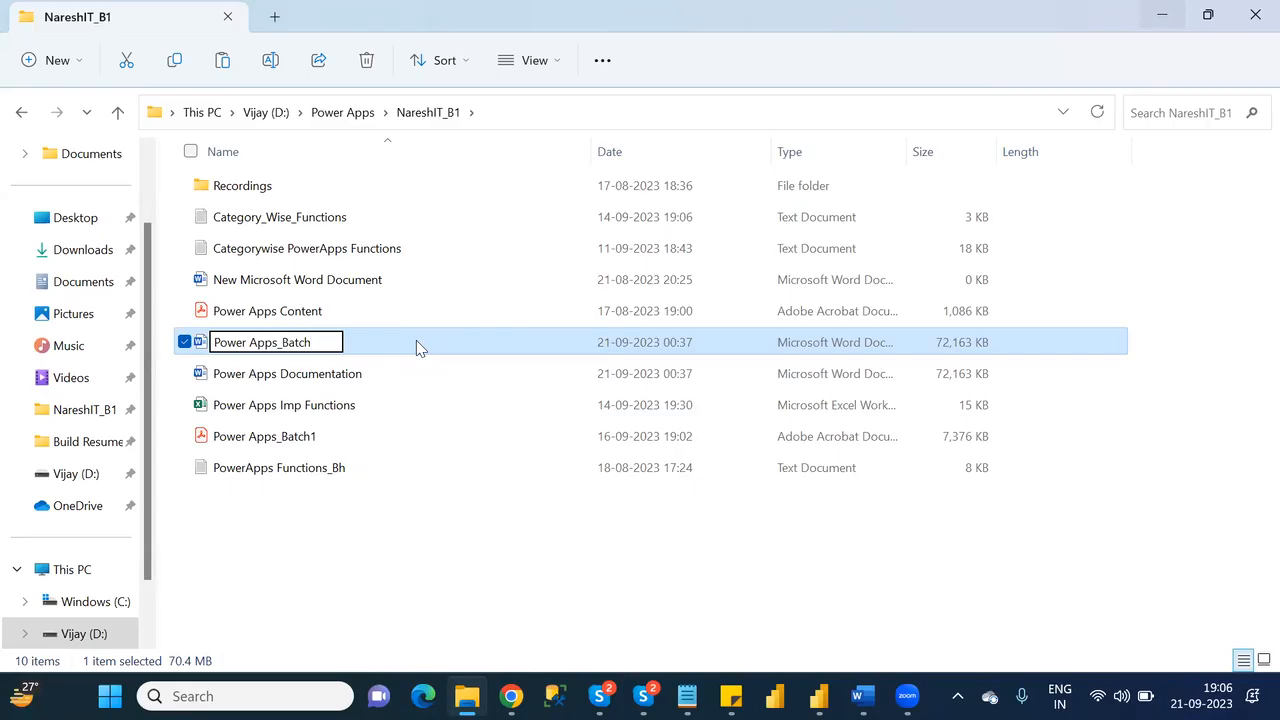
type("1")
key("Return")
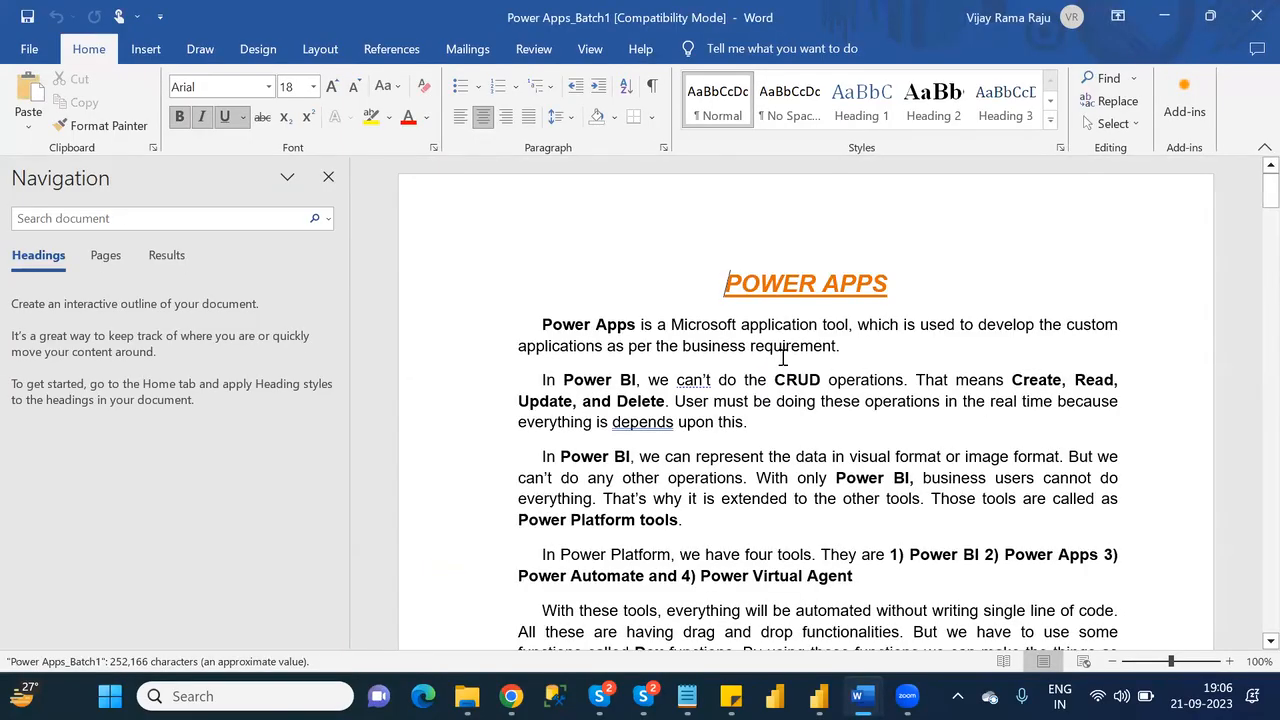
Step: Delete the entire content of the Power Apps_Batch1 Word document
key("ctrl+a")
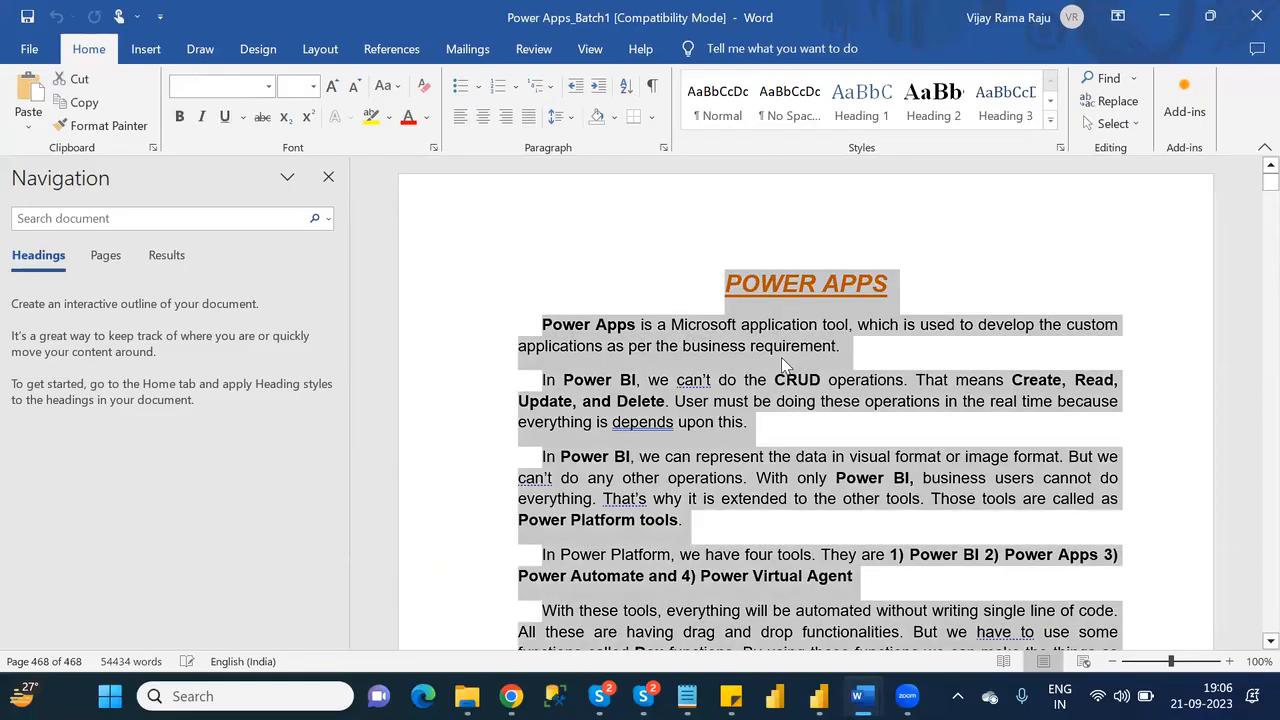
key("Delete")
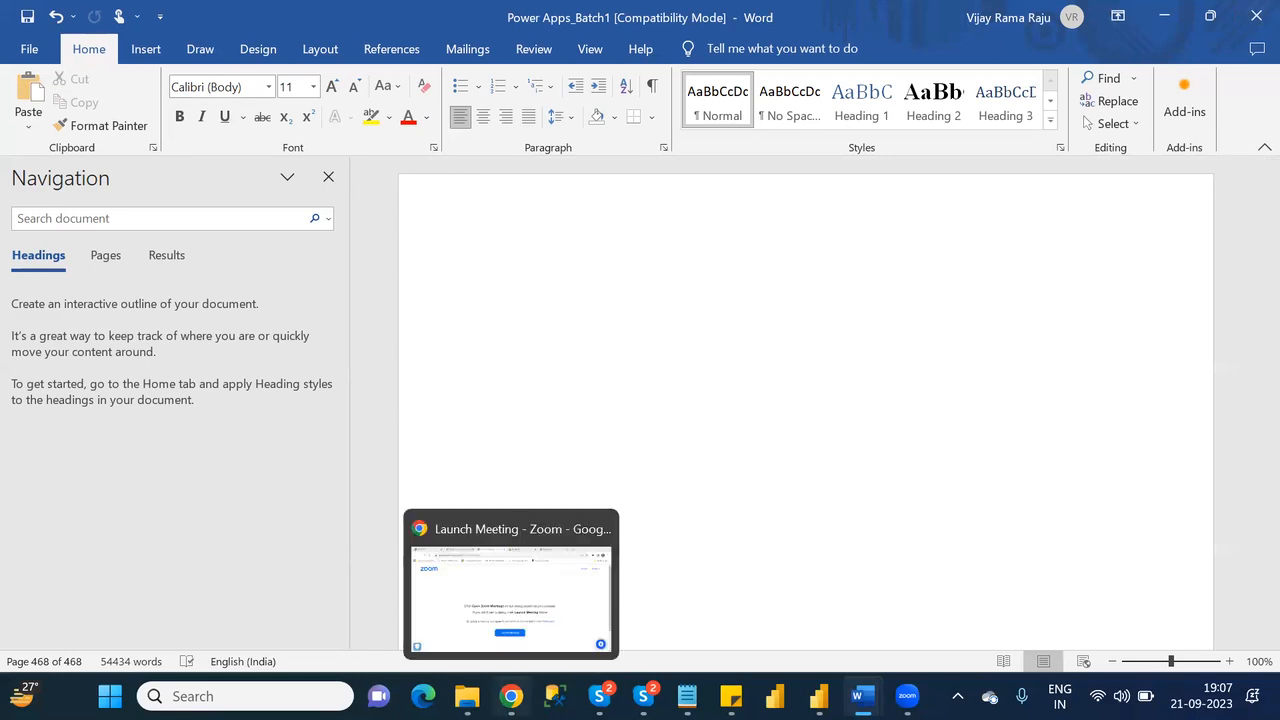
Step: Open the Power Apps_Batch1 PDF from the NareshIT_B1 folder, check which function it covers last, and close it
left_click(467, 696)
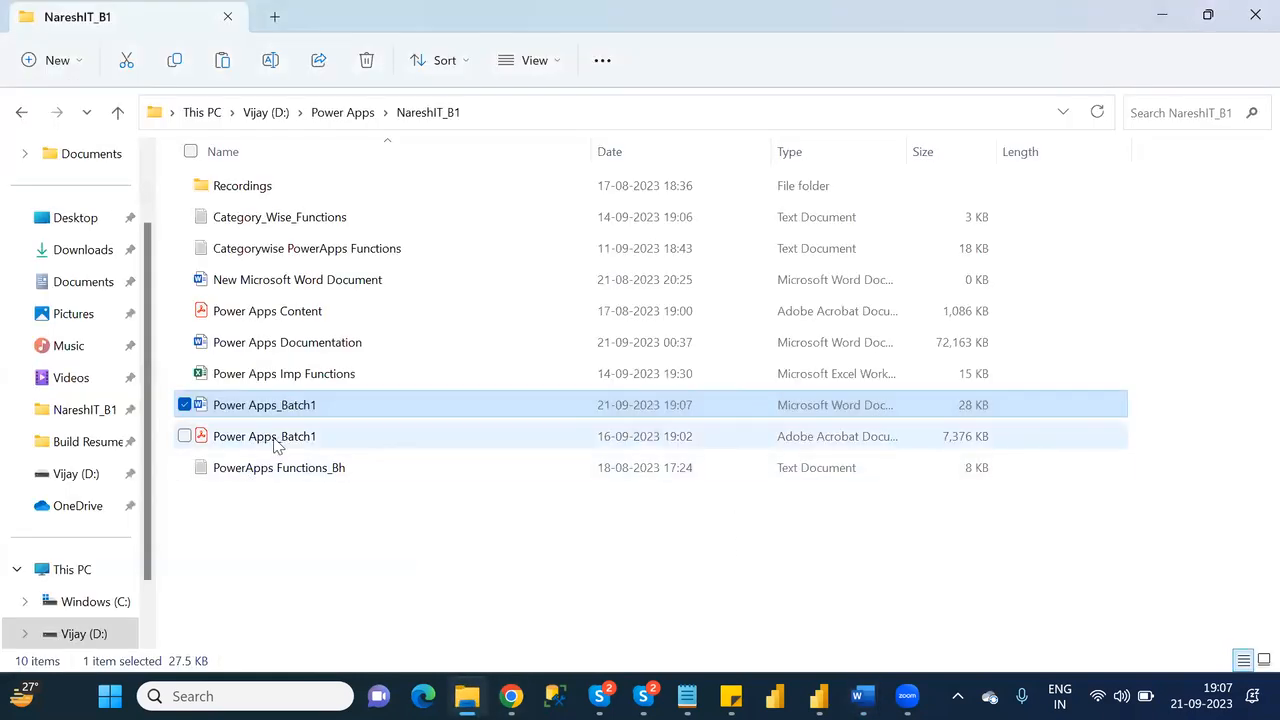
left_click(279, 440)
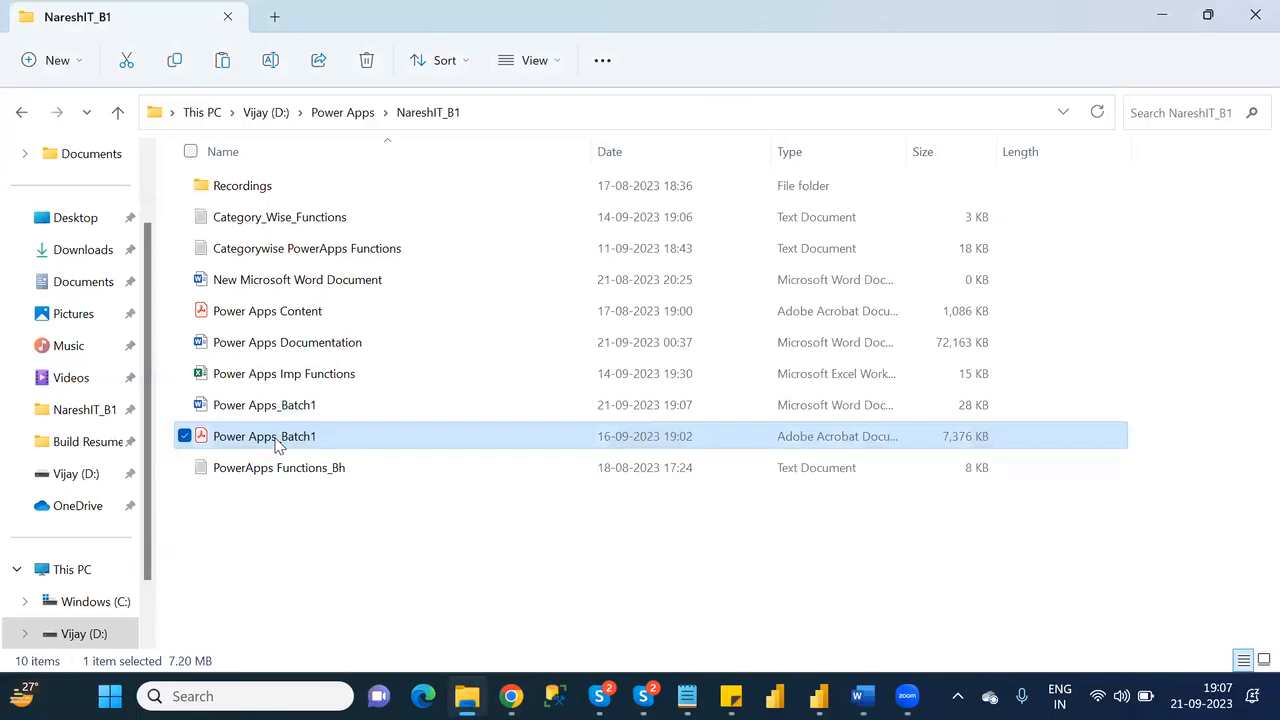
double_click(352, 444)
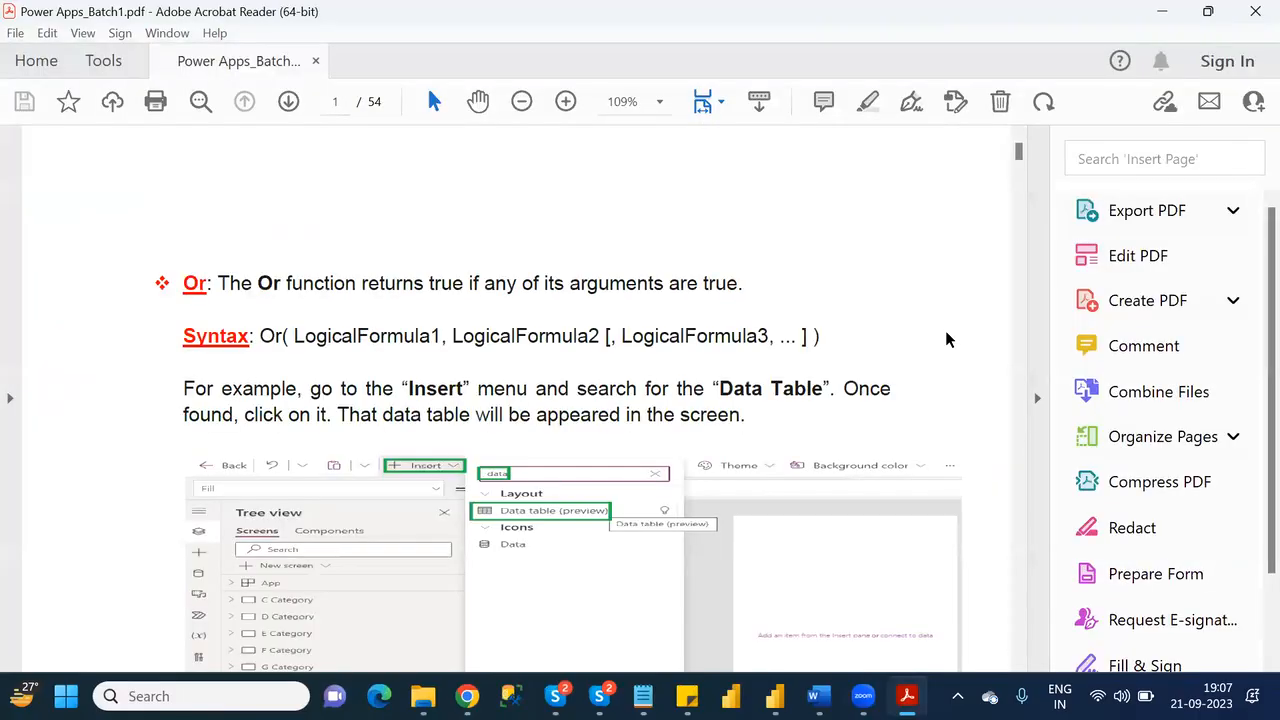
left_click_drag(1020, 153, 1026, 640)
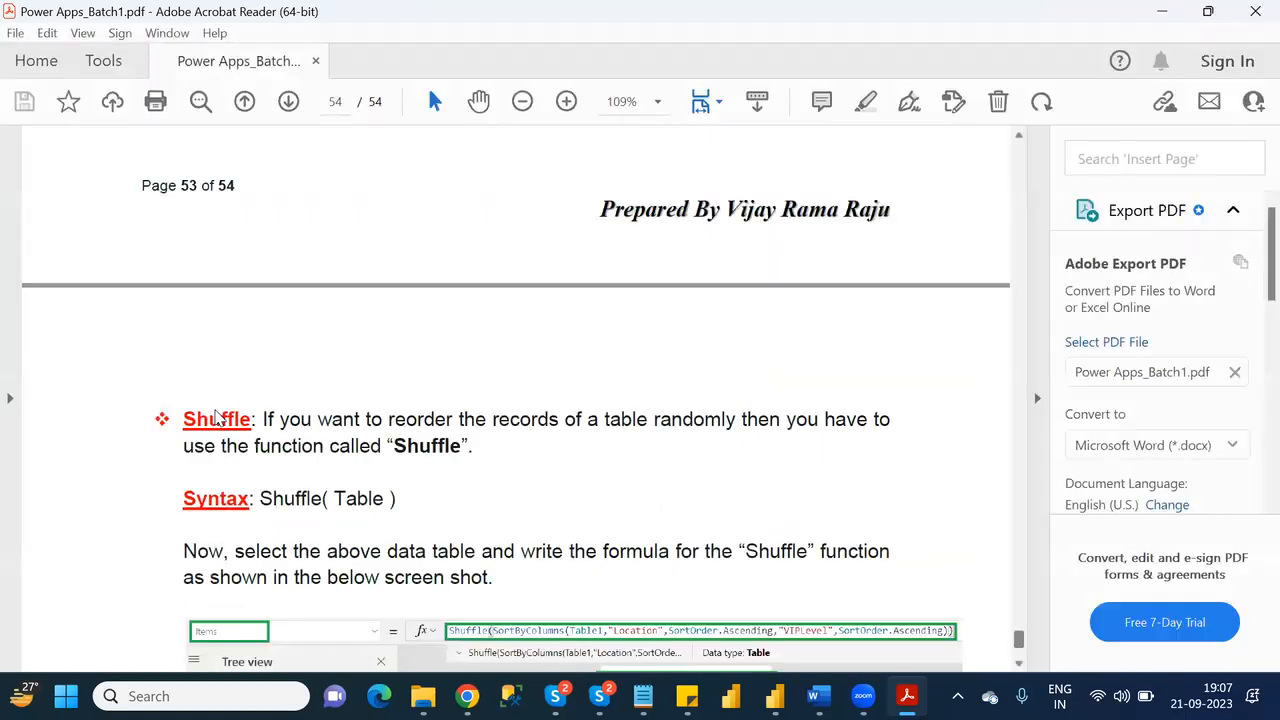
left_click_drag(258, 419, 207, 423)
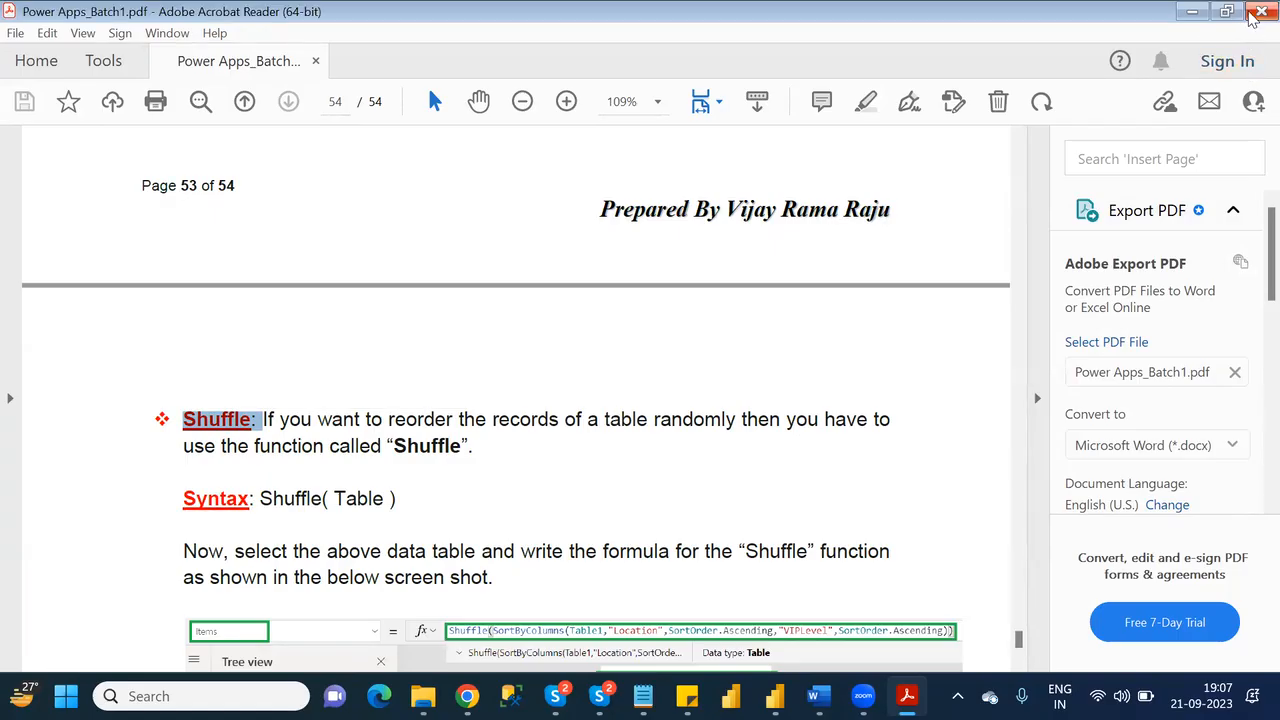
left_click(1256, 11)
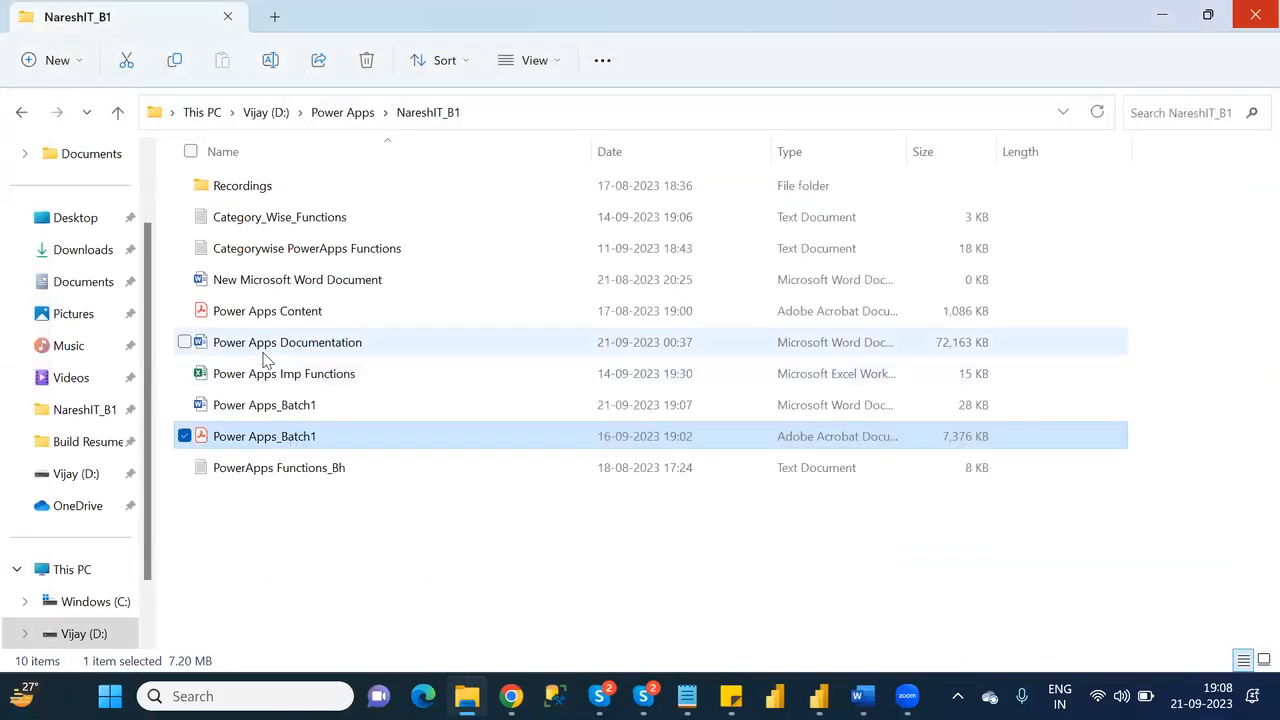
Step: Switch to the Power Apps Documentation in Word and search it for "Shuffle:"
mouse_move(860, 697)
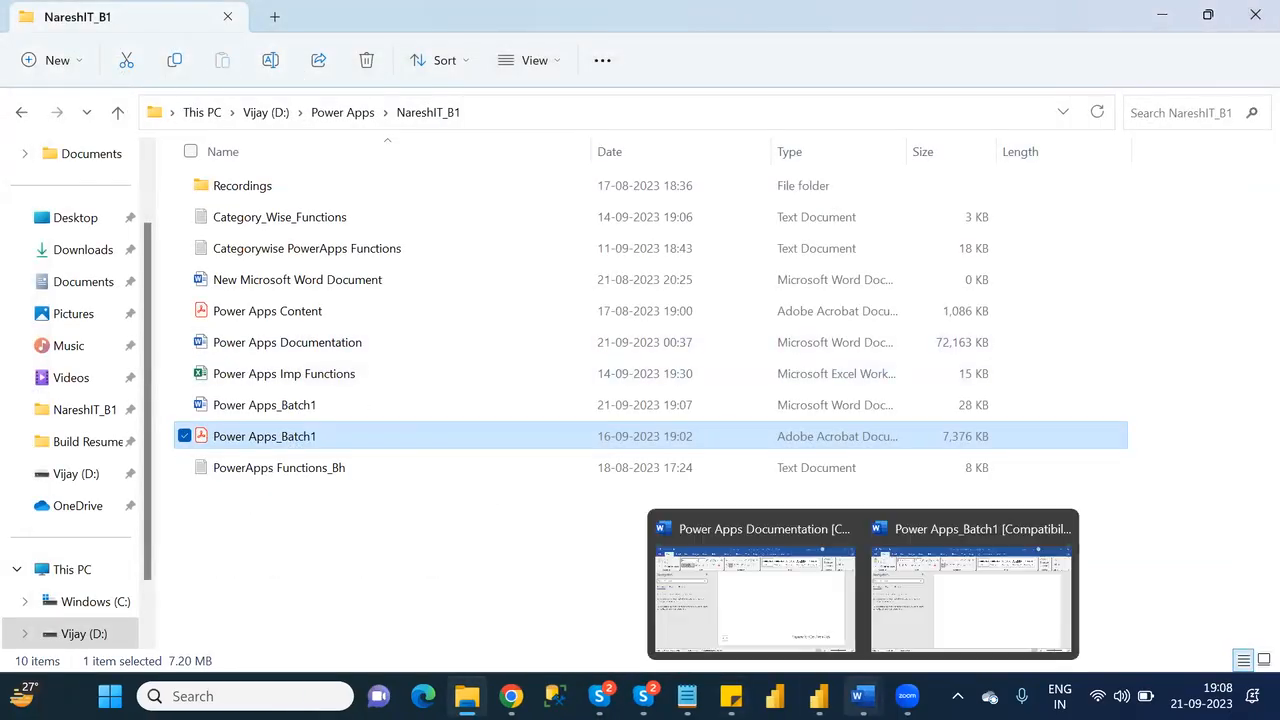
left_click(758, 618)
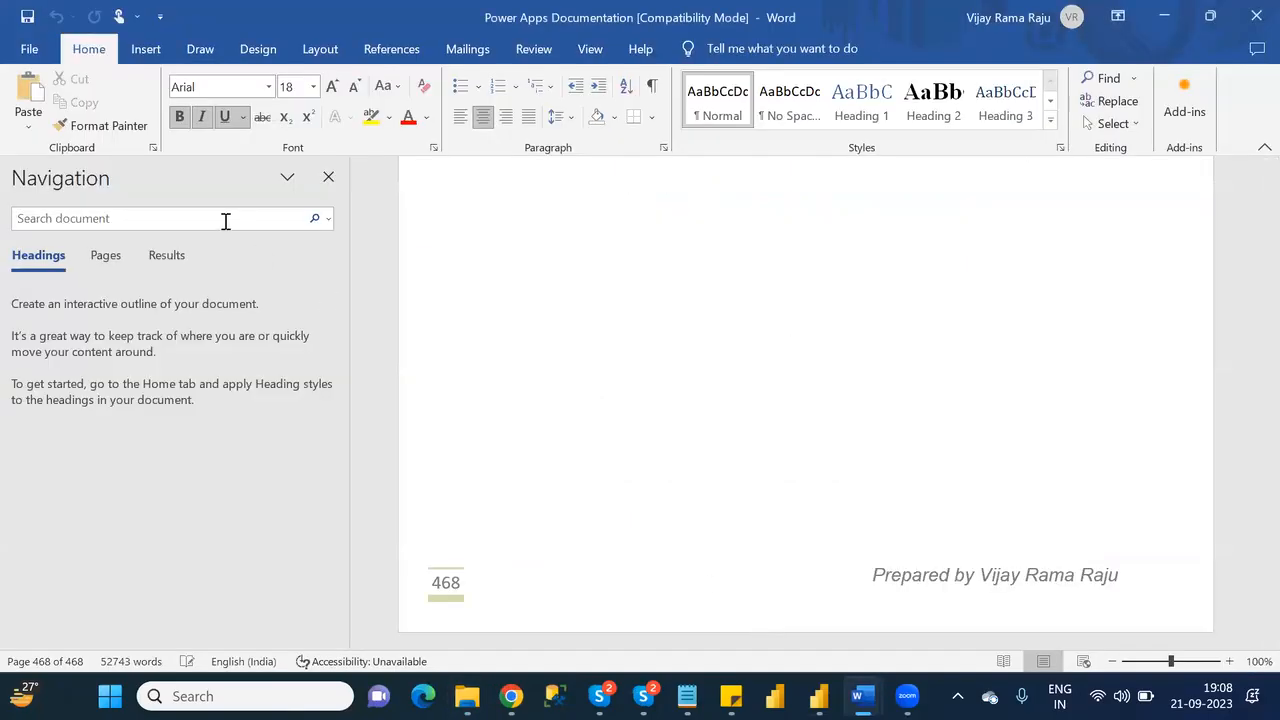
left_click(226, 221)
type("Shuffle:")
key("Return")
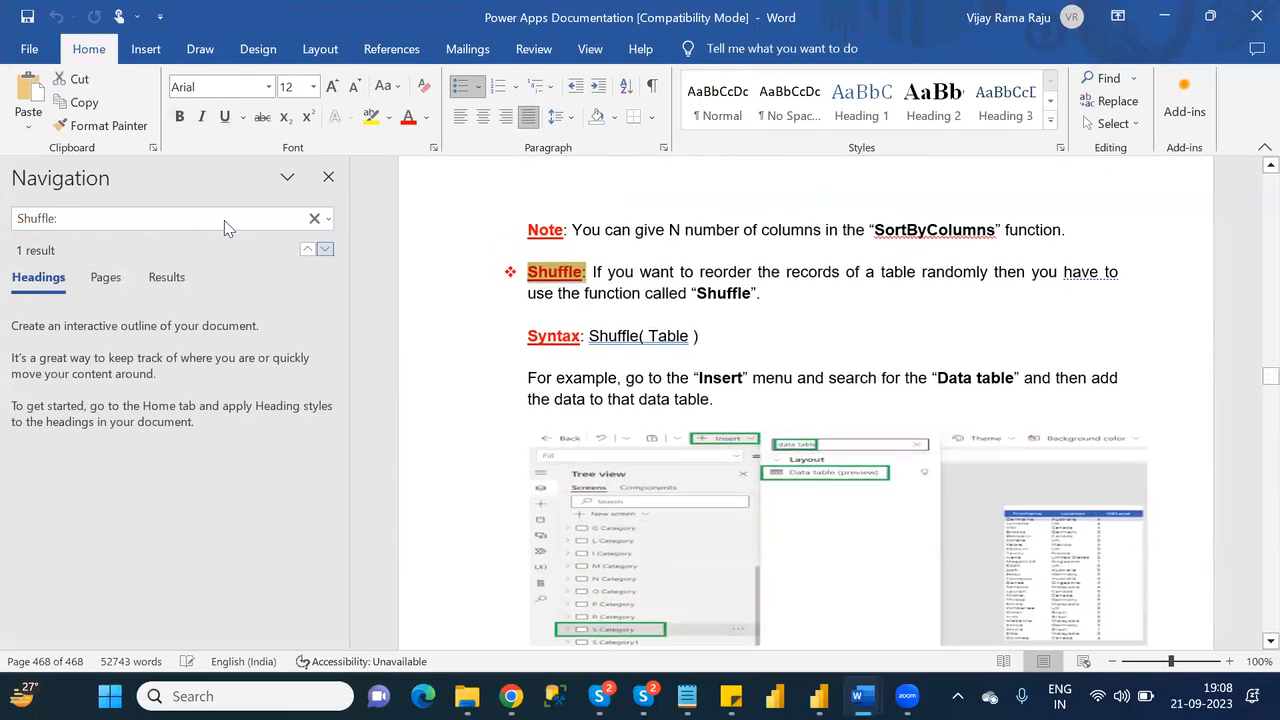
Step: Select the documentation content from the end of the Shuffle section onward, covering the Split, StartsWith, Trim and Text function topics
left_click(704, 320)
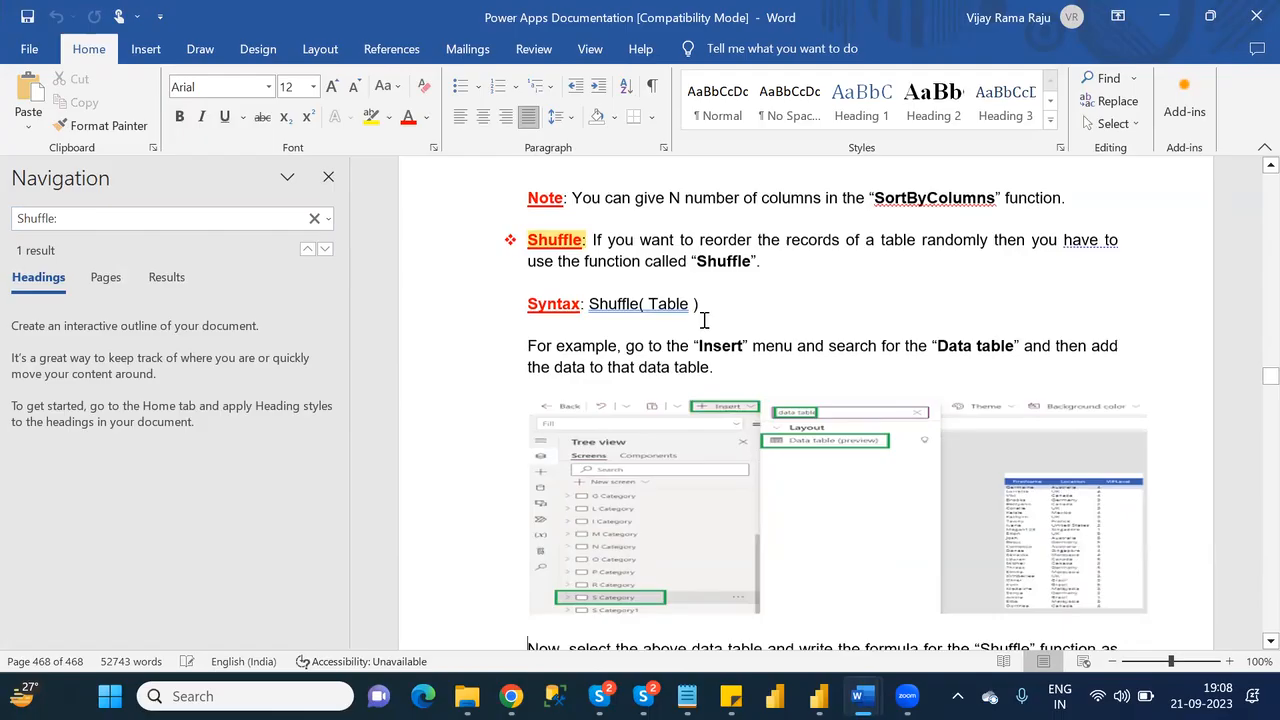
scroll(704, 320, "down", 7)
scroll(704, 322, "down", 5)
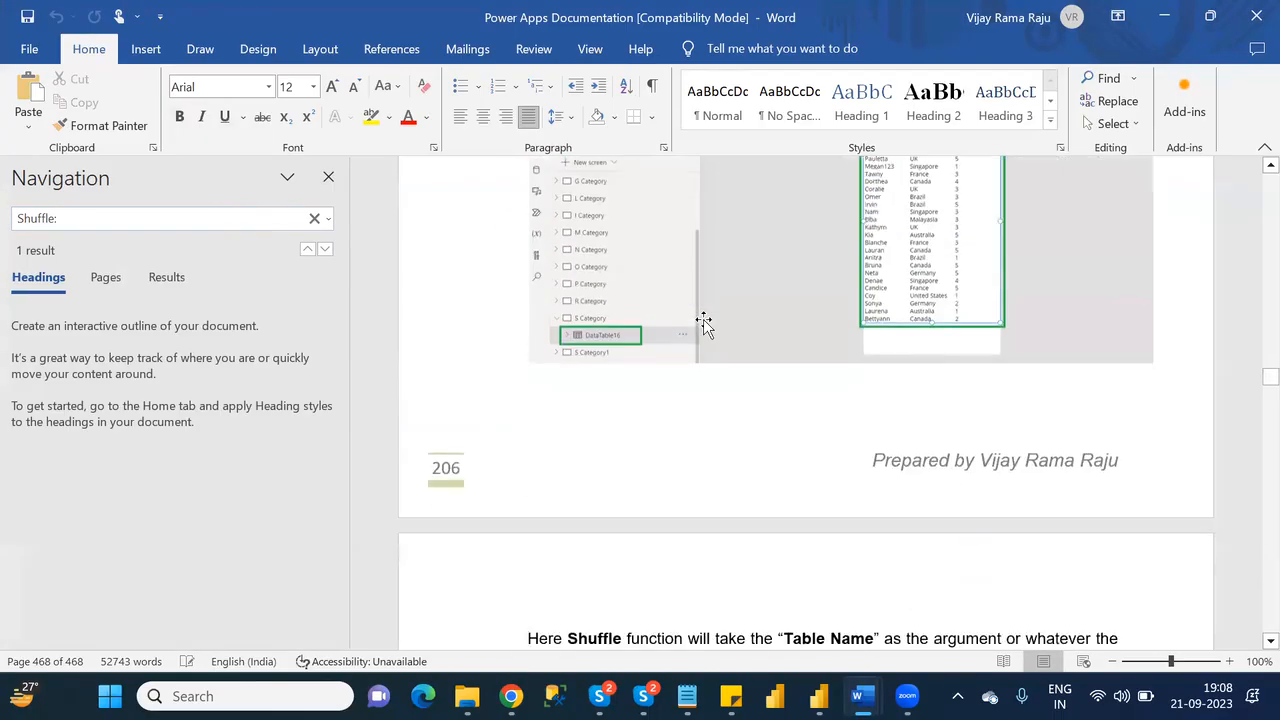
scroll(704, 320, "down", 2)
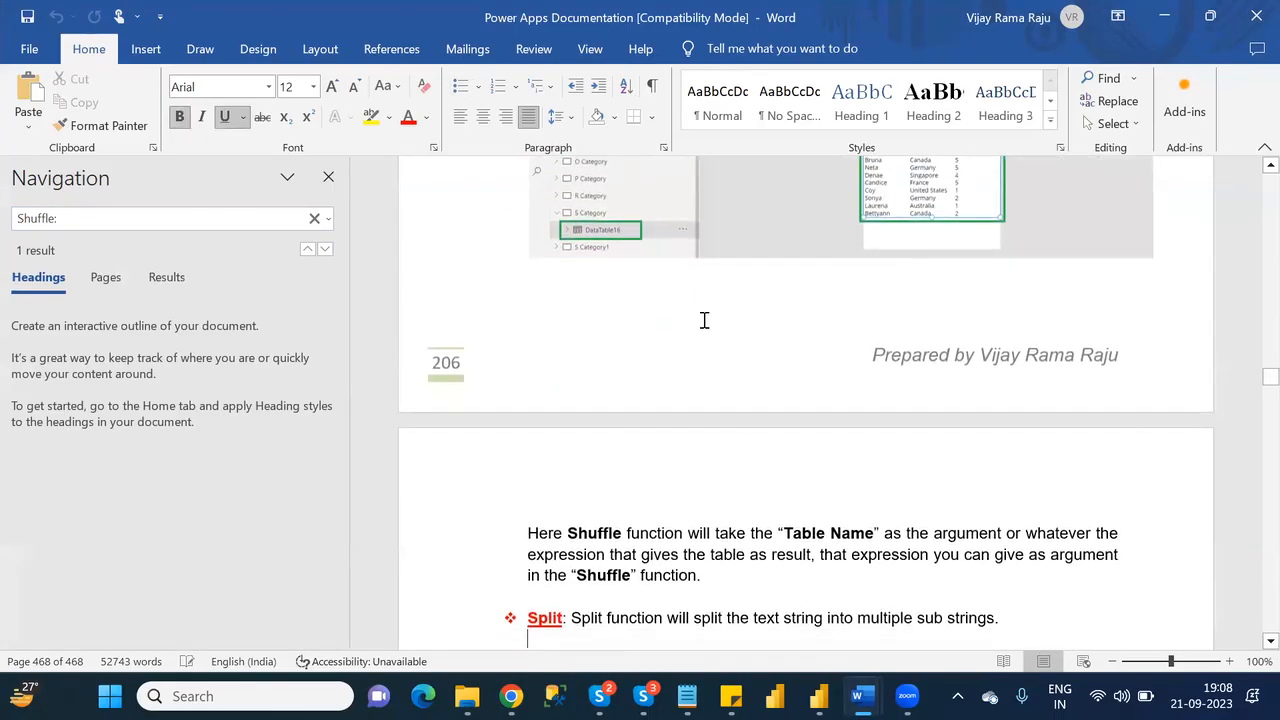
scroll(704, 320, "down", 1)
scroll(705, 325, "down", 1)
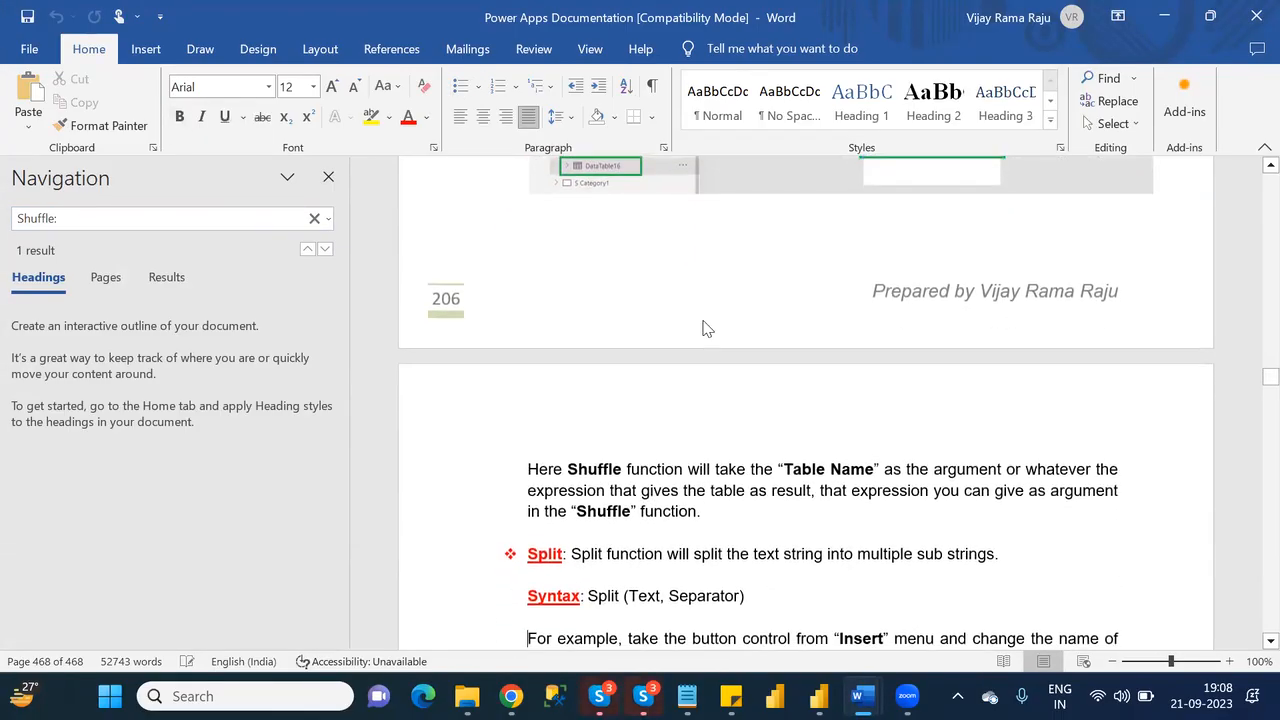
left_click(716, 513)
key("shift+Down")
key("shift+Down")
key("shift+Down")
key("shift+Down")
key("shift+Down")
key("shift+Down")
key("shift+Down")
key("shift+Down")
key("shift+Down")
key("shift+Down")
key("shift+Down")
key("shift+Down")
key("shift+Down")
key("shift+Down")
key("shift+Down")
key("shift+Down")
key("shift+Down")
key("shift+Down")
key("shift+Down")
key("shift+Down")
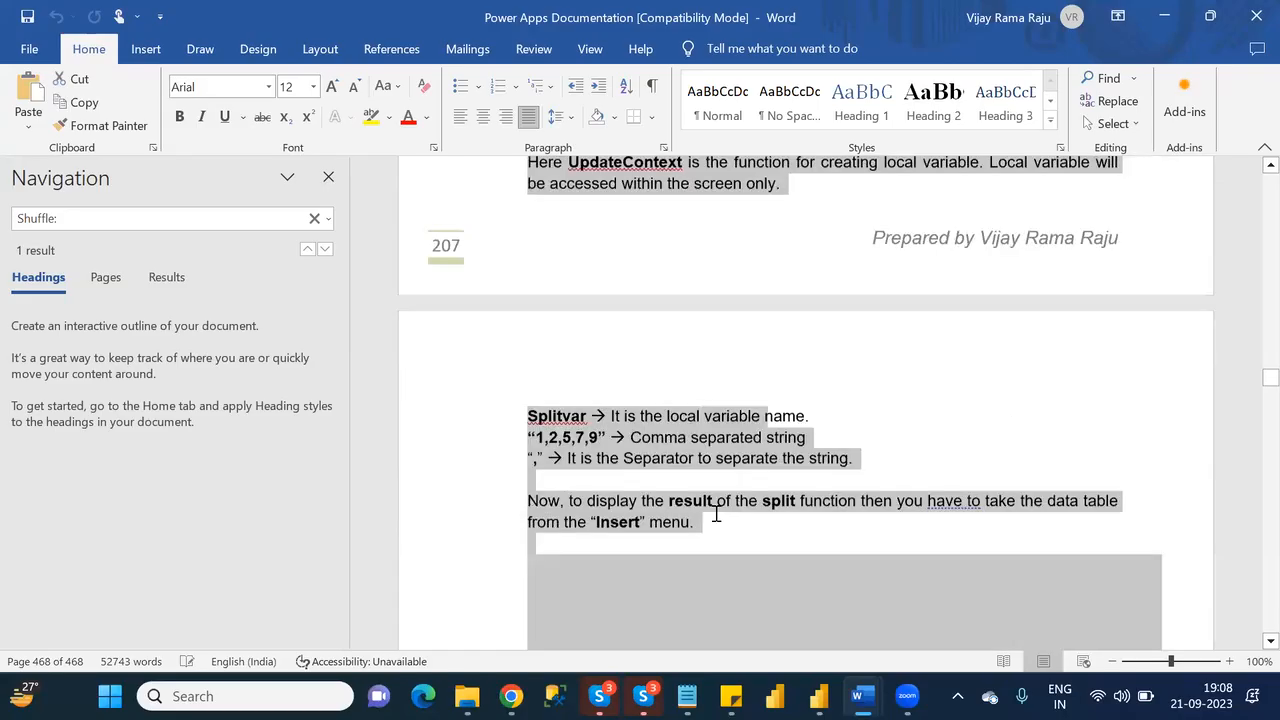
key("shift+Down")
key("shift+Down")
key("shift+Down")
key("shift+Down")
key("shift+Down")
key("shift+Down")
key("shift+Down")
key("shift+Down")
key("shift+Down")
key("shift+Down")
key("shift+Down")
key("shift+Down")
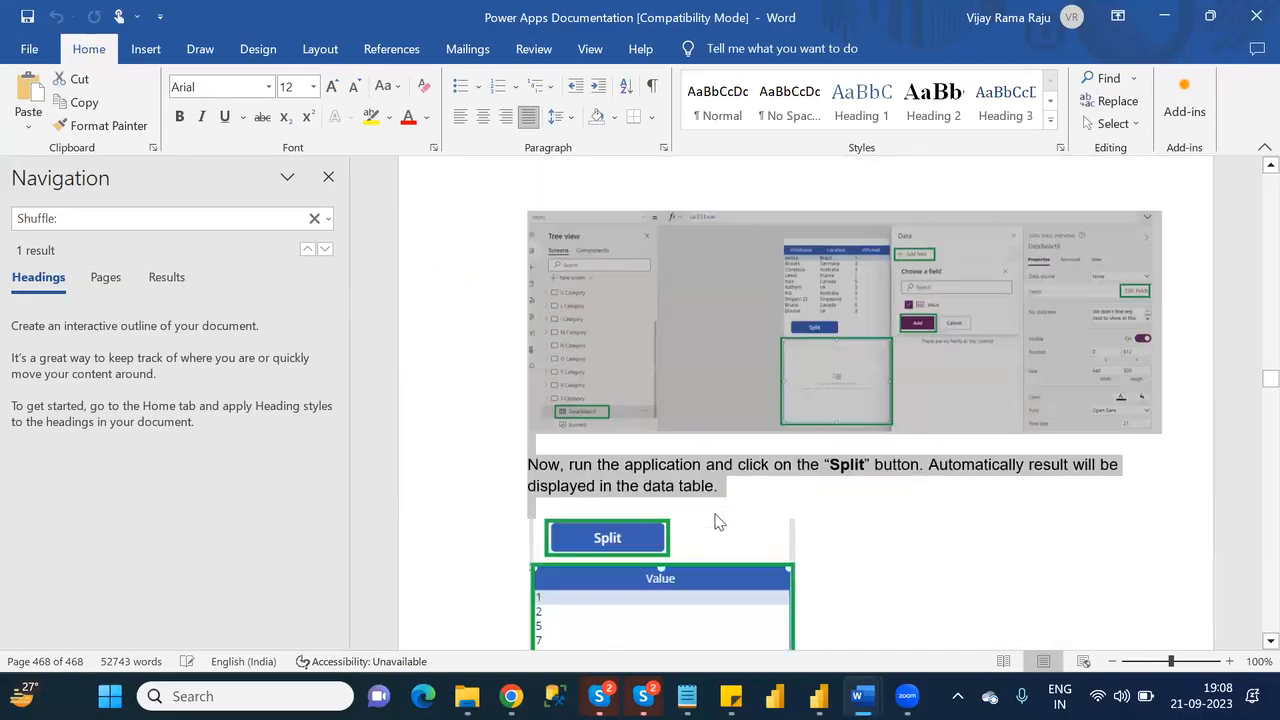
key("shift+Down")
key("shift+Down")
key("shift+Down")
key("shift+Down")
key("shift+Down")
key("shift+Down")
key("shift+Down")
key("shift+Down")
key("shift+Down")
key("shift+Down")
key("shift+Down")
key("shift+Down")
key("shift+Down")
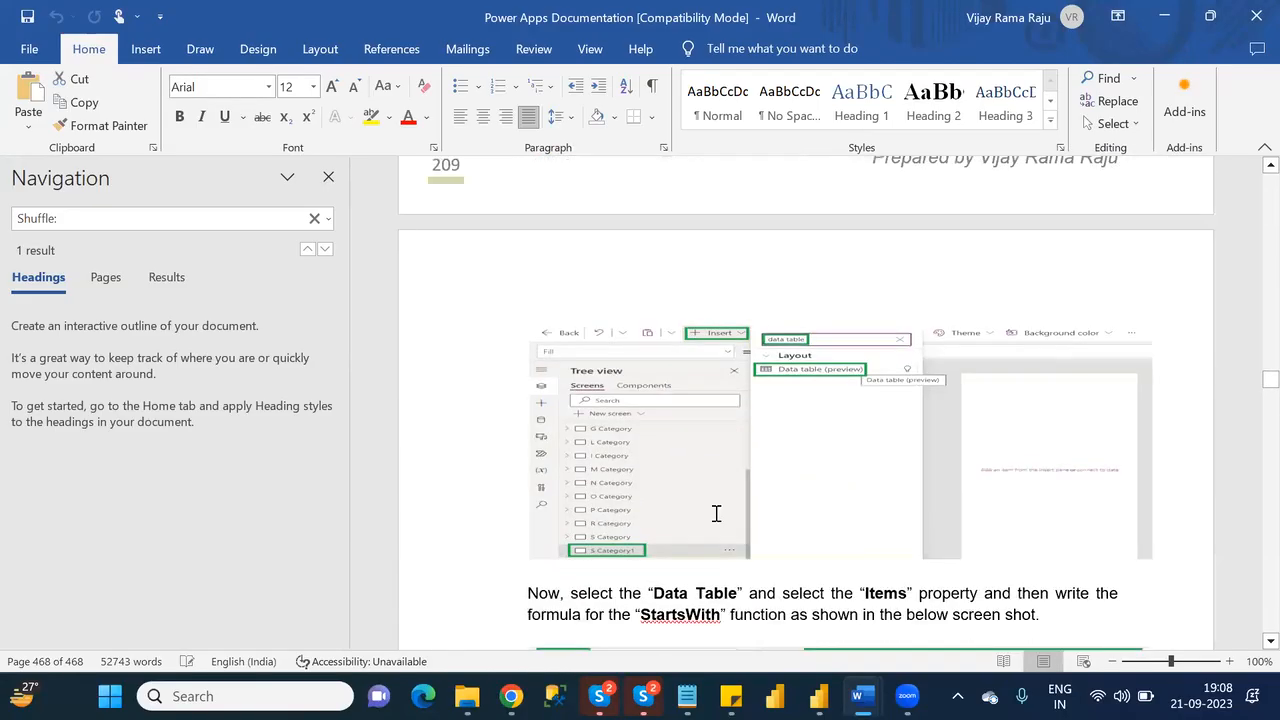
key("shift+Down")
key("shift+Down")
key("shift+Down")
key("shift+Down")
key("shift+Down")
key("shift+Down")
key("shift+Down")
key("shift+Down")
key("shift+Down")
key("shift+Down")
key("shift+Down")
key("shift+Down")
key("shift+Down")
key("shift+Down")
key("shift+Down")
key("shift+Down")
key("shift+Down")
key("shift+Down")
key("shift+Down")
key("shift+Down")
key("shift+Down")
key("shift+Down")
key("shift+Down")
key("shift+Down")
key("shift+Down")
key("shift+Down")
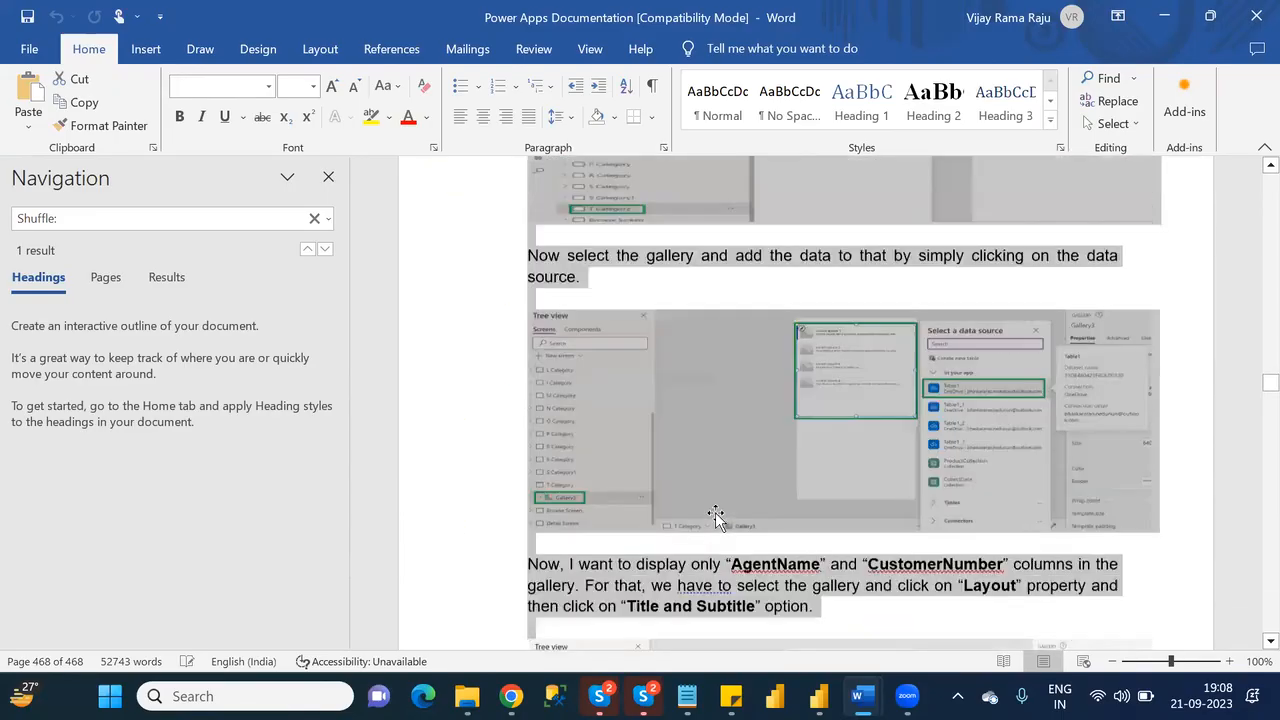
key("shift+Down")
key("shift+Down")
key("shift+Down")
key("shift+Down")
key("shift+Down")
key("shift+Down")
key("shift+Down")
key("shift+Down")
key("shift+Down")
key("shift+Down")
key("shift+Down")
key("shift+Down")
key("shift+Down")
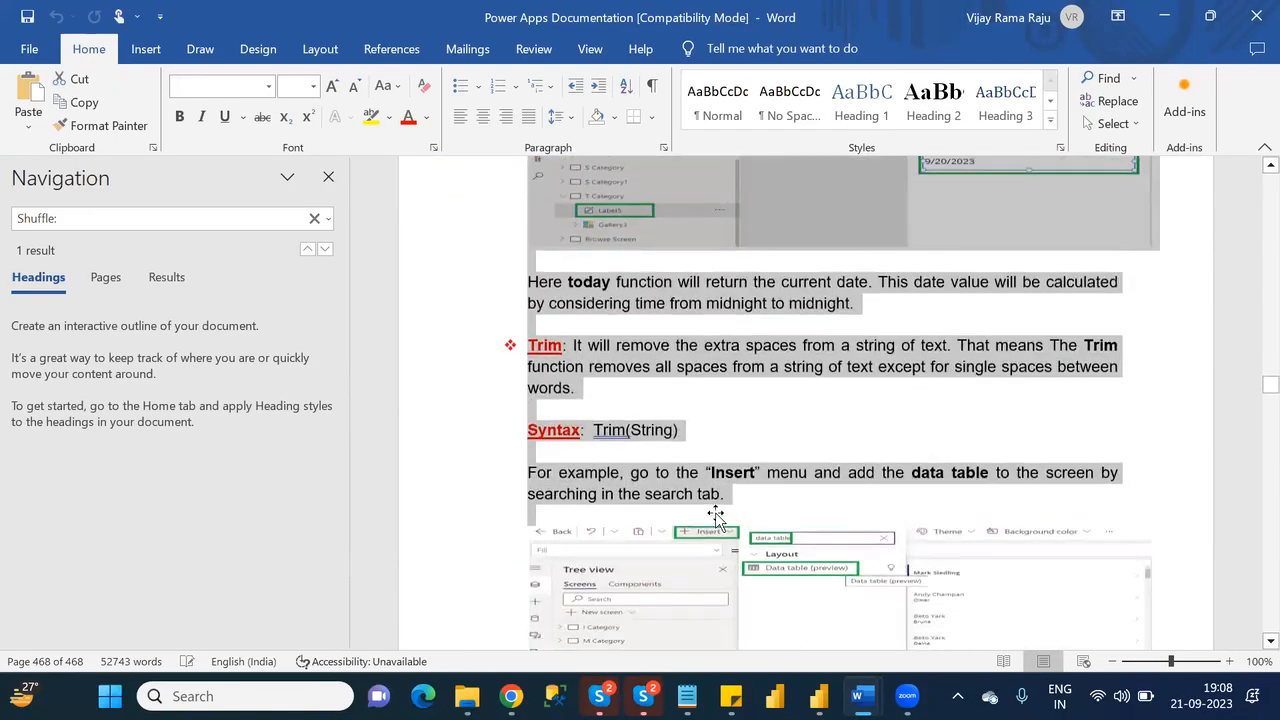
key("shift+Down")
key("shift+Down")
key("shift+Down")
key("shift+Down")
key("shift+Down")
key("shift+Down")
key("shift+Down")
key("shift+Down")
key("shift+Down")
key("shift+Down")
key("shift+Down")
key("shift+Down")
key("shift+Down")
key("shift+Down")
key("shift+Down")
key("shift+Down")
key("shift+Down")
key("shift+Down")
key("shift+Down")
key("shift+Down")
key("shift+Down")
key("shift+Down")
key("shift+Down")
key("shift+Down")
key("shift+Down")
key("shift+Down")
key("shift+Down")
key("shift+Down")
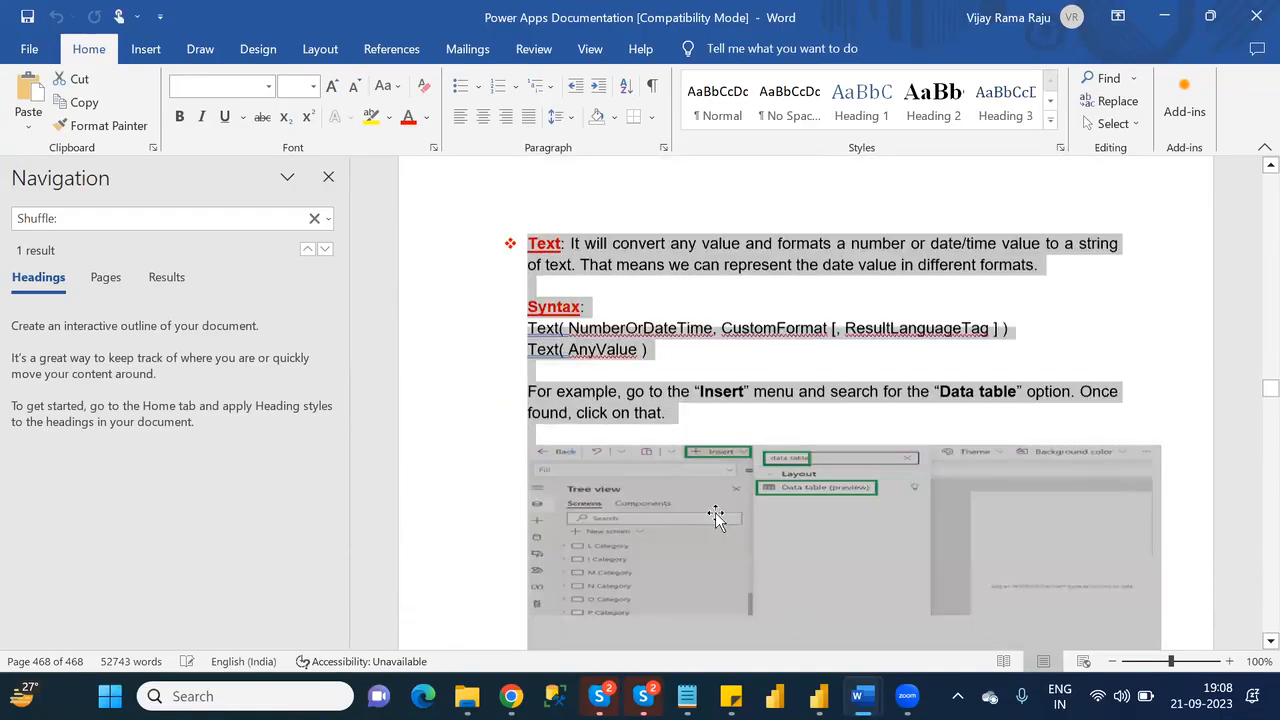
key("shift+Down")
key("shift+Down")
key("shift+Down")
key("shift+Down")
key("shift+Down")
key("shift+Down")
key("shift+Down")
key("shift+Down")
key("shift+Down")
key("shift+Down")
key("shift+Down")
key("shift+Down")
key("shift+Down")
key("shift+Down")
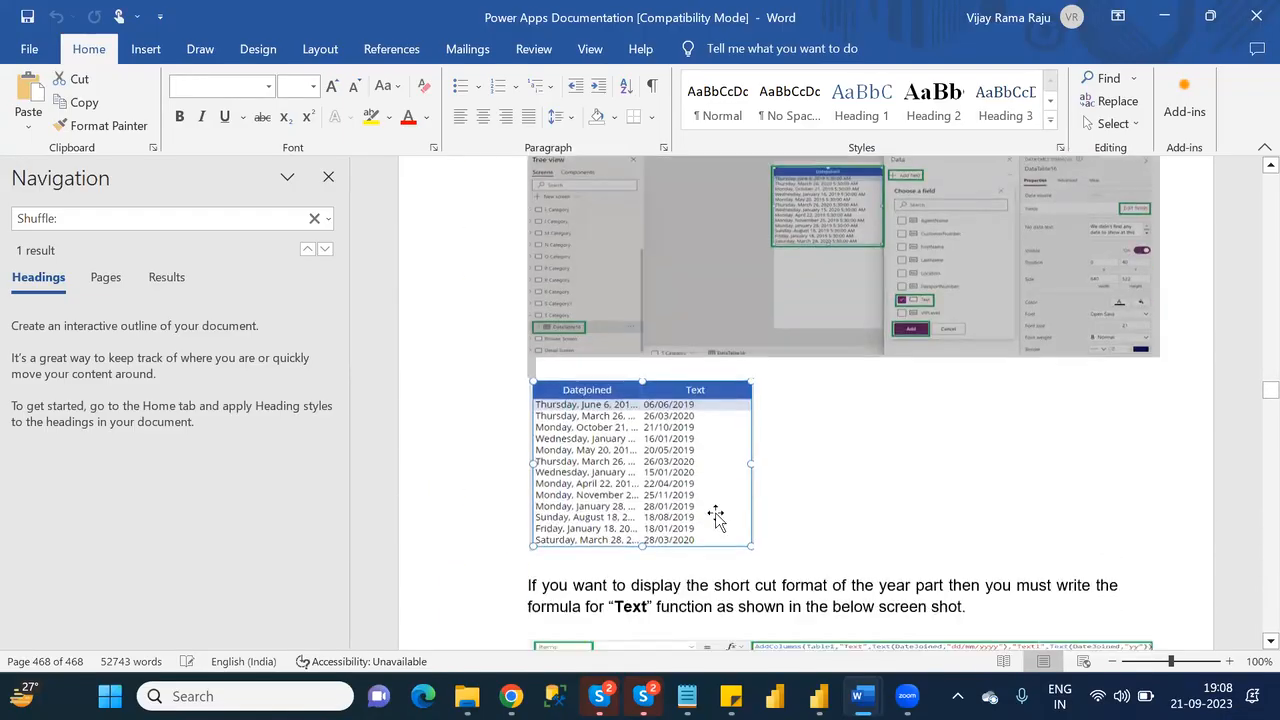
Step: Extend the selection through the UpdateContext, Upper and User function topics, ending after the User function's result table
key("shift+Down")
key("shift+Down")
key("shift+Down")
key("shift+Down")
key("shift+Down")
key("shift+Down")
key("shift+Down")
key("shift+Down")
key("shift+Down")
key("shift+Down")
key("shift+Down")
key("shift+Down")
key("shift+Down")
key("shift+Down")
key("shift+Down")
key("shift+Down")
key("shift+Down")
key("shift+Down")
key("shift+Down")
key("shift+Down")
key("shift+Down")
key("shift+Down")
key("shift+Down")
key("shift+Down")
key("shift+Down")
key("shift+Down")
key("shift+Down")
key("shift+Down")
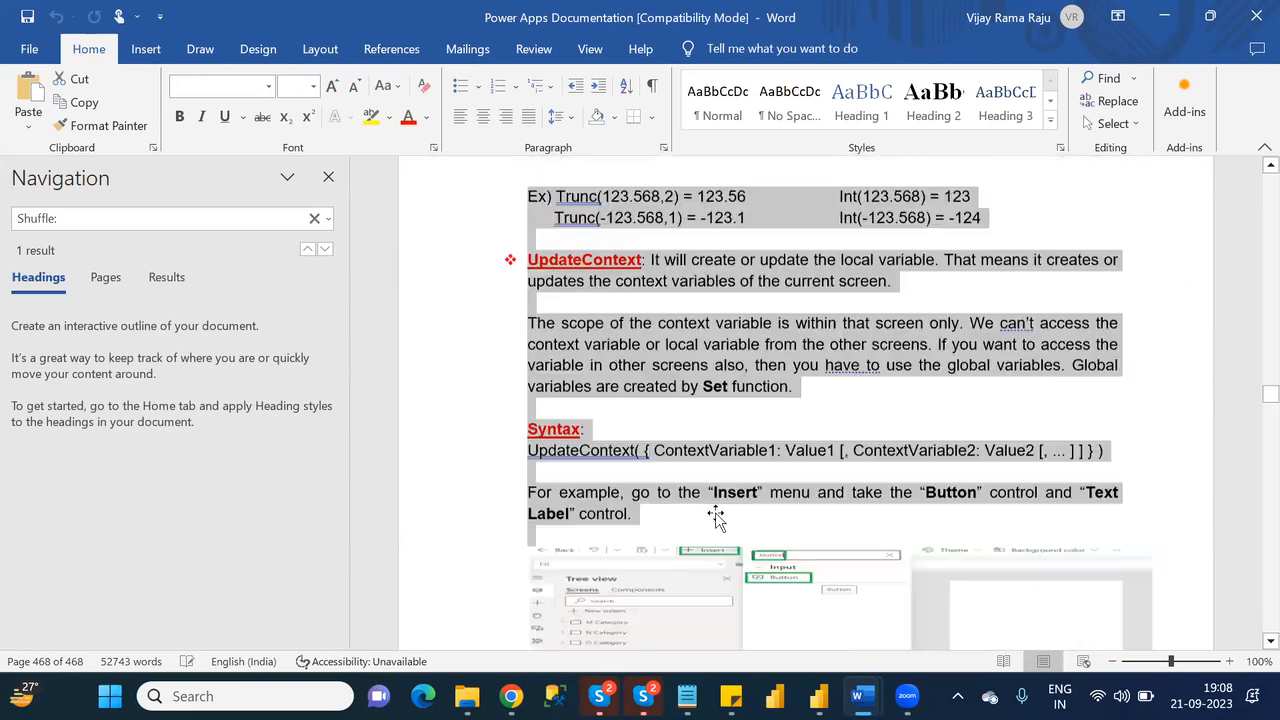
key("shift+Down")
key("shift+Down")
key("shift+Down")
key("shift+Down")
key("shift+Down")
key("shift+Down")
key("shift+Down")
key("shift+Down")
key("shift+Down")
key("shift+Down")
key("shift+Down")
key("shift+Down")
key("shift+Down")
key("shift+Down")
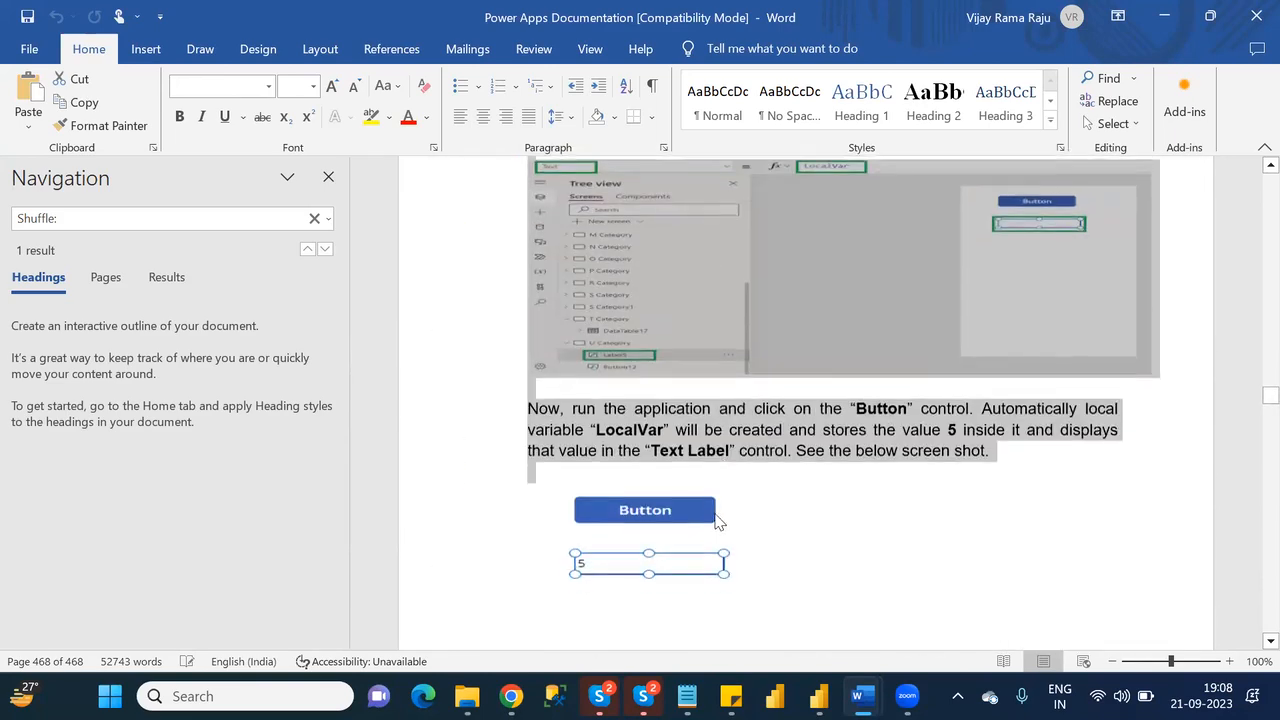
key("shift+Down")
key("shift+Down")
key("shift+Down")
key("shift+Down")
key("shift+Down")
key("shift+Down")
key("shift+Down")
key("shift+Down")
key("shift+Down")
key("shift+Down")
key("shift+Down")
key("shift+Down")
key("shift+Down")
key("shift+Down")
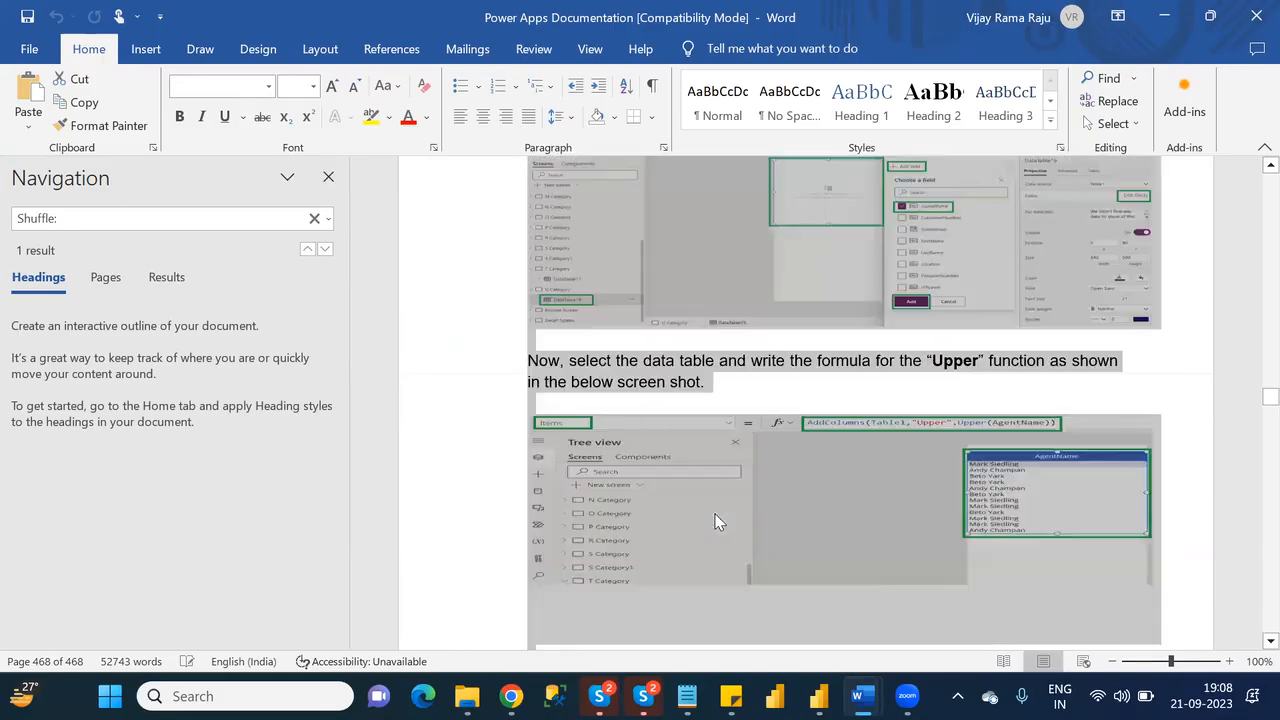
key("shift+Down")
key("shift+Down")
key("shift+Down")
key("shift+Down")
key("shift+Down")
key("shift+Down")
key("shift+Down")
key("shift+Down")
key("shift+Down")
key("shift+Down")
key("shift+Down")
key("shift+Down")
key("shift+Down")
key("shift+Down")
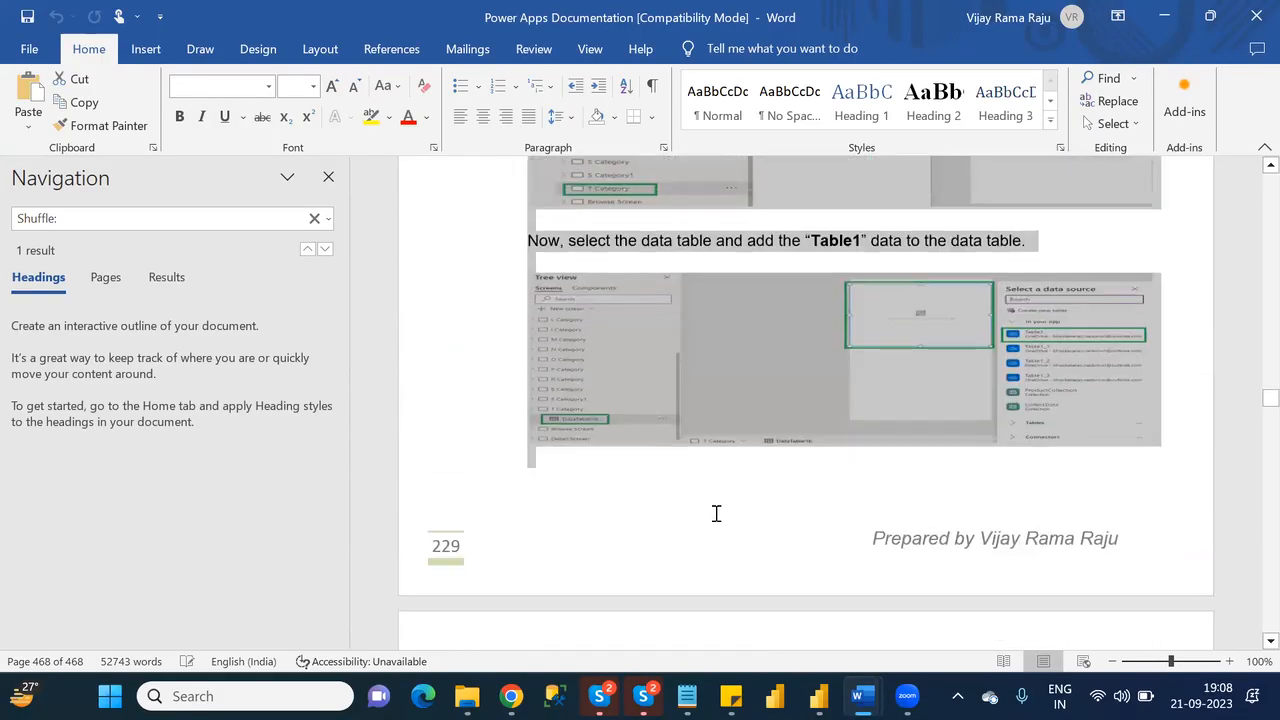
key("shift+Down")
key("shift+Down")
key("shift+Down")
key("shift+Down")
key("shift+Down")
key("shift+Down")
key("shift+Down")
key("shift+Down")
key("shift+Down")
key("shift+Down")
key("shift+Down")
key("shift+Down")
key("shift+Down")
key("shift+Down")
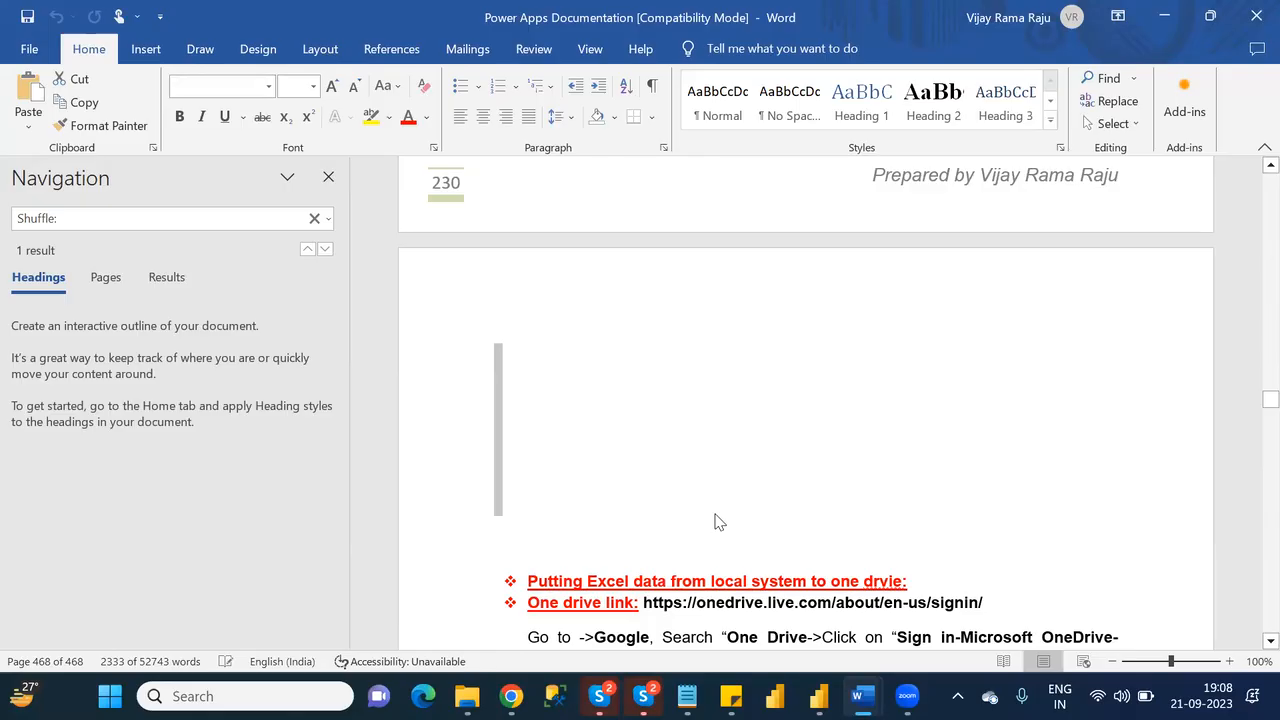
scroll(715, 512, "up", 5)
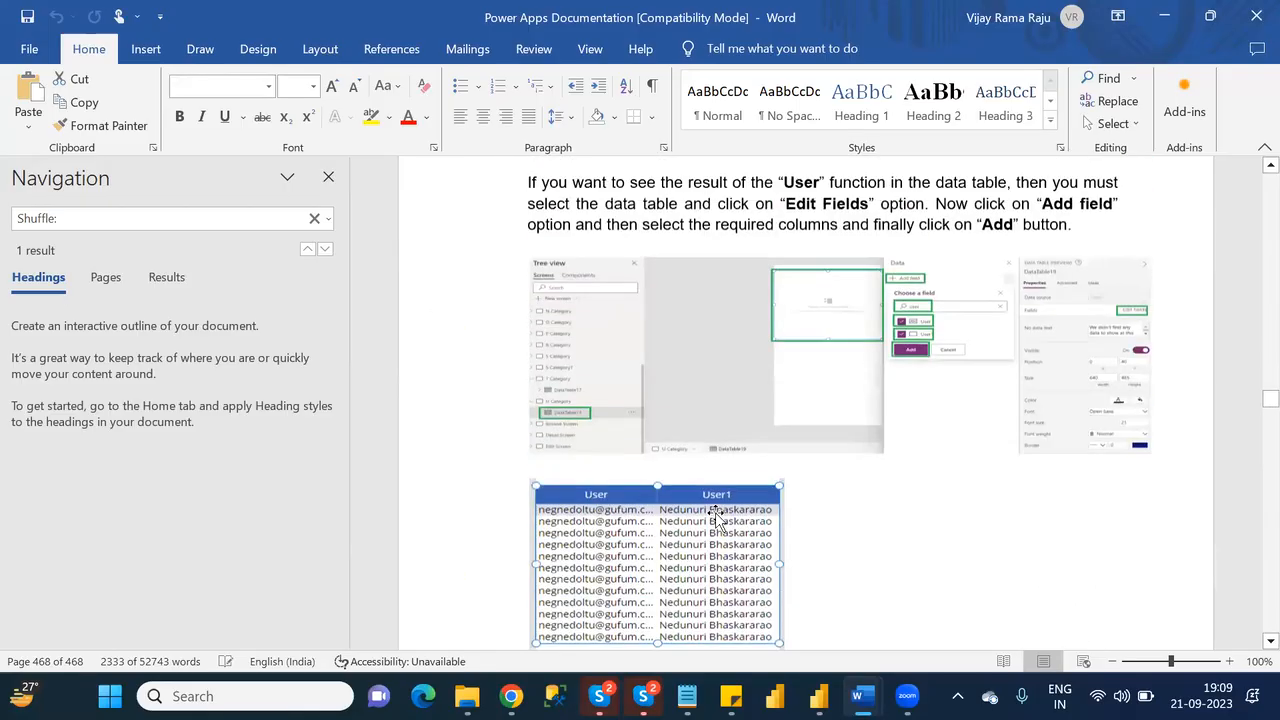
scroll(715, 512, "down", 1)
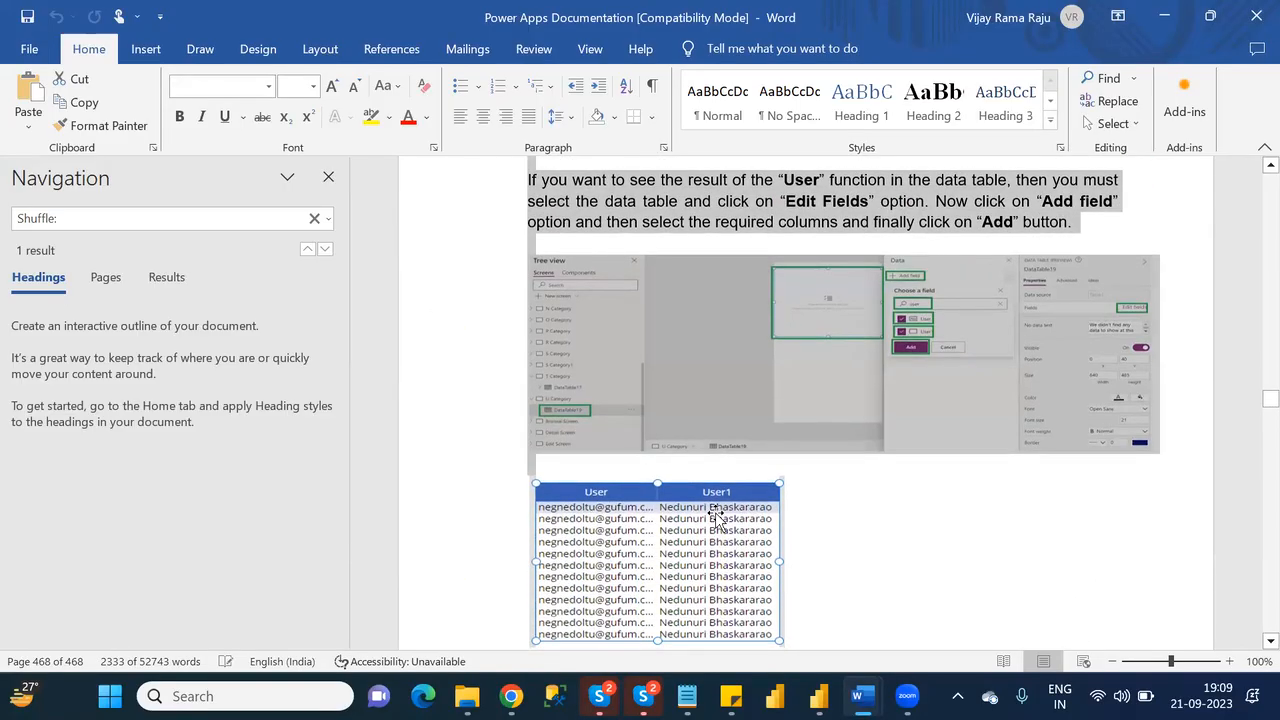
scroll(715, 515, "down", 1)
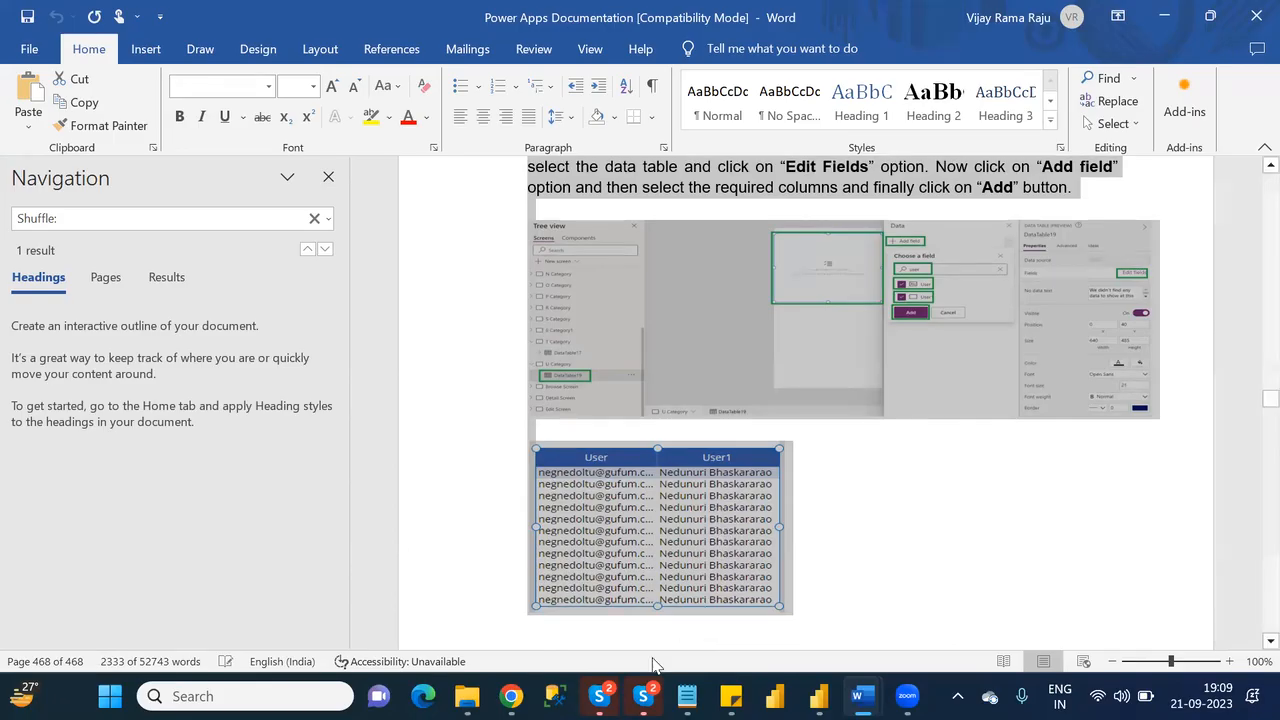
Step: Copy the selected topics into the empty Power Apps_Batch1 document and save it
mouse_move(860, 696)
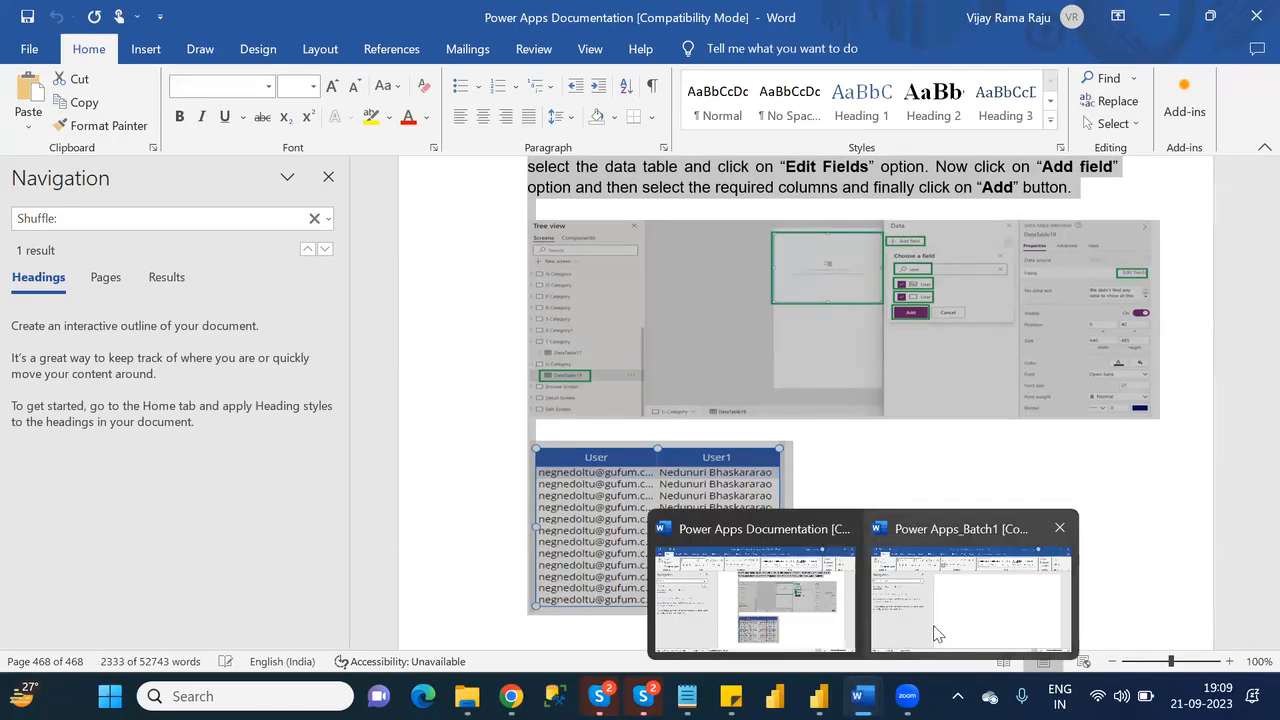
left_click(953, 628)
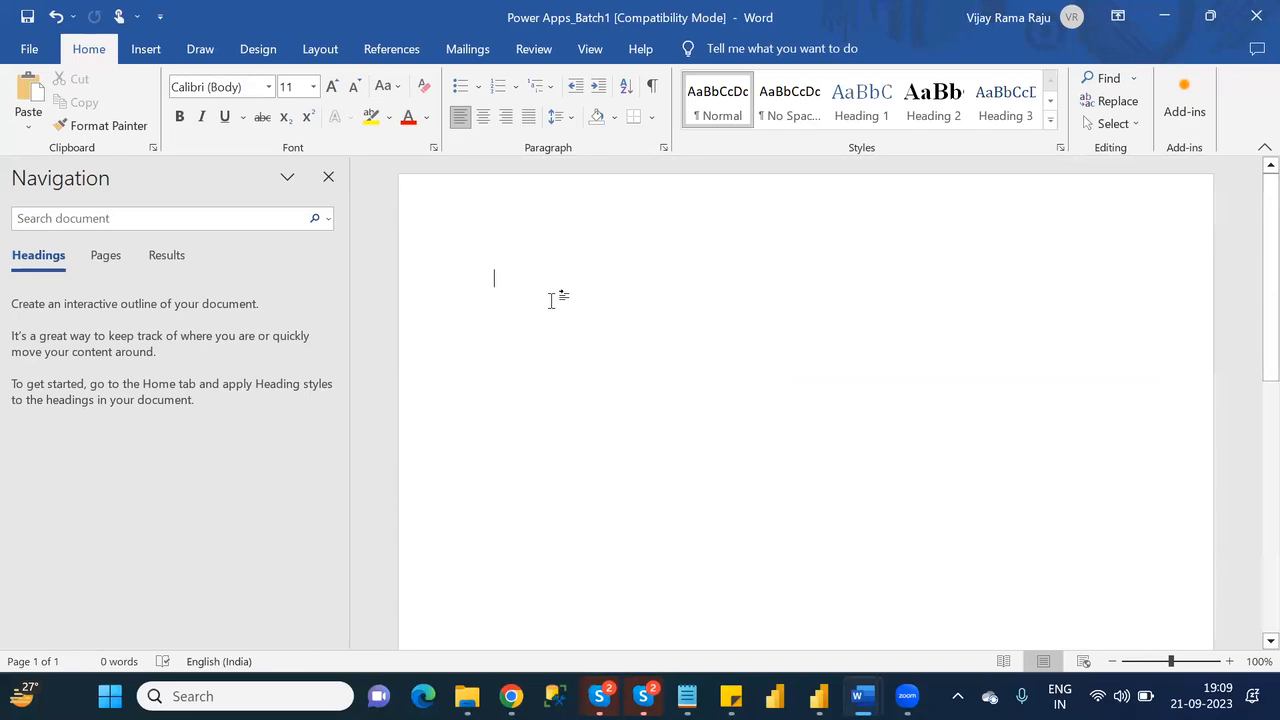
key("ctrl+a")
key("ctrl+v")
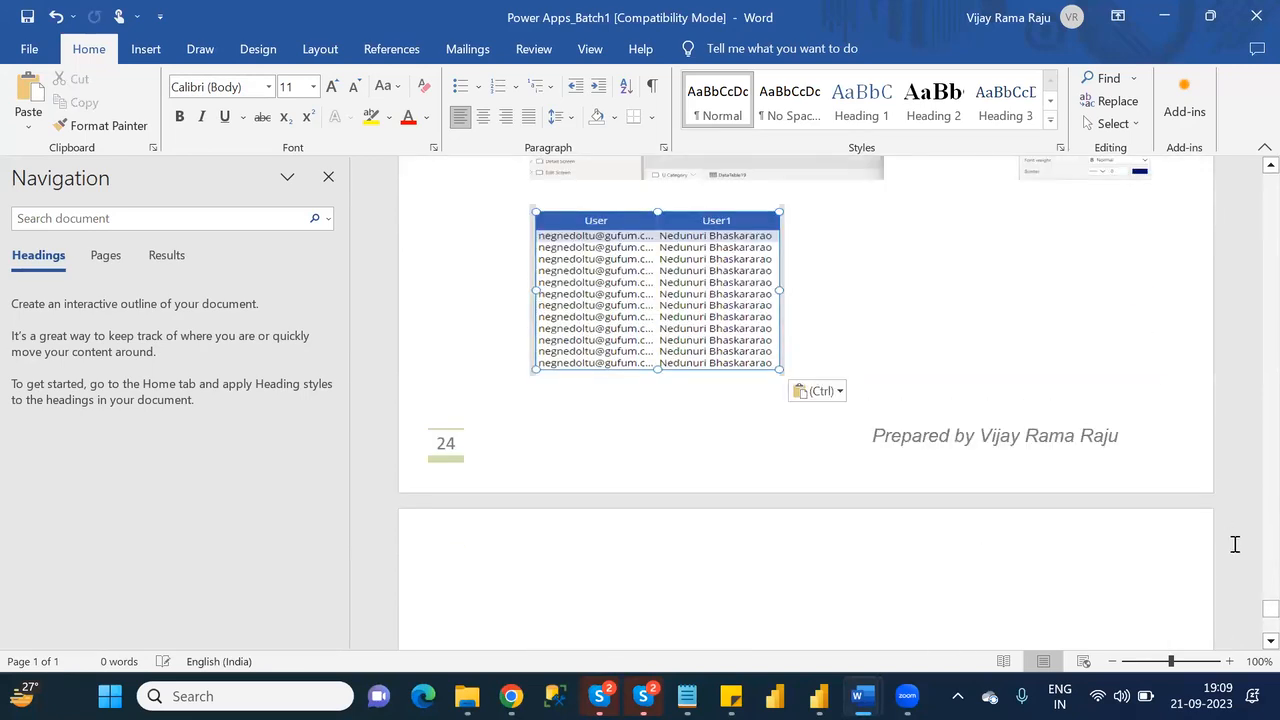
left_click_drag(1270, 608, 1252, 155)
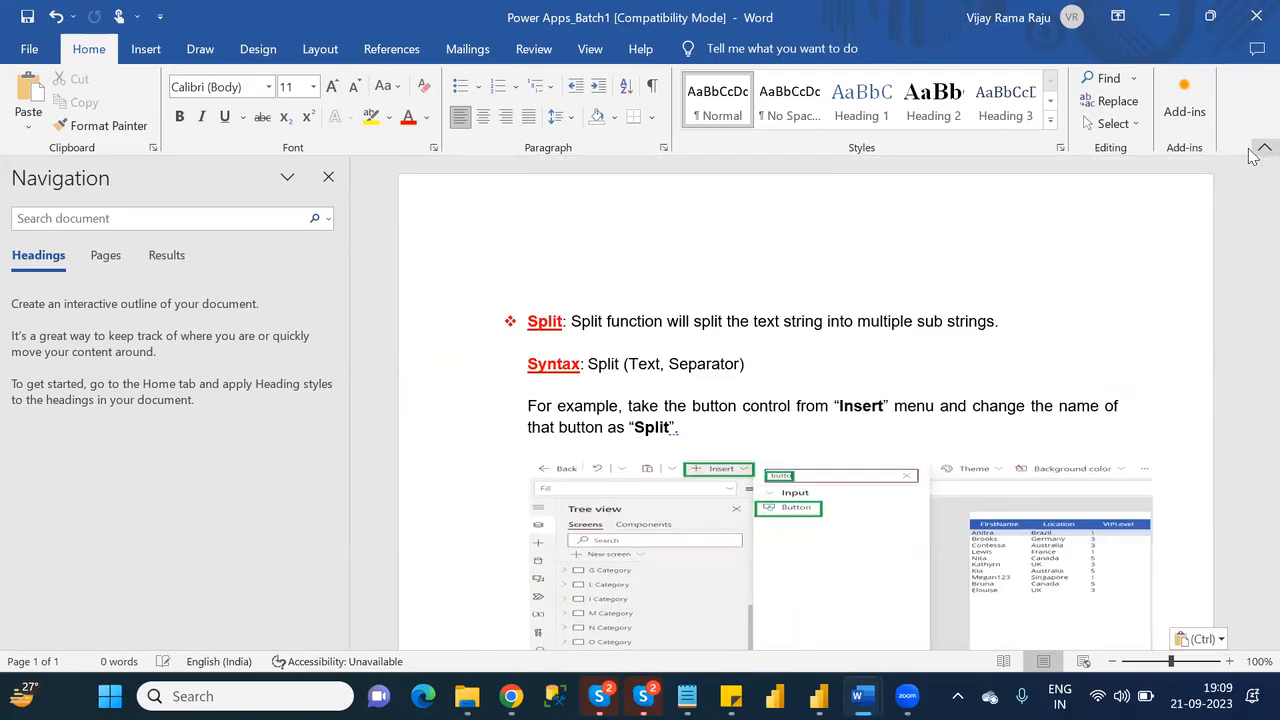
left_click(827, 275)
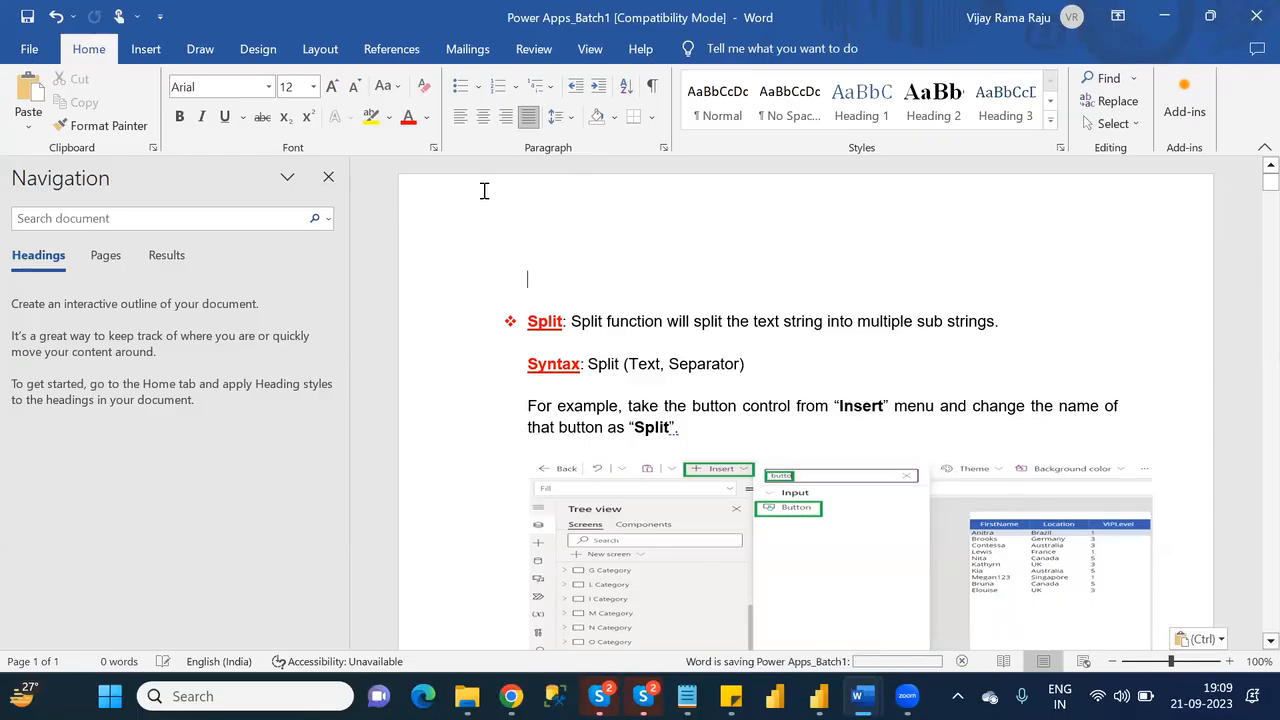
Step: Start exporting the Power Apps_Batch1 document as a PDF
left_click(40, 49)
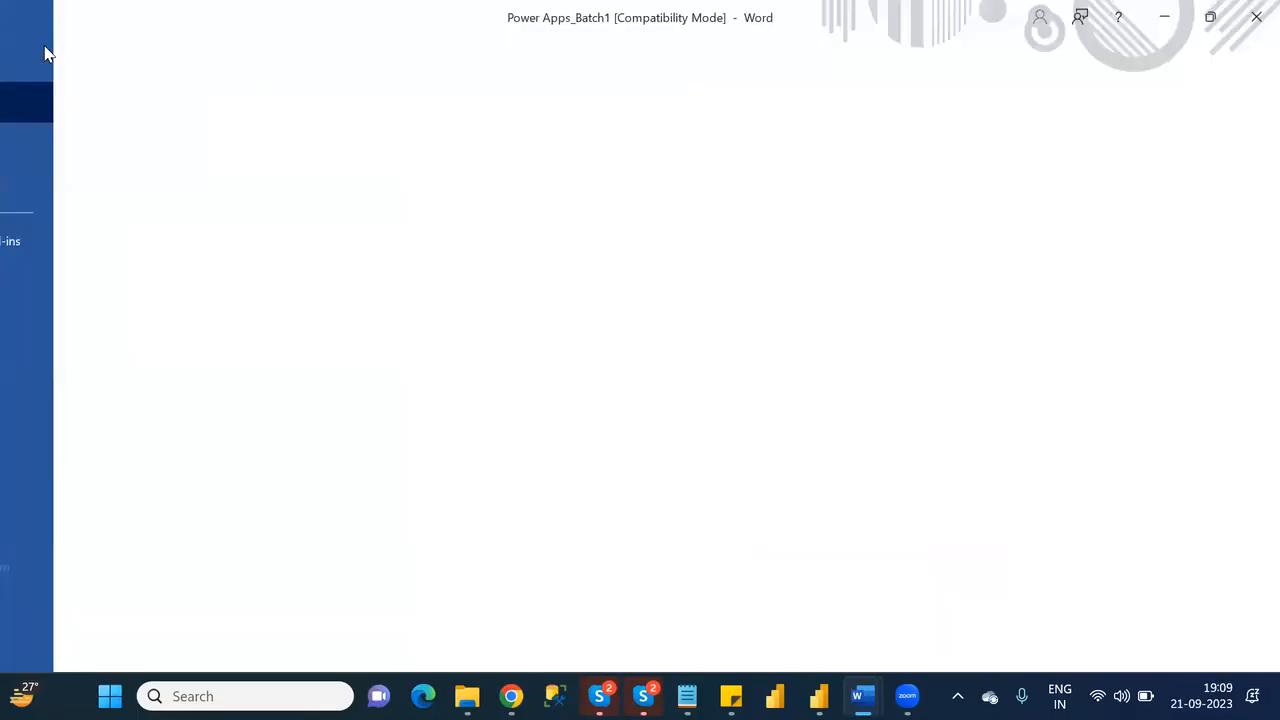
left_click(64, 525)
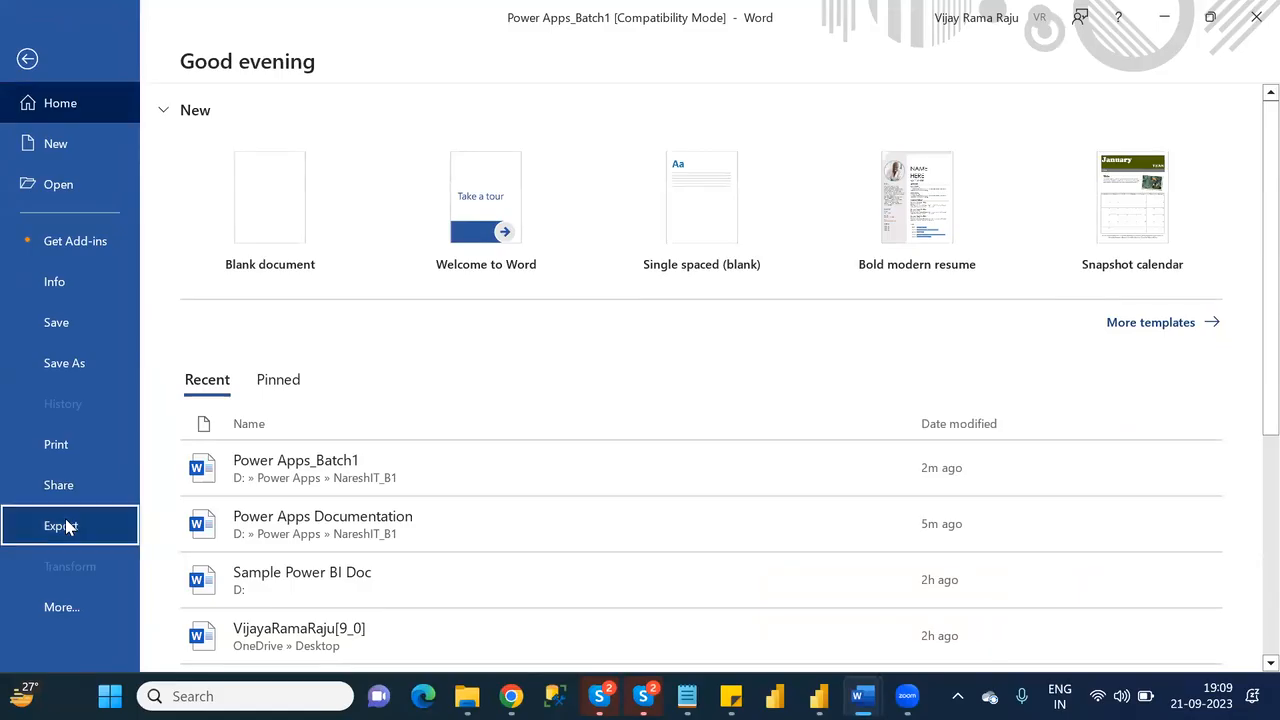
left_click(575, 290)
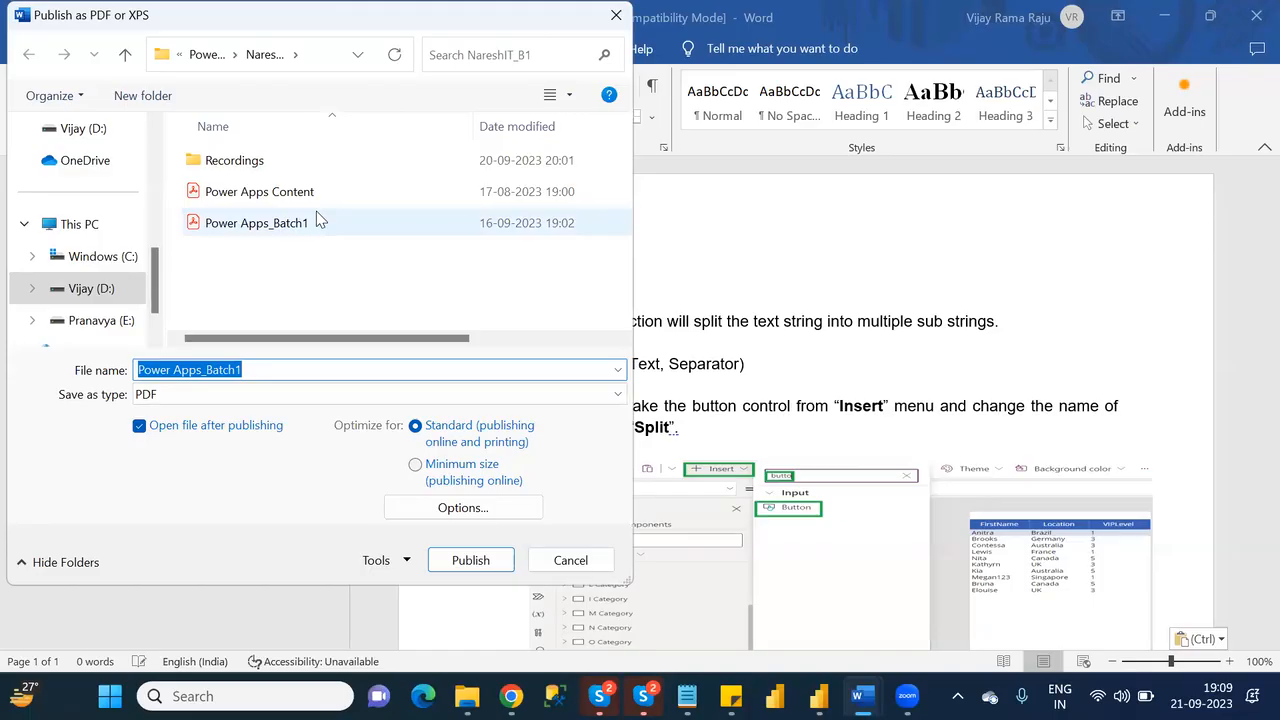
Step: Switch to File Explorer and permanently delete the old Power Apps_Batch1 PDF from the NareshIT_B1 folder
left_click(467, 696)
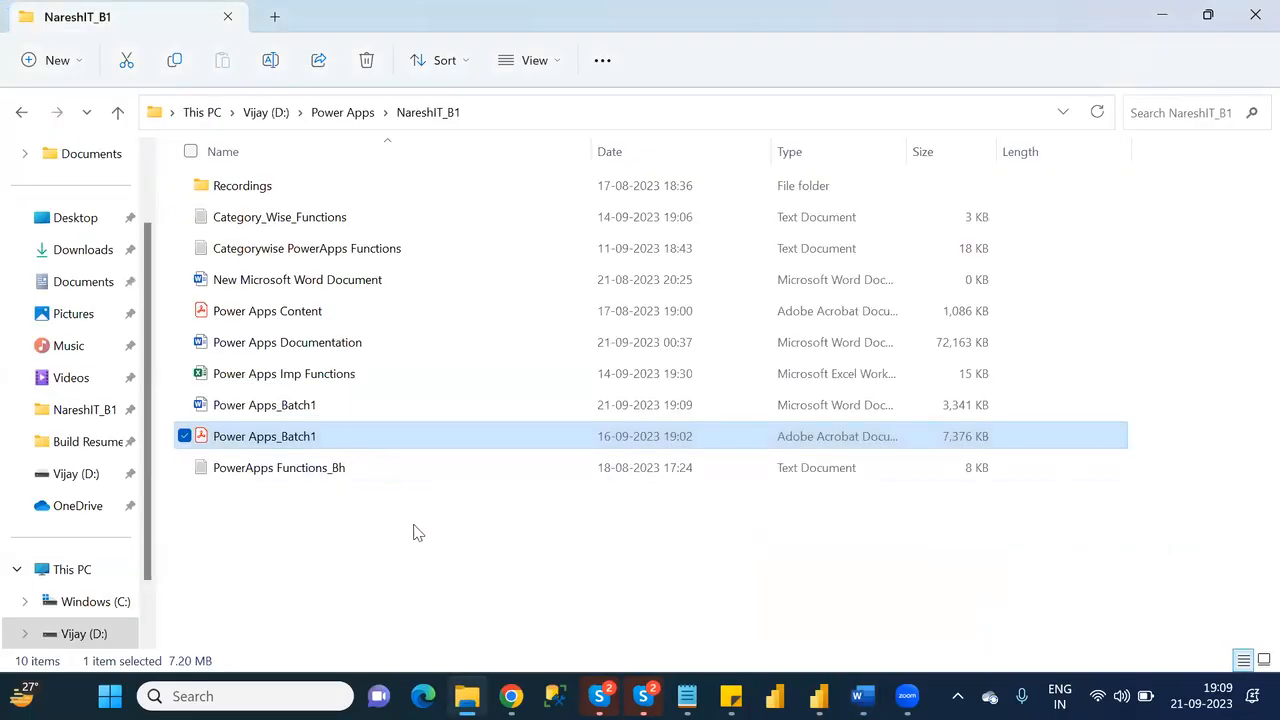
left_click(346, 494)
left_click(299, 443)
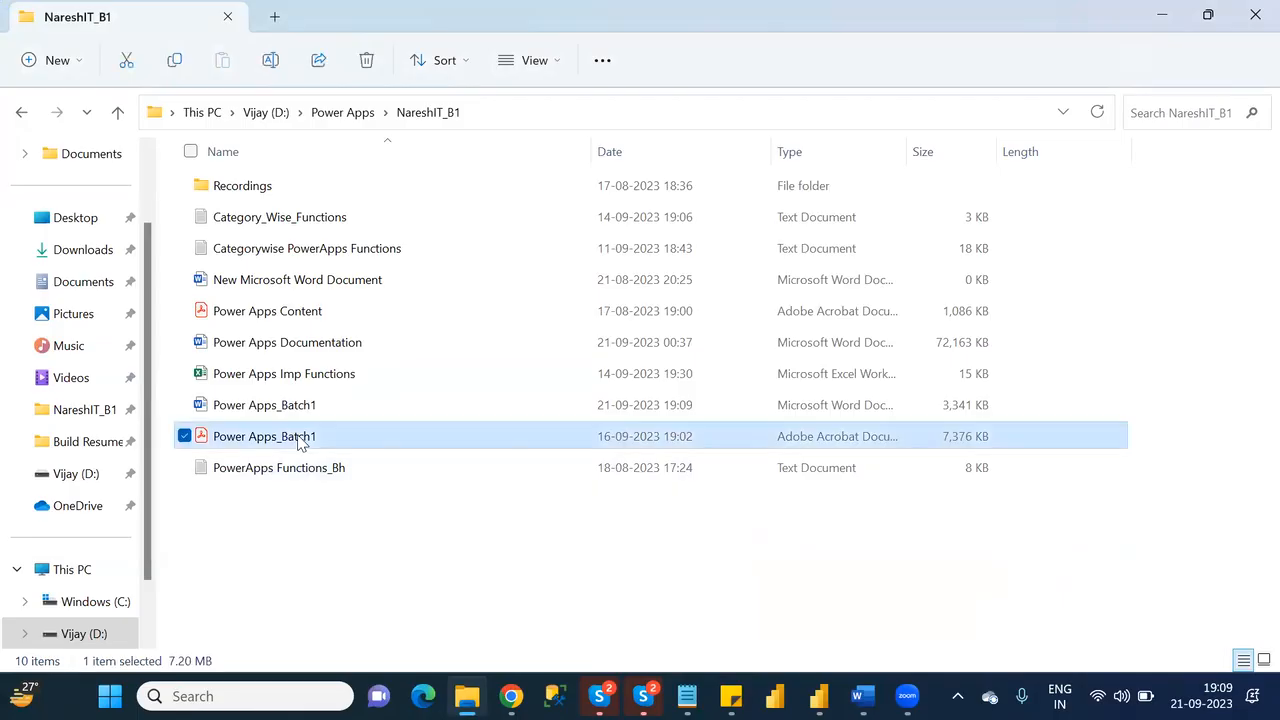
key("shift+Delete")
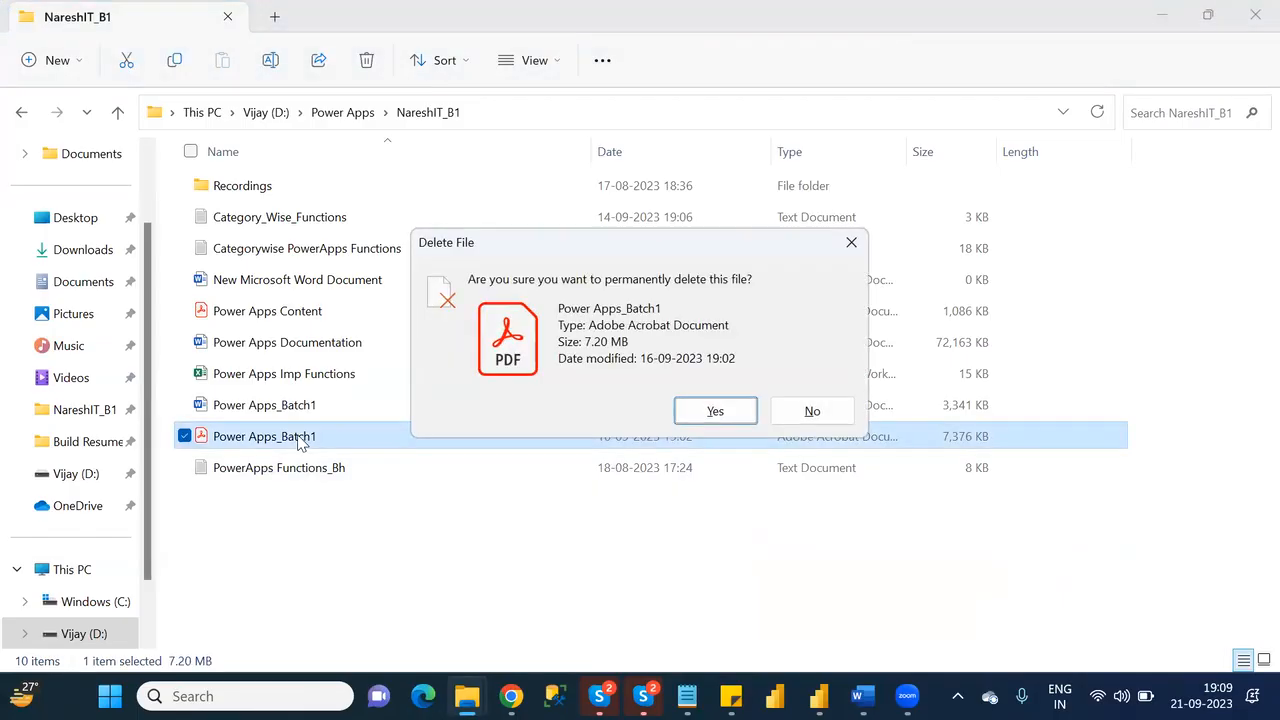
key("Return")
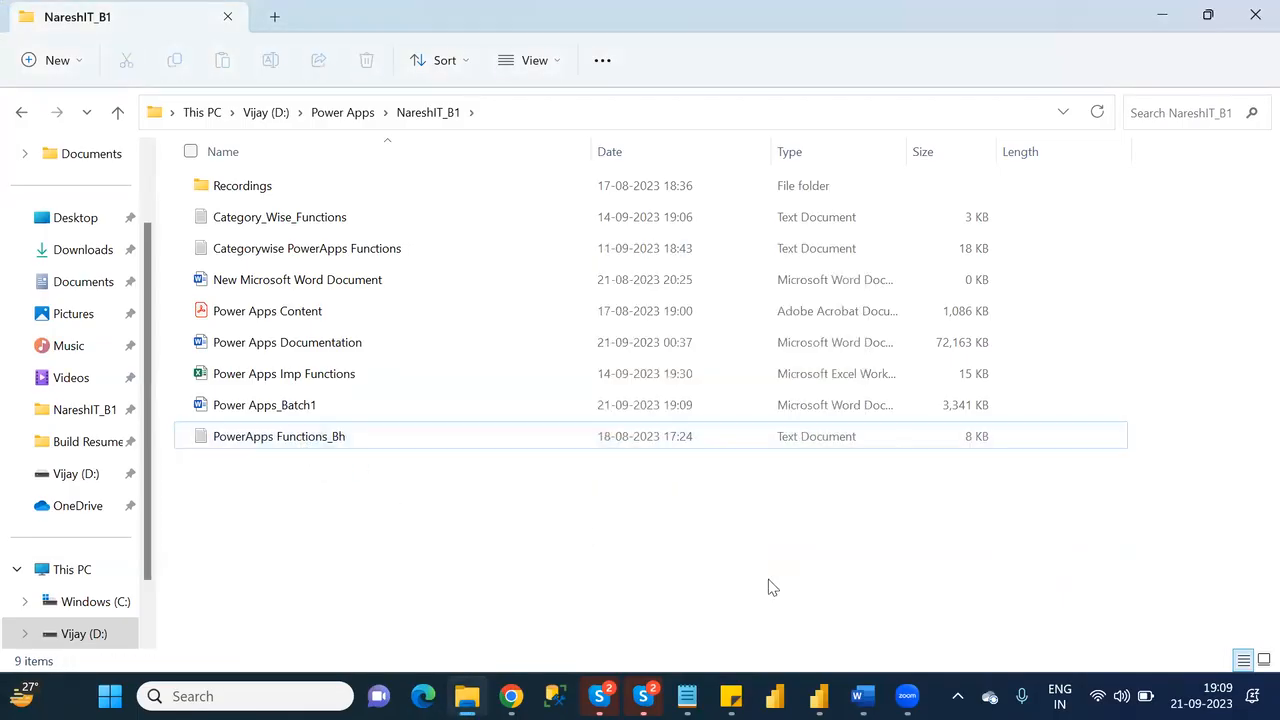
Step: Return to the pending export in Word, publish the Power Apps_Batch1 PDF, and close both the PDF and the Word document
left_click(863, 696)
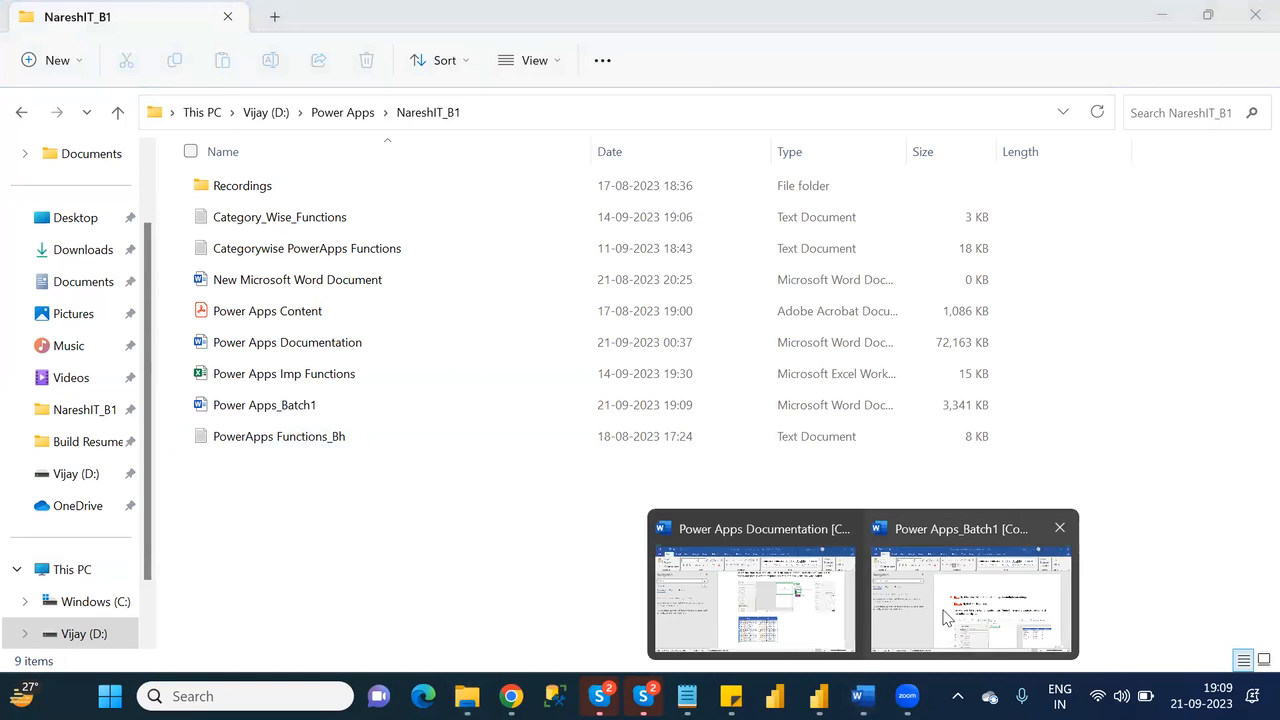
left_click(942, 610)
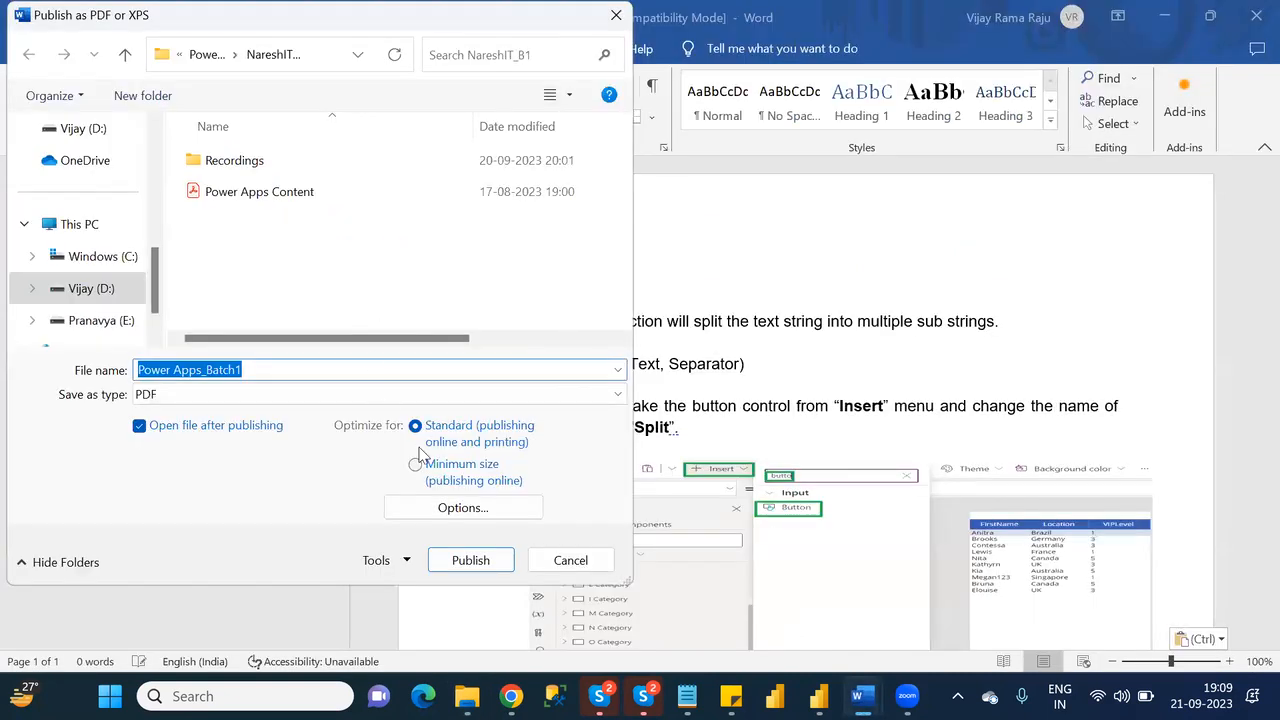
left_click(478, 568)
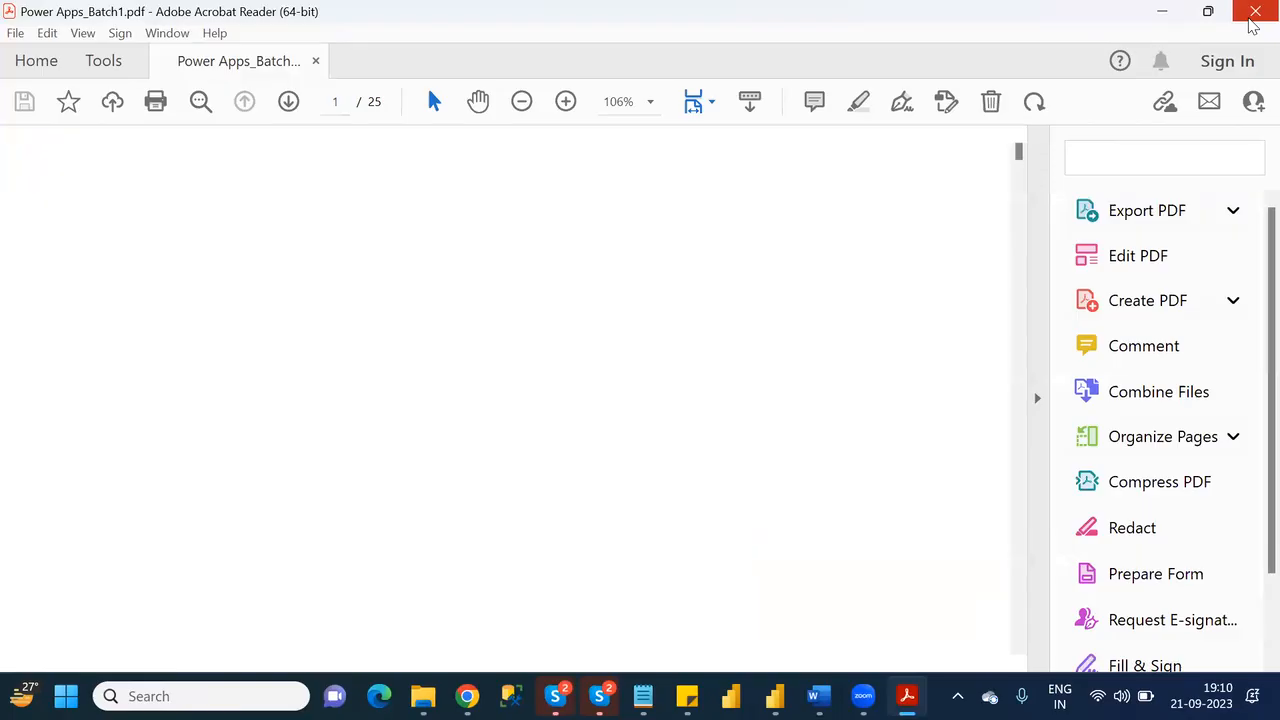
left_click(1255, 11)
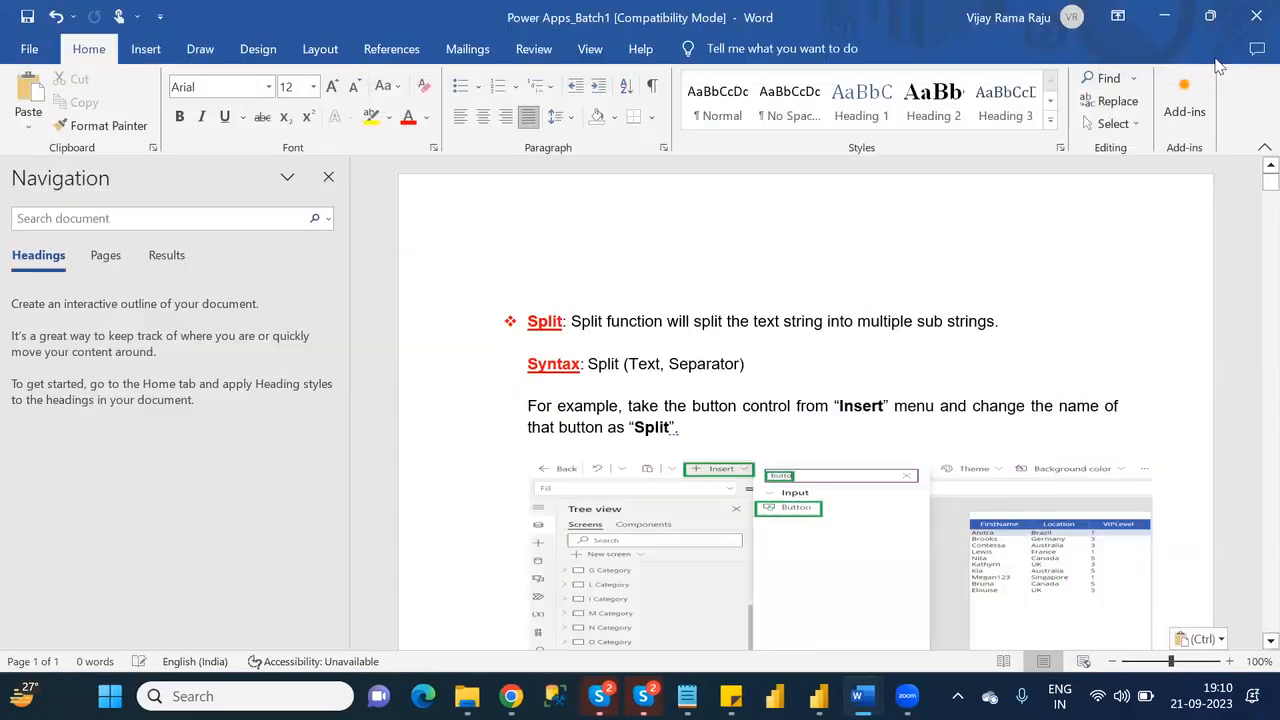
left_click(1254, 20)
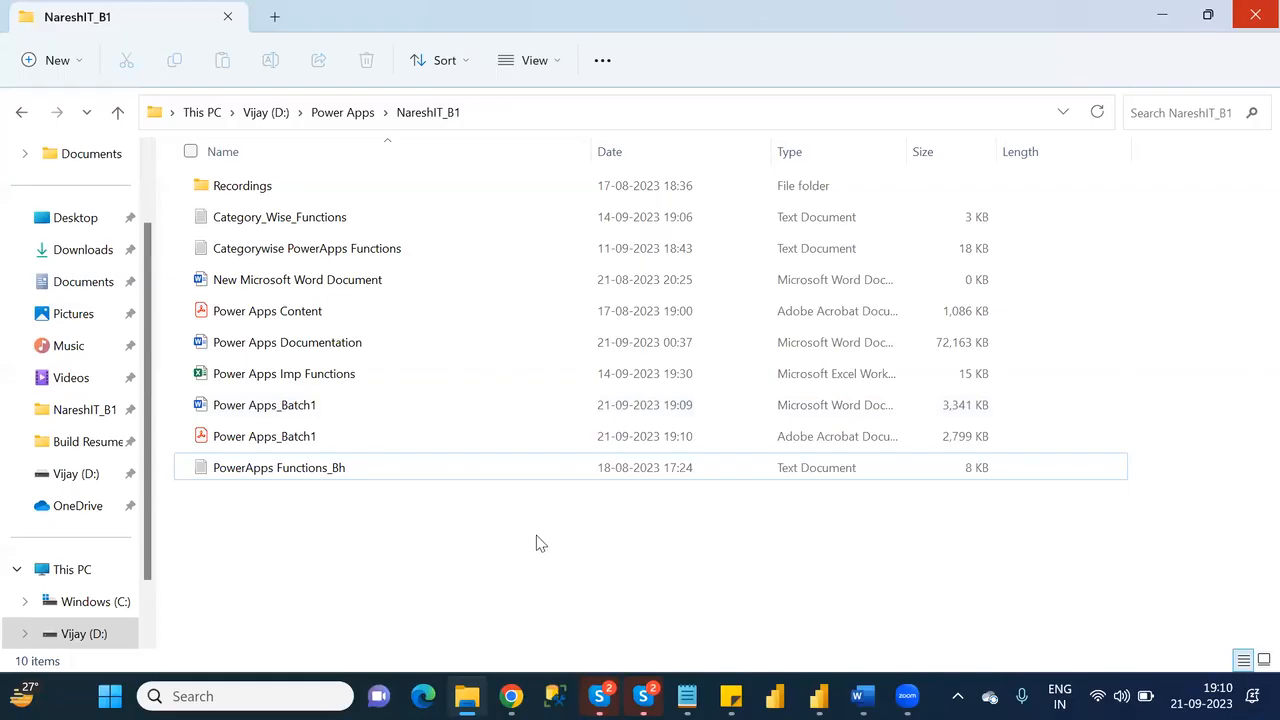
Step: Switch to Chrome, go to Google Classroom and open the Power Apps @ 7:00 PM class
left_click(511, 696)
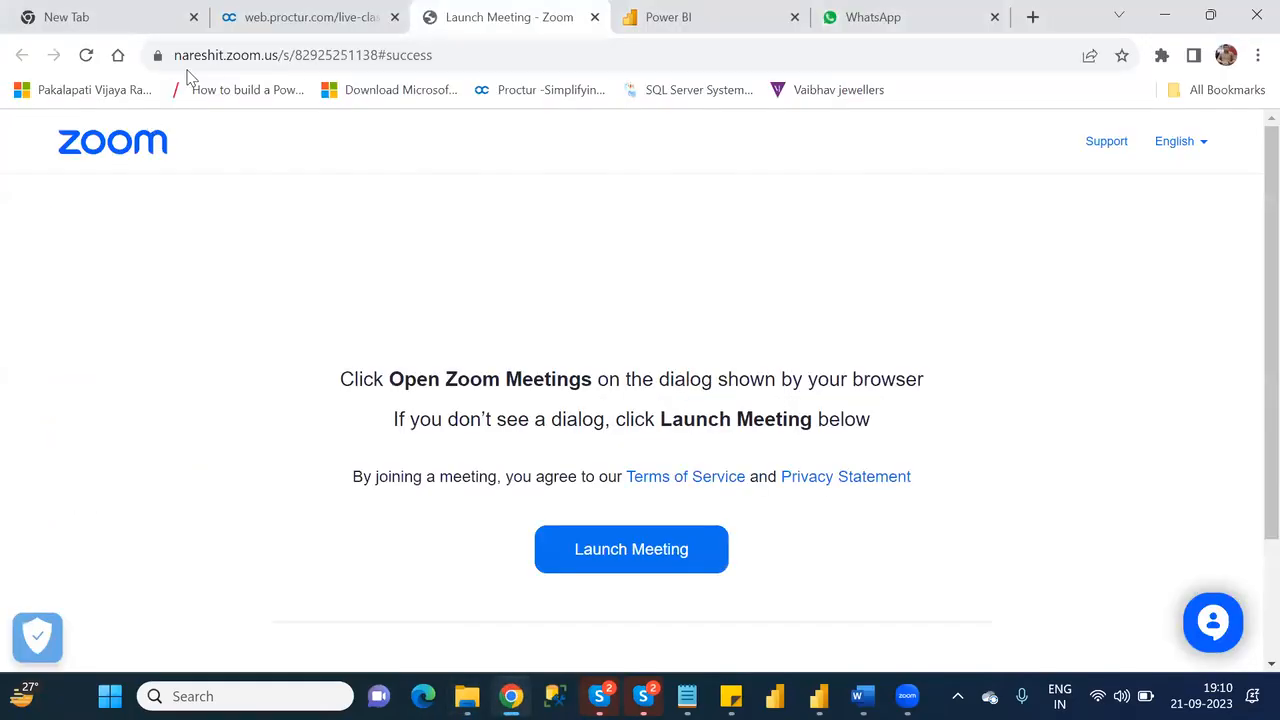
left_click(114, 17)
left_click(200, 54)
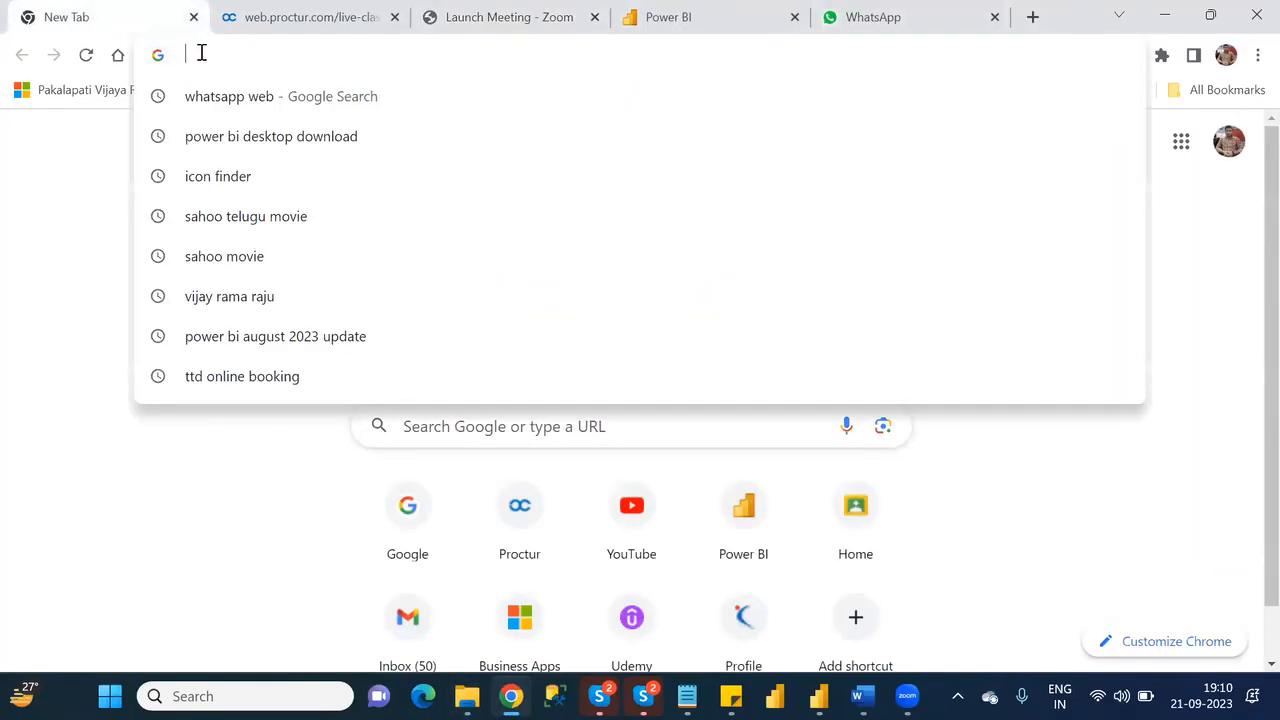
type("go")
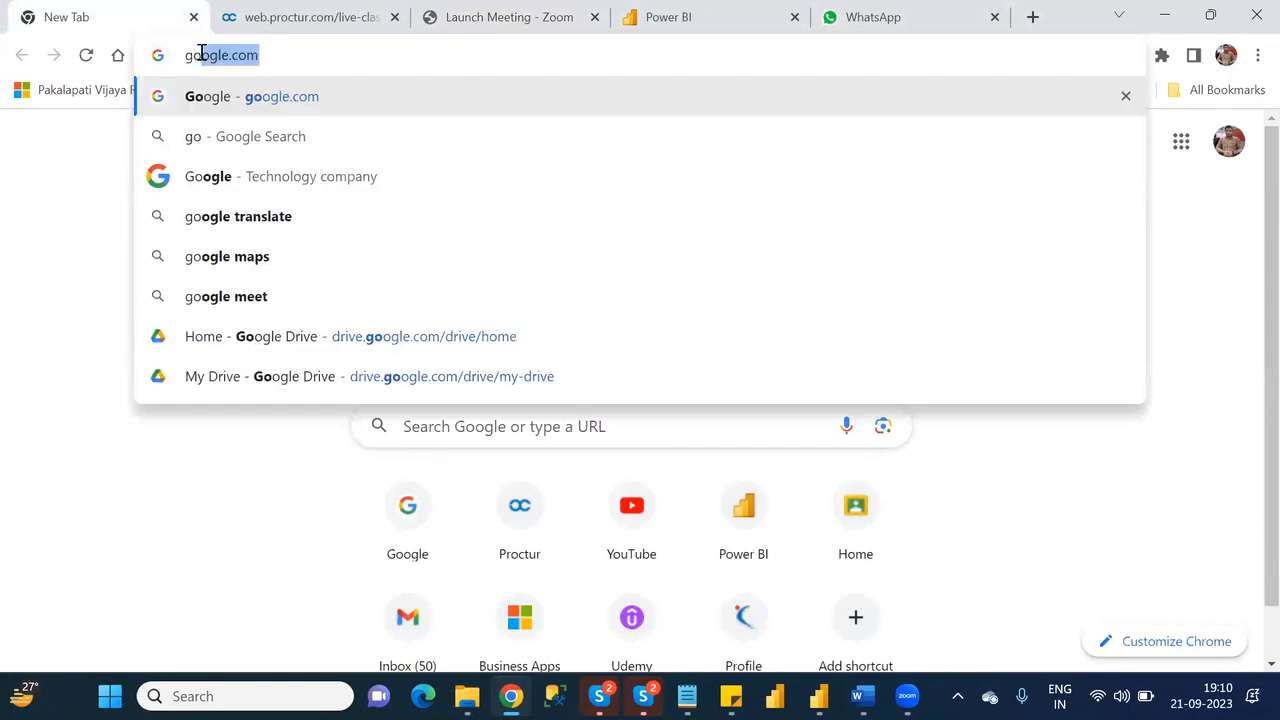
key("BackSpace")
key("BackSpace")
key("BackSpace")
type("cla")
key("Return")
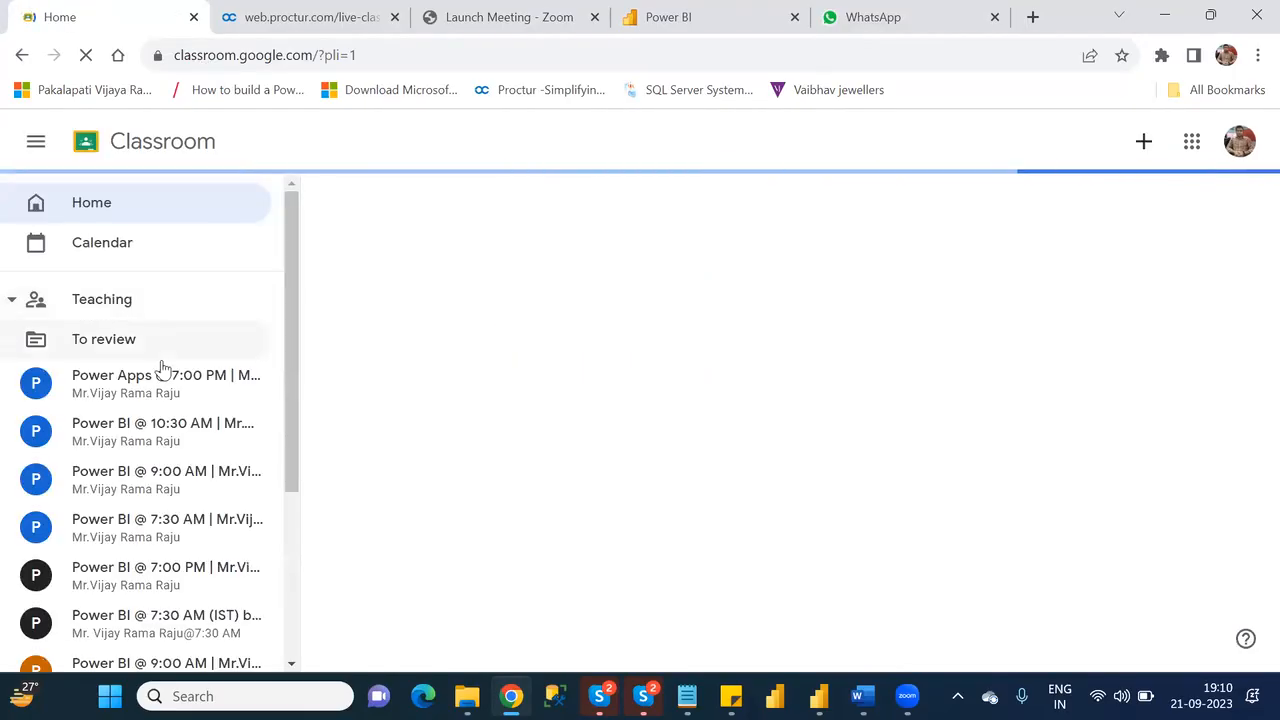
left_click(167, 373)
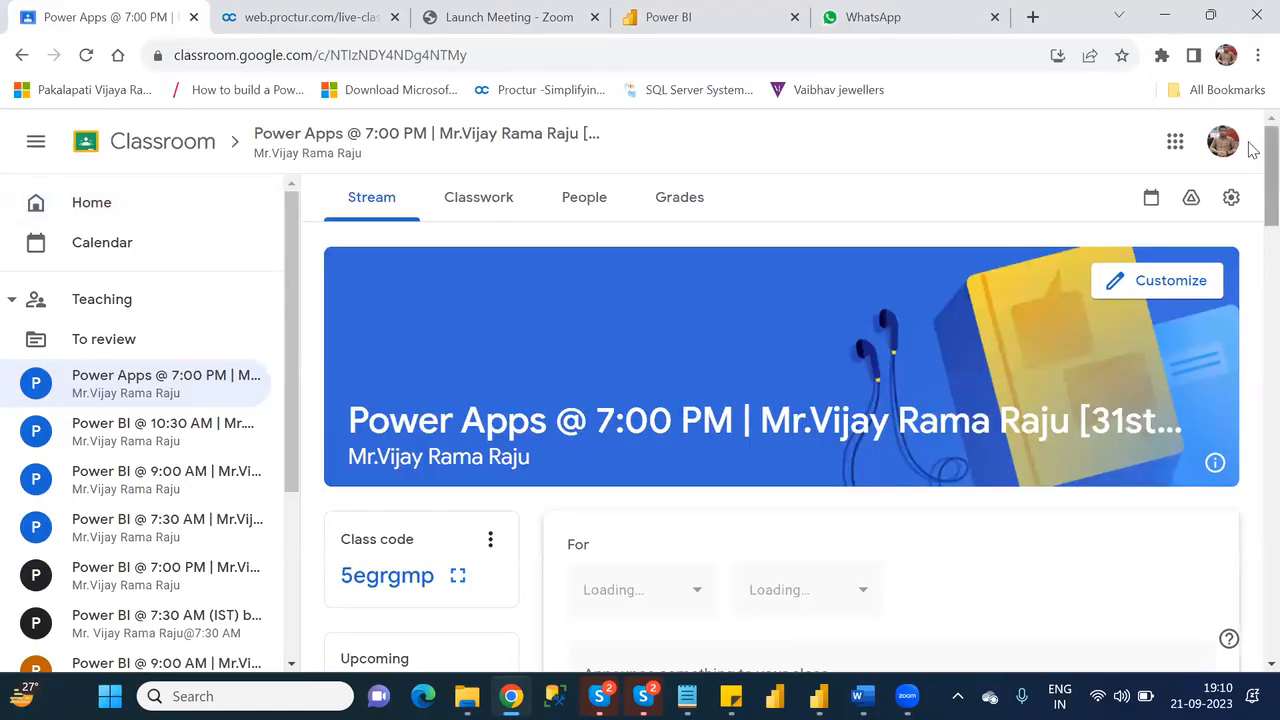
Step: Attach the Power Apps_Batch1 PDF from the Power Apps\NareshIT_B1 folder on drive D: to a new class announcement
left_click_drag(1268, 142, 1268, 193)
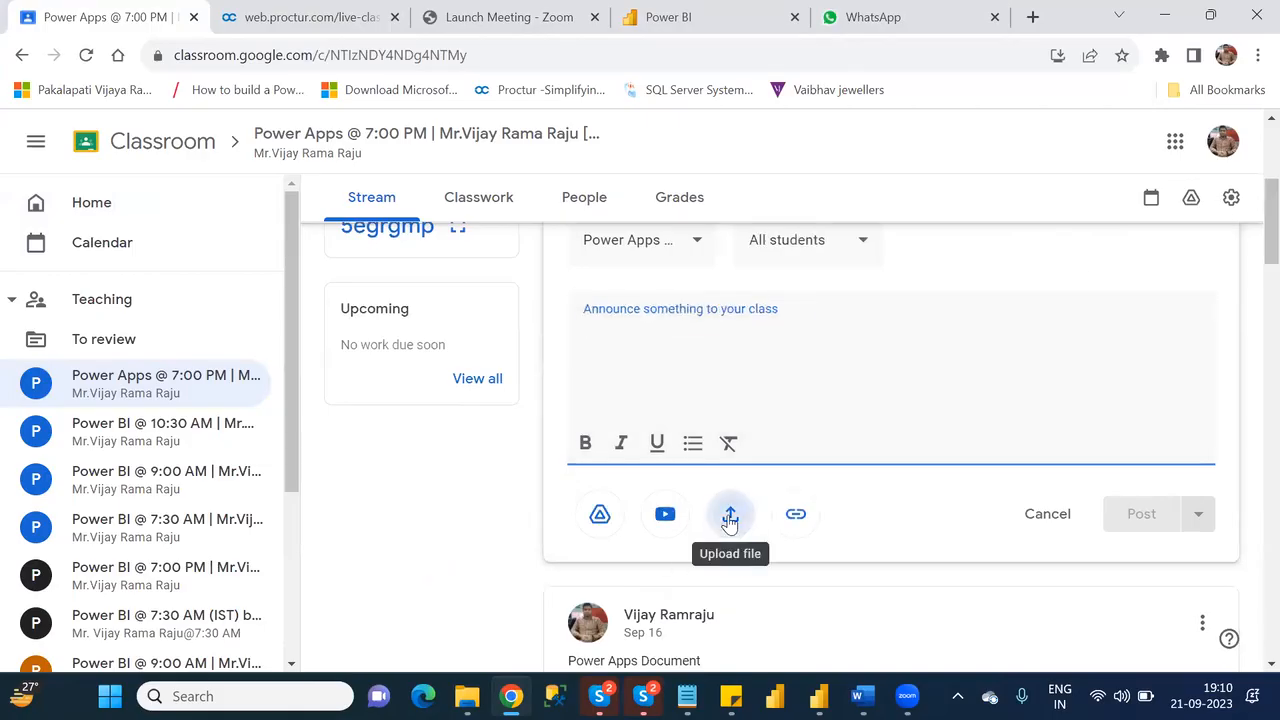
left_click(730, 518)
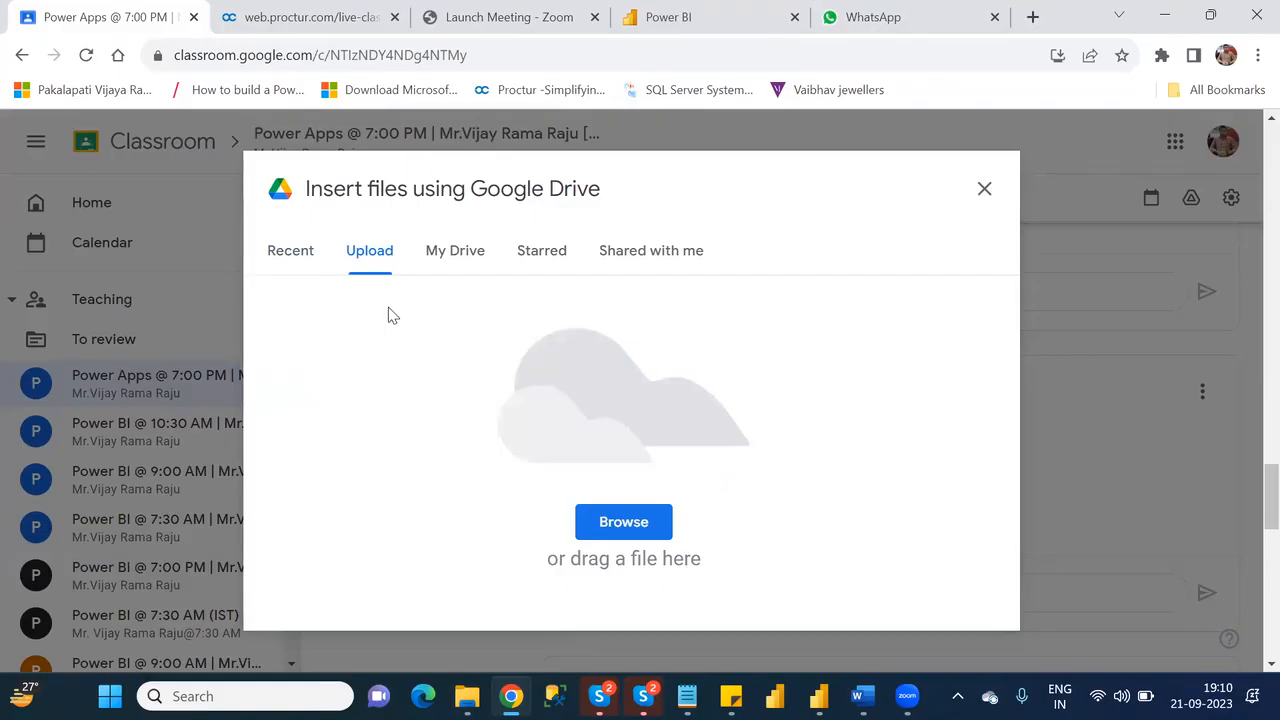
left_click(620, 517)
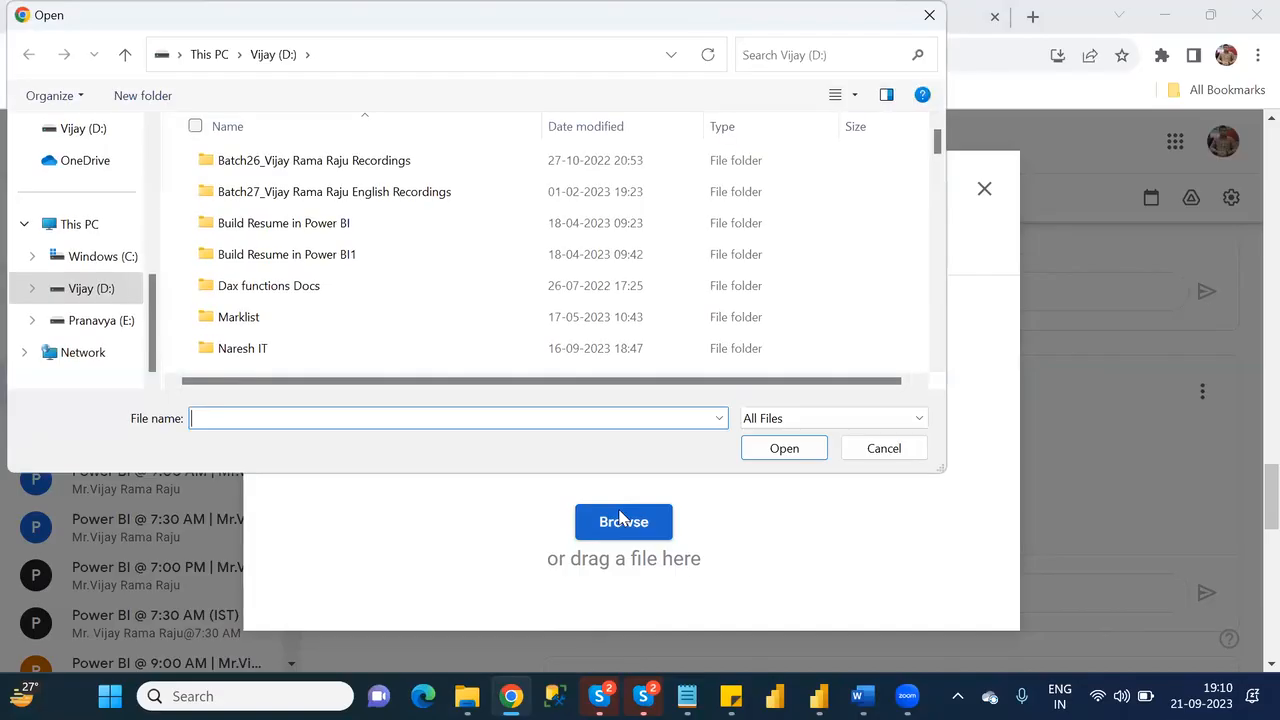
left_click(937, 366)
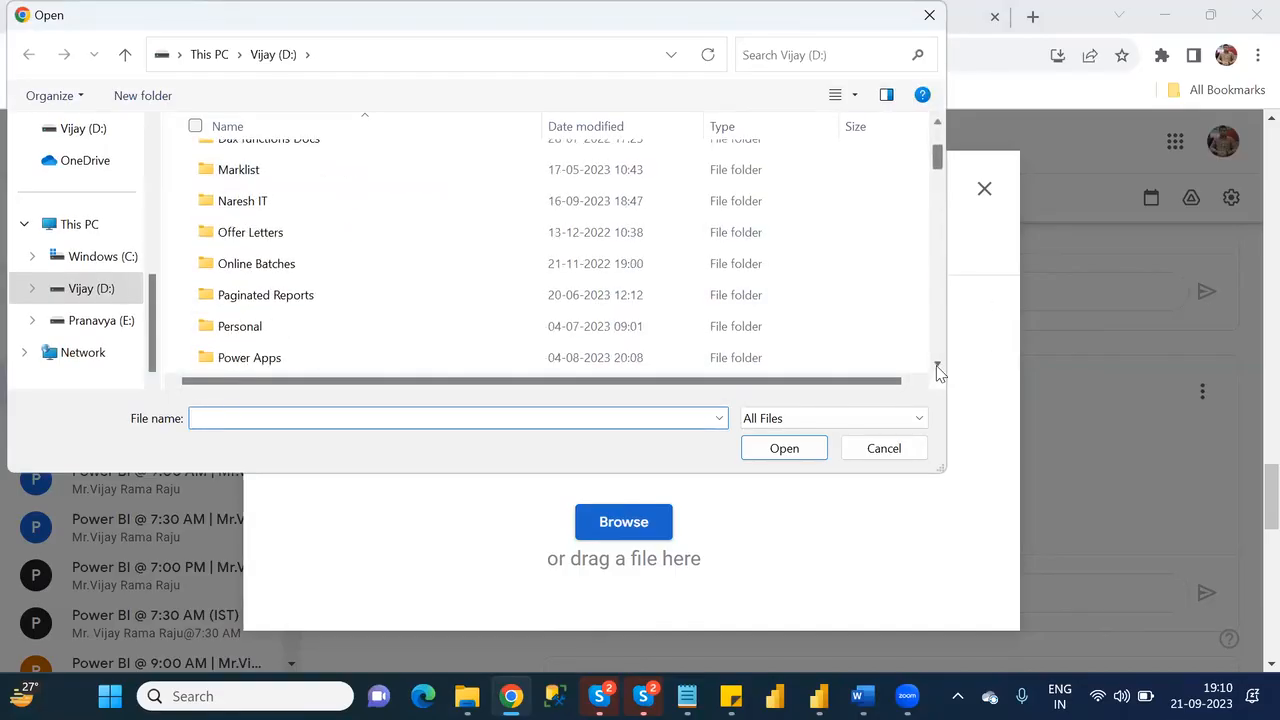
left_click(937, 367)
double_click(262, 270)
double_click(256, 263)
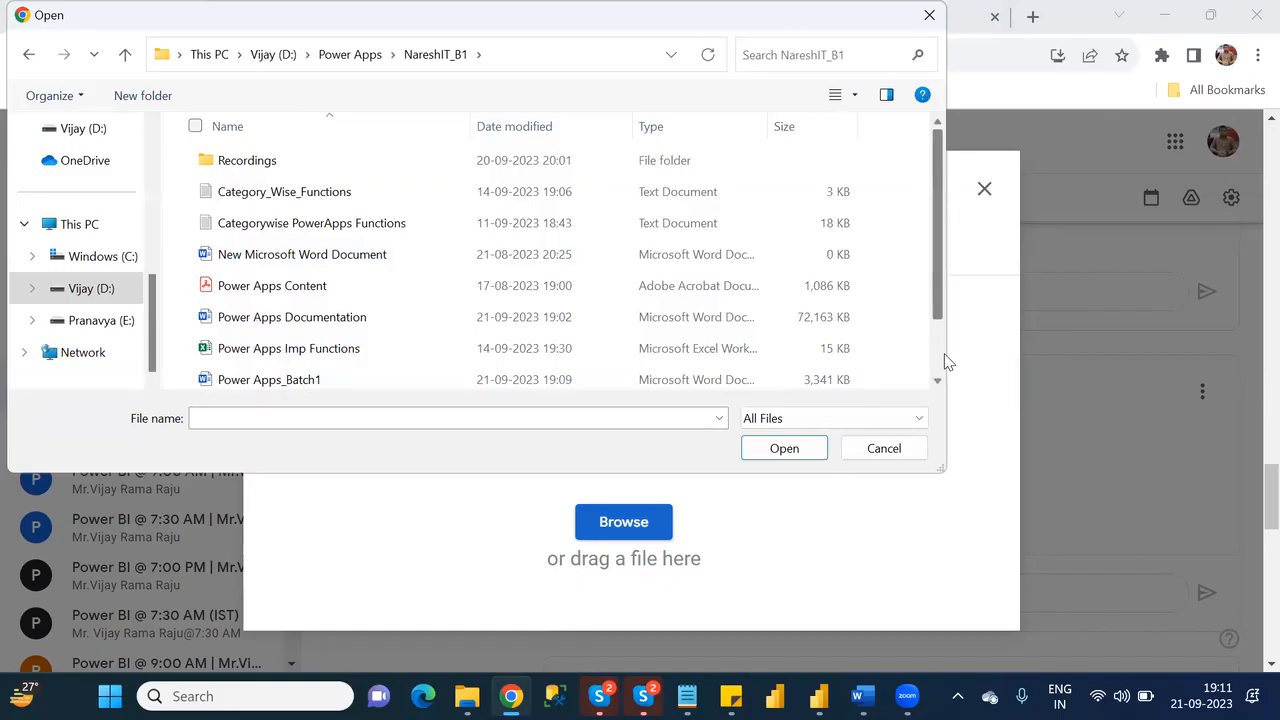
scroll(948, 362, "down", 1)
left_click(297, 350)
double_click(297, 352)
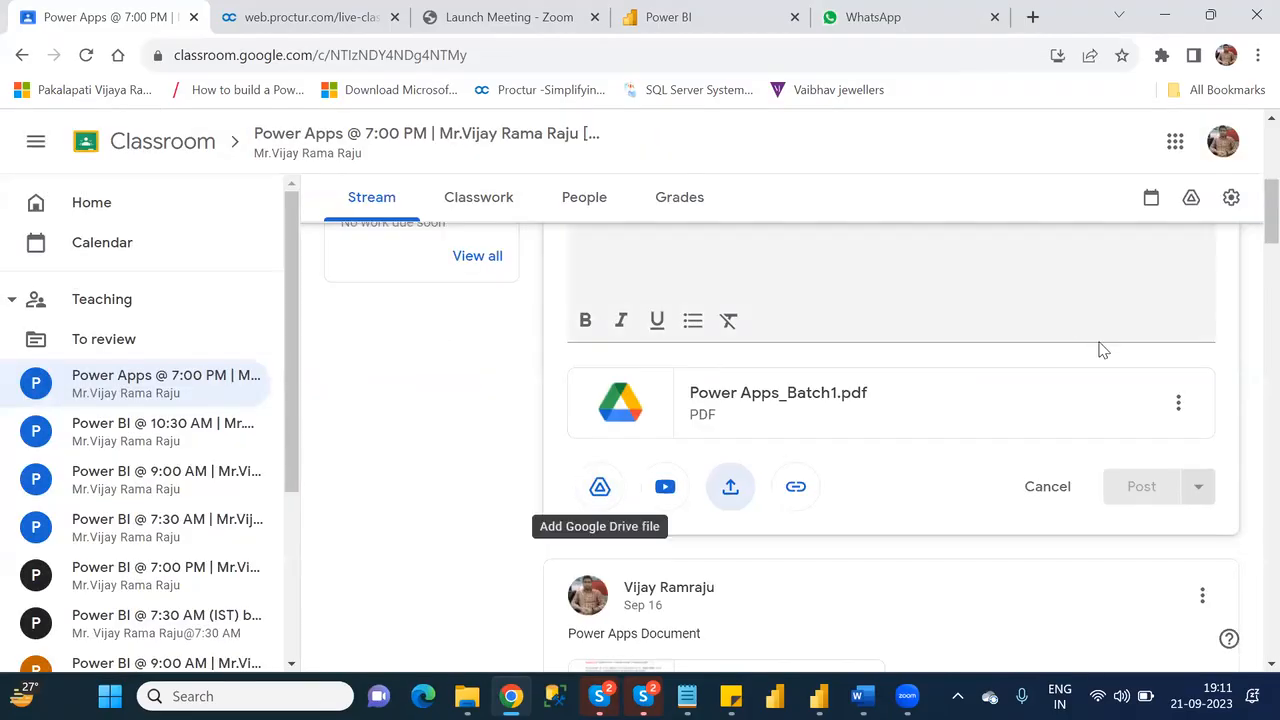
Step: Enter "Power Apps Document" as the announcement text and post it to the class
left_click_drag(1270, 198, 1270, 187)
left_click(801, 356)
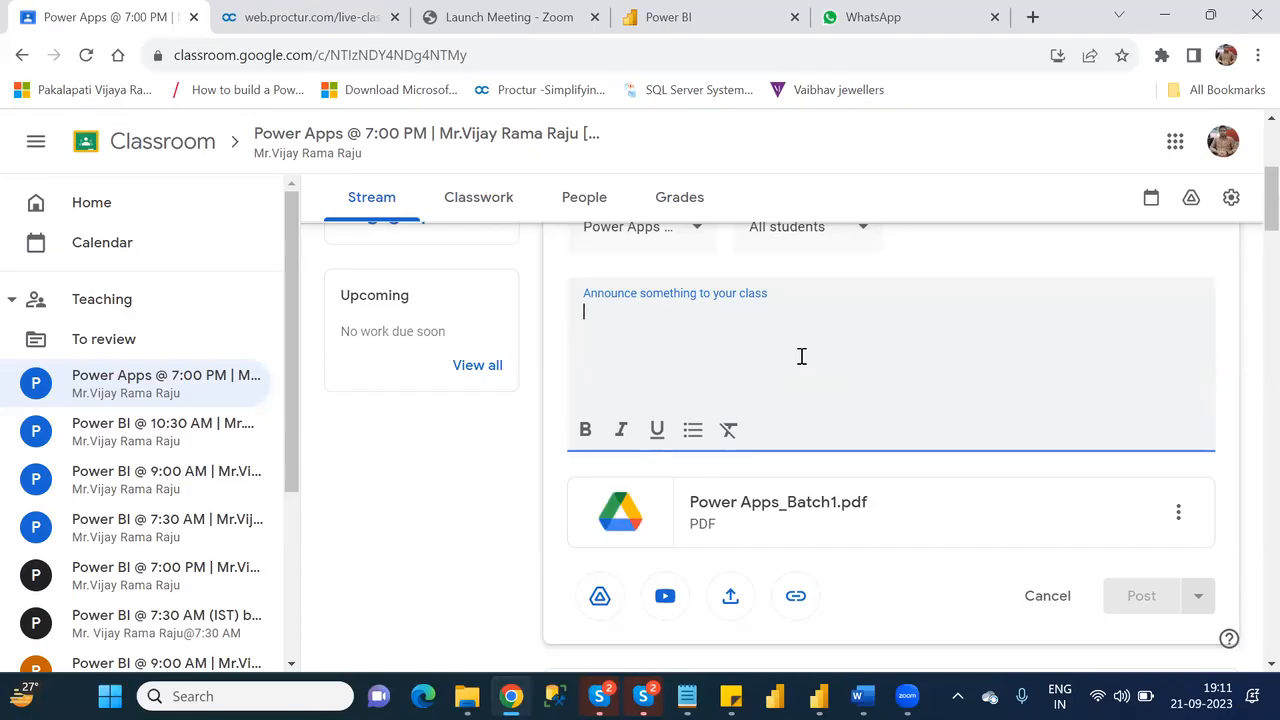
type("ower Apps Document")
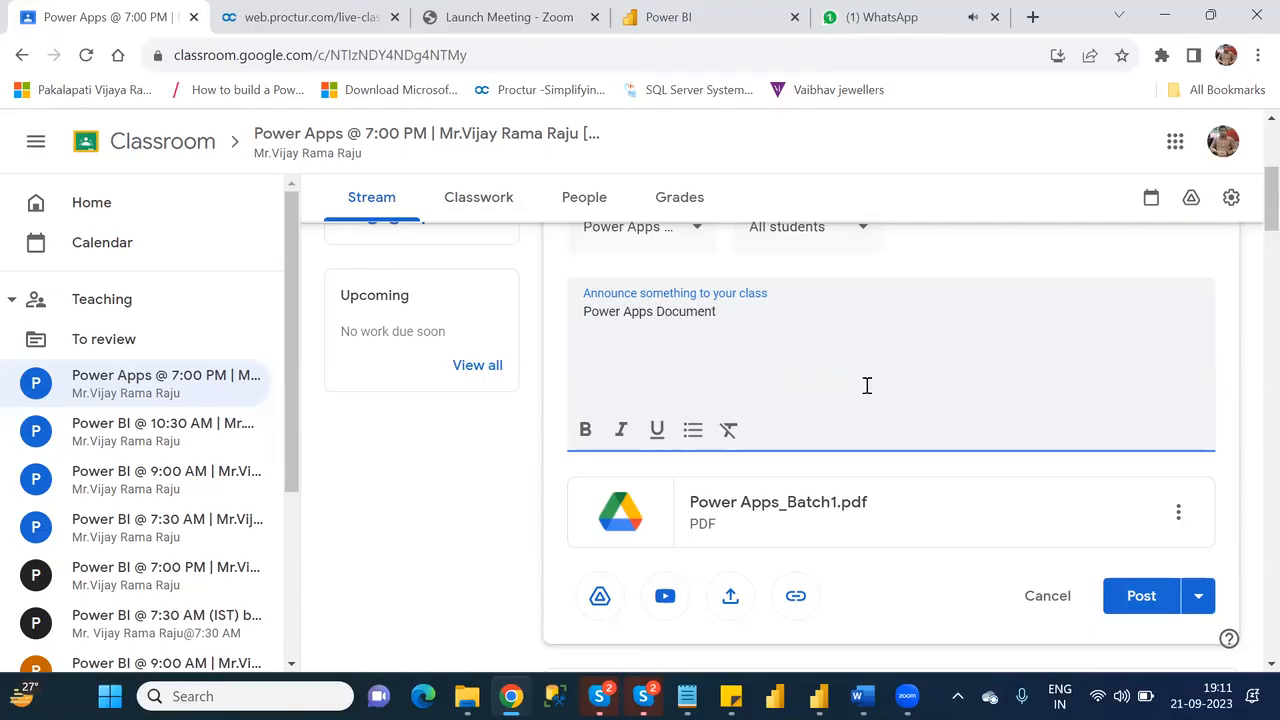
left_click(1143, 596)
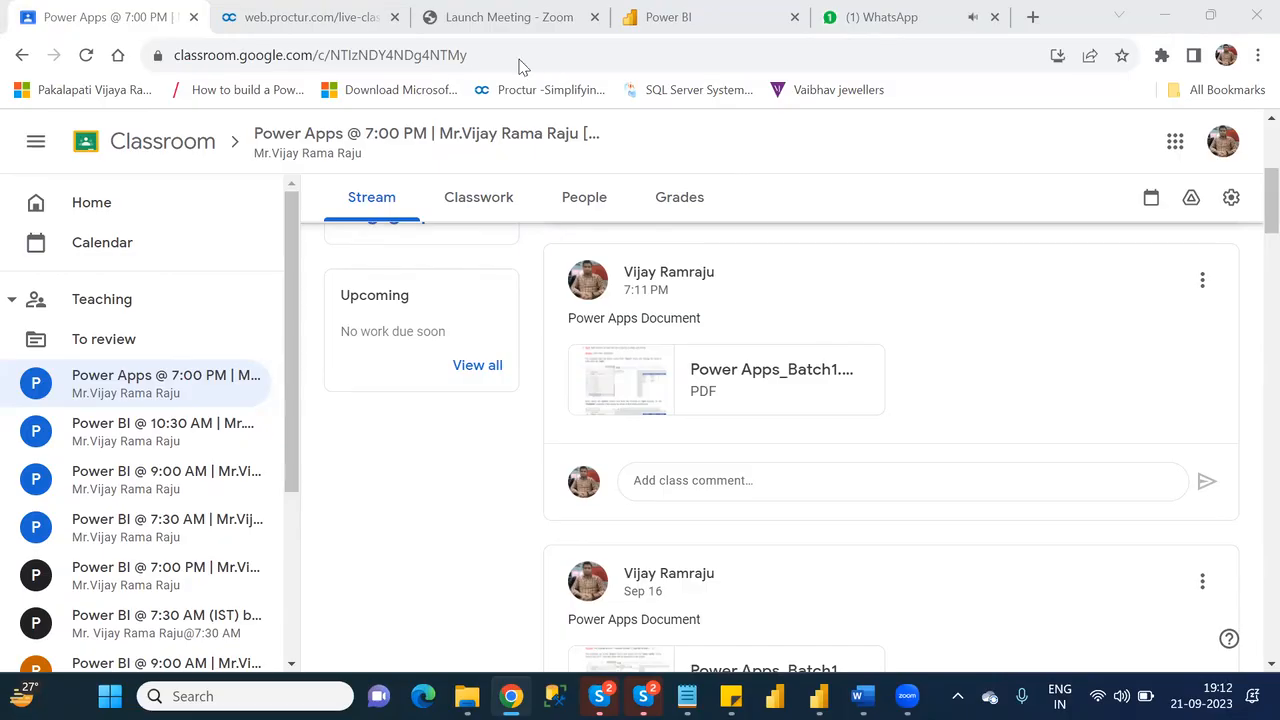
Step: Close the WhatsApp and Power BI pages and return to the Google Classroom page
left_click(878, 22)
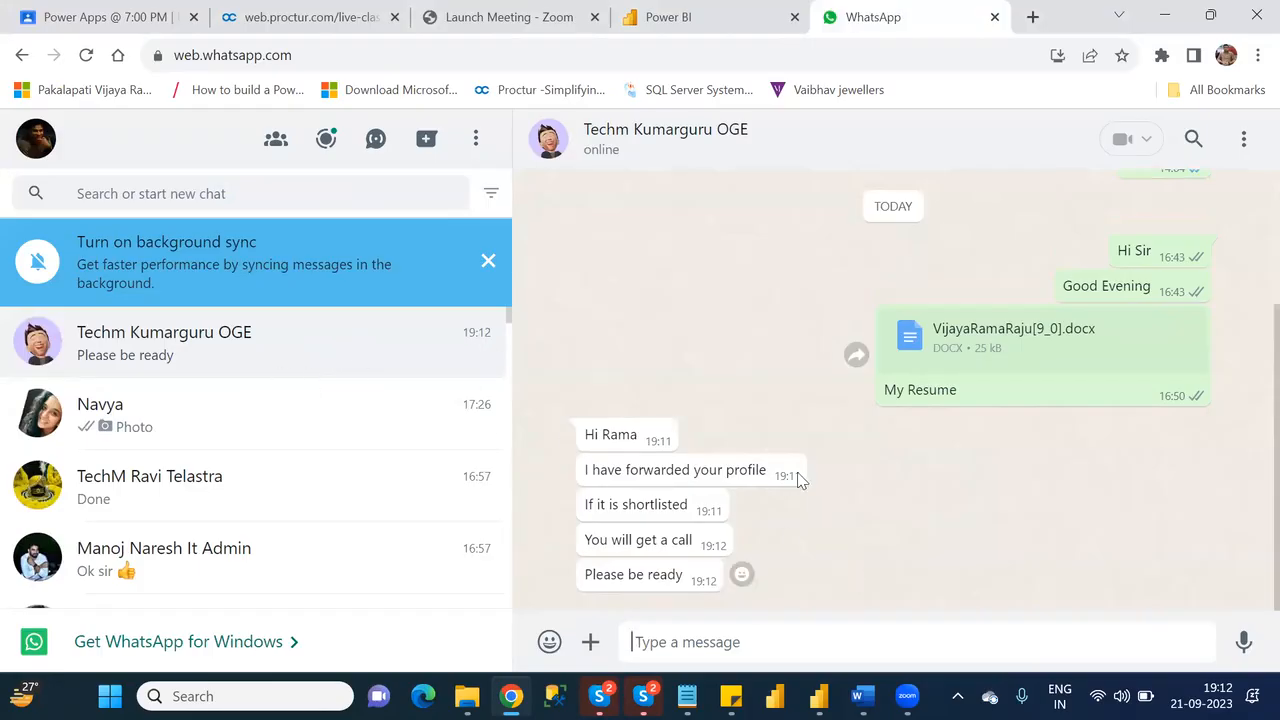
left_click(995, 17)
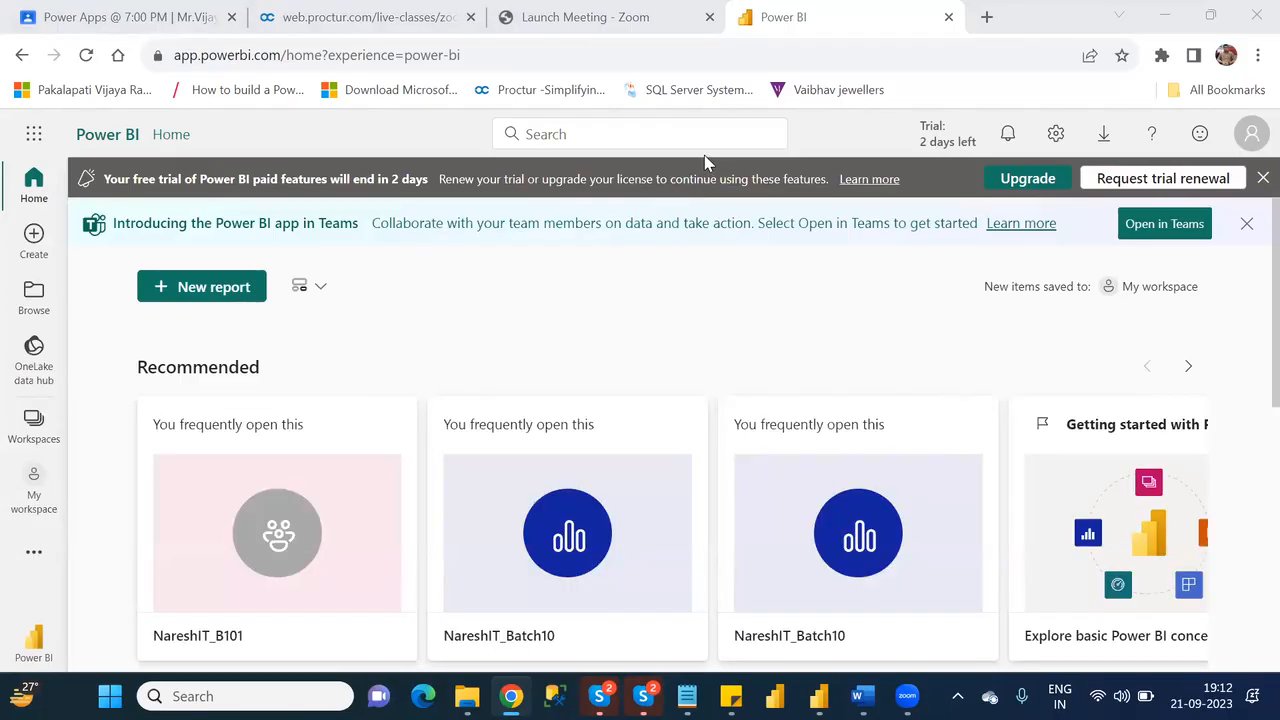
left_click(948, 18)
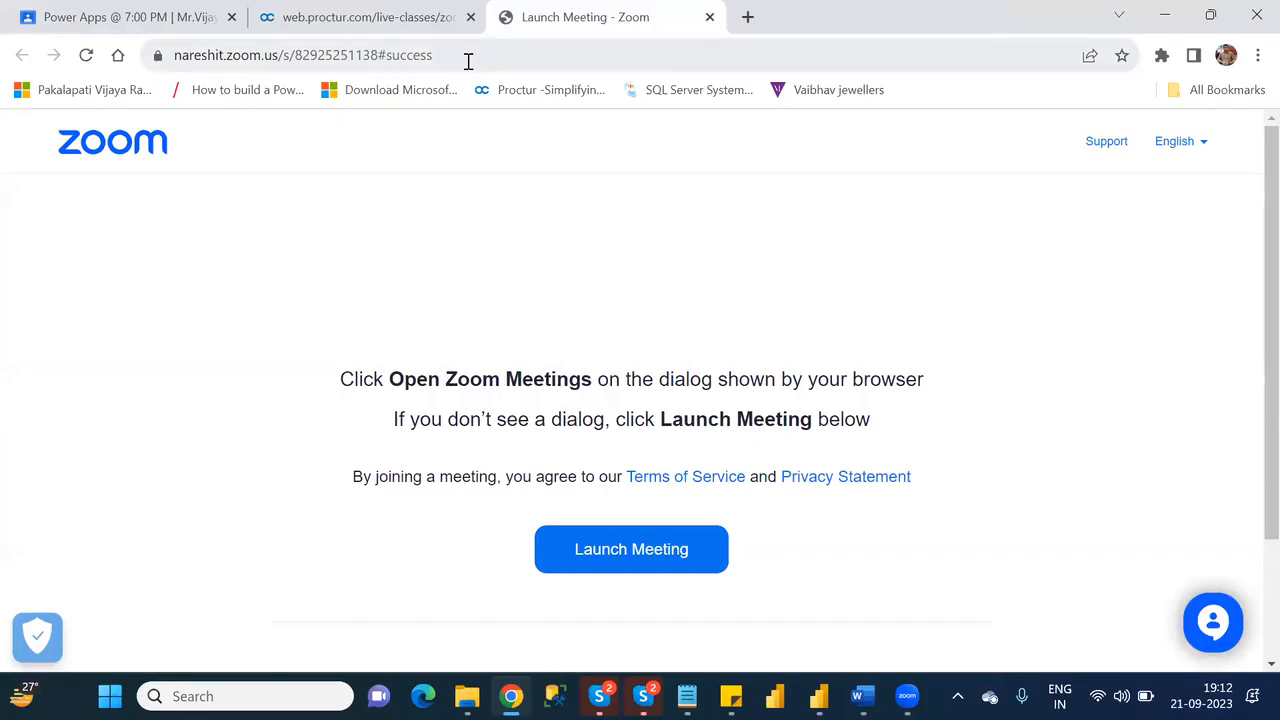
left_click(167, 17)
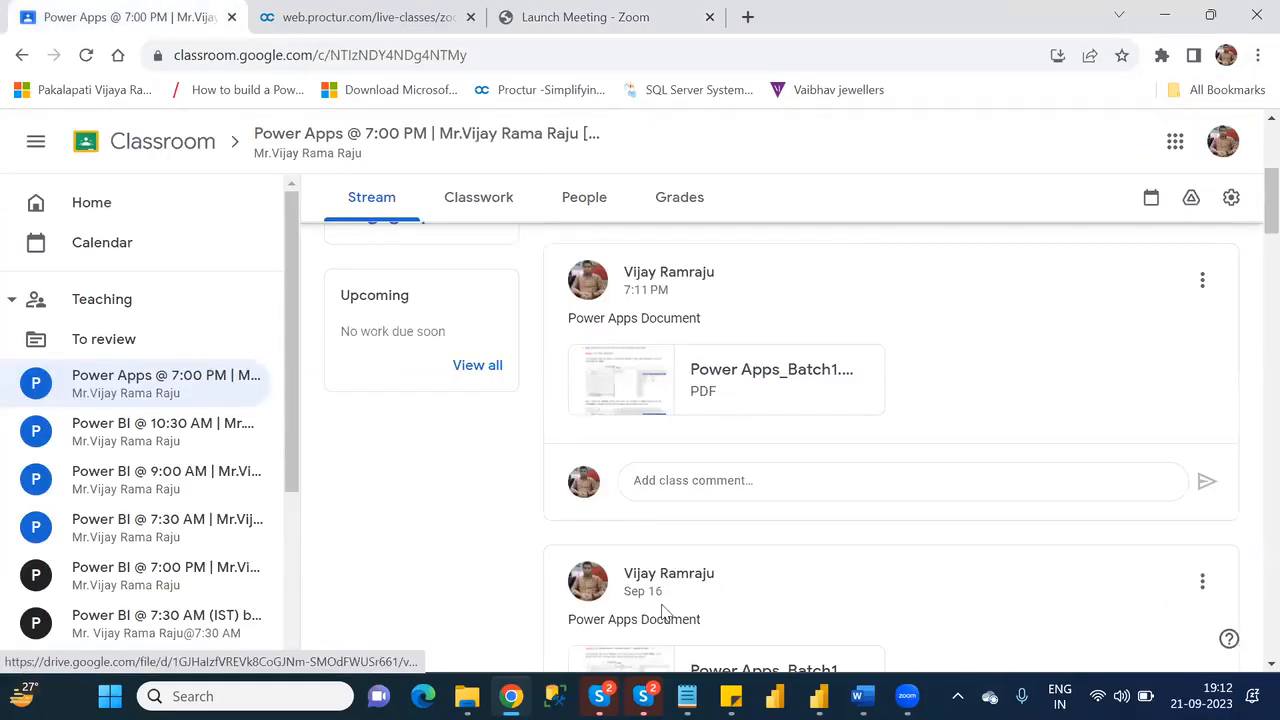
Step: Open an incognito window, go to powerapps.microsoft.com and start signing in
left_click(1257, 55)
left_click(1085, 140)
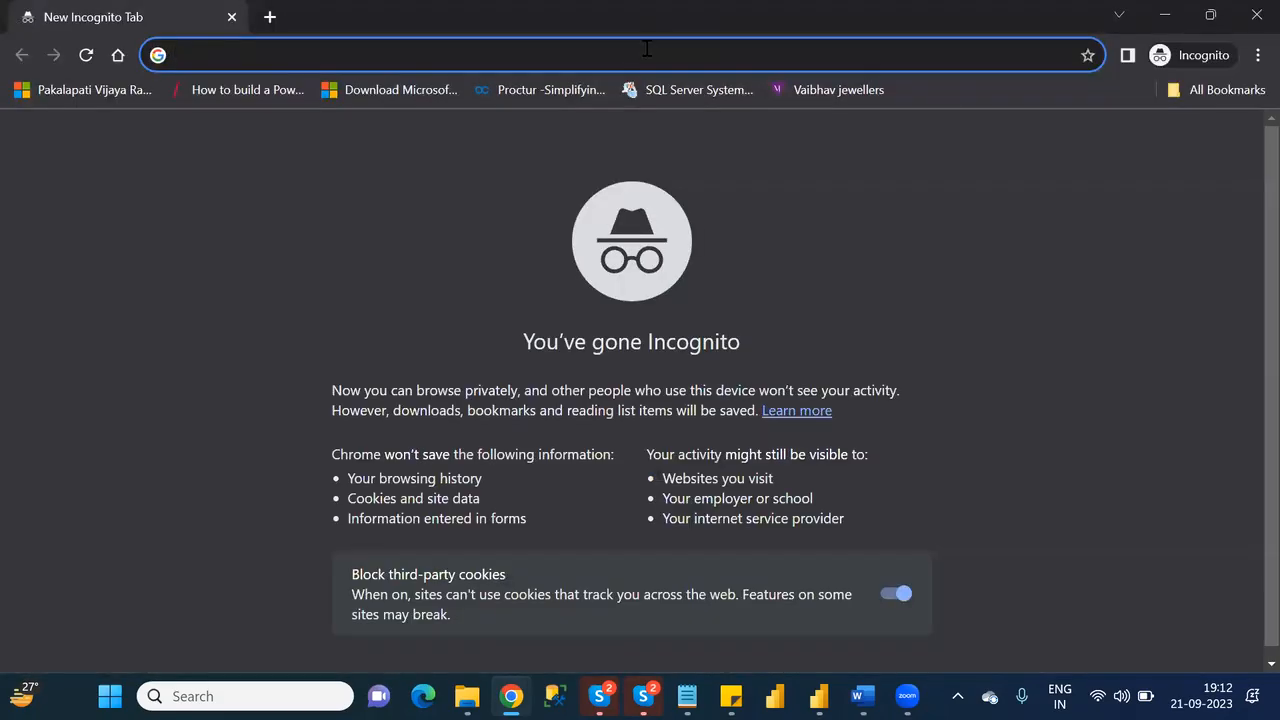
type("powerapps.microsoft.com")
key("Return")
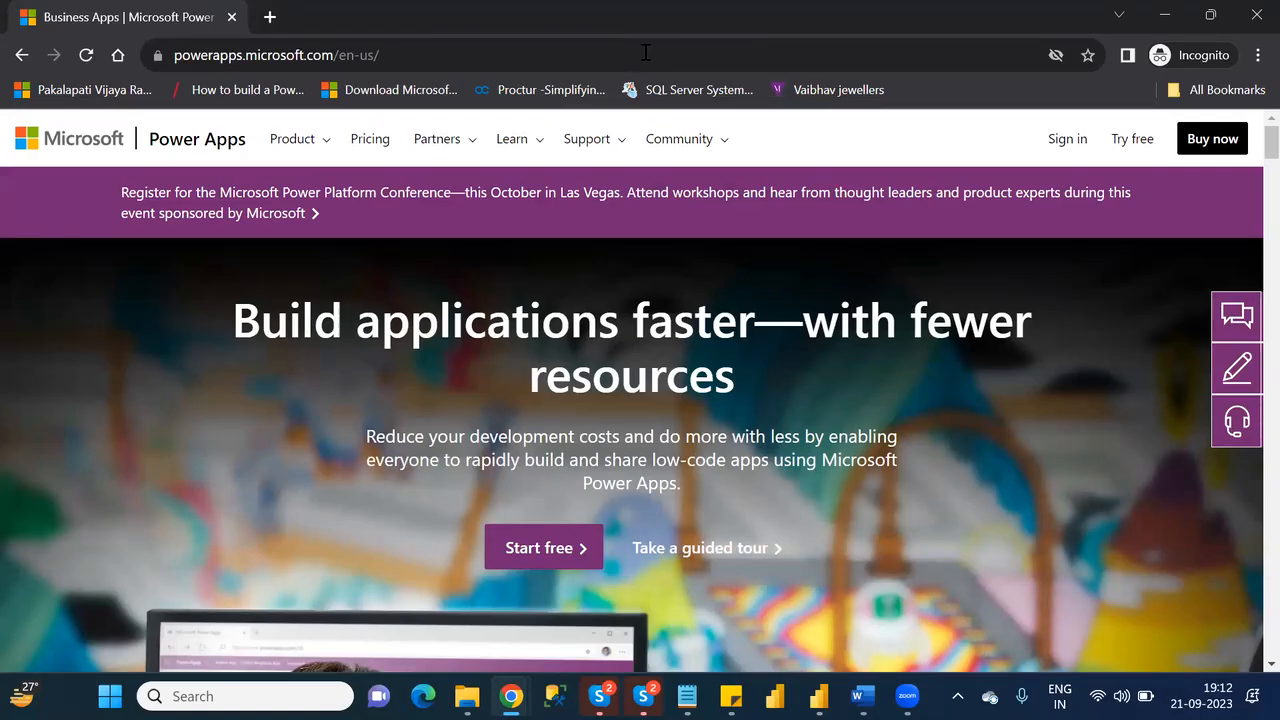
left_click(1063, 142)
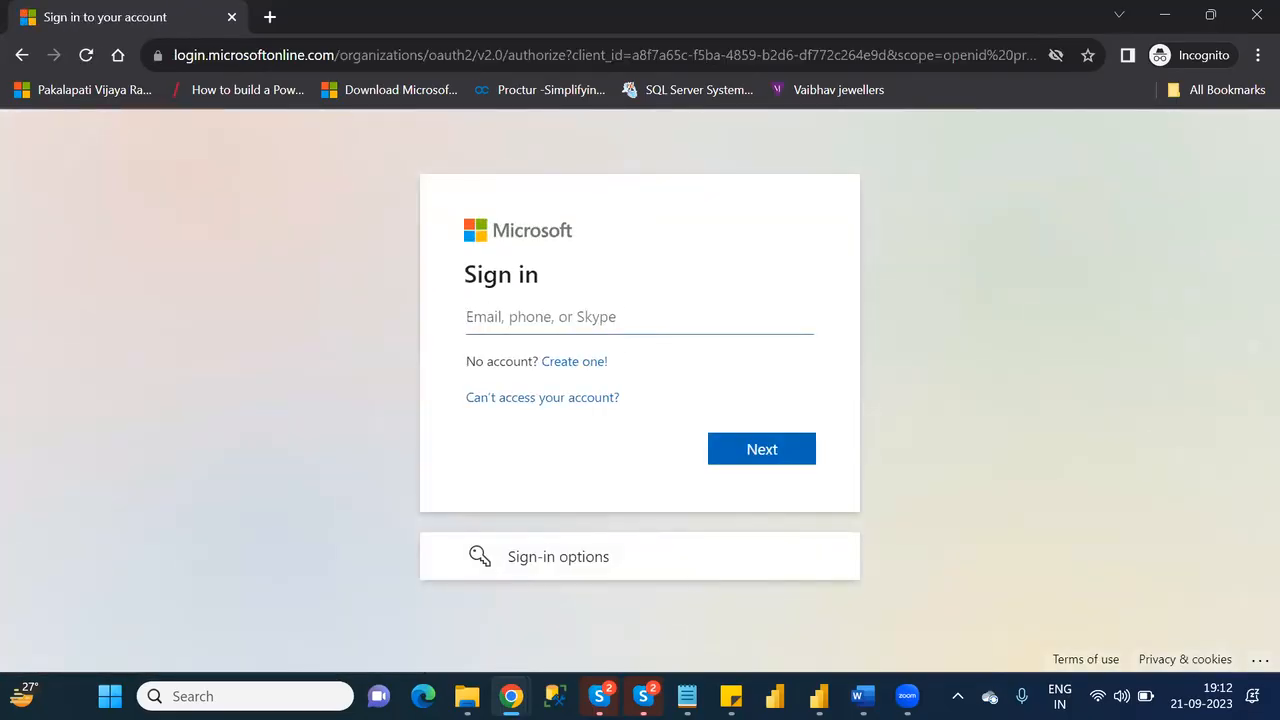
Step: Copy the Power Apps Nareshit_B1 account e-mail from Sticky Notes and submit it on the Microsoft sign-in page
left_click(731, 696)
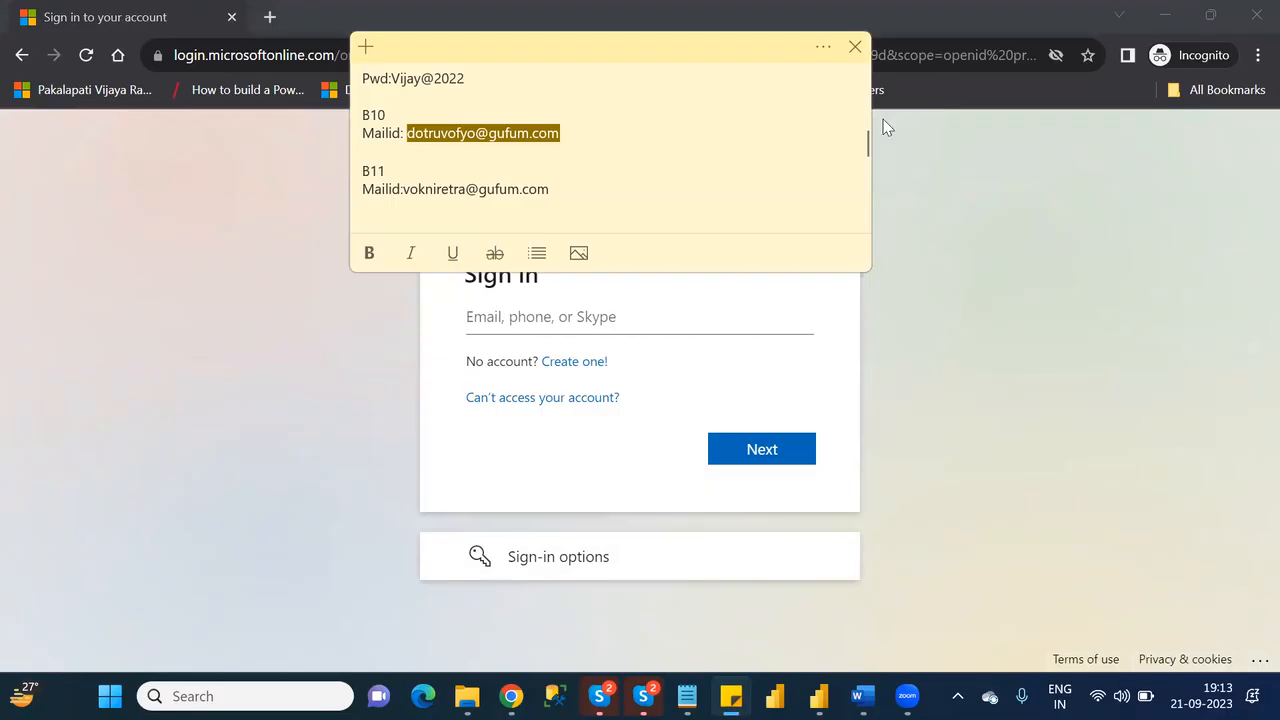
left_click_drag(866, 150, 863, 109)
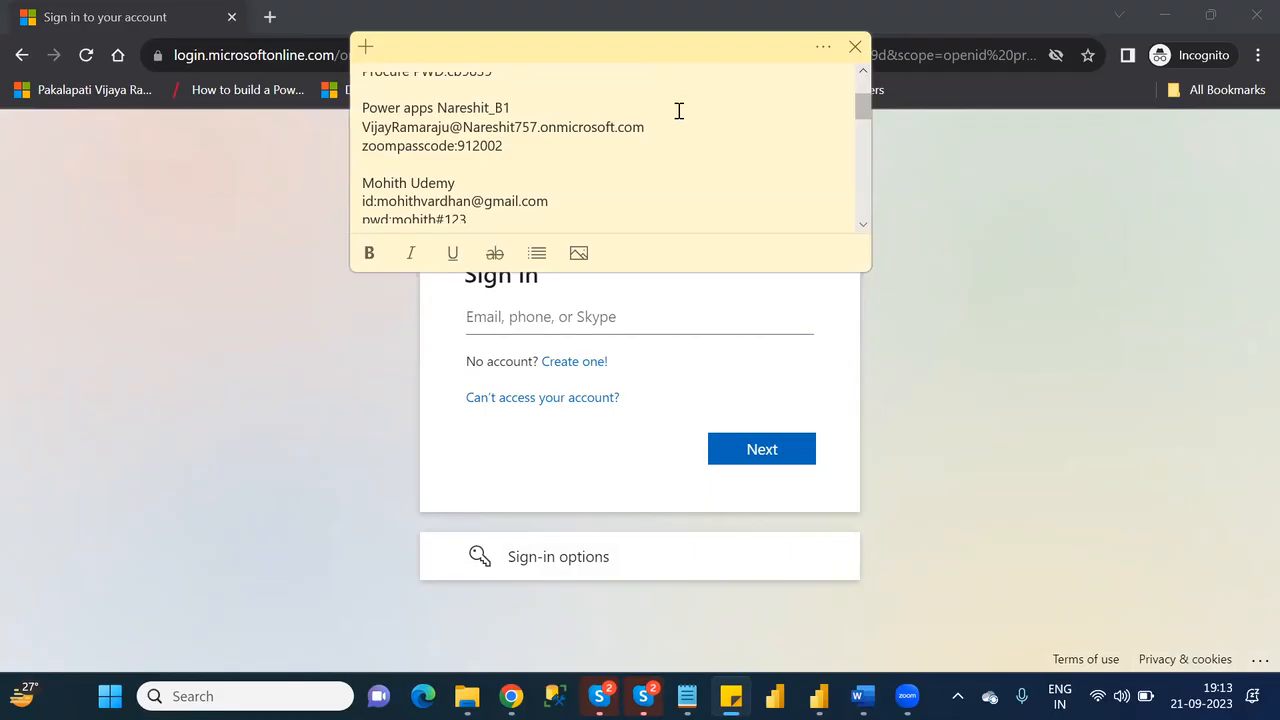
left_click_drag(646, 127, 362, 126)
key("ctrl+c")
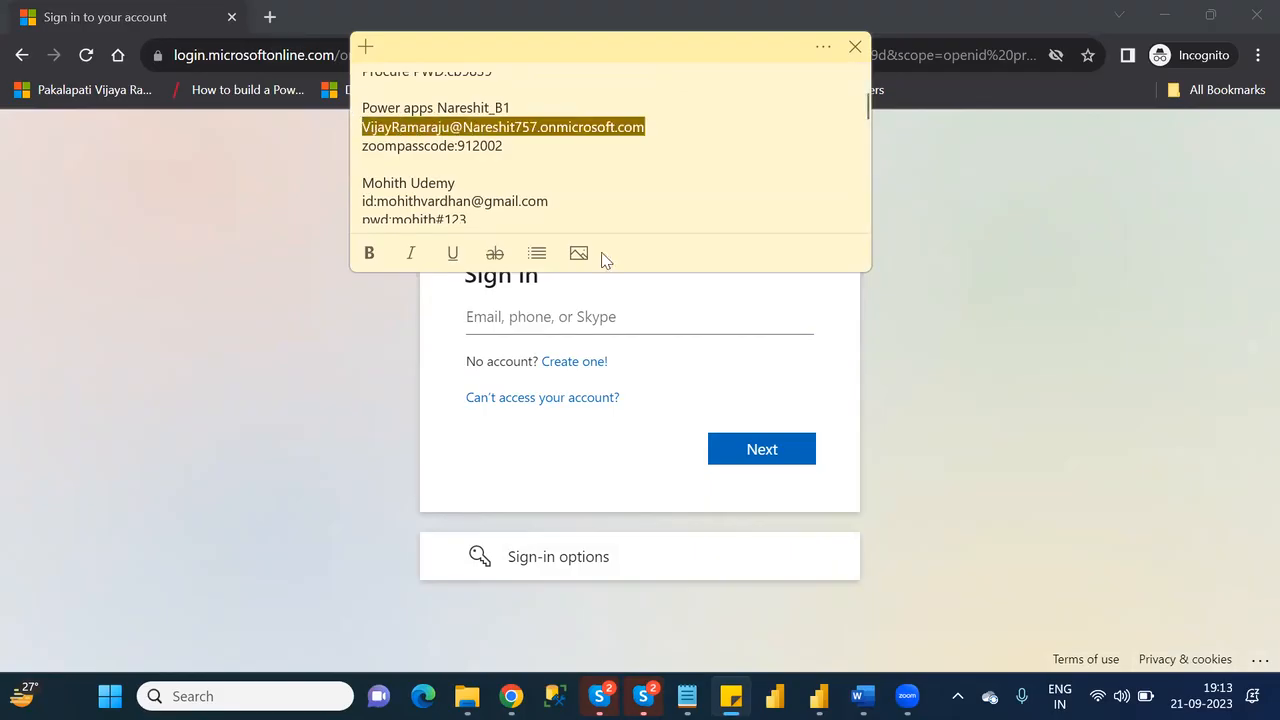
left_click(649, 318)
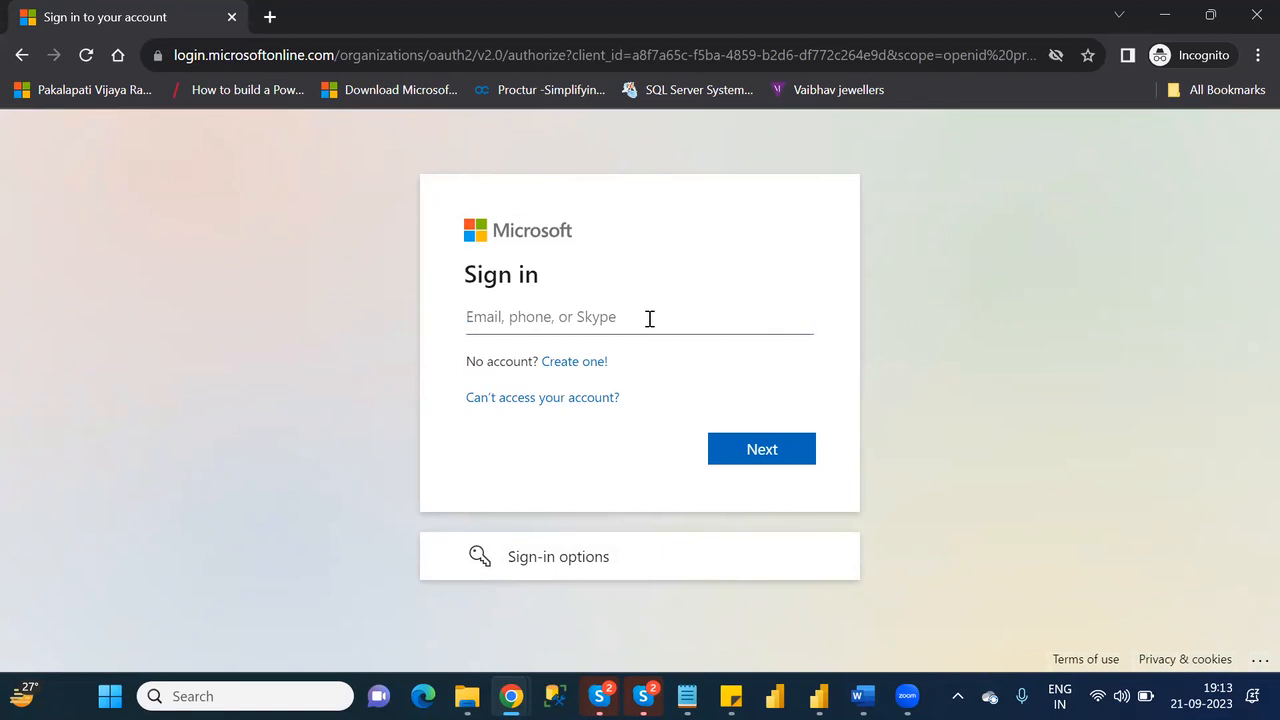
key("ctrl+v")
left_click(784, 450)
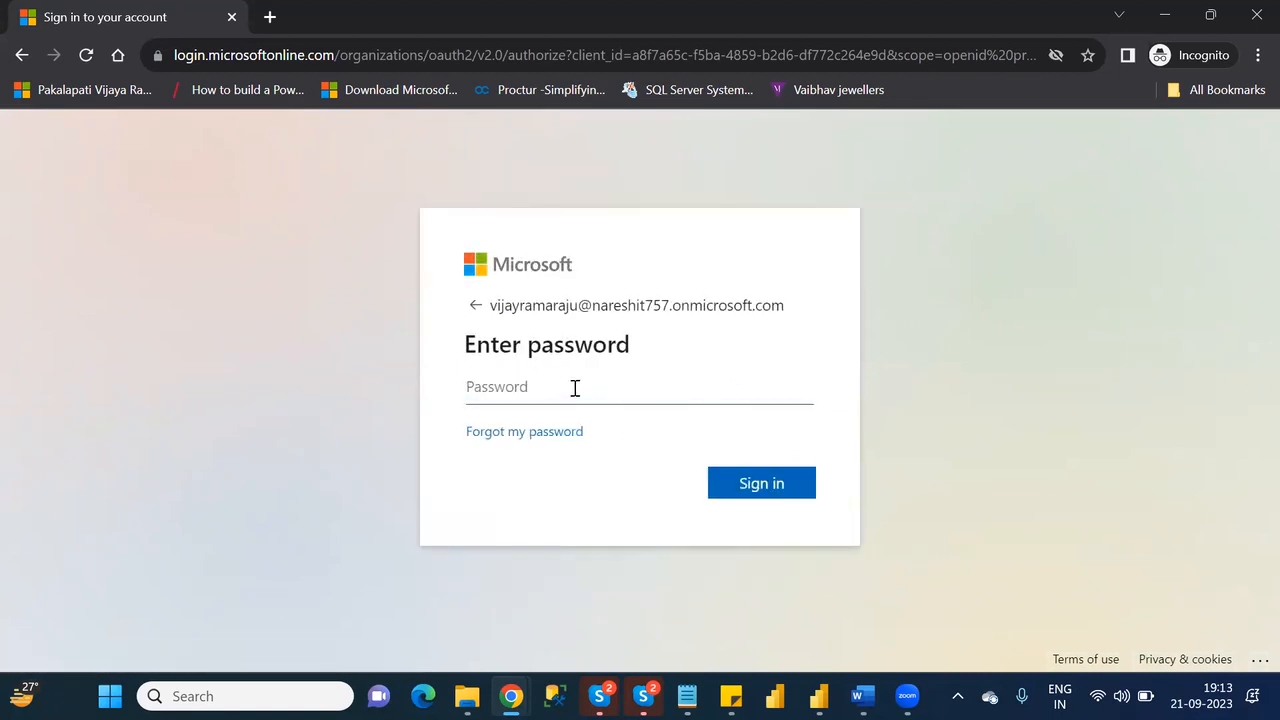
Step: Enter the account password, sign in and choose to stay signed in
type("••••••••••••")
left_click(770, 497)
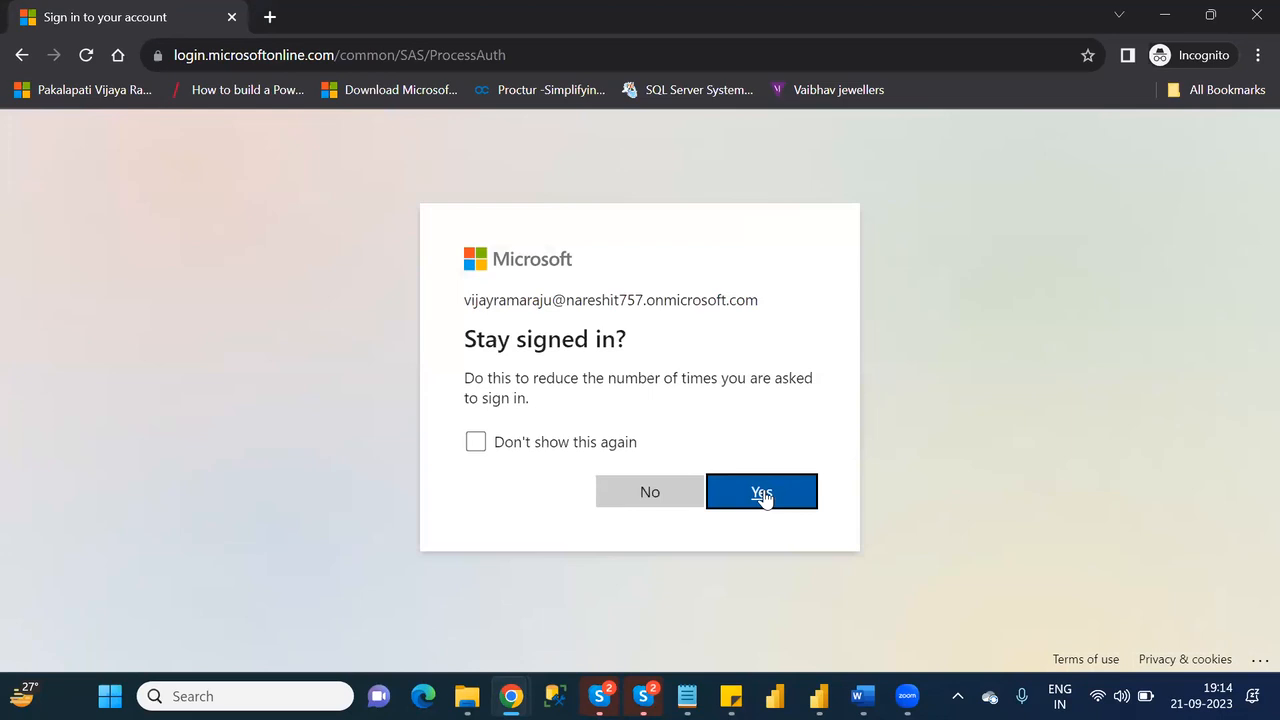
left_click(763, 494)
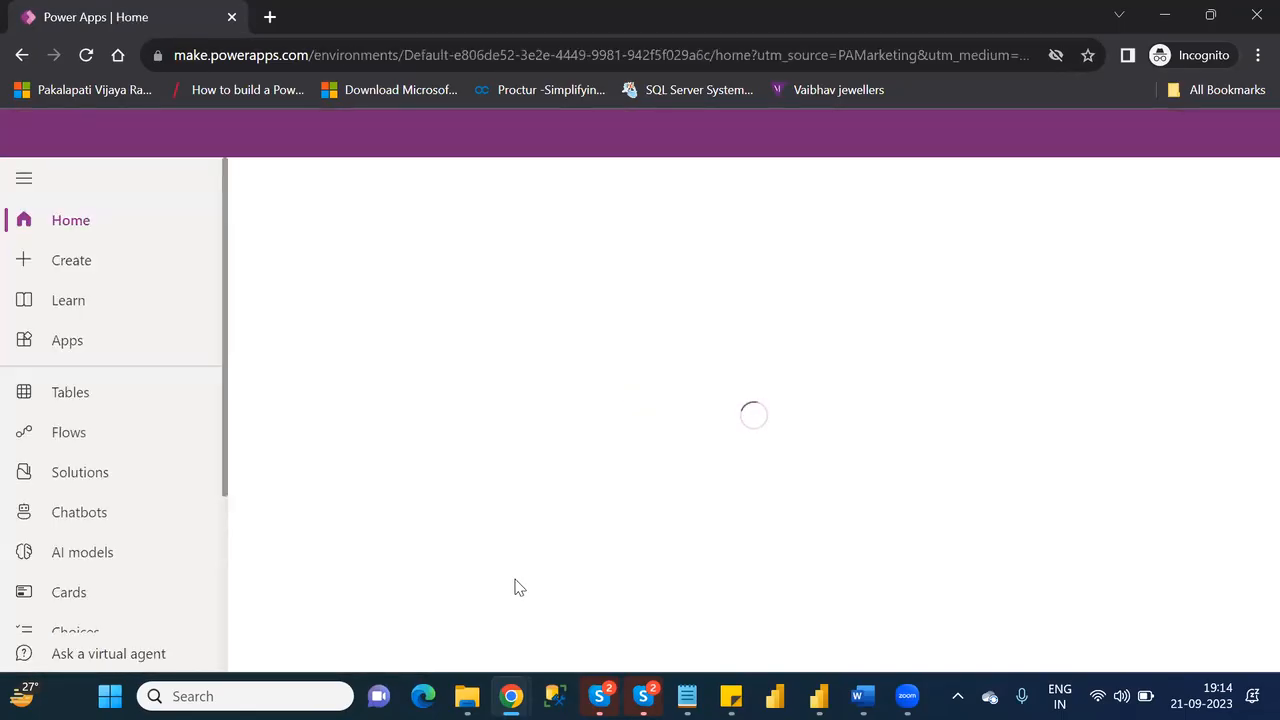
Step: Show the Apps list in Power Apps and switch the environment to NareshIT_B1
left_click(72, 347)
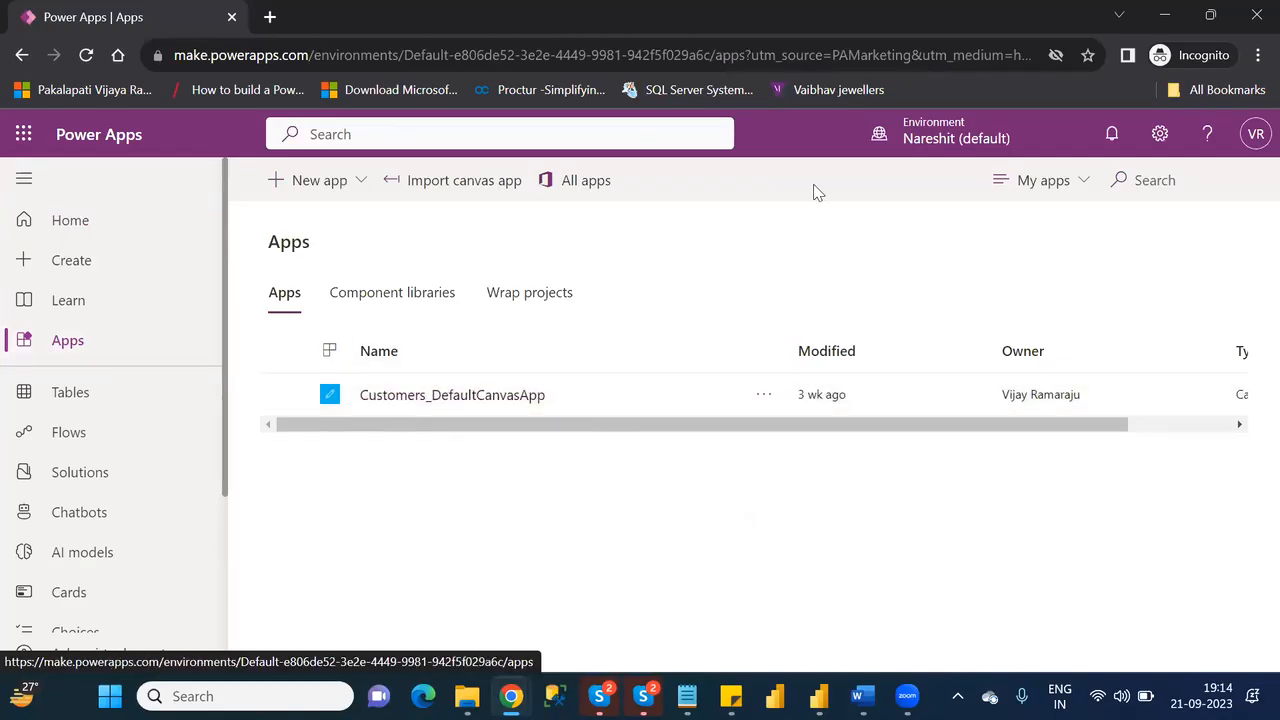
left_click(929, 133)
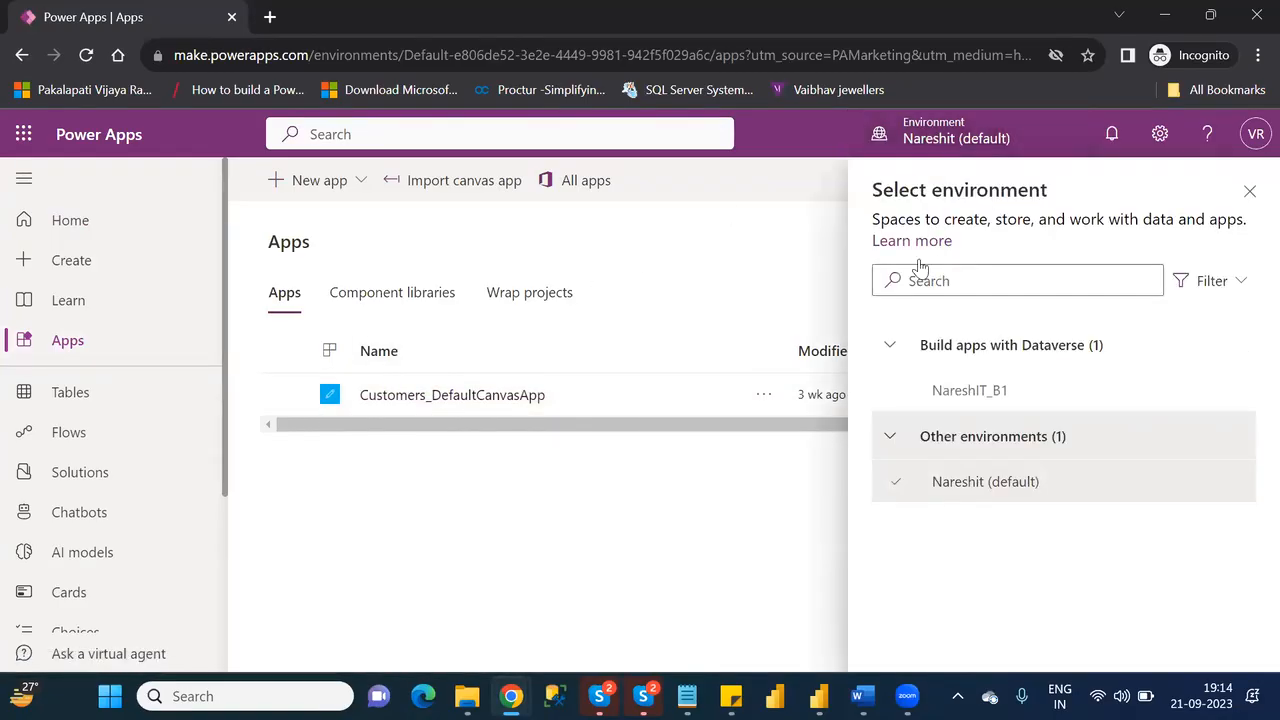
left_click(968, 392)
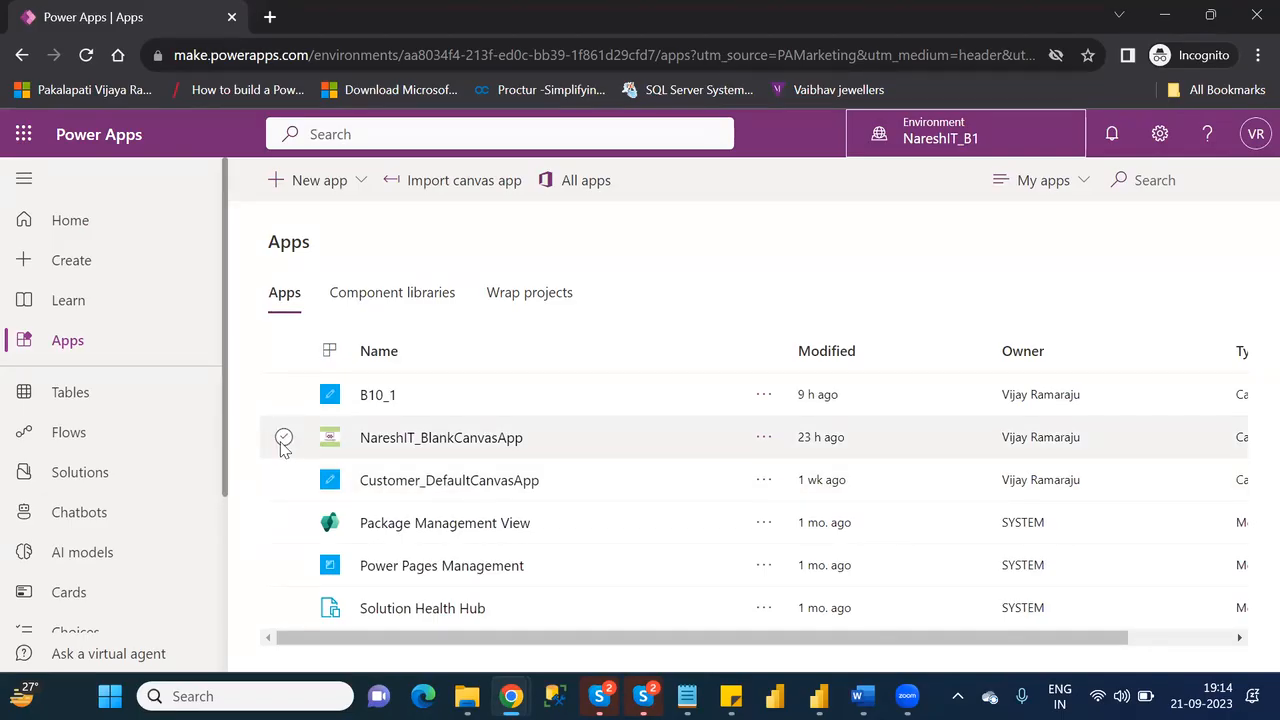
Step: Open the NareshIT_BlankCanvasApp for editing and skip the Power Apps Studio welcome message
left_click(284, 439)
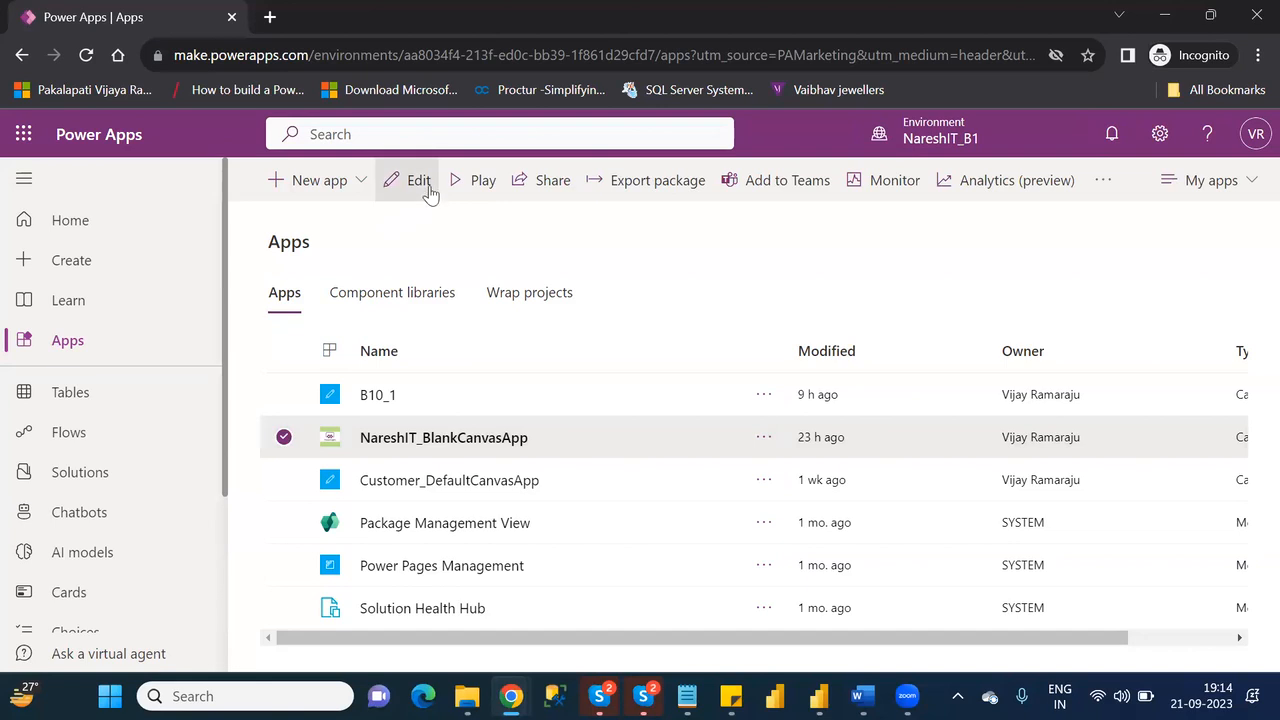
left_click(419, 183)
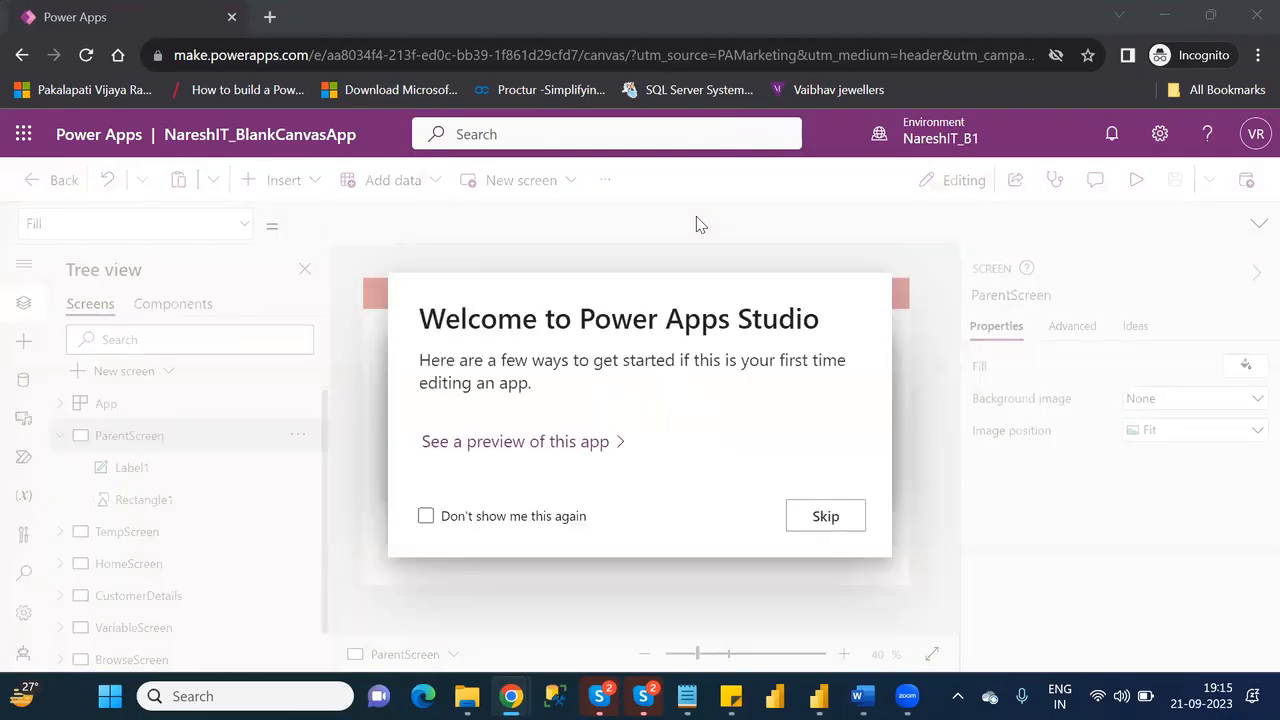
left_click(829, 517)
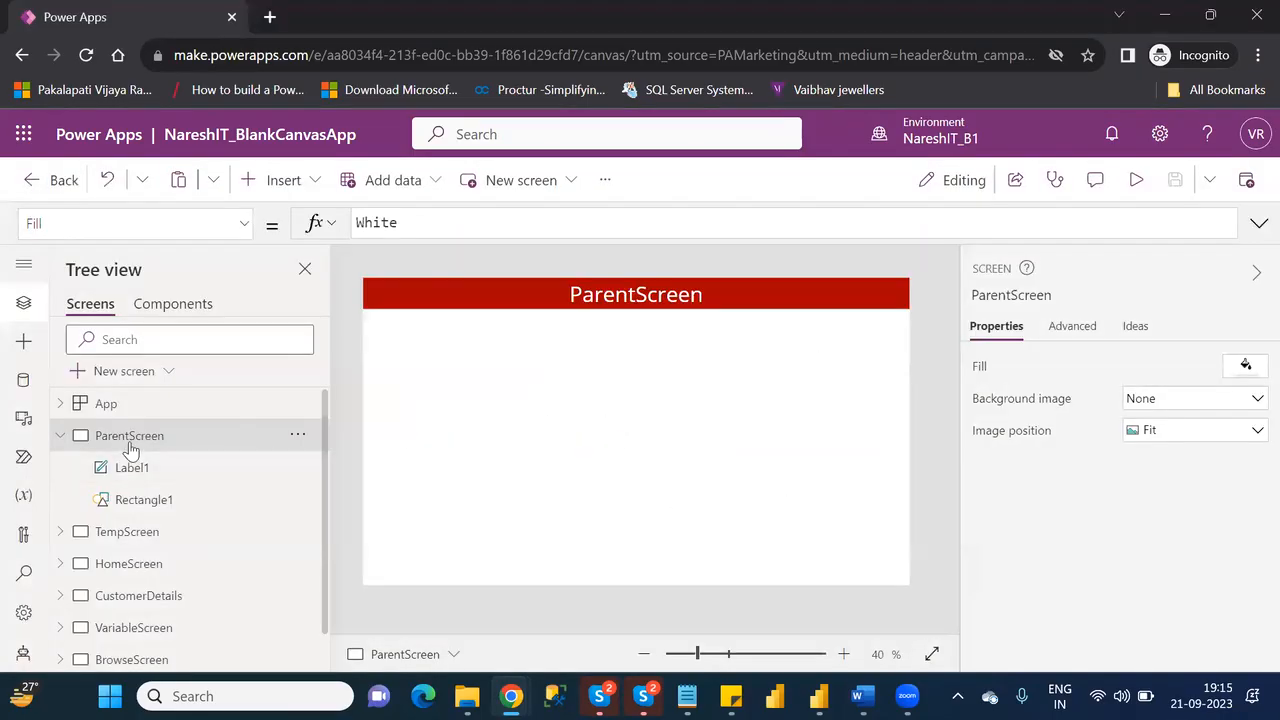
Step: Collapse ParentScreen in the tree view and review HomeScreen, CustomerDetails, VariableScreen, BrowseScreen and DetailScreen in turn
left_click(58, 433)
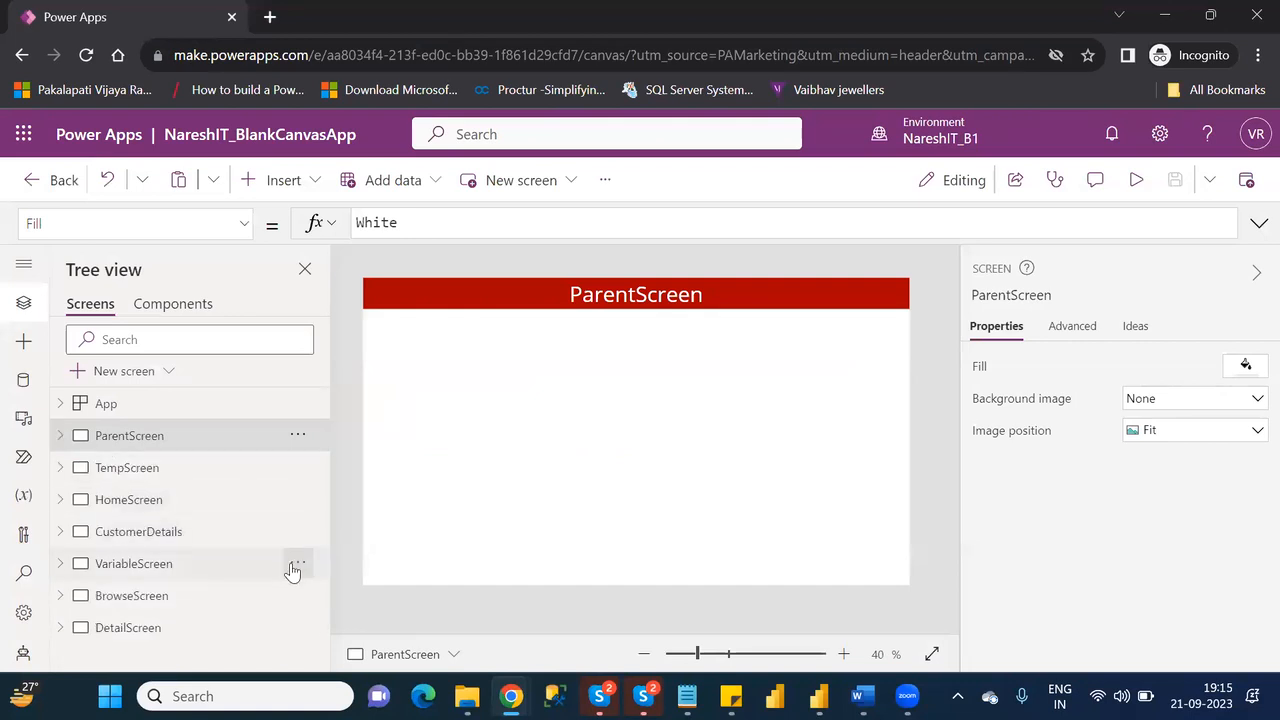
left_click(131, 507)
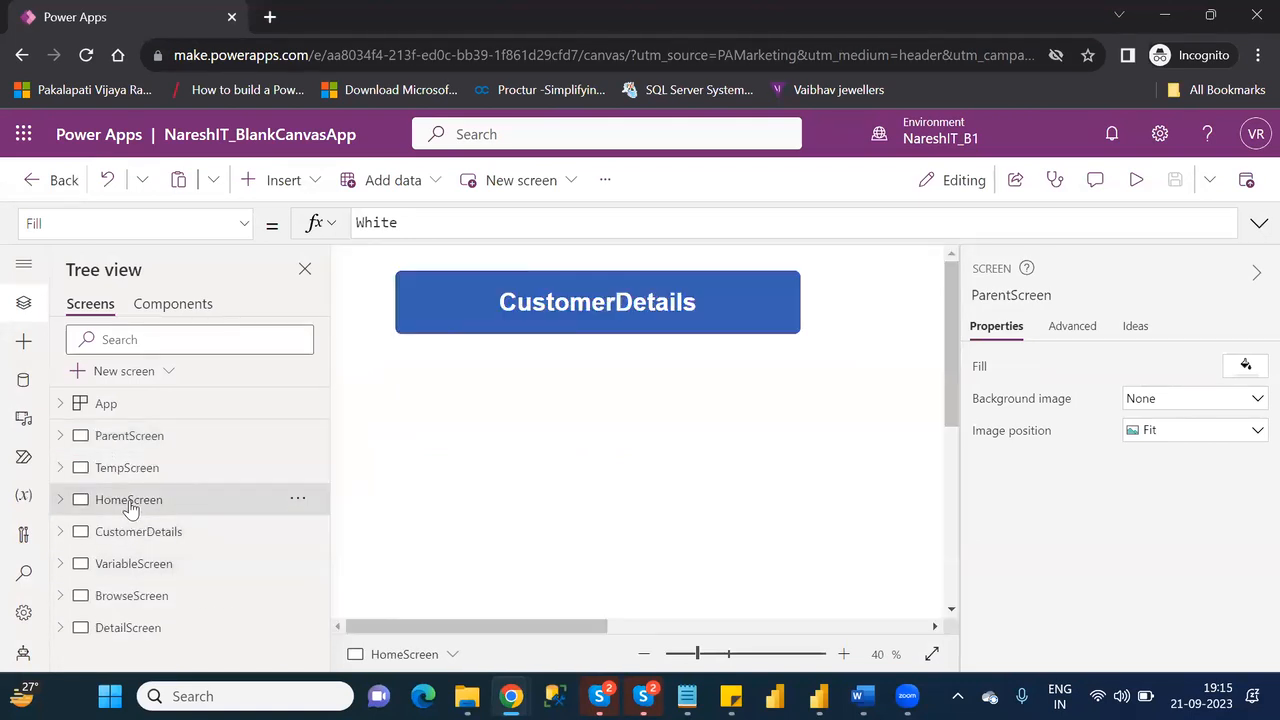
left_click(141, 533)
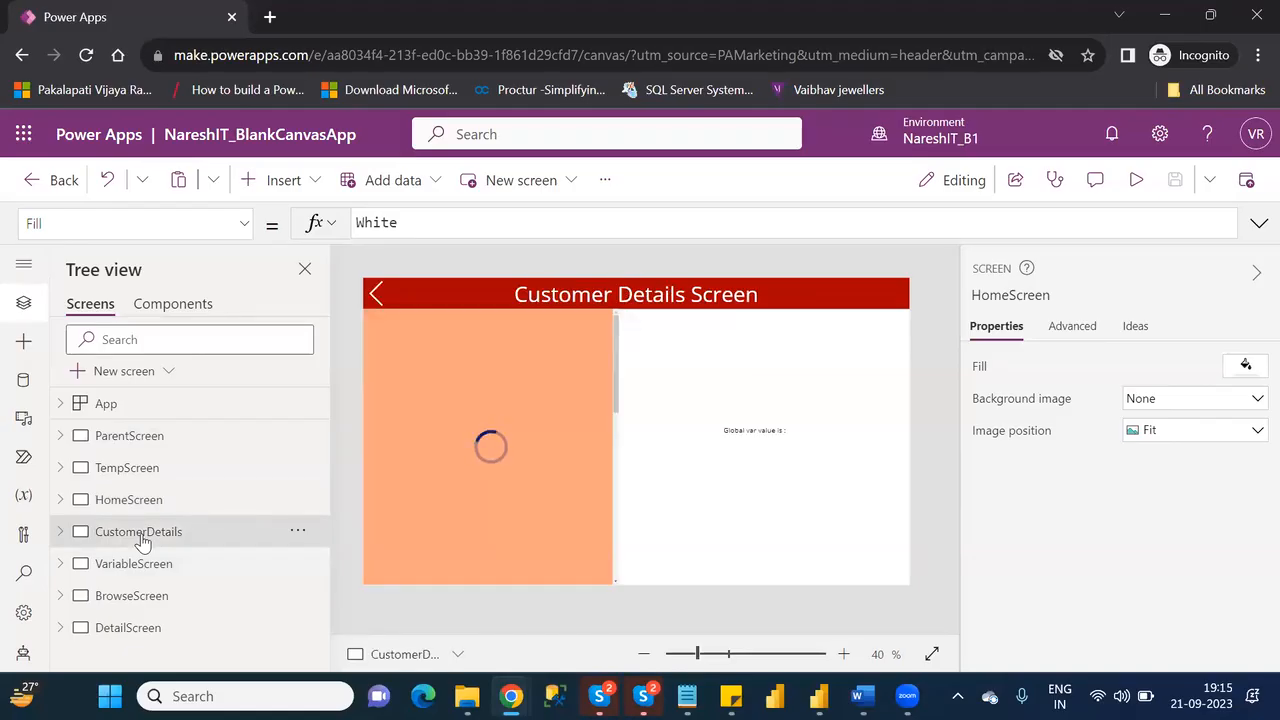
left_click(137, 565)
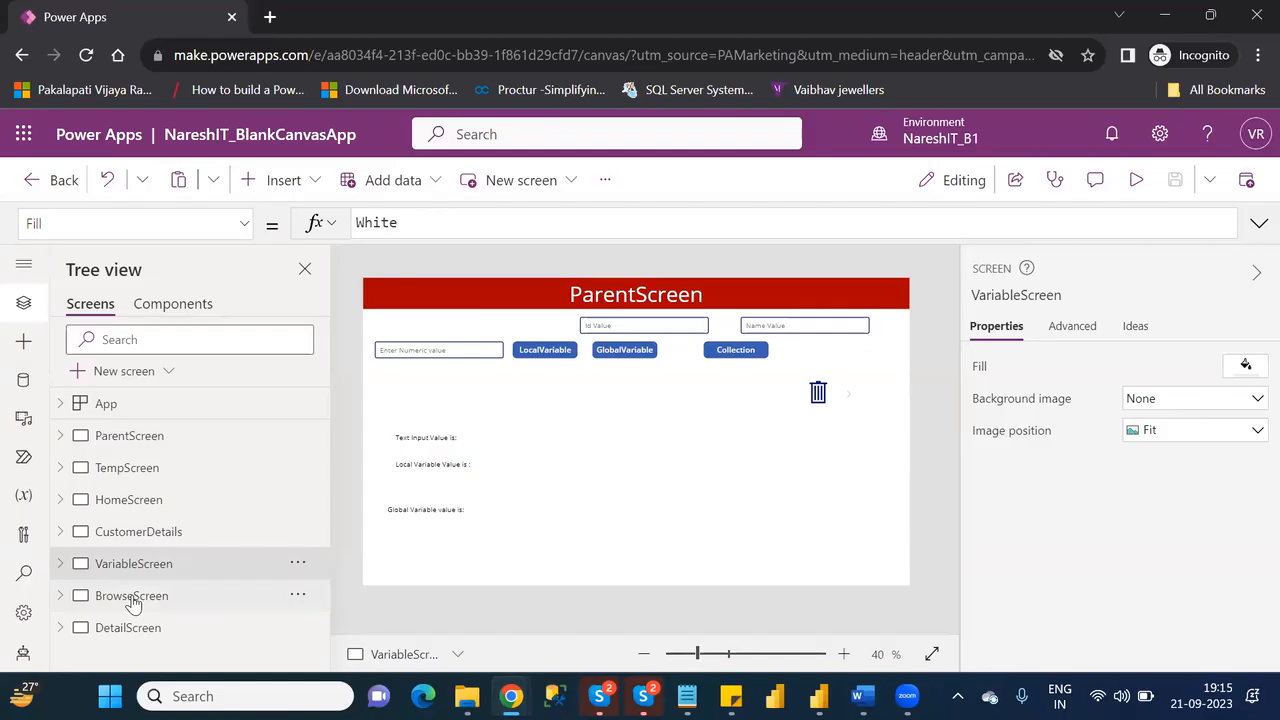
left_click(133, 596)
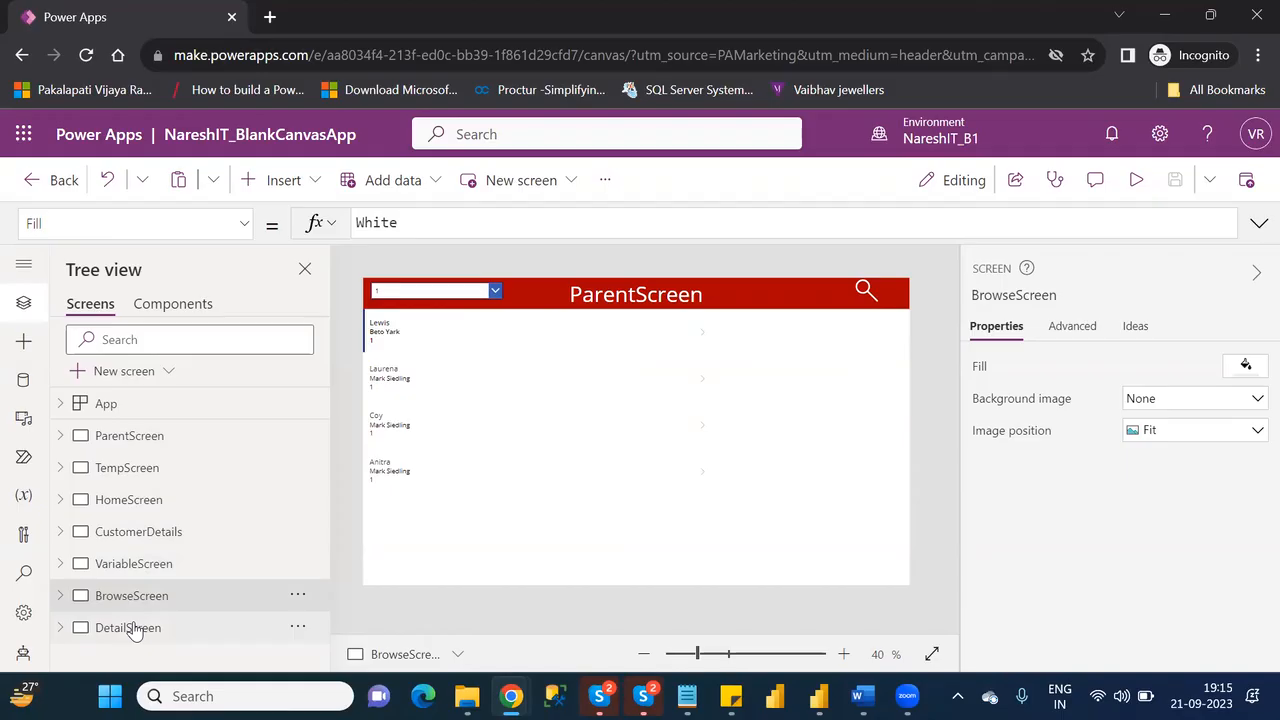
left_click(135, 628)
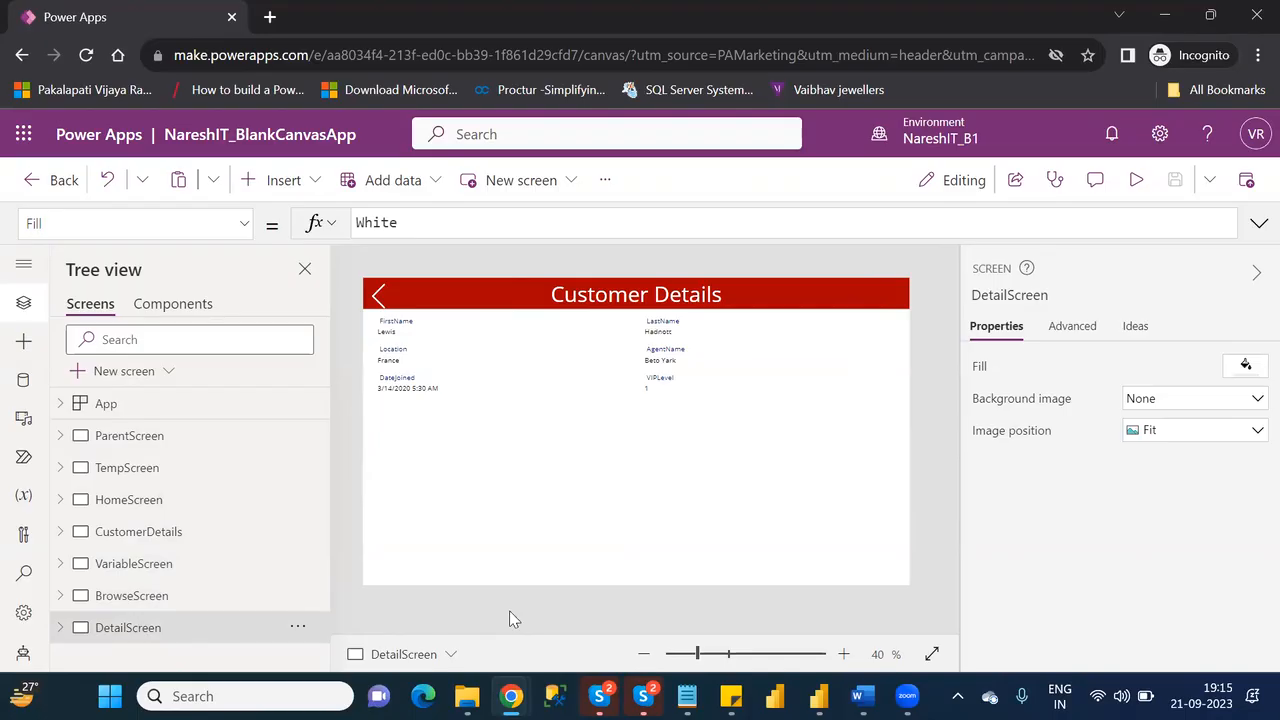
left_click(710, 653)
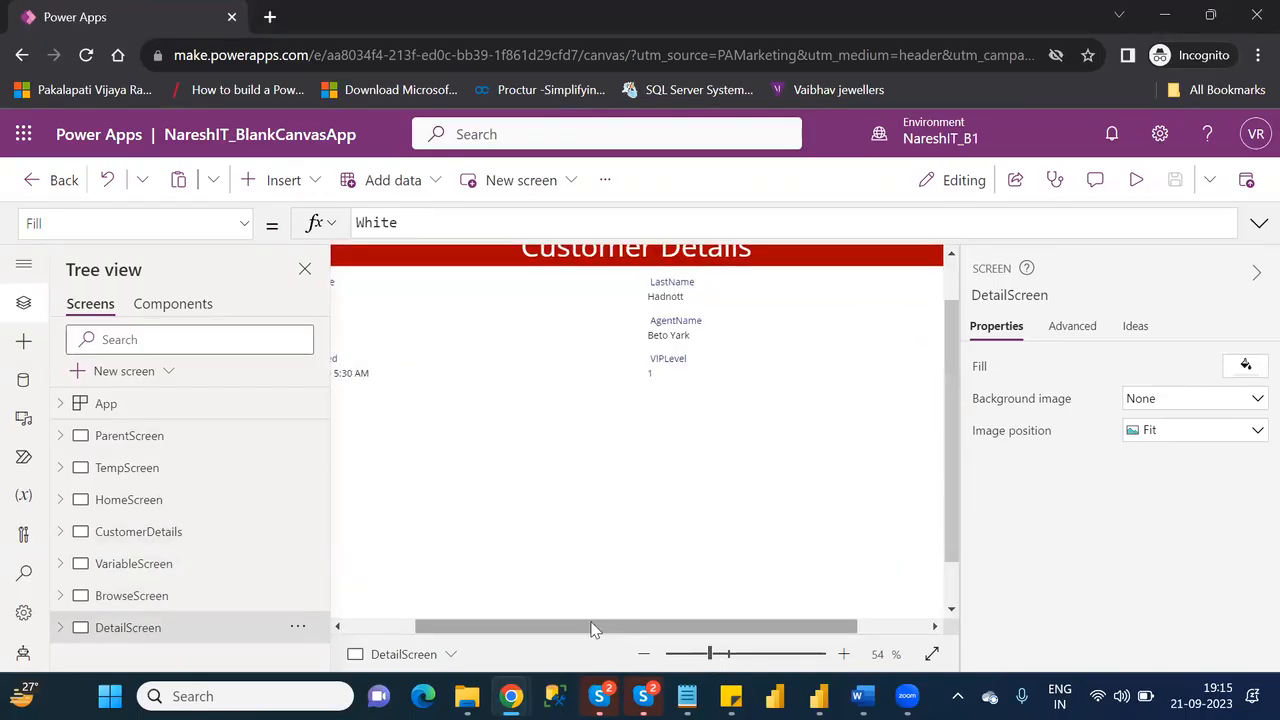
left_click_drag(592, 629, 489, 634)
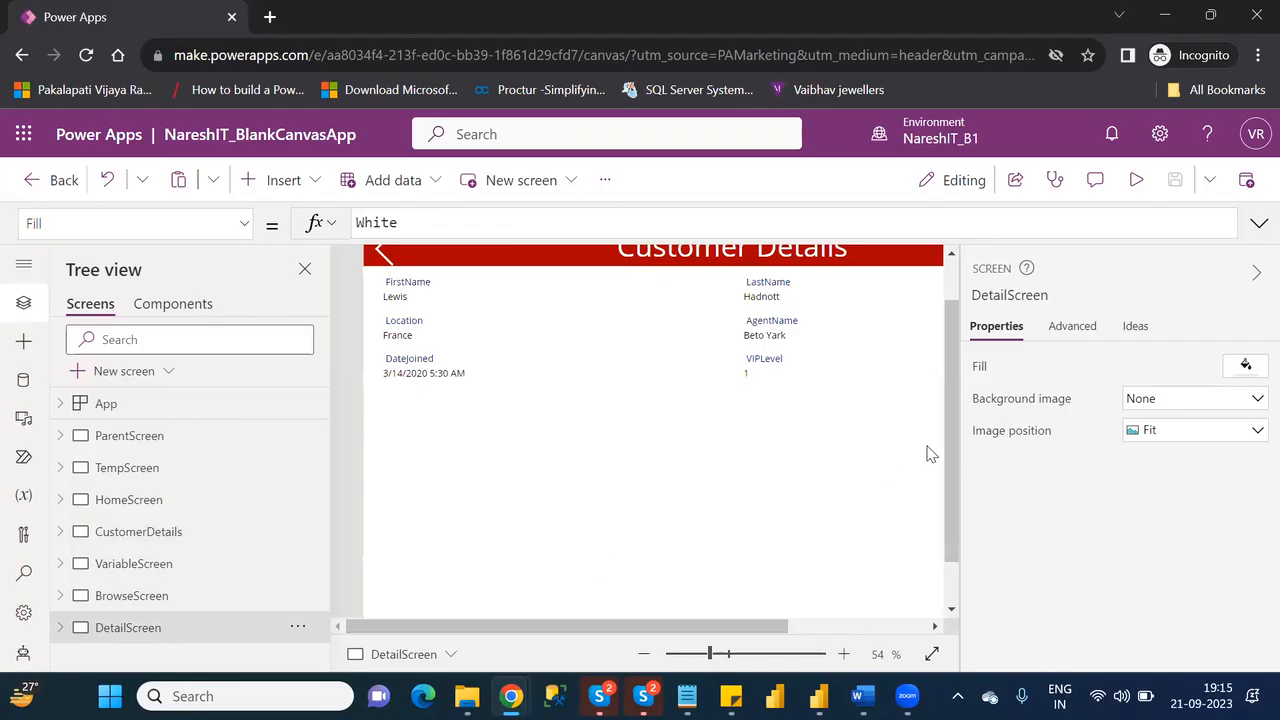
scroll(950, 300, "up", 2)
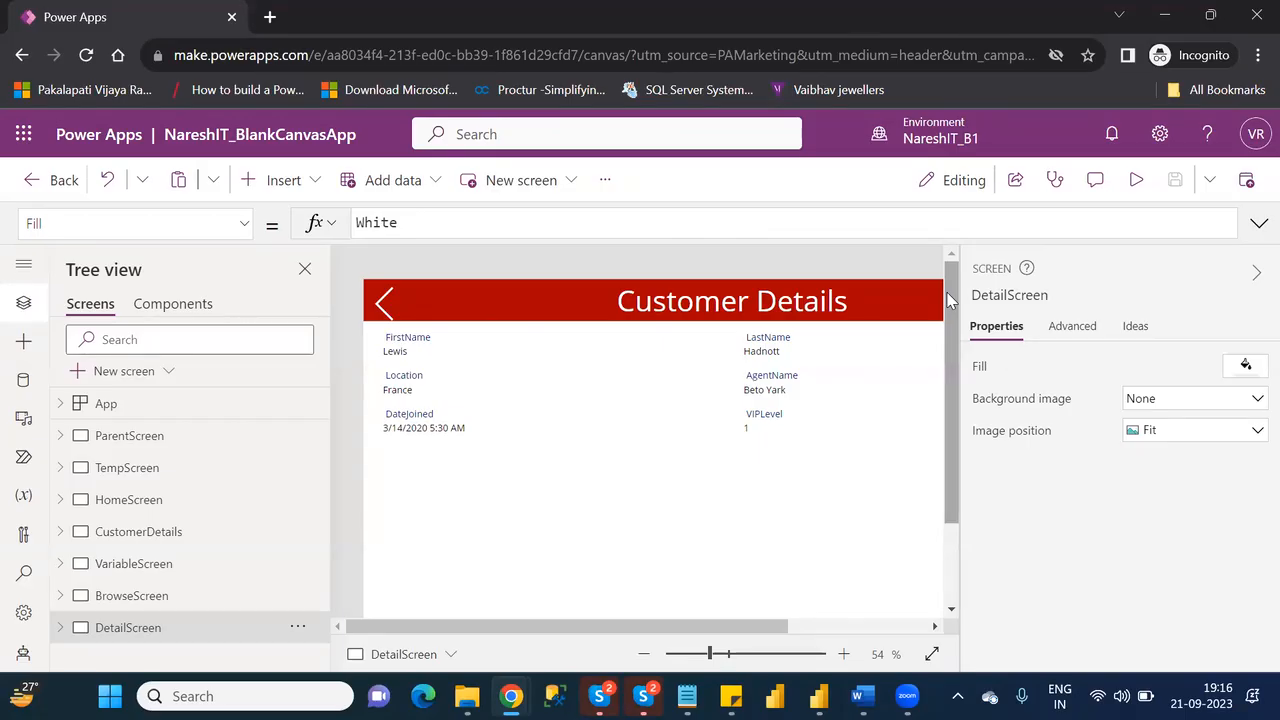
Step: Duplicate ParentScreen and rename the copy EditScreen
left_click(175, 445)
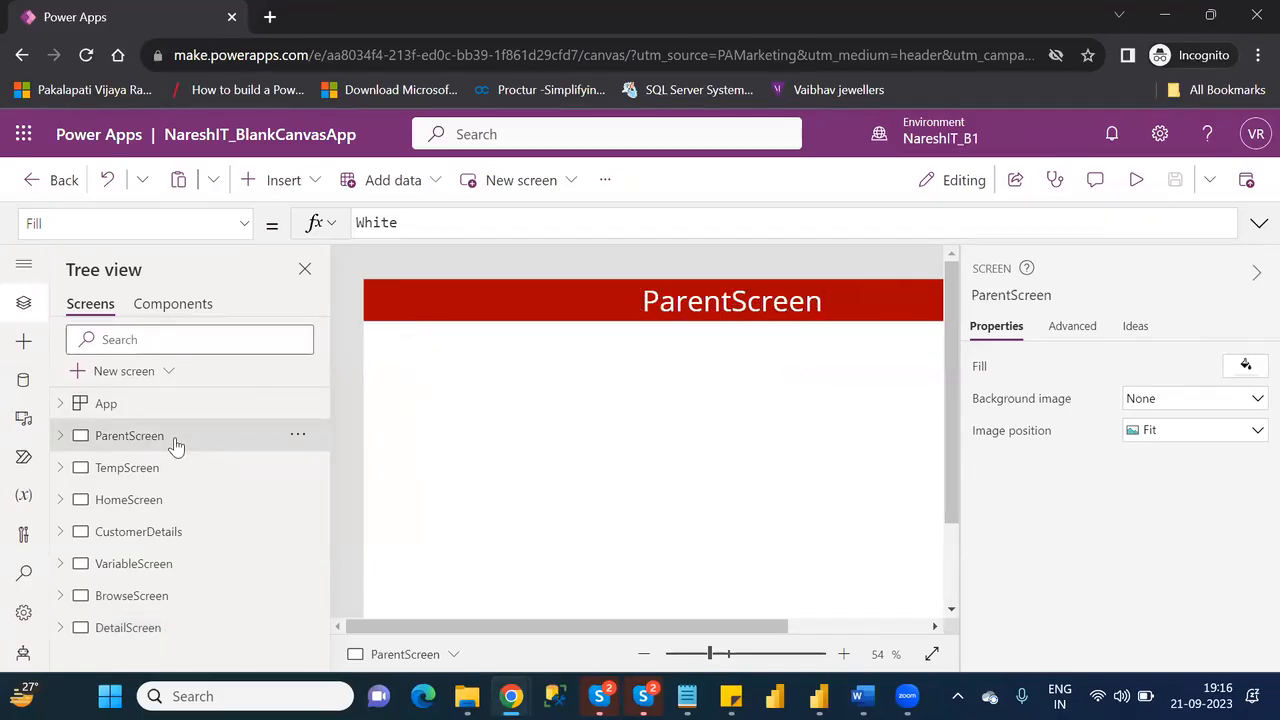
right_click(175, 445)
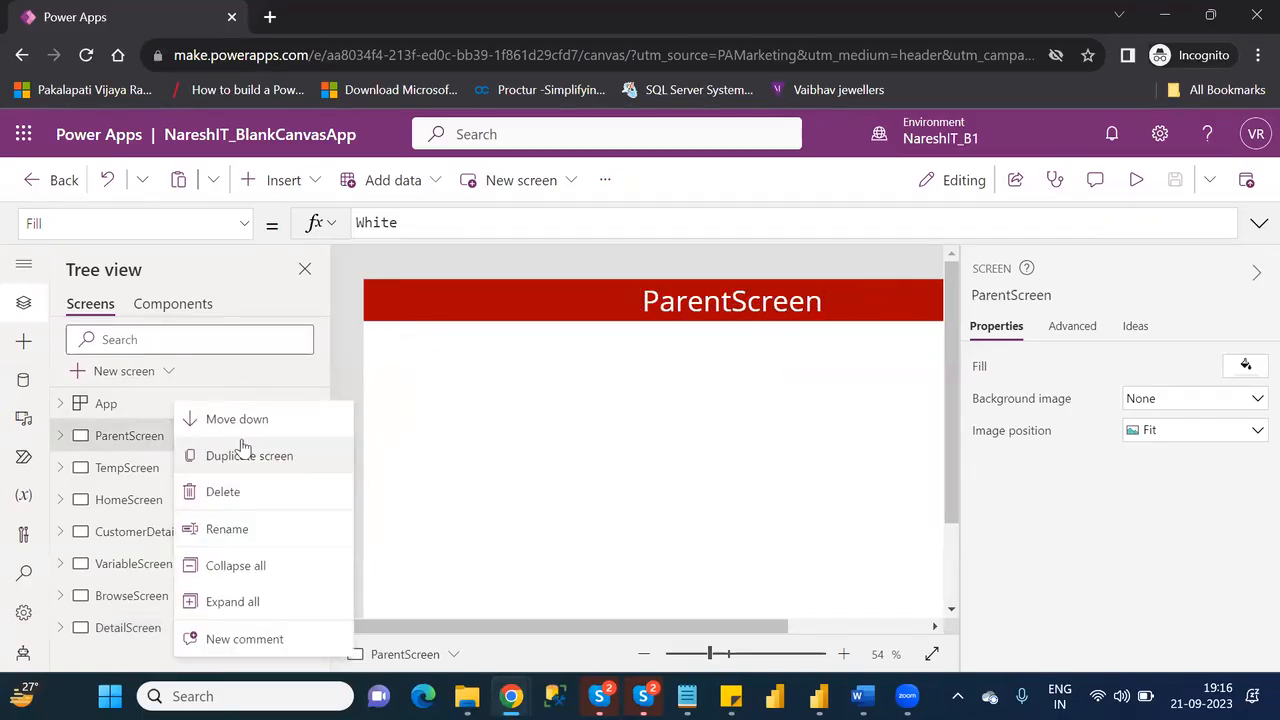
left_click(276, 456)
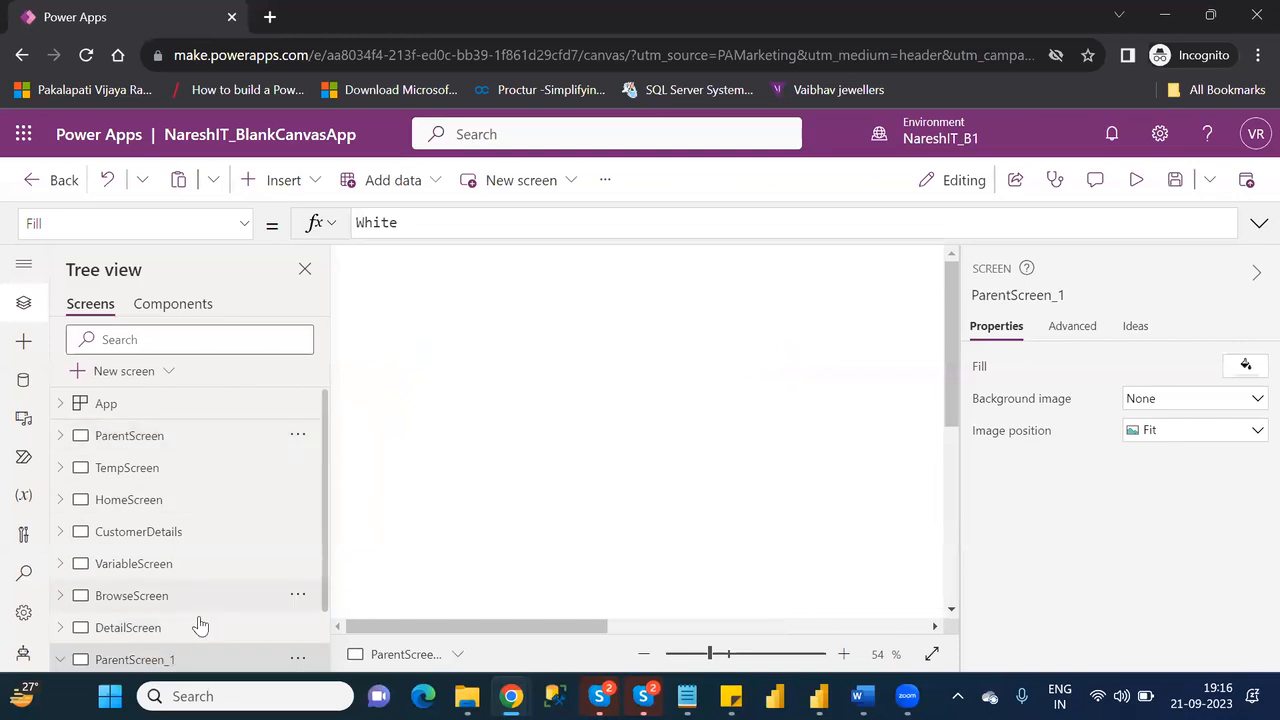
double_click(166, 657)
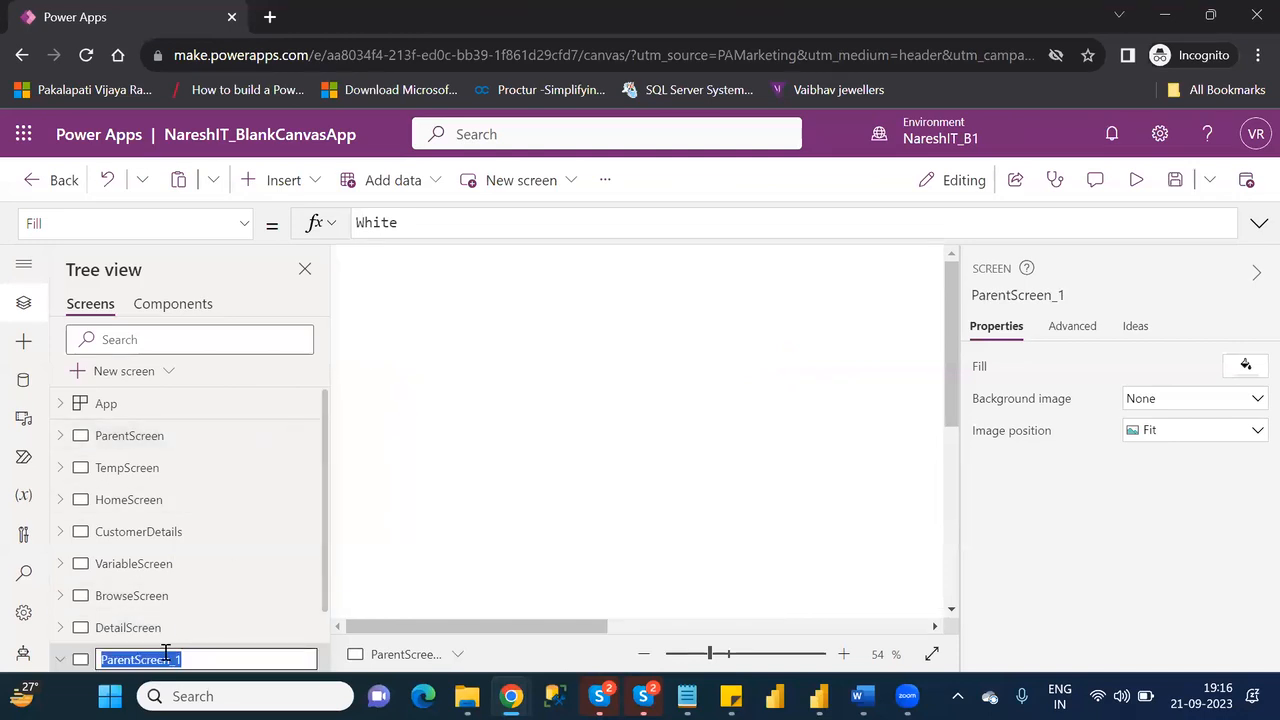
type("Edit Screen")
key("Return")
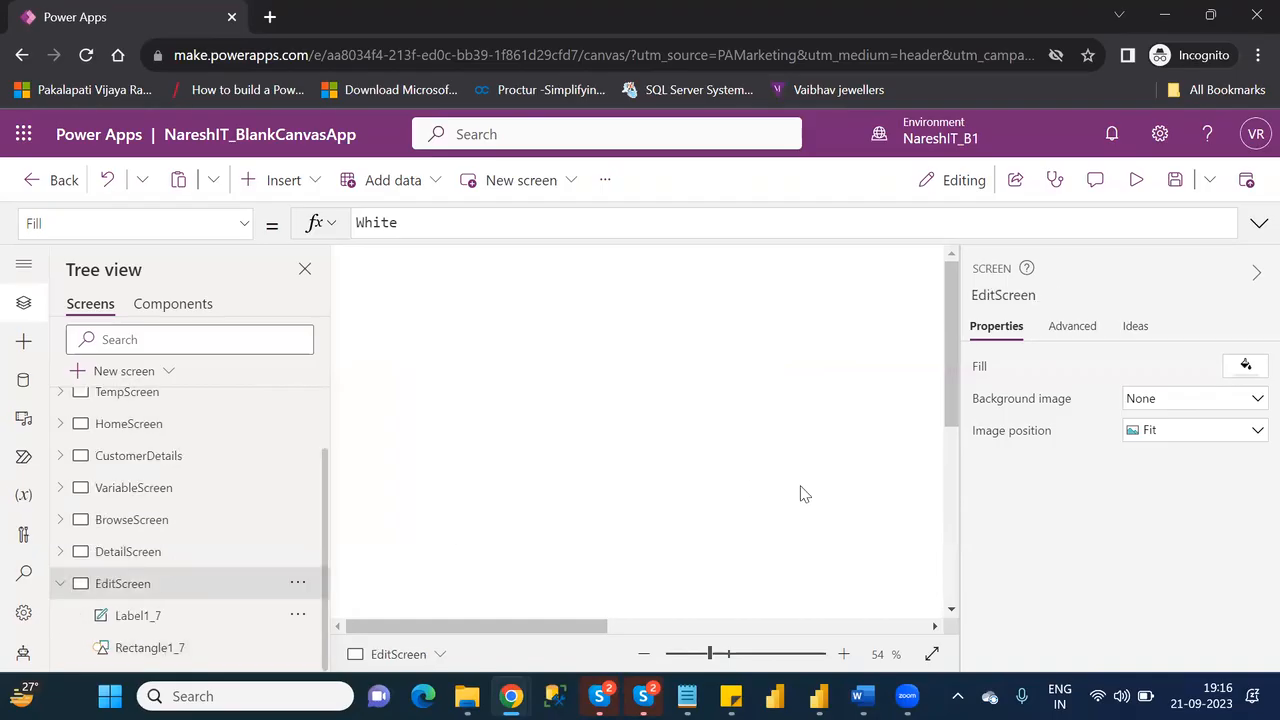
Step: Change the header label text on EditScreen to "Edit Customer Details" and save the app
left_click(706, 654)
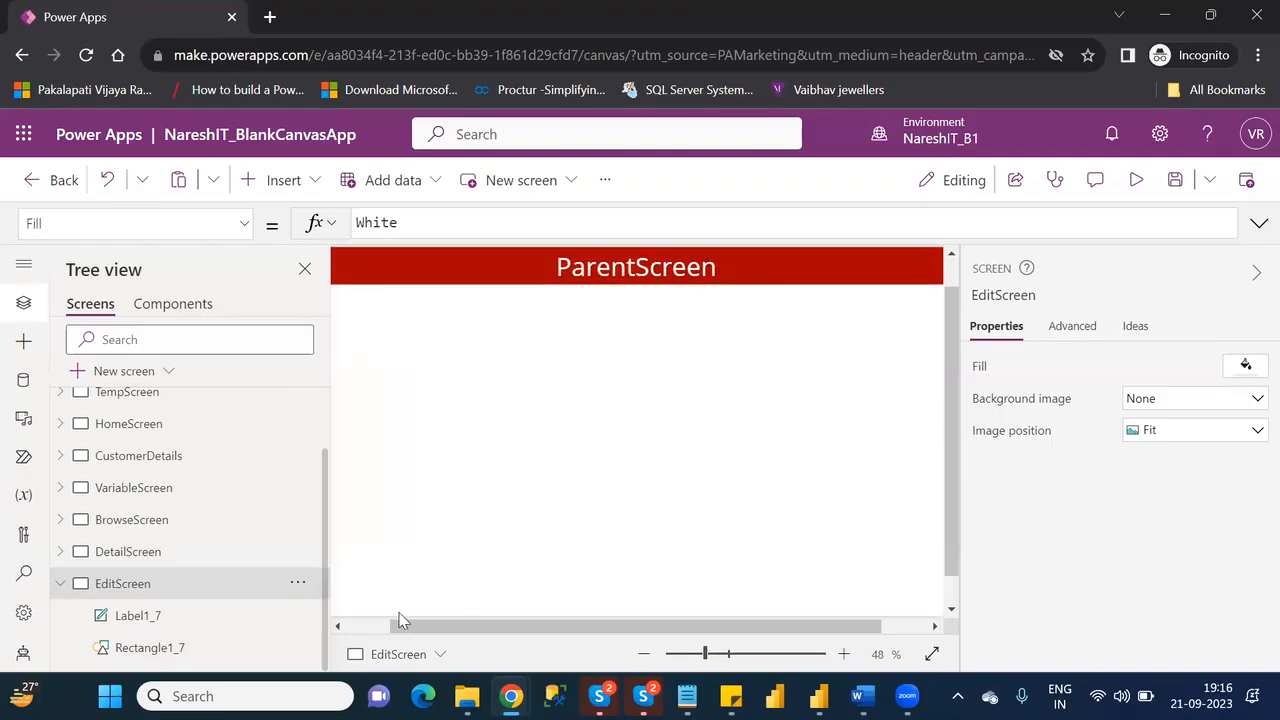
left_click(366, 626)
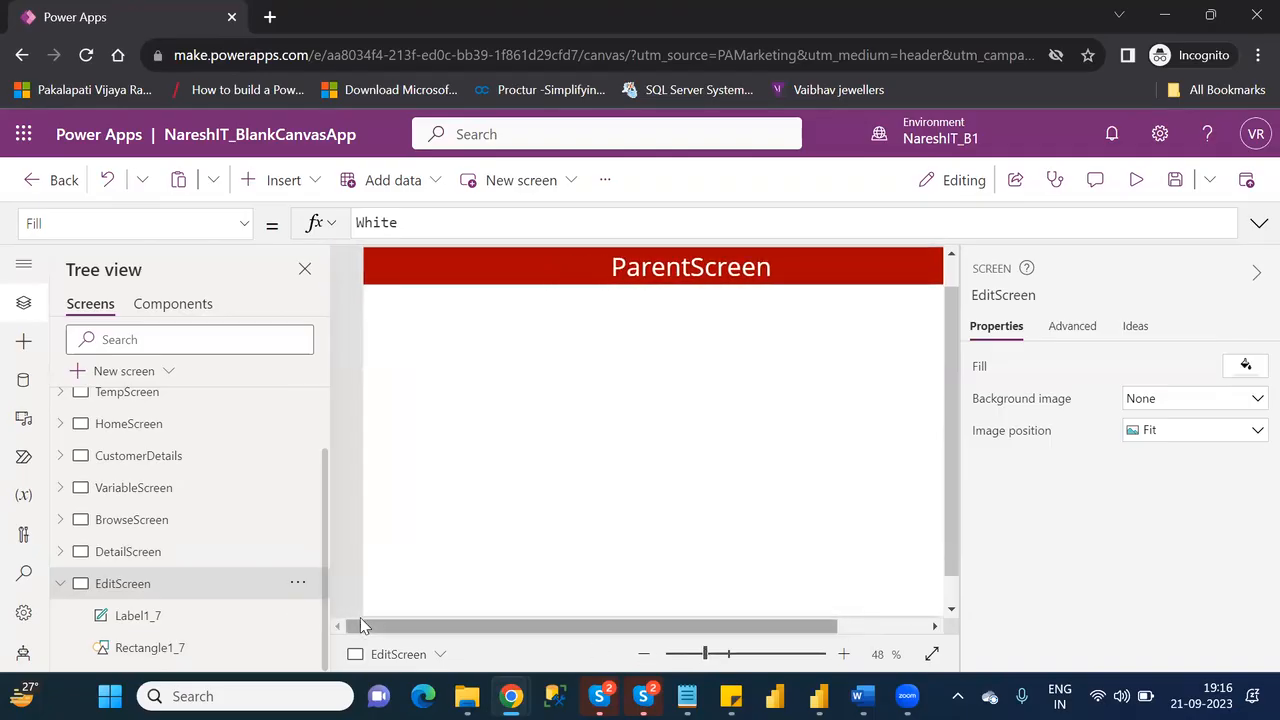
left_click(1256, 276)
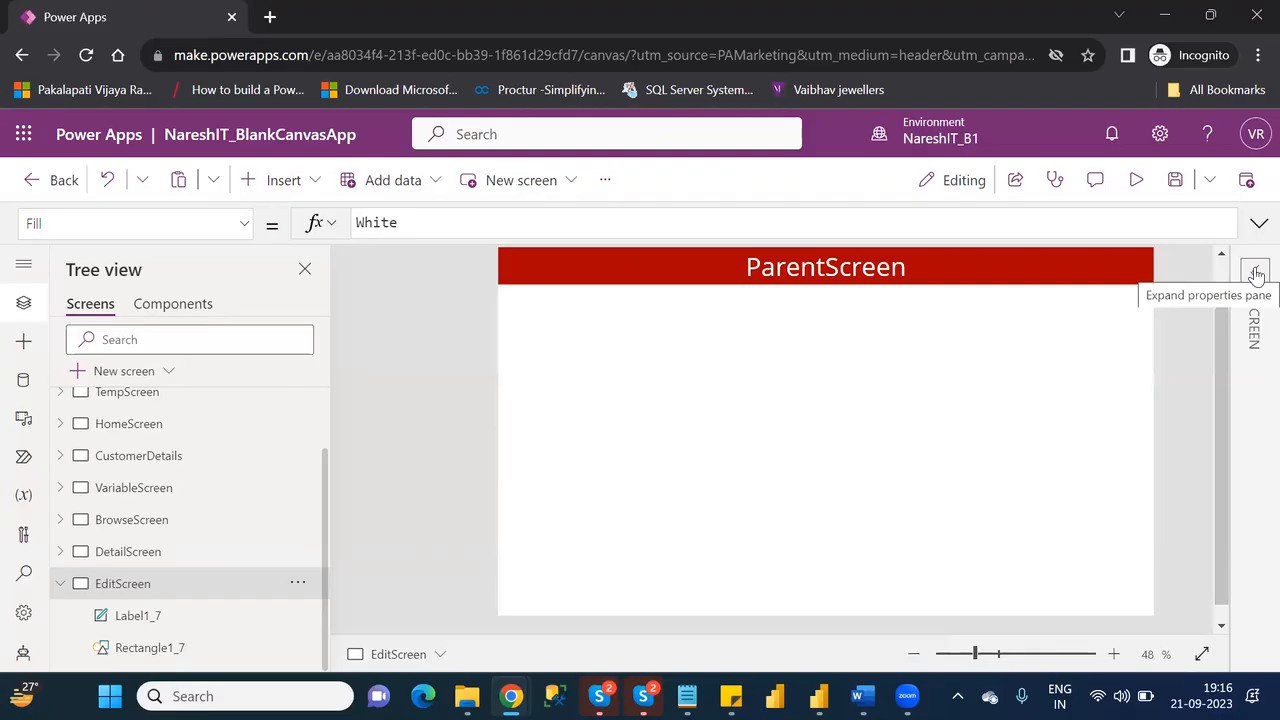
double_click(838, 268)
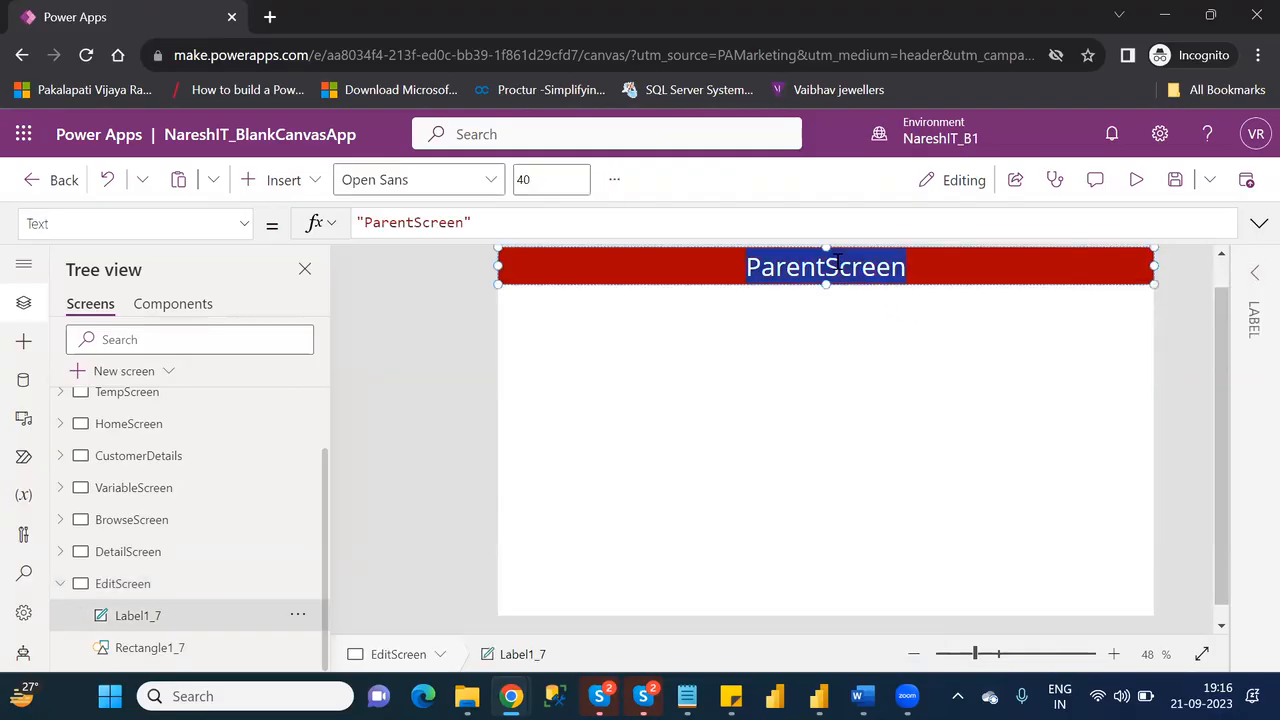
double_click(428, 223)
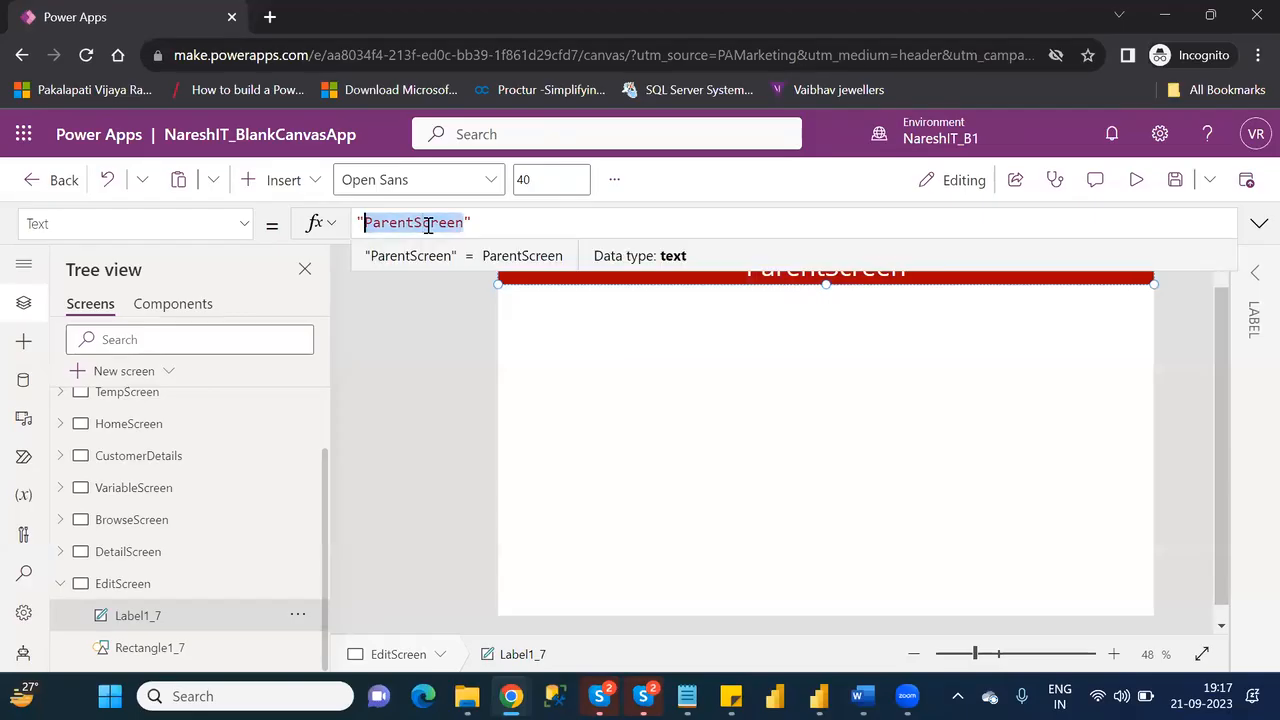
type("Edit S")
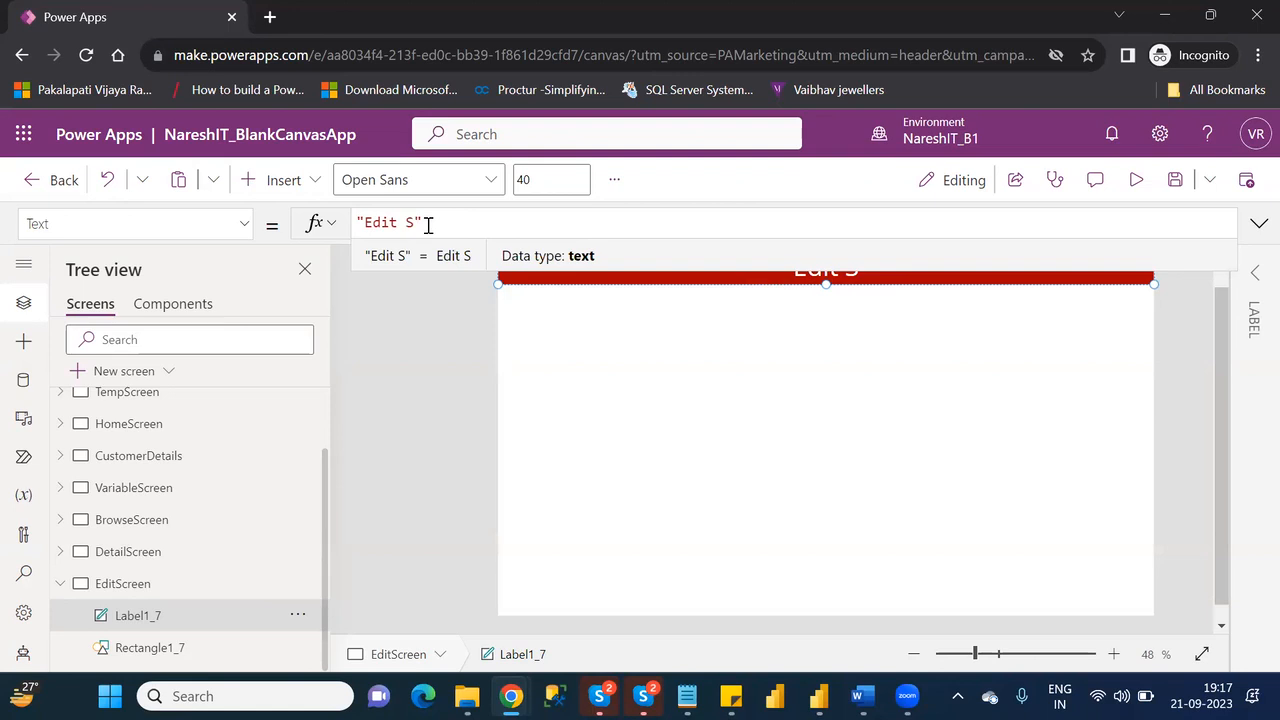
key("BackSpace")
type("C")
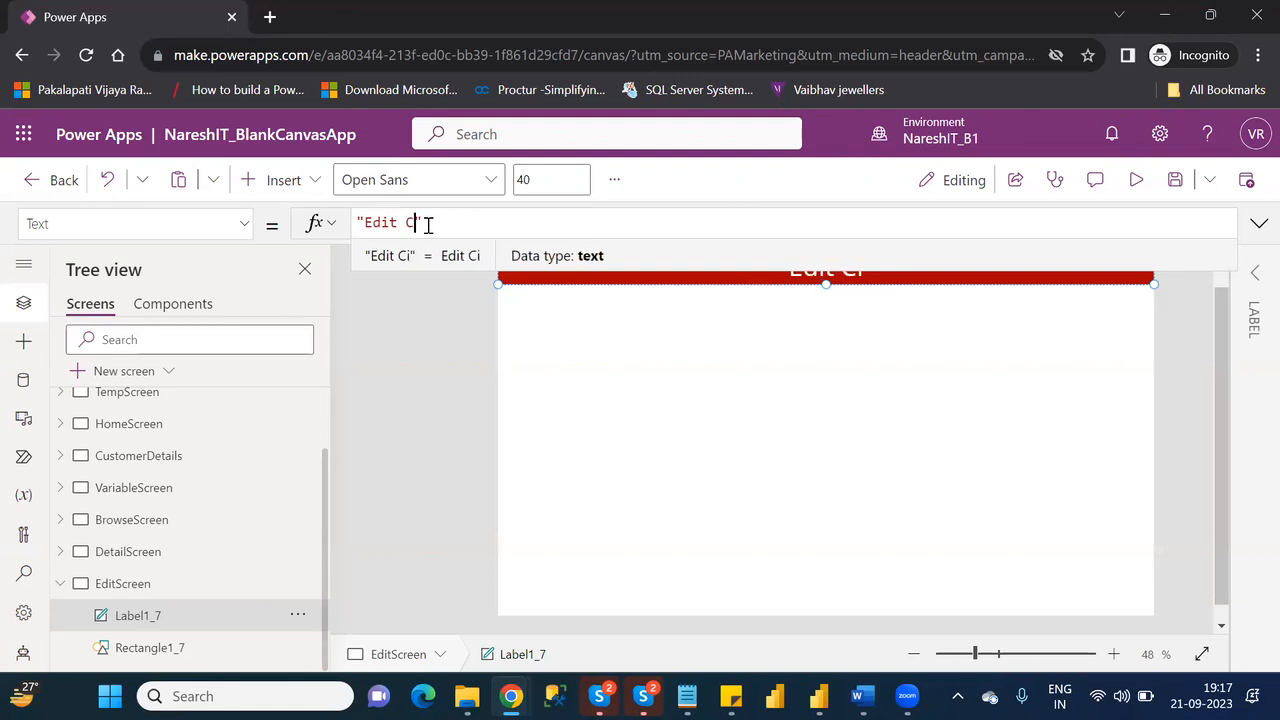
type("ustomer ")
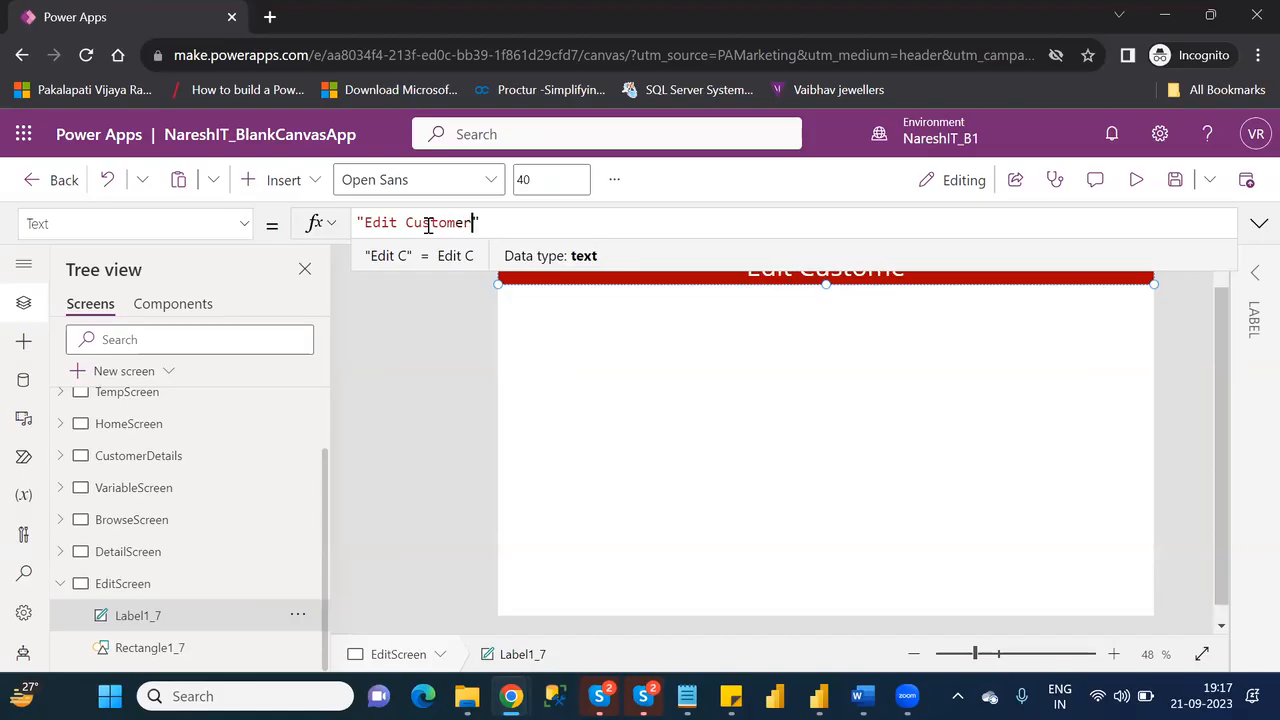
type("Details")
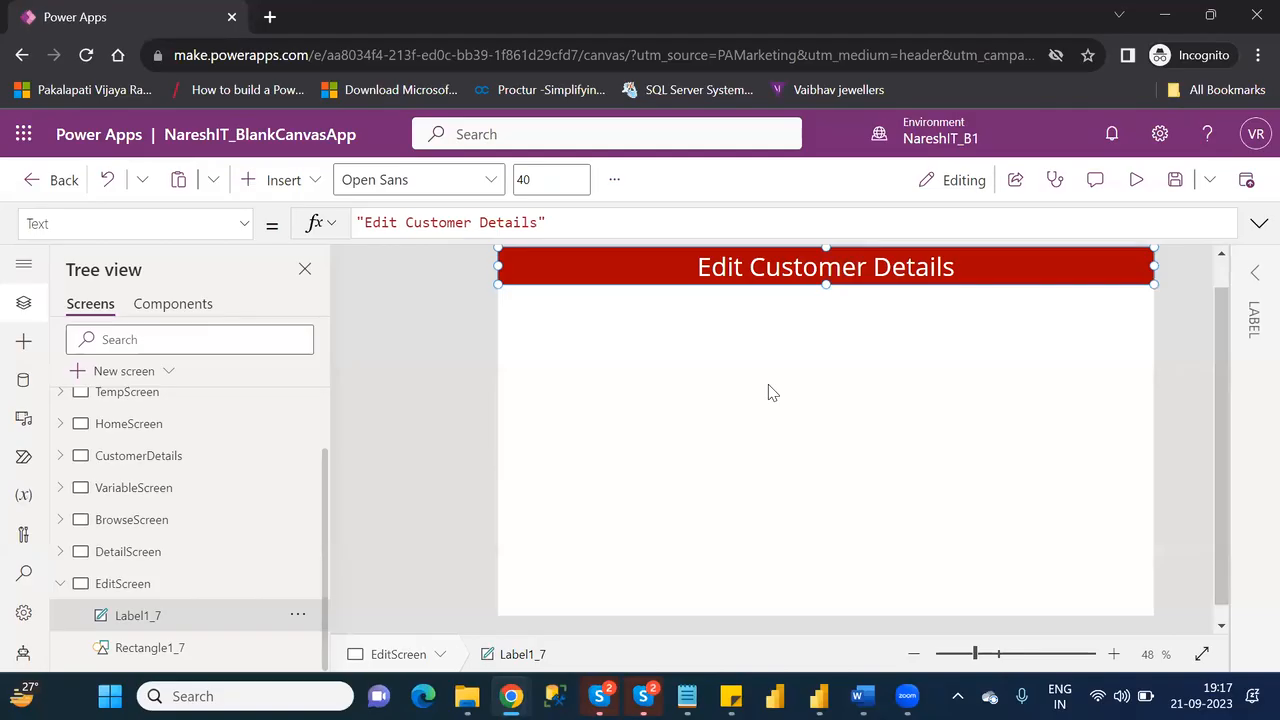
key("ctrl+s")
Step: Insert an Edit form on EditScreen, place it just below the header and enlarge it to the screen's full width
left_click(303, 187)
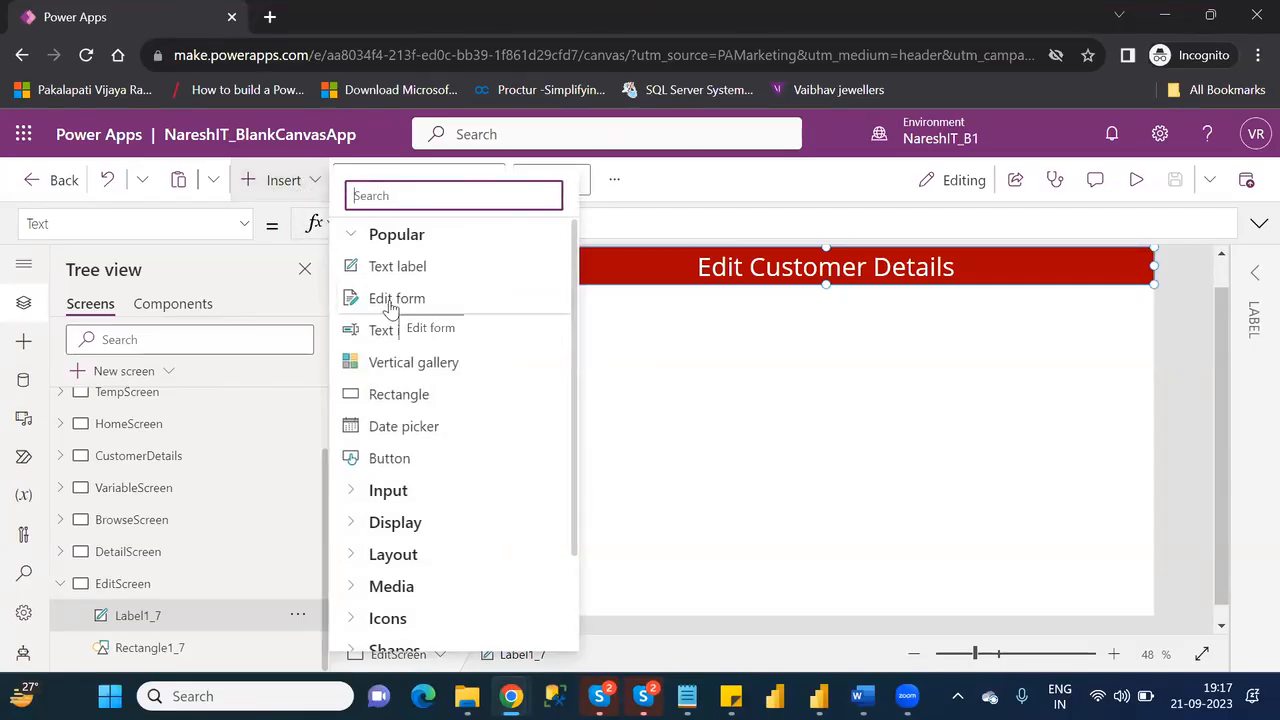
key("Escape")
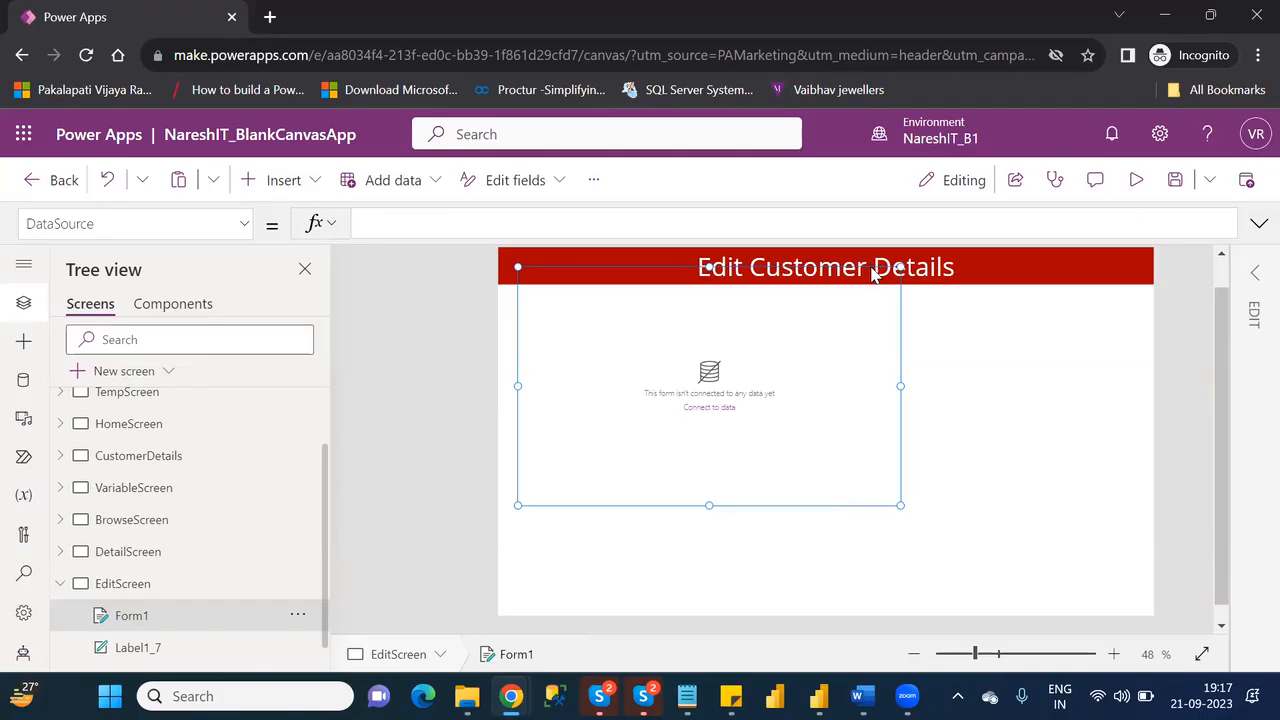
left_click_drag(874, 263, 855, 285)
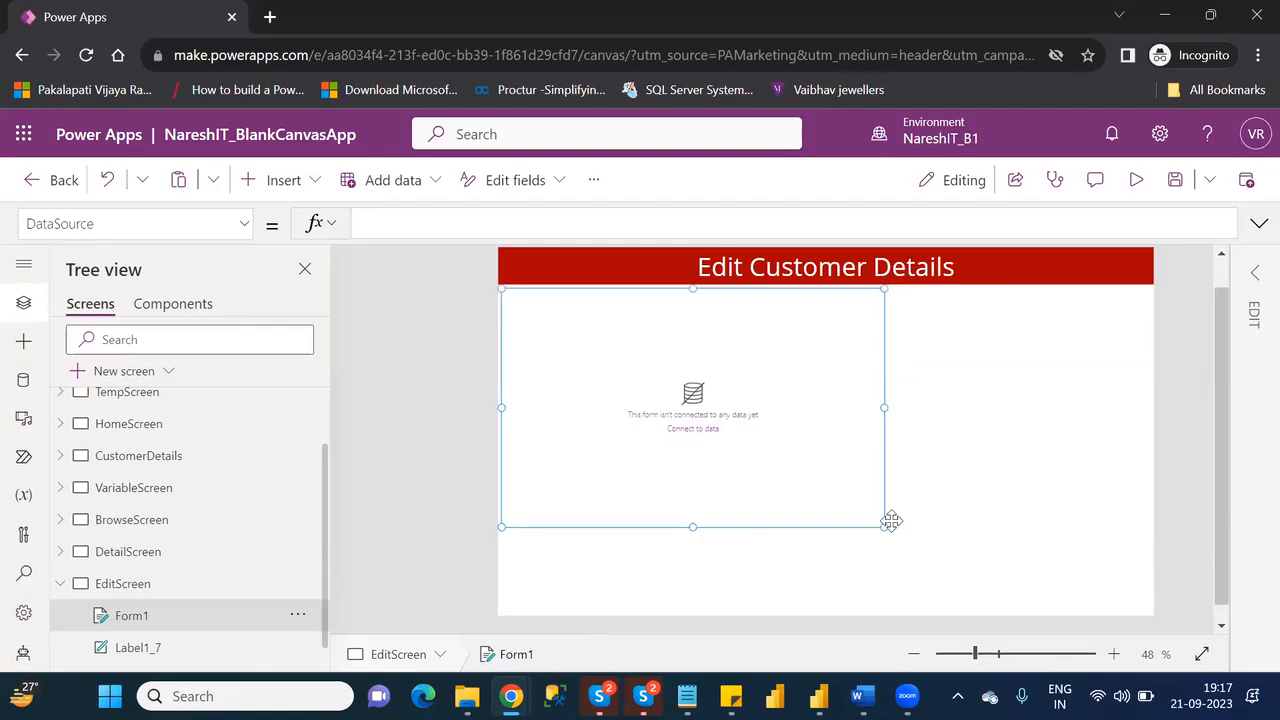
left_click_drag(882, 524, 1148, 541)
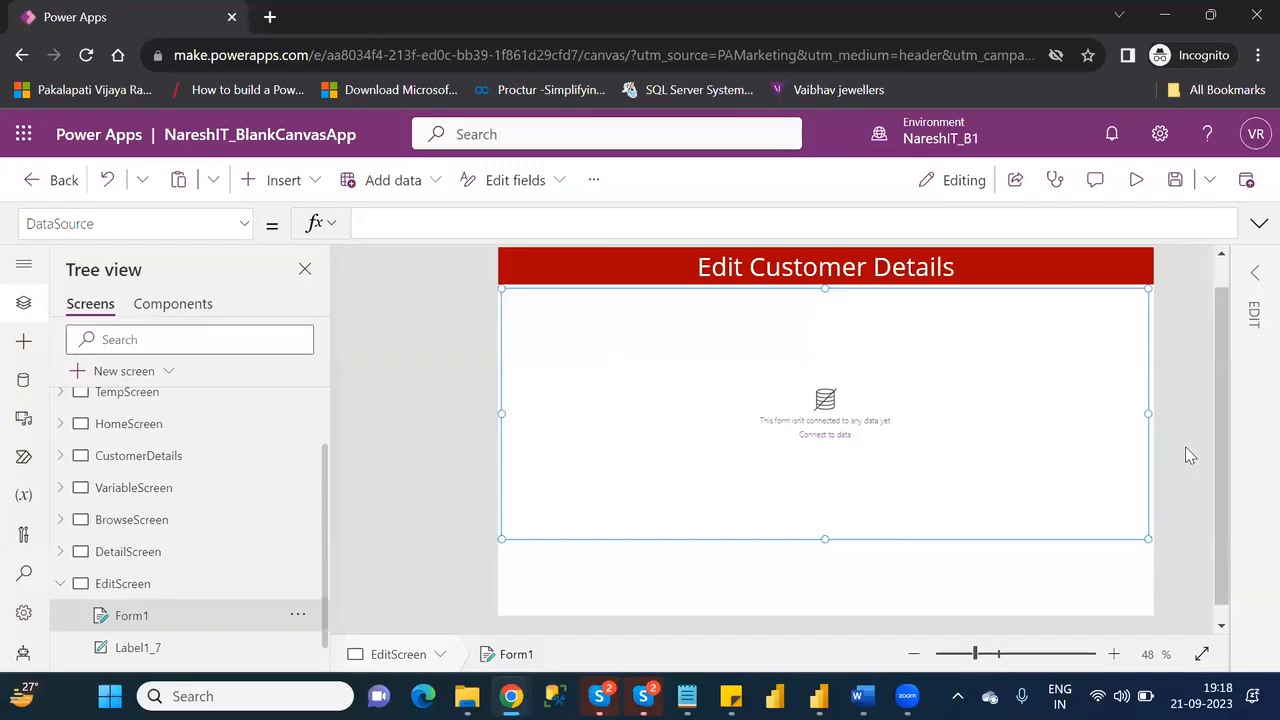
Step: Set the edit form's data source to Table1
left_click(1256, 278)
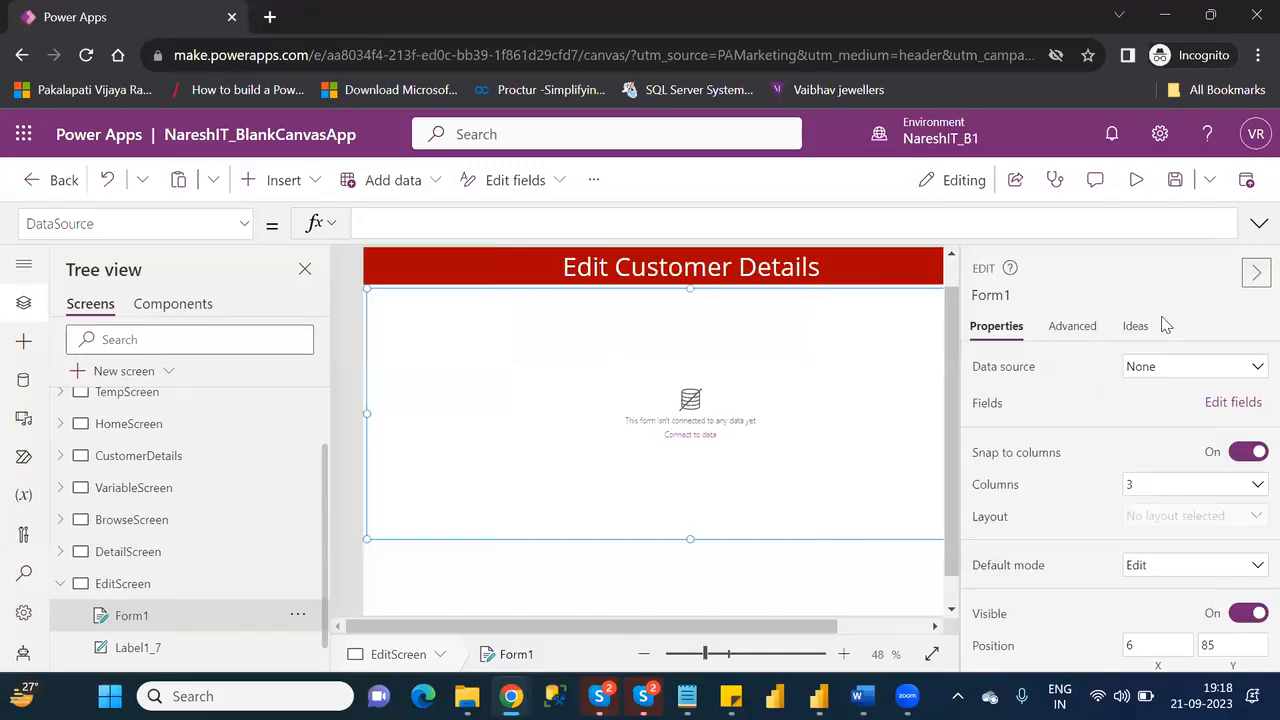
left_click(1194, 366)
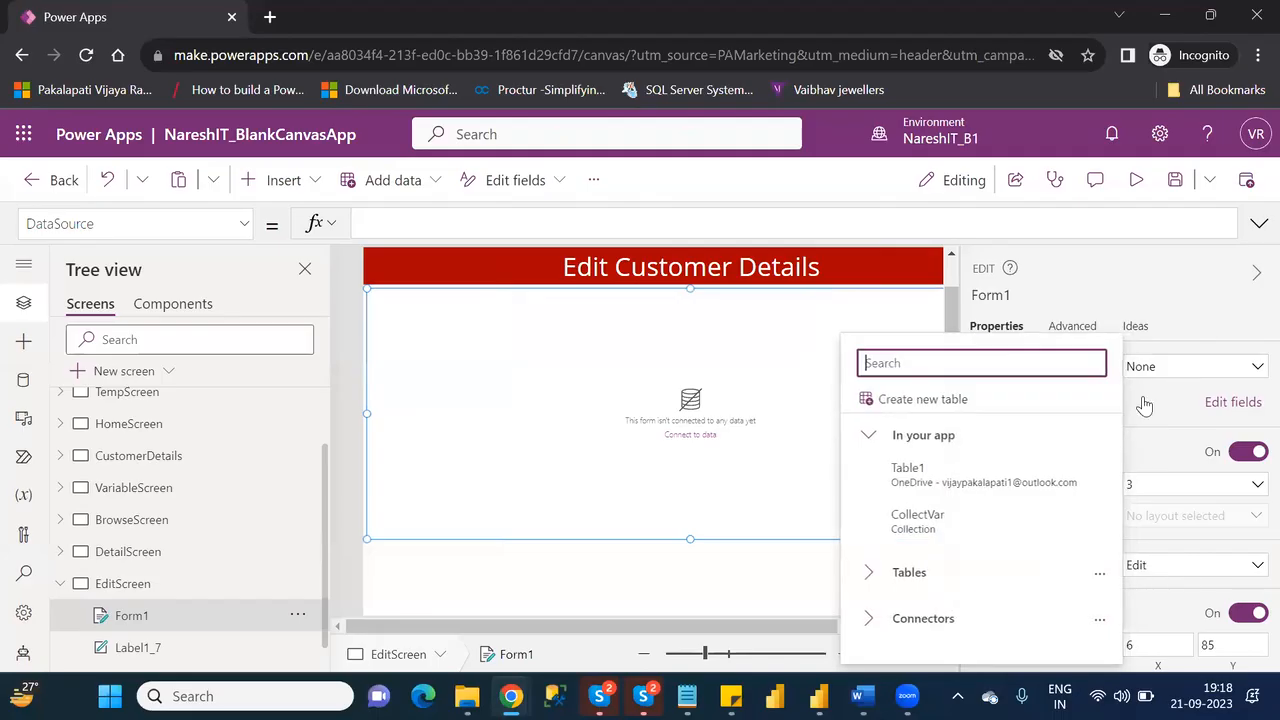
left_click(941, 476)
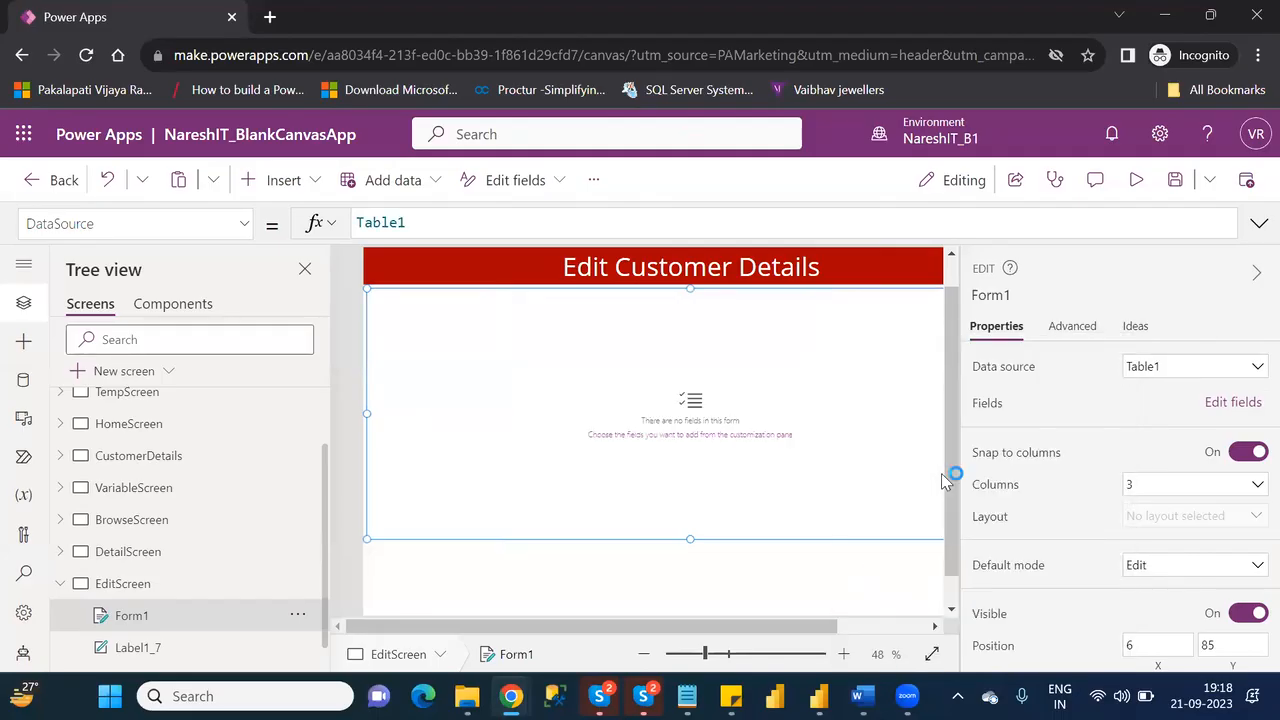
Step: Add the FirstName, LastName, Location, AgentName, CustomerNumber and DateJoined fields to the edit form
left_click(1228, 405)
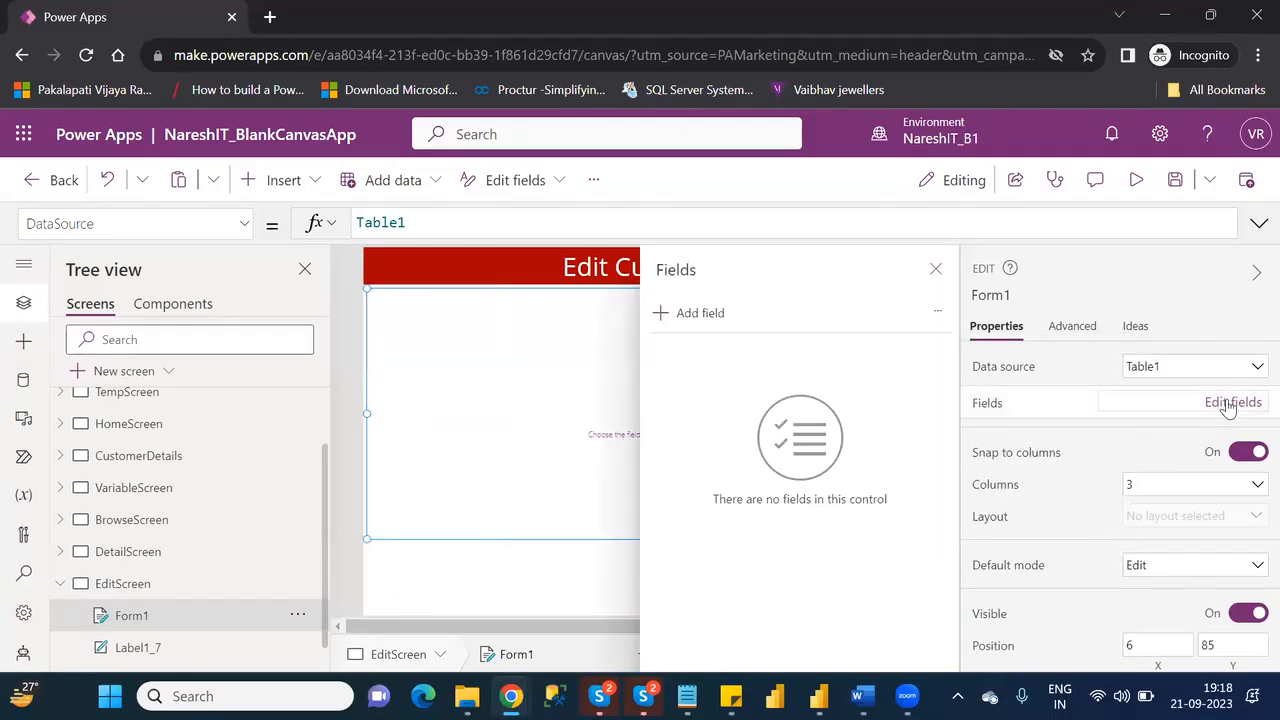
left_click(698, 318)
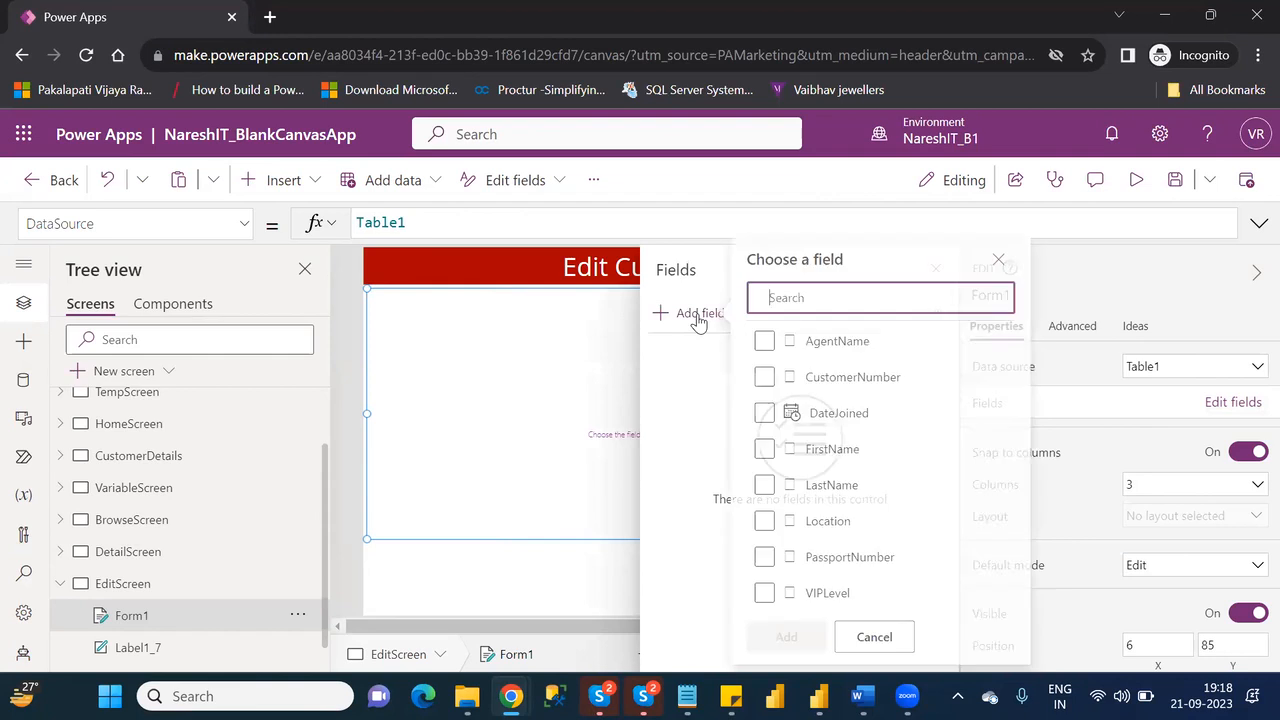
left_click(773, 449)
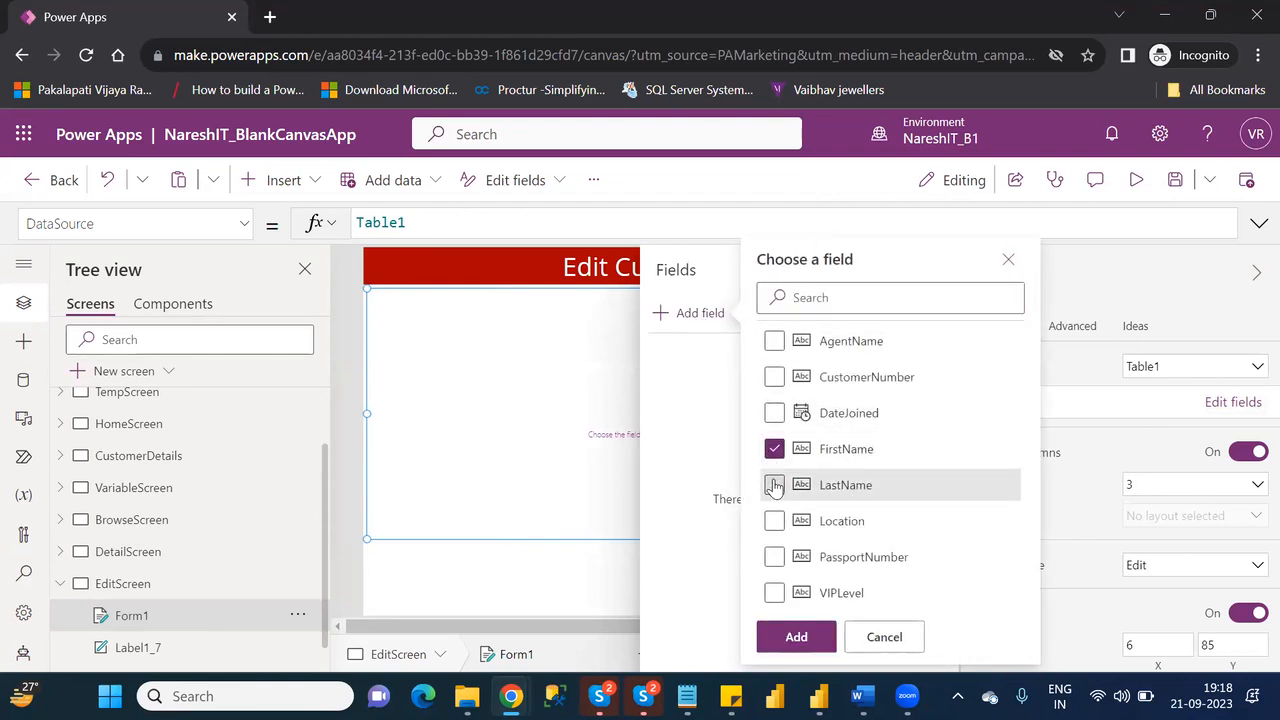
left_click(775, 485)
left_click(776, 521)
left_click(773, 341)
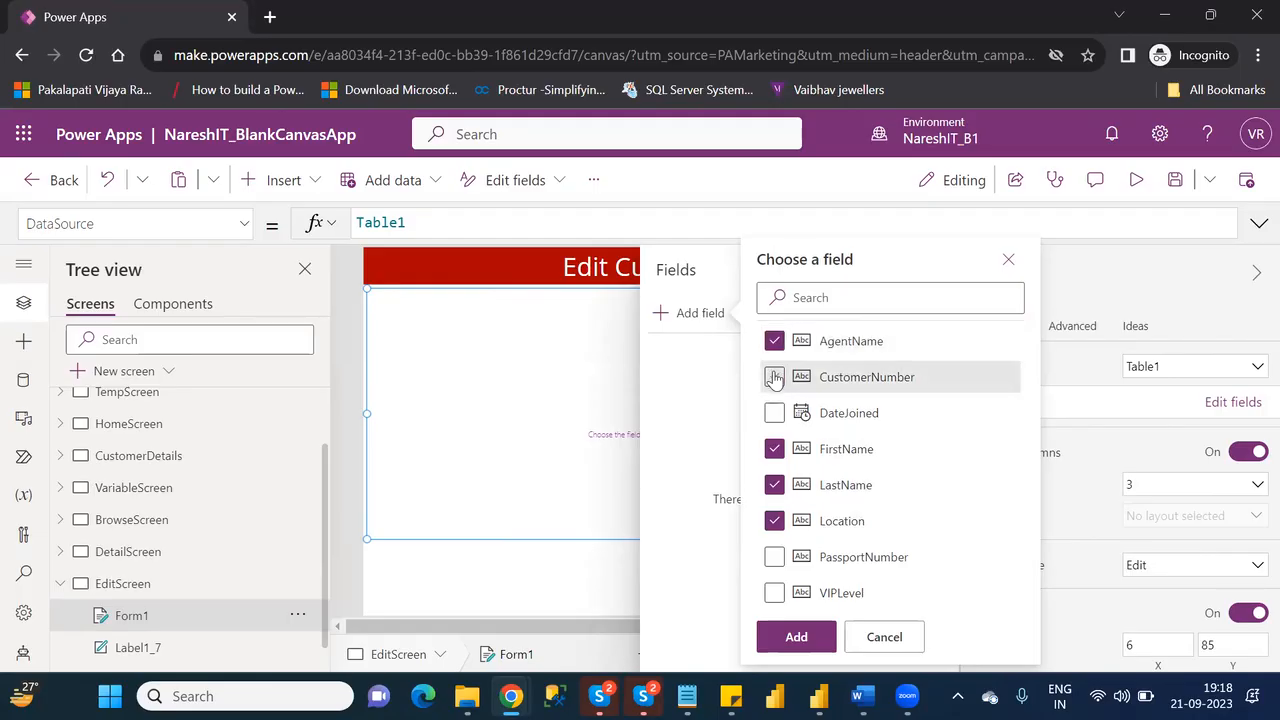
left_click(775, 377)
left_click(775, 413)
left_click(796, 637)
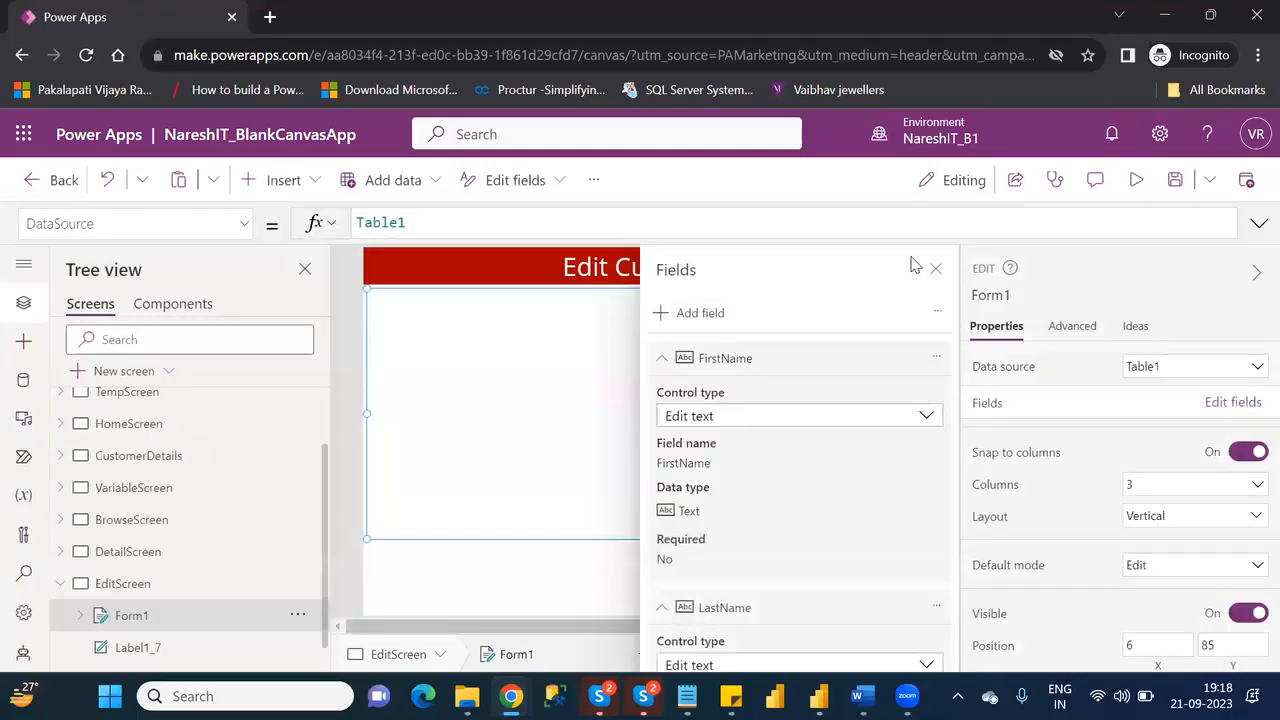
left_click(935, 272)
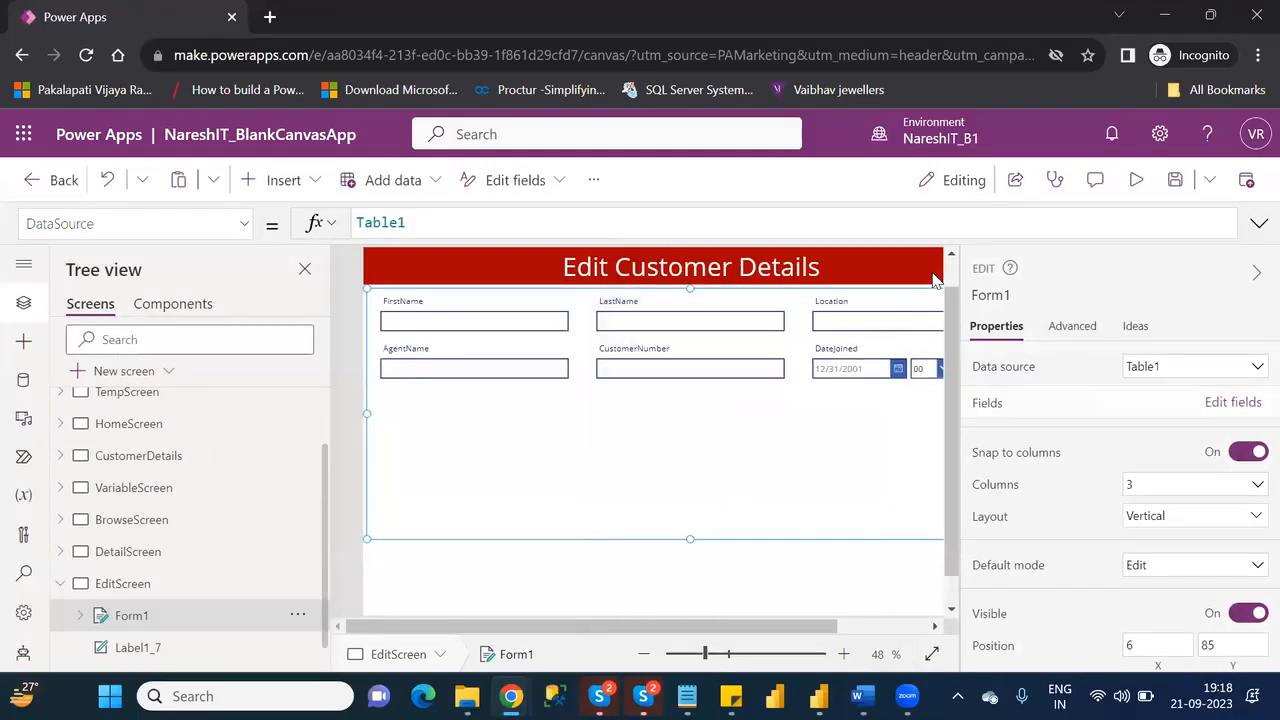
Step: Shorten the edit form by raising its lower edge closer to the two rows of fields
left_click(862, 630)
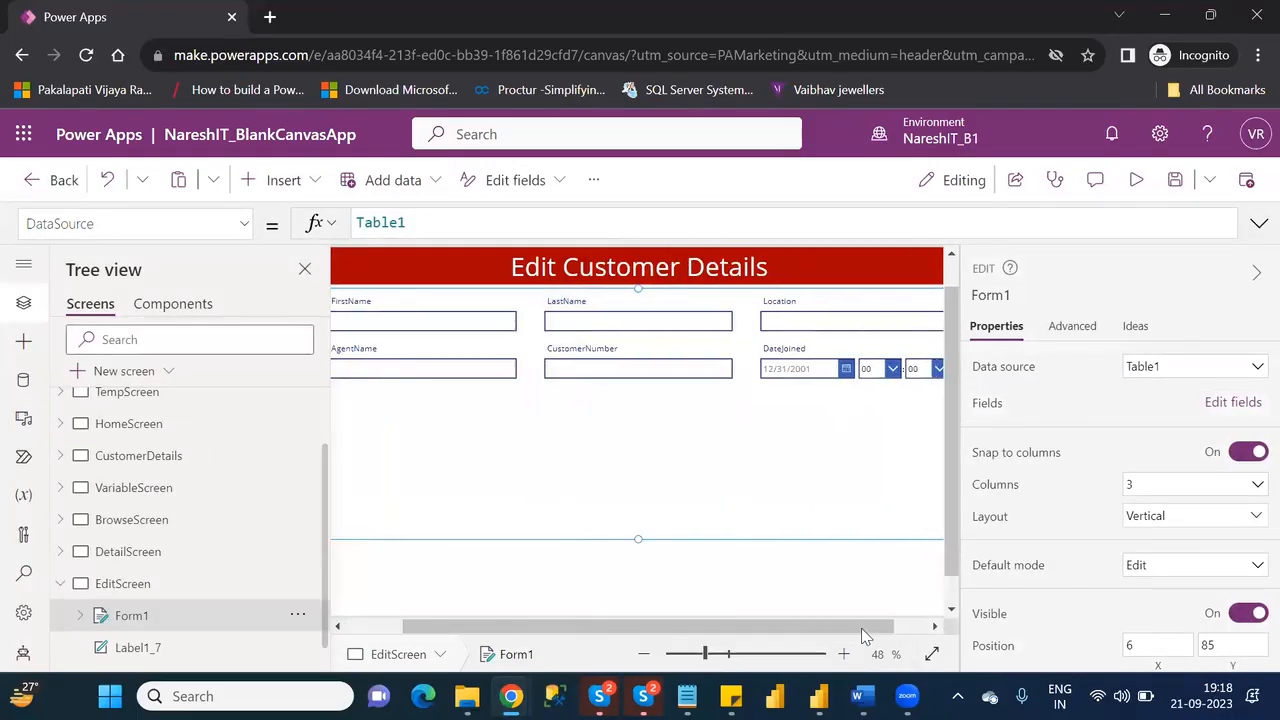
left_click_drag(785, 633, 548, 643)
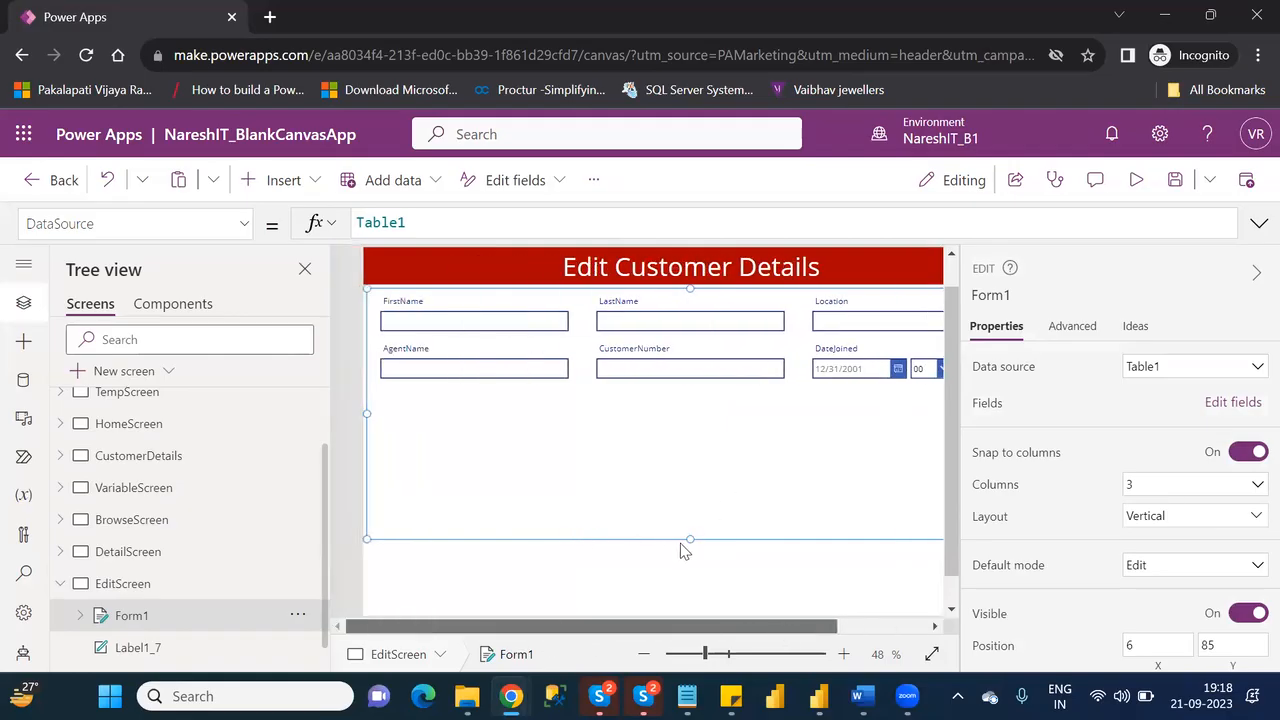
left_click_drag(688, 538, 694, 461)
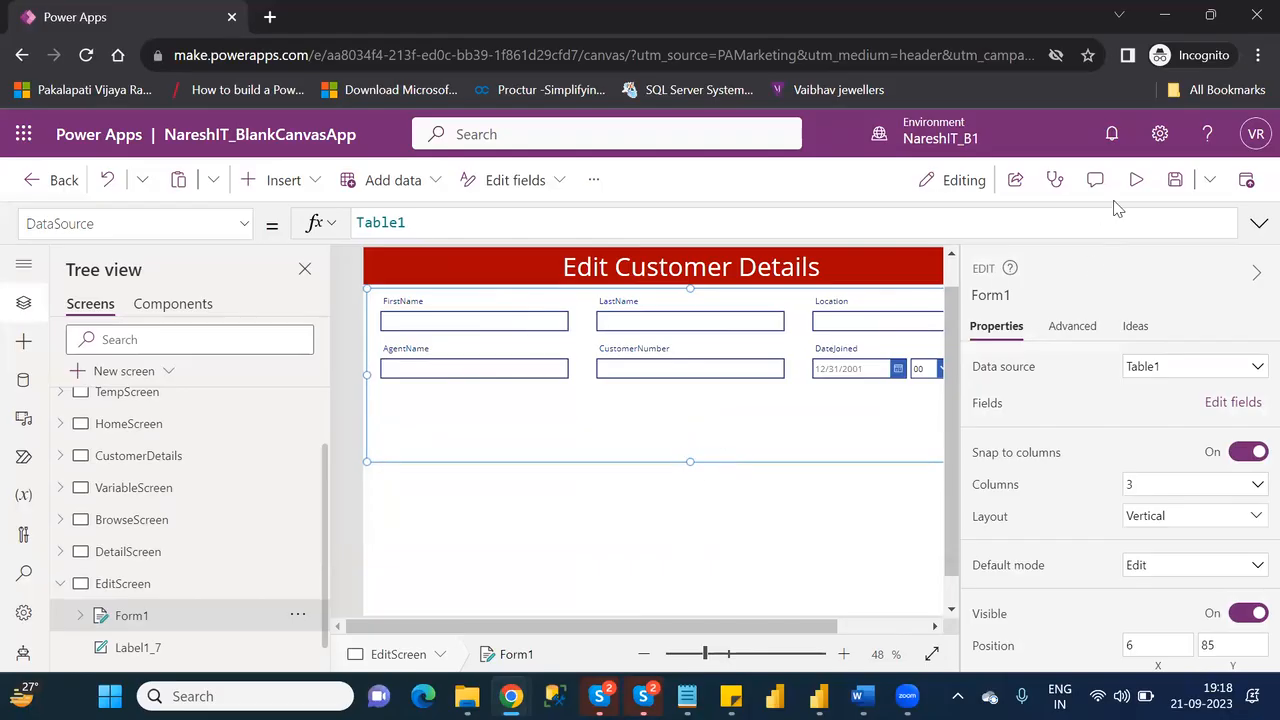
Step: Preview EditScreen to check how the form displays, exit the preview and select the screen itself
left_click(1138, 182)
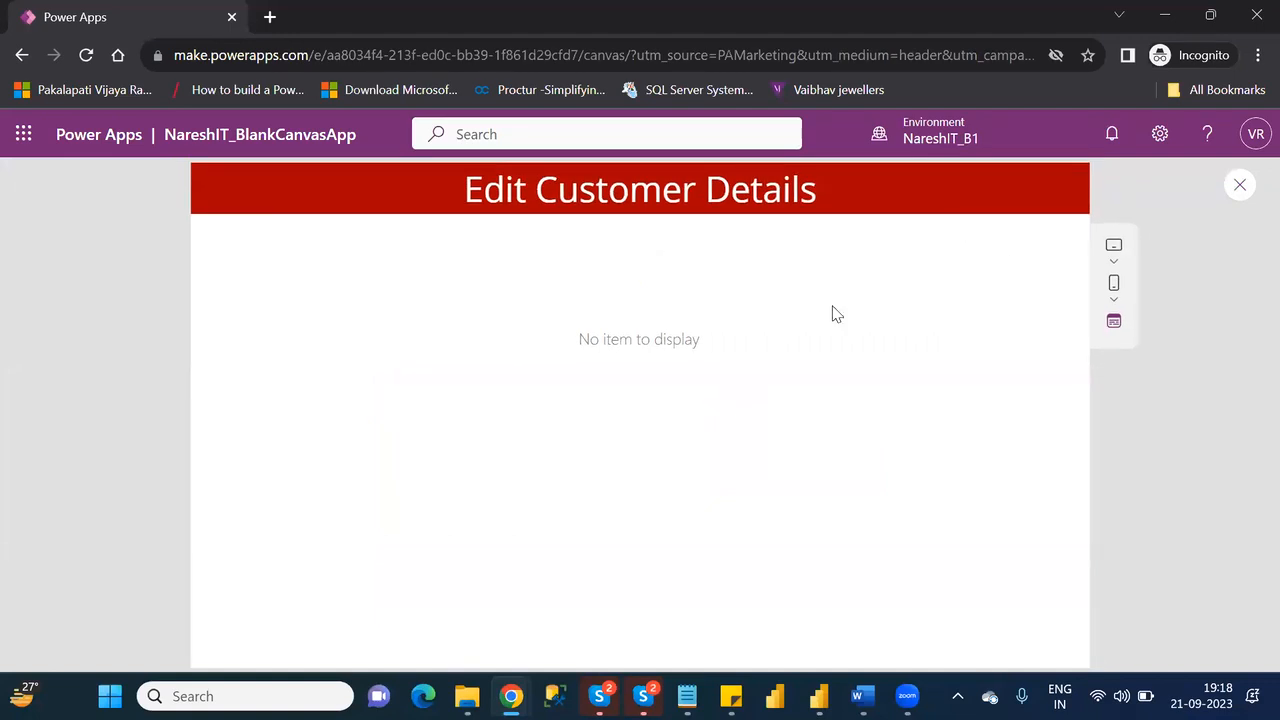
left_click(1237, 187)
left_click(826, 490)
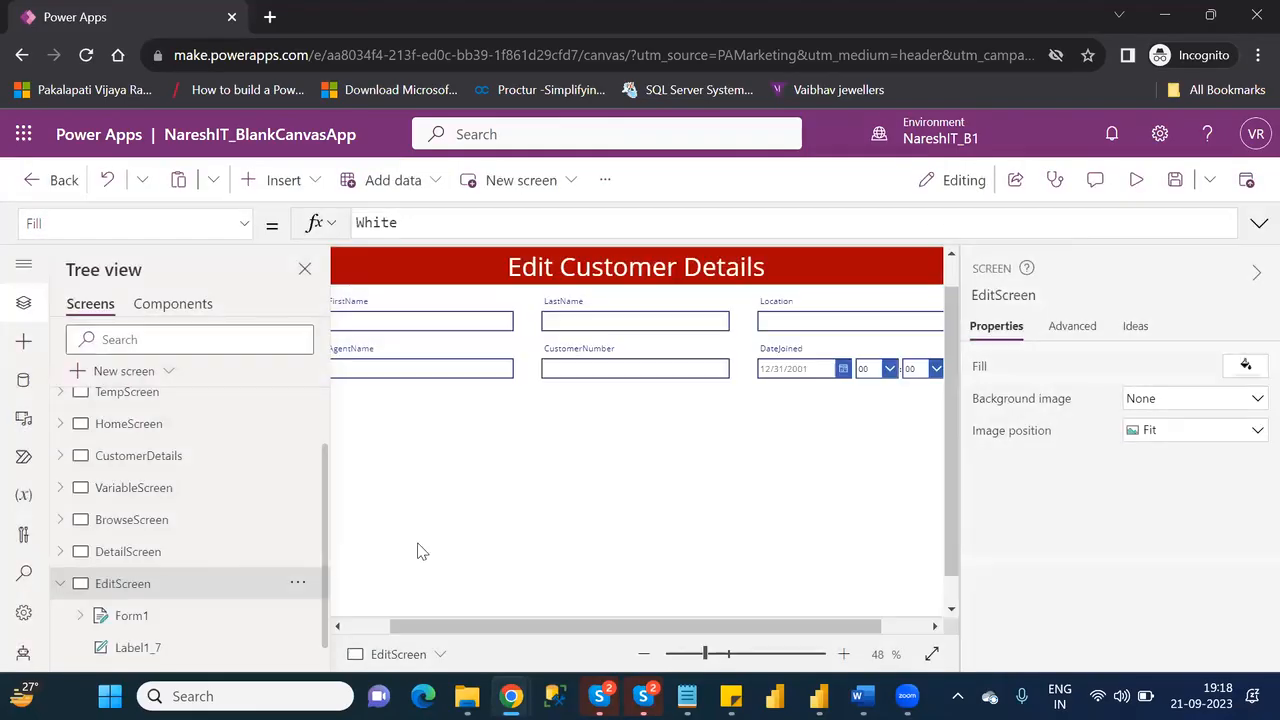
Step: Set the Item property of Form1 on EditScreen to Gallery2.Selected
left_click(192, 616)
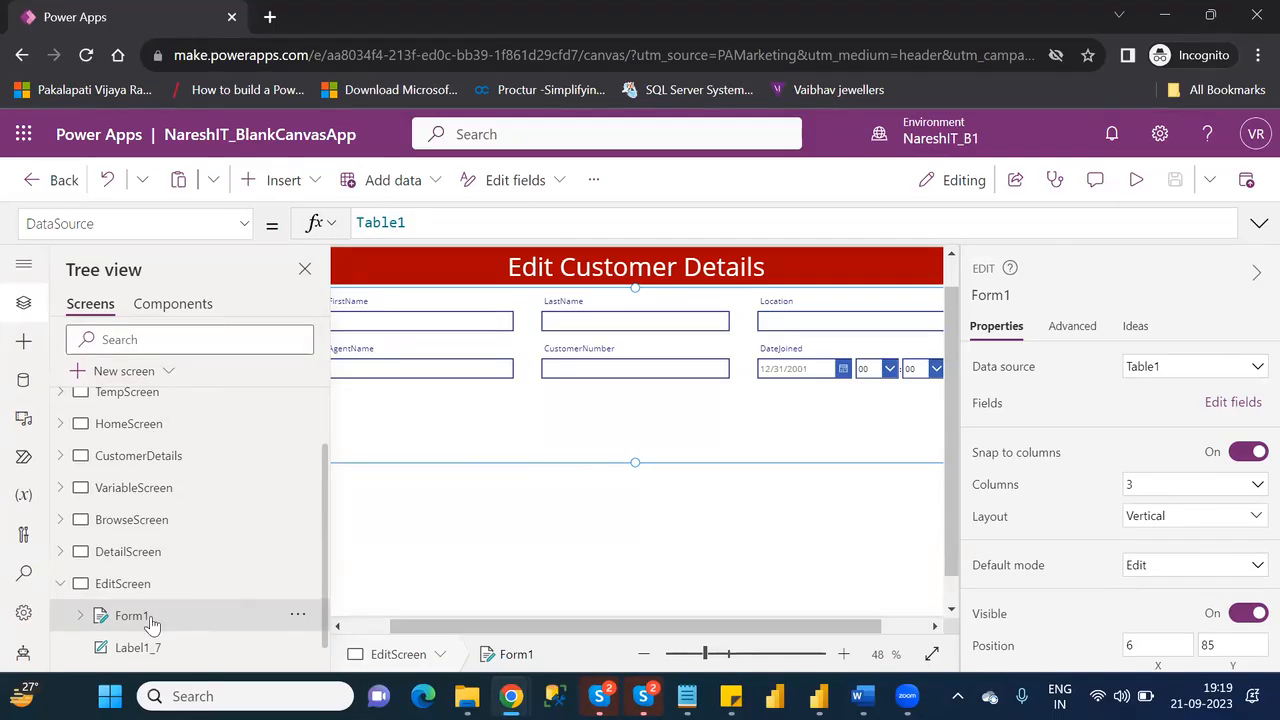
left_click(244, 224)
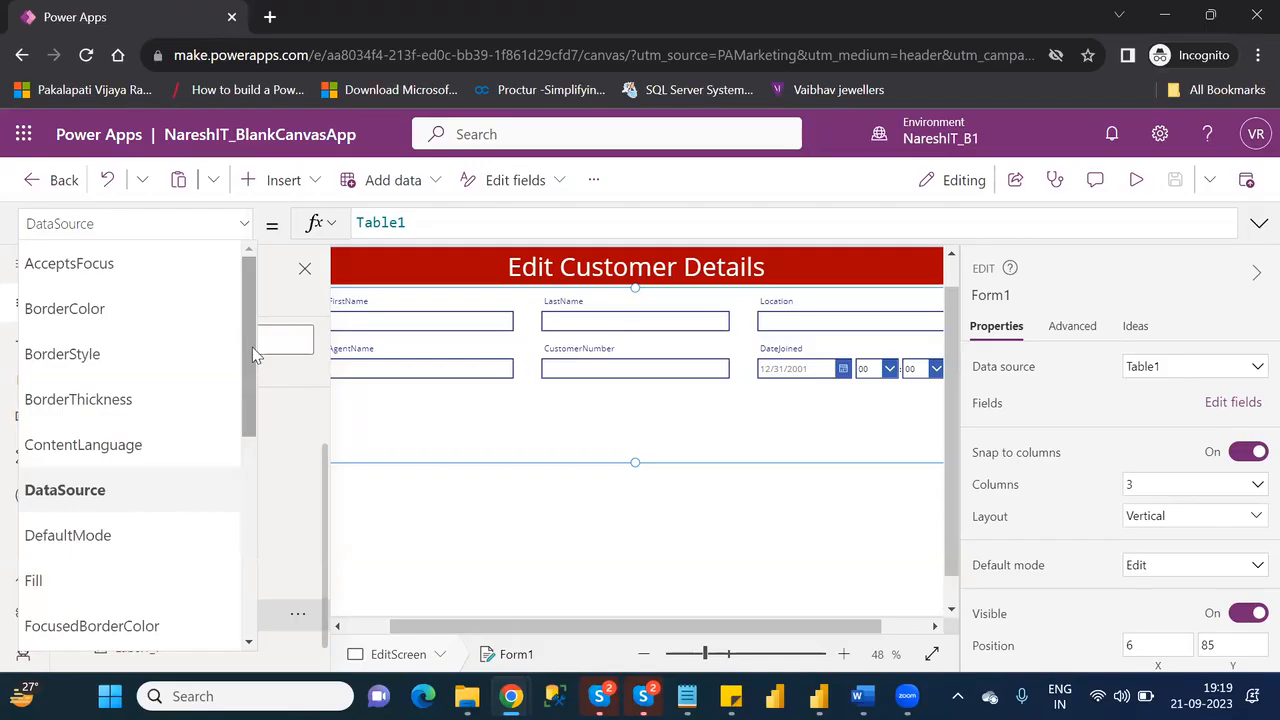
scroll(256, 412, "down", 3)
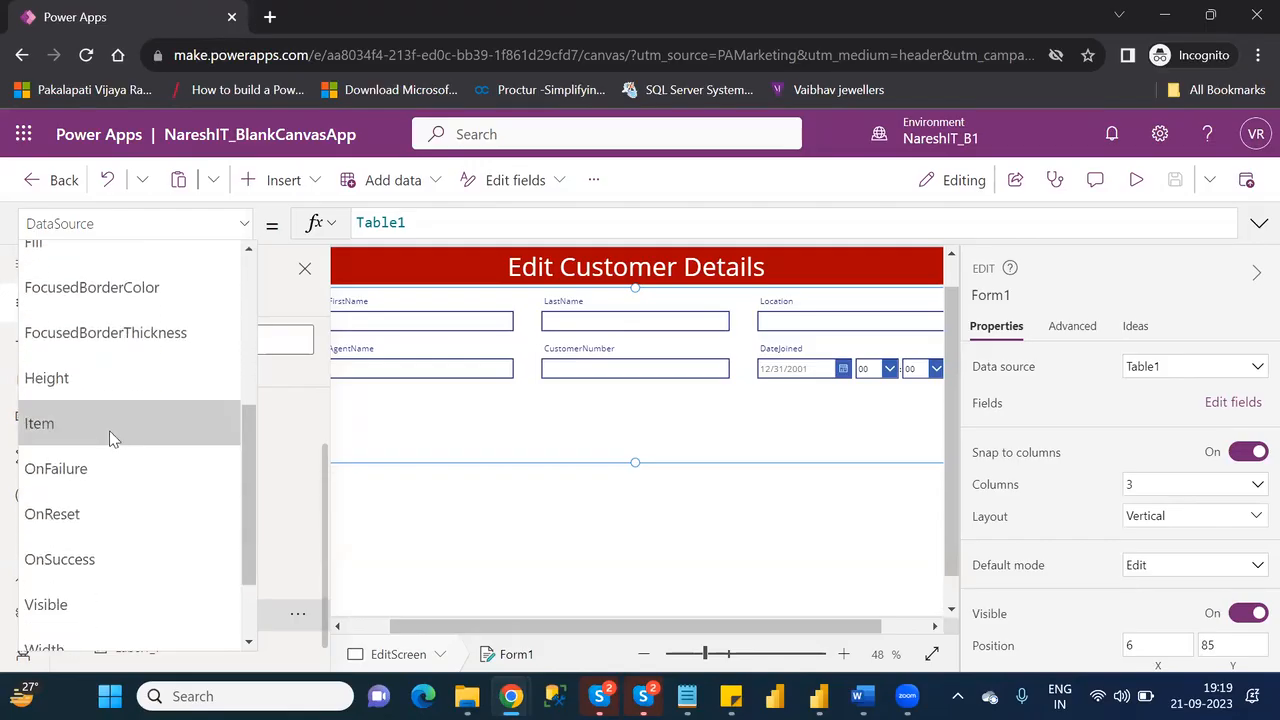
left_click(110, 438)
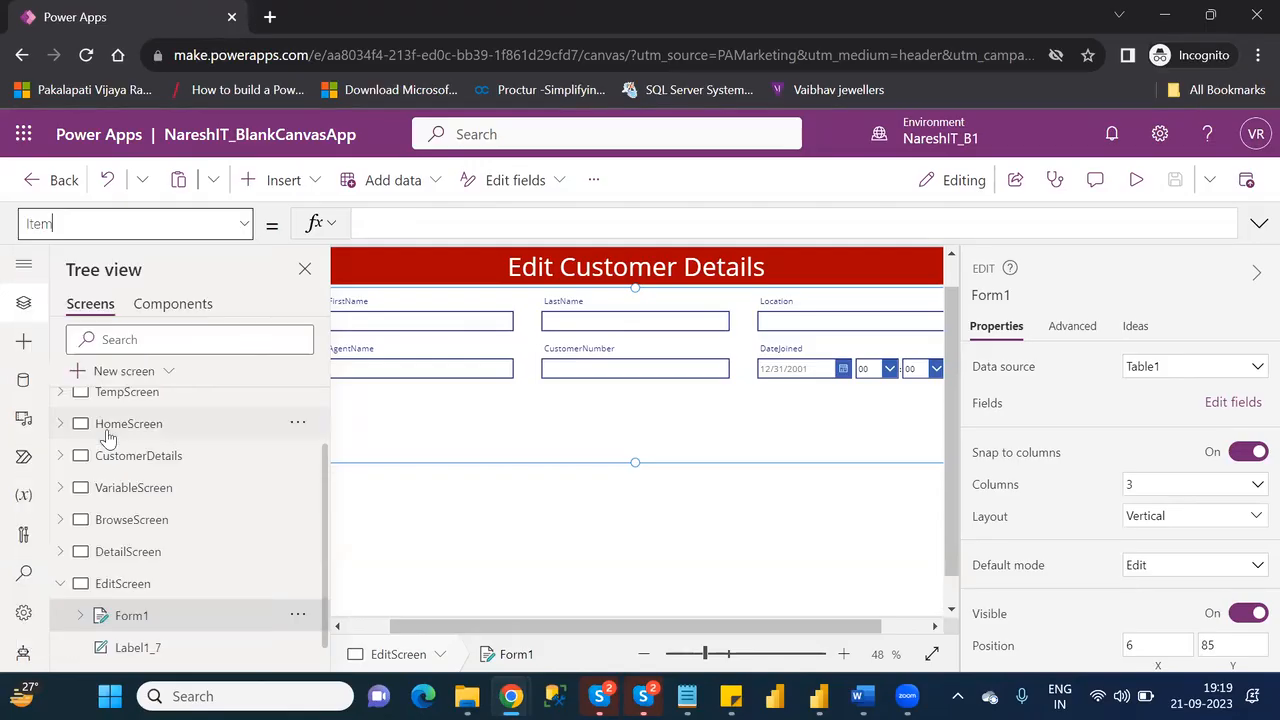
left_click(404, 229)
type("g")
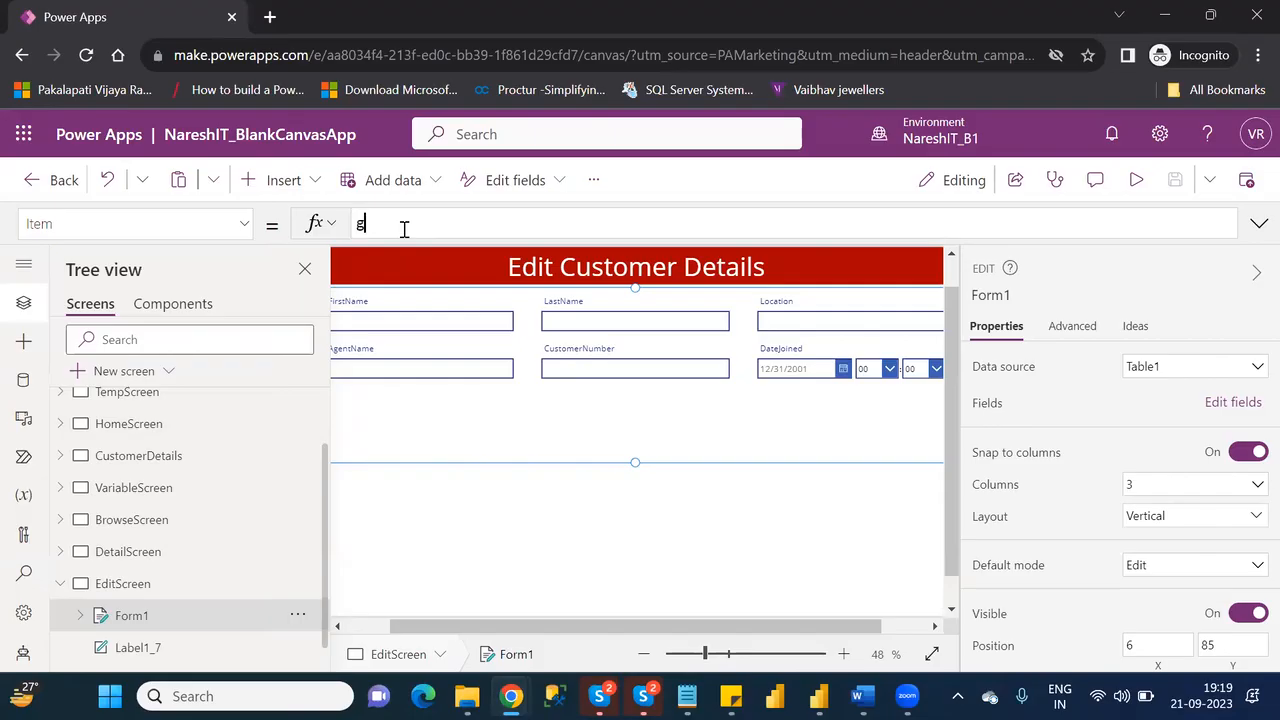
type("aller")
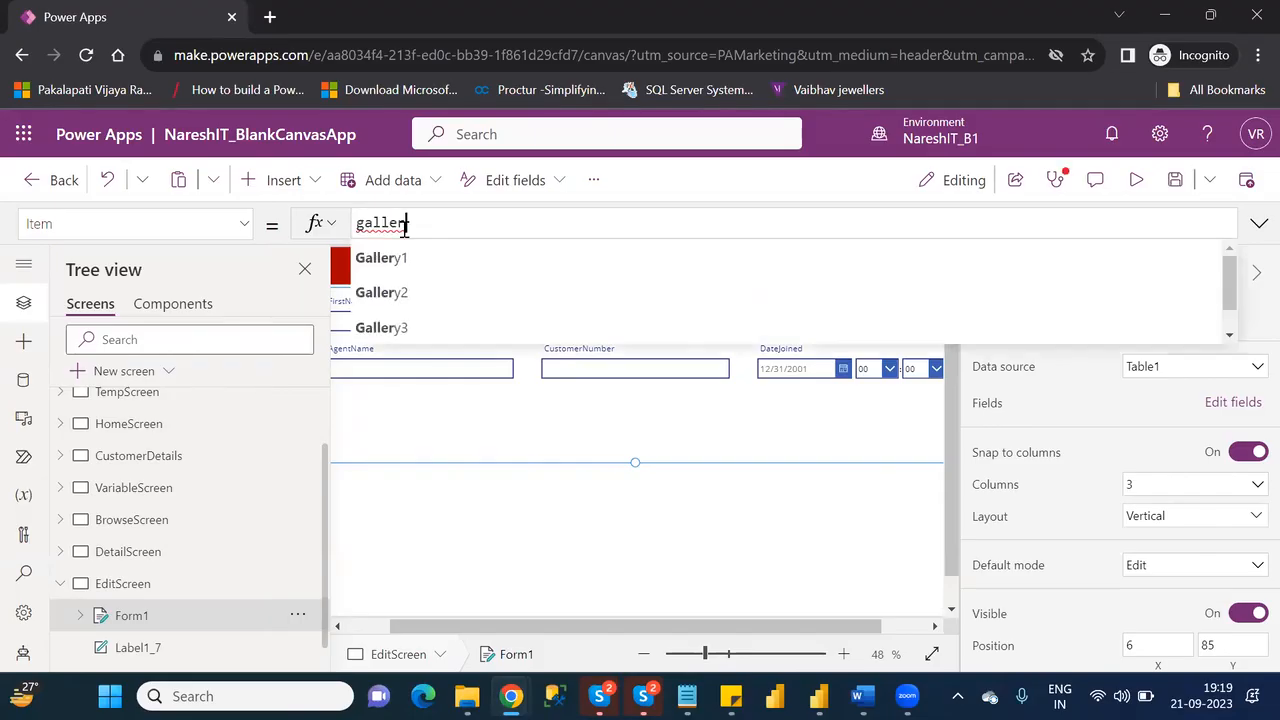
key("Down")
key("Down")
key("Return")
type(".")
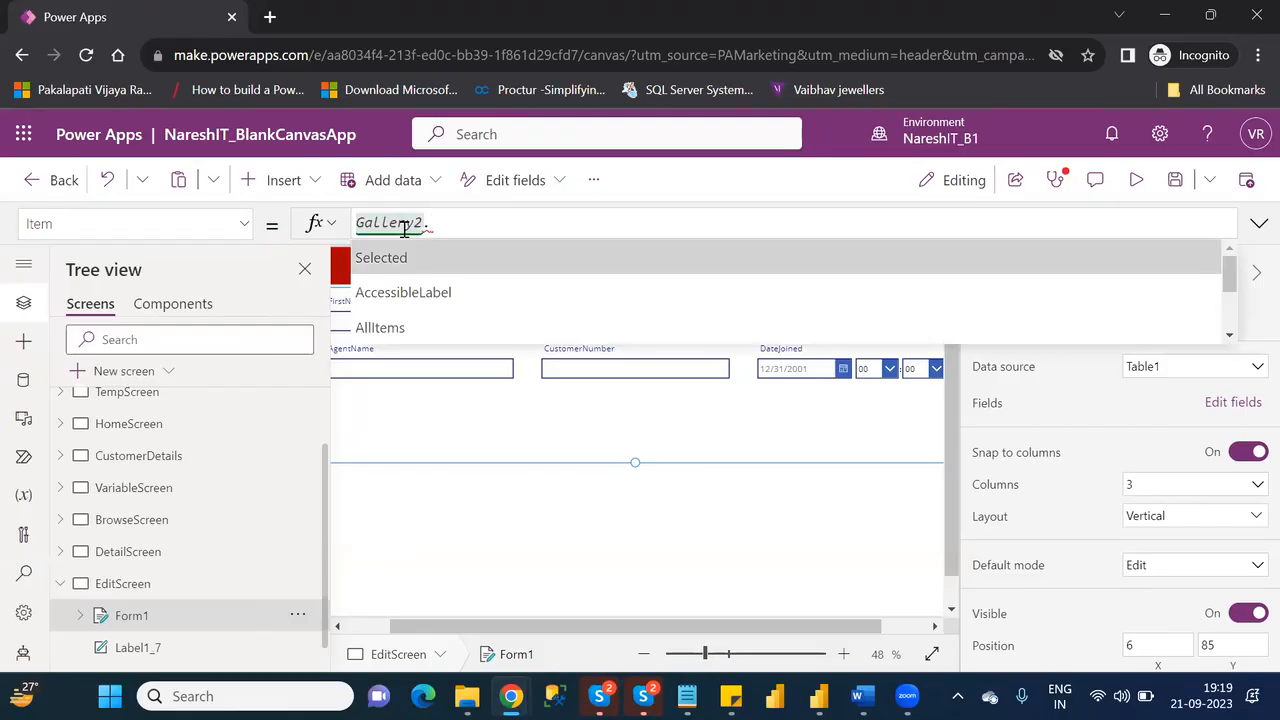
key("Return")
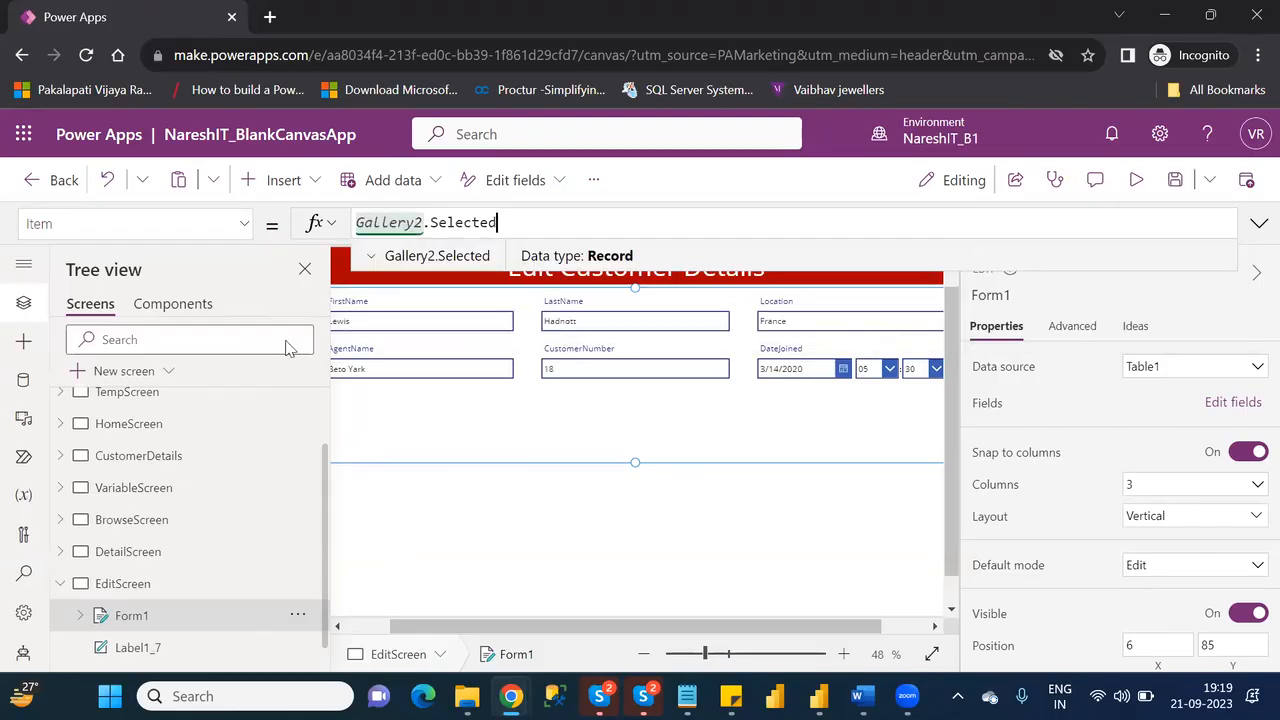
Step: Check that Gallery2 belongs to BrowseScreen by expanding that screen's controls, and collapse them again
left_click(59, 520)
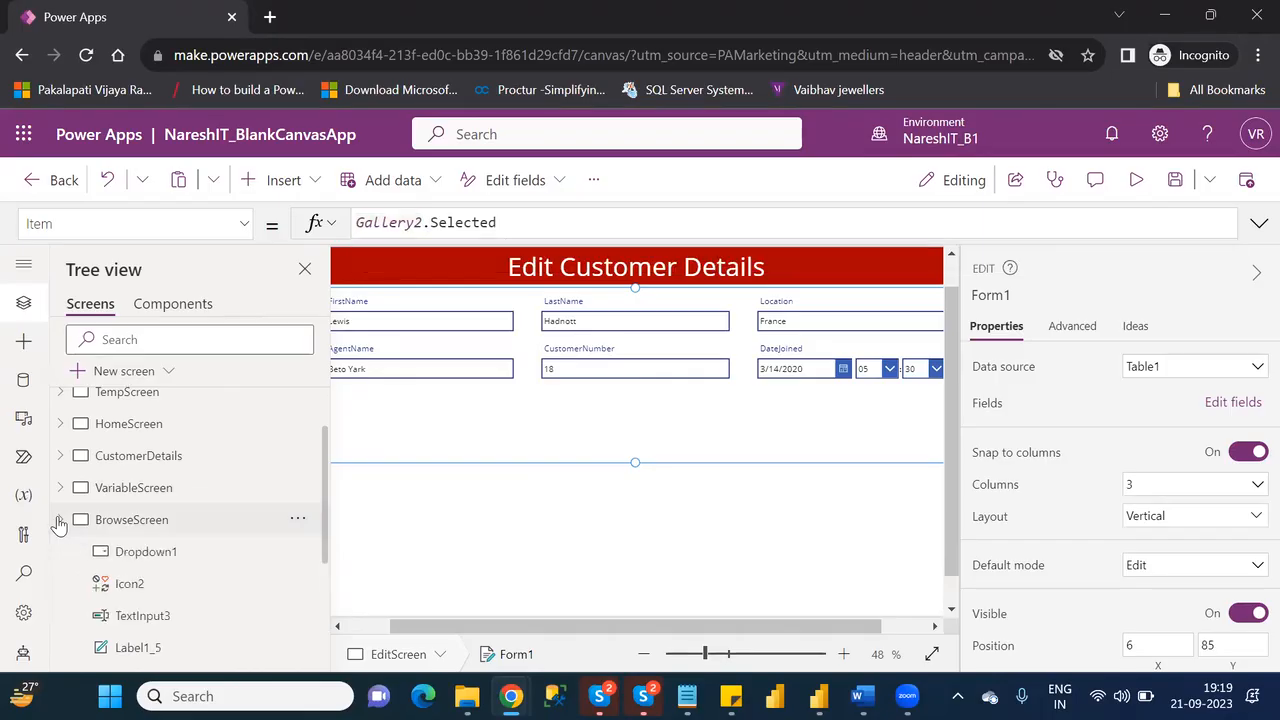
left_click_drag(325, 551, 330, 625)
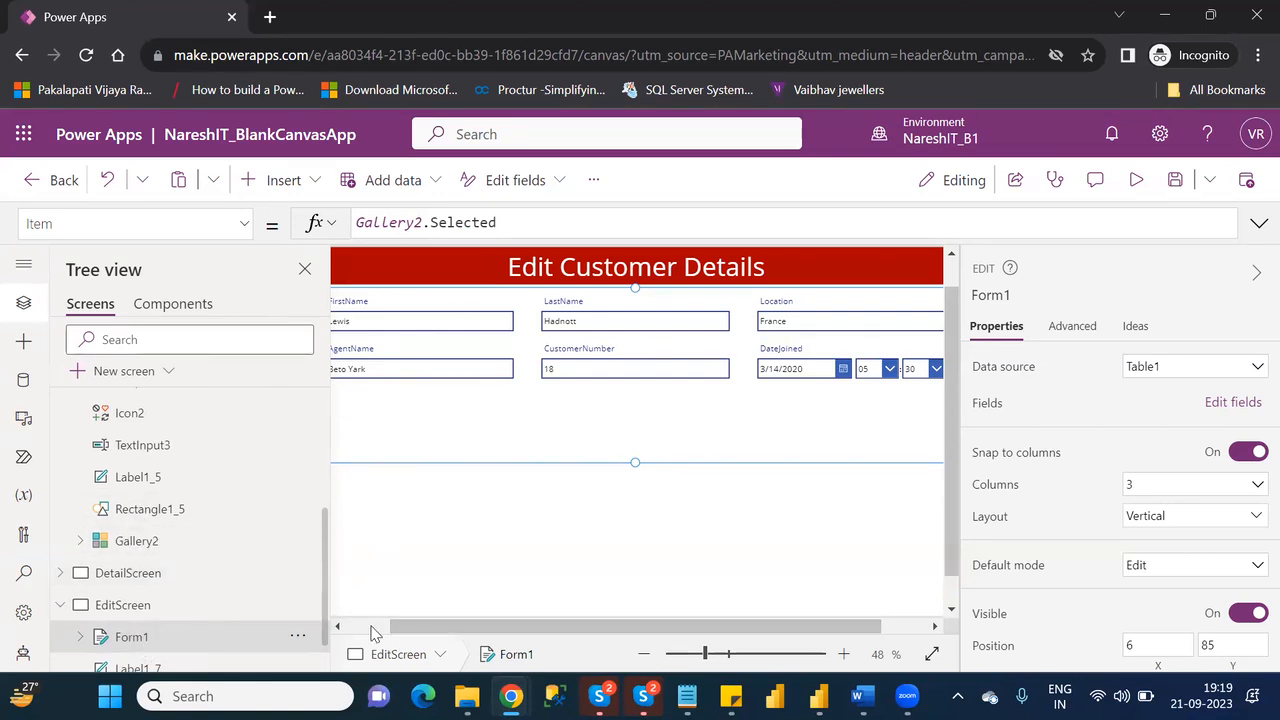
left_click(371, 627)
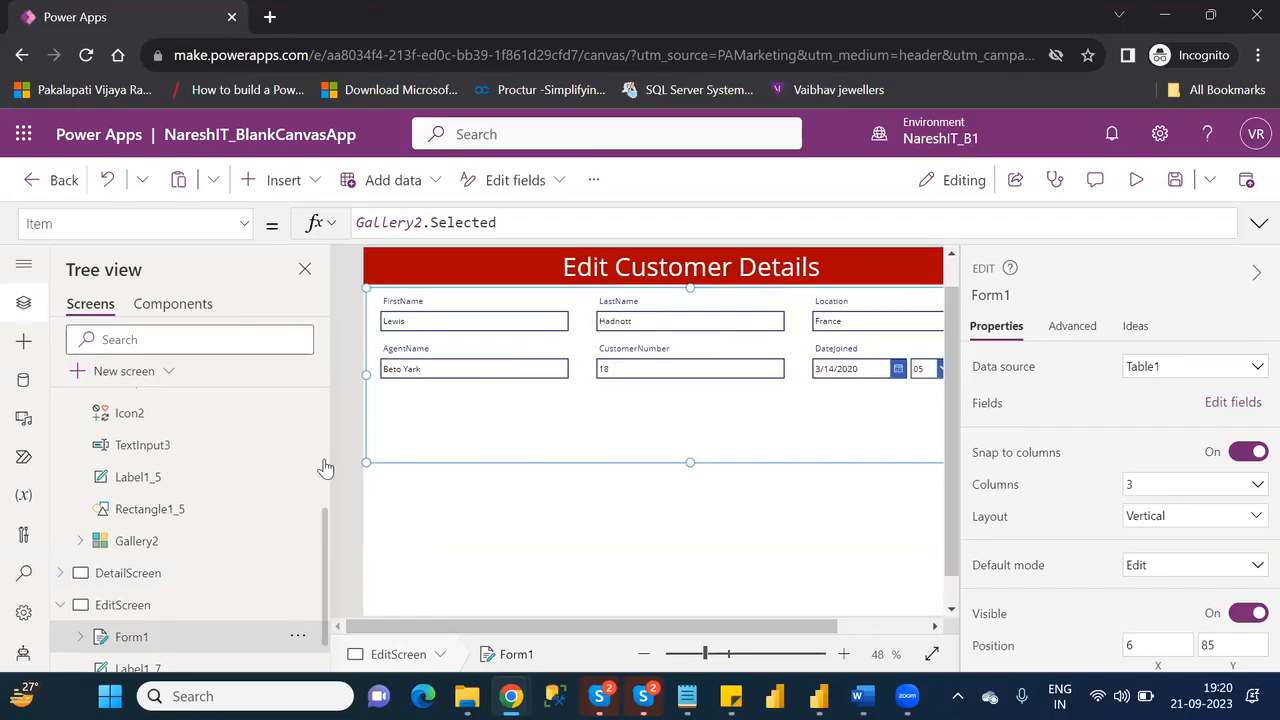
scroll(324, 459, "up", 5)
left_click(62, 597)
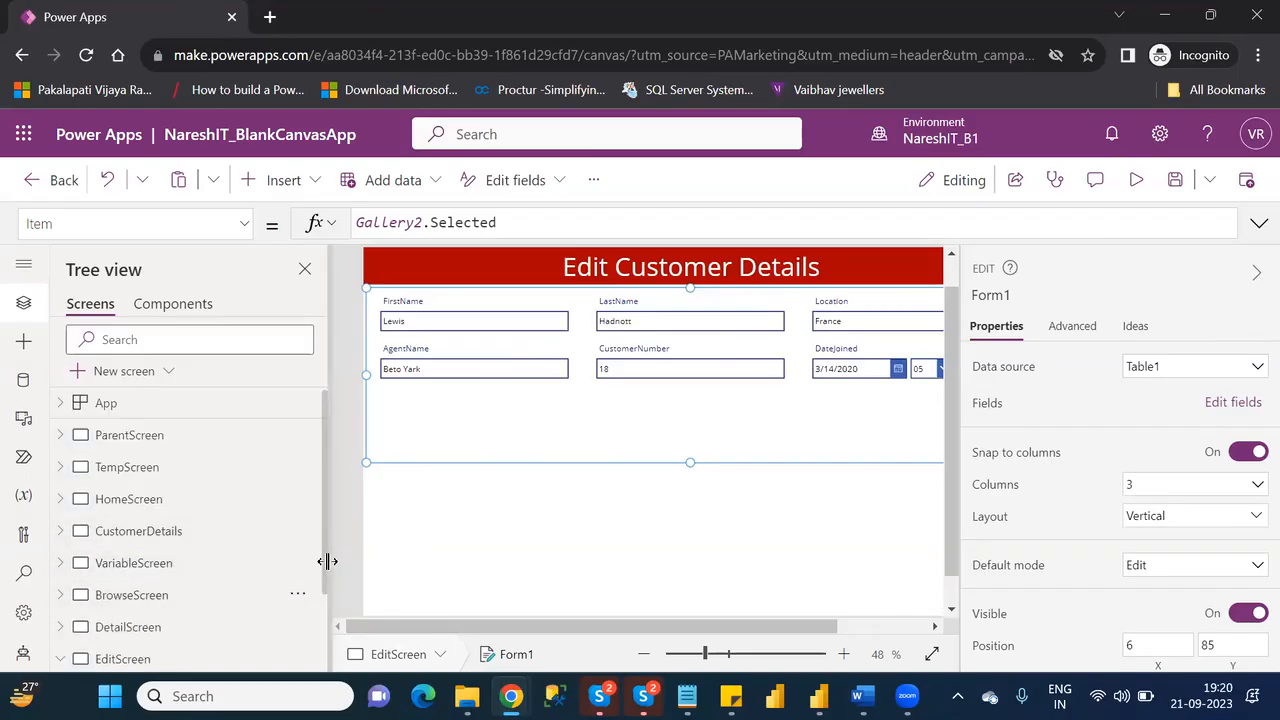
left_click_drag(323, 591, 322, 668)
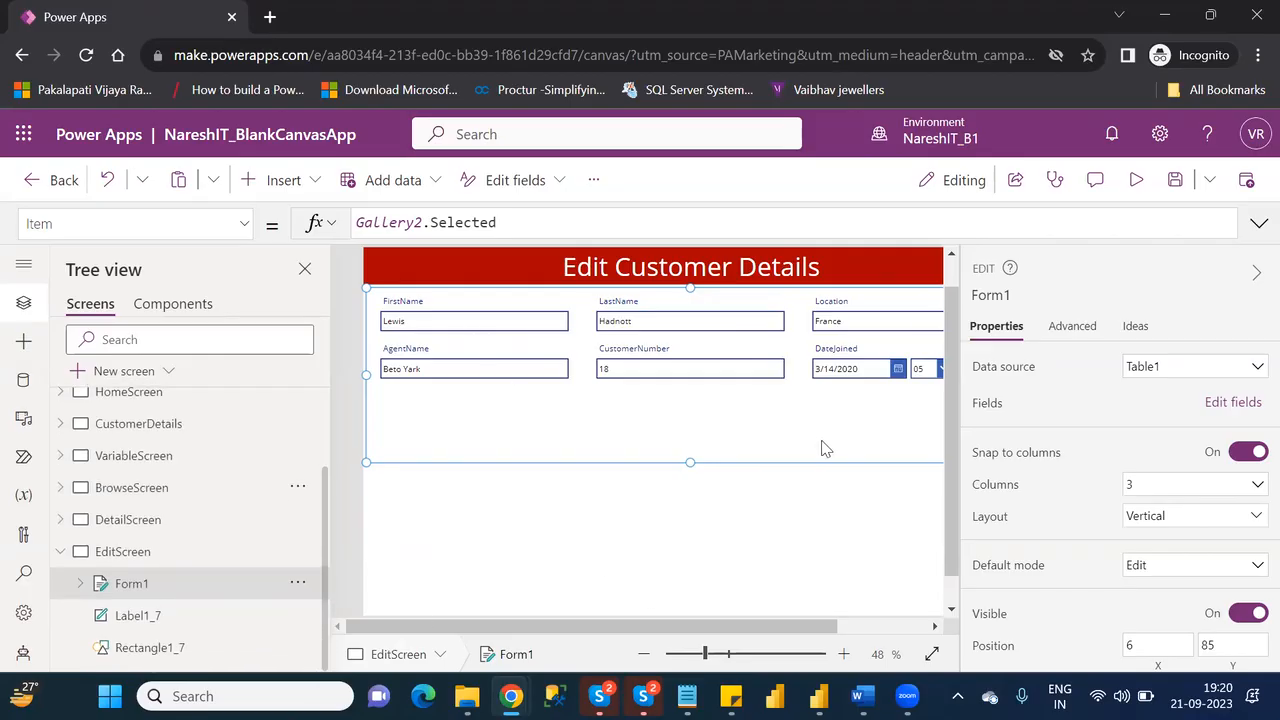
Step: Preview EditScreen, check that the FirstName field accepts editing, exit the preview and dismiss the tip
left_click(1136, 182)
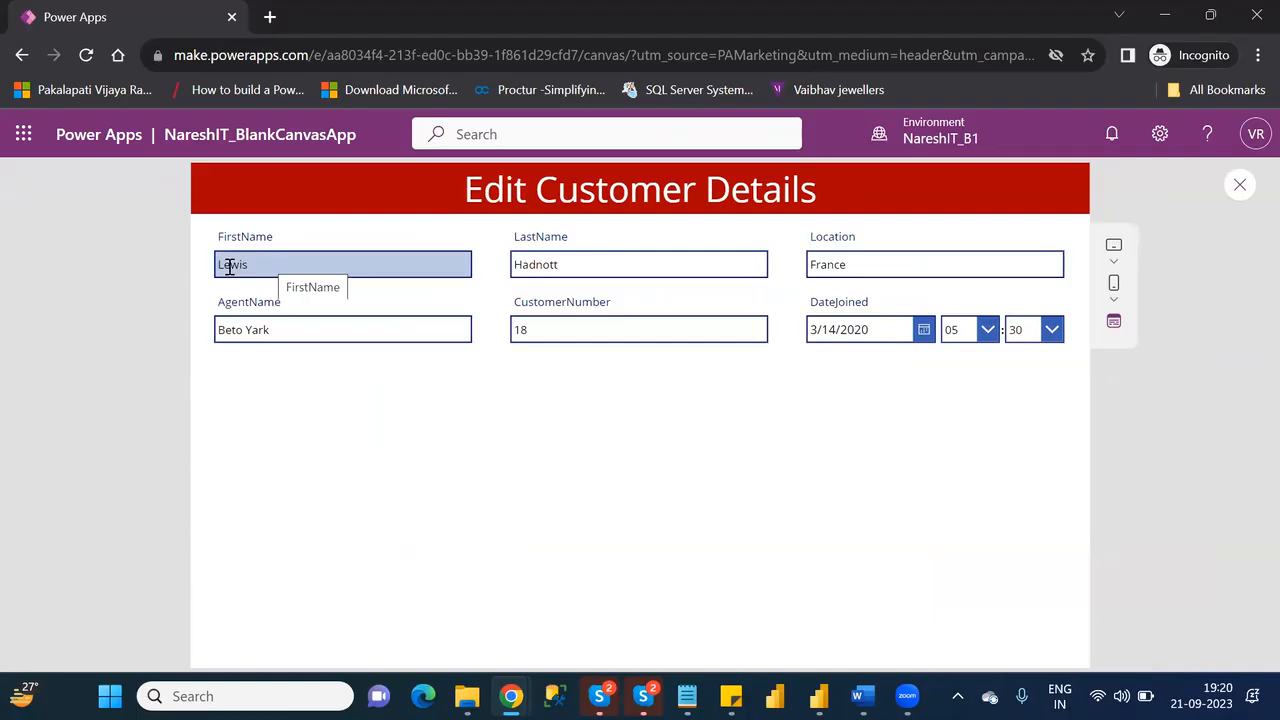
left_click(289, 265)
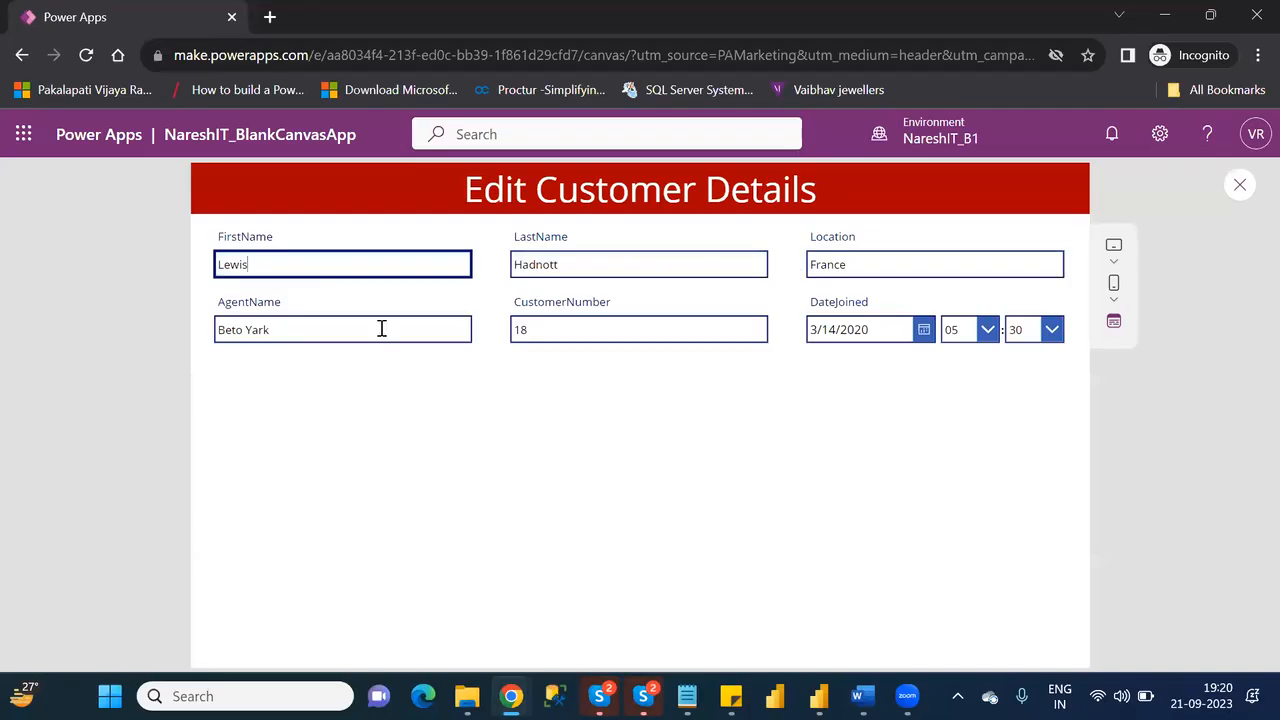
left_click(1241, 185)
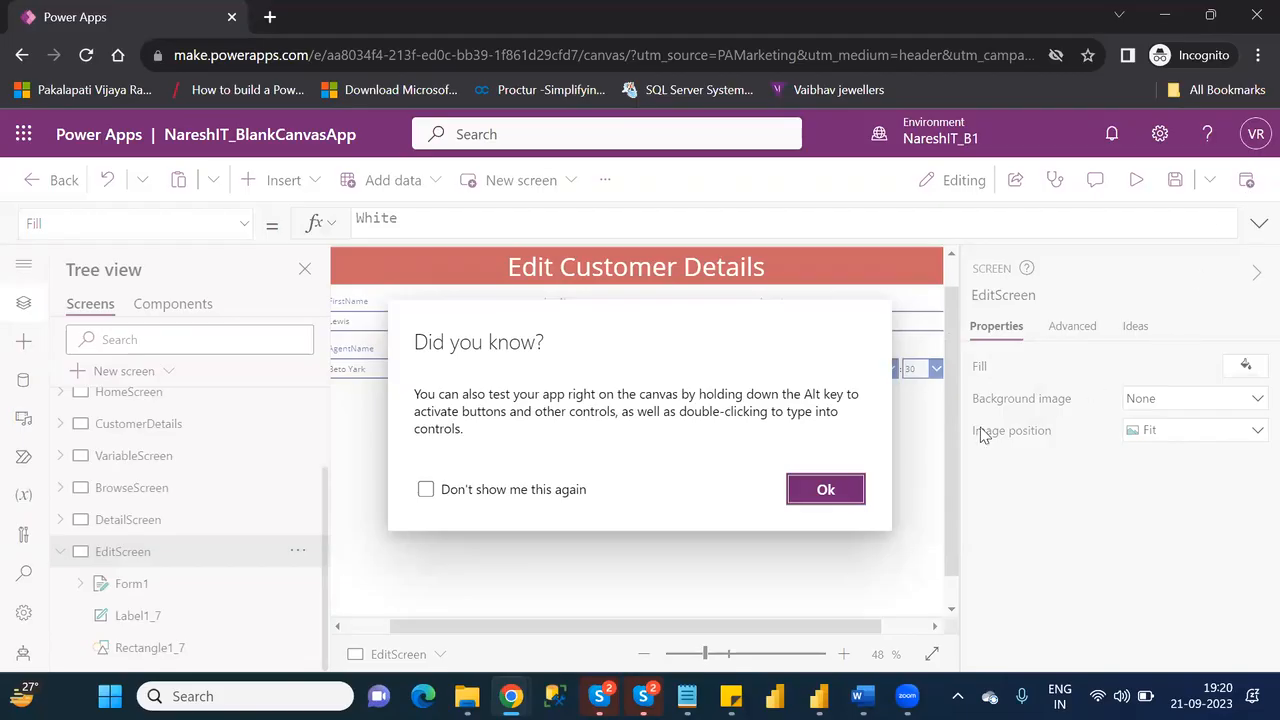
left_click(834, 489)
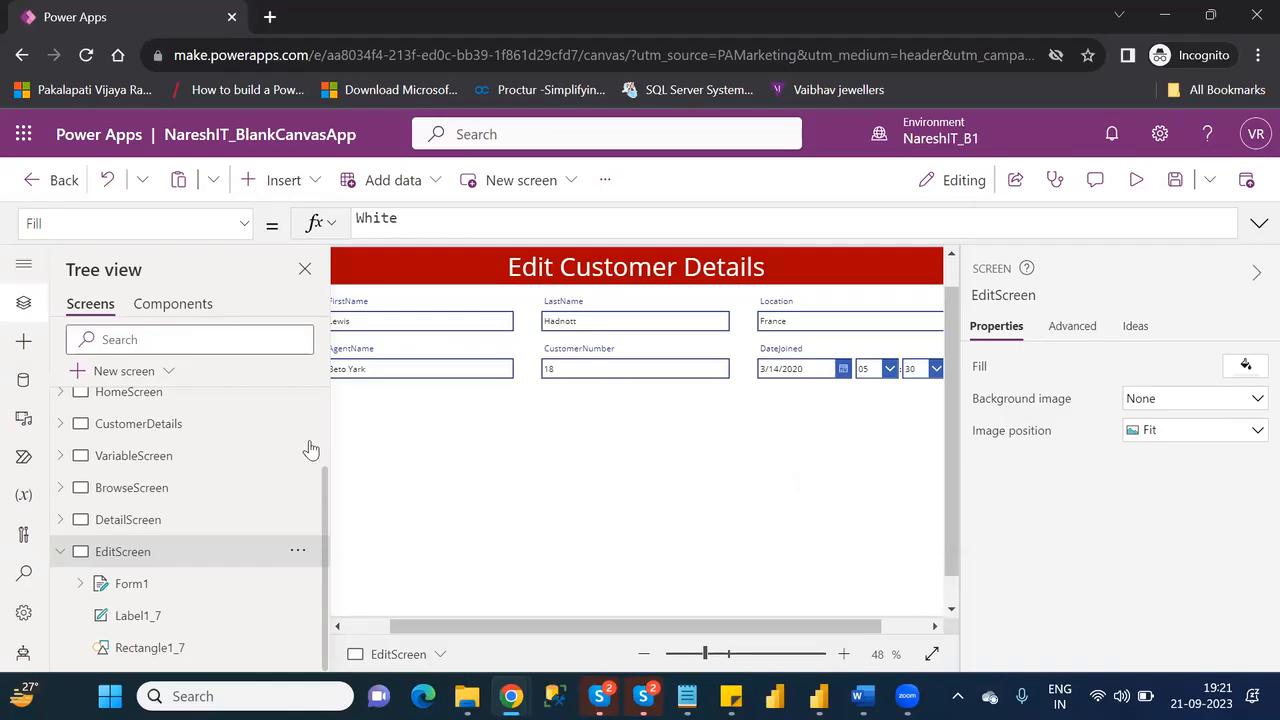
Step: Expand the CustomerNumber card in Form1 and inspect its StarVisible5 and ErrorMessage5 labels
left_click(614, 365)
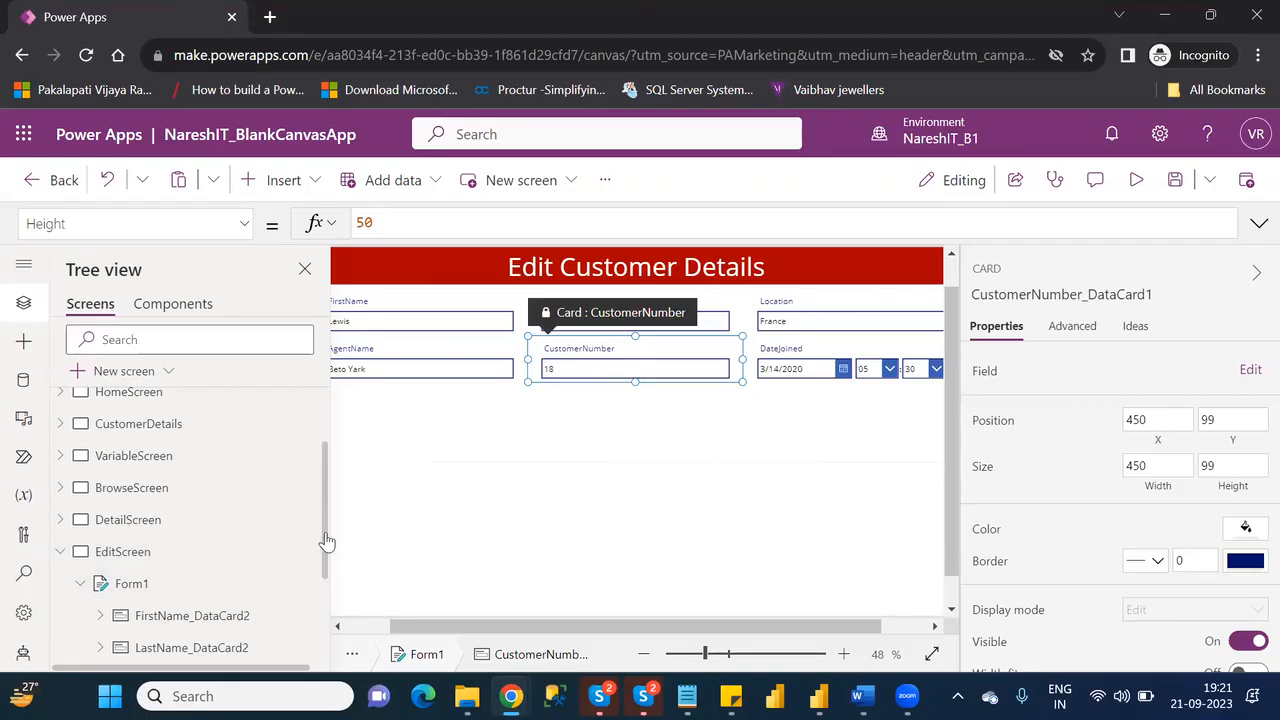
left_click_drag(326, 530, 330, 625)
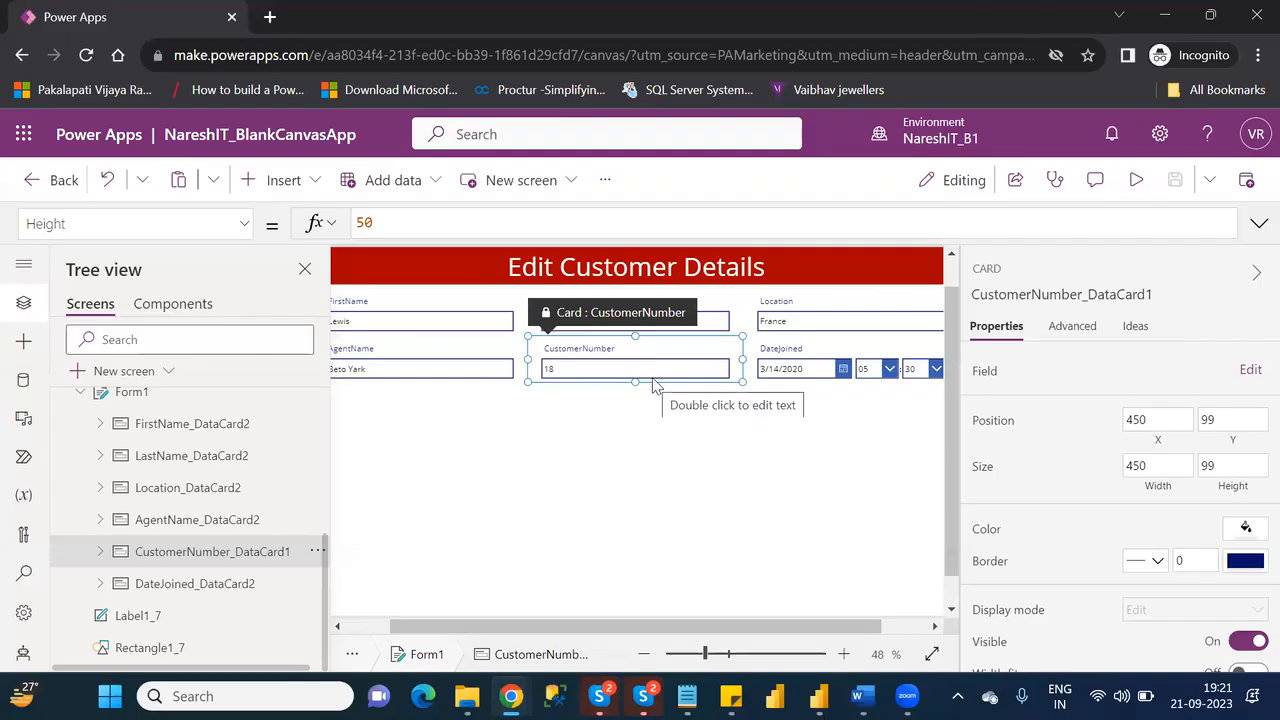
left_click(101, 552)
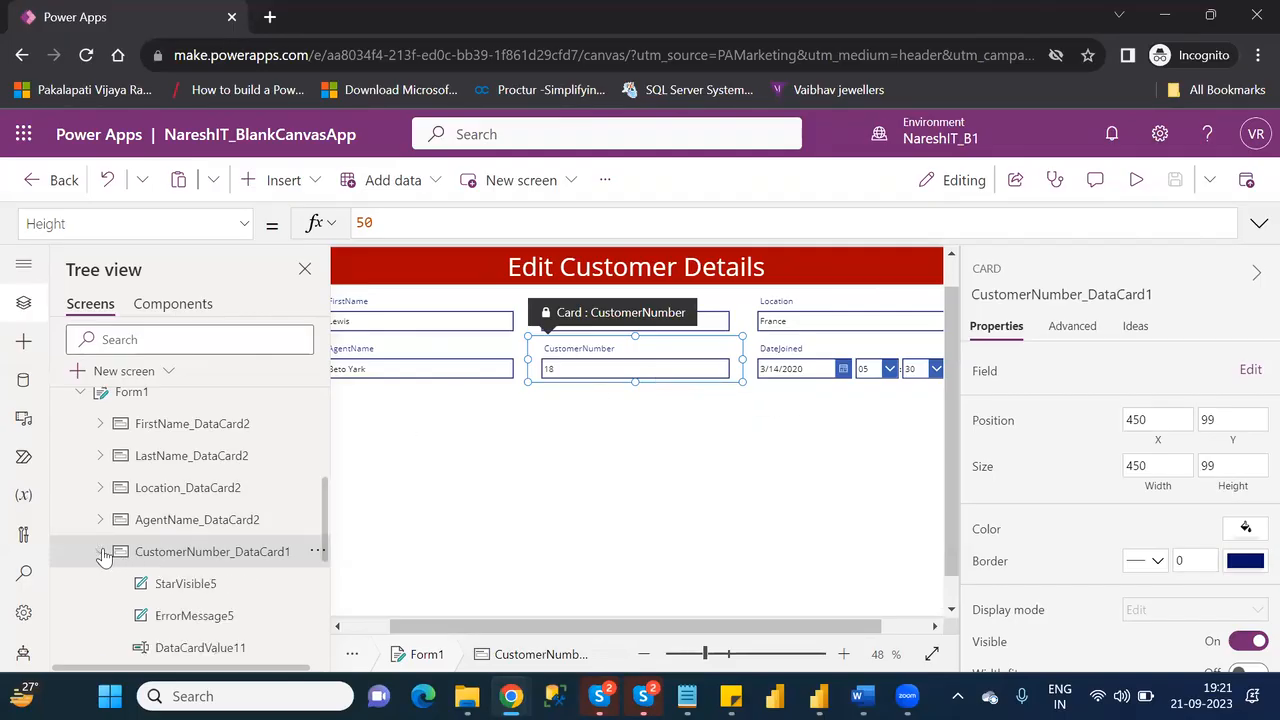
left_click(199, 590)
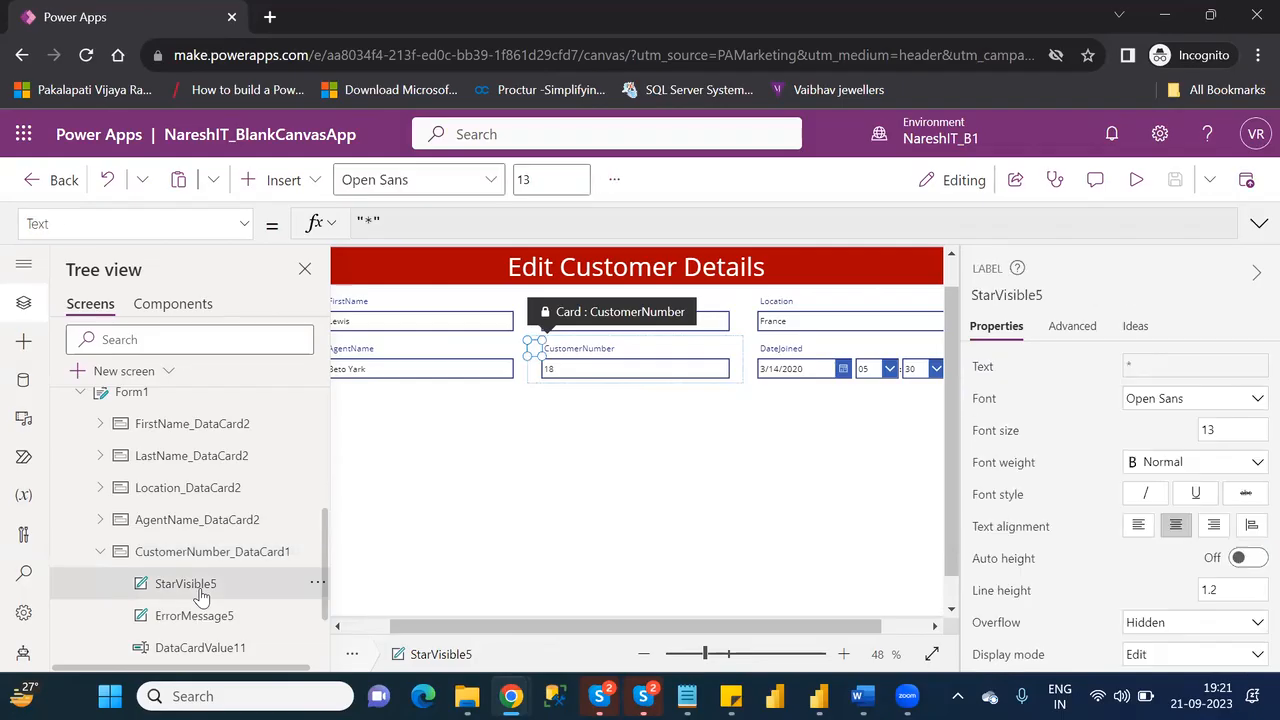
left_click(199, 617)
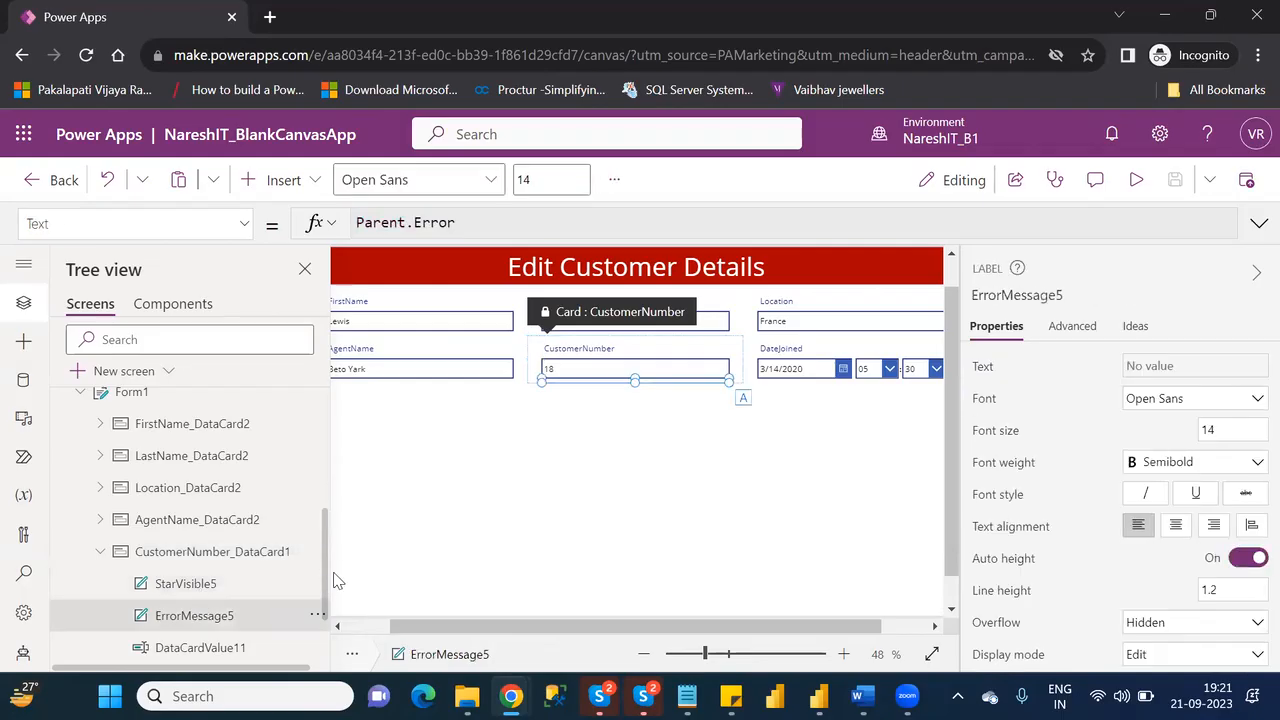
left_click_drag(324, 587, 327, 632)
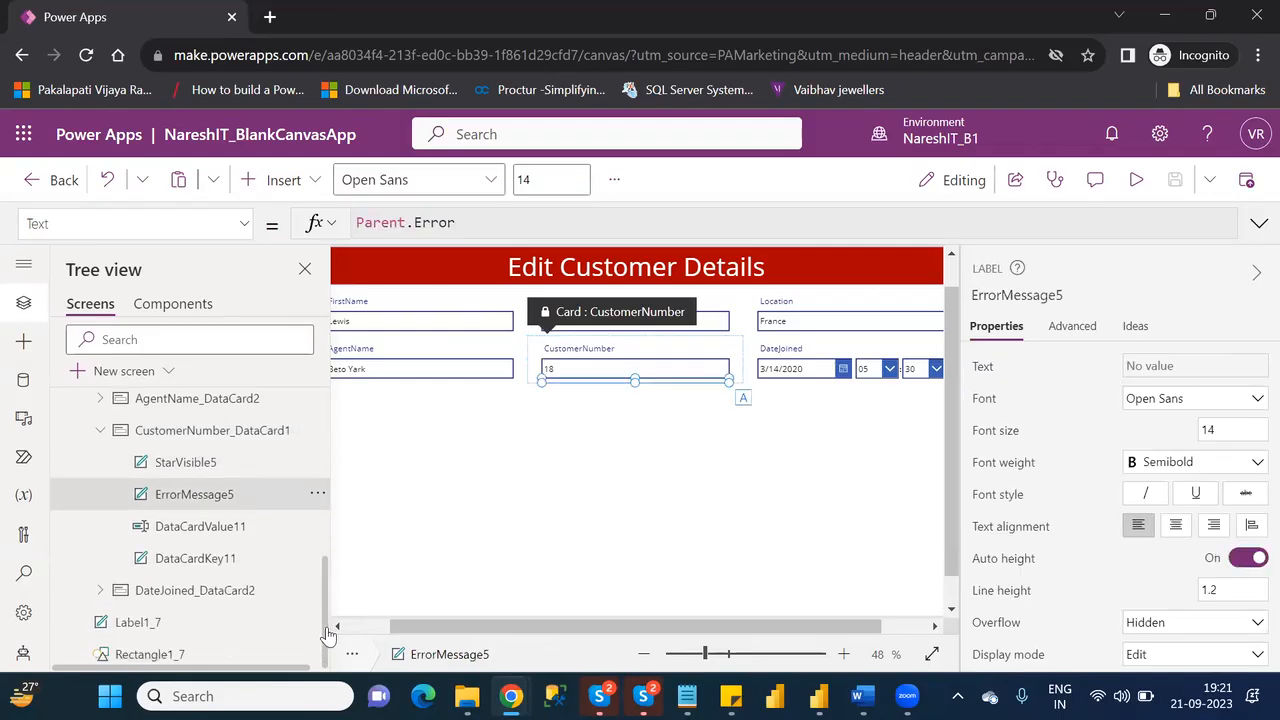
Step: Look through the general properties of DataCardValue11, the CustomerNumber card's text input, for its display mode setting
left_click(197, 530)
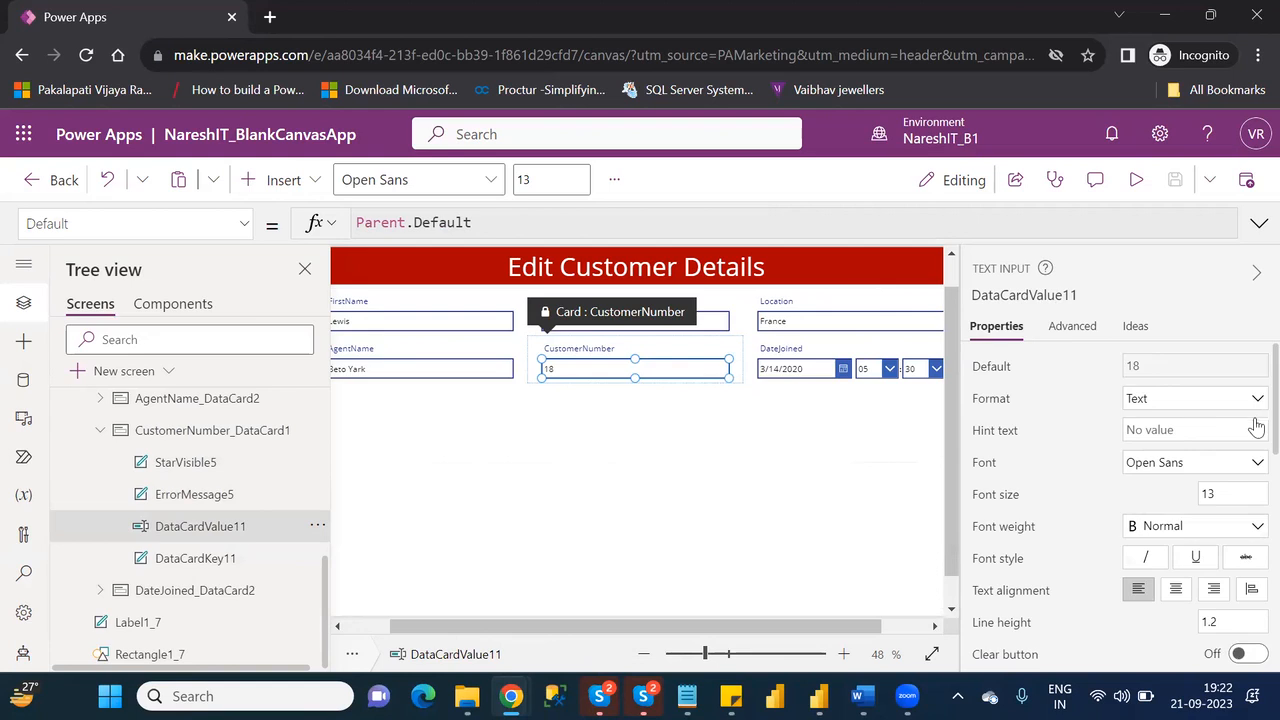
scroll(1250, 435, "down", 1)
scroll(1250, 420, "up", 1)
scroll(1250, 460, "down", 2)
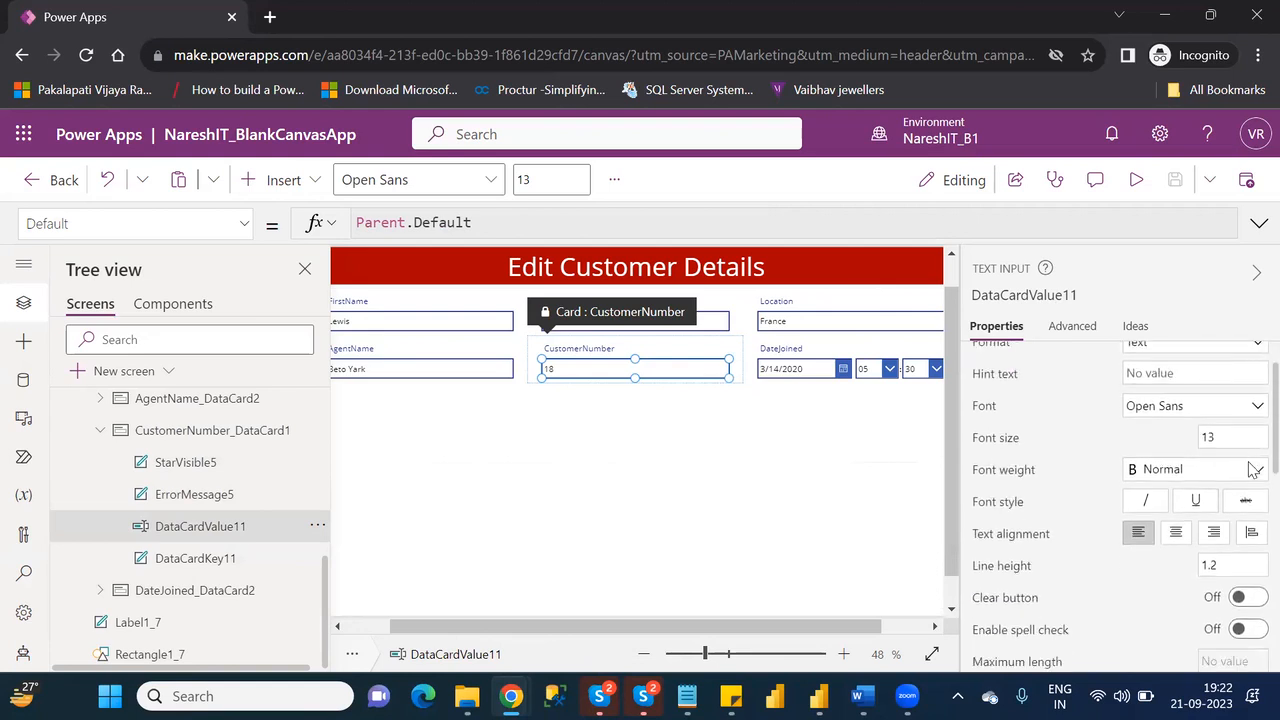
scroll(1248, 490, "down", 4)
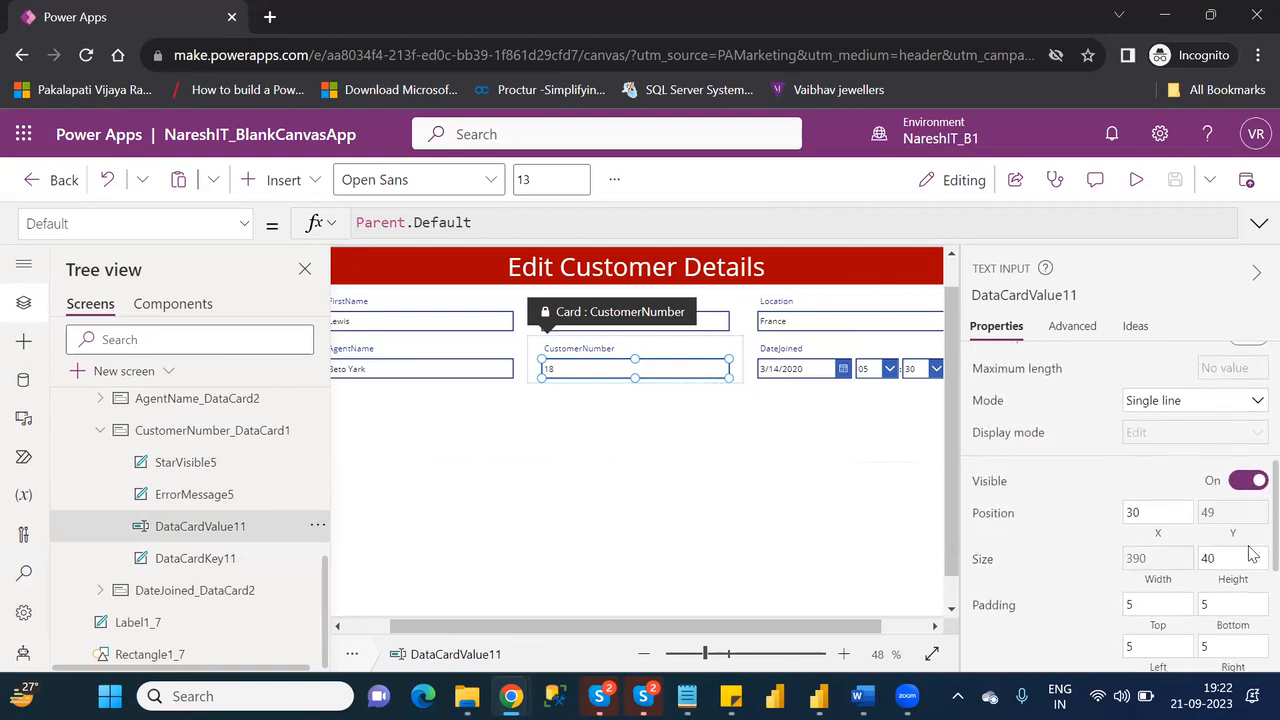
scroll(1250, 622, "down", 1)
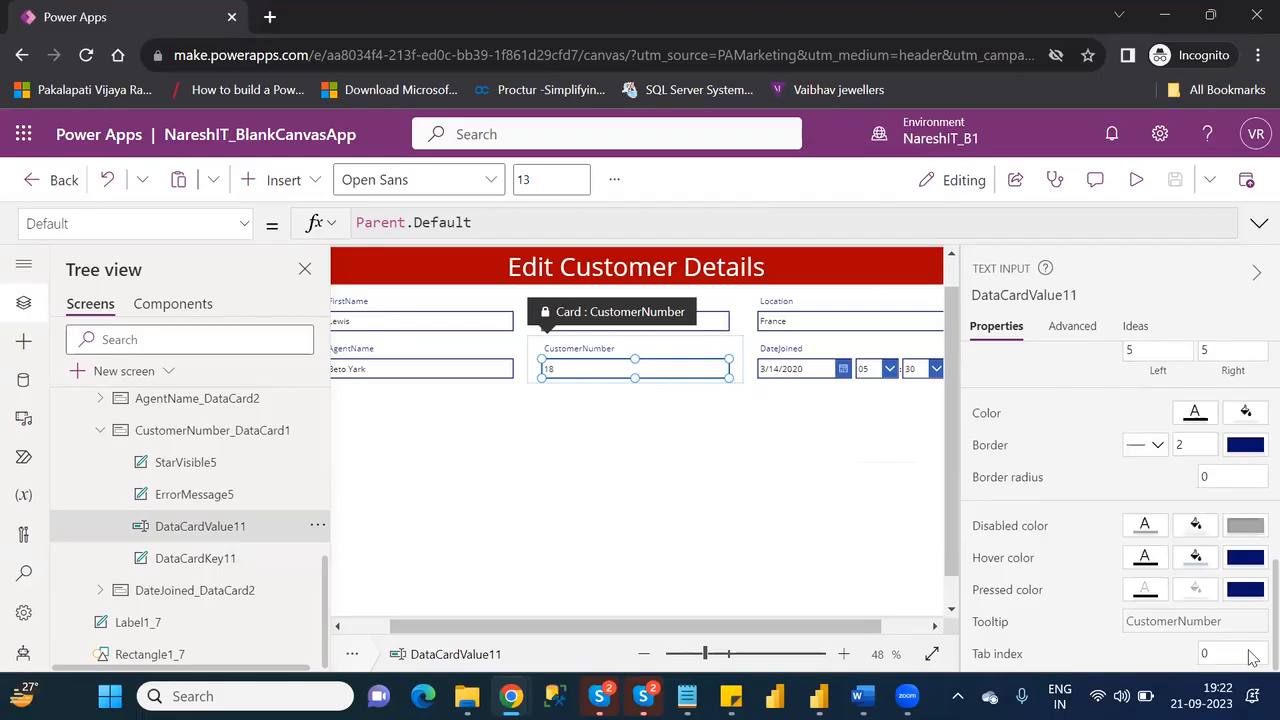
scroll(1250, 555, "up", 3)
scroll(1250, 553, "up", 4)
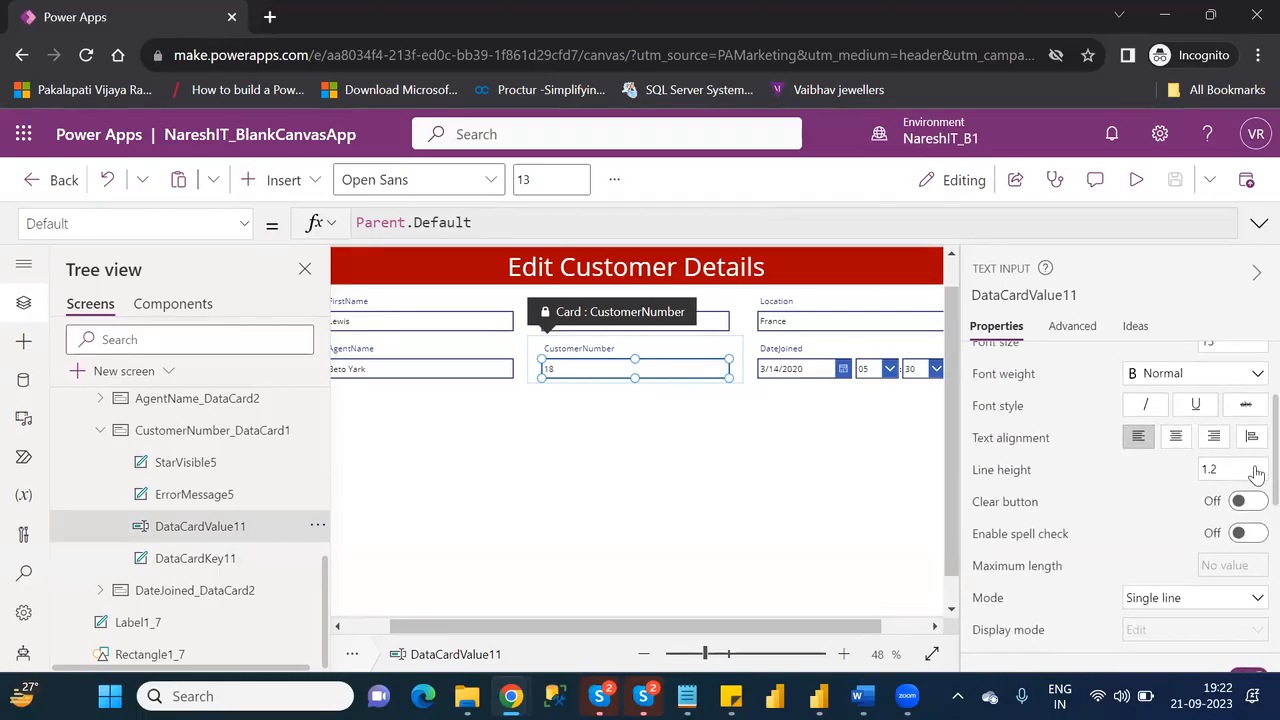
scroll(1256, 472, "up", 3)
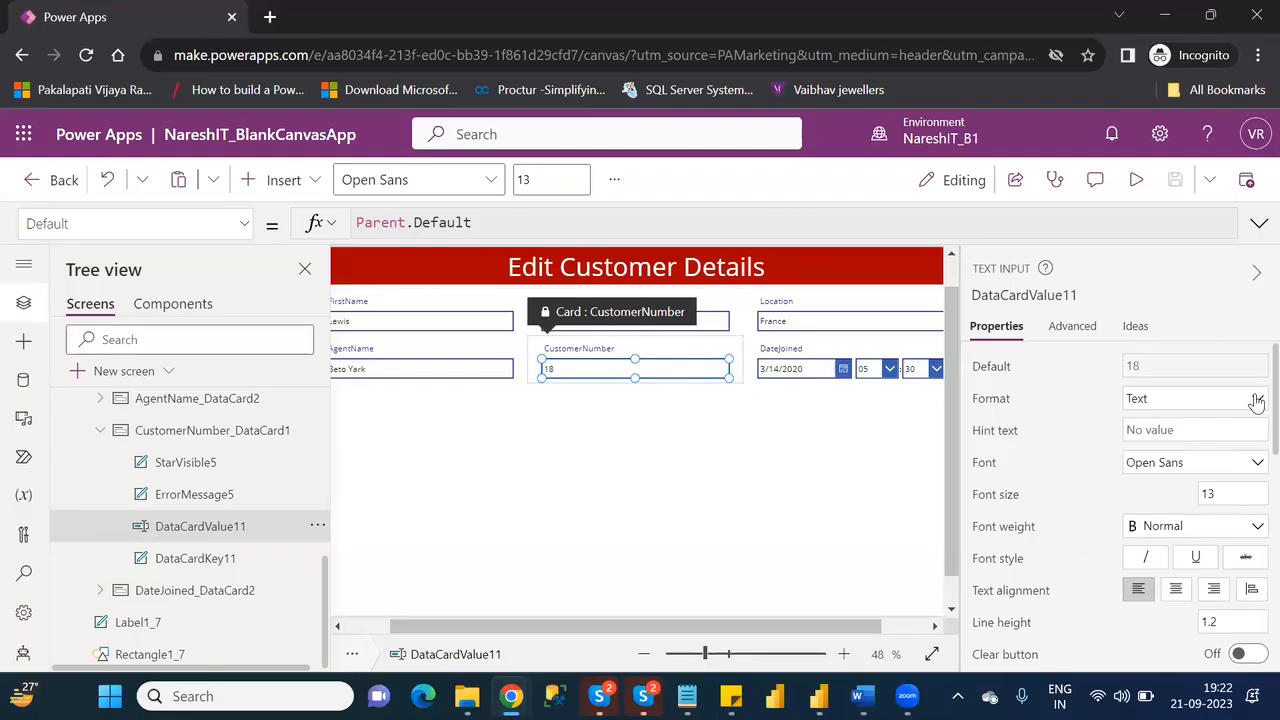
Step: Unlock the CustomerNumber data card so its advanced properties can be changed
left_click(1085, 340)
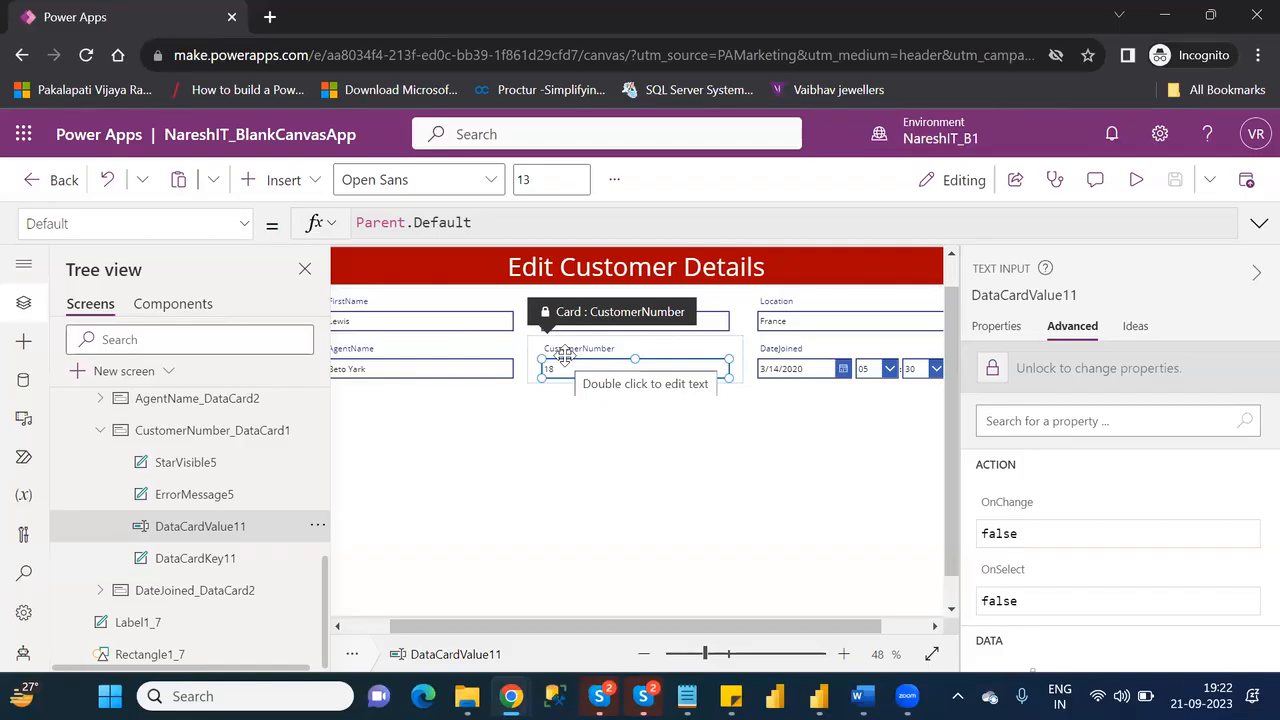
left_click(190, 428)
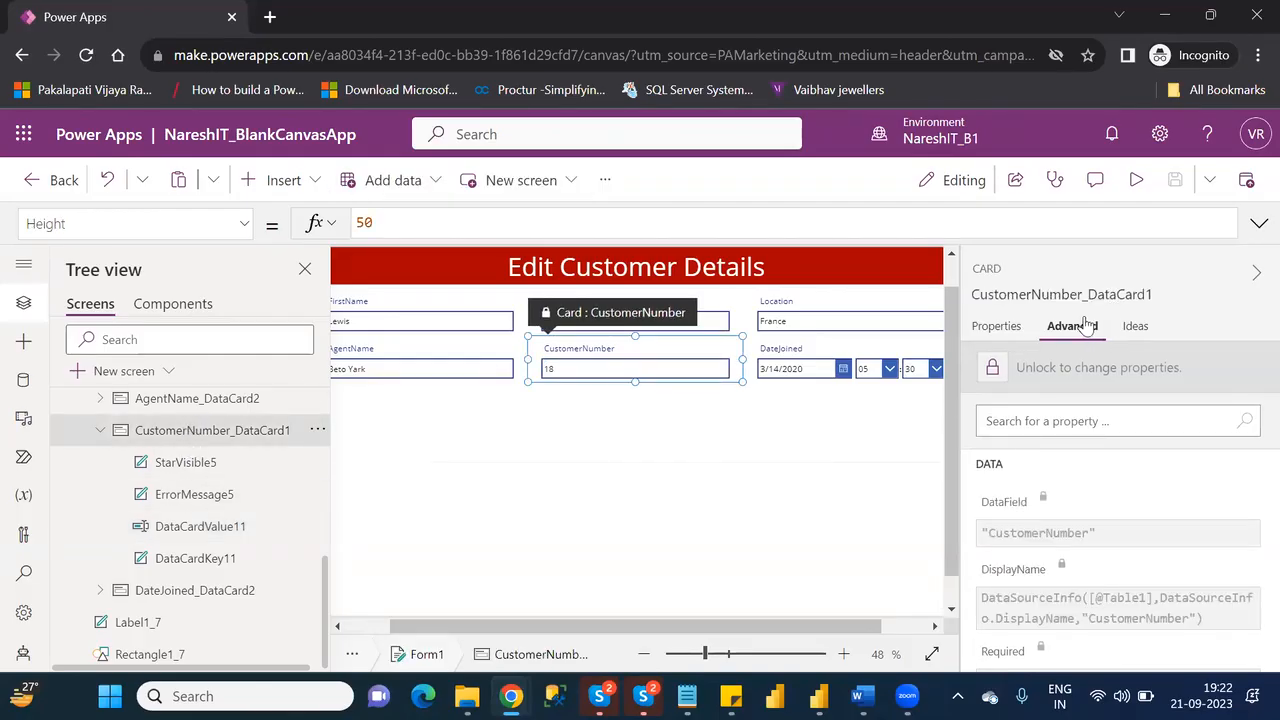
left_click(1035, 372)
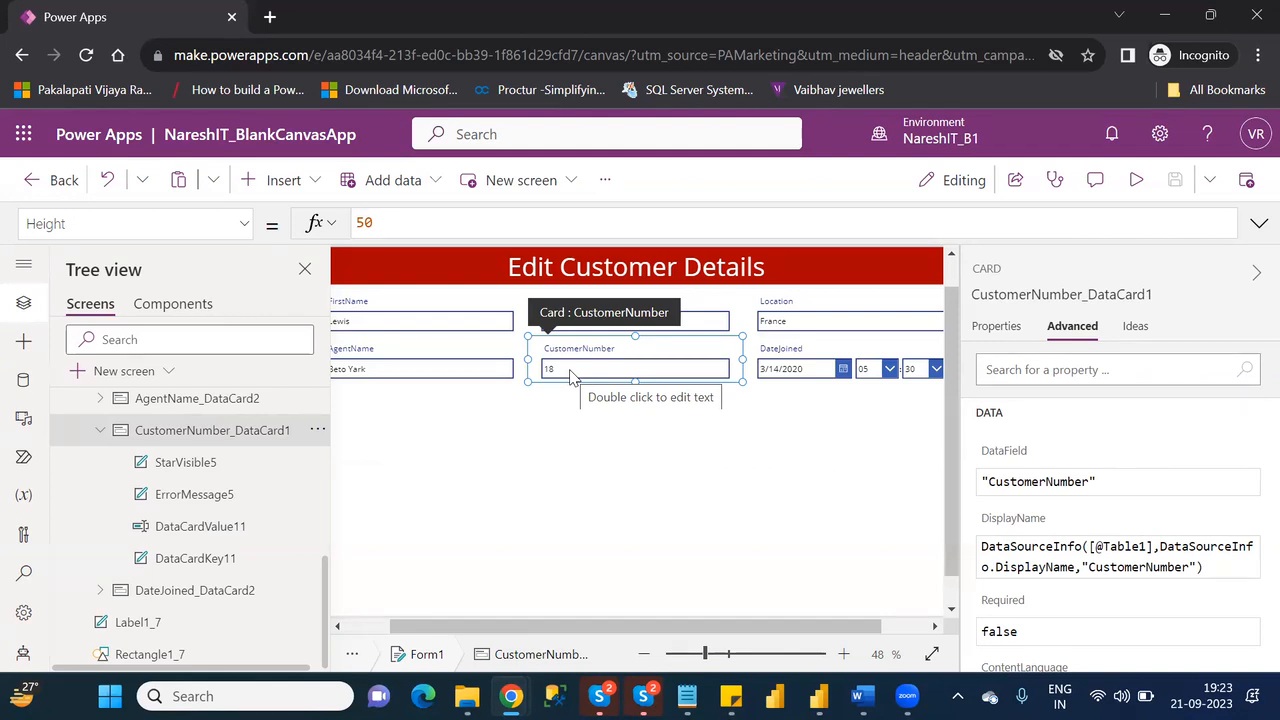
Step: Set the DisplayMode of DataCardValue11, the CustomerNumber card's text input, to DisplayMode.View
left_click(226, 533)
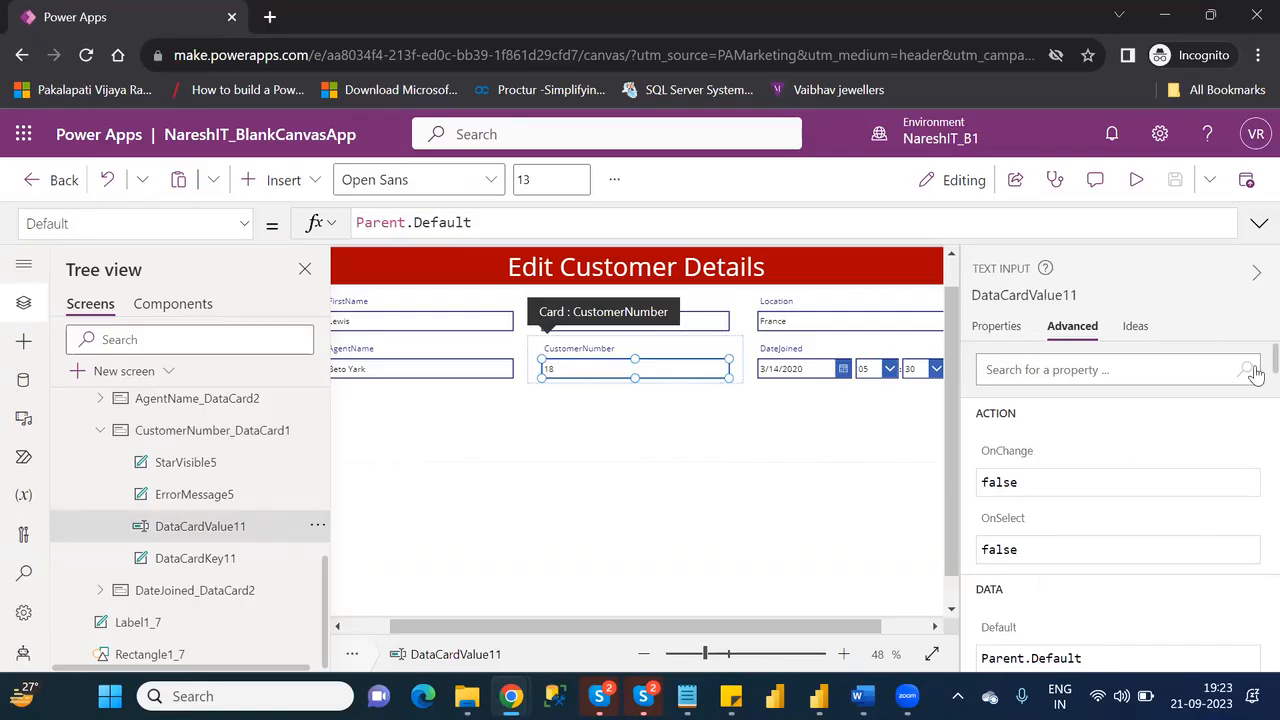
scroll(1255, 383, "down", 5)
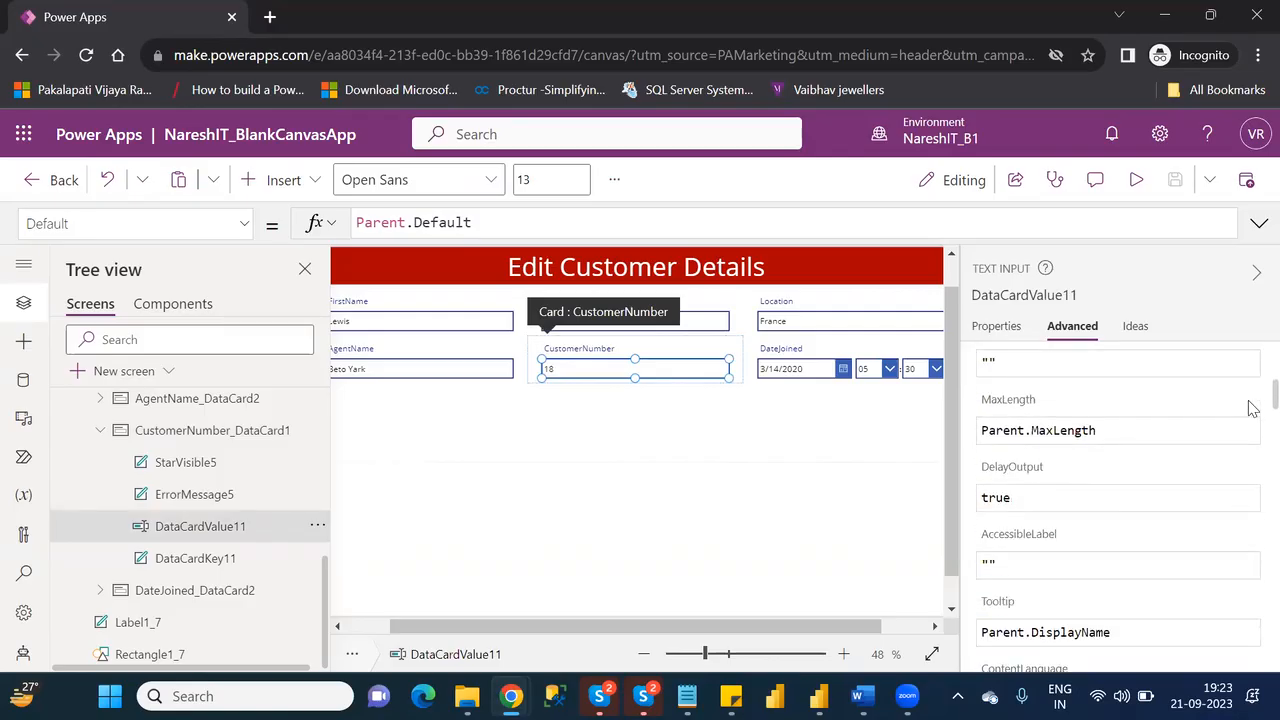
scroll(1249, 408, "down", 15)
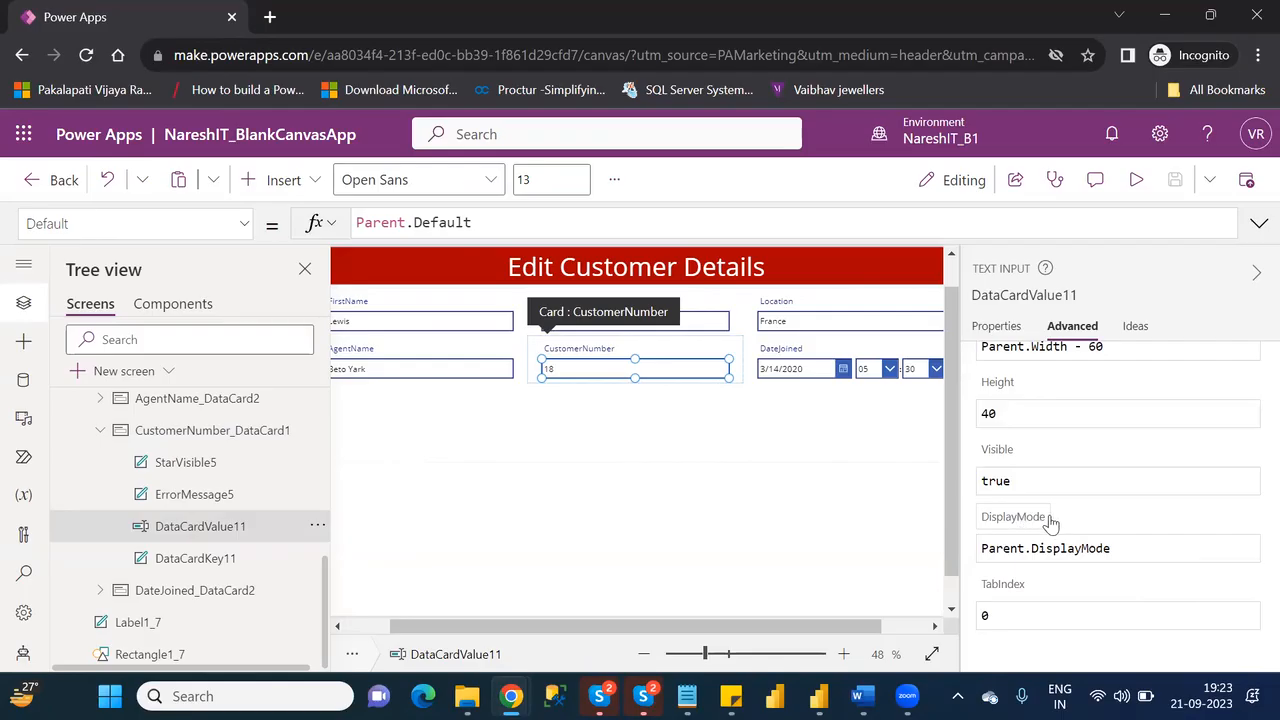
left_click(1127, 547)
key("BackSpace")
key("BackSpace")
key("BackSpace")
key("BackSpace")
key("BackSpace")
key("BackSpace")
key("BackSpace")
key("BackSpace")
key("BackSpace")
key("BackSpace")
key("BackSpace")
key("BackSpace")
key("BackSpace")
key("BackSpace")
key("BackSpace")
key("BackSpace")
key("BackSpace")
key("BackSpace")
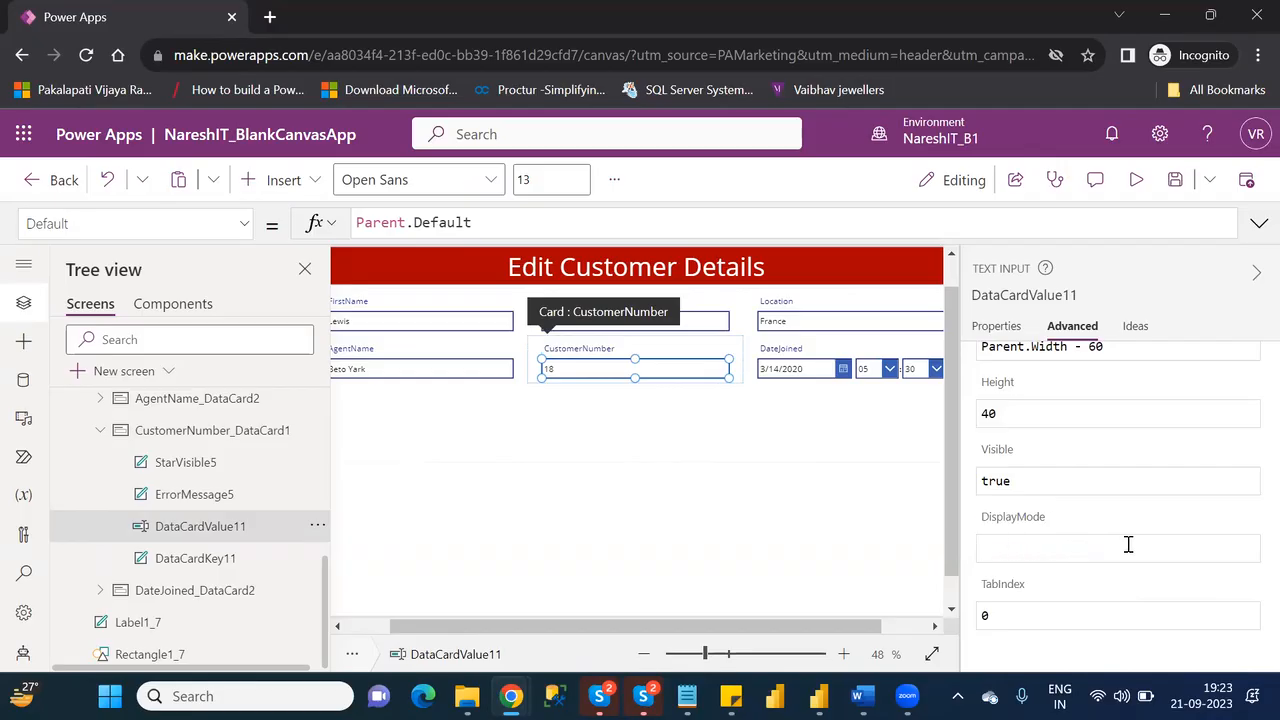
type("vie")
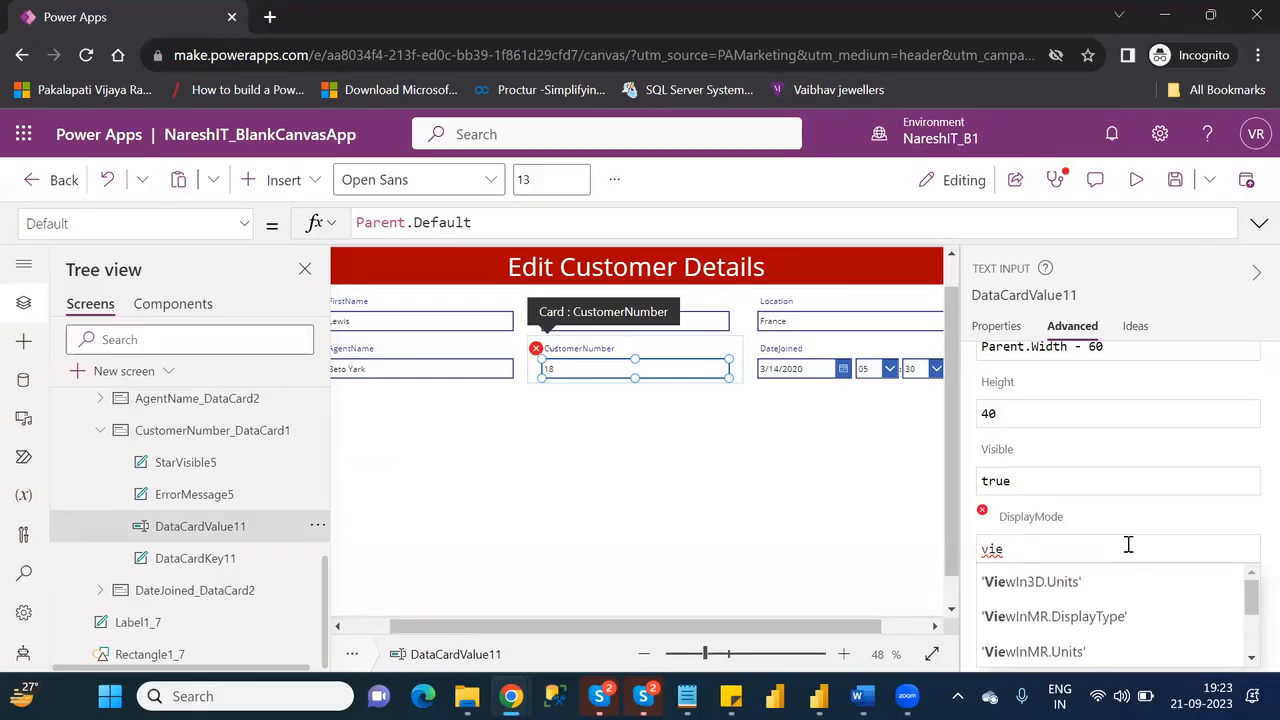
type("e")
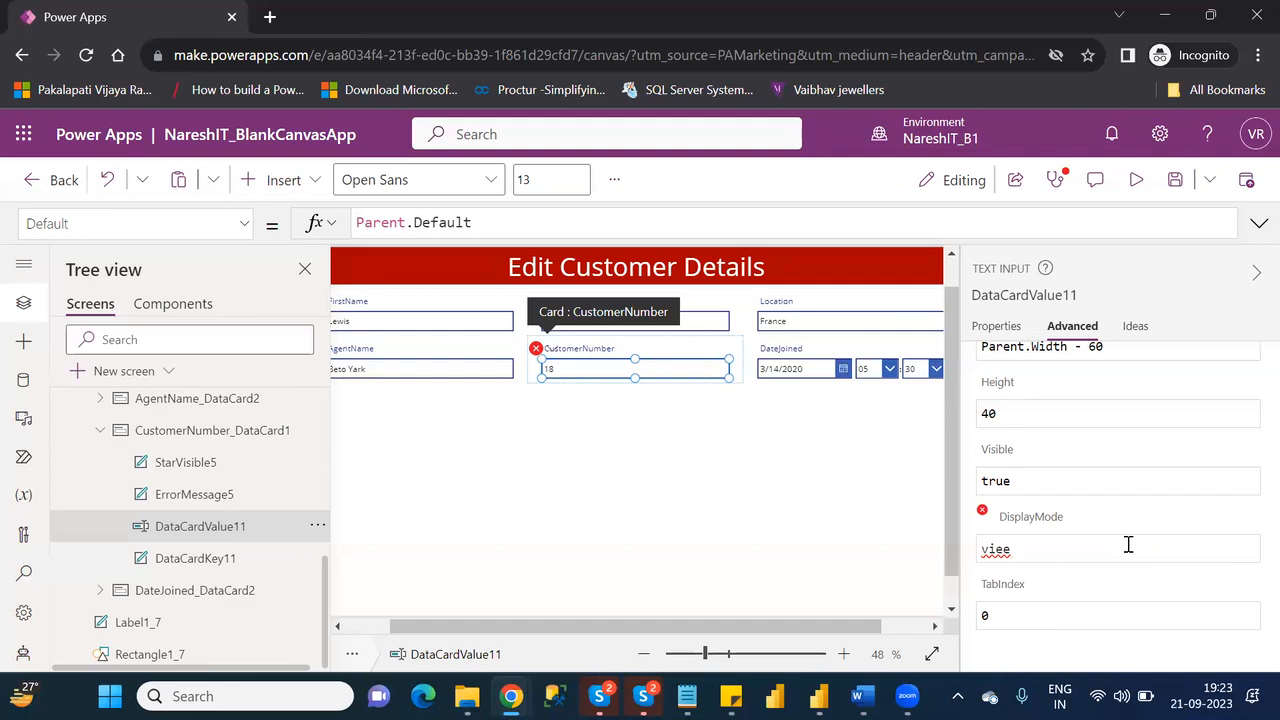
key("BackSpace")
type("w")
key("BackSpace")
key("BackSpace")
key("BackSpace")
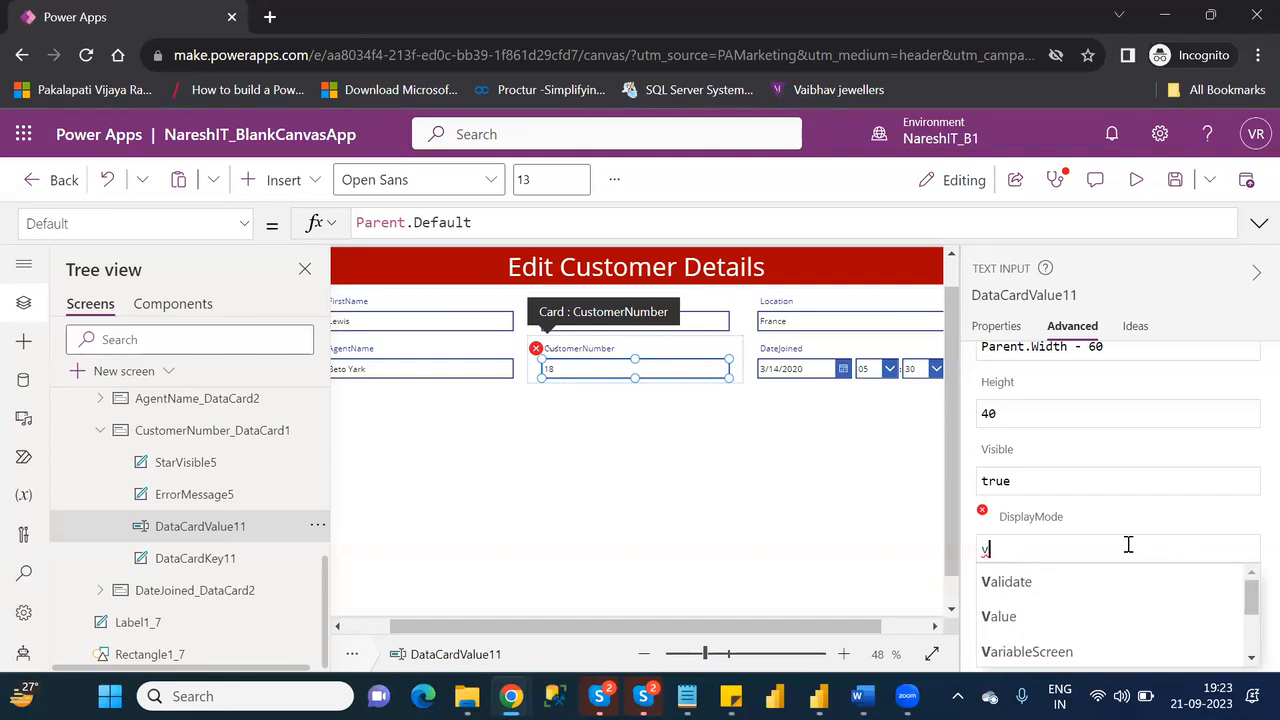
key("BackSpace")
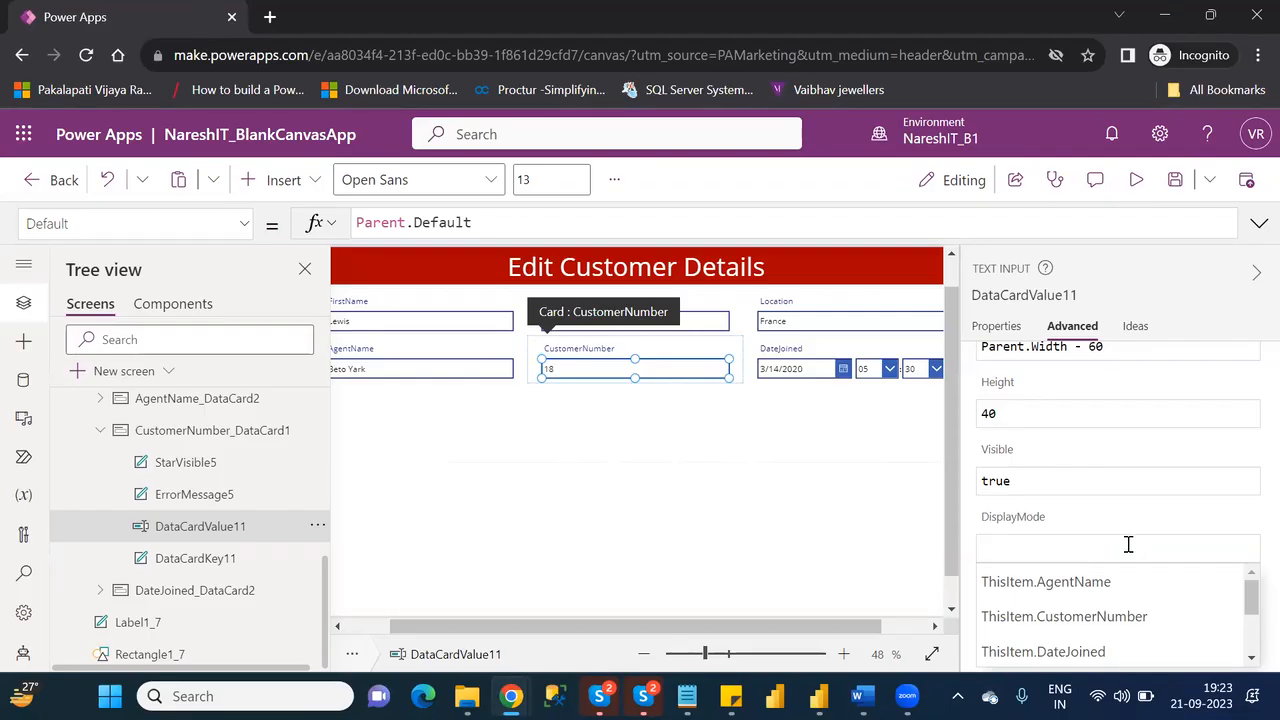
type("view")
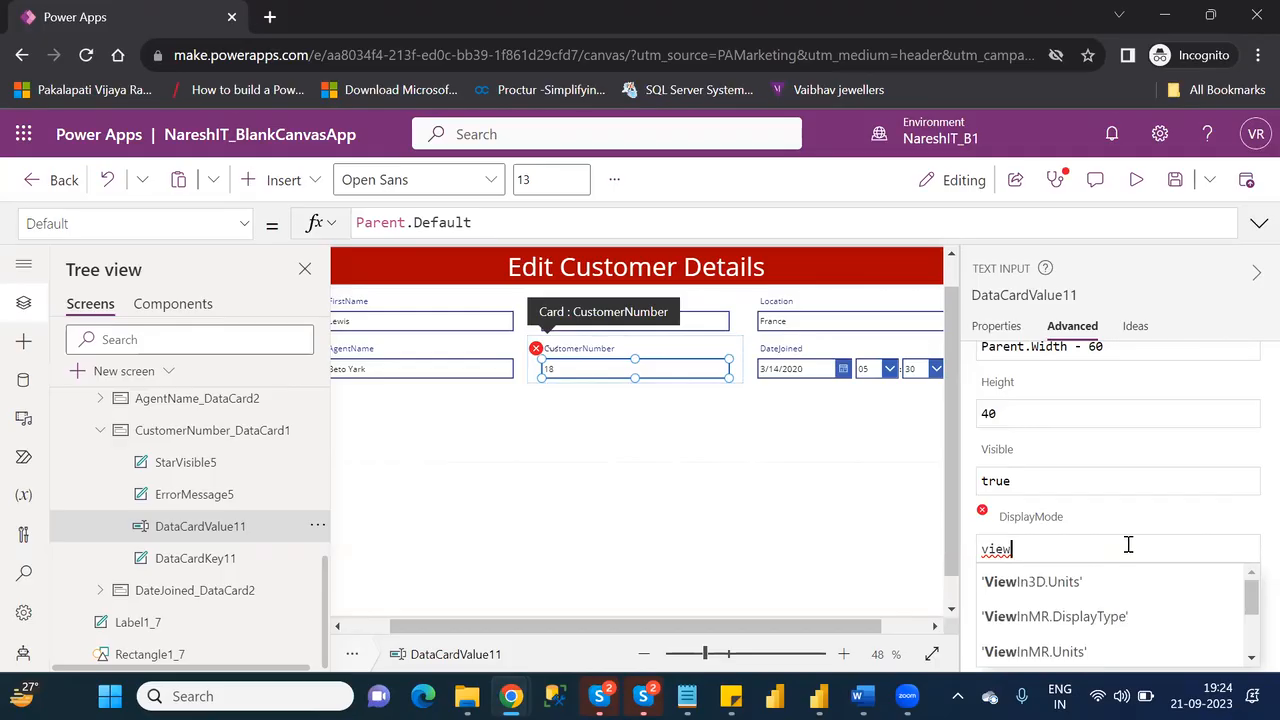
key("Down")
key("Down")
key("Down")
key("Down")
key("Down")
key("Down")
key("Down")
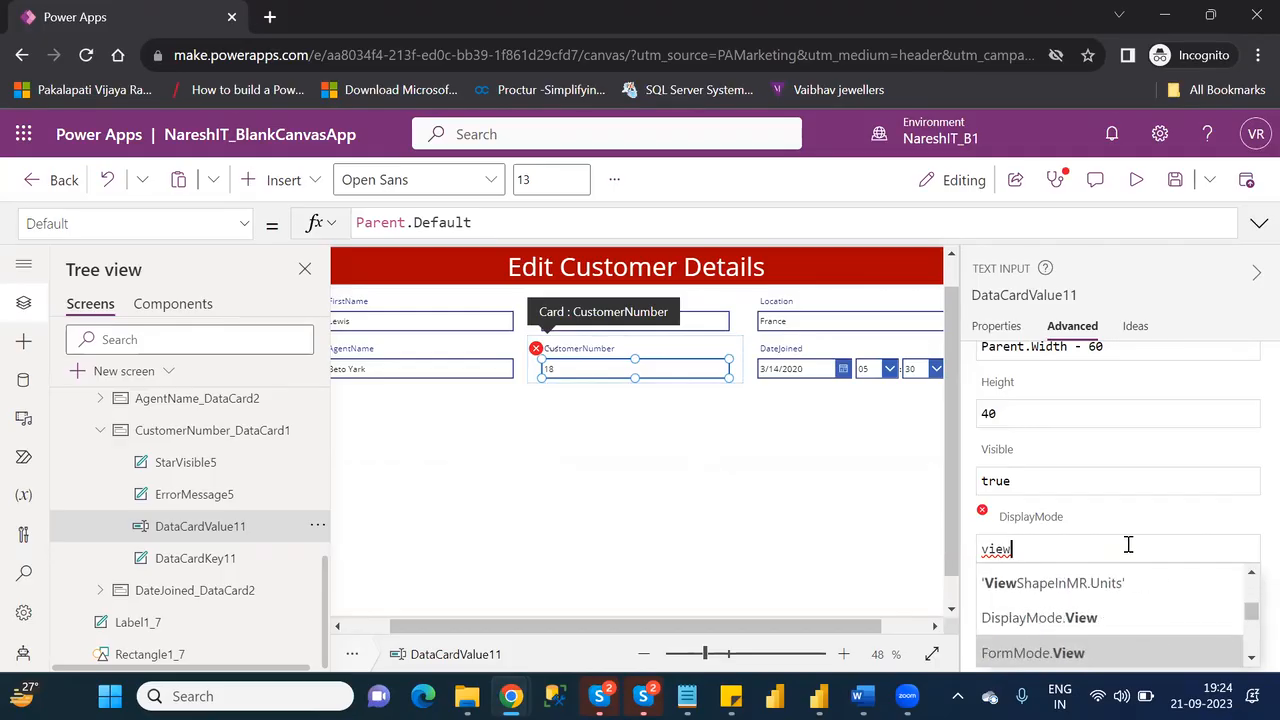
key("Up")
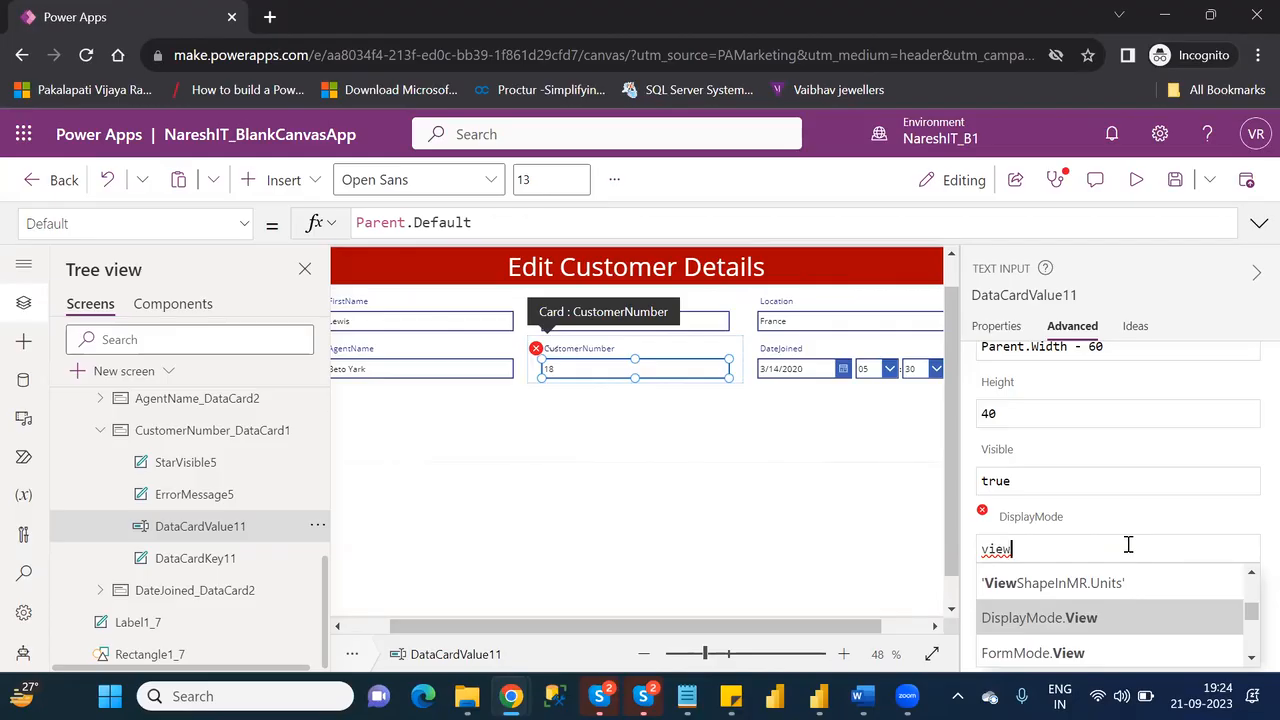
key("Tab")
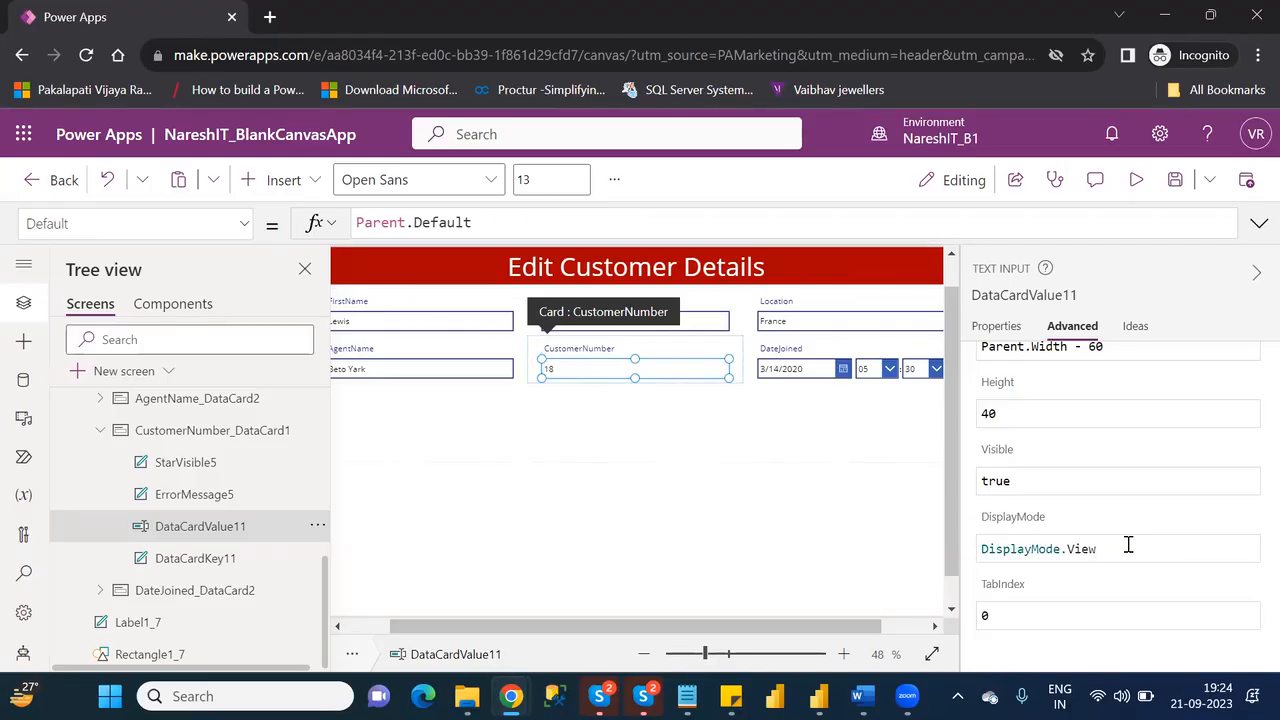
left_click(765, 532)
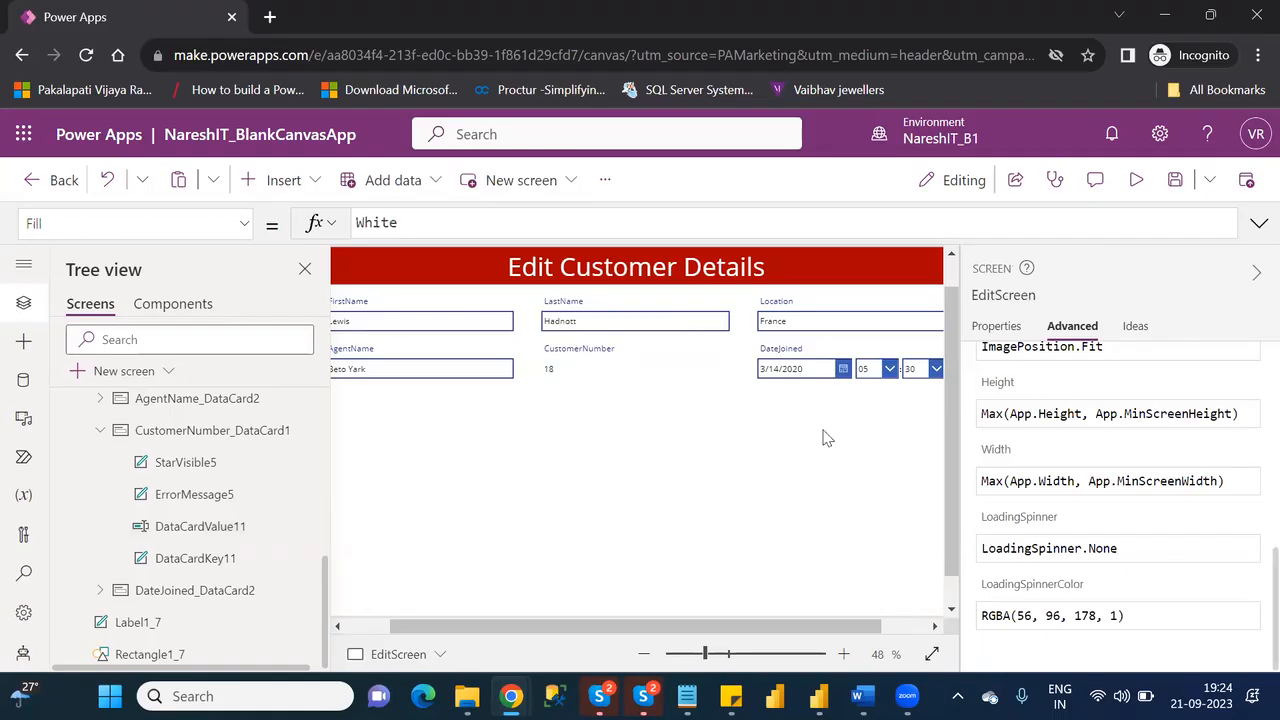
Step: Preview EditScreen to check how the CustomerNumber field behaves, exit the preview and dismiss the tip
left_click(1135, 182)
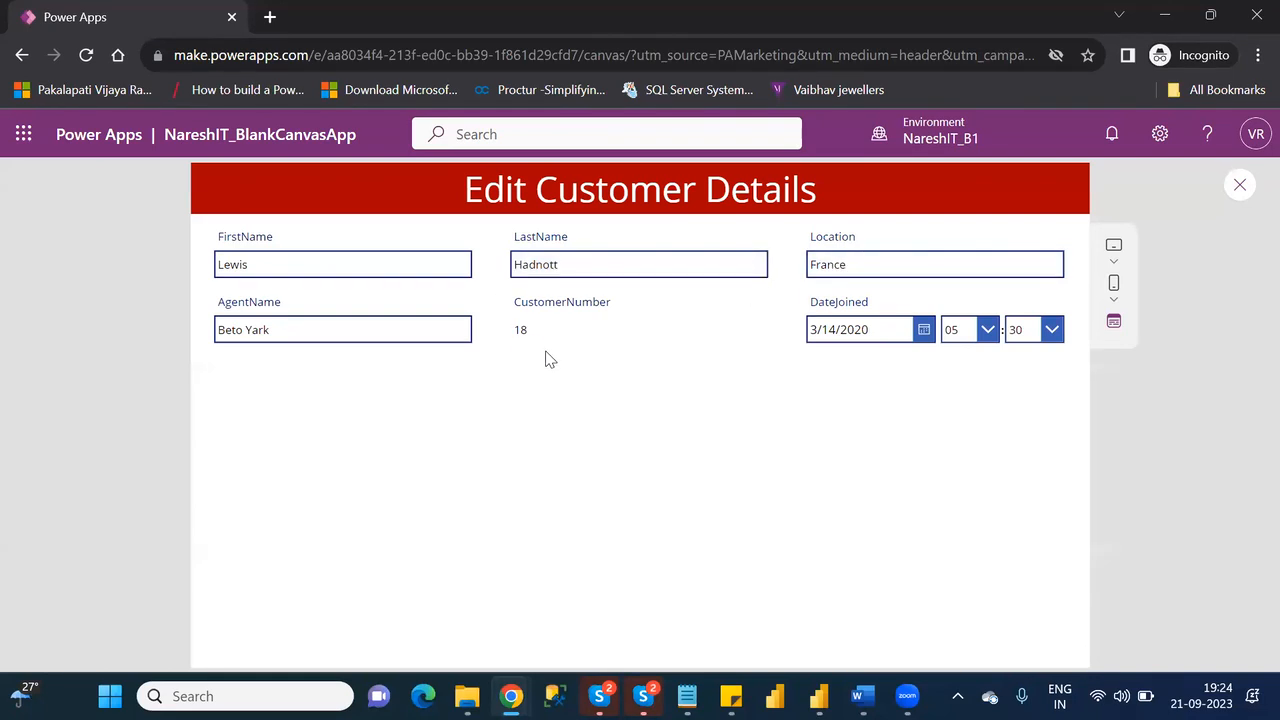
left_click(1241, 183)
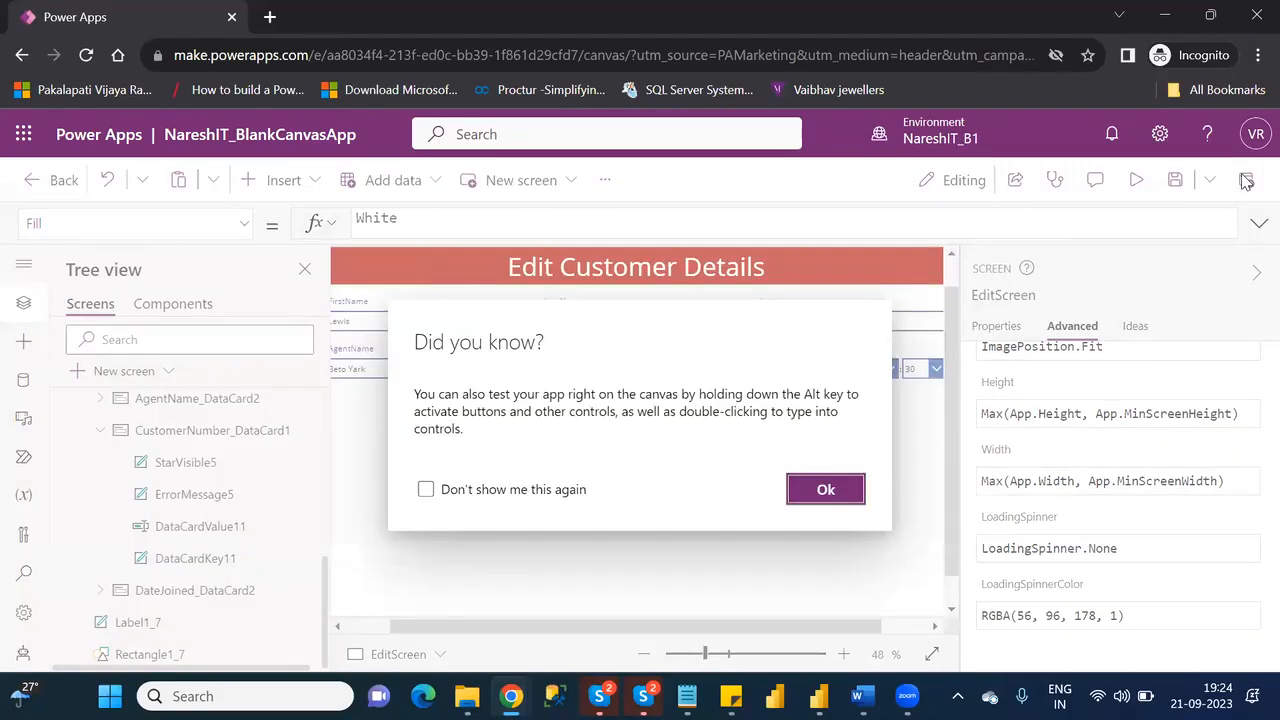
left_click(845, 492)
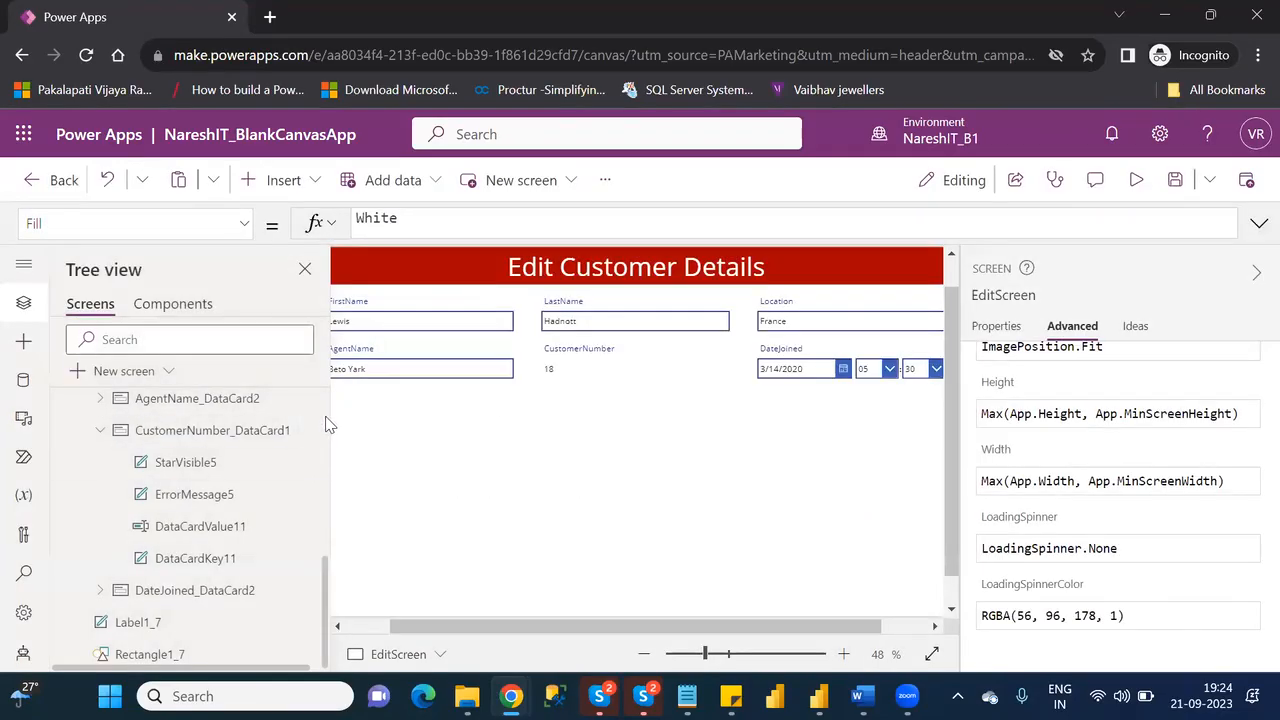
Step: Select Form1 under EditScreen and review the formula of its Item property
scroll(325, 425, "up", 10)
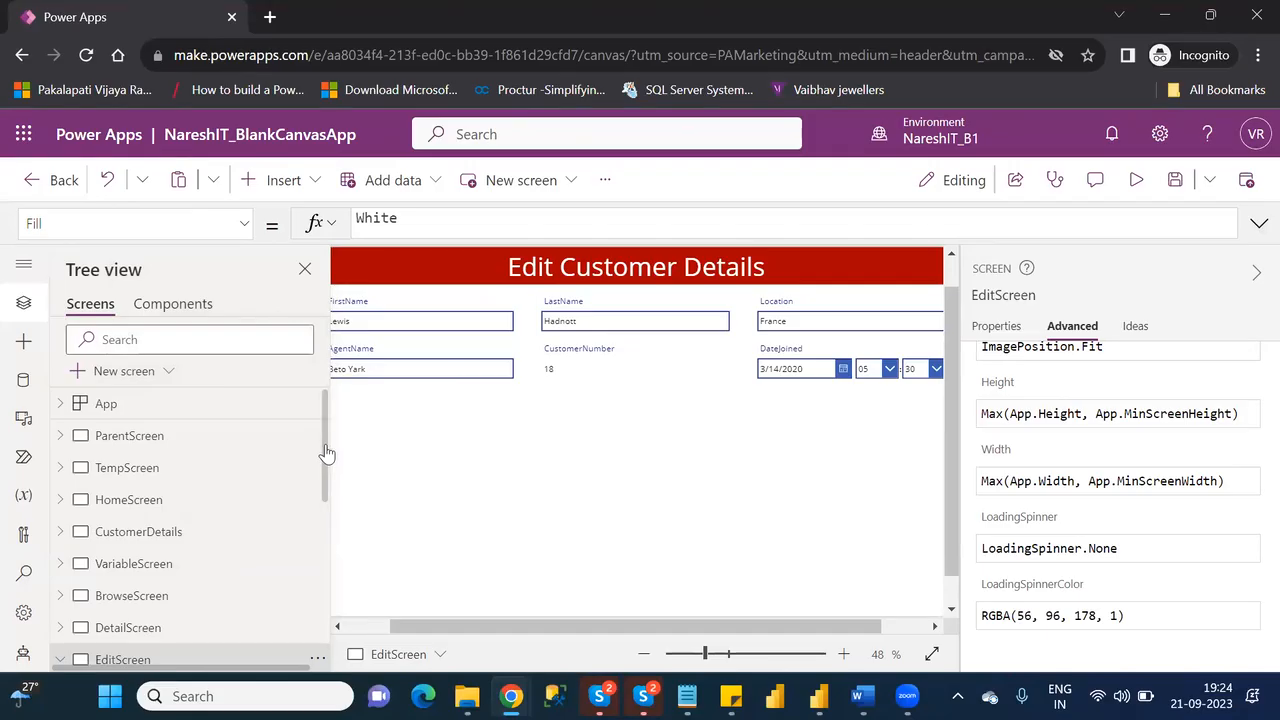
left_click_drag(325, 452, 325, 512)
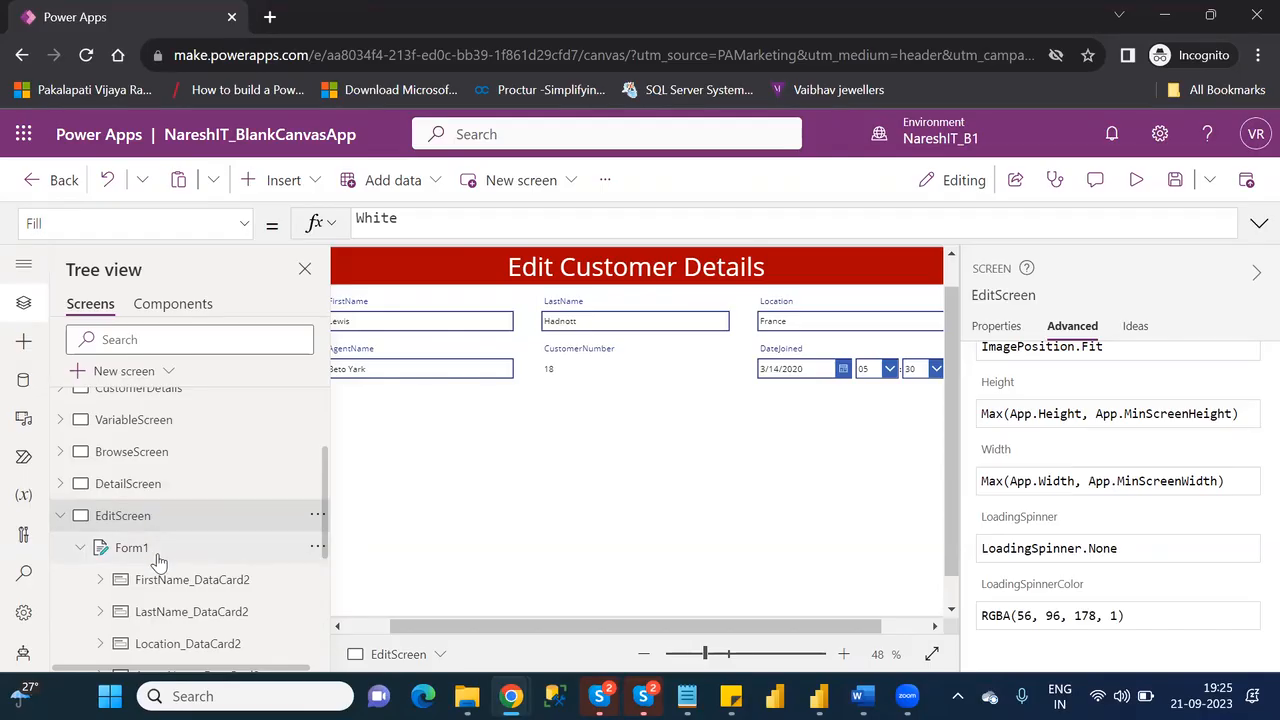
left_click(131, 548)
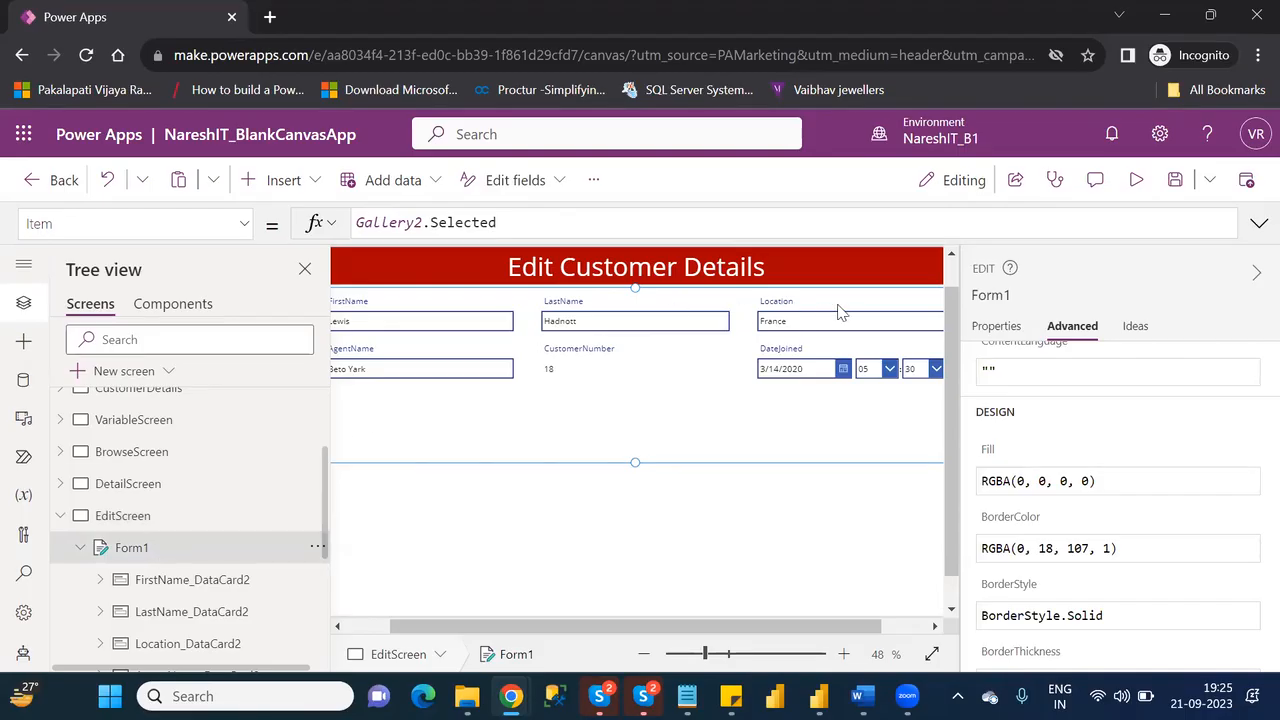
left_click(1253, 274)
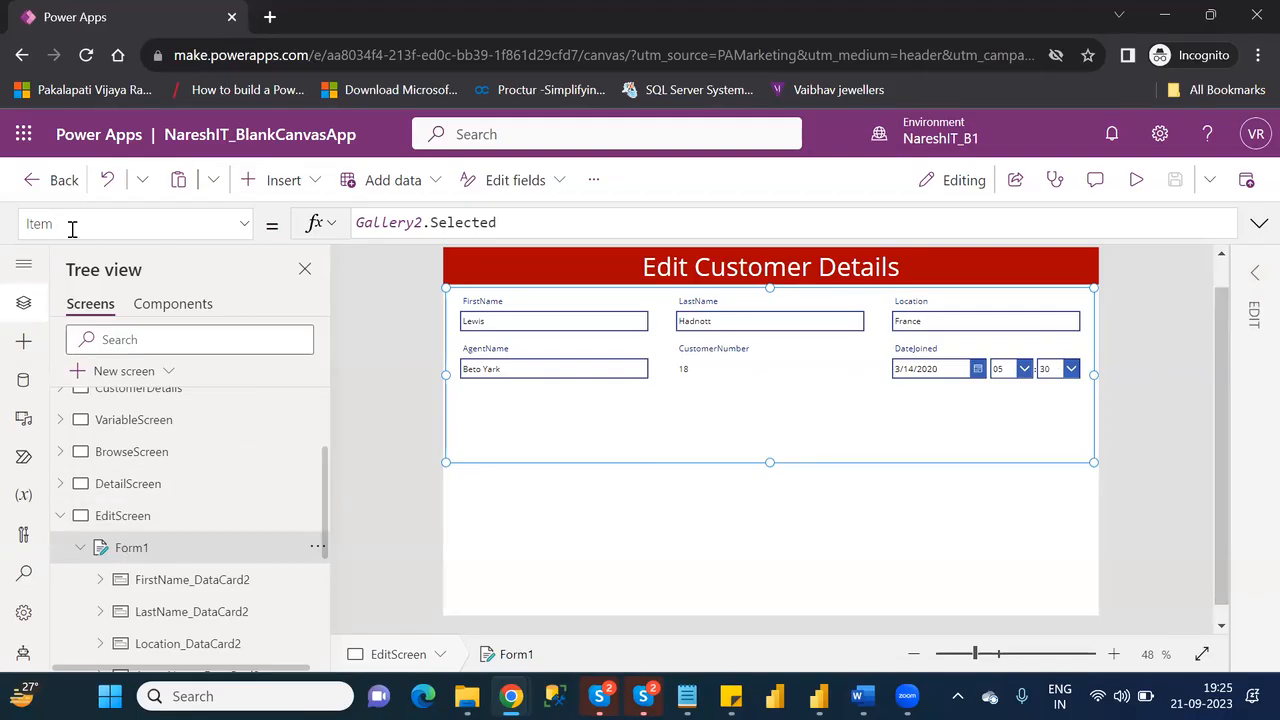
left_click(522, 224)
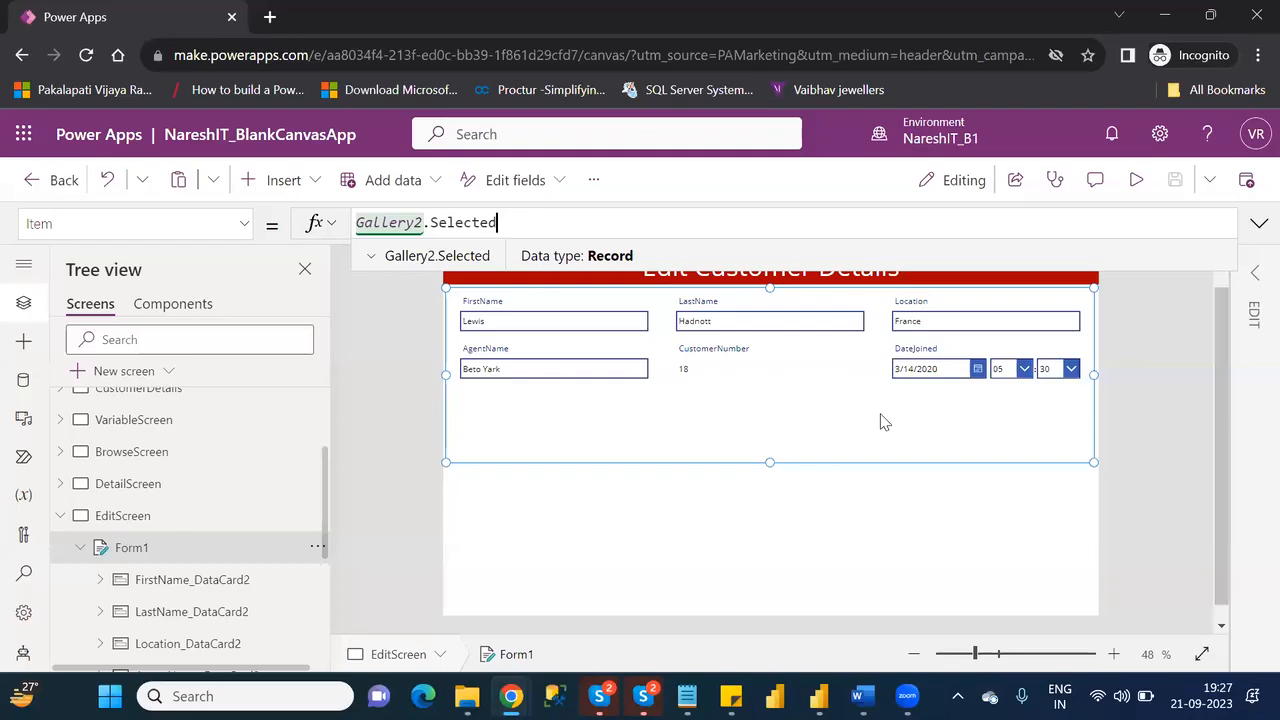
Step: Compare the lock state of the FirstName card's advanced properties with that of the CustomerNumber card
left_click(218, 581)
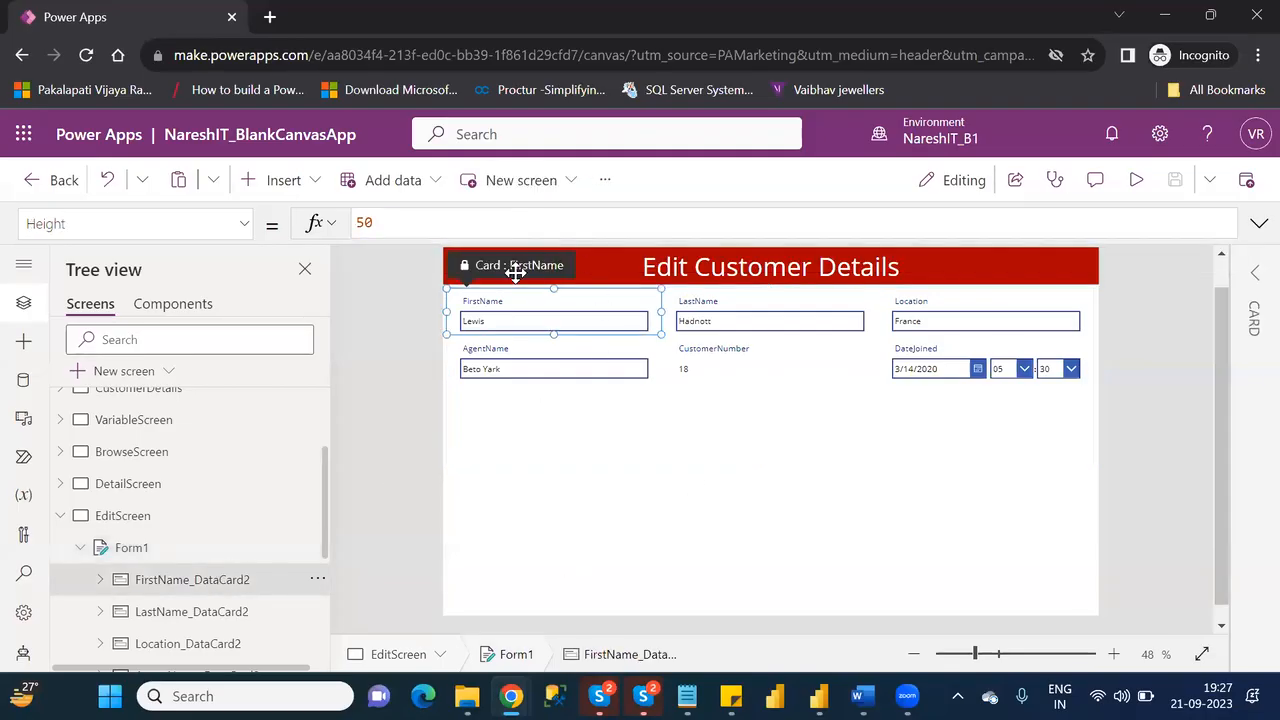
left_click(1256, 274)
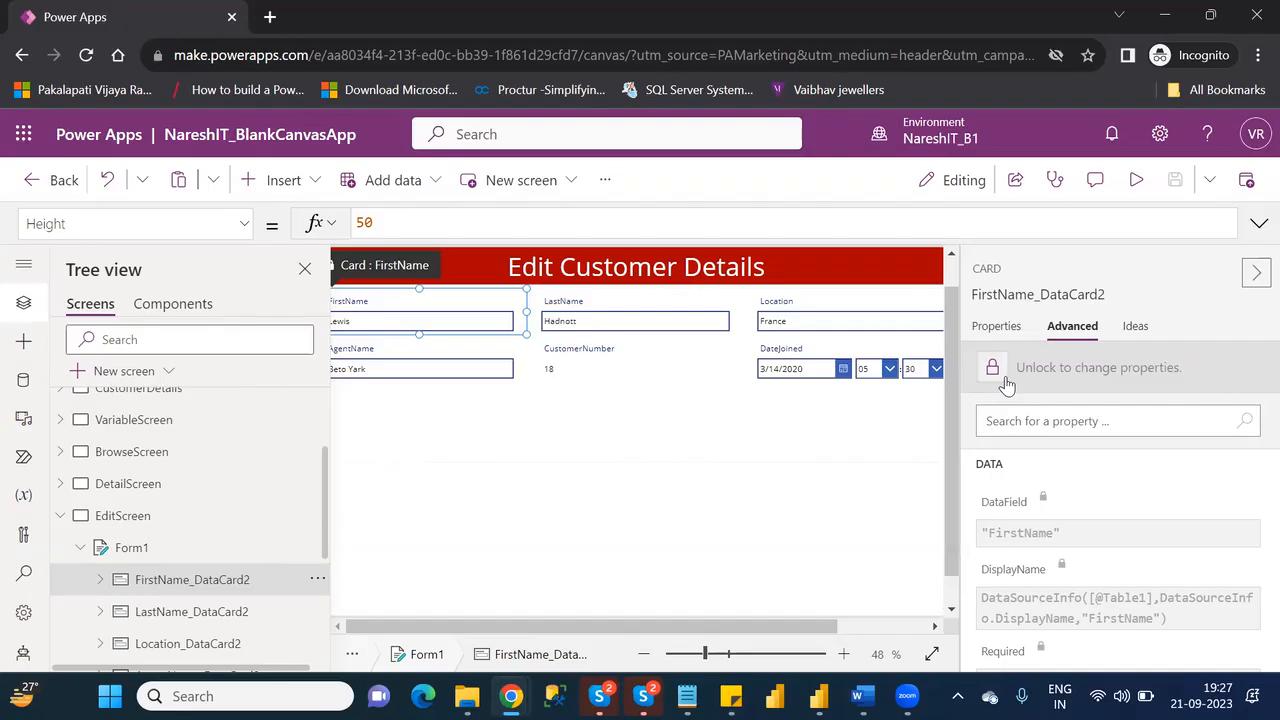
left_click(605, 375)
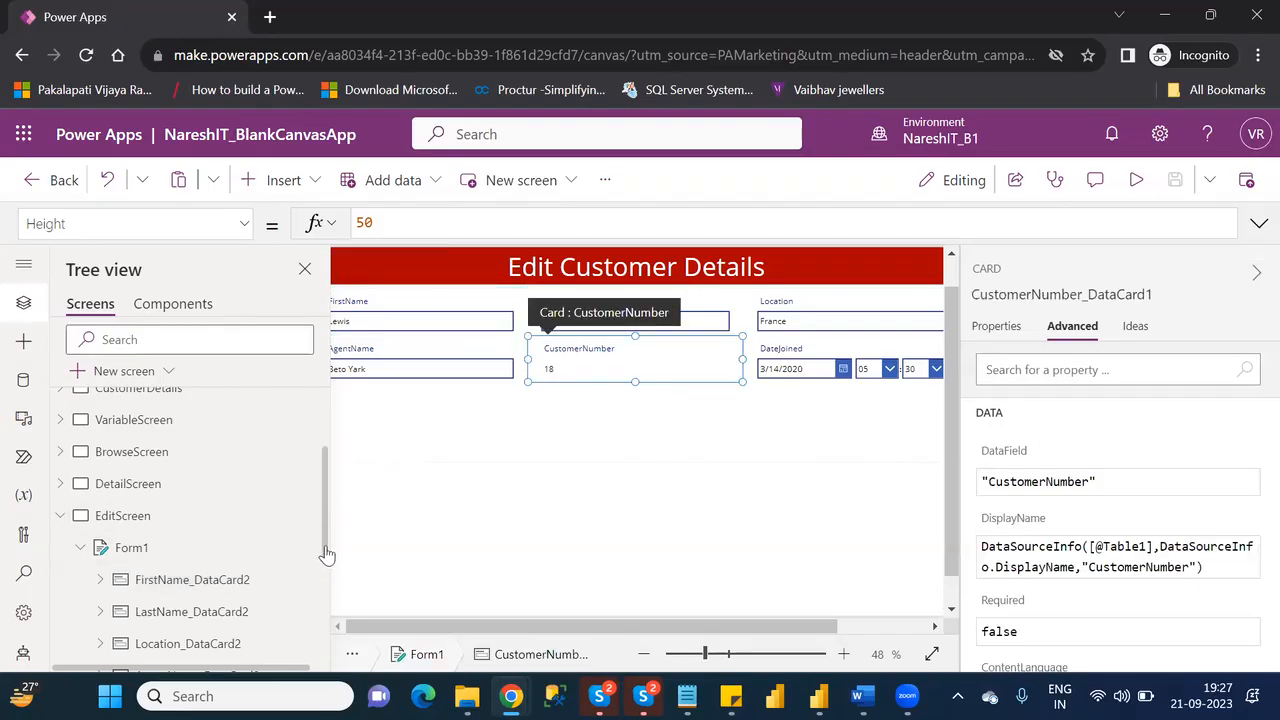
Step: Change the DisplayMode of DataCardValue11 in the CustomerNumber card to DisplayMode.Disabled
left_click_drag(325, 547, 326, 622)
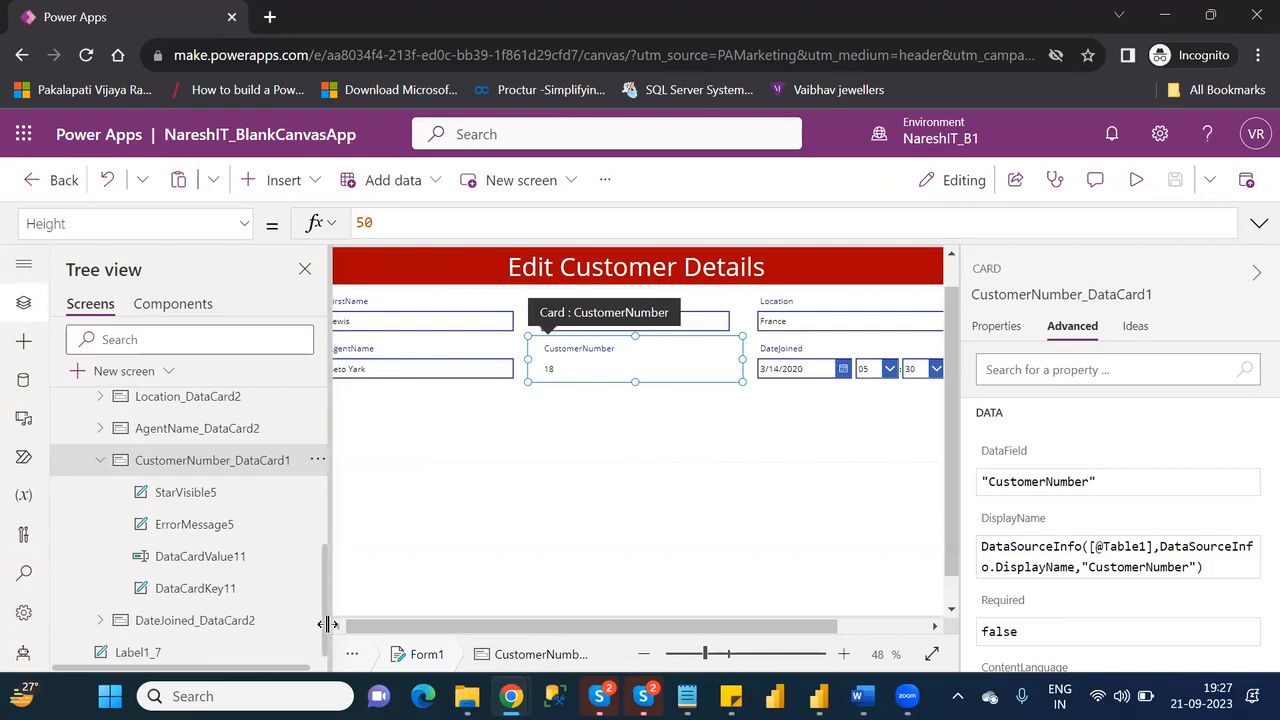
left_click(178, 560)
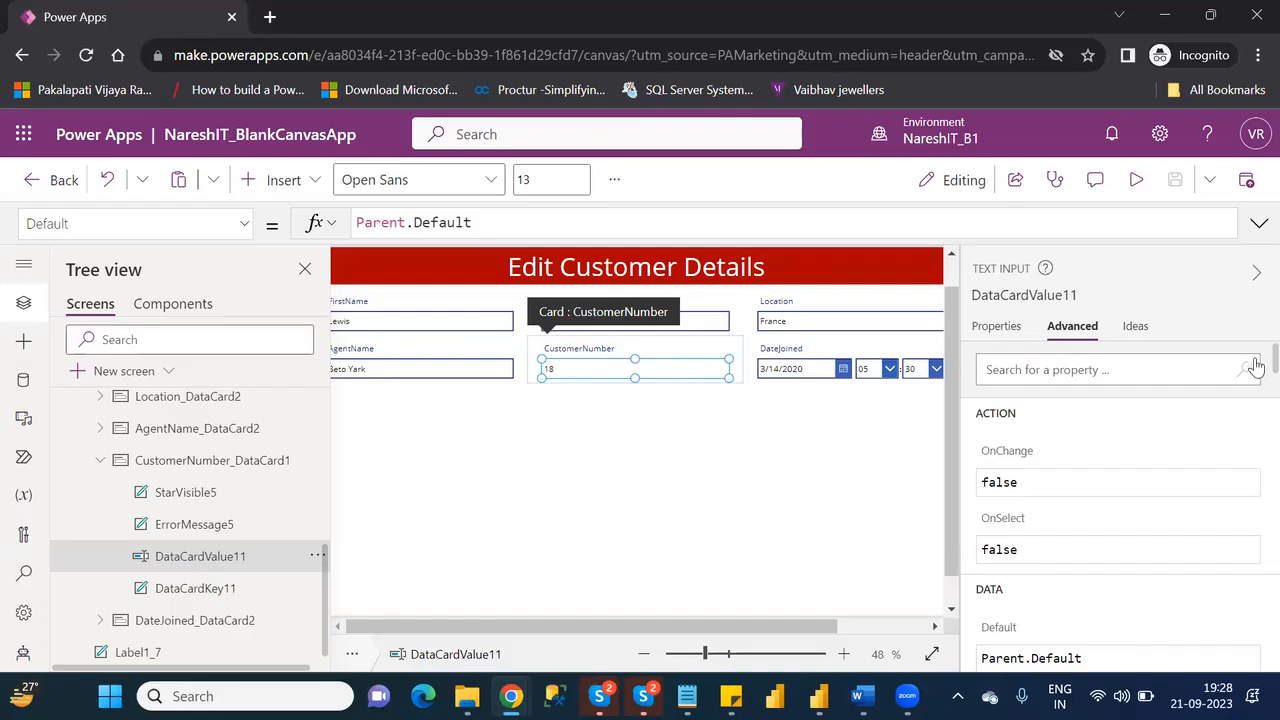
scroll(1252, 378, "down", 2)
scroll(1252, 378, "down", 10)
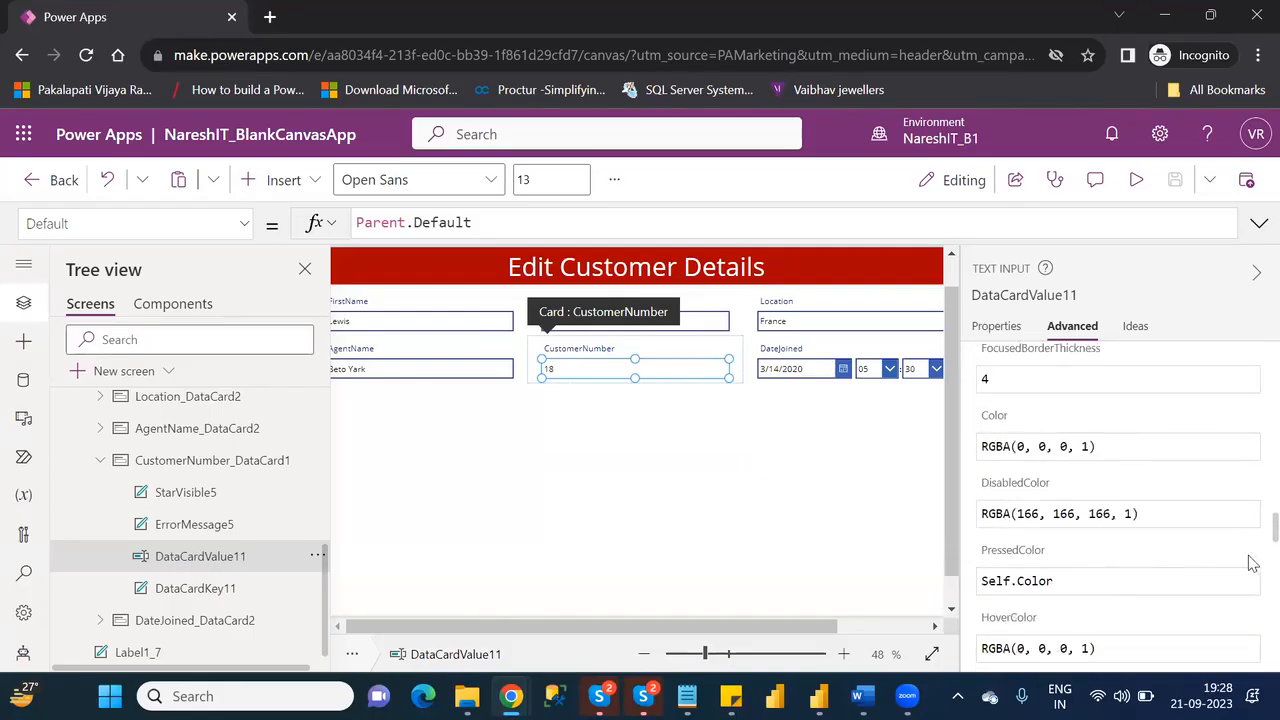
scroll(1252, 652, "down", 3)
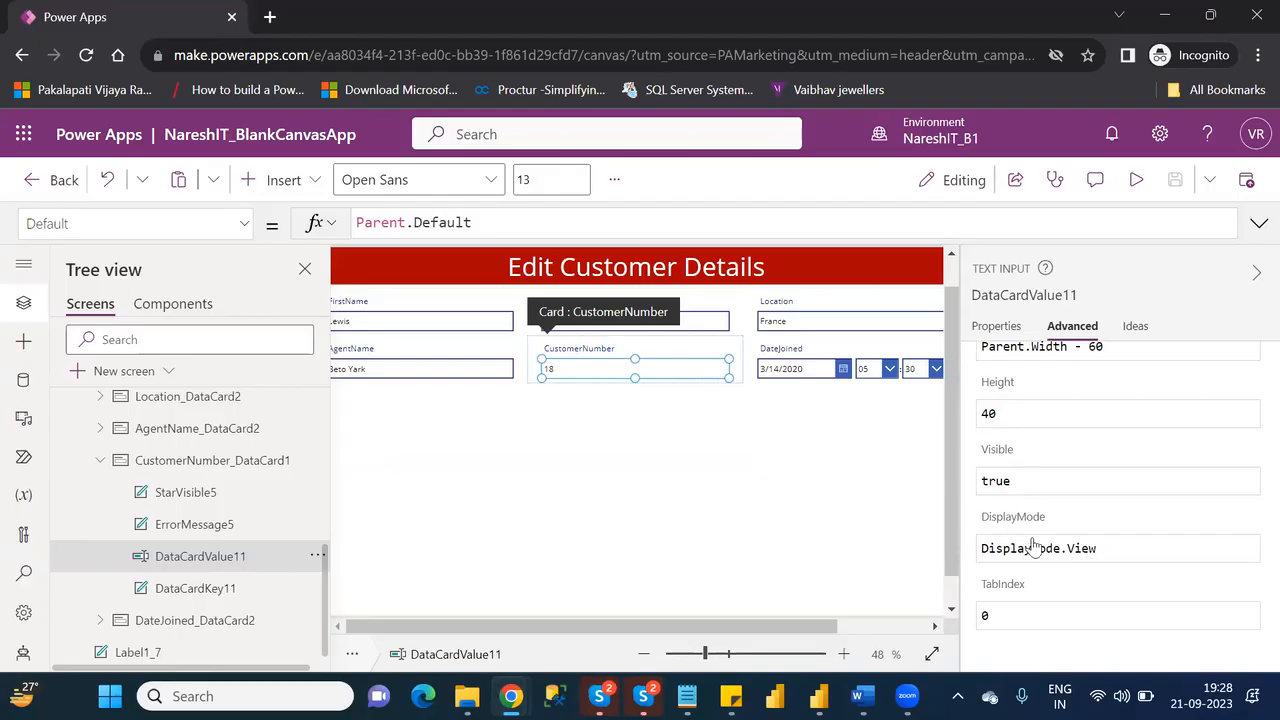
mouse_move(1045, 527)
left_click(1118, 550)
key("BackSpace")
key("BackSpace")
key("BackSpace")
key("BackSpace")
key("BackSpace")
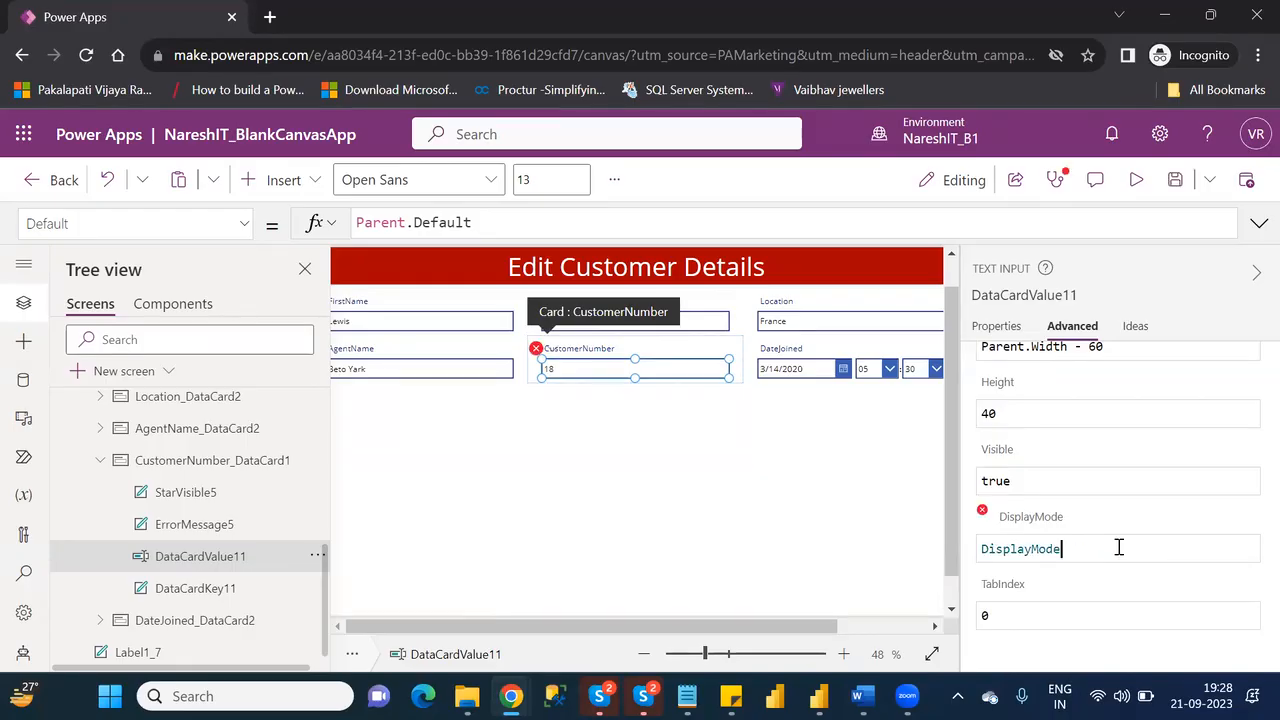
type(".")
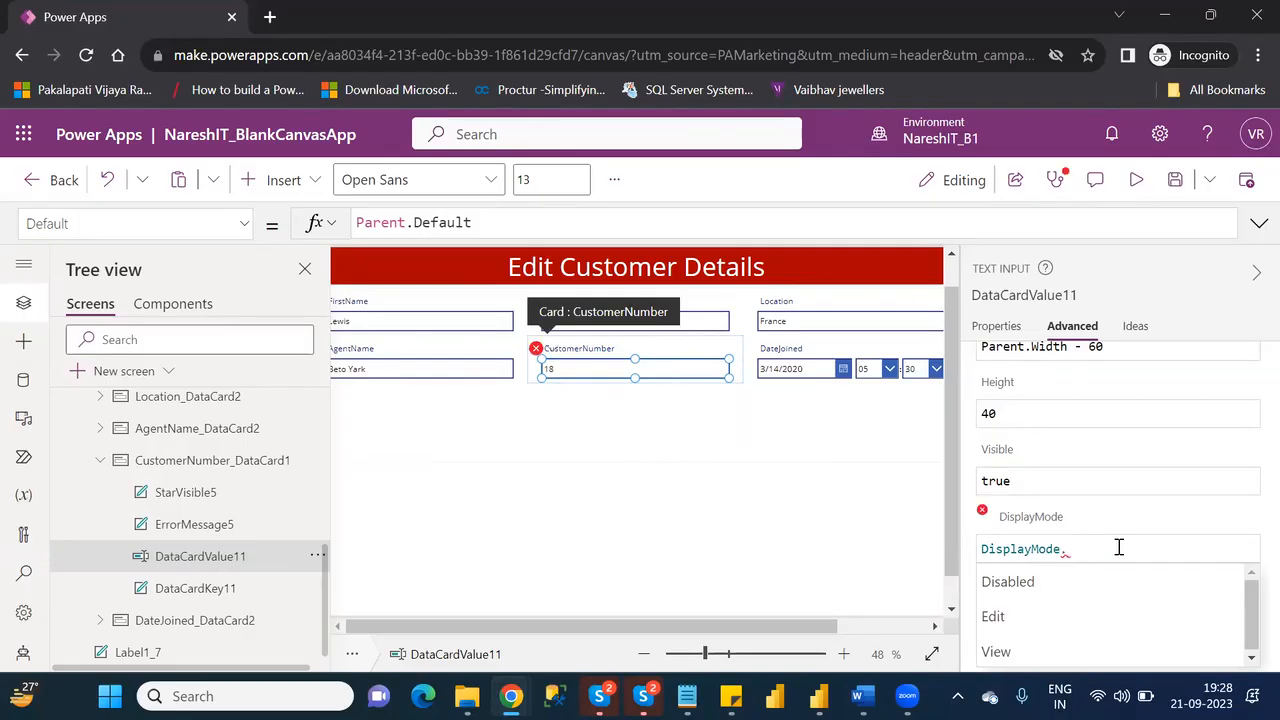
key("Down")
key("Down")
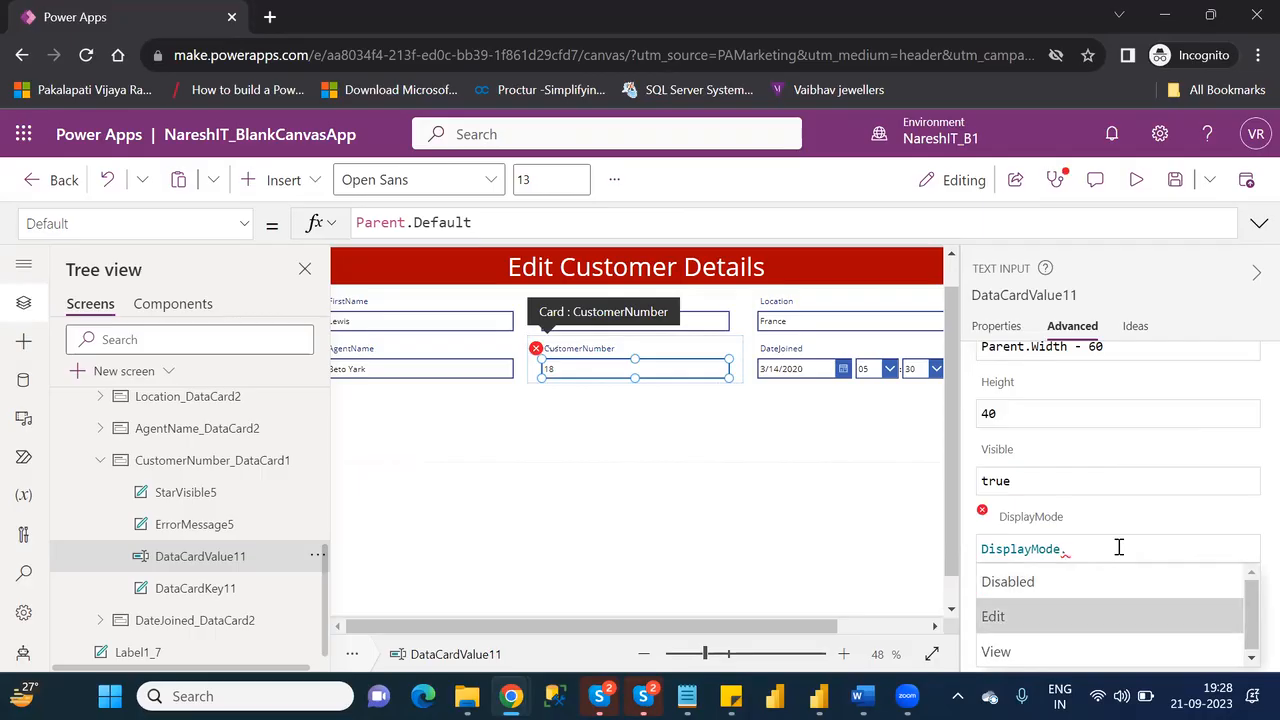
key("Up")
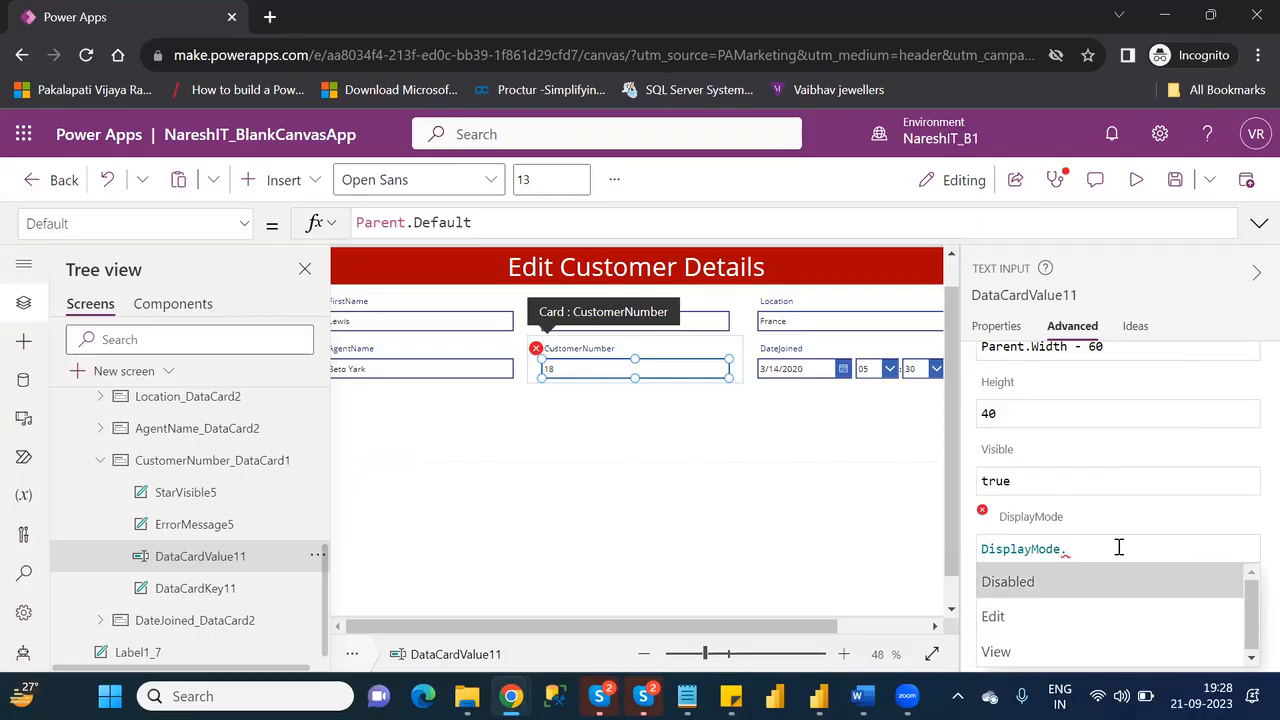
key("Return")
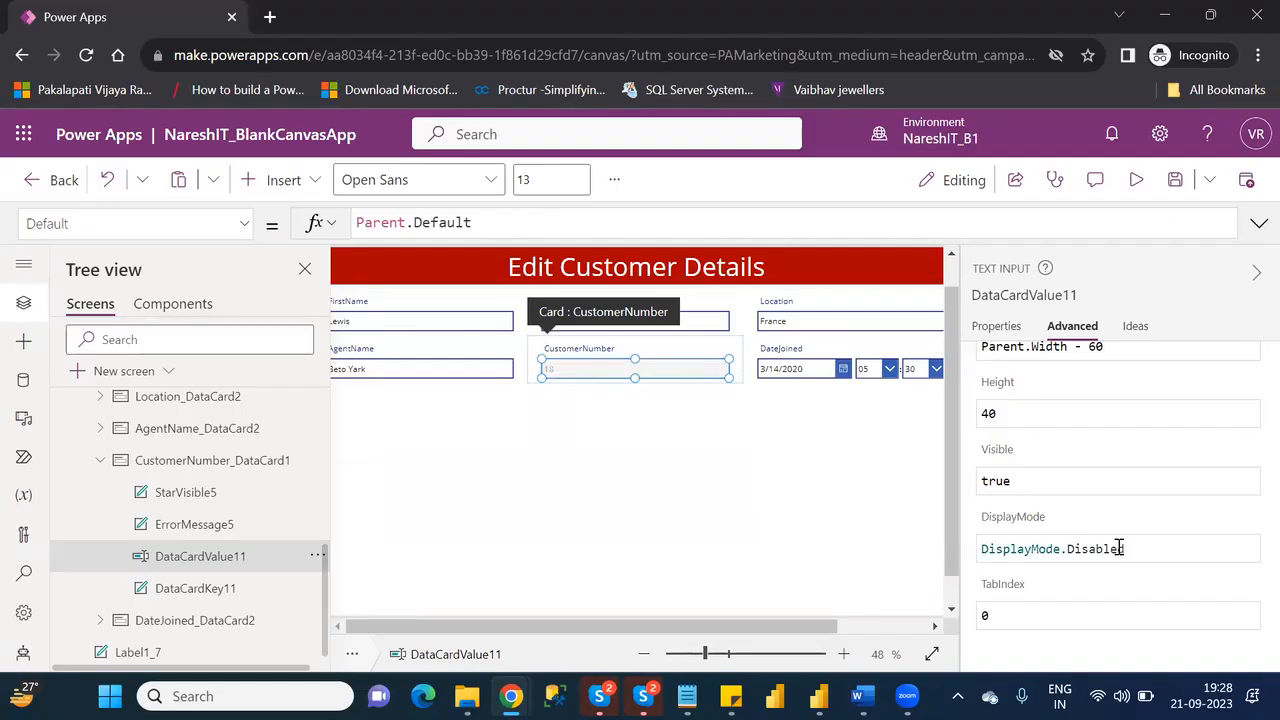
left_click(790, 533)
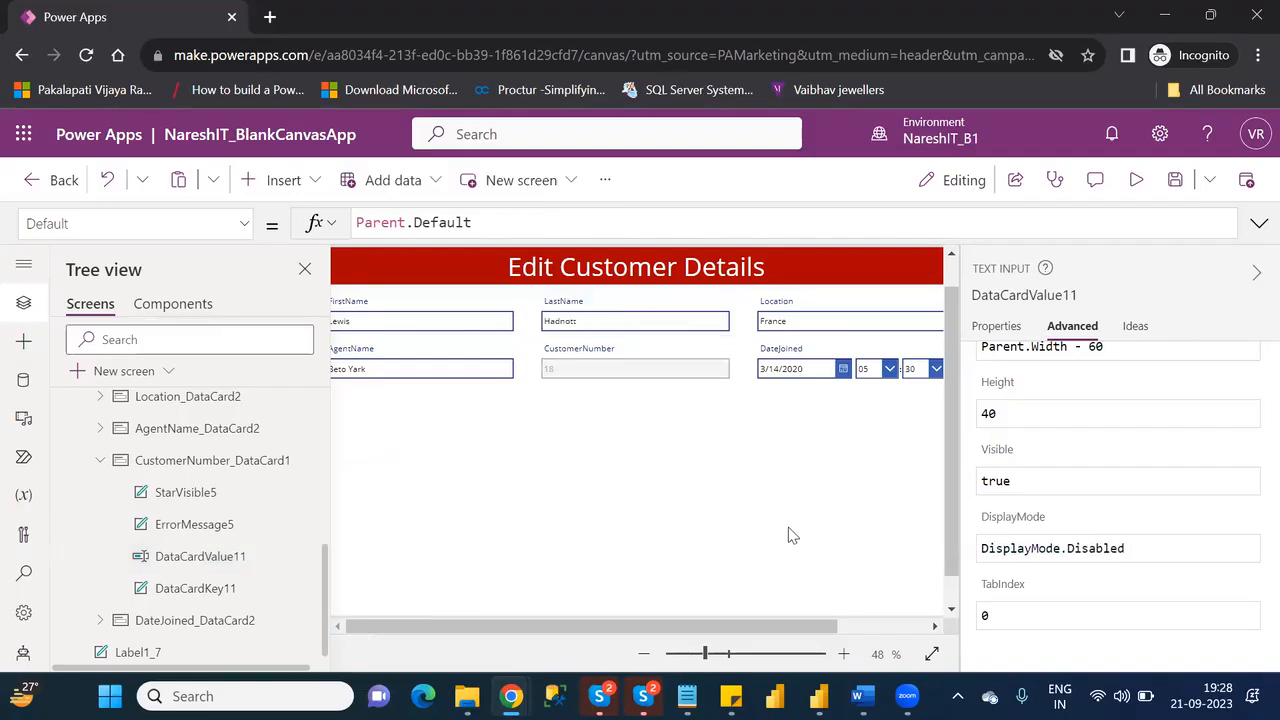
Step: Preview EditScreen to check the disabled CustomerNumber field, exit the preview and dismiss the tip
left_click(1136, 180)
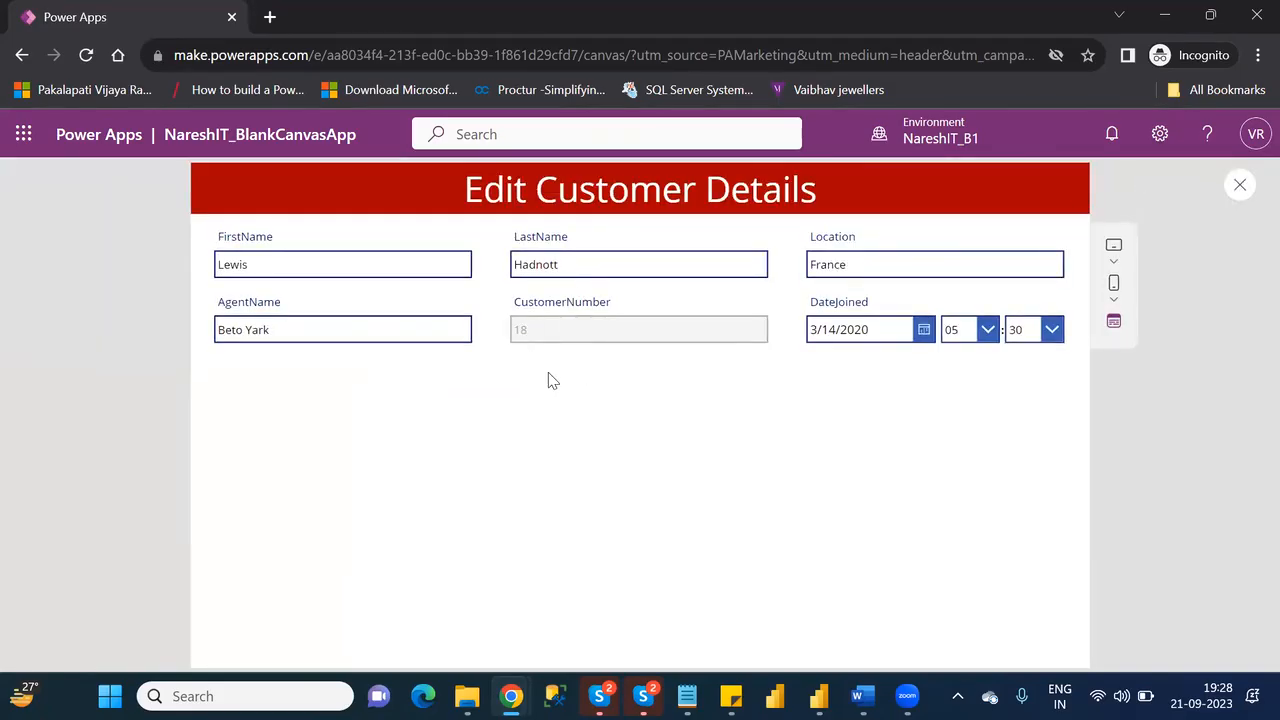
left_click(1241, 187)
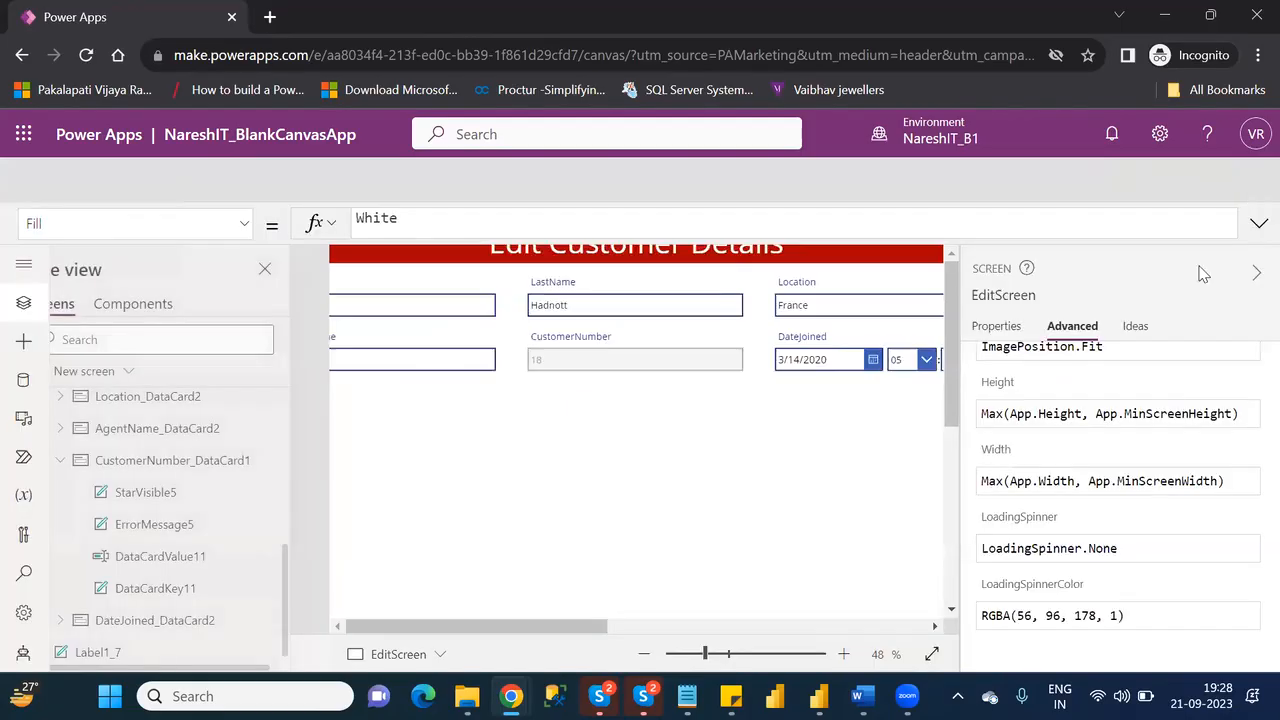
left_click(826, 490)
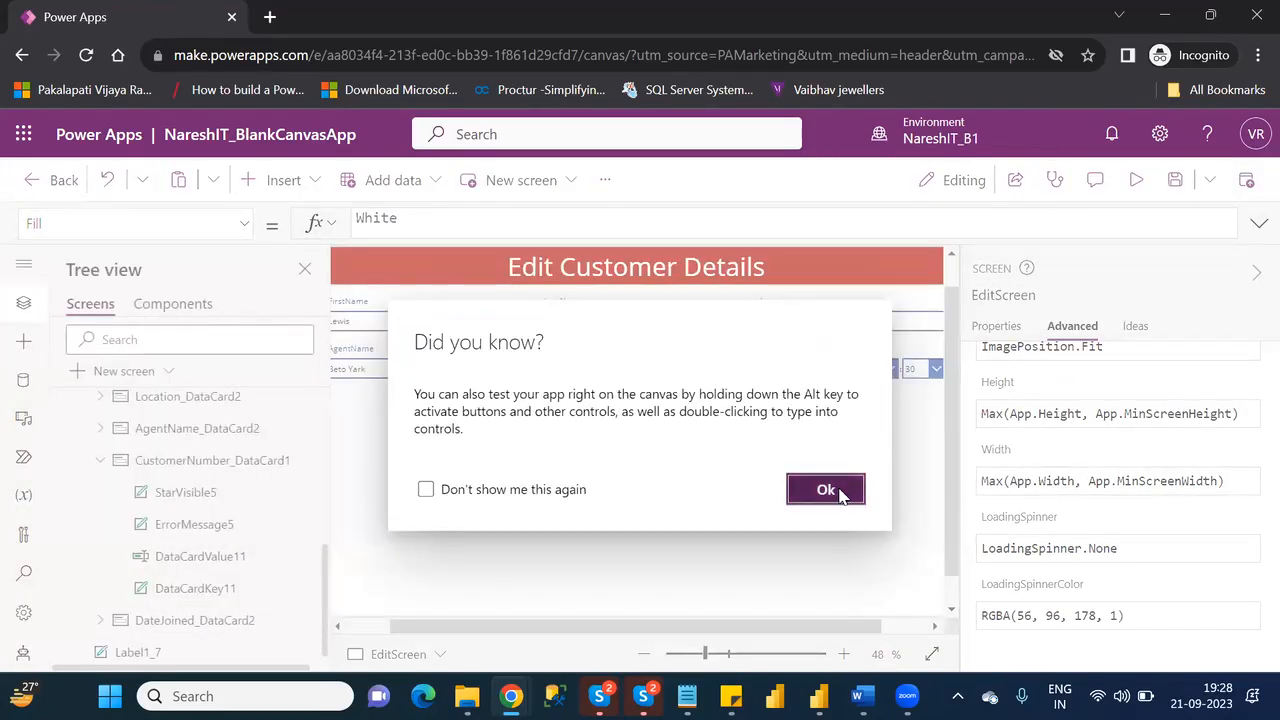
Step: Browse the DisplayMode options of DataCardValue11 in the CustomerNumber card and choose Disabled again
left_click(202, 560)
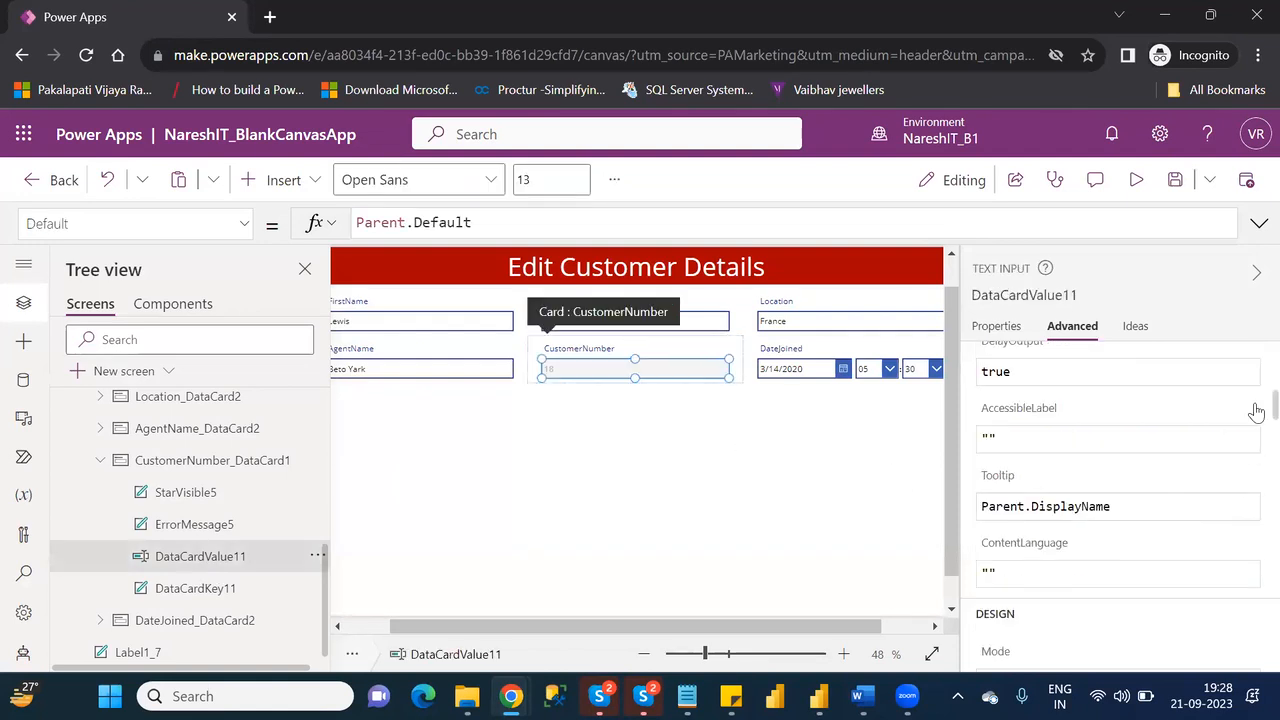
scroll(1252, 440, "down", 5)
scroll(1252, 462, "down", 15)
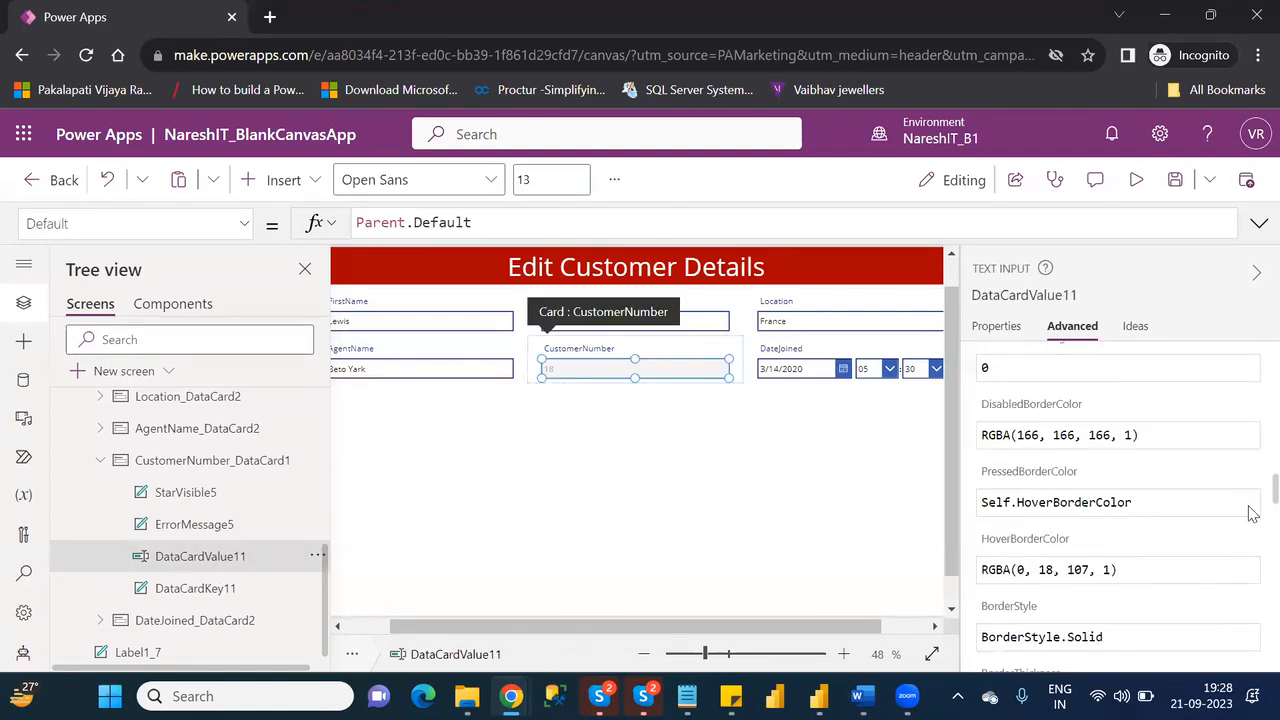
scroll(1252, 640, "down", 5)
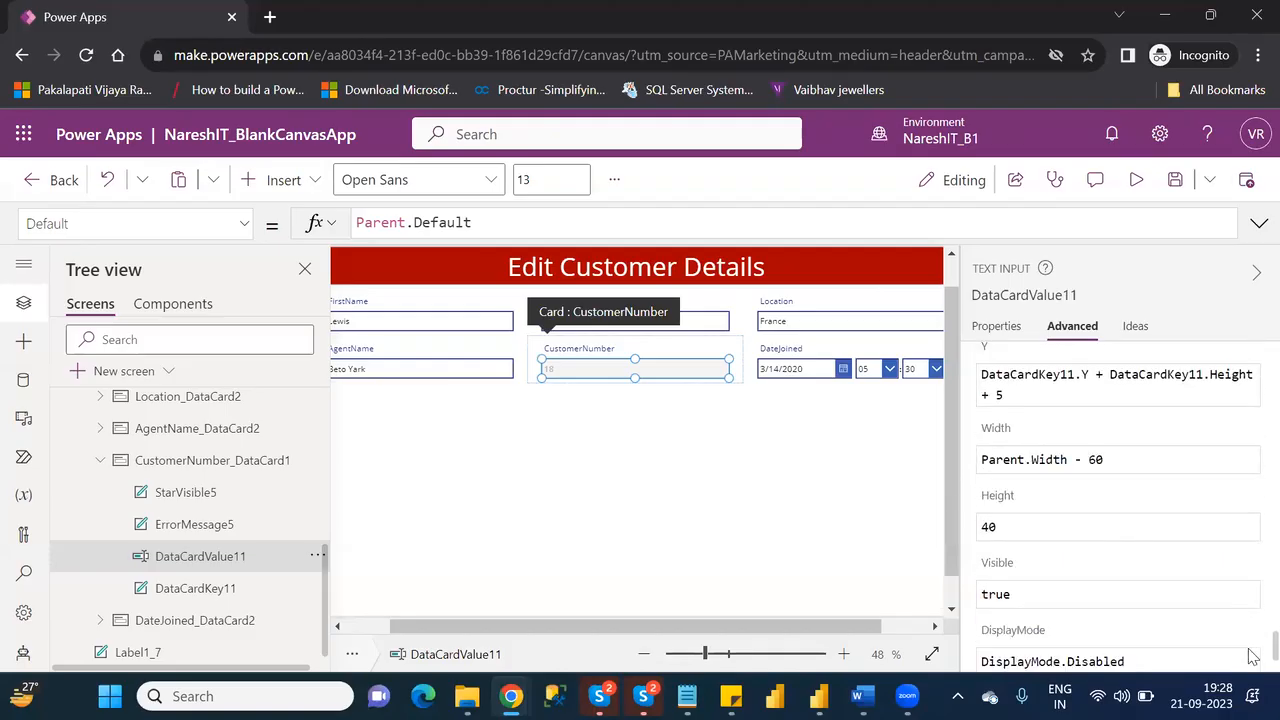
left_click(1149, 548)
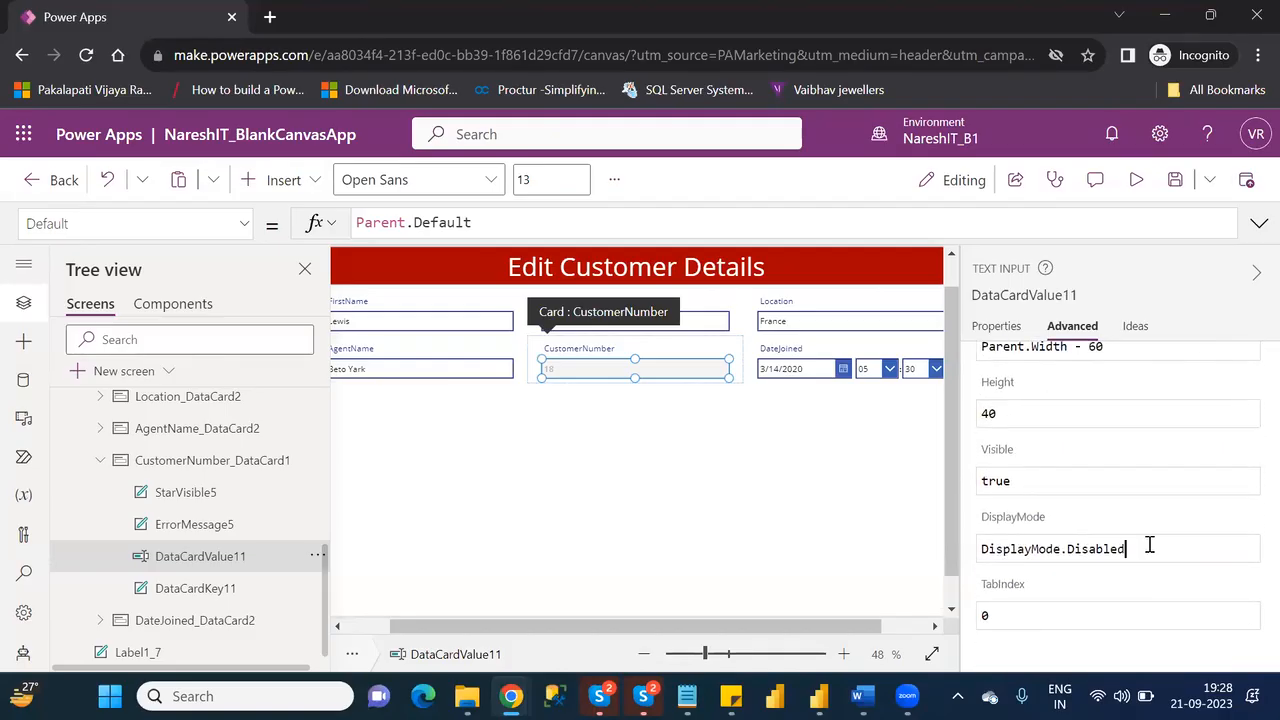
key("BackSpace")
key("BackSpace")
key("BackSpace")
key("BackSpace")
key("BackSpace")
key("BackSpace")
key("BackSpace")
key("BackSpace")
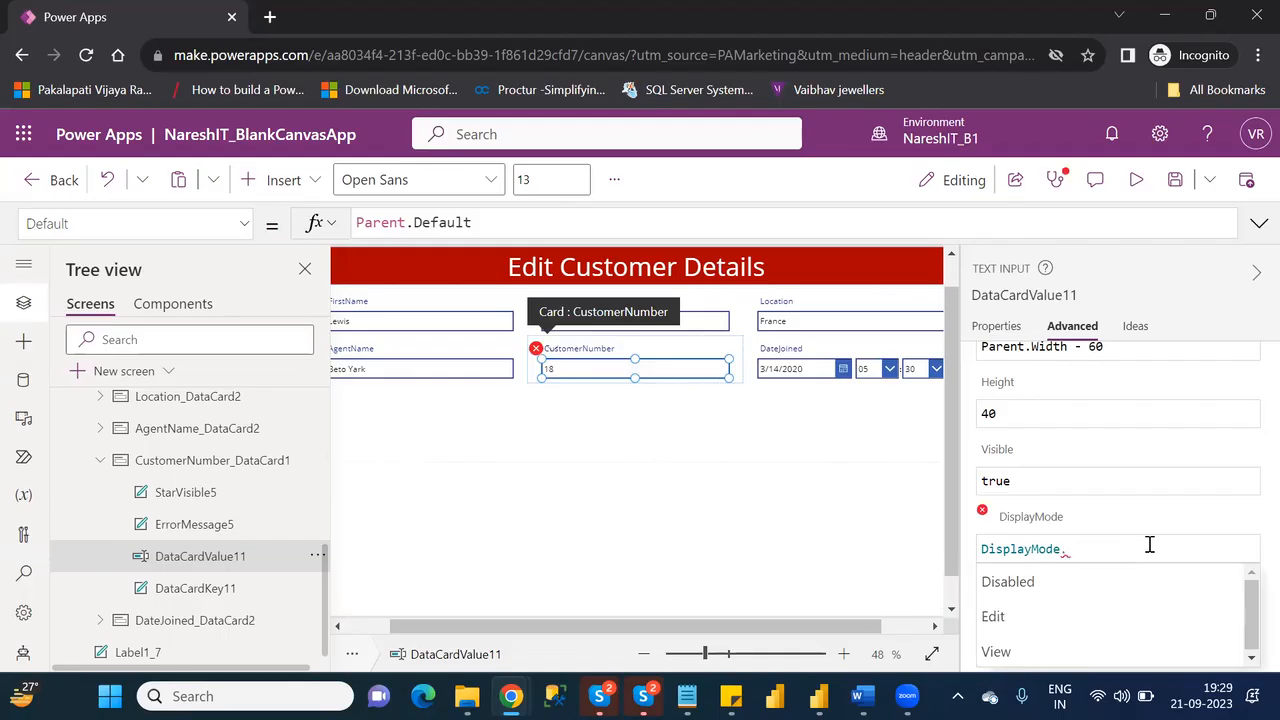
key("Down")
key("Down")
key("Down")
key("Up")
key("Up")
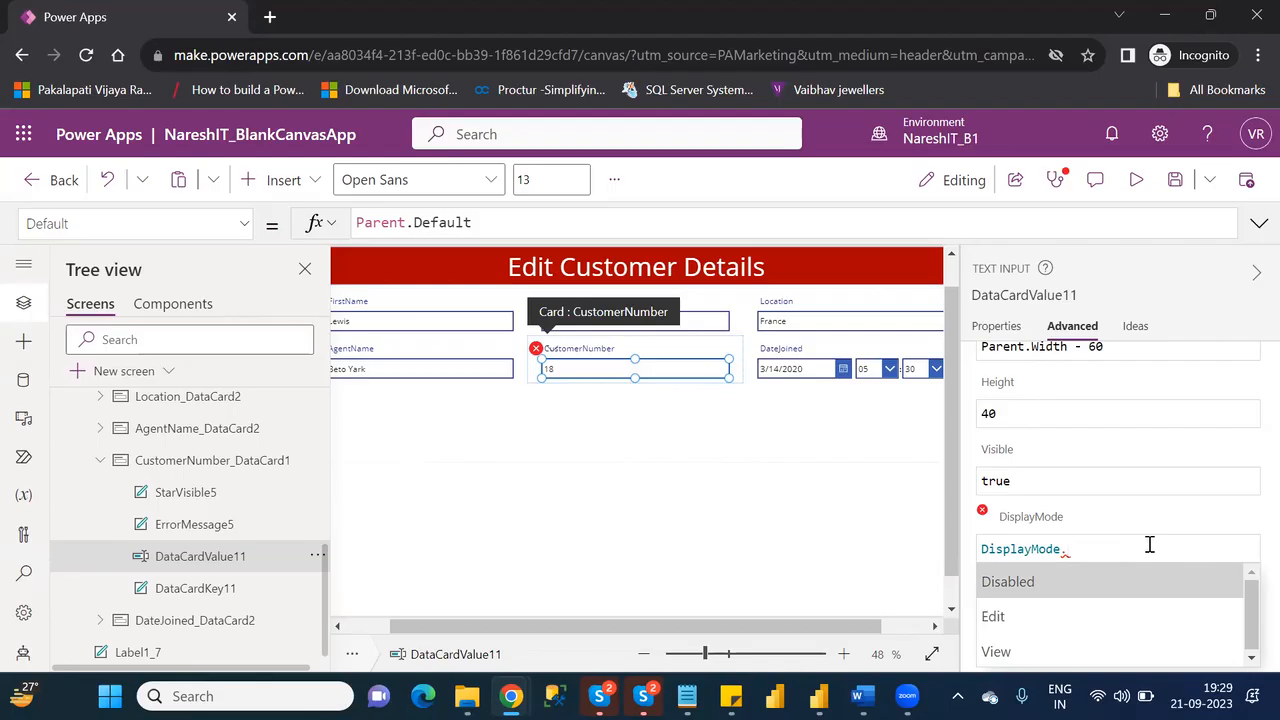
key("Tab")
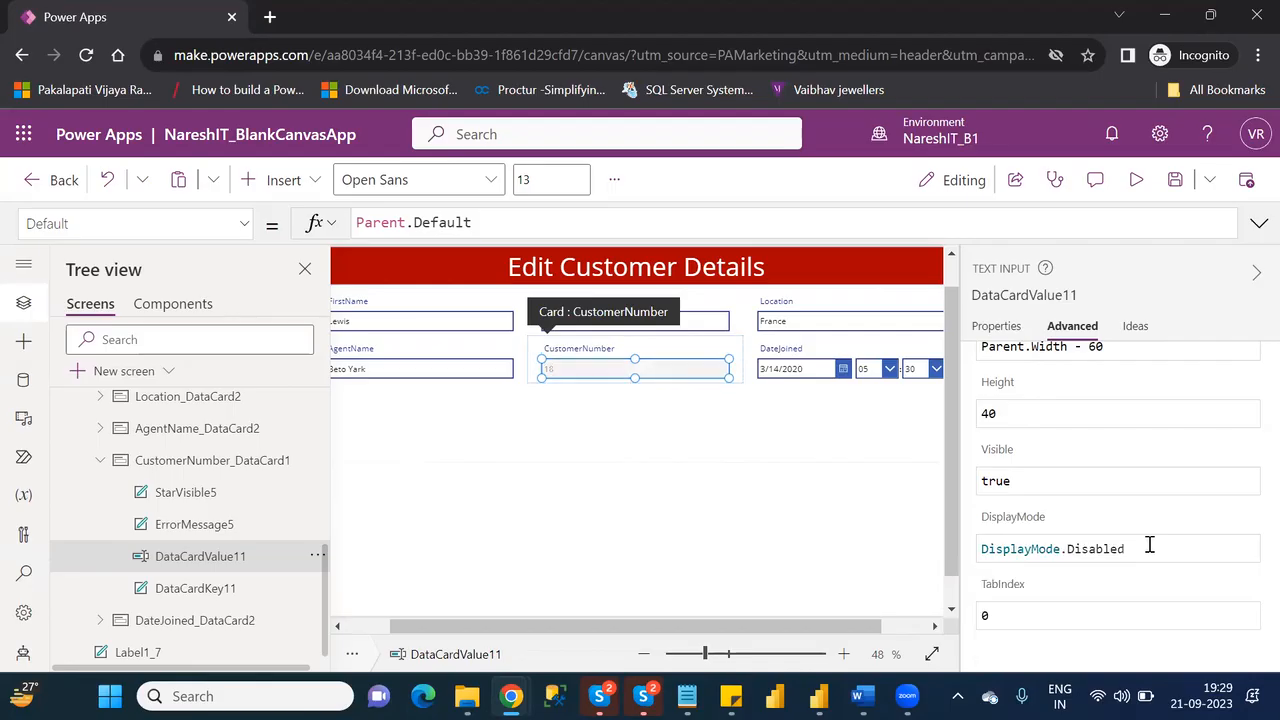
Step: Change the DisplayMode of DataCardValue11 to DisplayMode.Edit
key("BackSpace")
key("BackSpace")
key("BackSpace")
key("BackSpace")
key("BackSpace")
key("BackSpace")
key("BackSpace")
key("BackSpace")
type("edi")
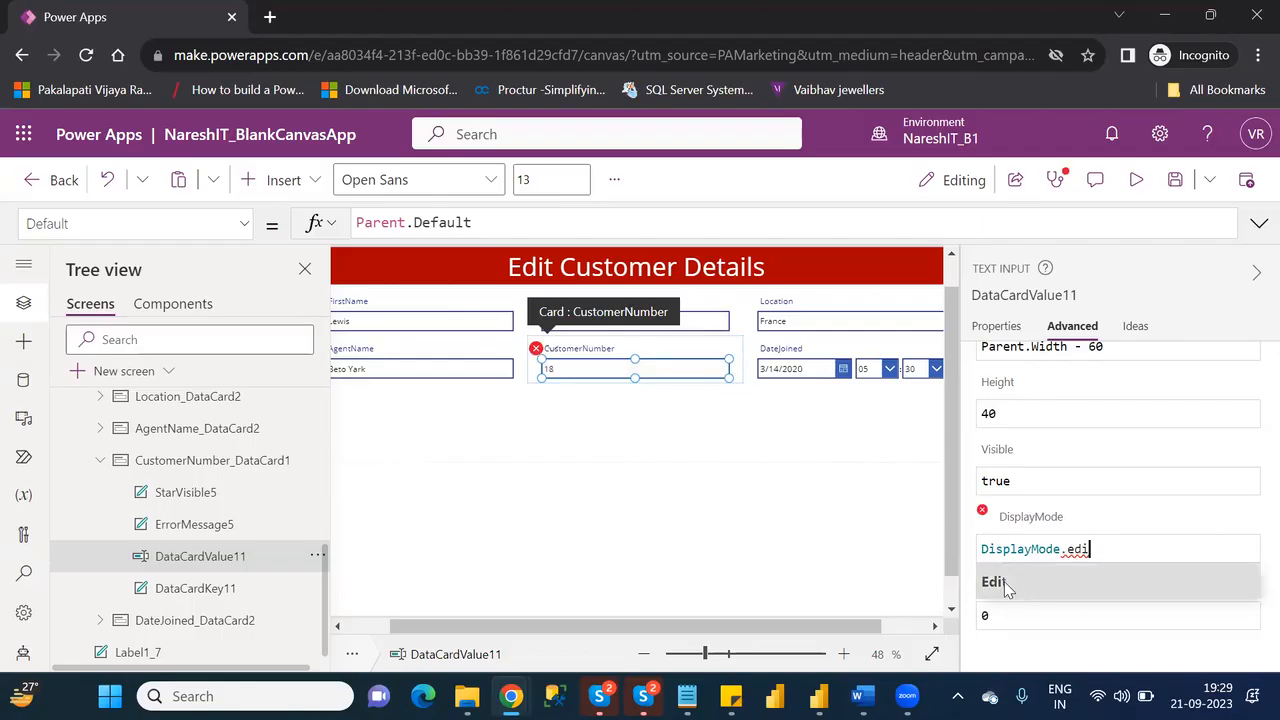
left_click(1008, 588)
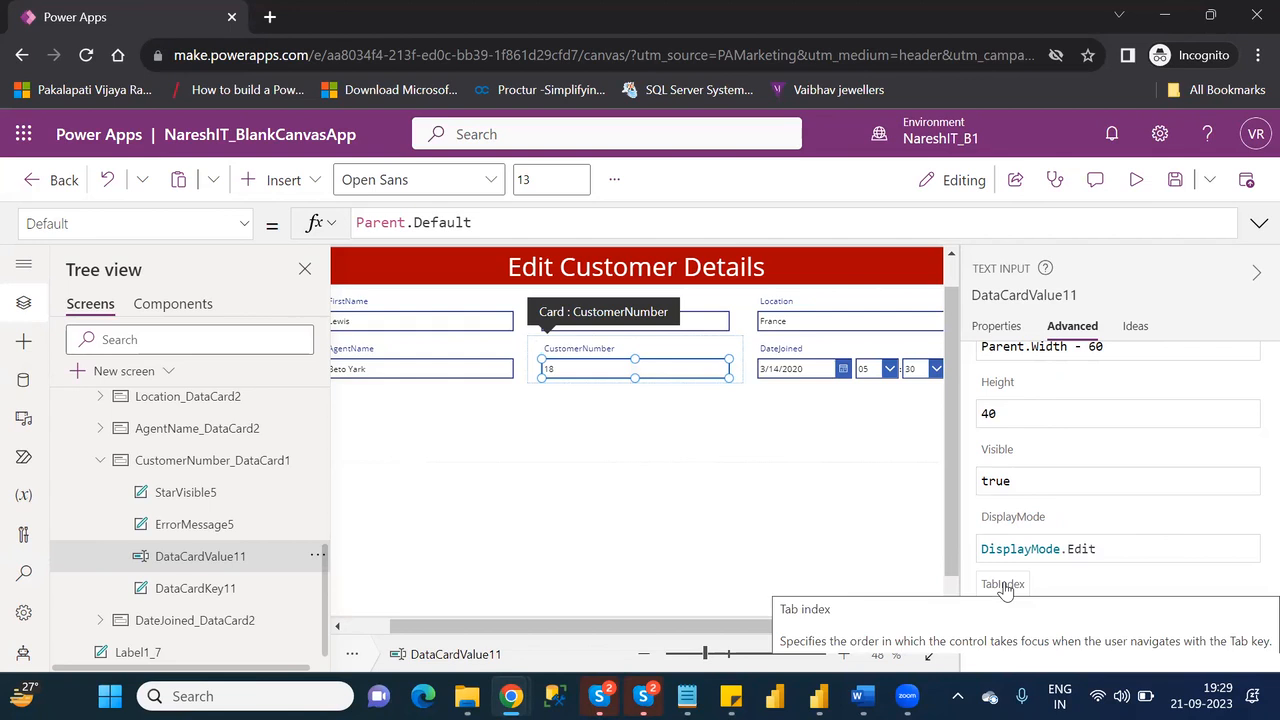
Step: Preview EditScreen, test editing CustomerNumber by deleting its last digit, and return to the editor
left_click(1138, 179)
left_click(565, 338)
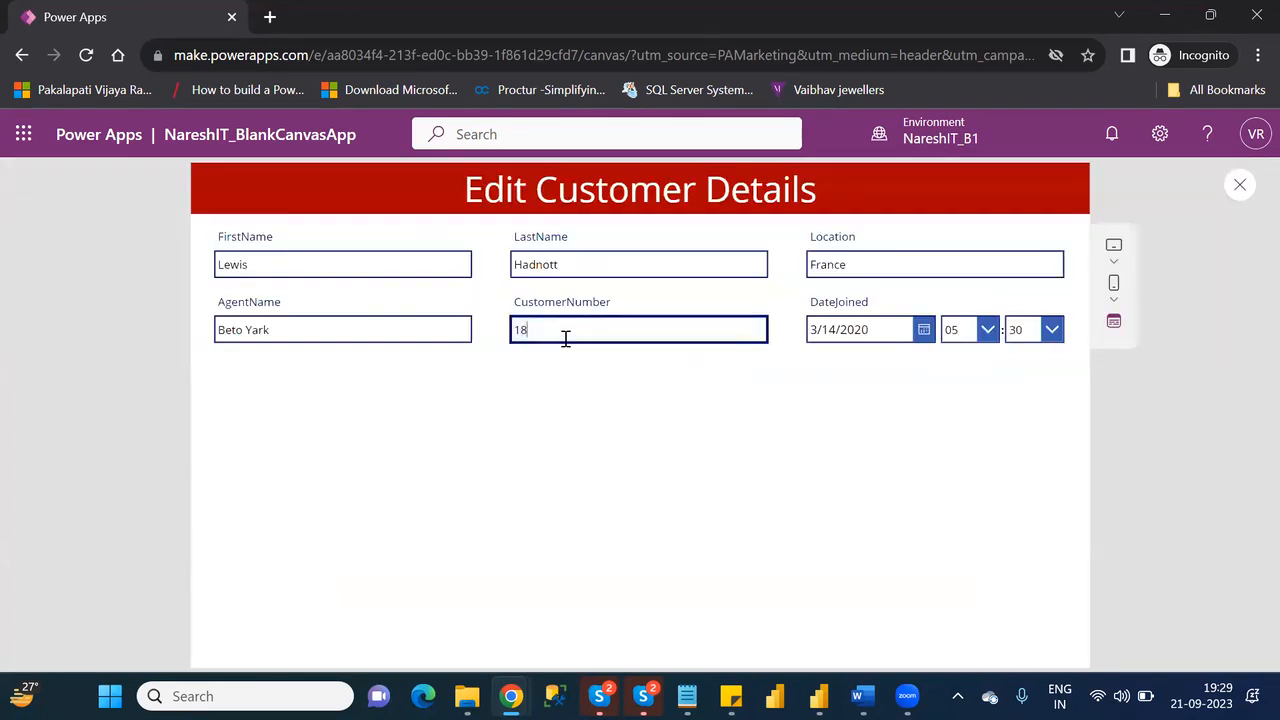
key("BackSpace")
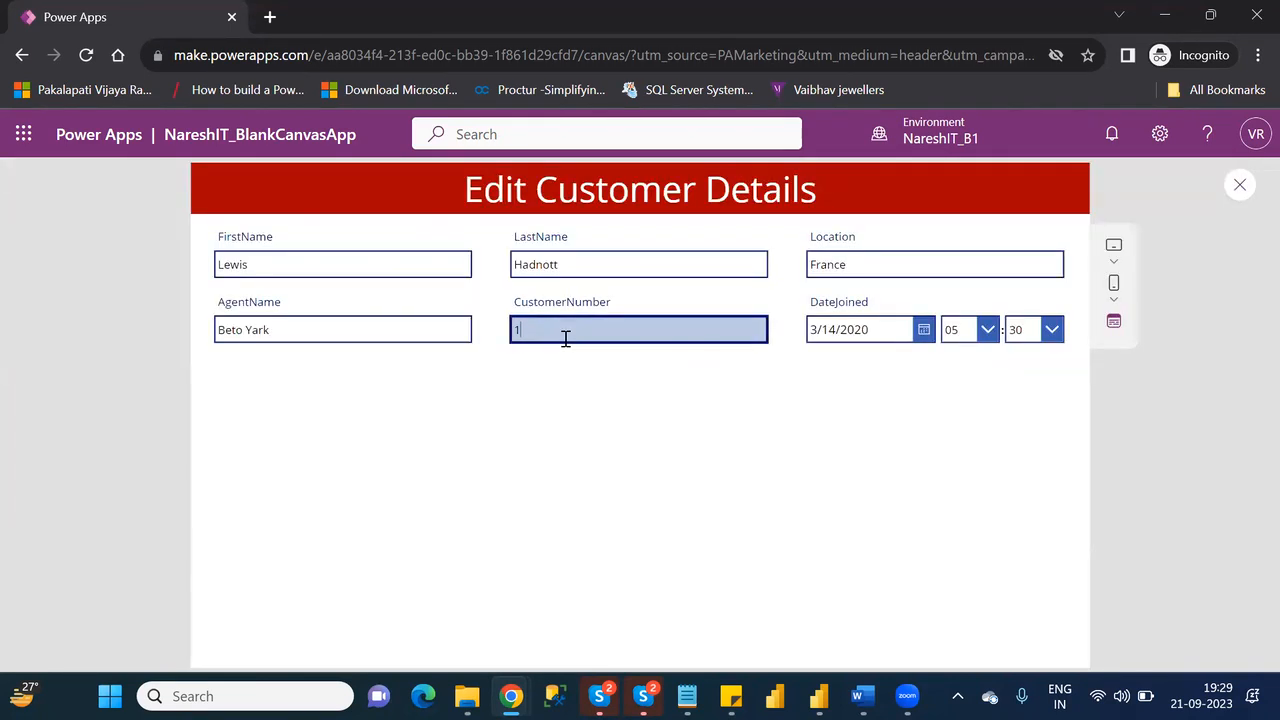
left_click(1240, 199)
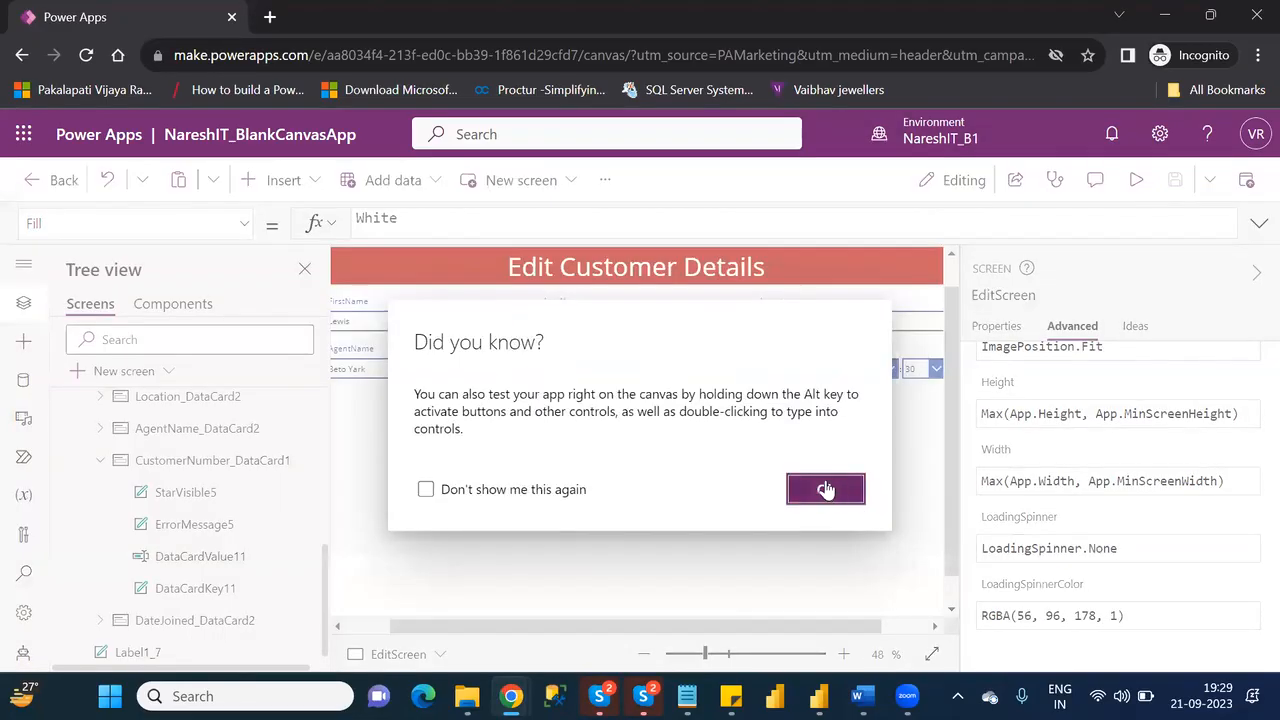
left_click(825, 489)
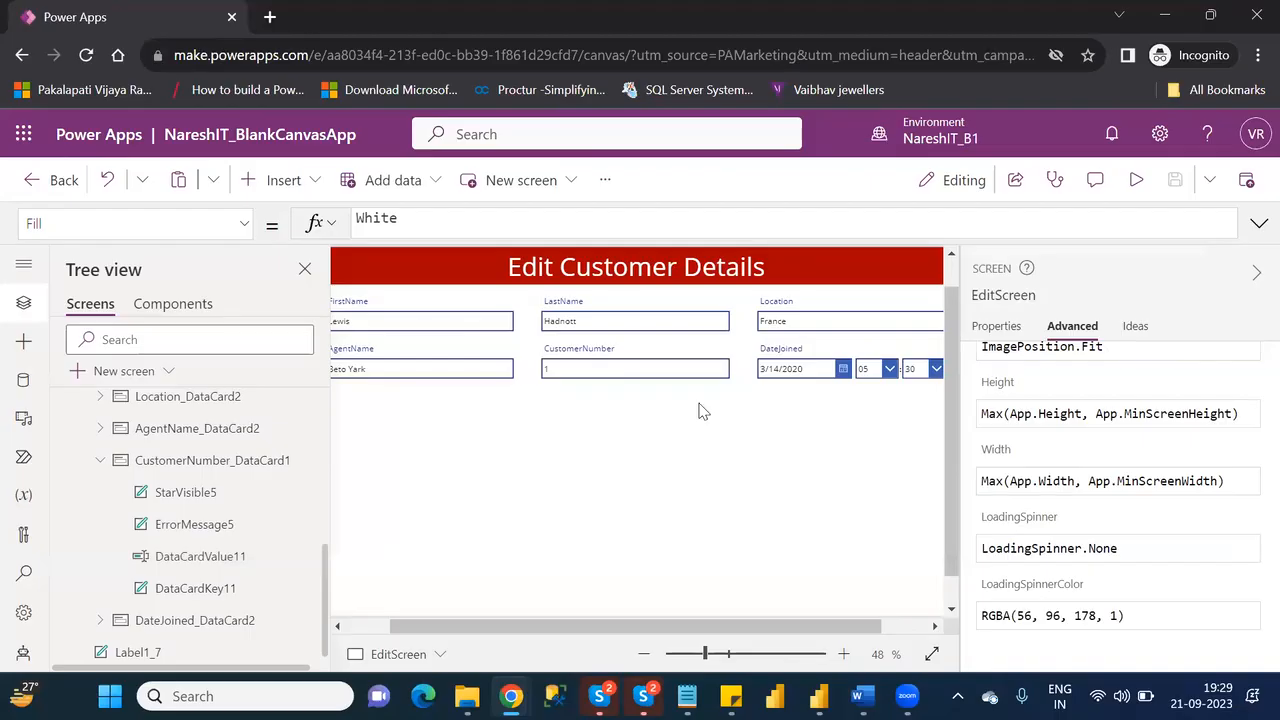
Step: Set the DisplayMode of DataCardValue11 in the CustomerNumber card to DisplayMode.Disabled
left_click(199, 560)
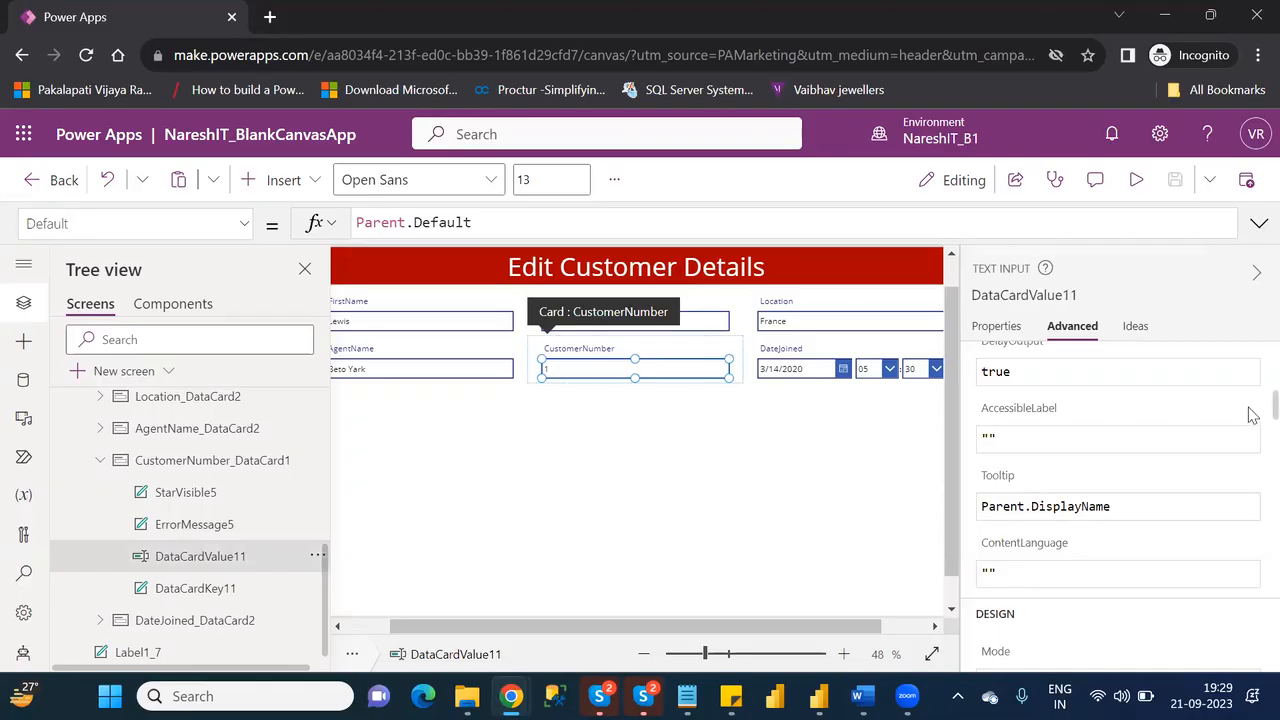
scroll(1250, 440, "down", 10)
scroll(1250, 652, "down", 5)
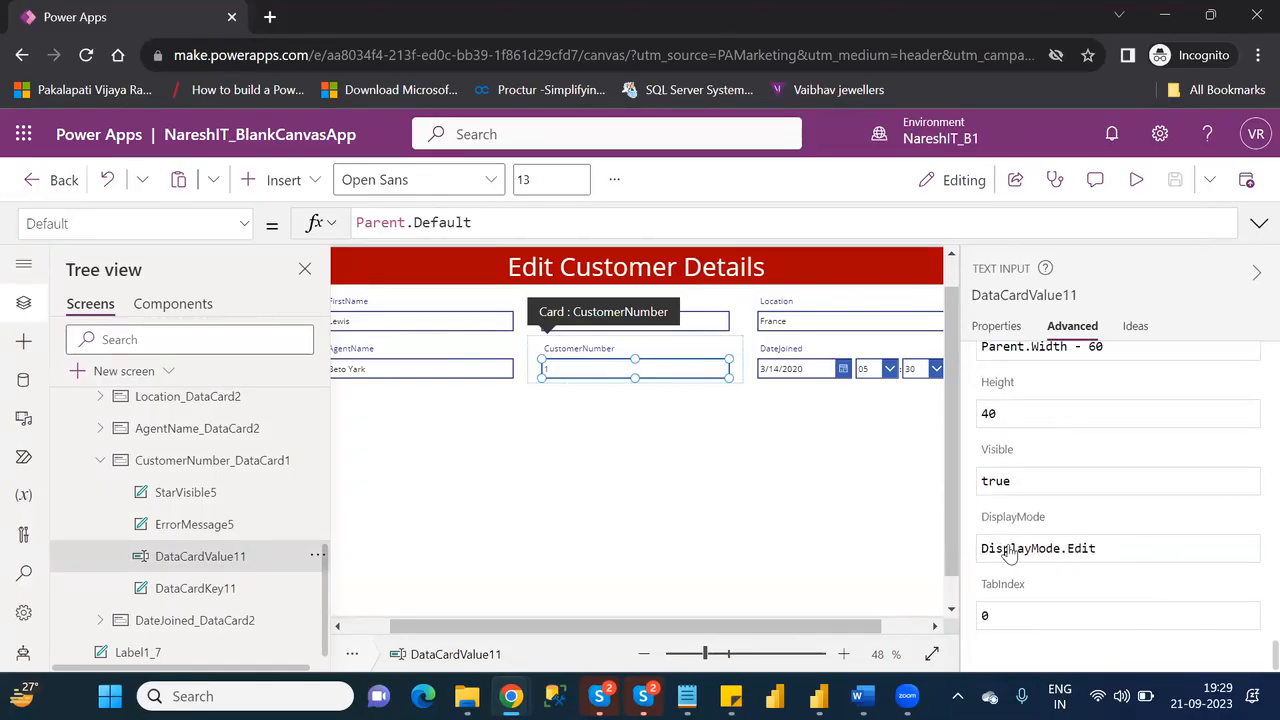
left_click(1118, 552)
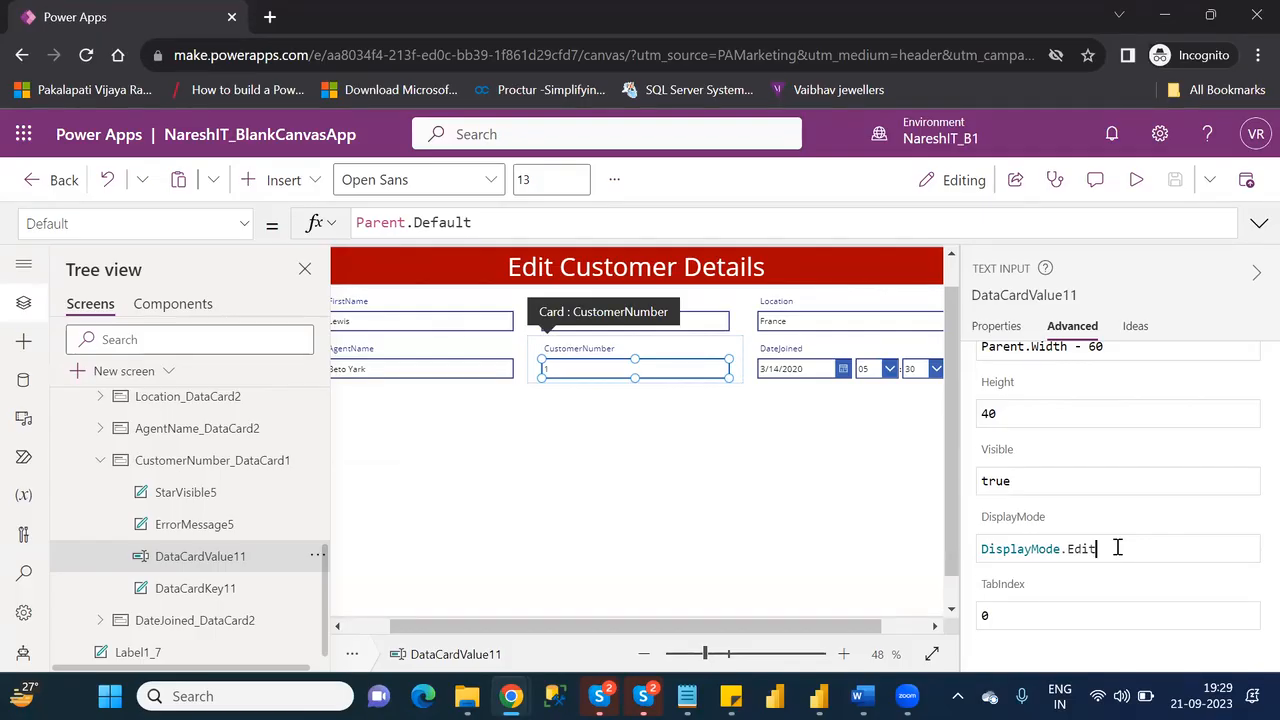
key("BackSpace")
key("BackSpace")
key("BackSpace")
key("BackSpace")
type("dis")
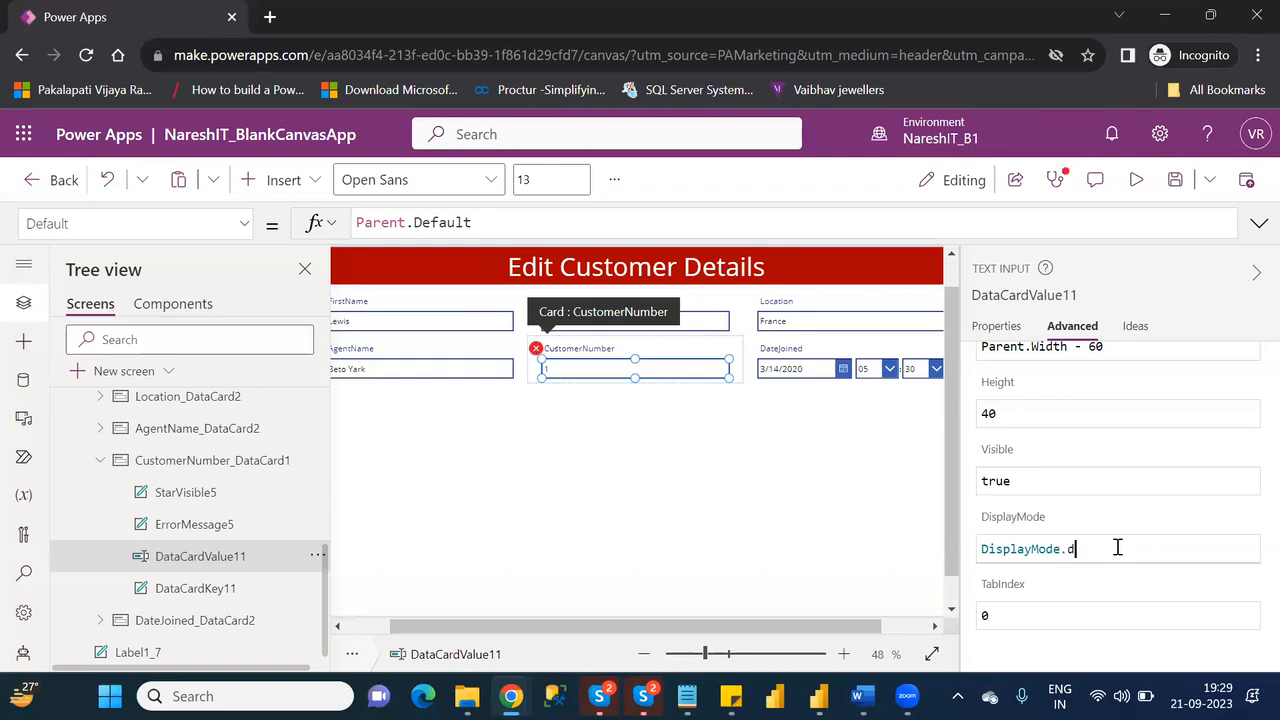
key("Down")
key("Return")
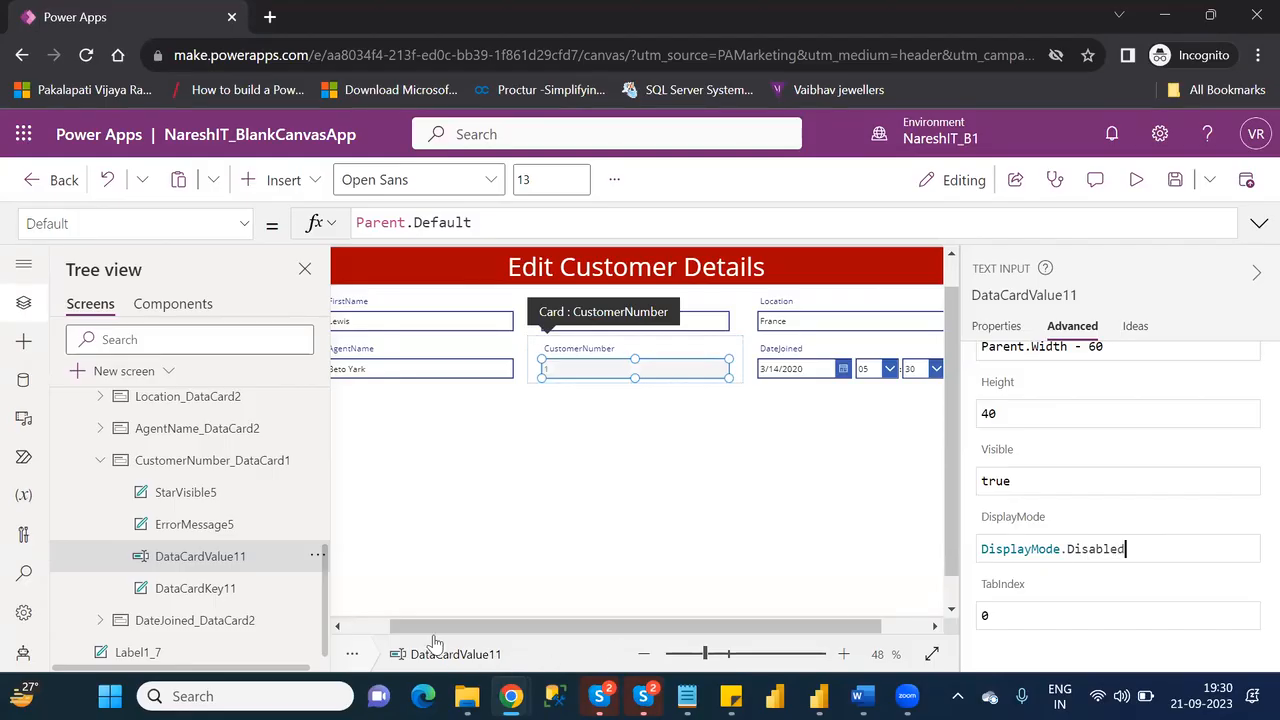
Step: Preview EditScreen, append 123 to the LastName value as a test edit, and return to the editor
left_click(360, 627)
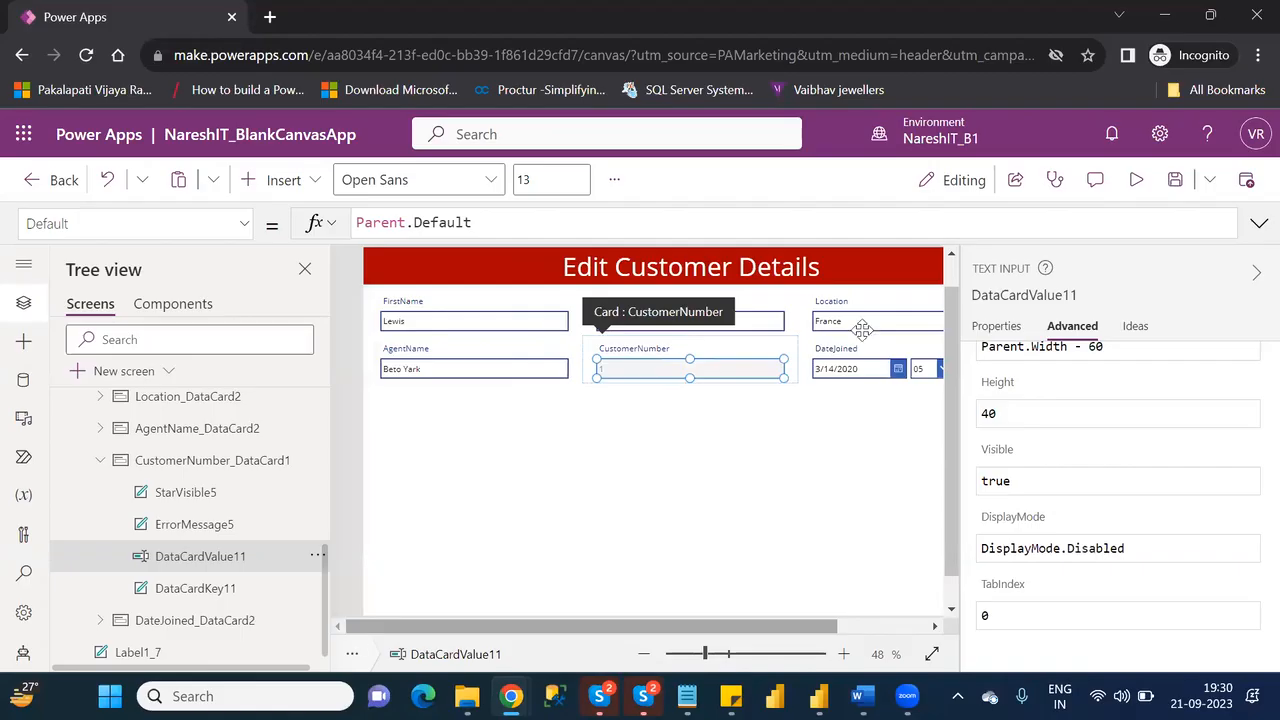
left_click(1130, 189)
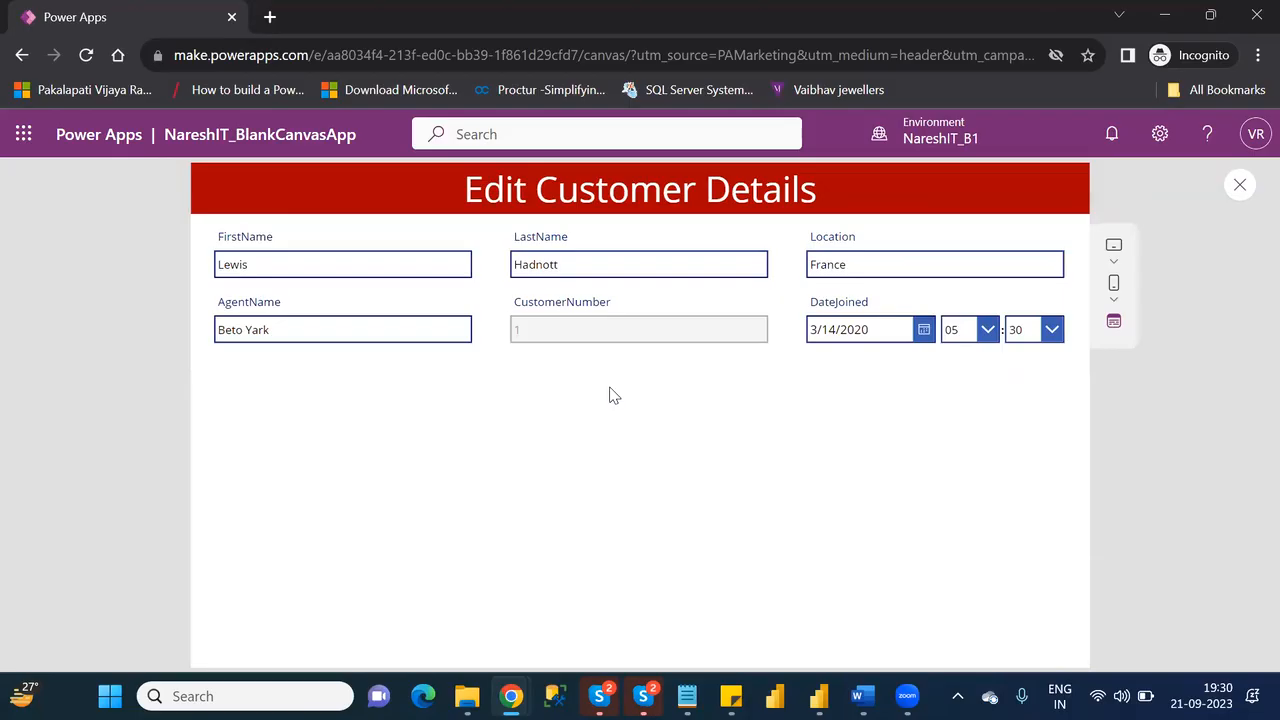
left_click(589, 263)
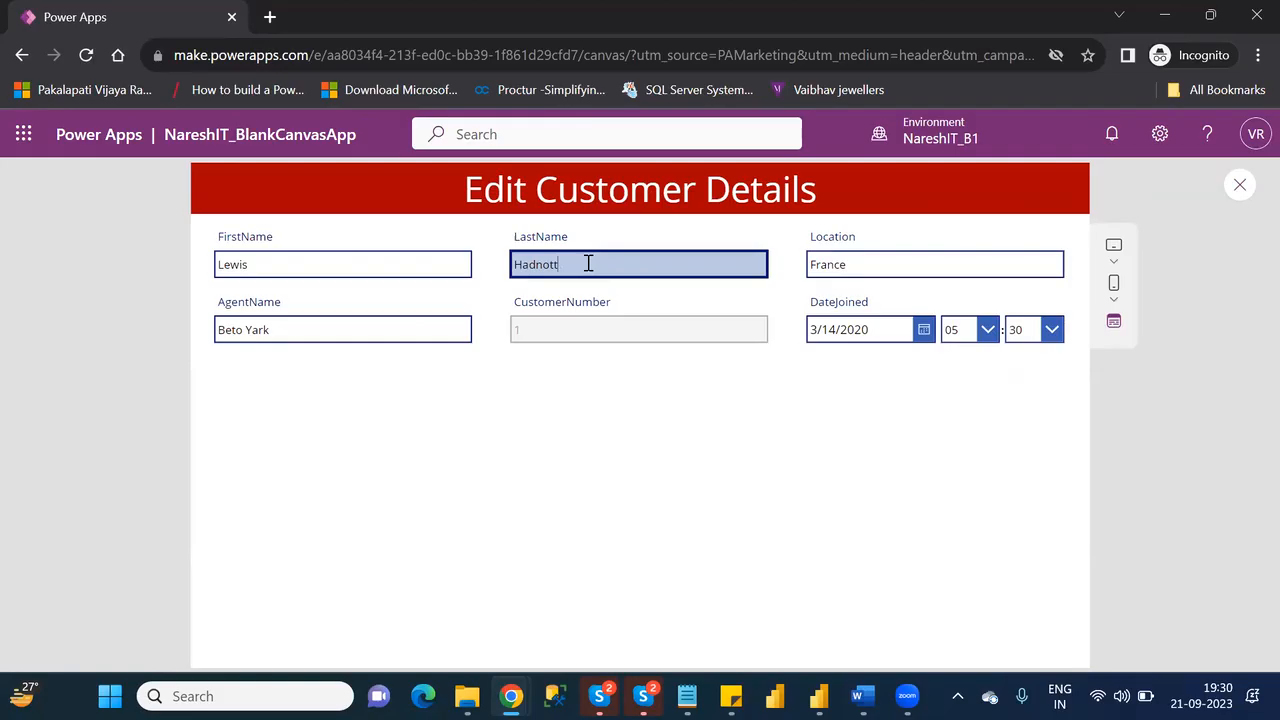
key("BackSpace")
type("t123")
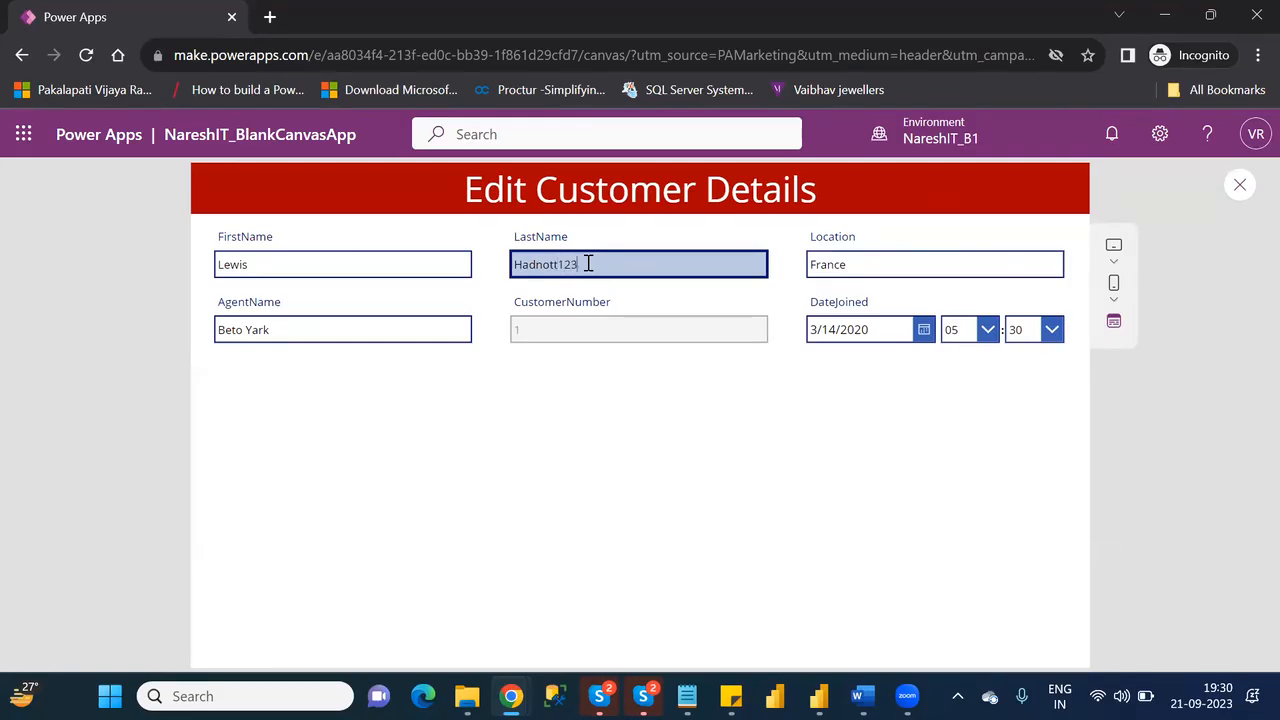
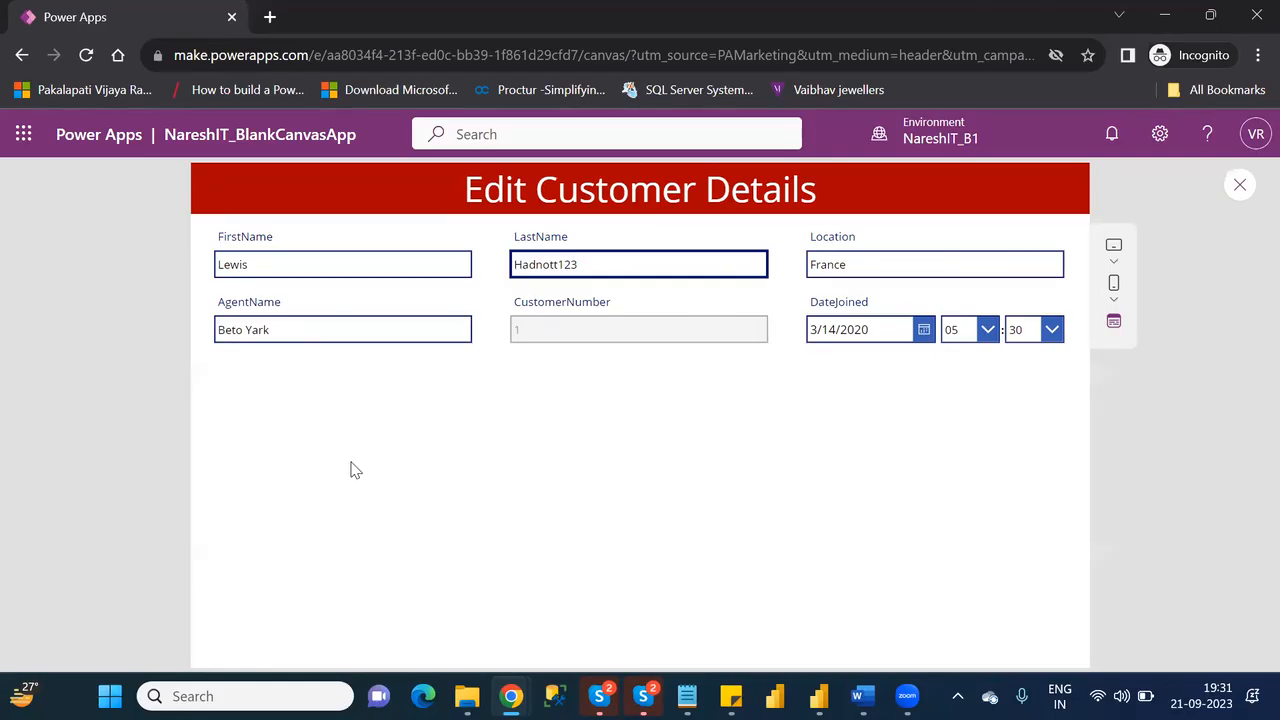
left_click(1239, 187)
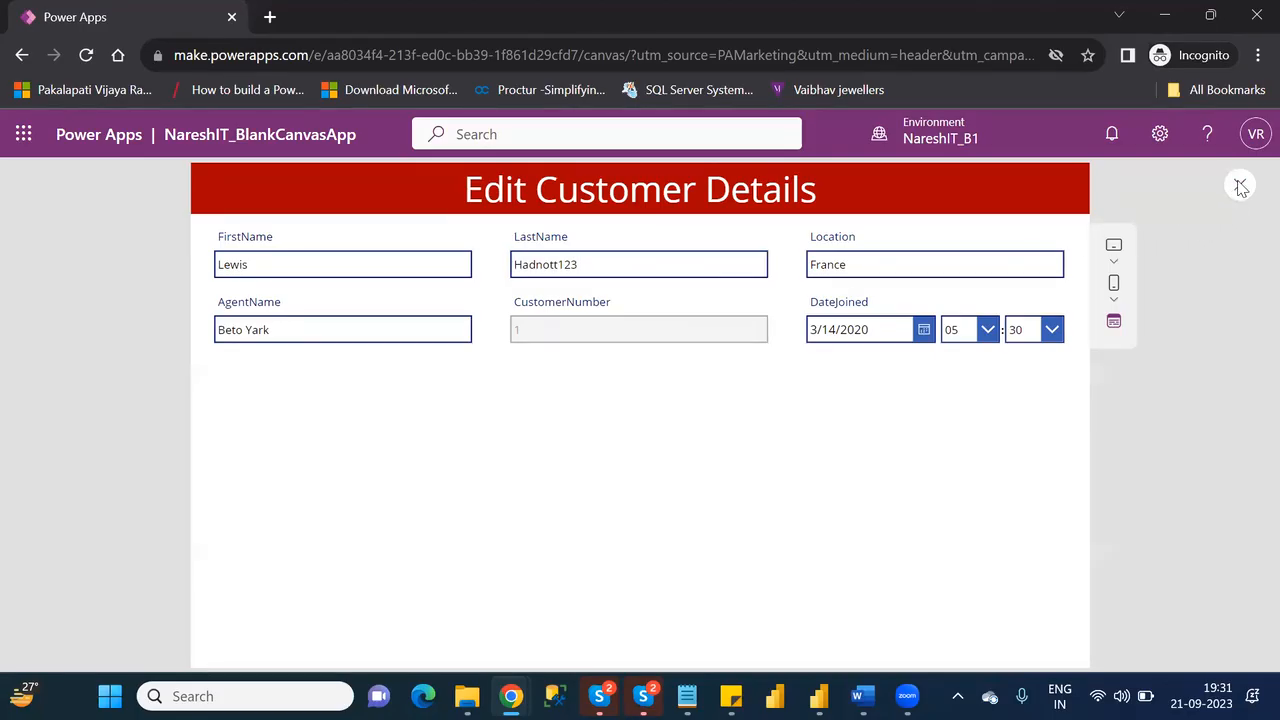
left_click(822, 490)
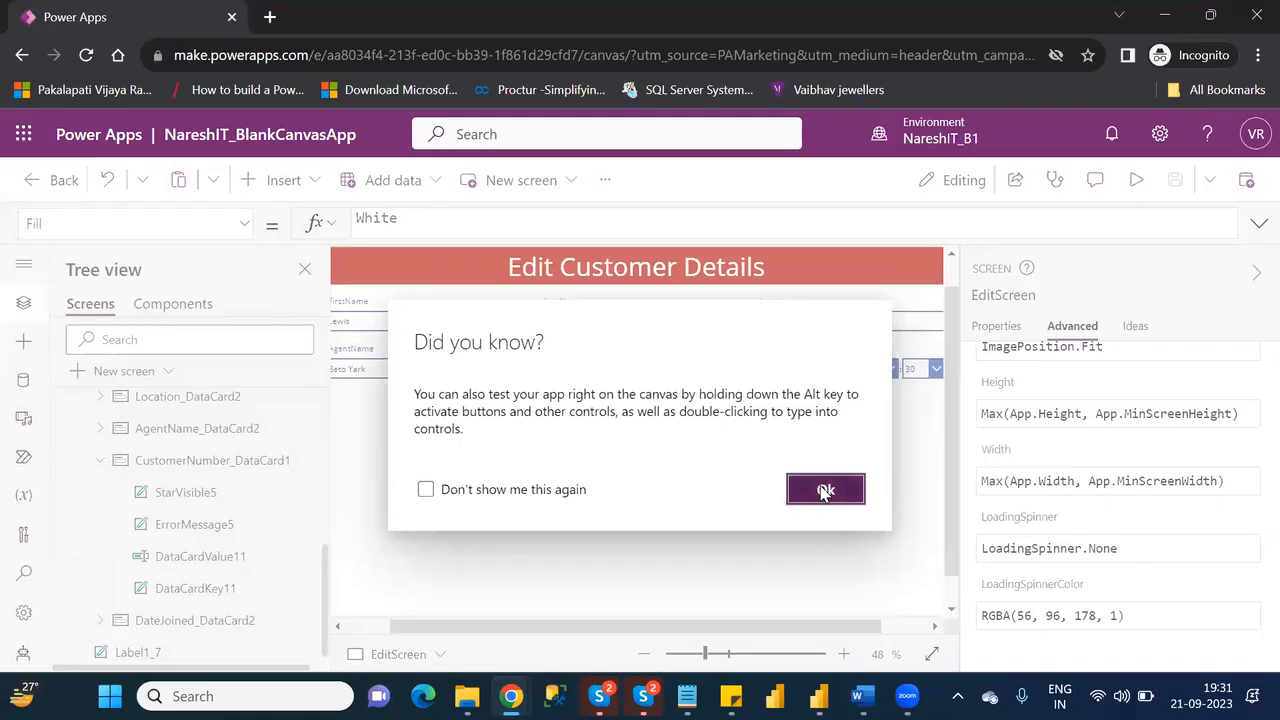
left_click(374, 624)
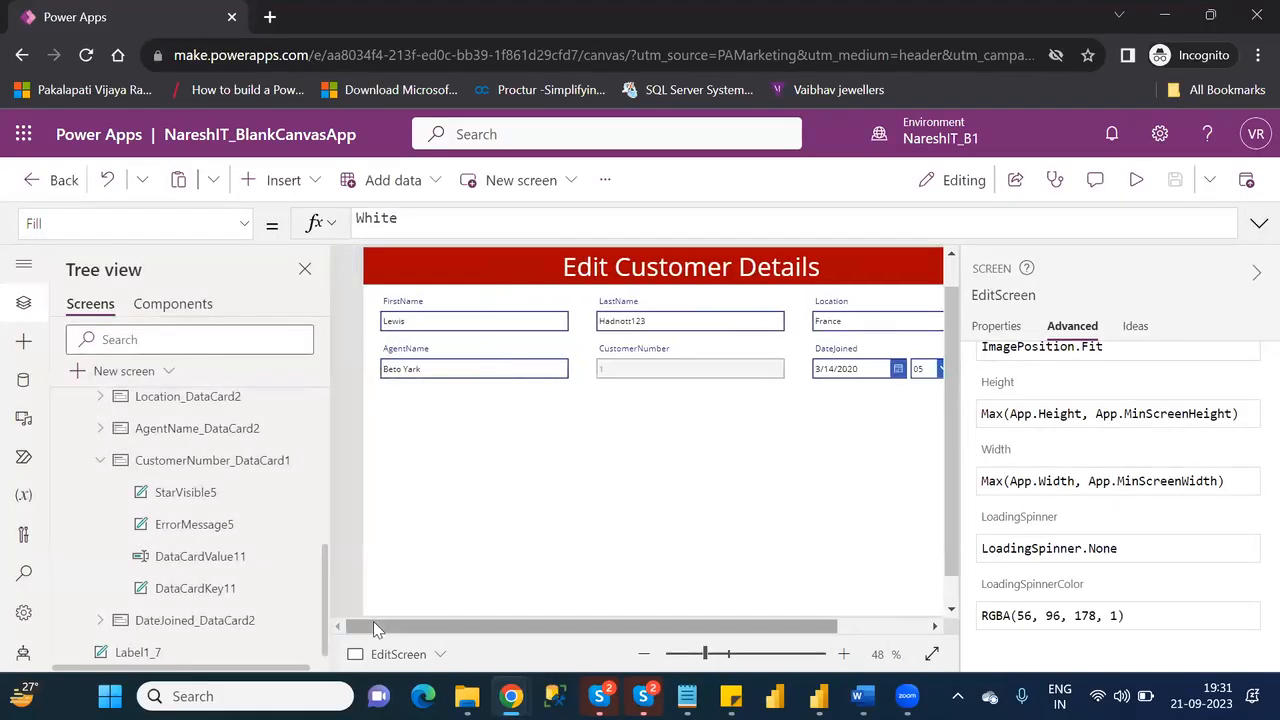
left_click(285, 180)
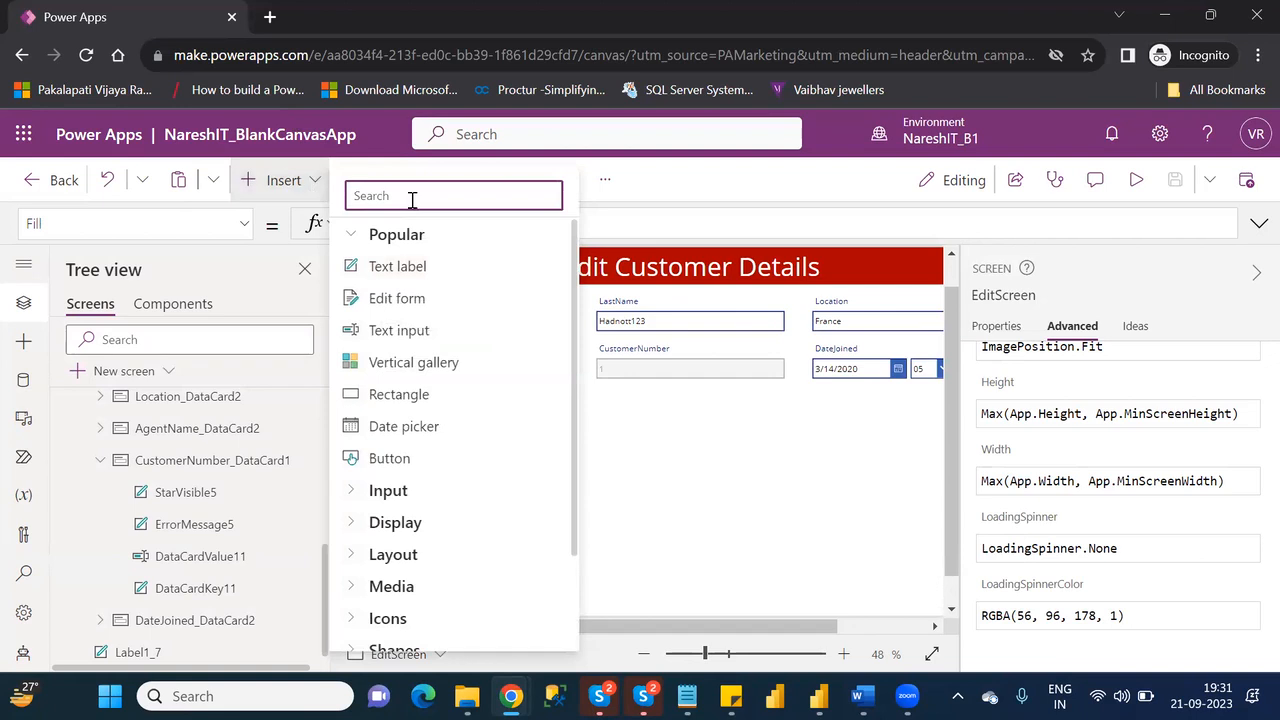
type("b")
key("BackSpace")
type("sub")
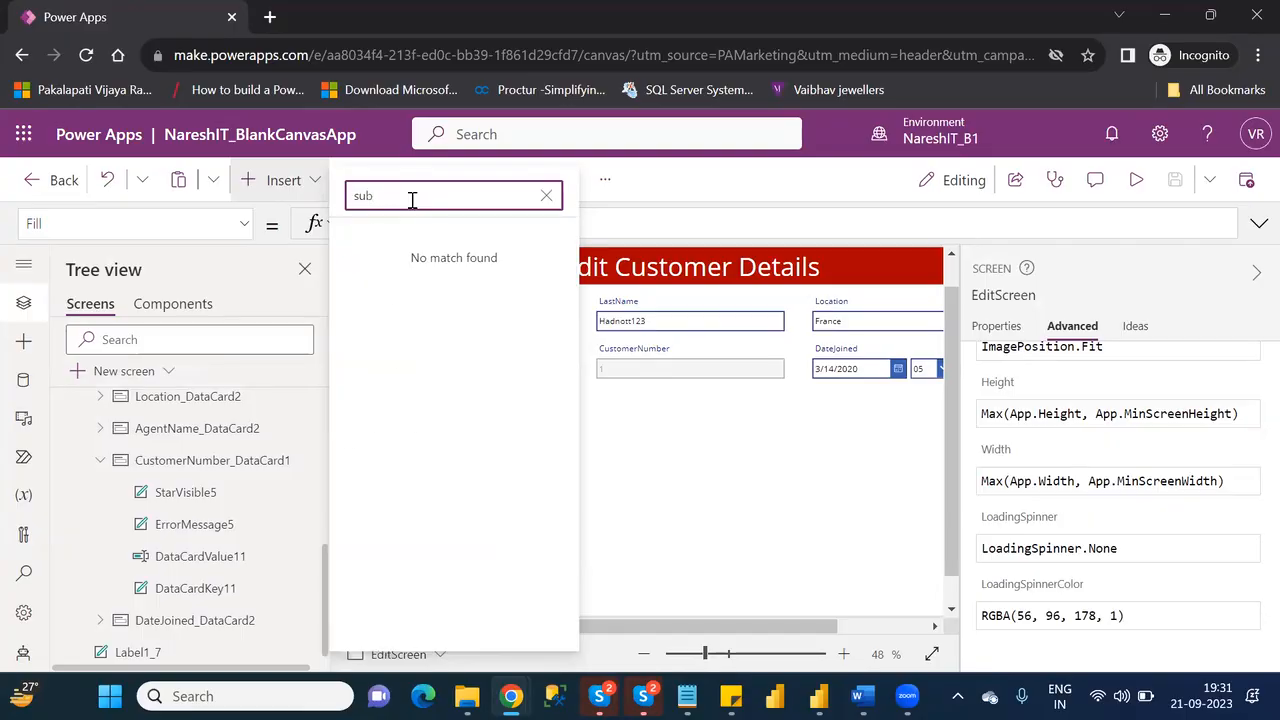
key("BackSpace")
key("BackSpace")
type("u")
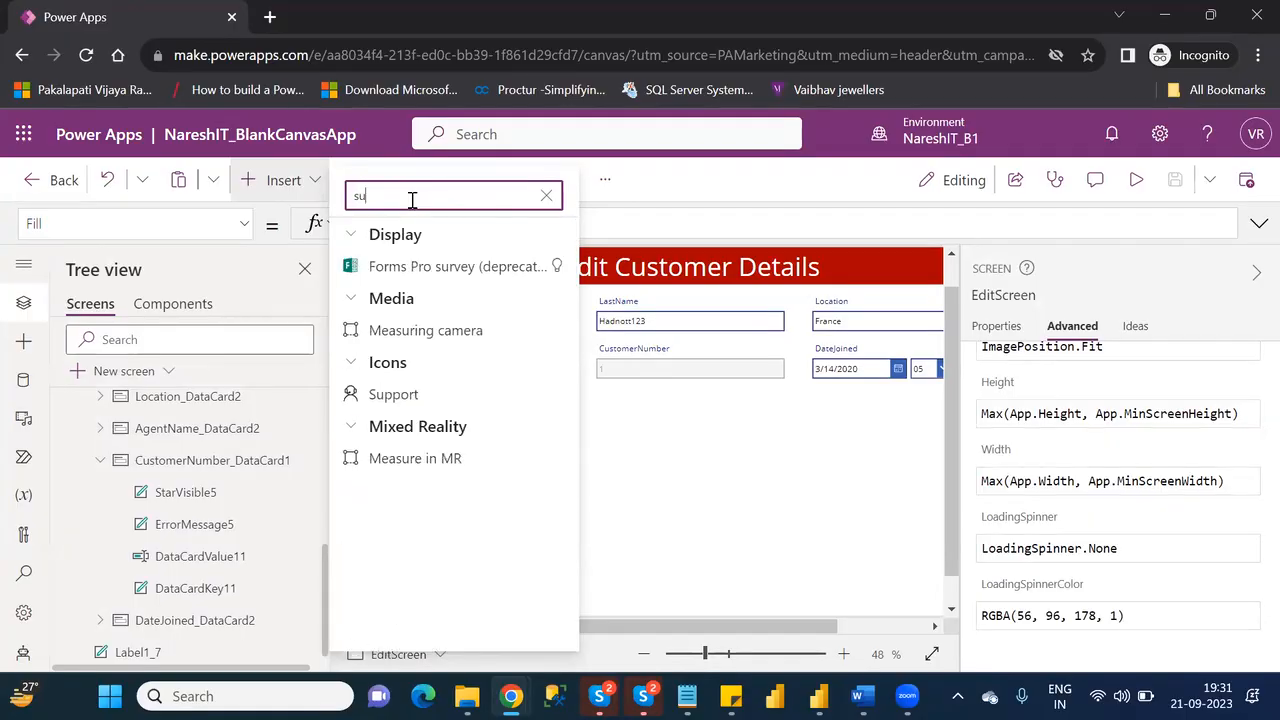
key("BackSpace")
key("BackSpace")
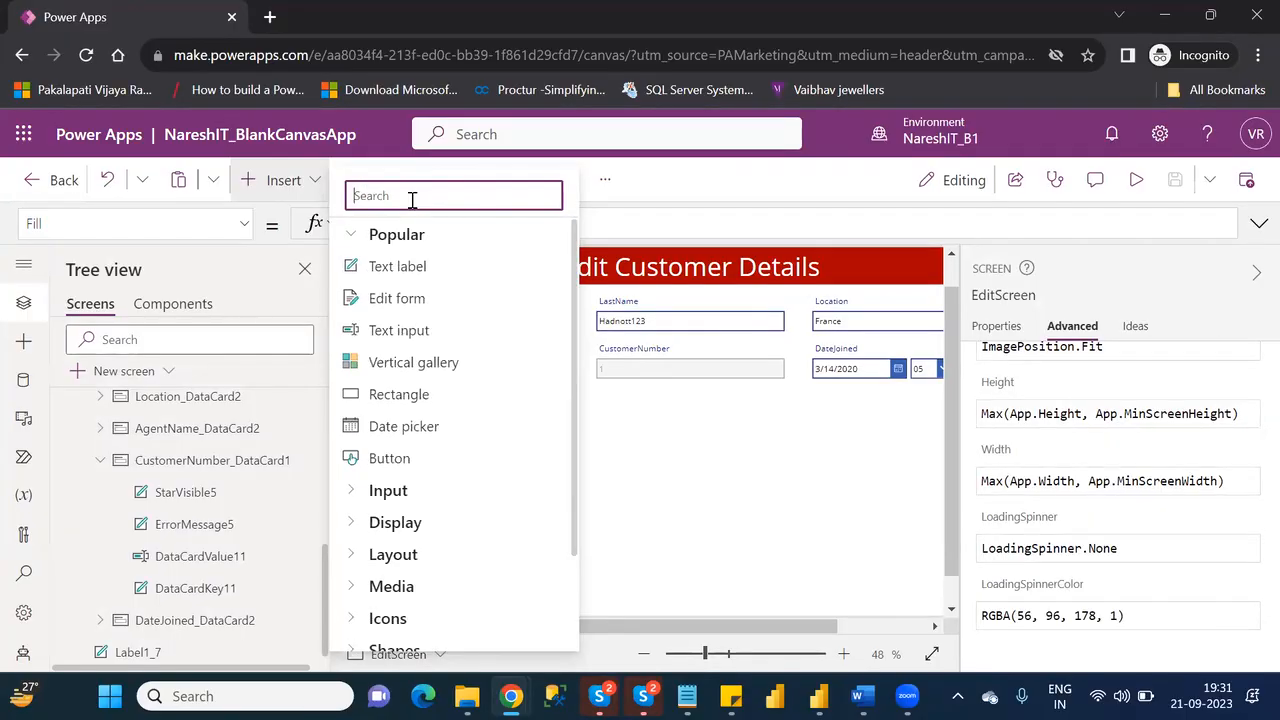
type("va")
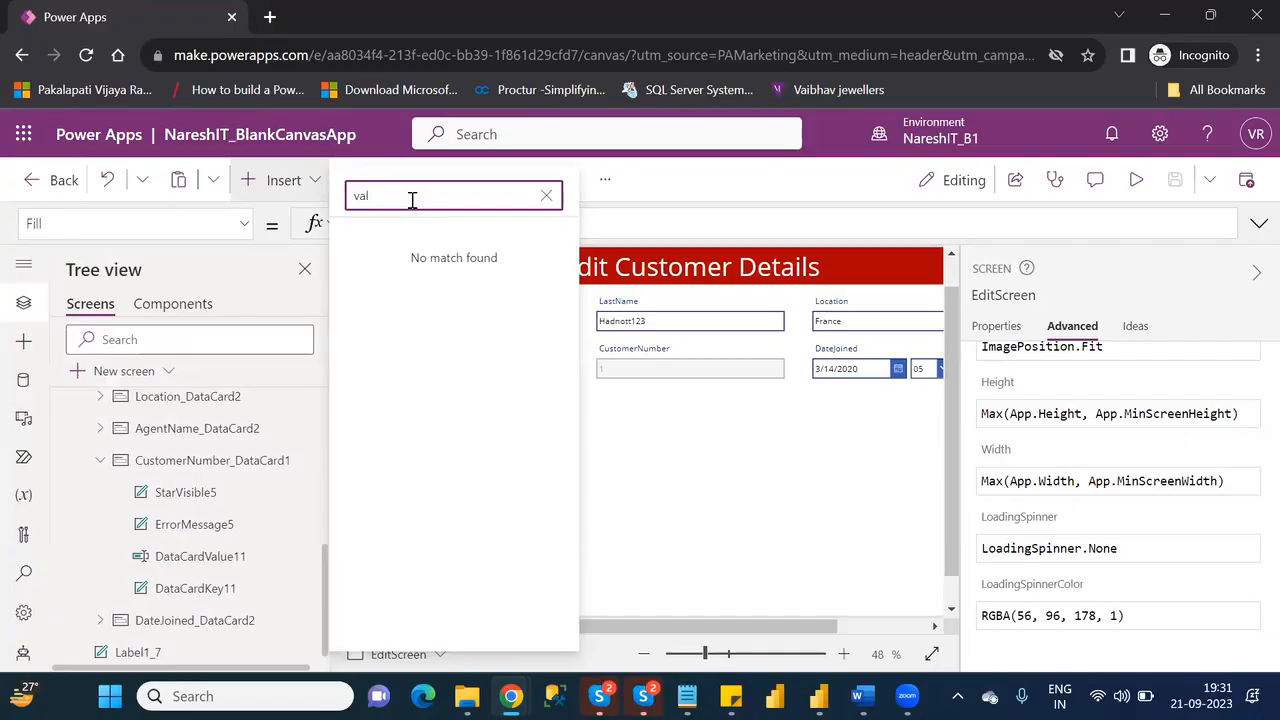
key("BackSpace")
key("BackSpace")
type("chec")
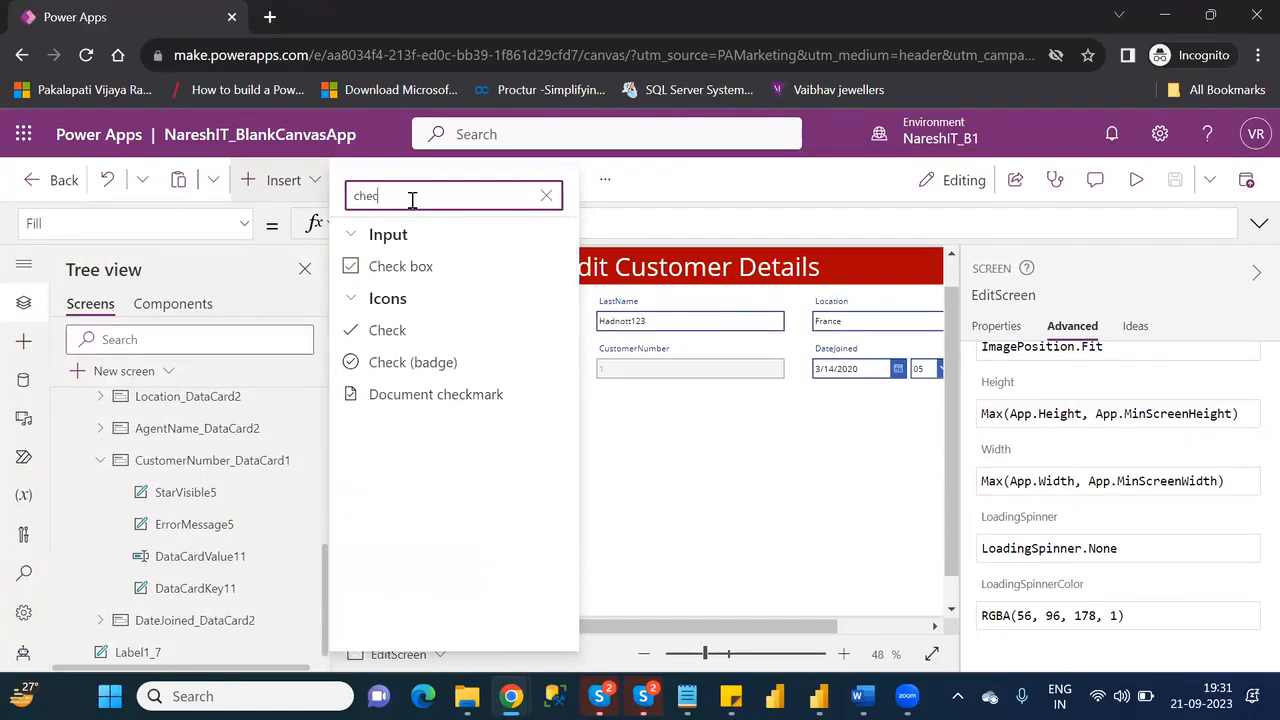
left_click(408, 334)
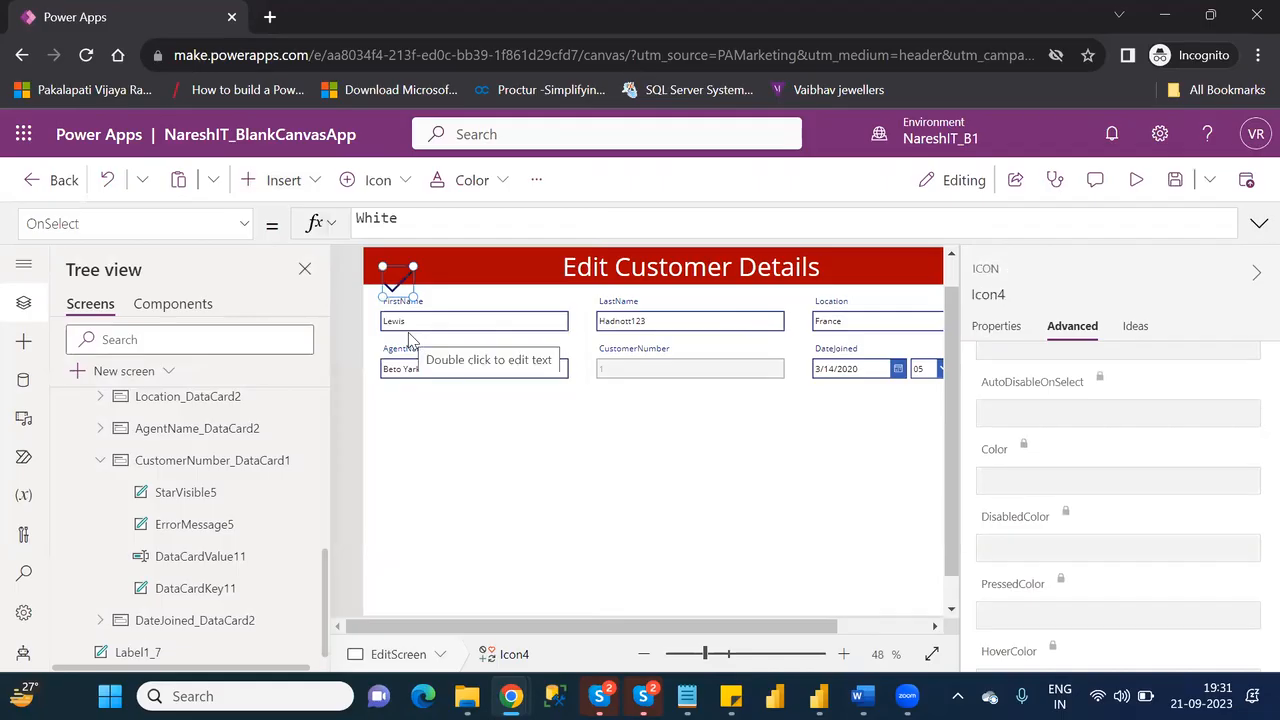
left_click_drag(398, 278, 399, 497)
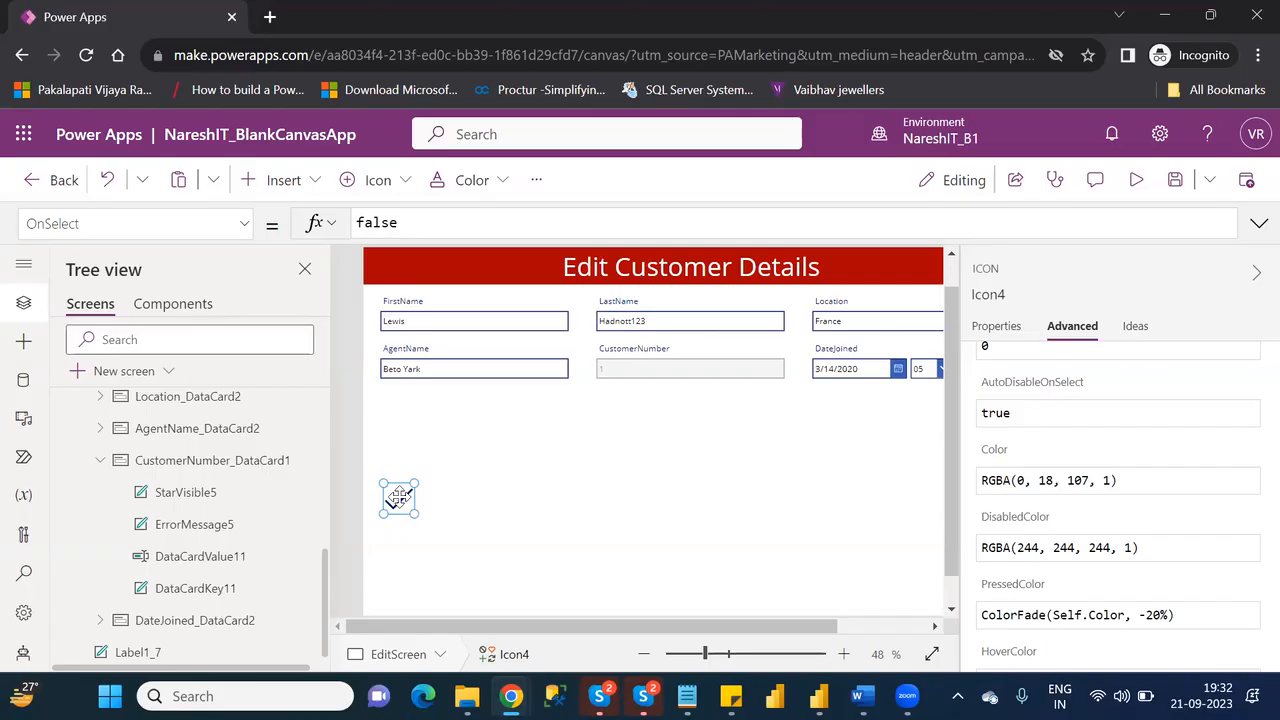
key("Delete")
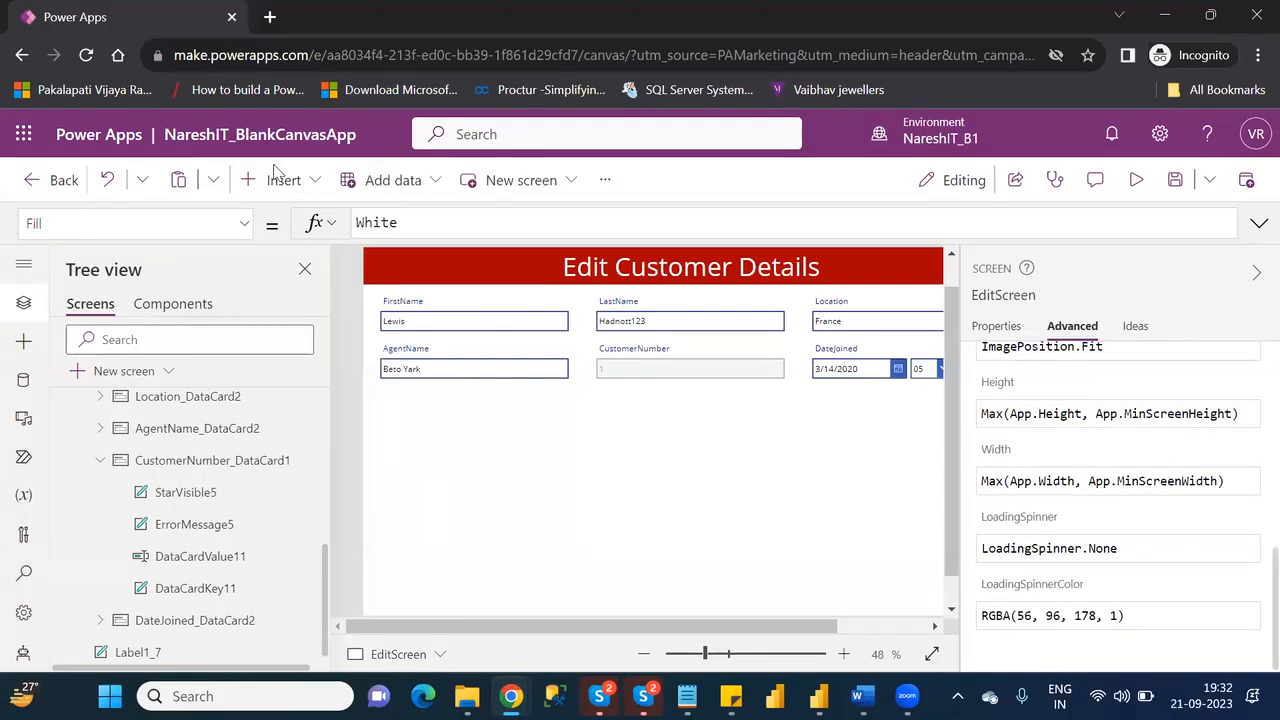
Step: Insert a button on EditScreen and place it below the form fields at about X 42, Y 449
left_click(284, 183)
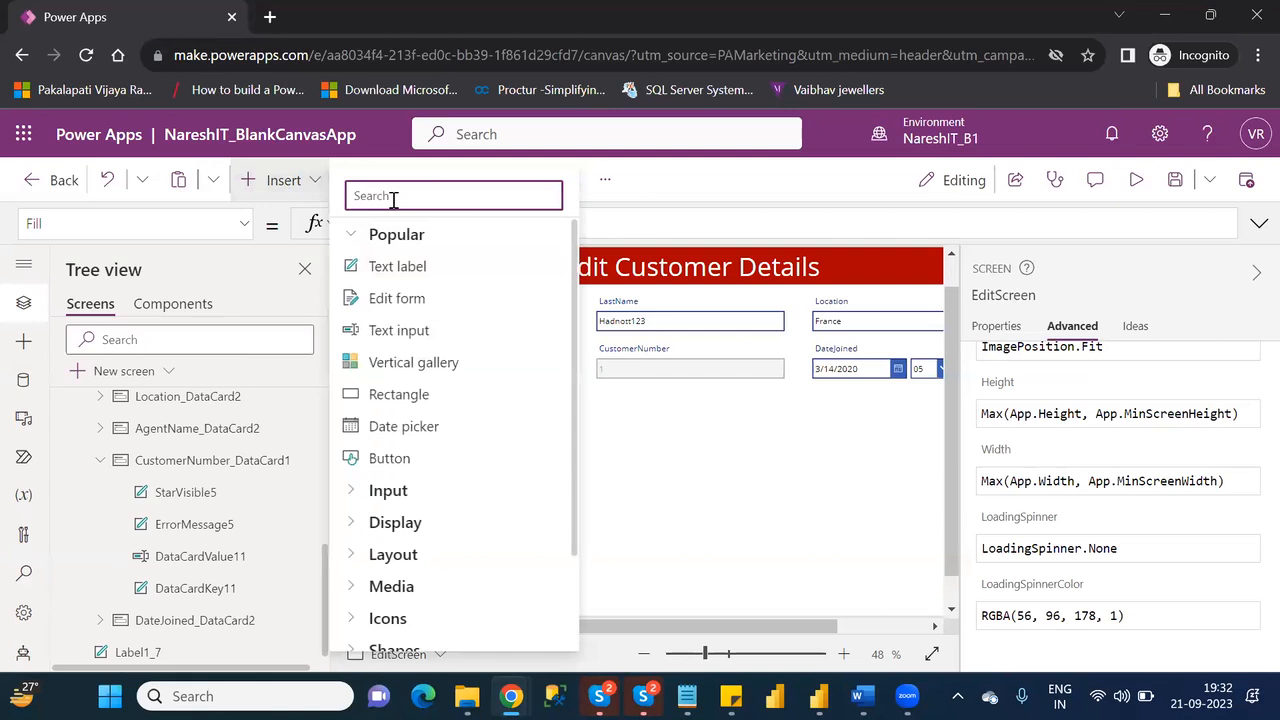
type("but")
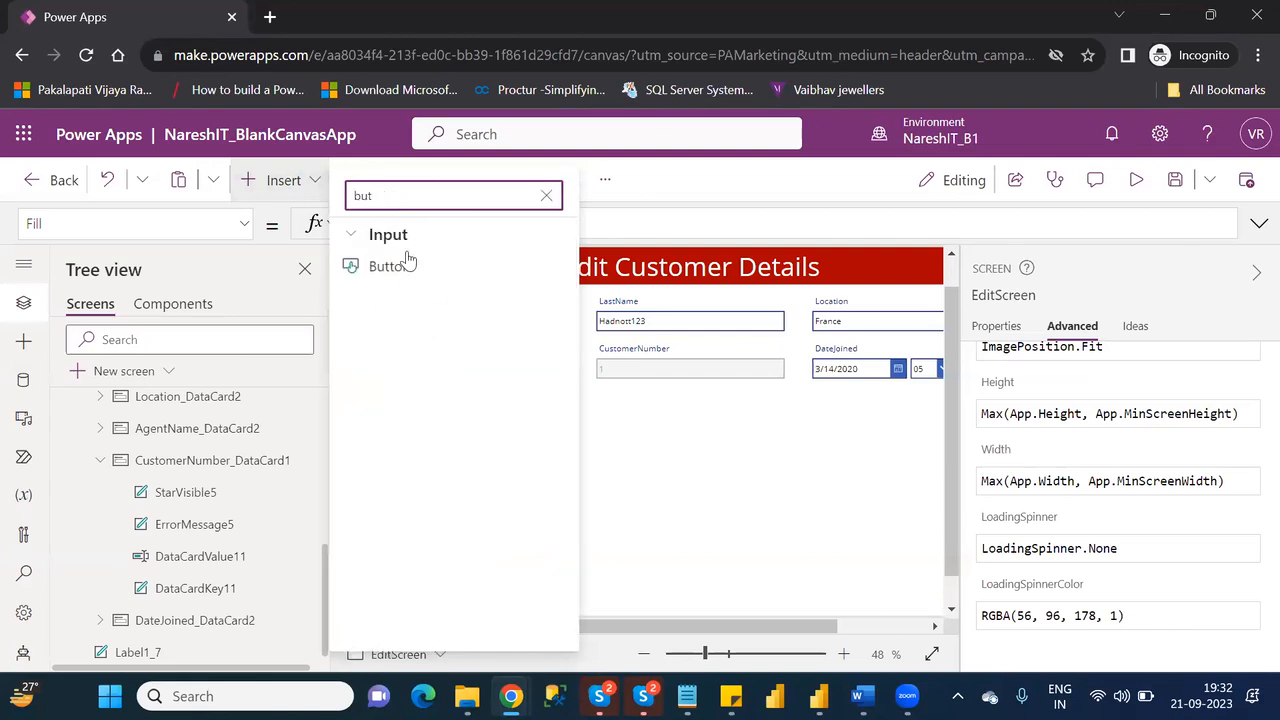
left_click(409, 272)
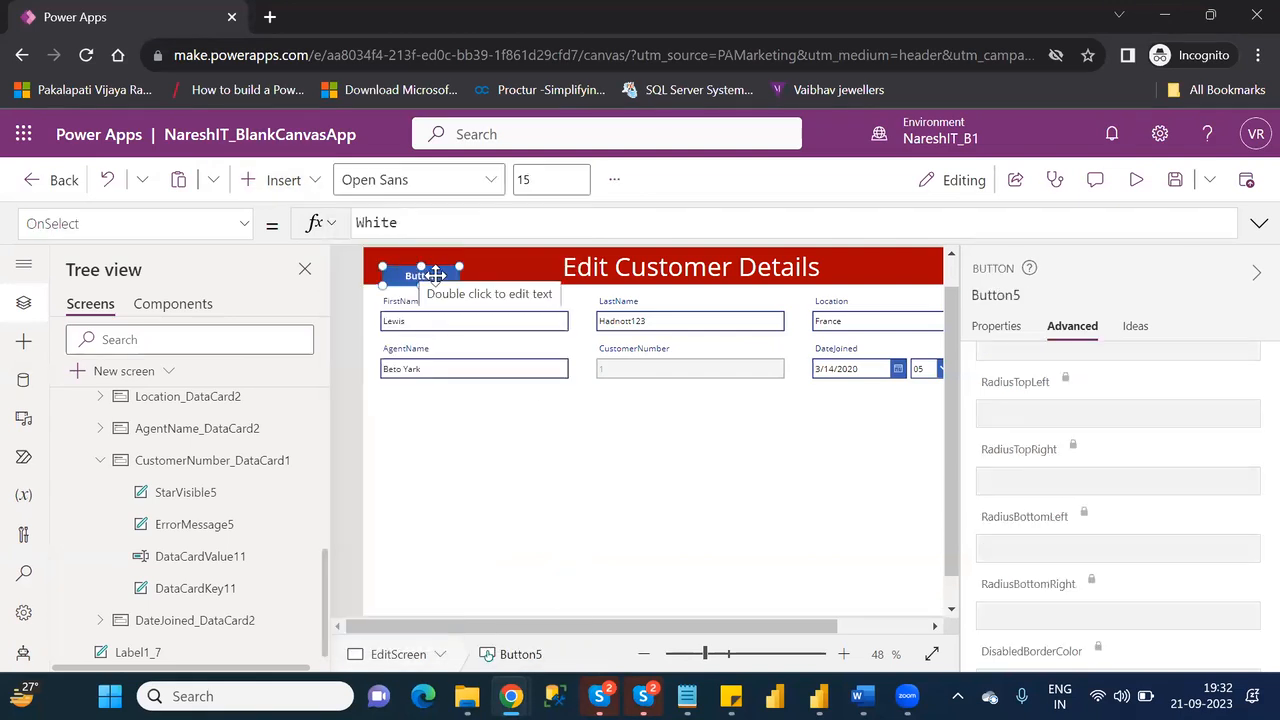
left_click_drag(436, 275, 437, 471)
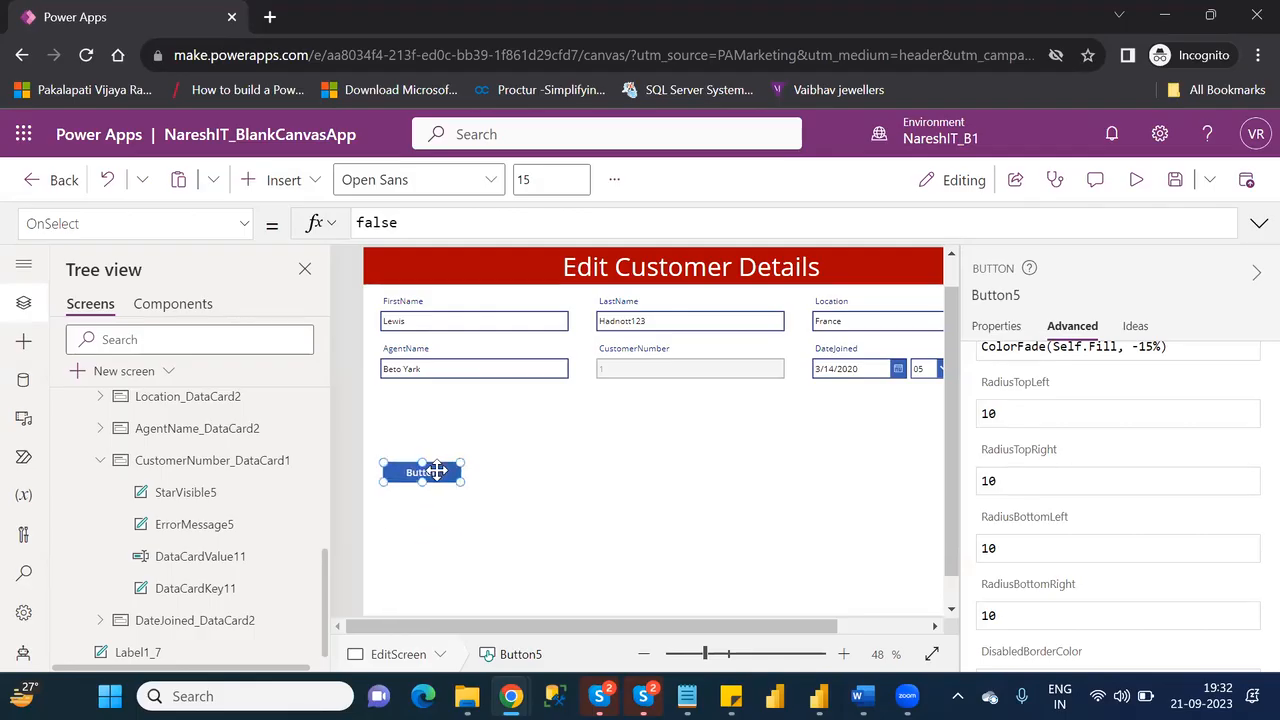
Step: Set the new button's text to Validate
left_click(994, 327)
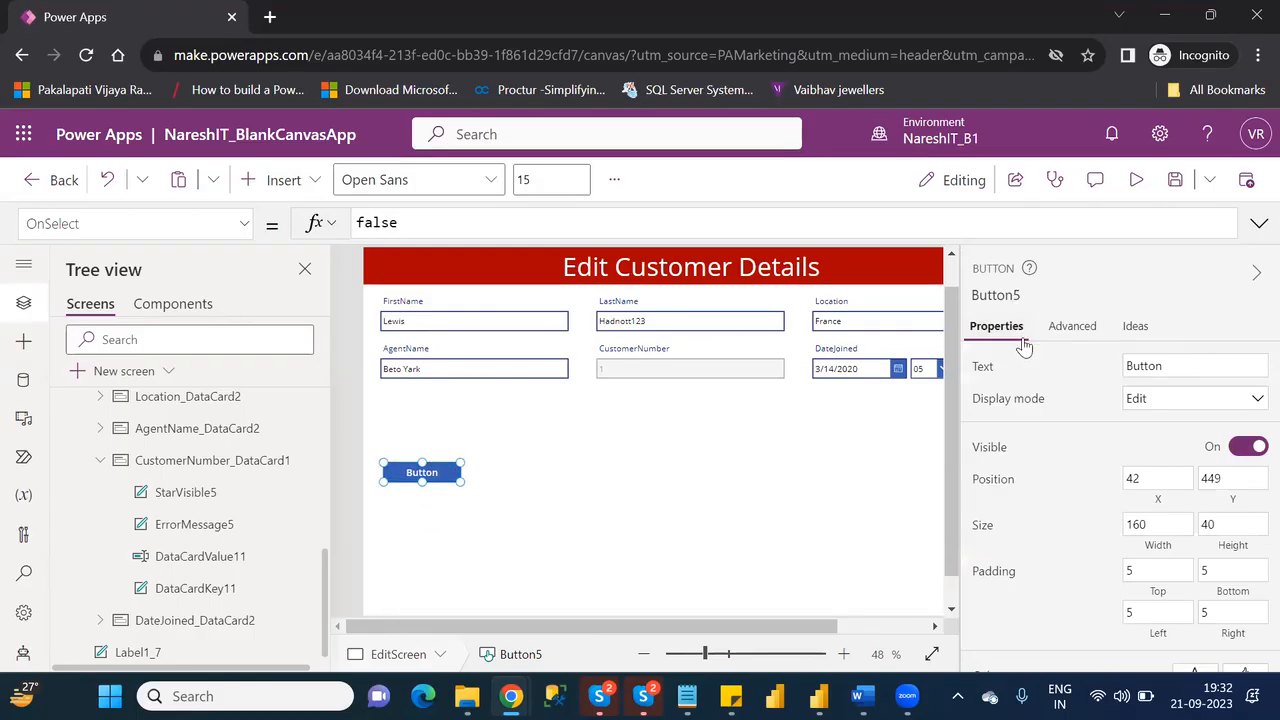
double_click(1157, 367)
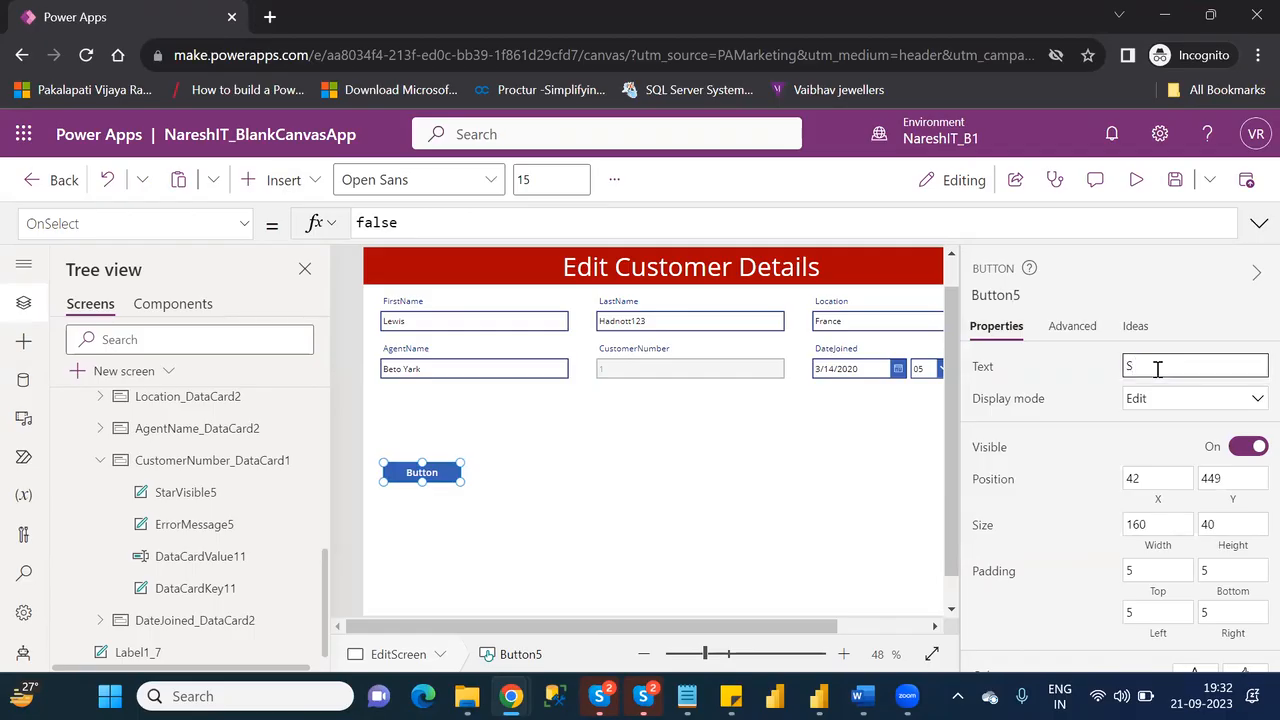
key("BackSpace")
type("Validate")
left_click(503, 464)
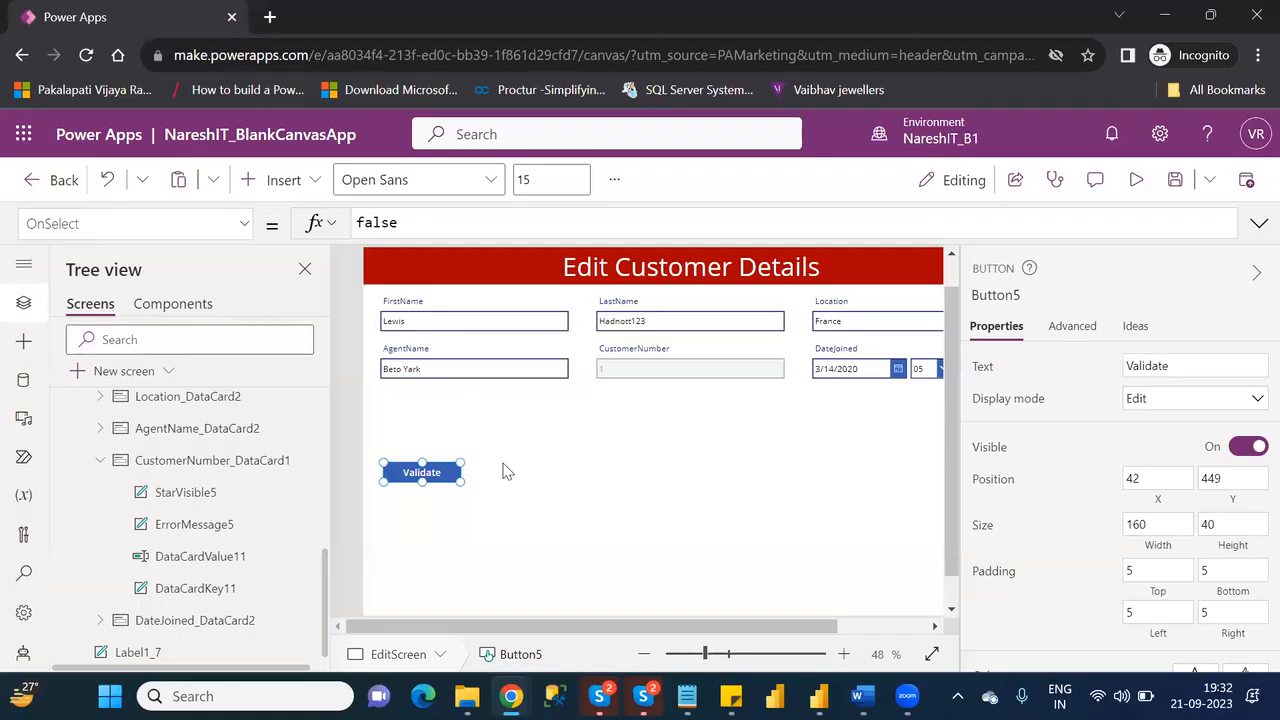
Step: Set the Validate button's OnSelect to SubmitForm(Form1) and move the button further down to about X 34, Y 562
left_click(437, 474)
double_click(377, 222)
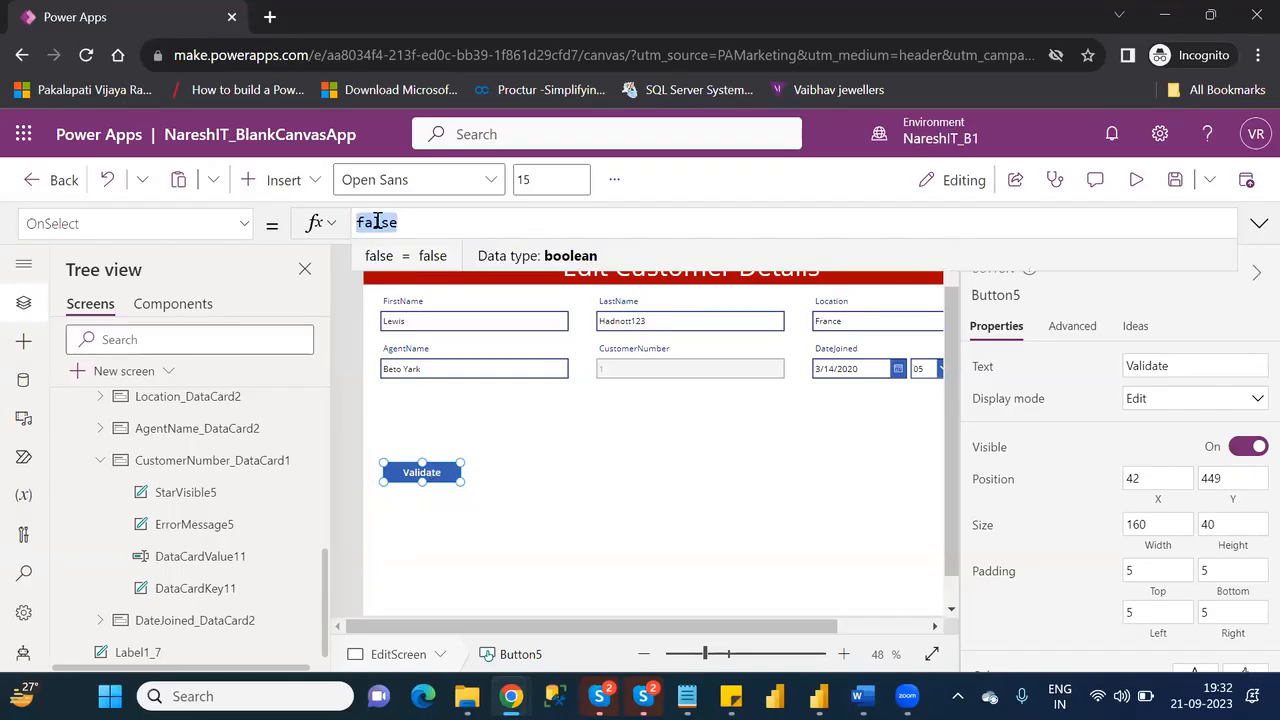
key("BackSpace")
type("s")
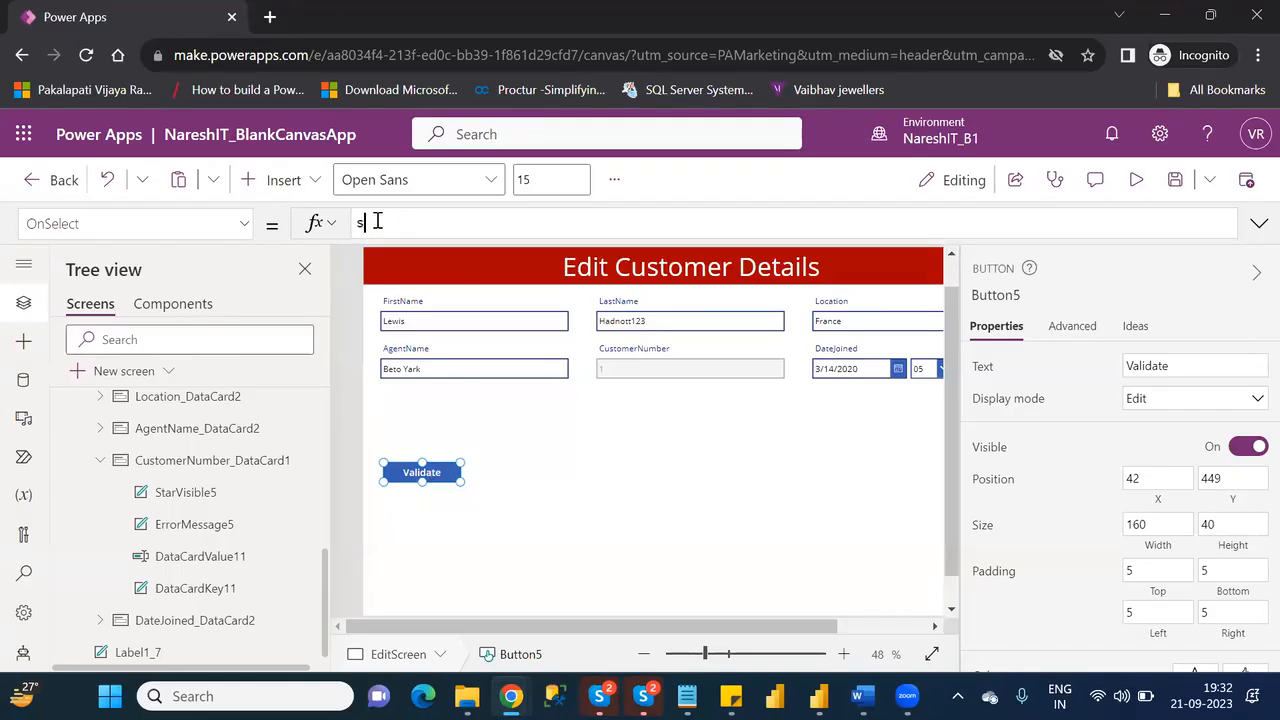
type("ubmitf")
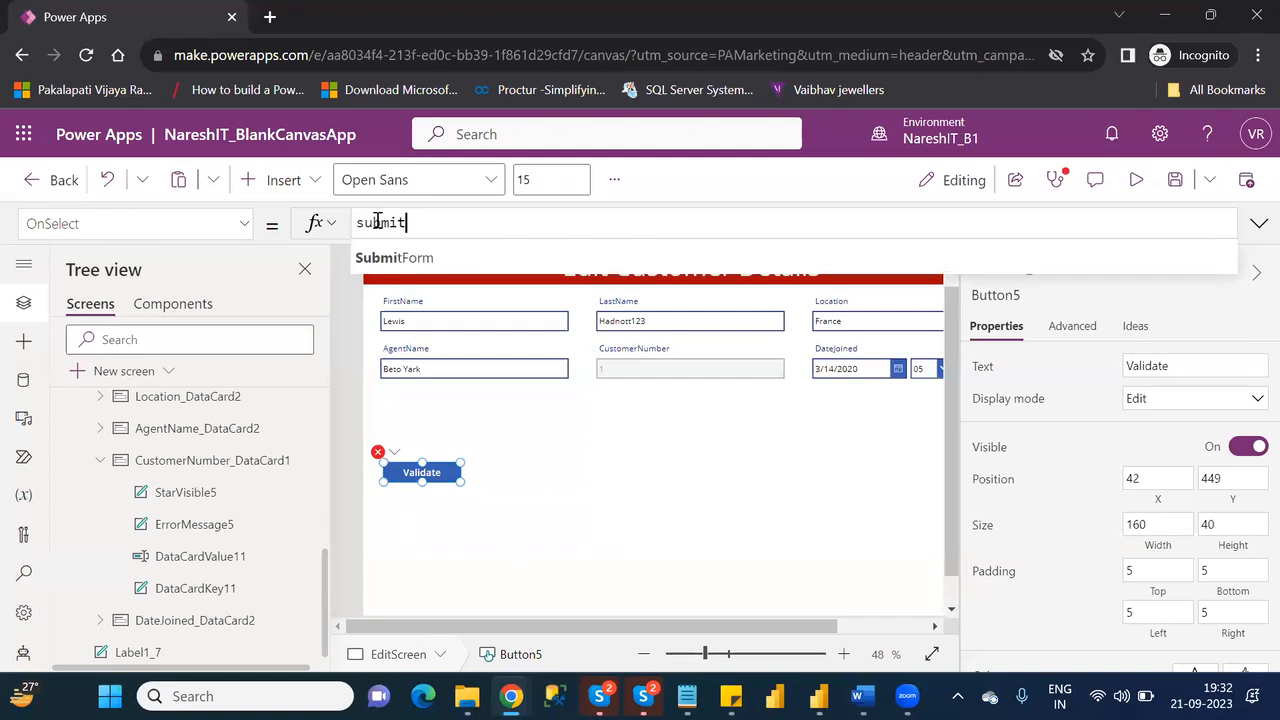
key("Tab")
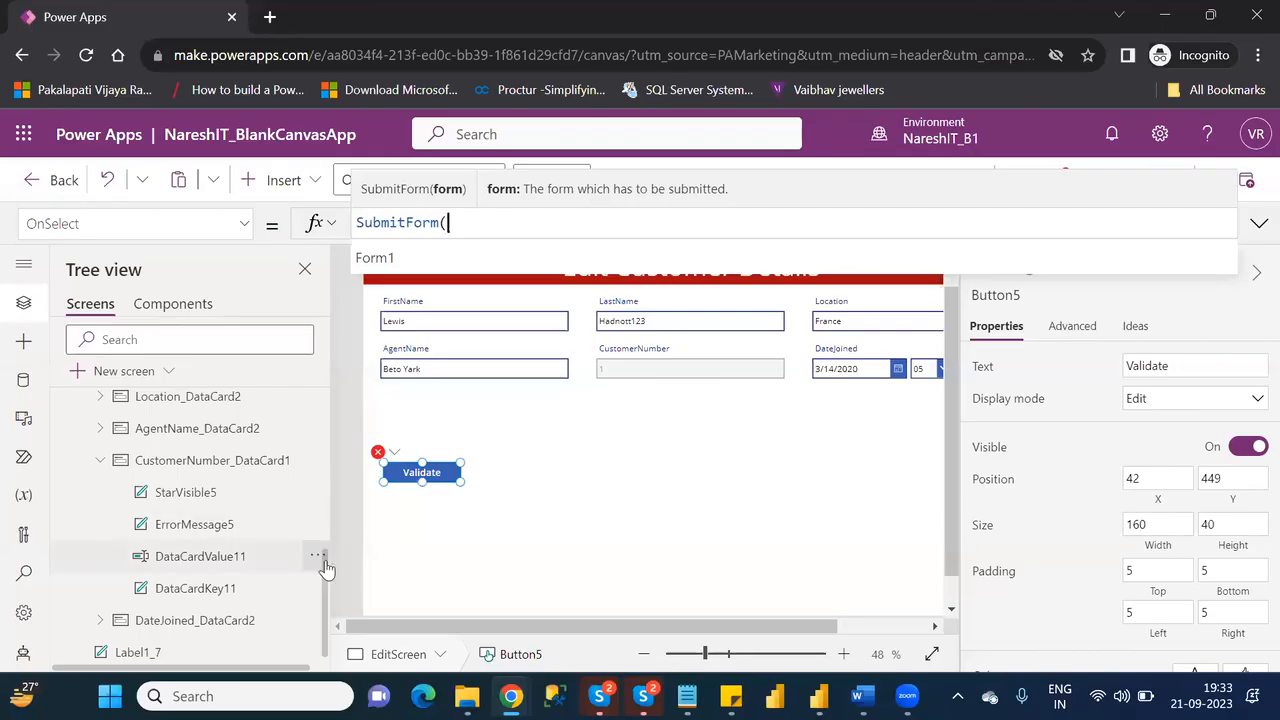
scroll(328, 498, "up", 3)
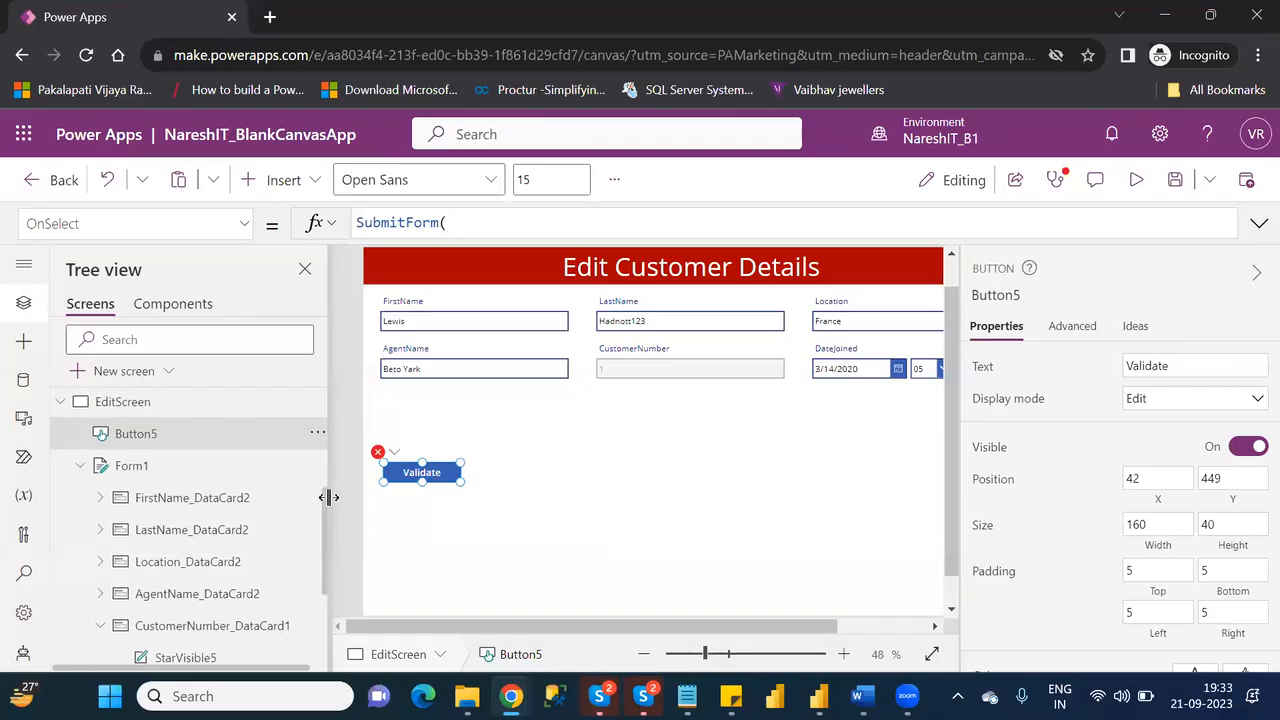
left_click(511, 225)
type("for")
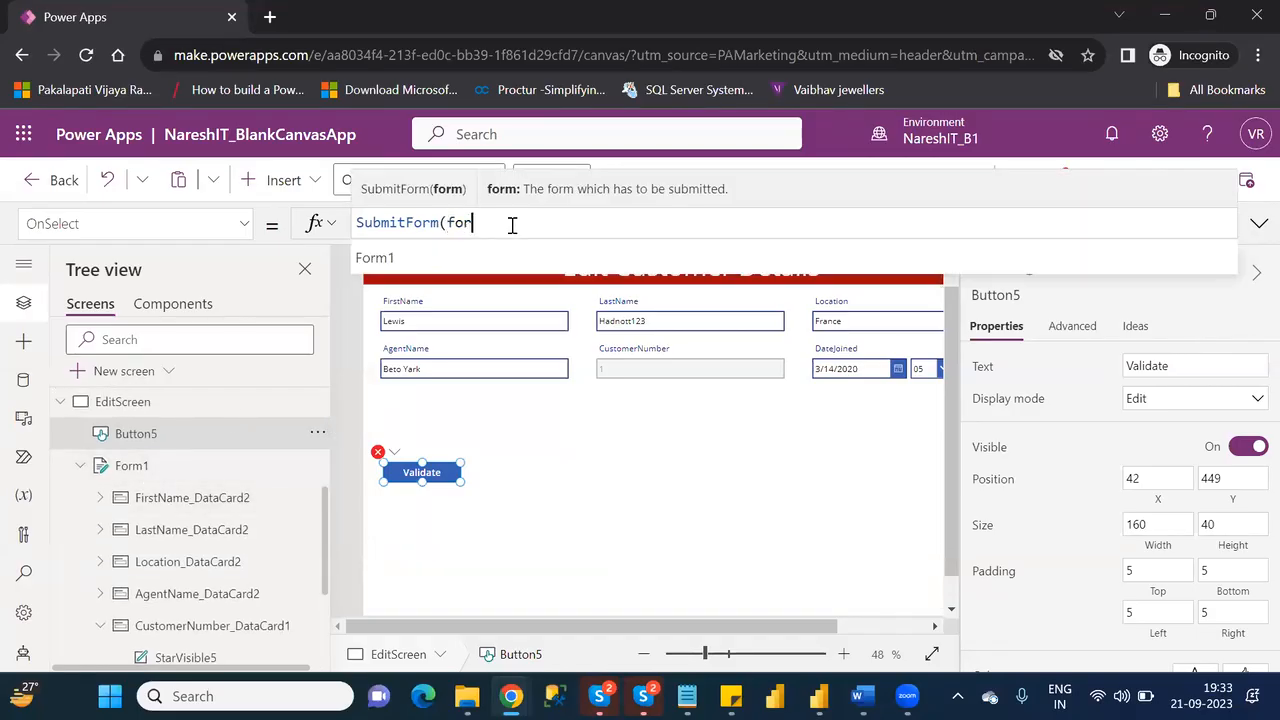
type("m")
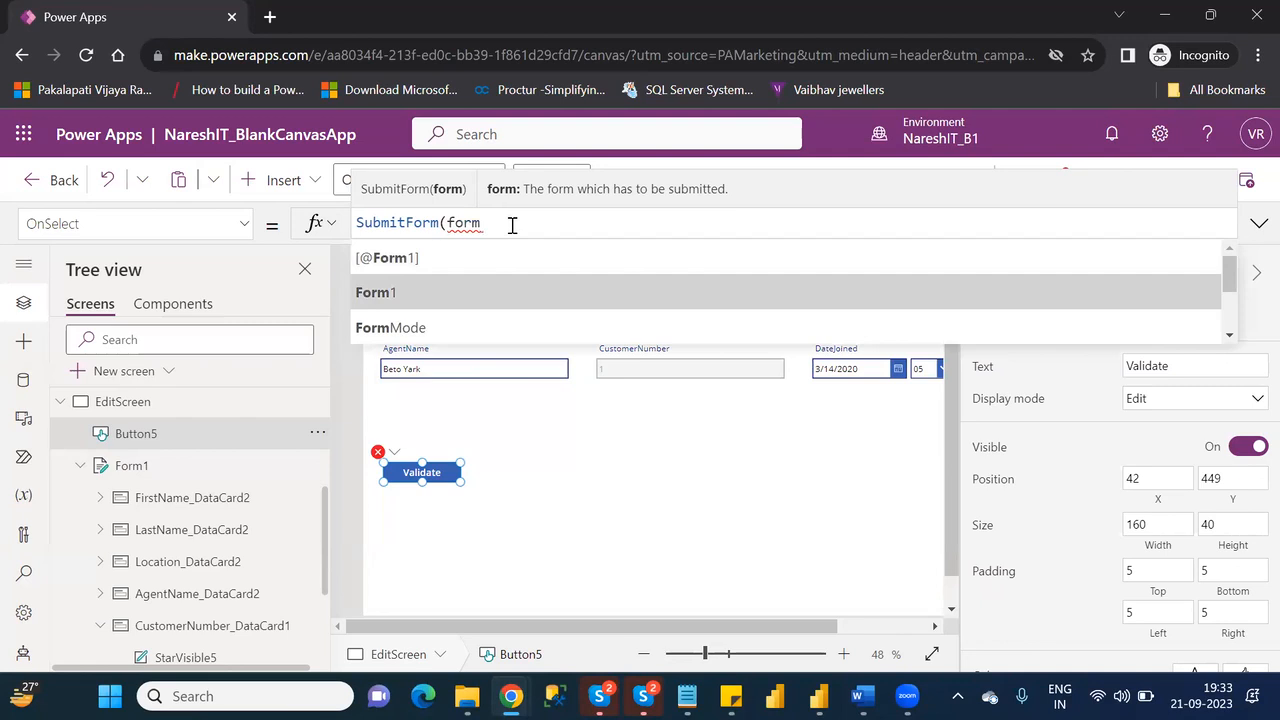
key("Tab")
type(")")
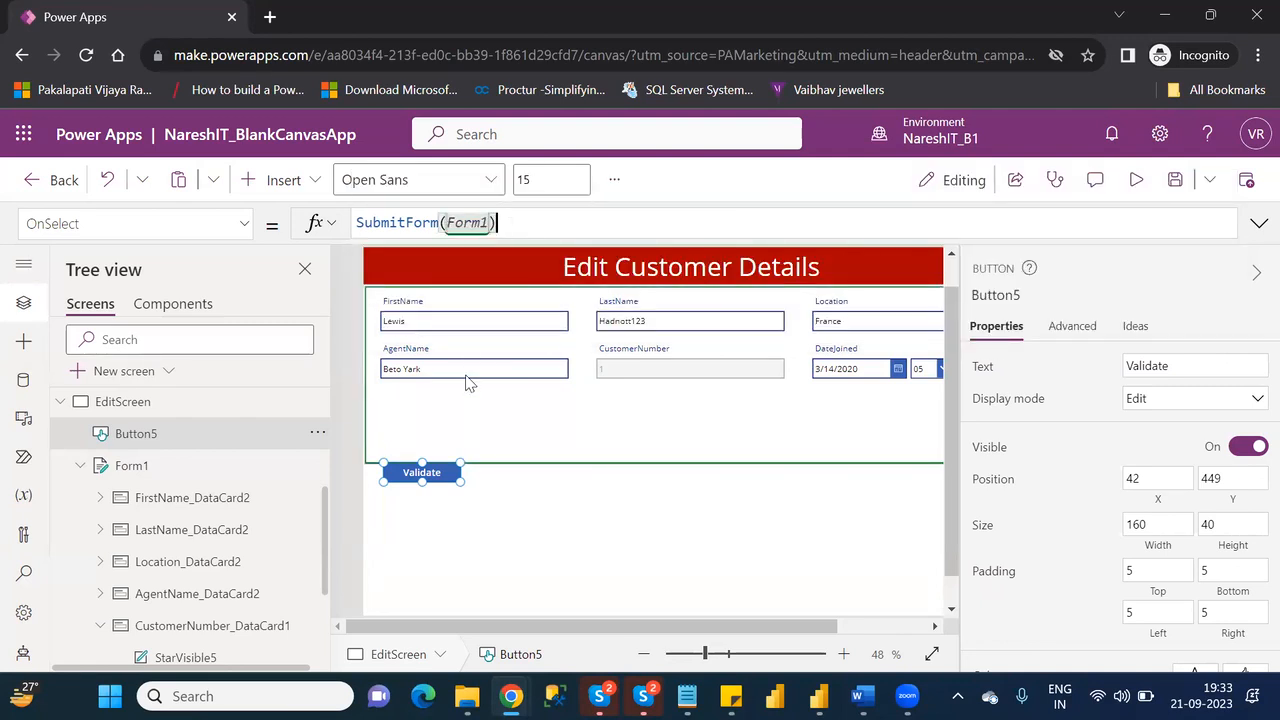
left_click_drag(429, 477, 422, 527)
left_click(562, 477)
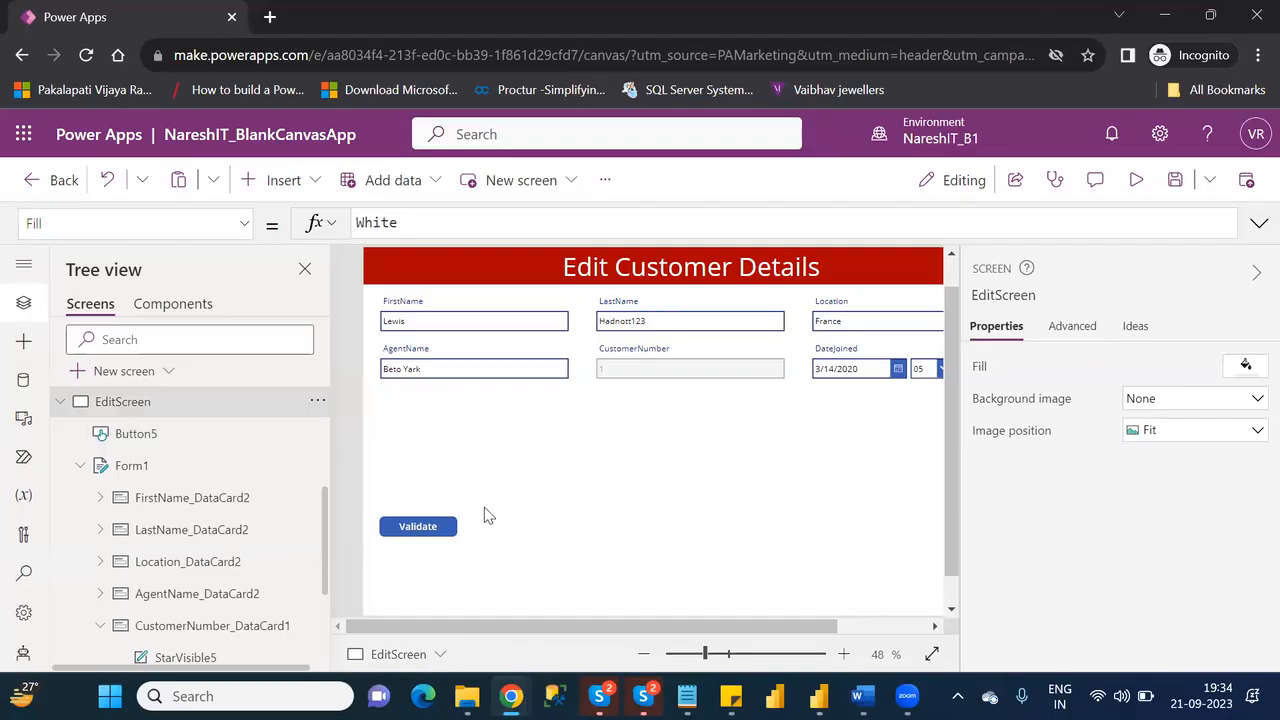
Step: Preview EditScreen and replace the Location value with Germany
left_click(1138, 182)
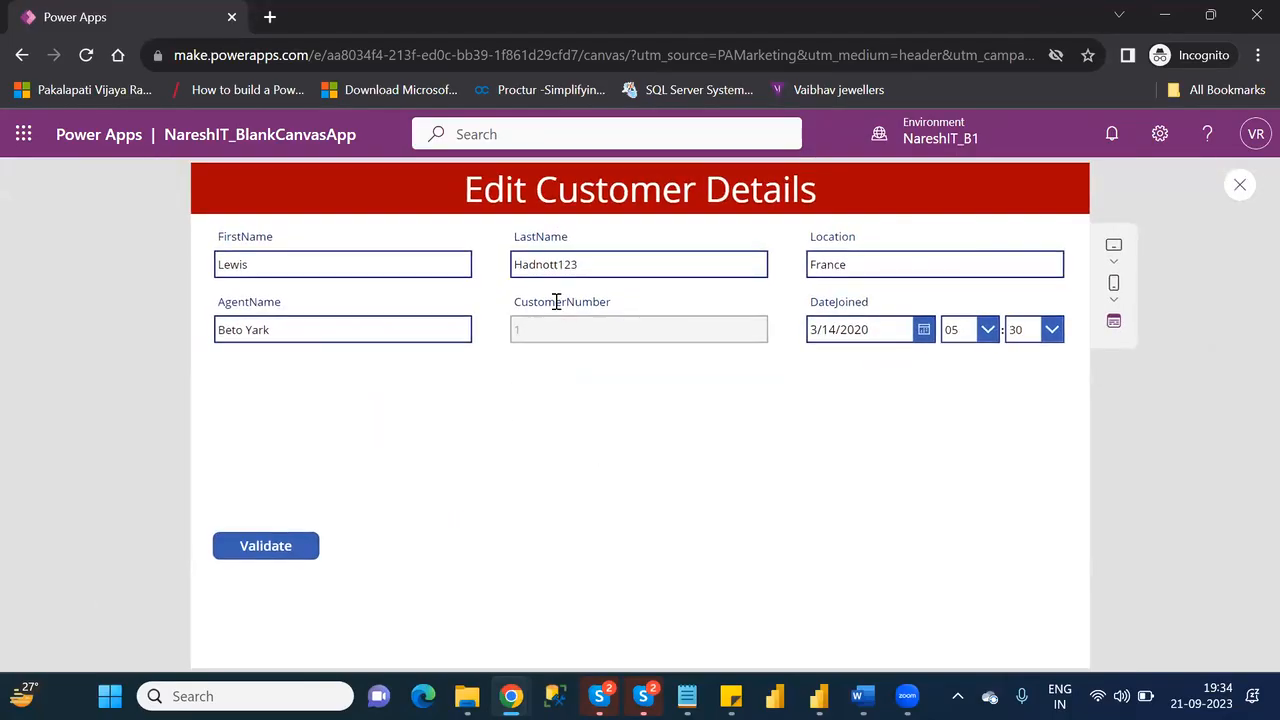
left_click(517, 270)
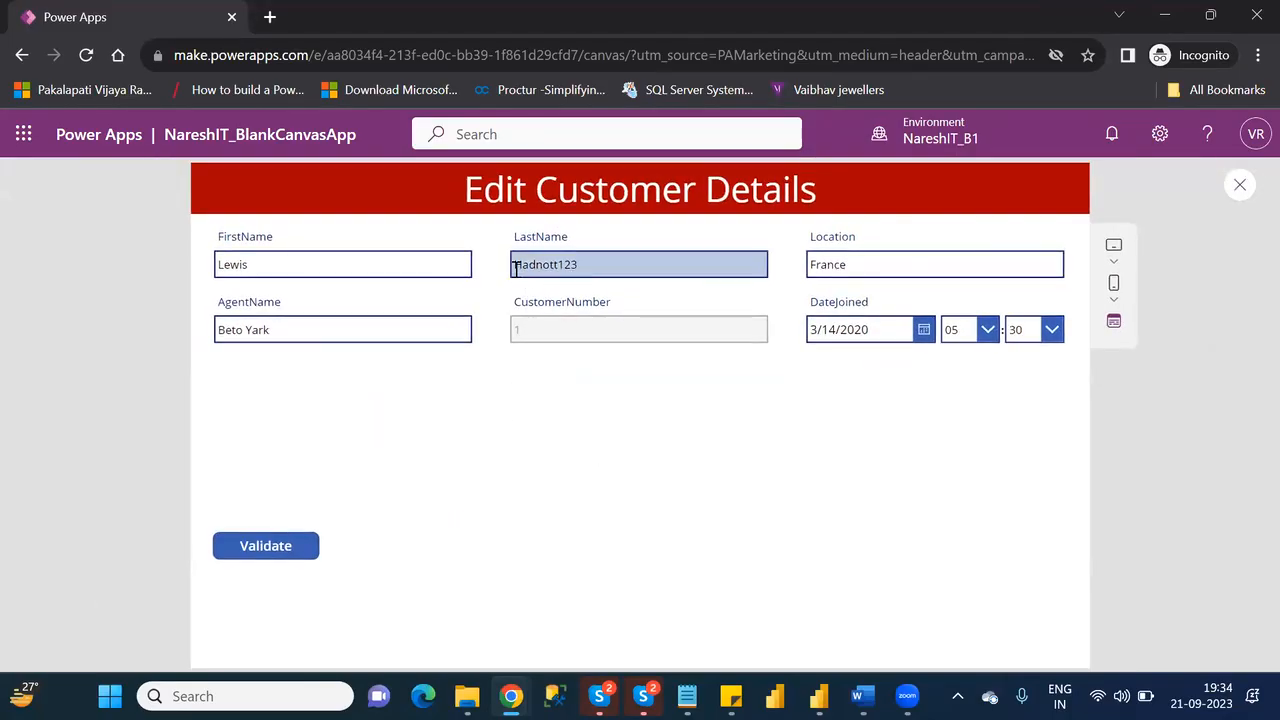
left_click(579, 268)
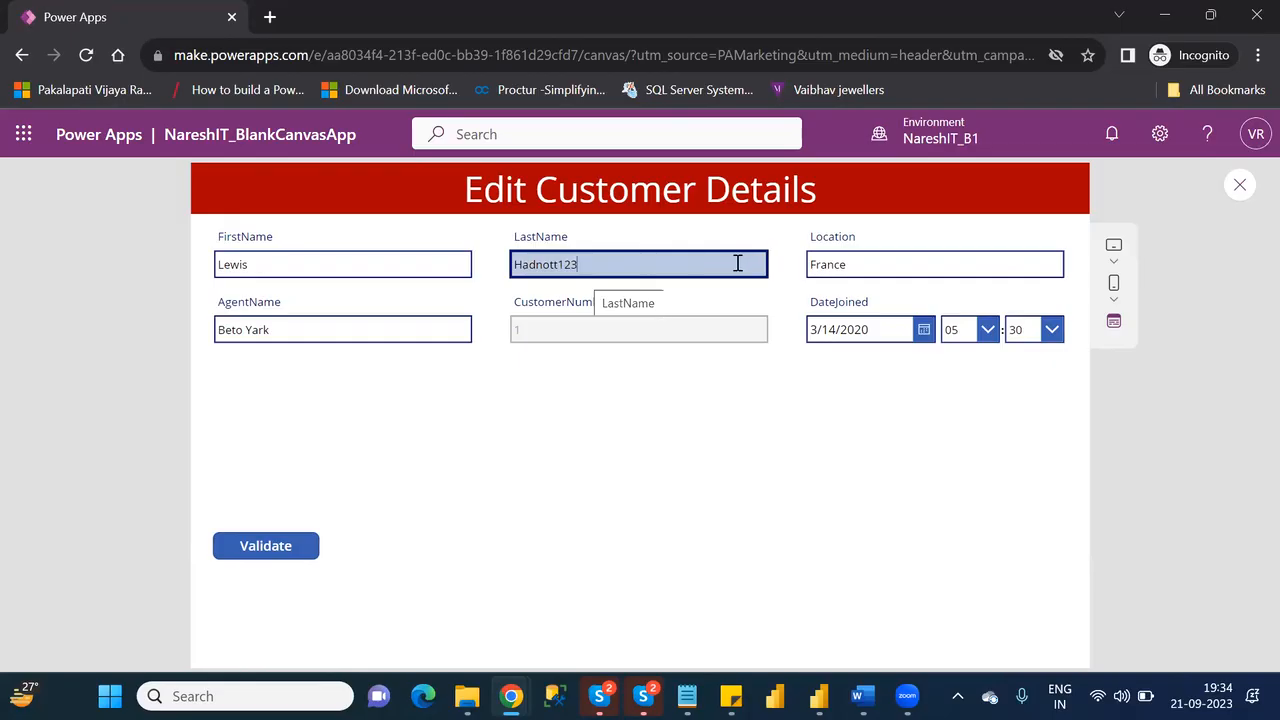
left_click(880, 267)
key("BackSpace")
key("BackSpace")
key("BackSpace")
key("BackSpace")
key("BackSpace")
key("BackSpace")
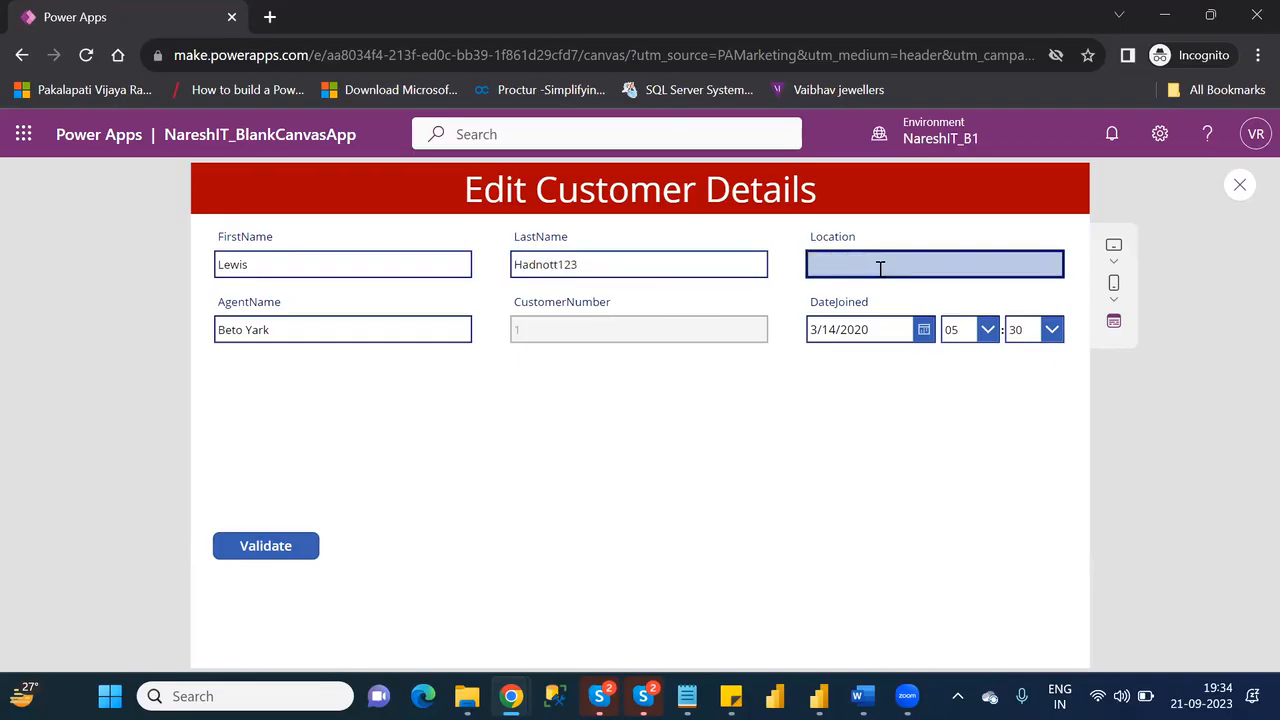
type("Germany")
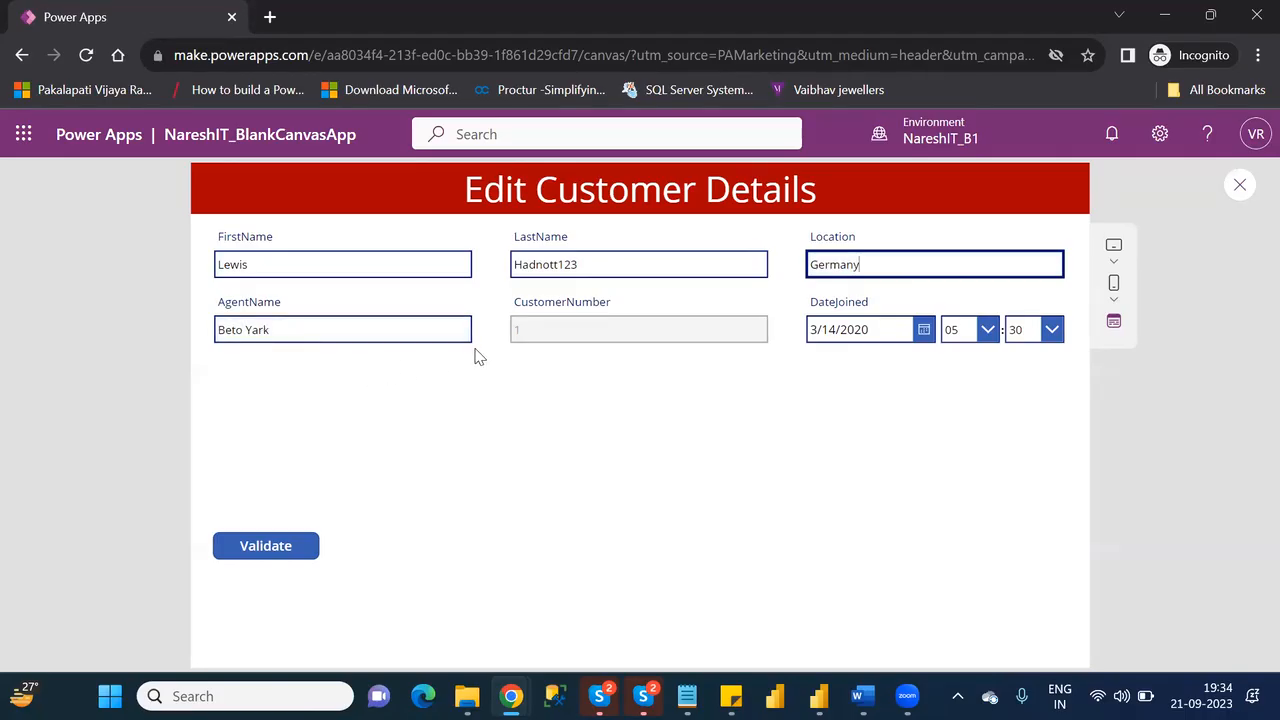
Step: Submit the edited record with the Validate button, return to the editor and dismiss the preview tip
left_click(276, 550)
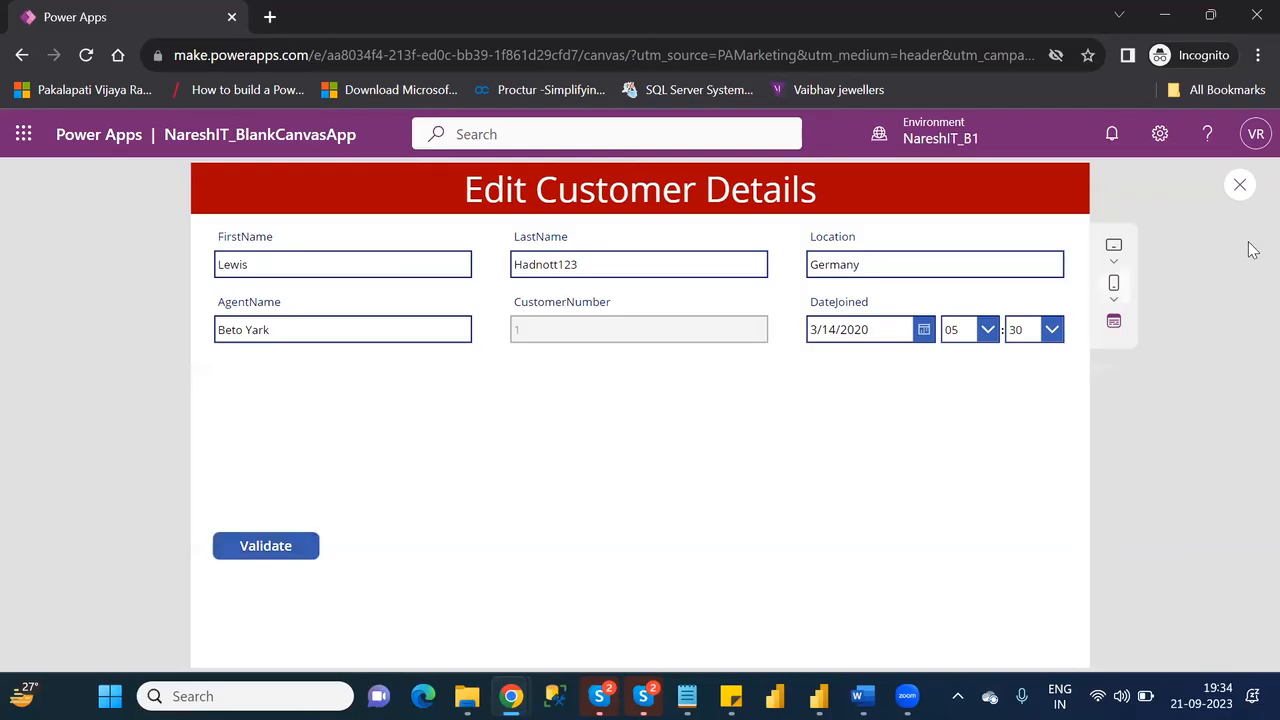
left_click(1241, 186)
left_click(826, 490)
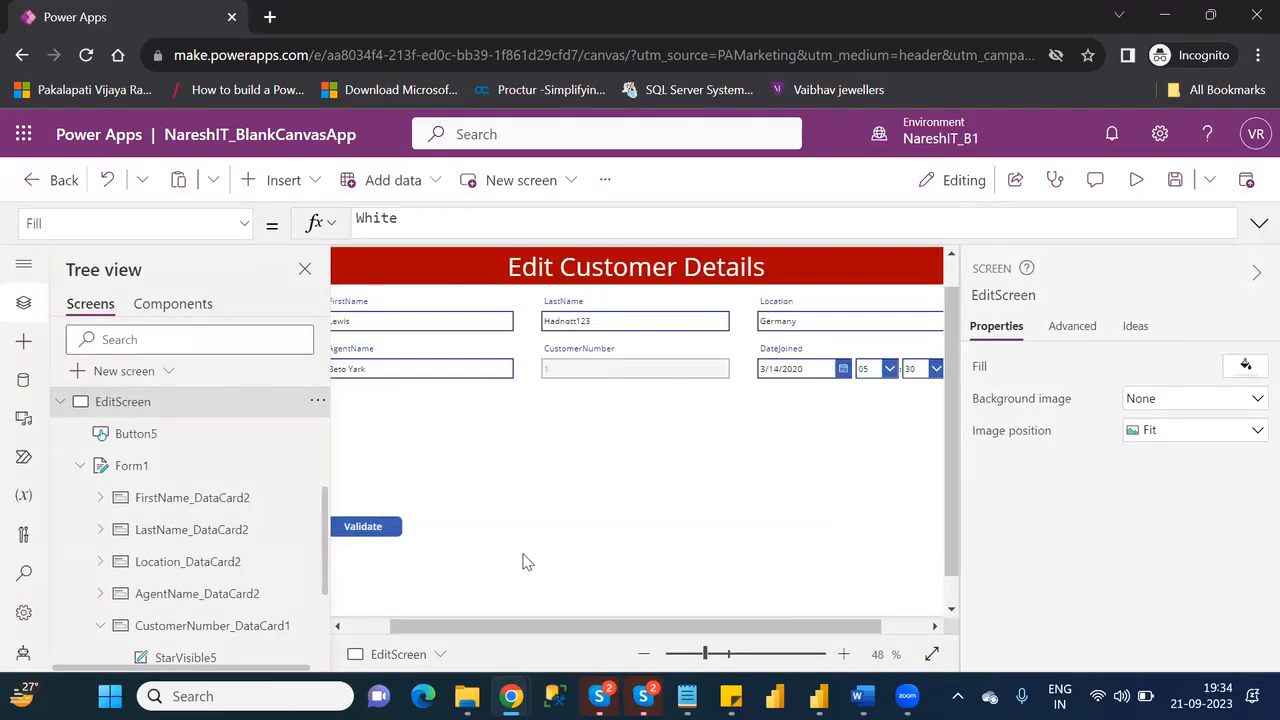
Step: Extend the Validate button's OnSelect formula to SubmitForm(Form1);Notify("Successfully Updated")
left_click(368, 530)
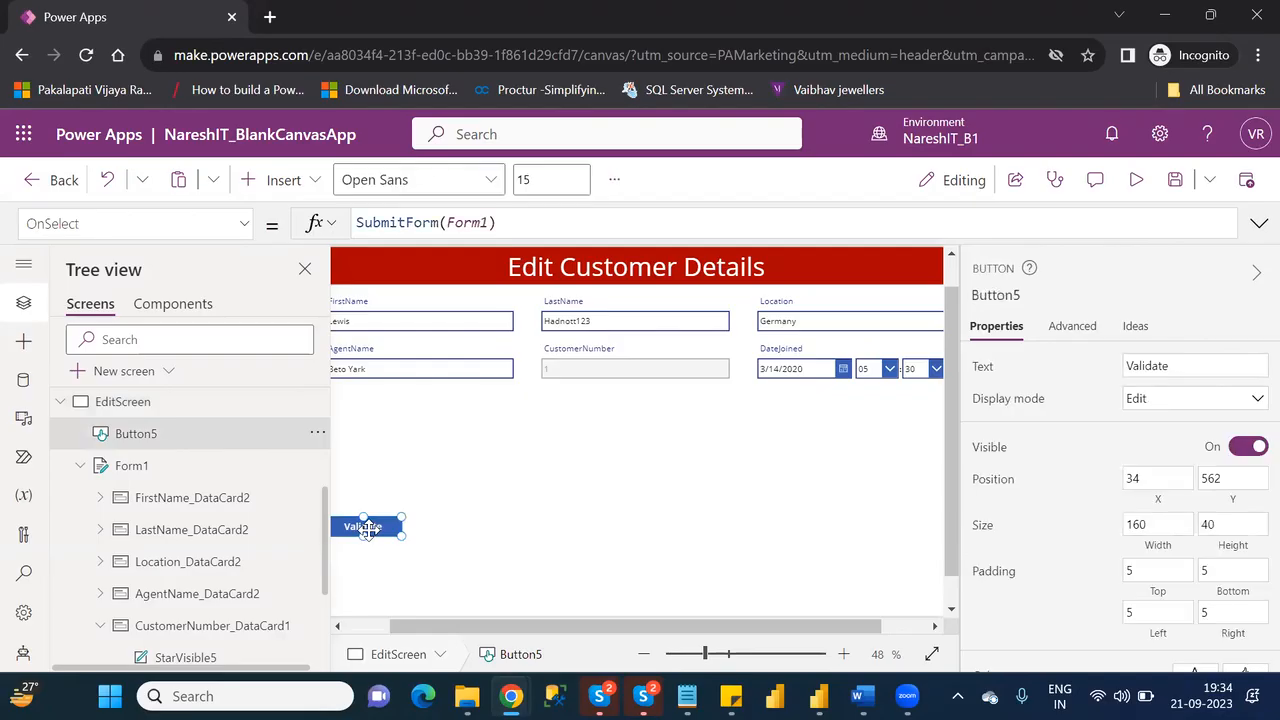
left_click(517, 233)
type(";")
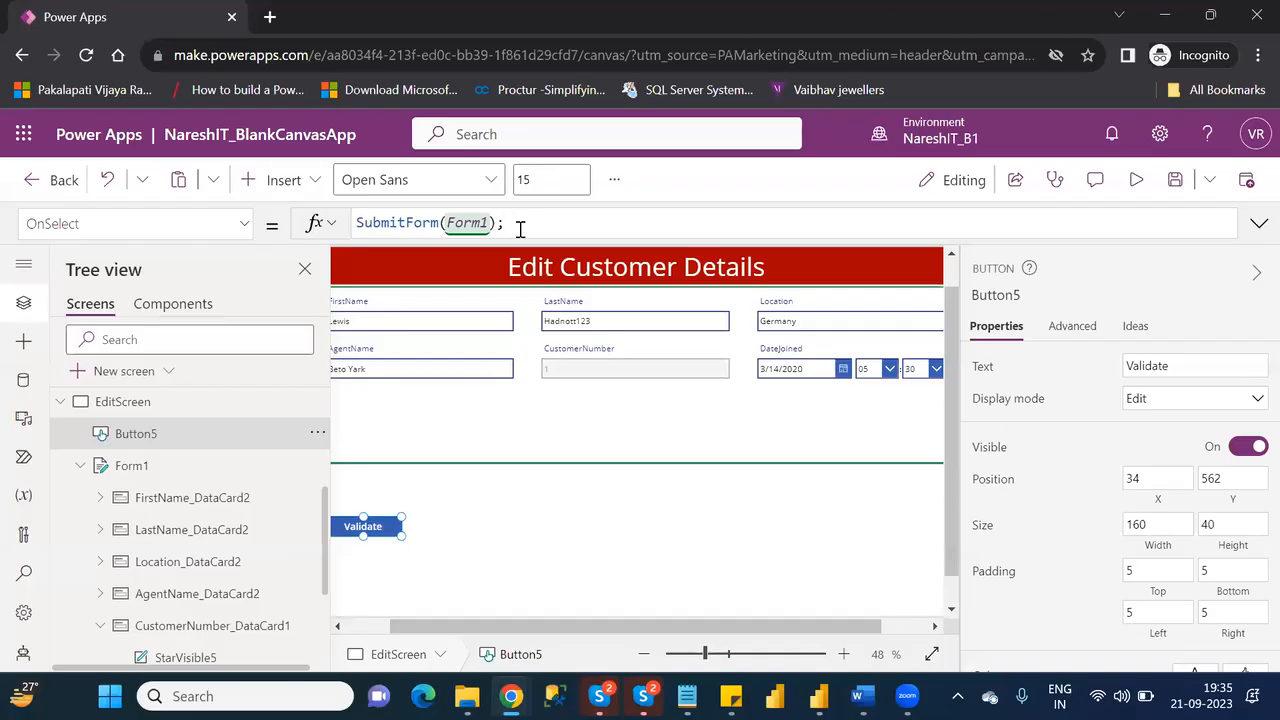
type("Not")
key("Down")
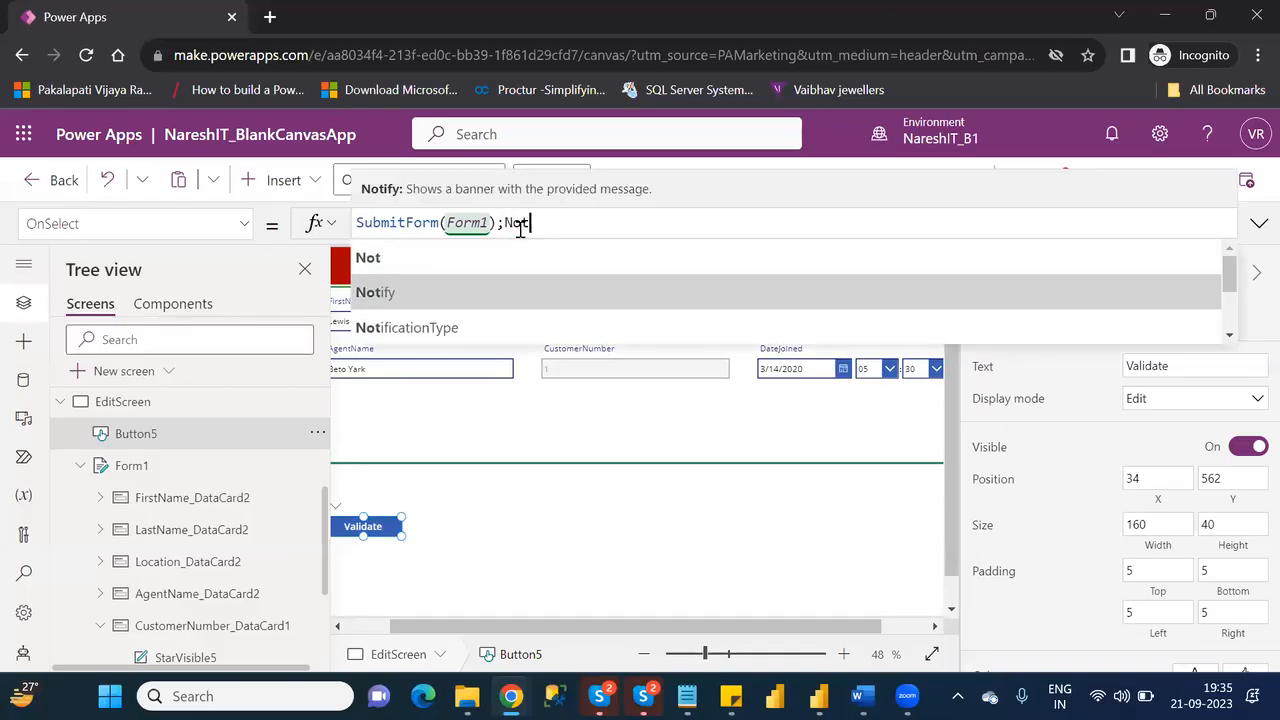
key("Tab")
type("\"Successfully ")
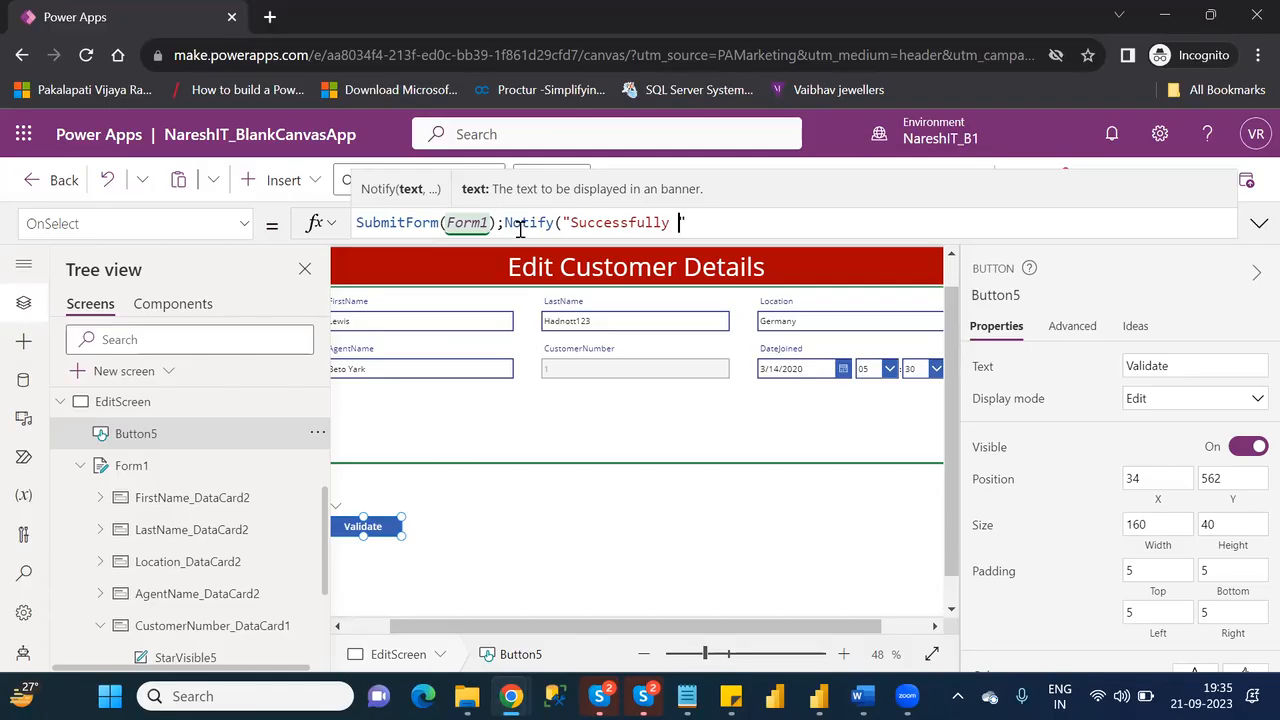
type("Updated\")")
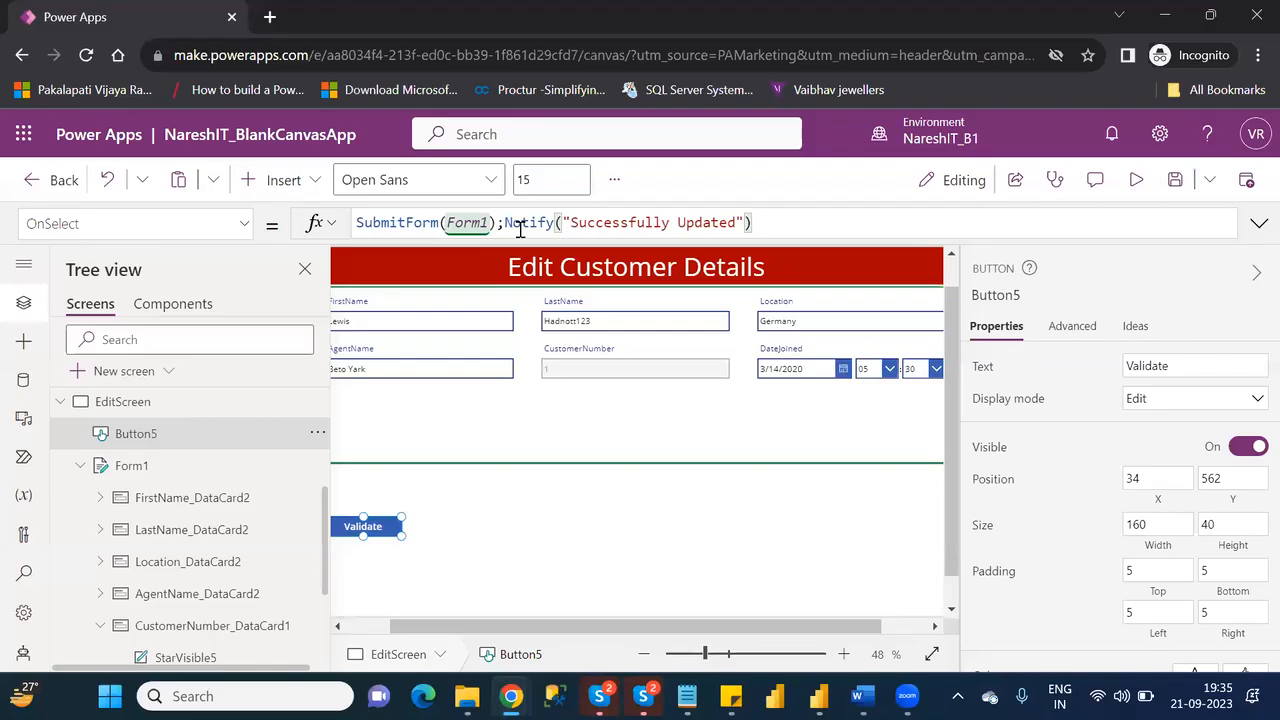
left_click(645, 566)
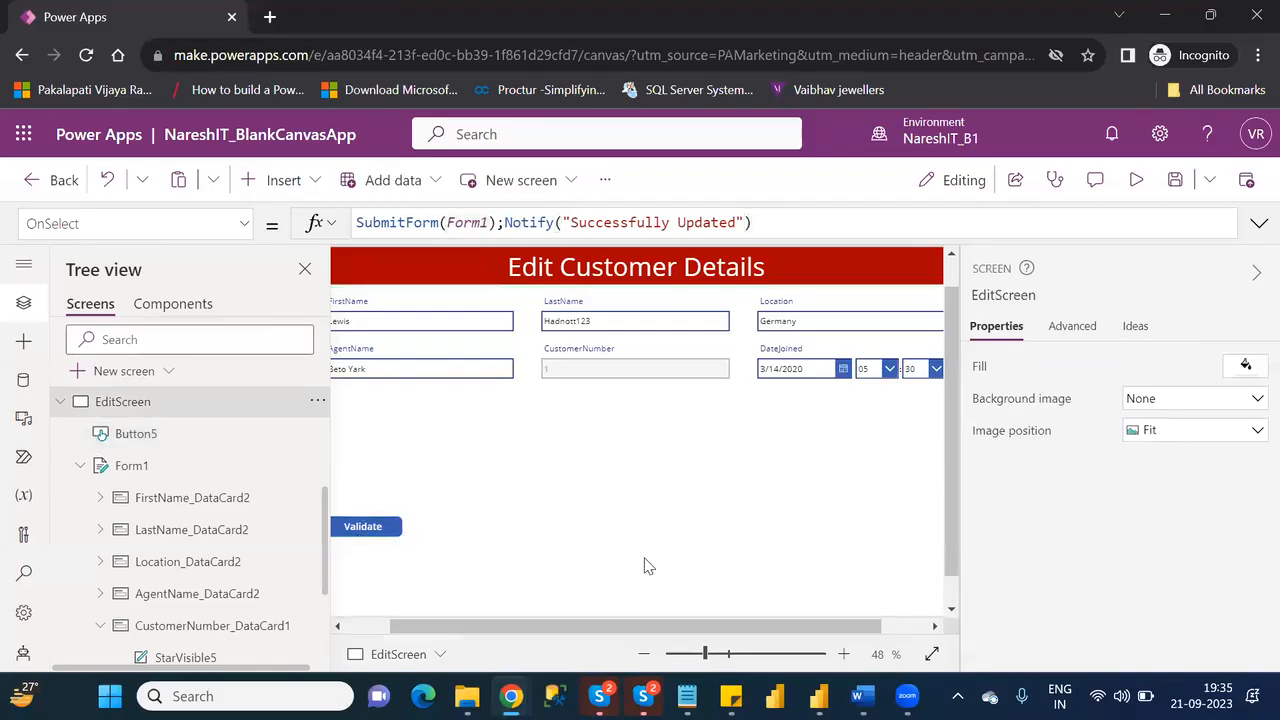
Step: Preview EditScreen, test the Validate button and close its notification, and return to the editor, dismissing the preview tip
left_click(1130, 188)
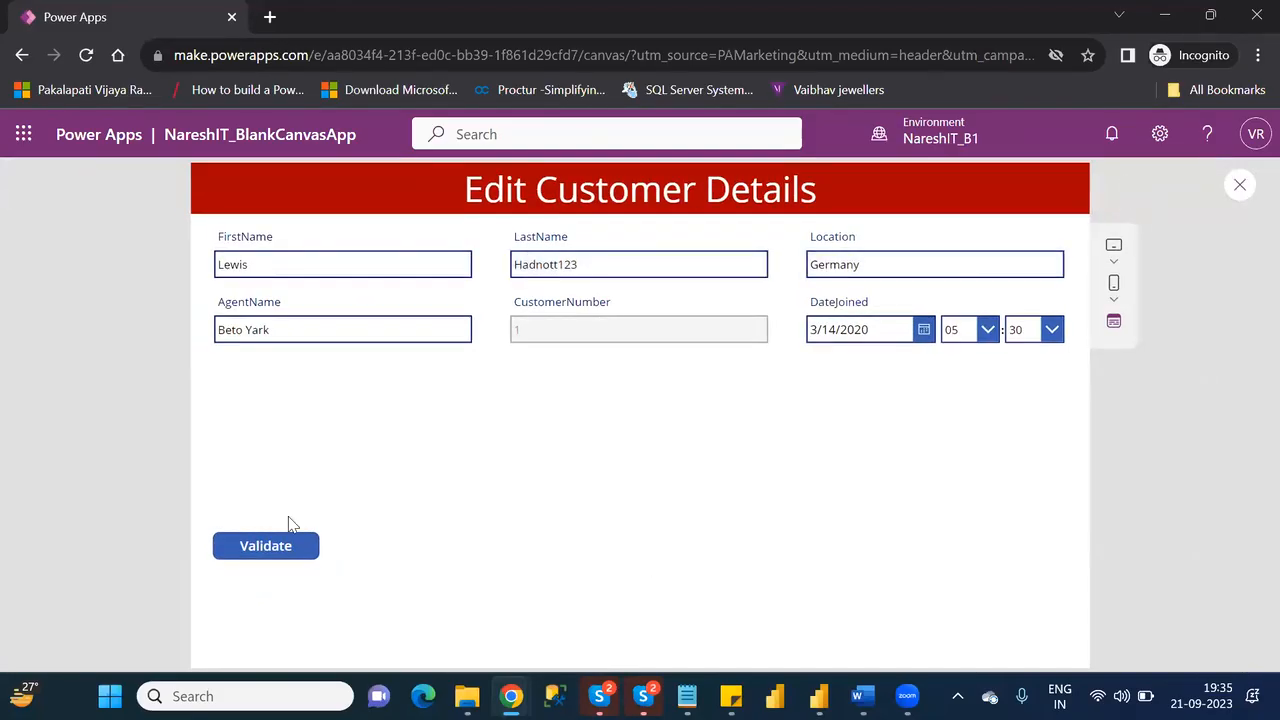
left_click(264, 551)
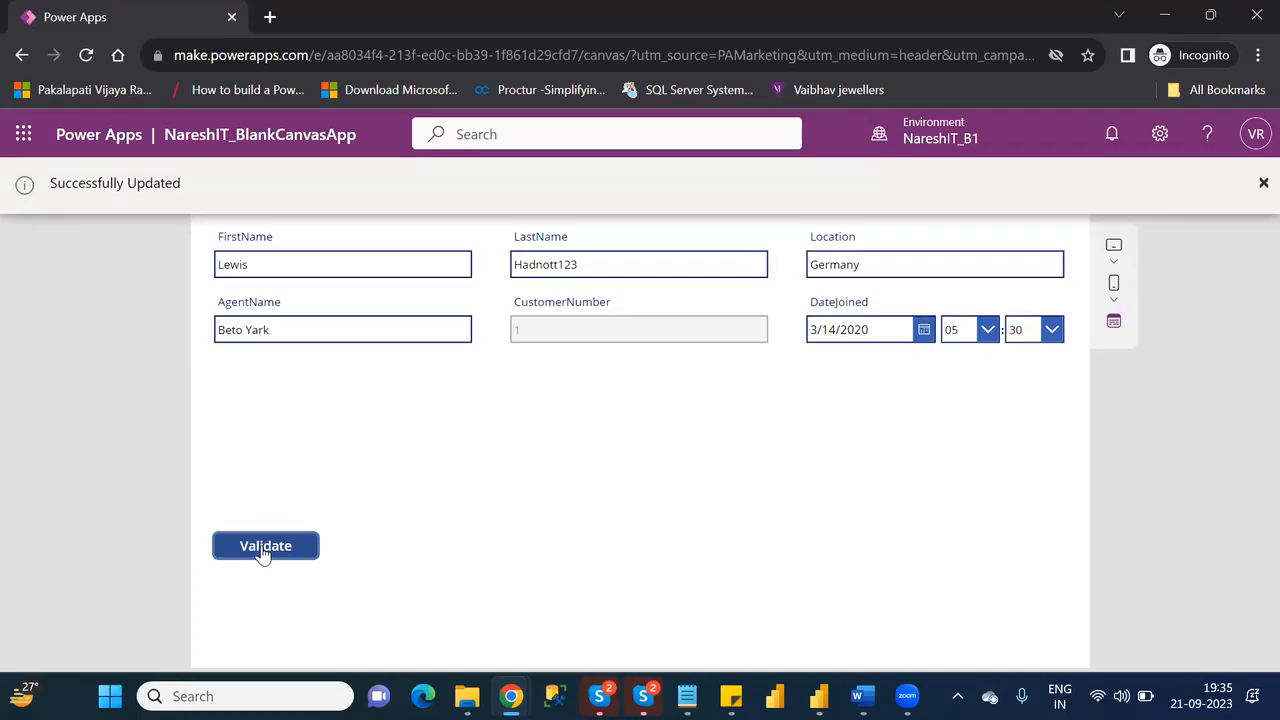
left_click(1259, 188)
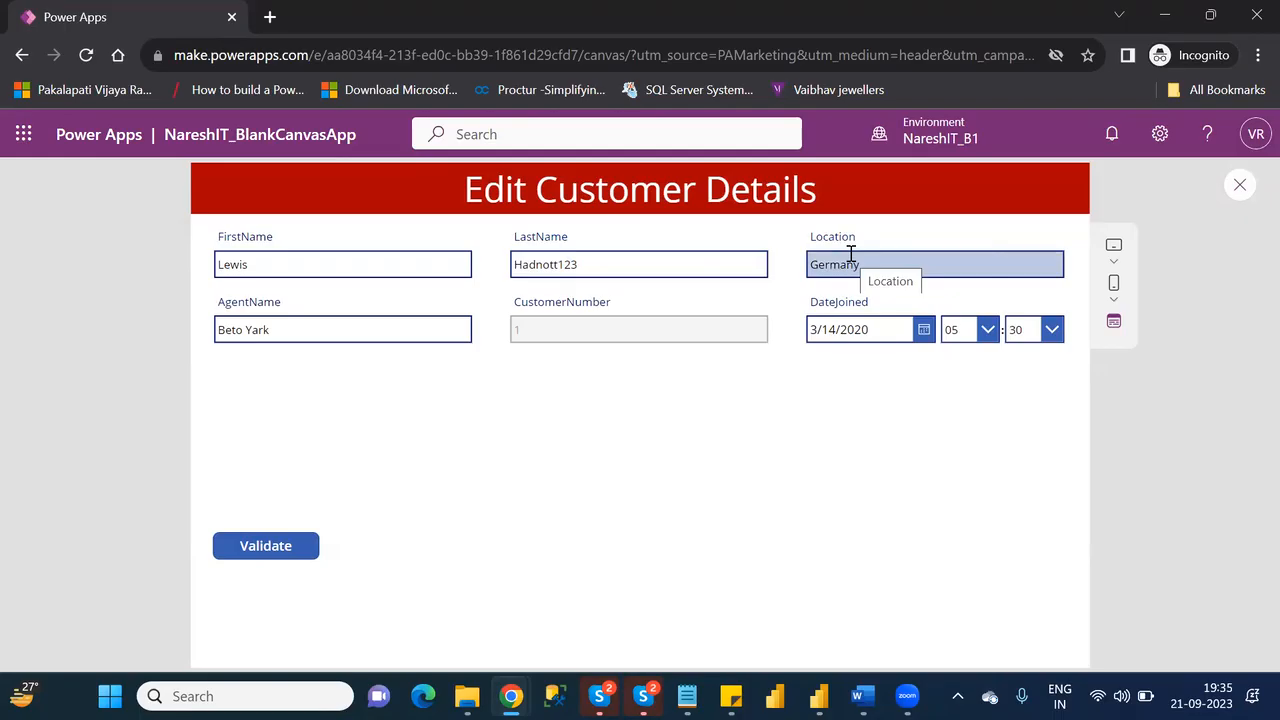
left_click(1240, 187)
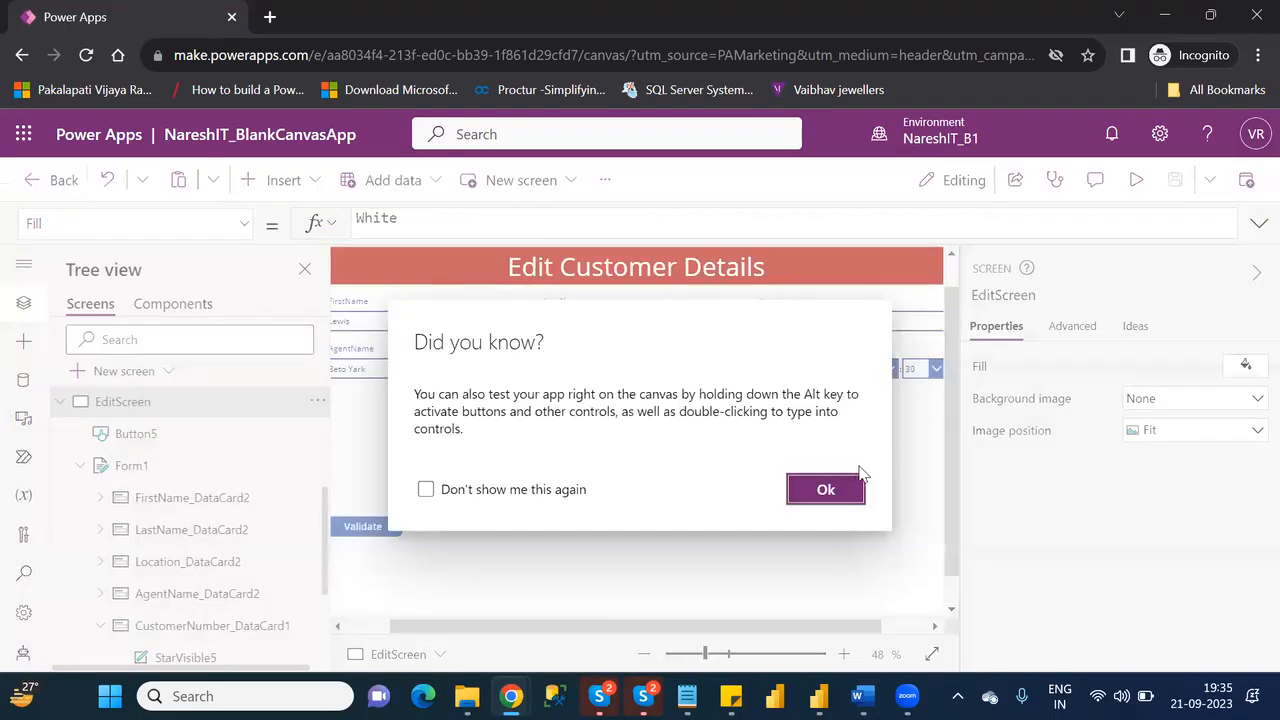
left_click(825, 490)
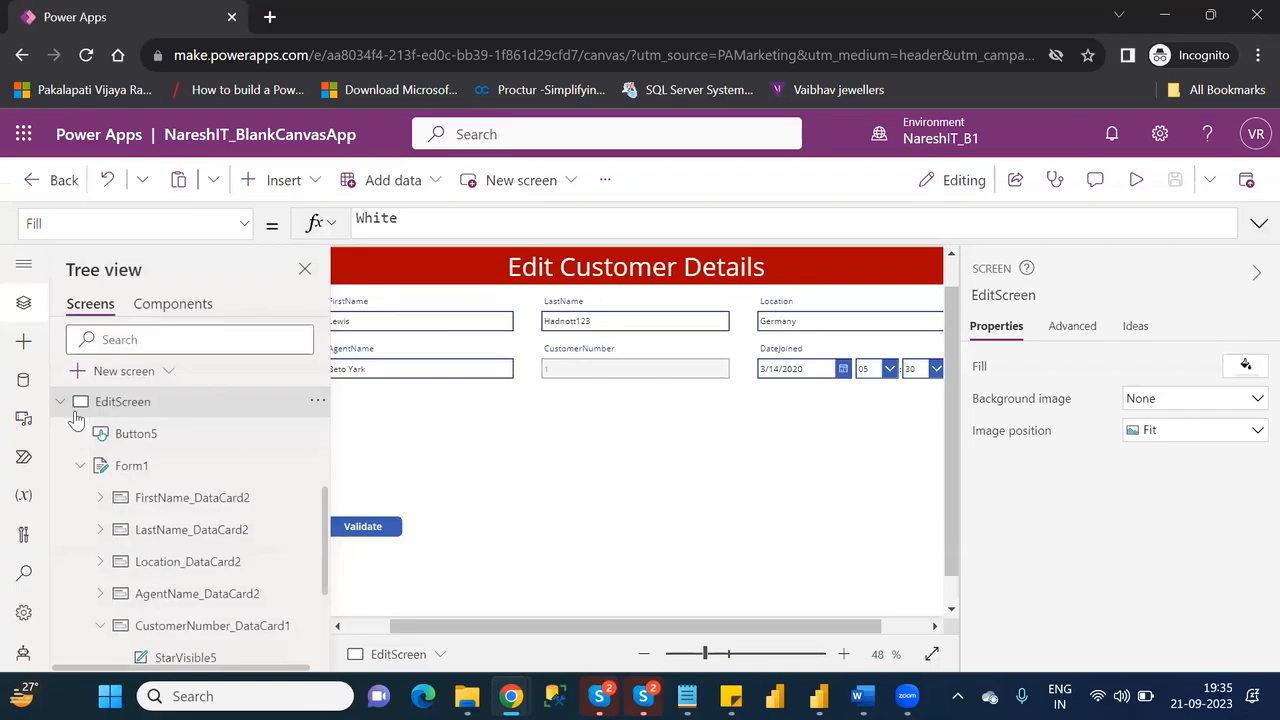
Step: Collapse EditScreen in the tree and check the customer record on DetailScreen and the gallery on BrowseScreen
left_click(62, 402)
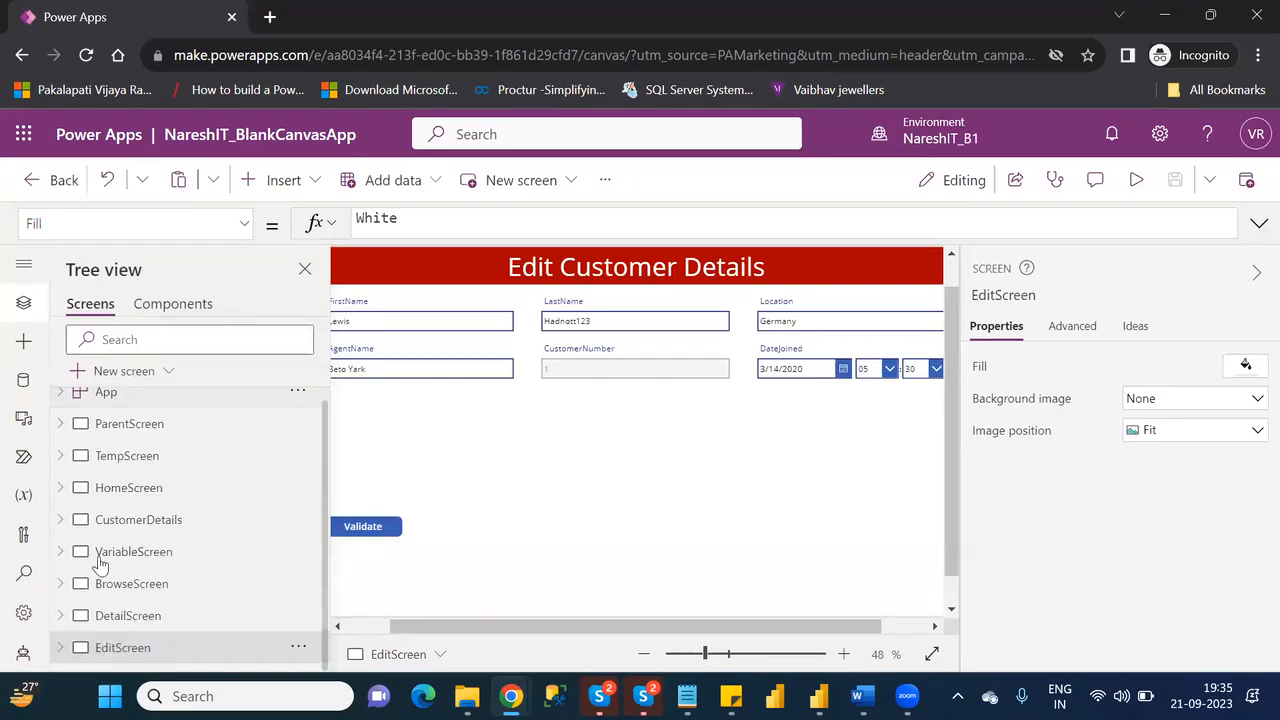
left_click(115, 615)
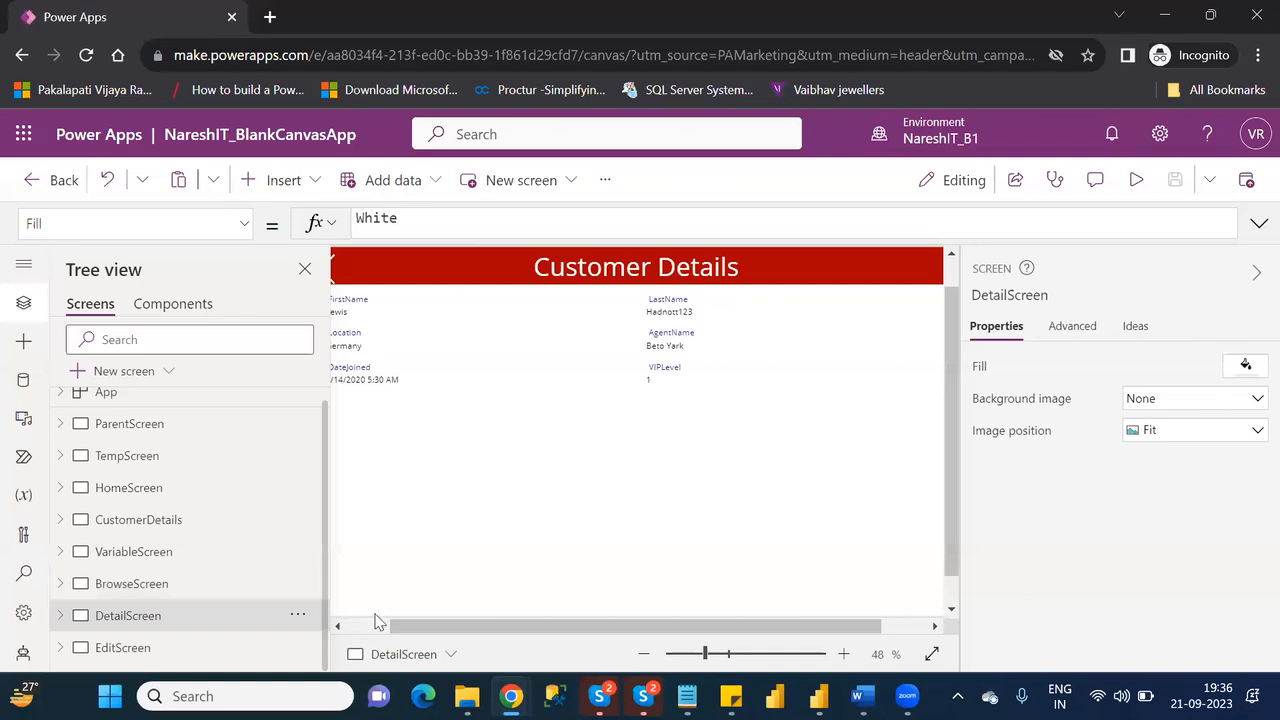
left_click(353, 621)
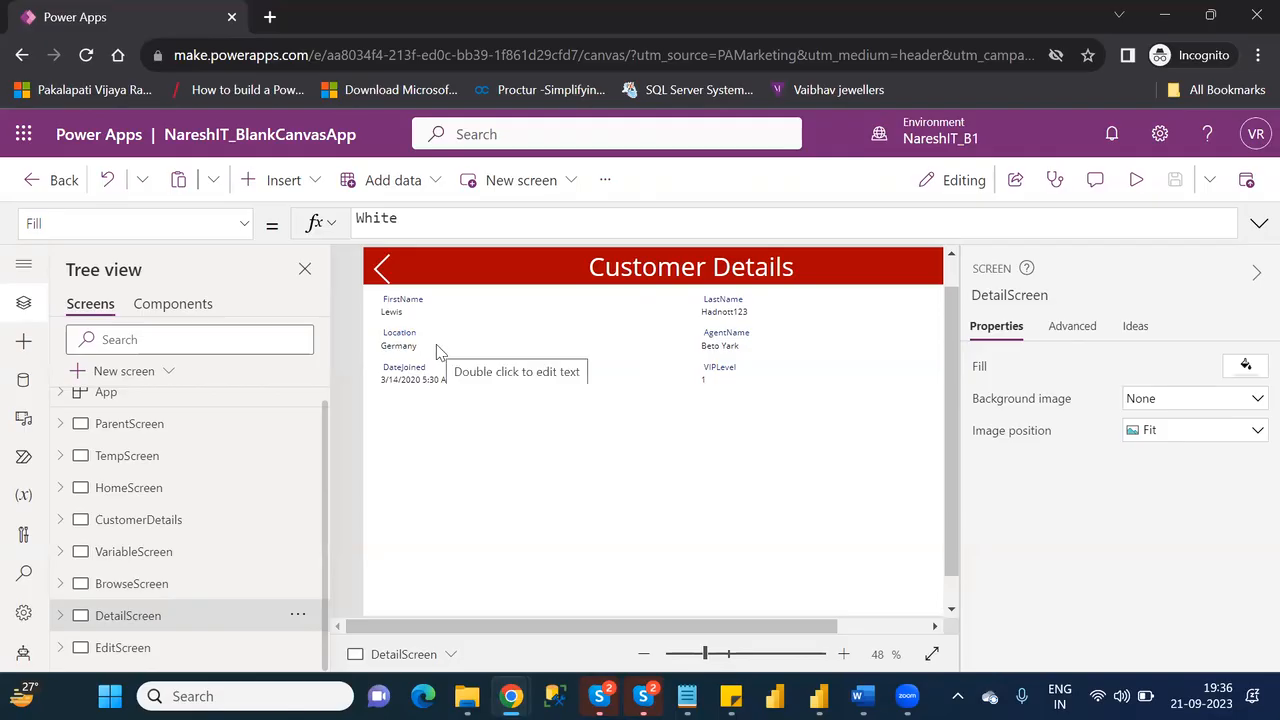
left_click(130, 584)
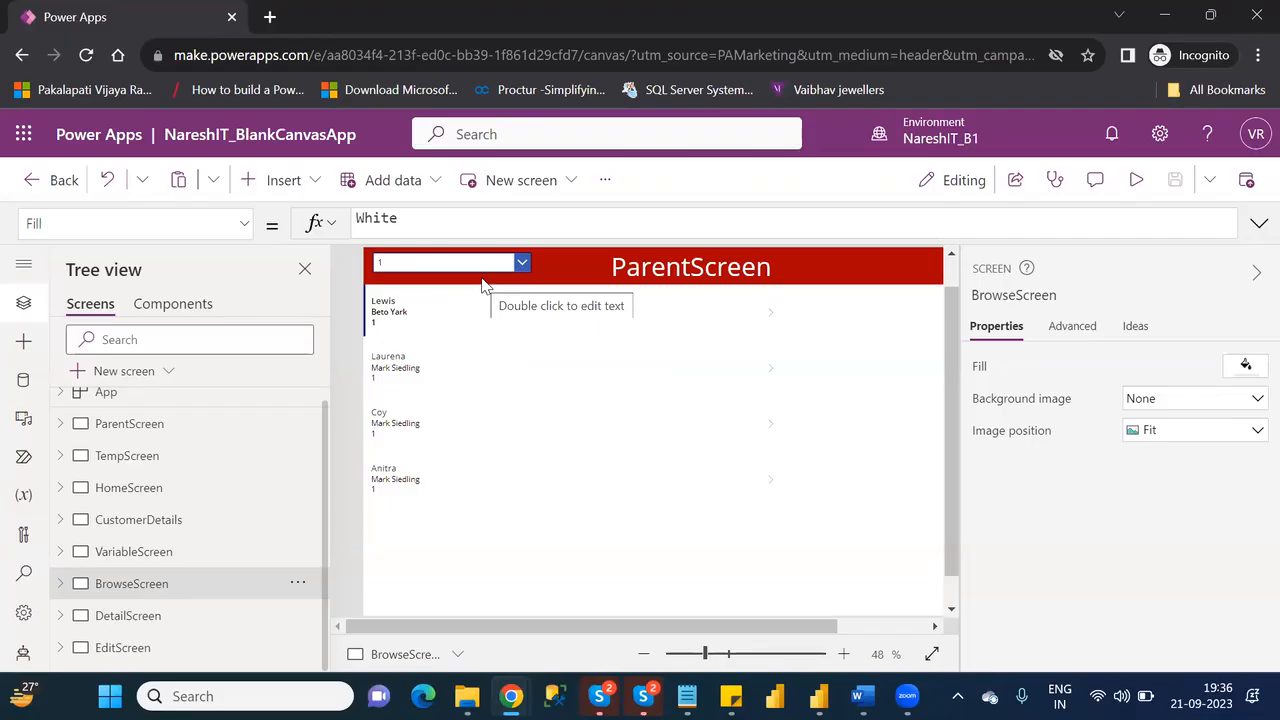
left_click(115, 616)
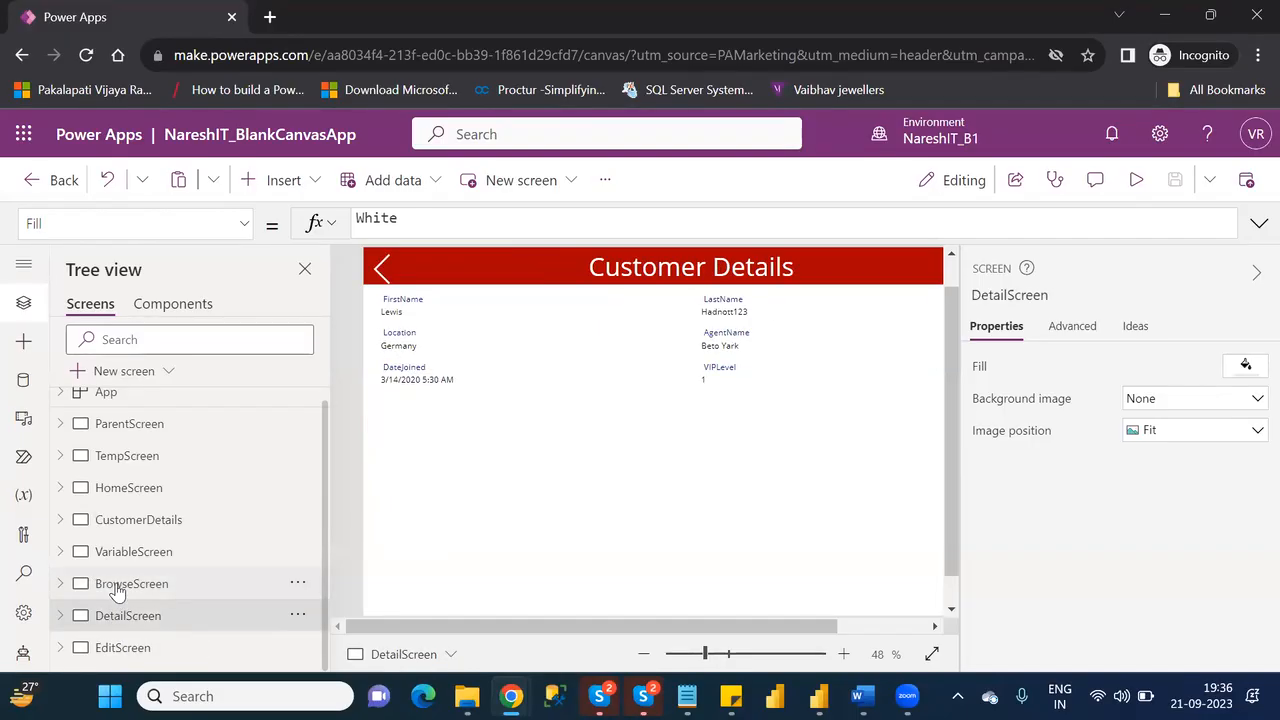
left_click(117, 591)
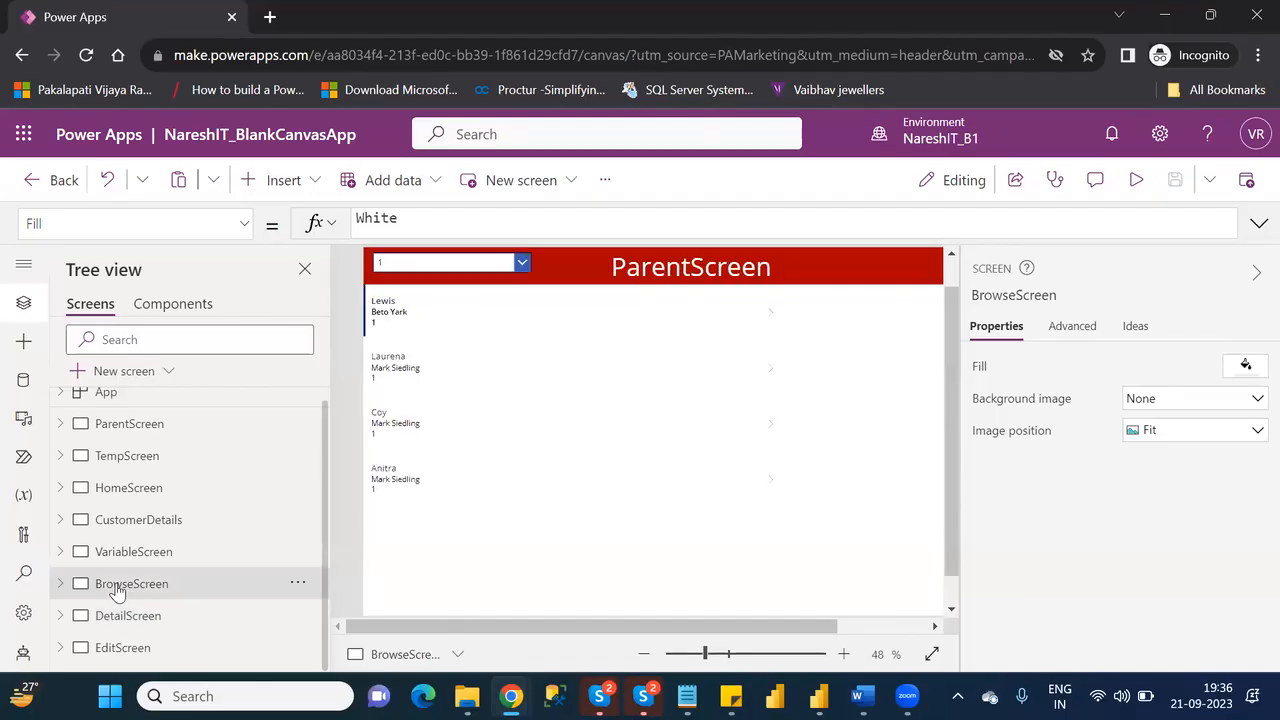
Step: Start a Concatenate formula in the Text property of the BrowseScreen gallery's title label, with ThisItem.FirstName as first argument
left_click(397, 312)
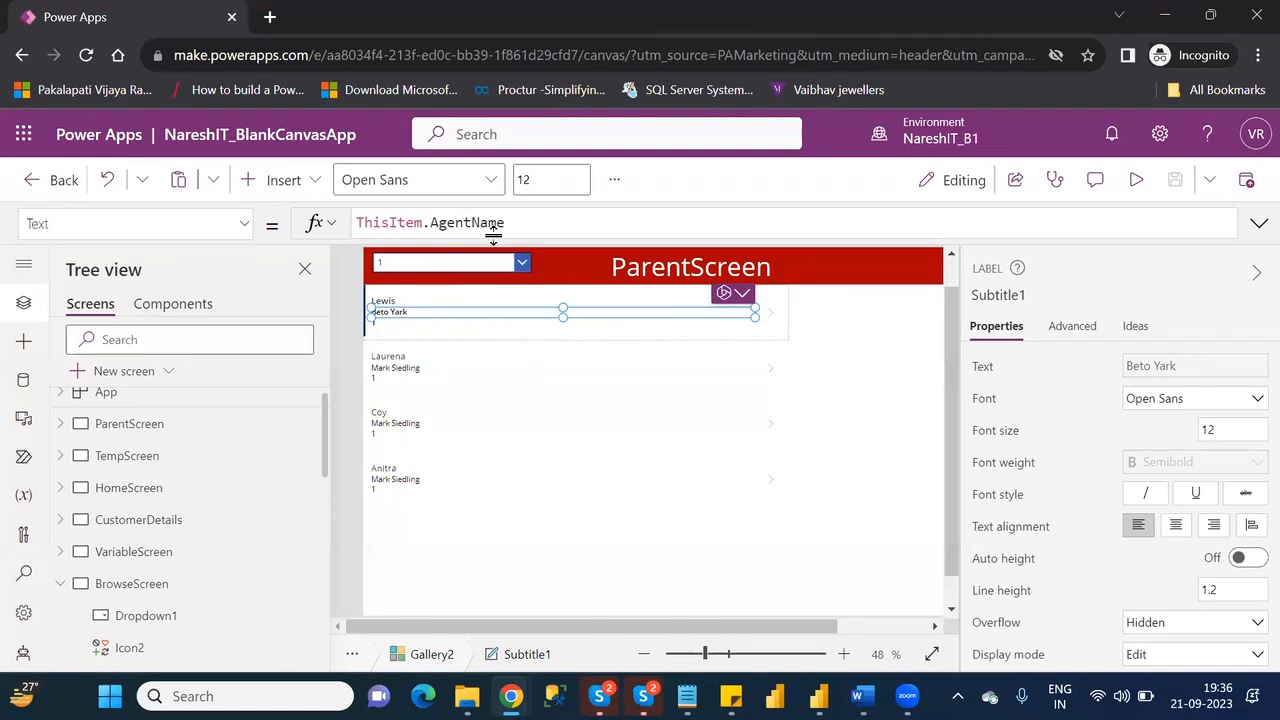
left_click(411, 305)
left_click(405, 299)
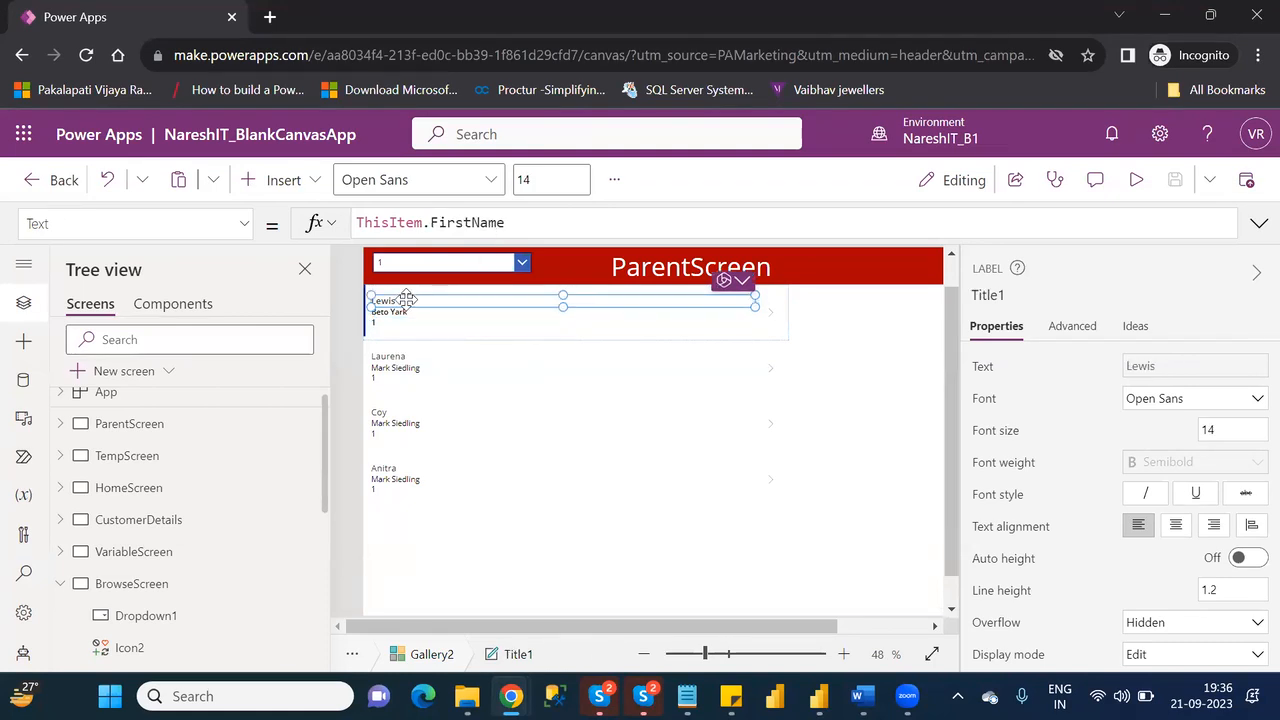
left_click(357, 222)
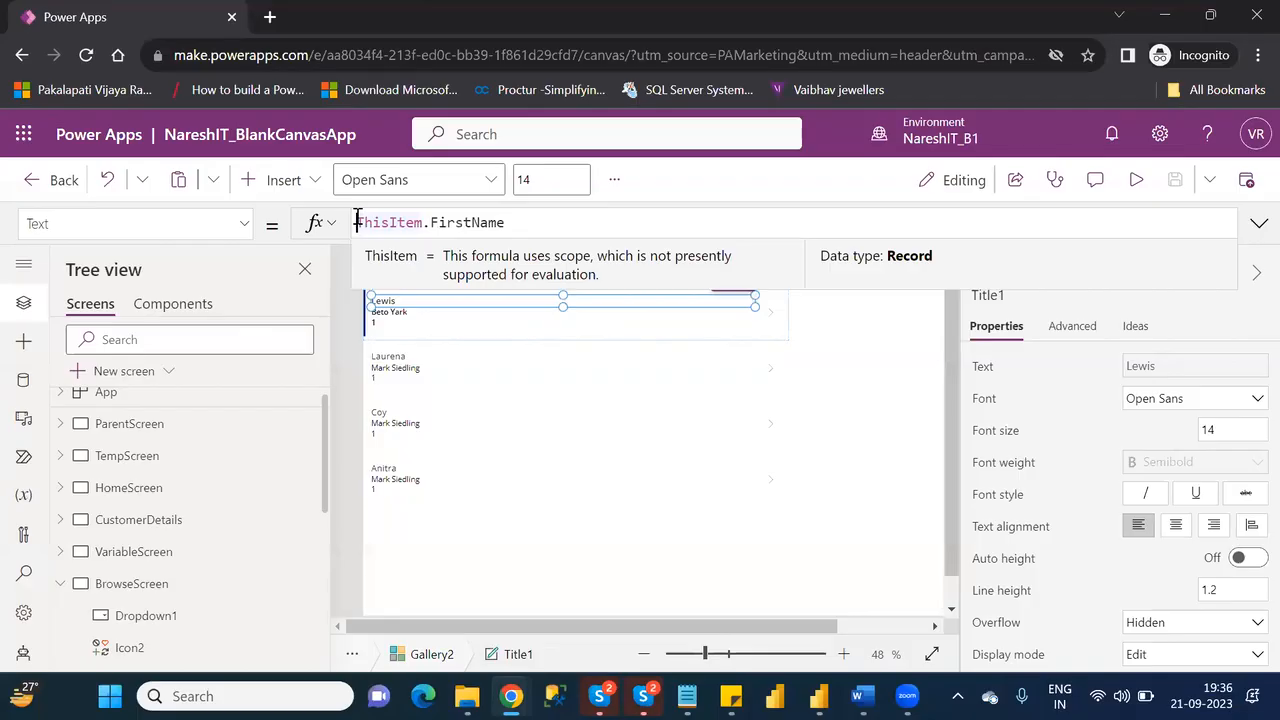
type("Concat")
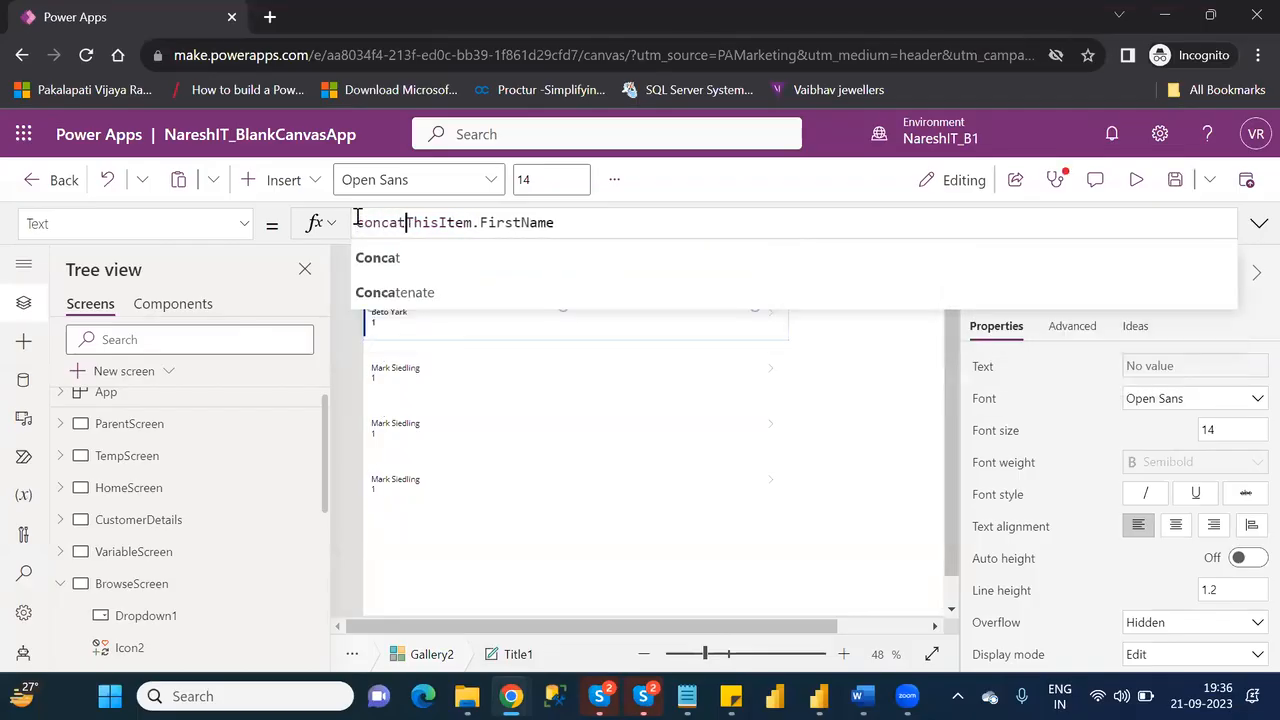
key("Down")
key("Tab")
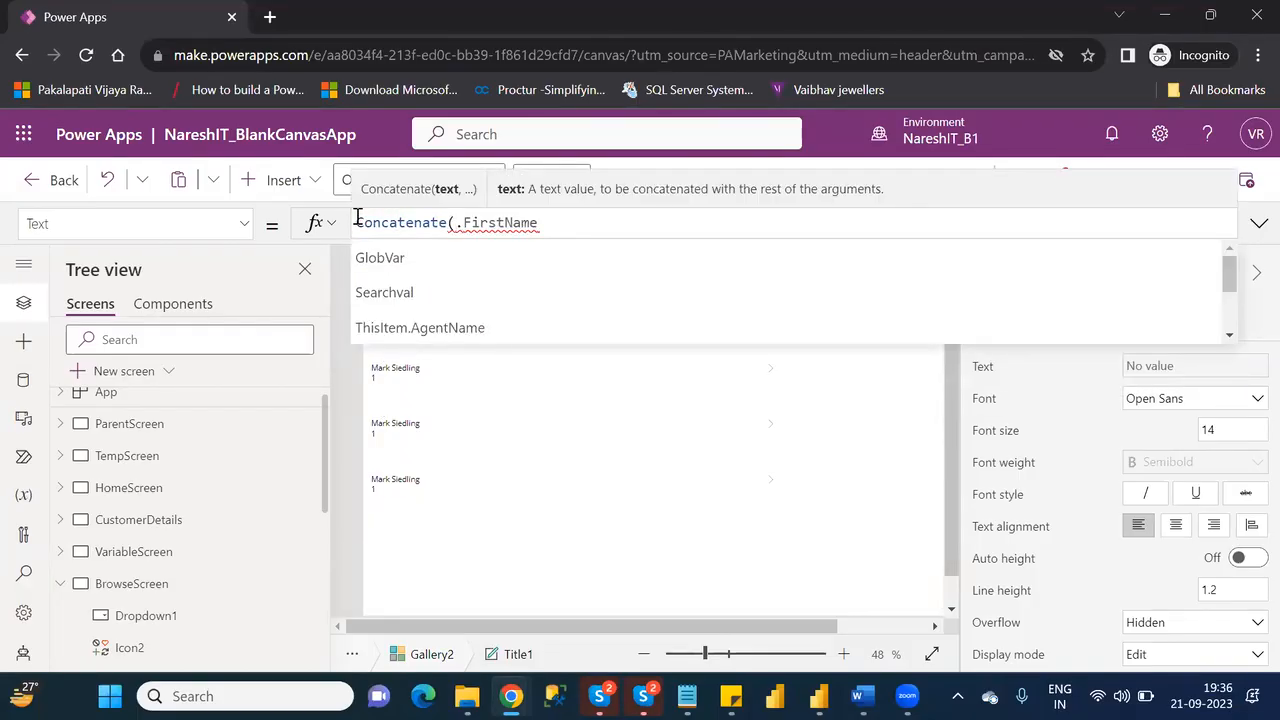
key("Down")
key("Down")
key("Down")
key("Down")
key("Down")
key("Down")
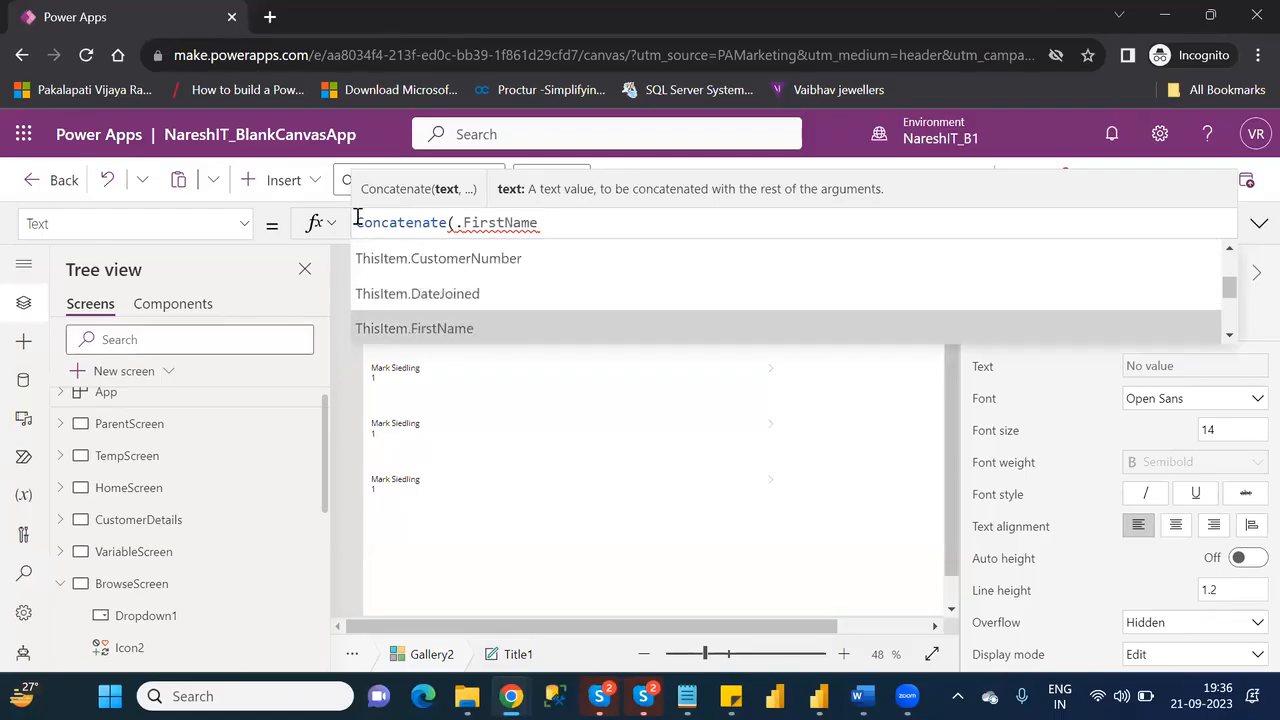
key("Tab")
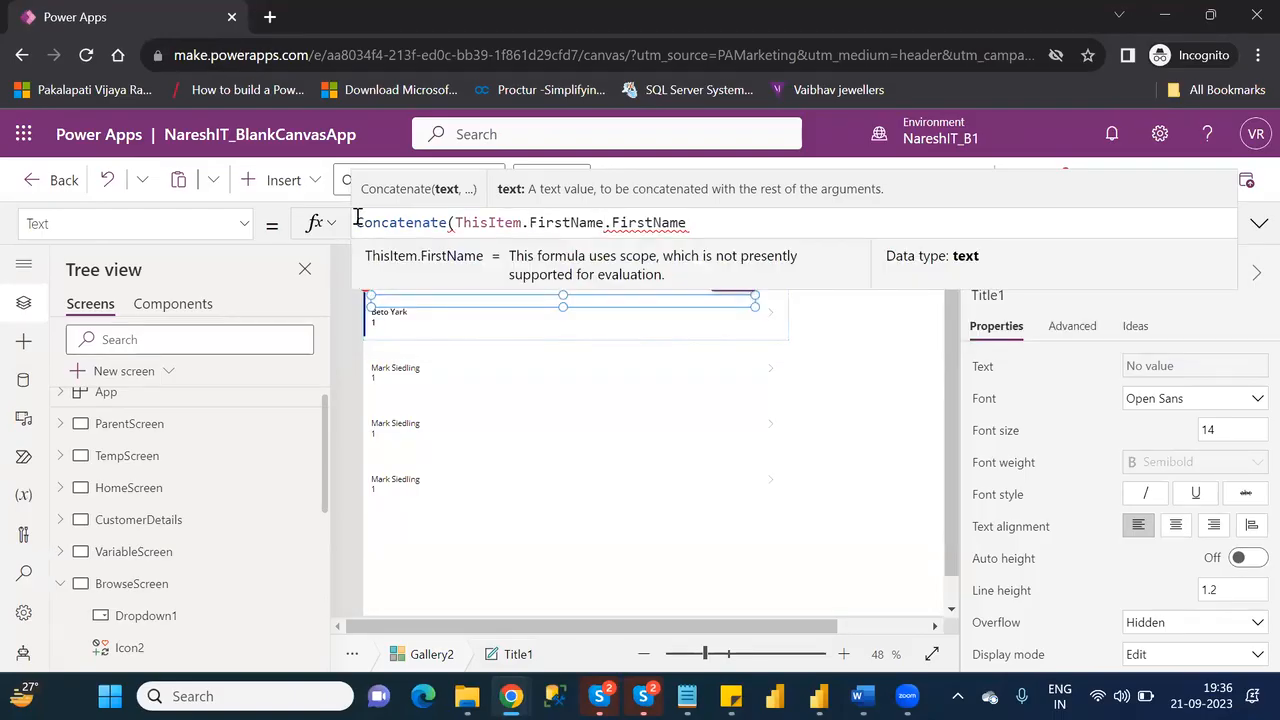
Step: Add a two-space separator and ThisItem.LastName to the title label's Concatenate formula, and delete the leftover .FirstName text
type(",\"")
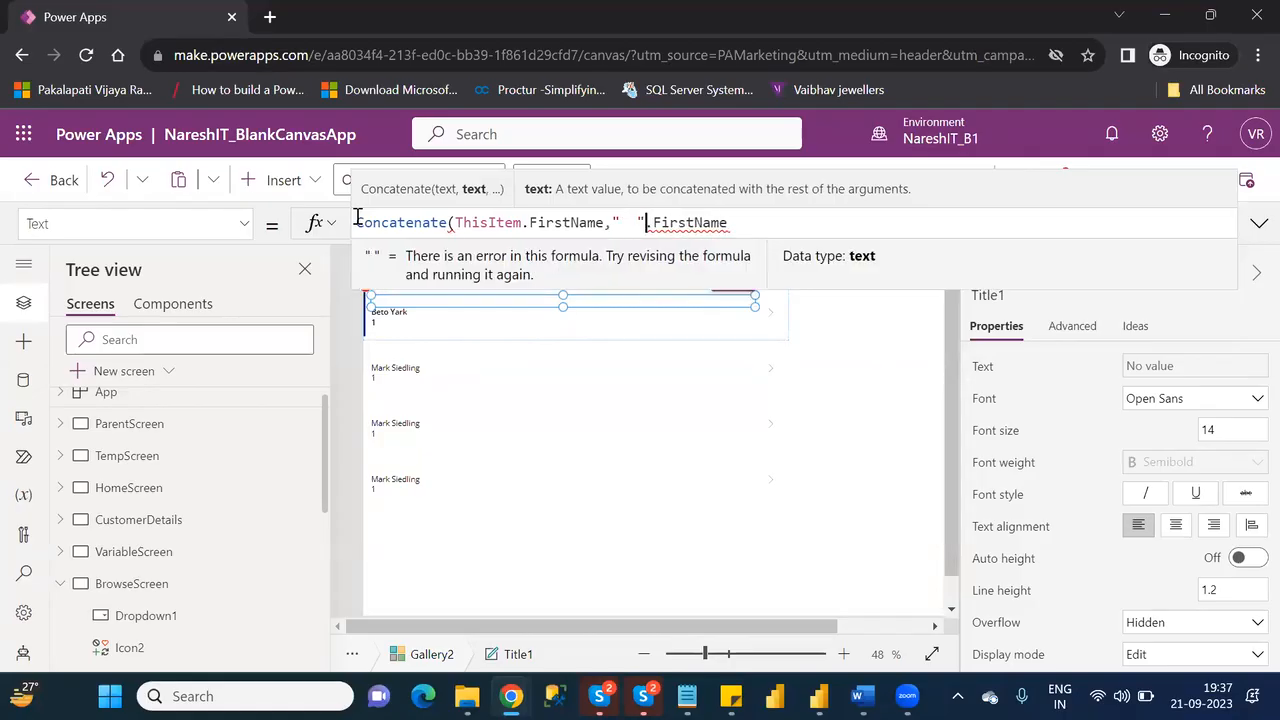
type("  \",")
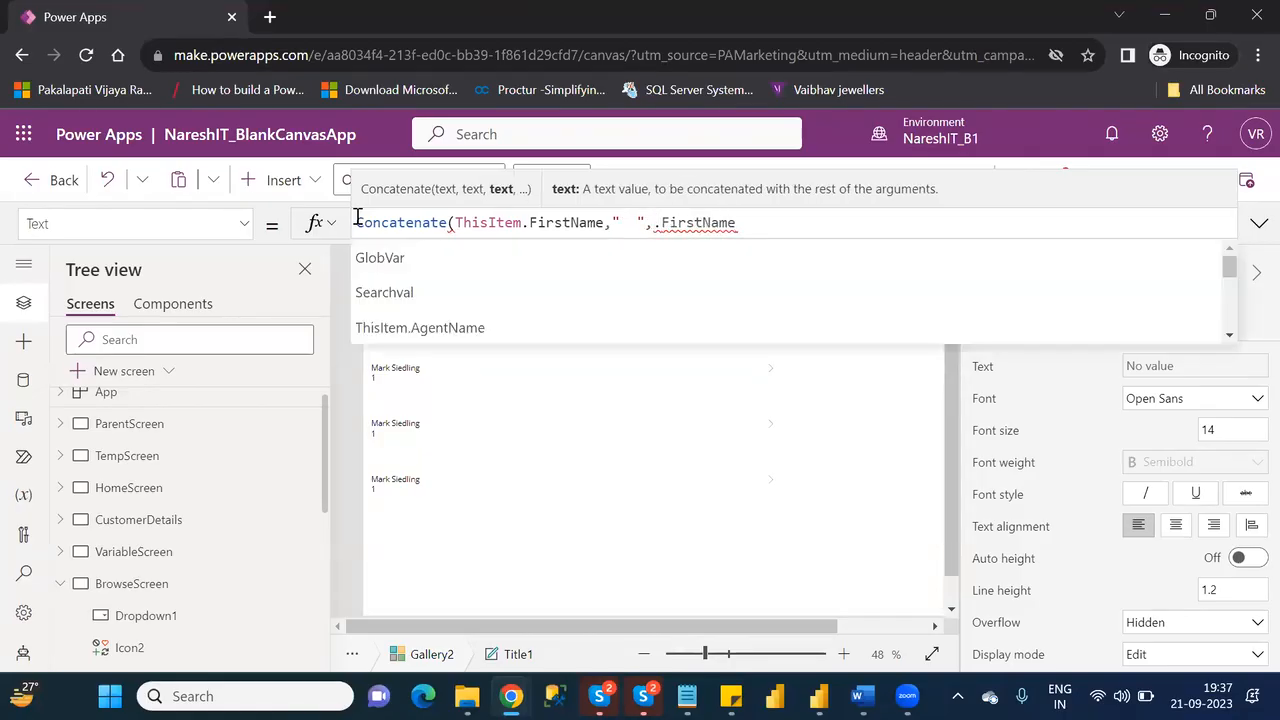
key("Down")
key("Down")
key("Down")
key("Down")
key("Down")
key("Down")
key("Down")
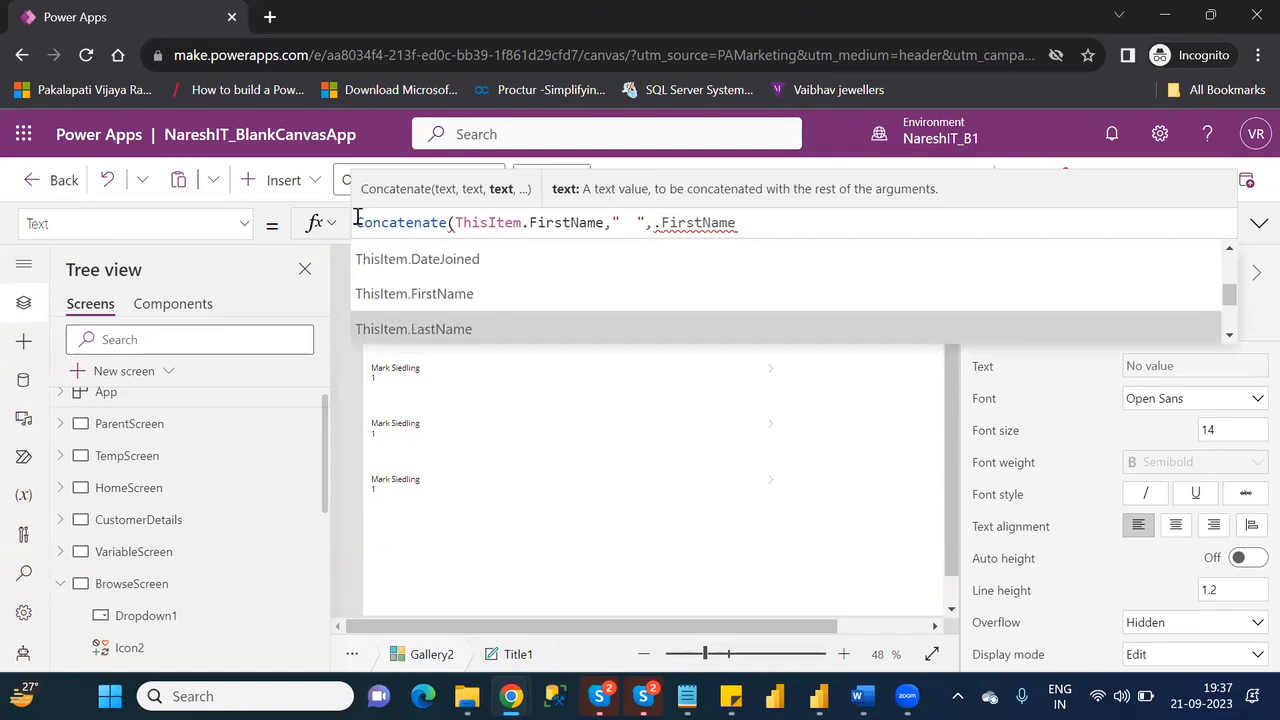
key("Tab")
key("Delete")
key("Delete")
key("Delete")
key("Delete")
key("Delete")
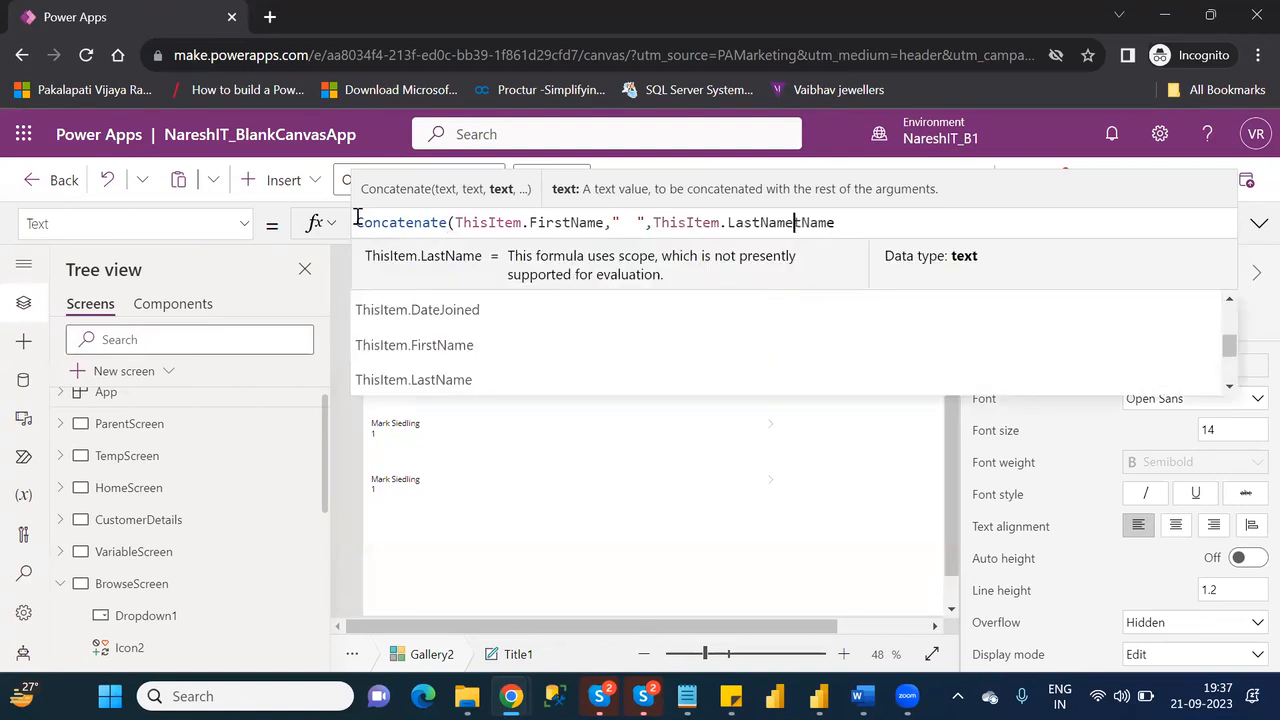
key("Delete")
key("Delete")
key("Delete")
key("Delete")
key("Delete")
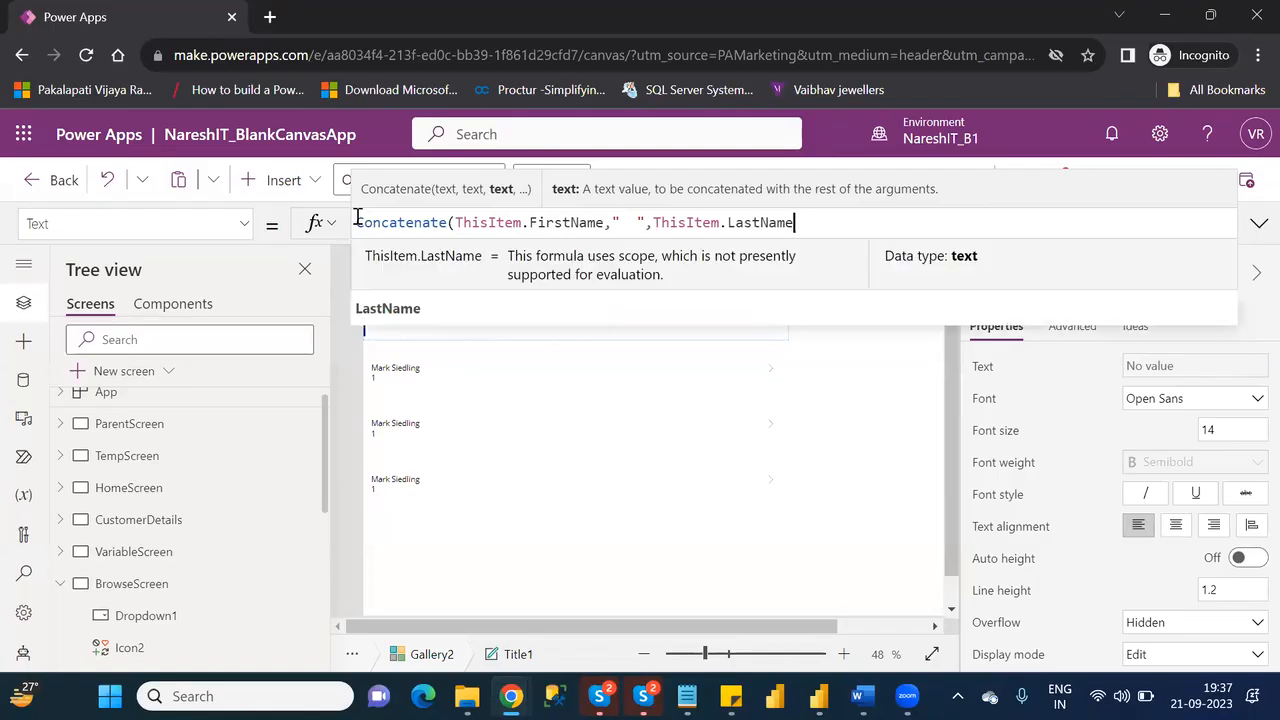
Step: Complete the gallery title's text formula as Concatenate(ThisItem.FirstName," ",ThisItem.LastName)
type(")")
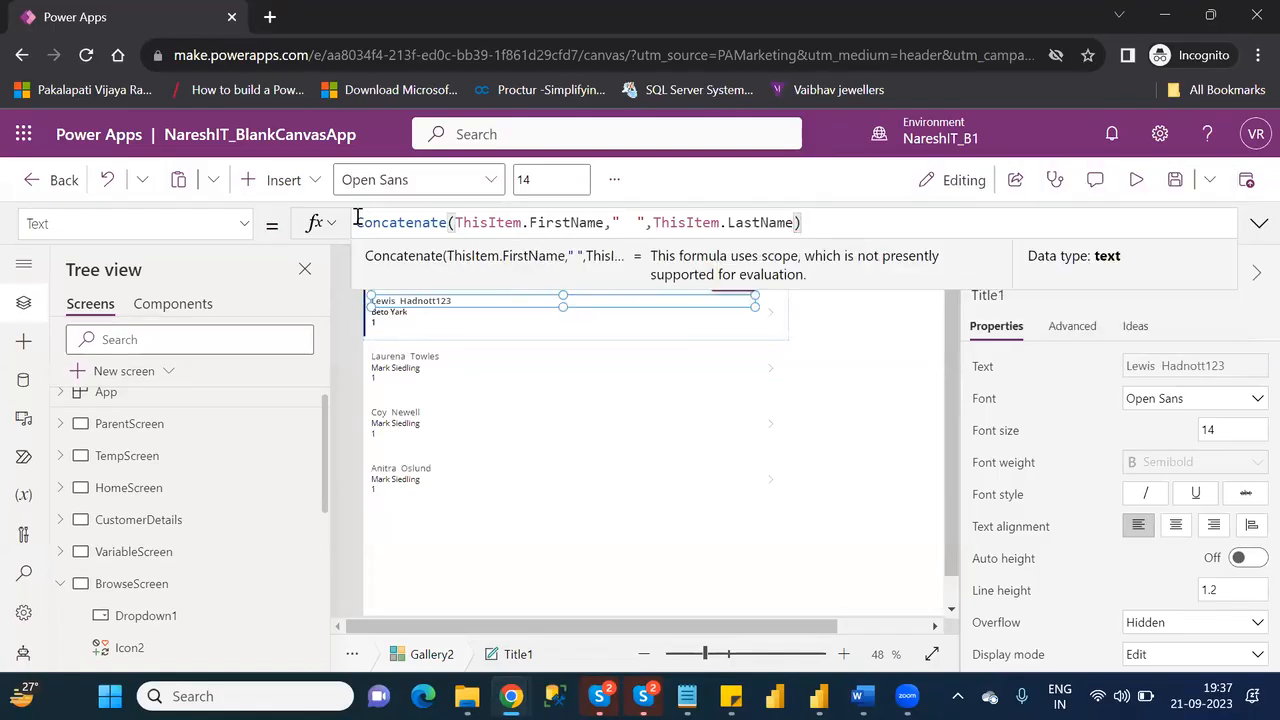
left_click(897, 337)
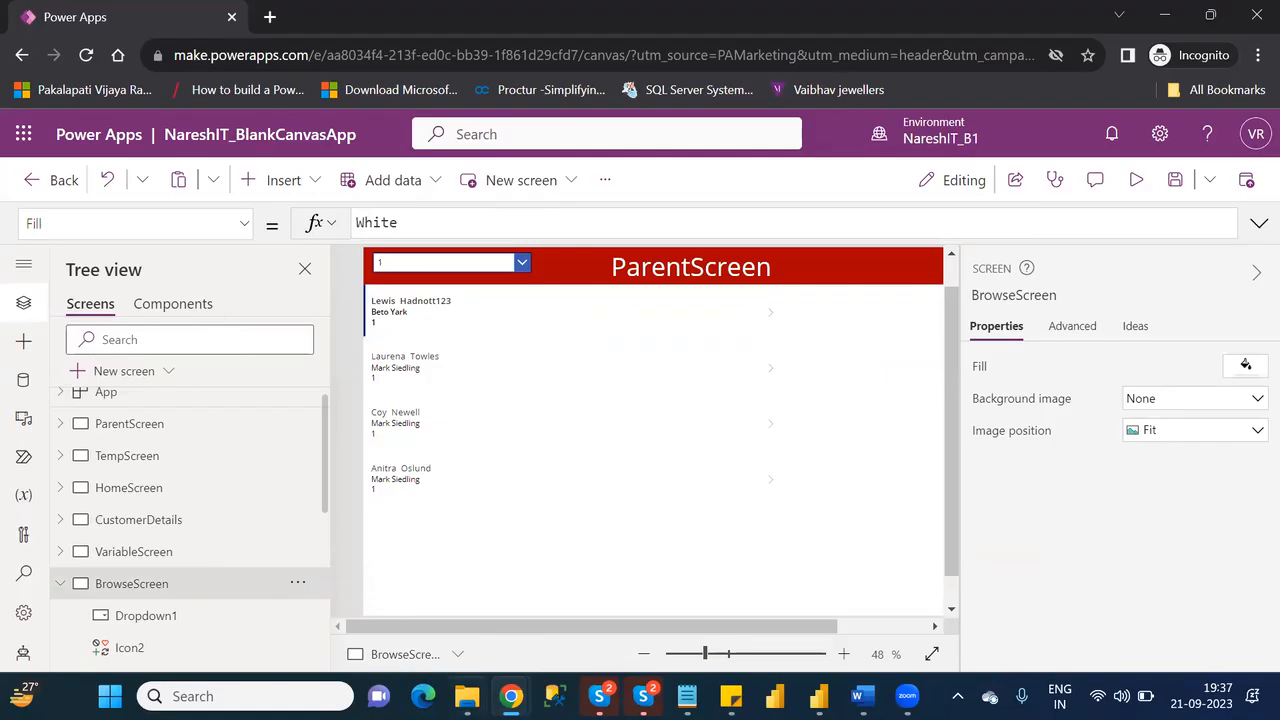
Step: Switch to File Explorer and open the Customers workbook from the personal OneDrive folder
left_click(467, 697)
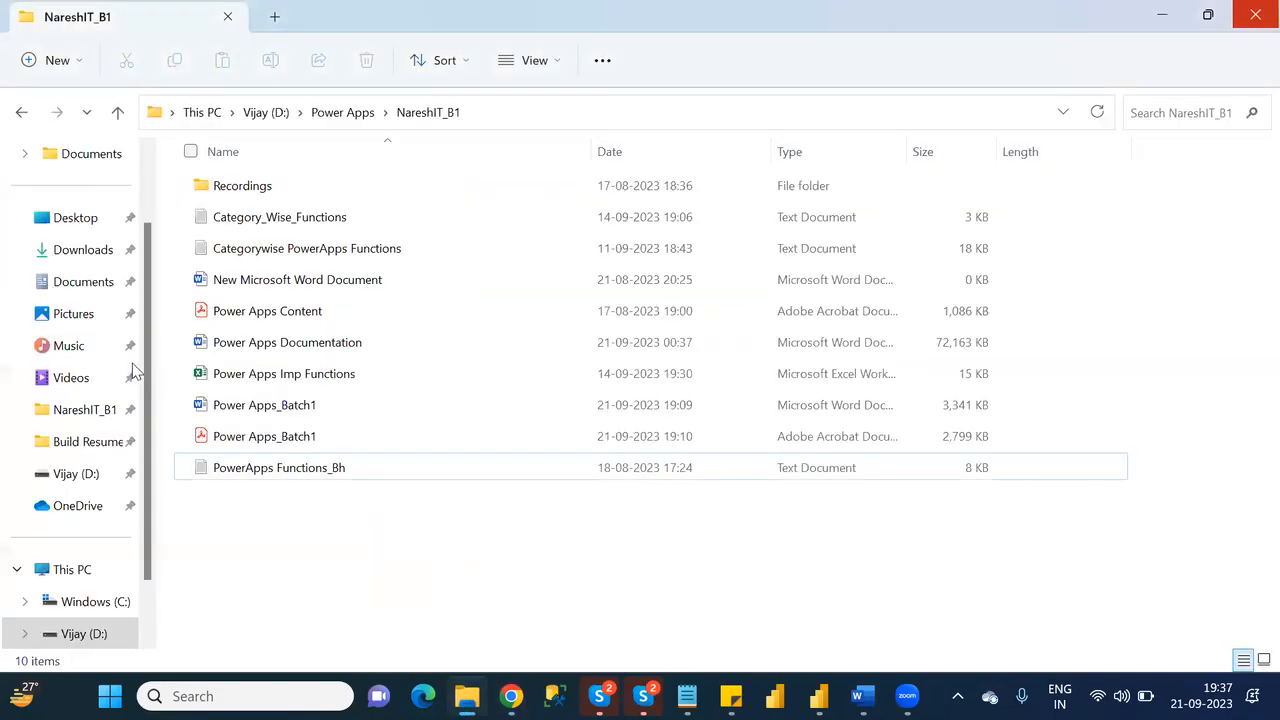
scroll(145, 185, "up", 1)
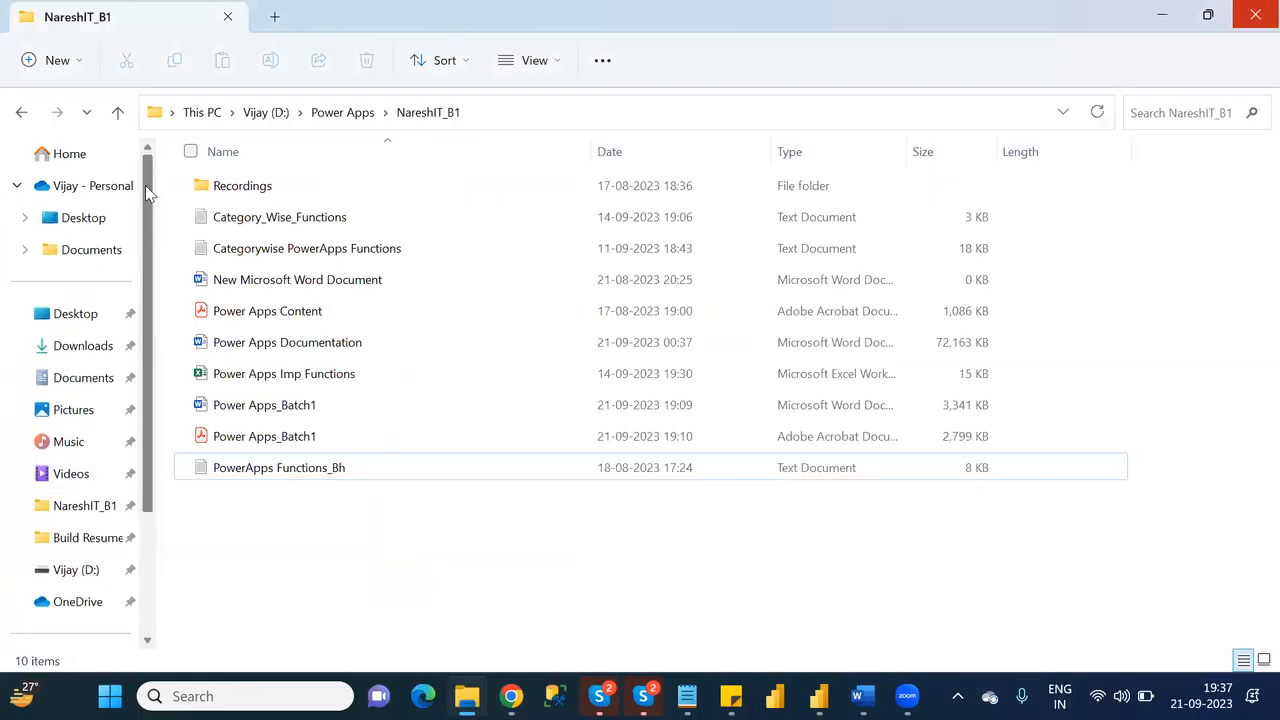
left_click(93, 186)
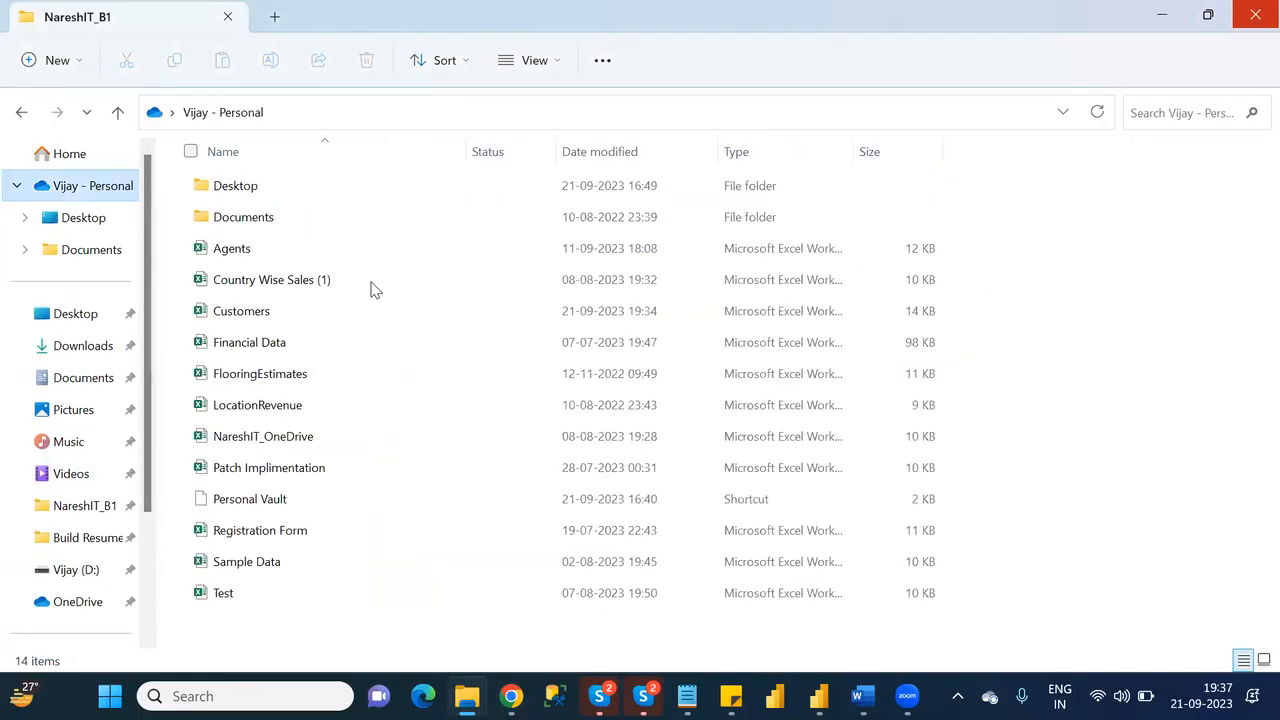
double_click(304, 316)
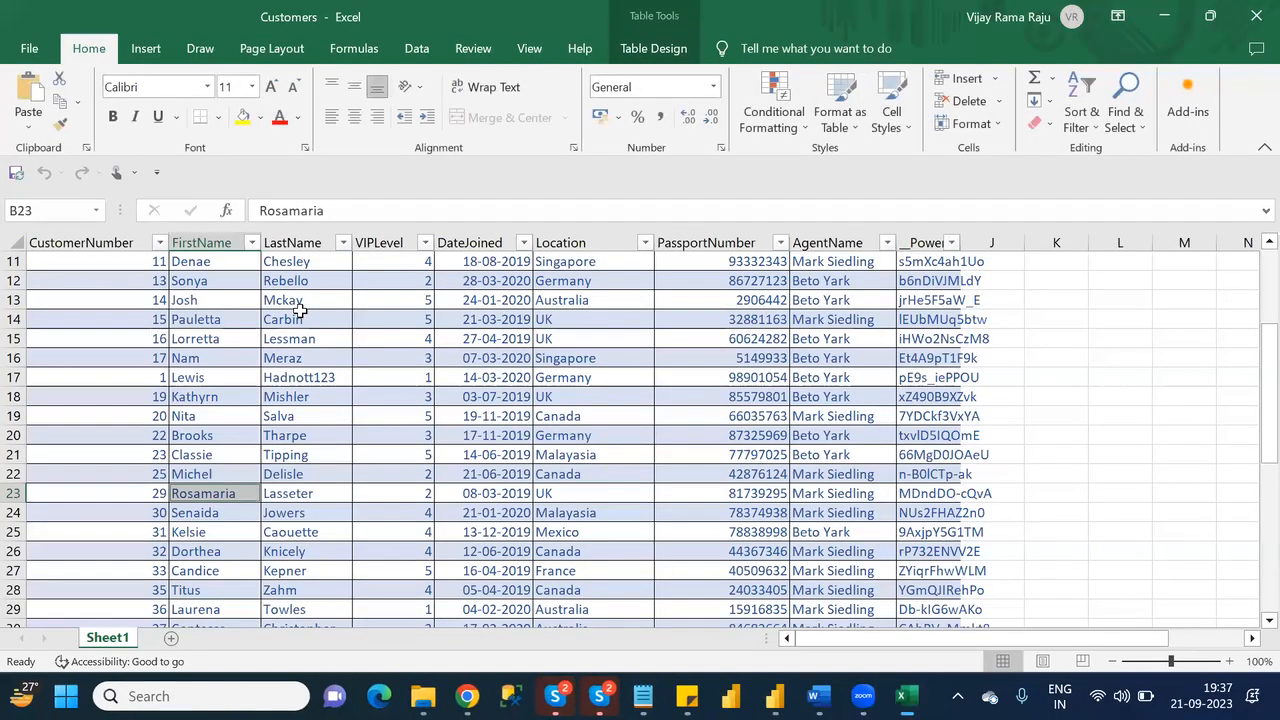
Step: Check the first name, last name and location in row 17, close the workbook and return to Power Apps
left_click(183, 376)
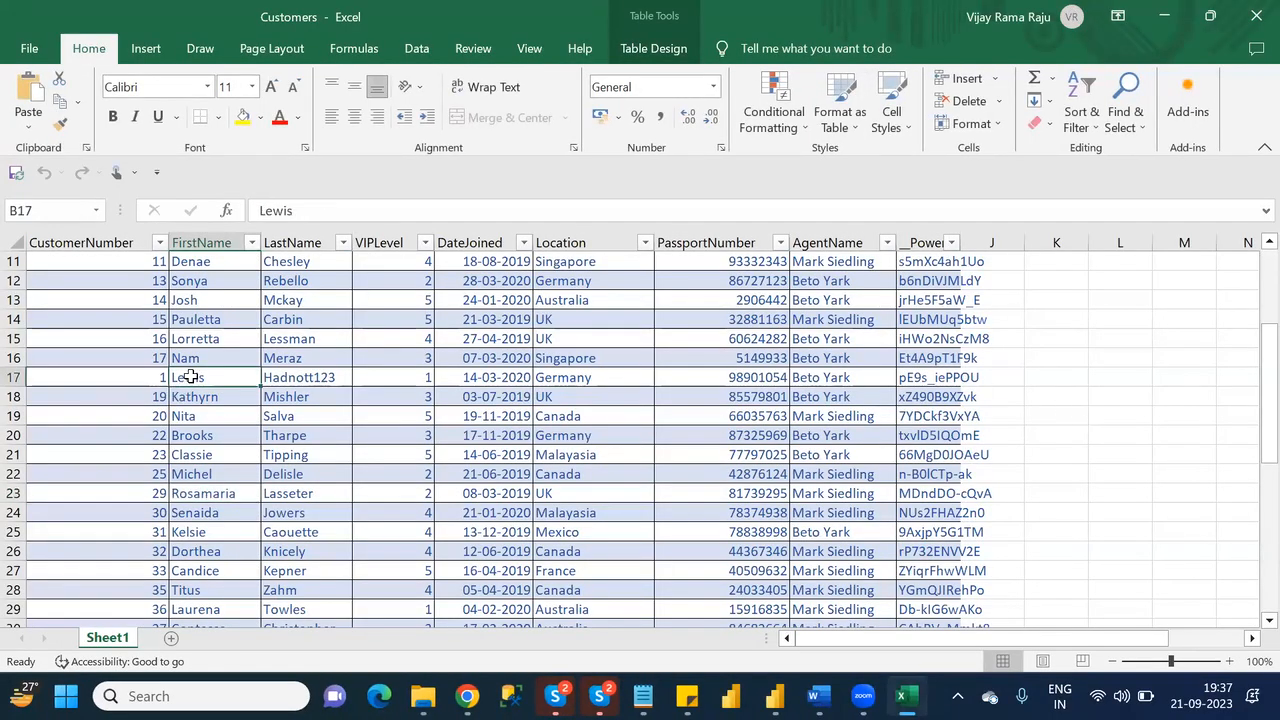
left_click(300, 375)
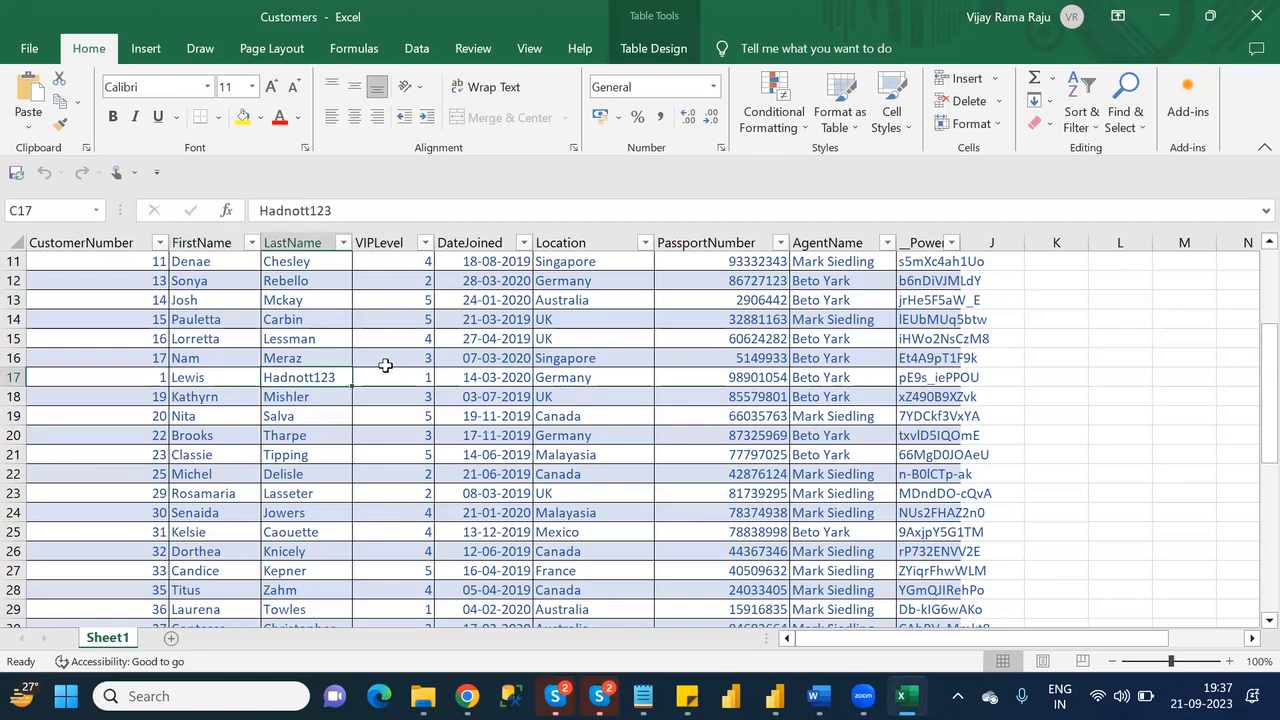
left_click(583, 377)
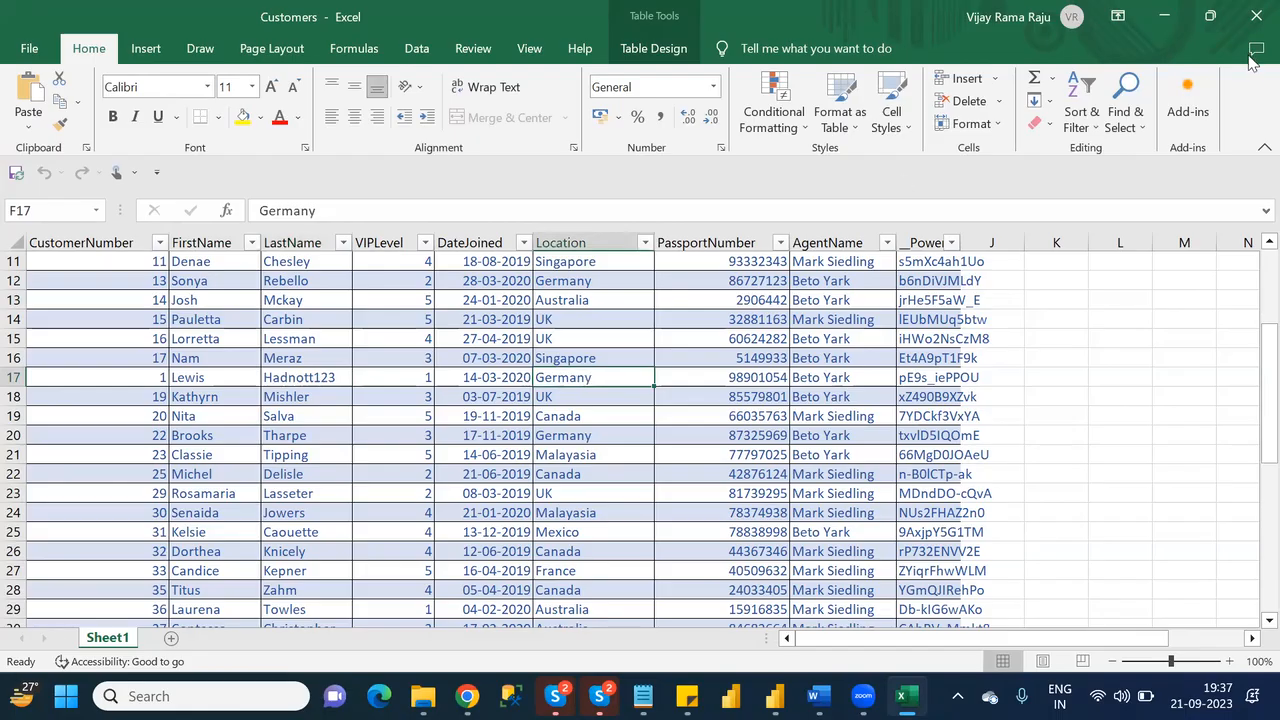
left_click(1254, 22)
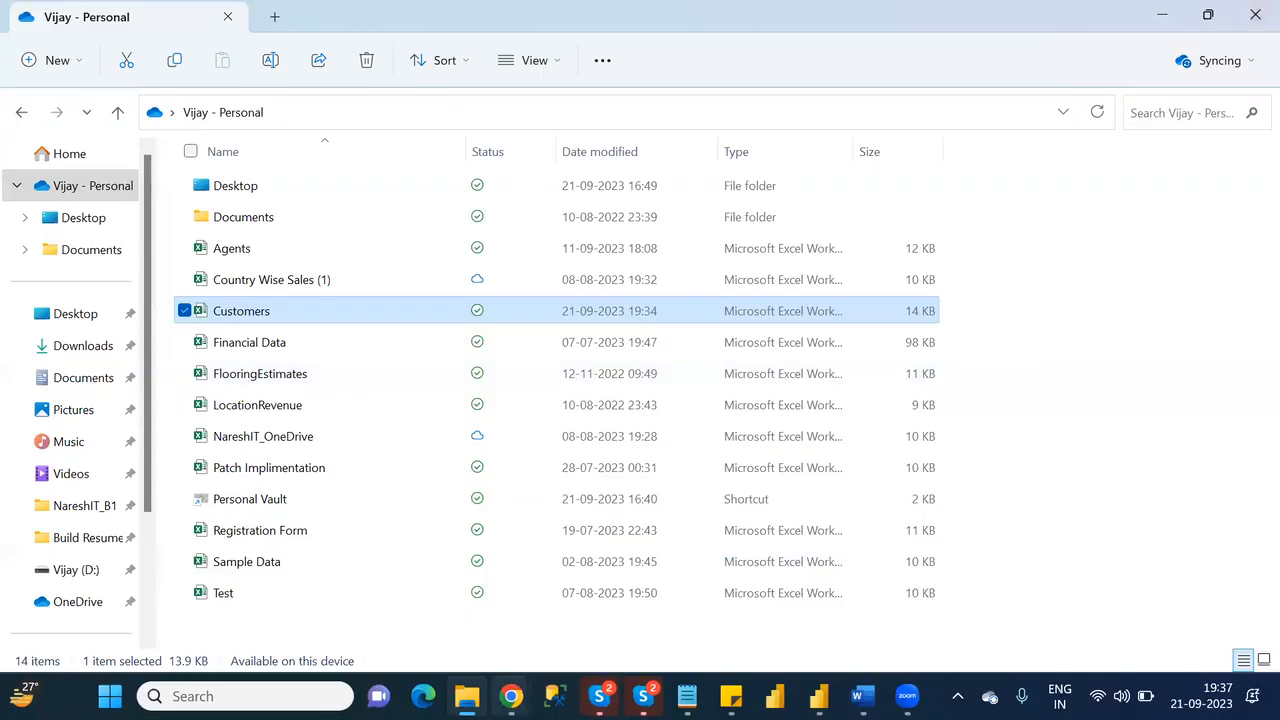
left_click(507, 696)
left_click(628, 625)
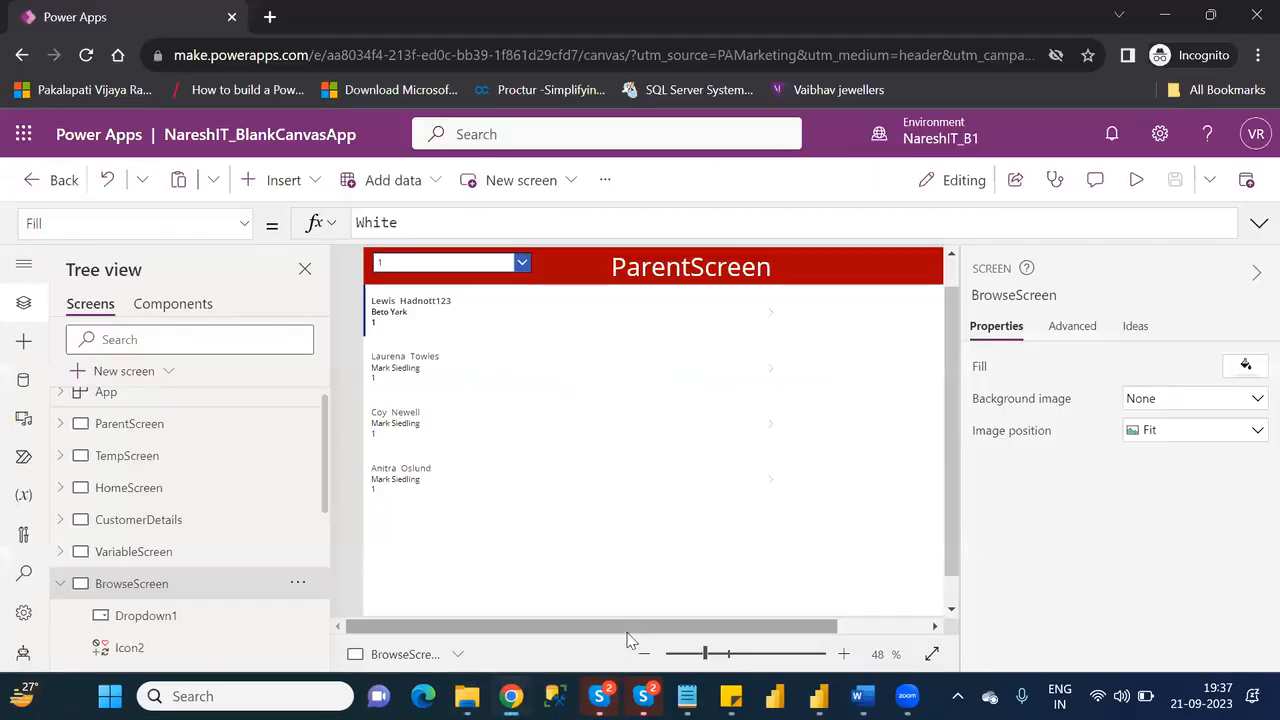
Step: Collapse BrowseScreen in the tree and view EditScreen and DetailScreen to compare their layouts
left_click(60, 585)
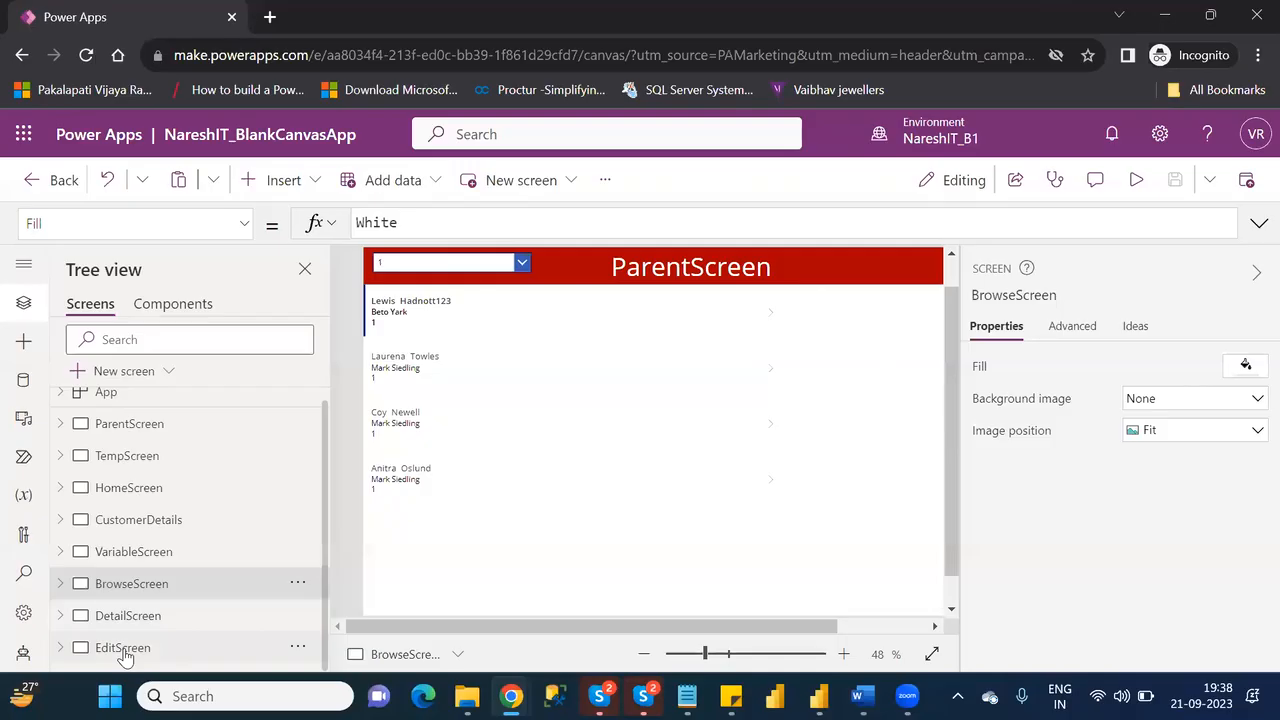
left_click(123, 650)
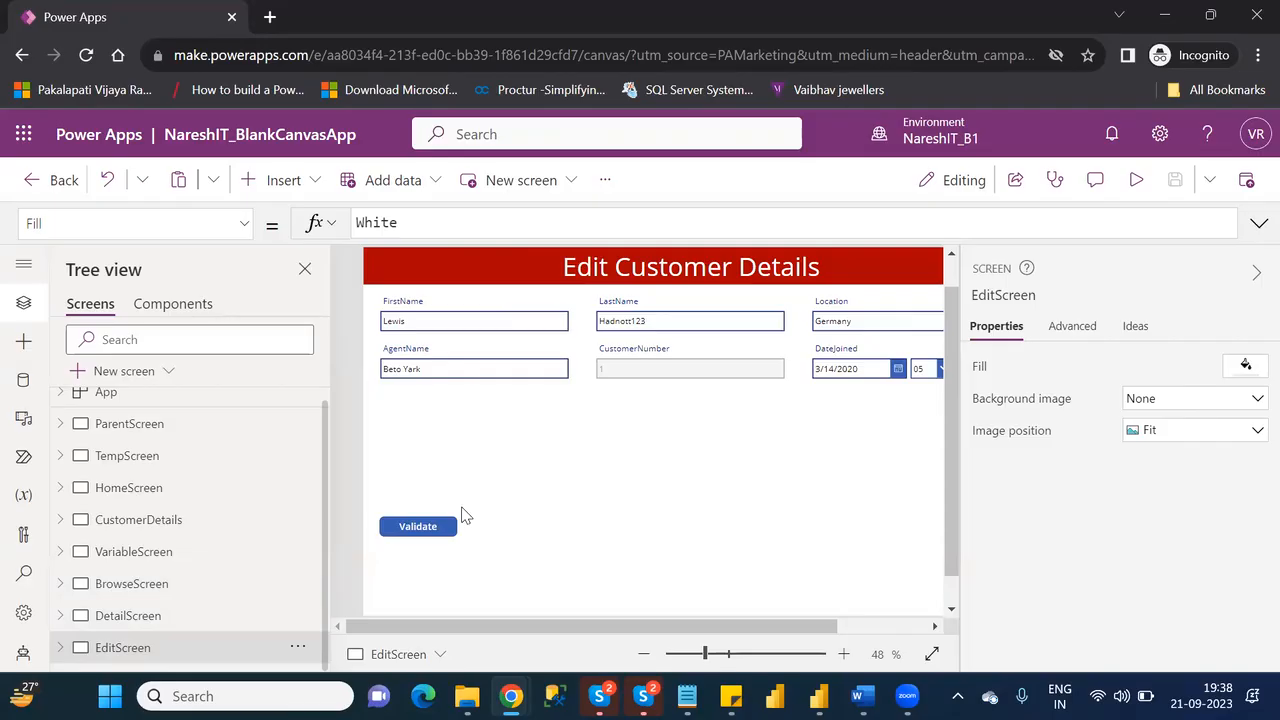
left_click(147, 616)
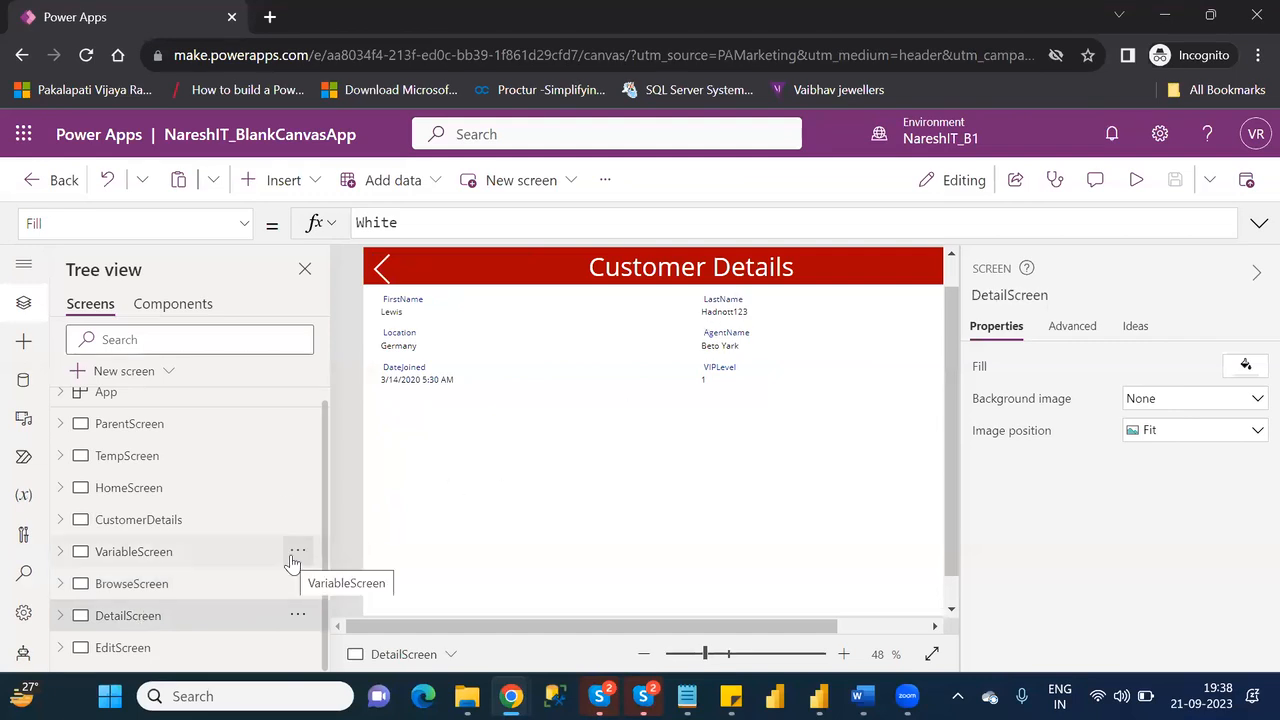
Step: Insert a Left icon on EditScreen and place it in the header at about X 6, Y 7
left_click(133, 649)
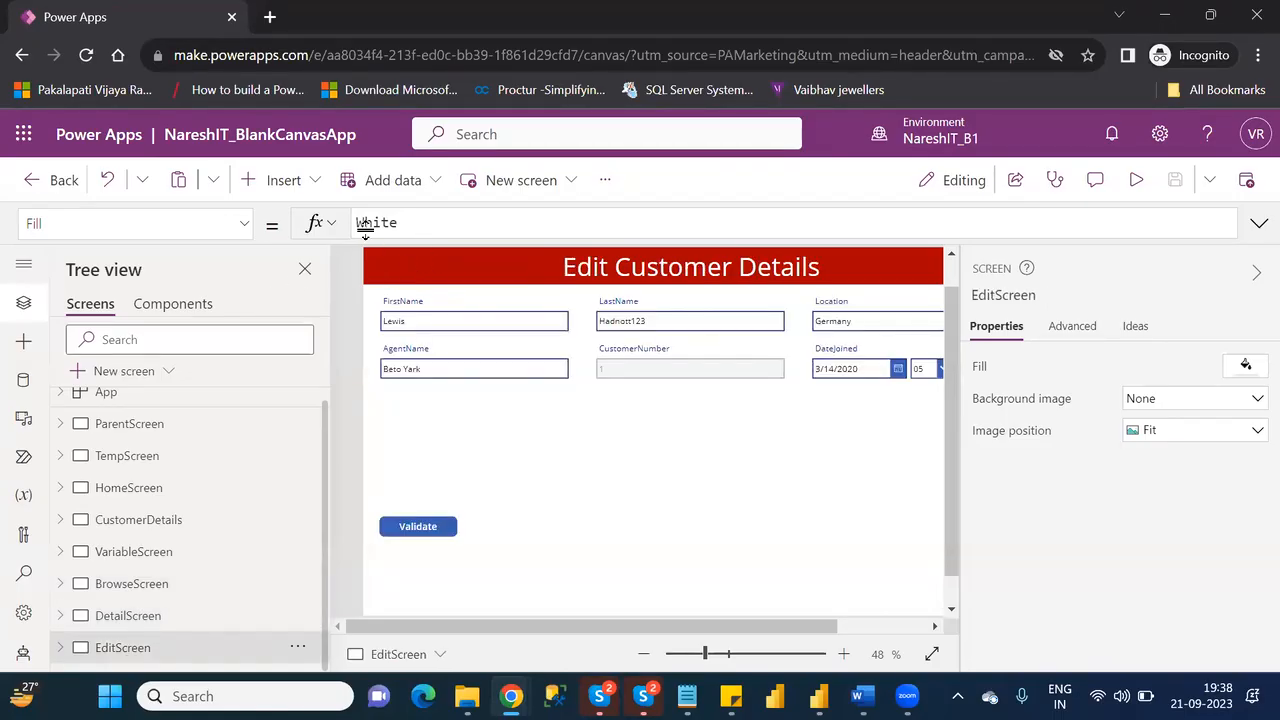
left_click(303, 190)
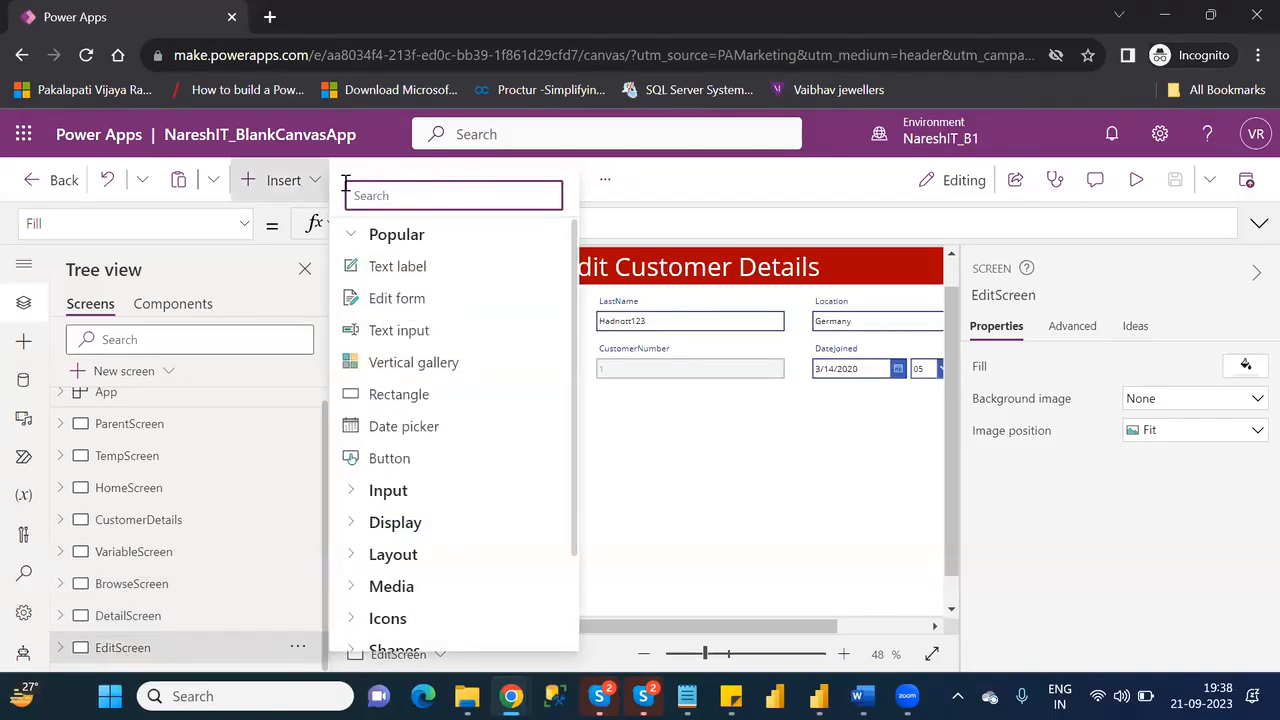
type("lef")
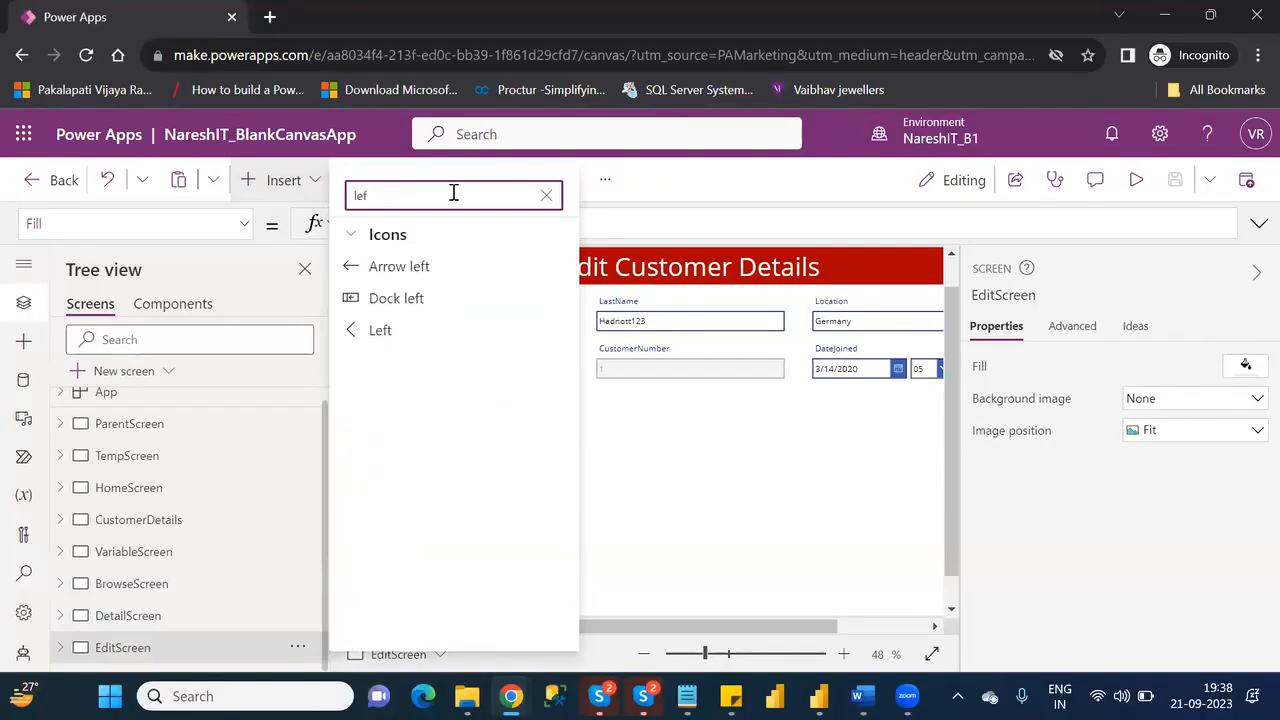
left_click(405, 330)
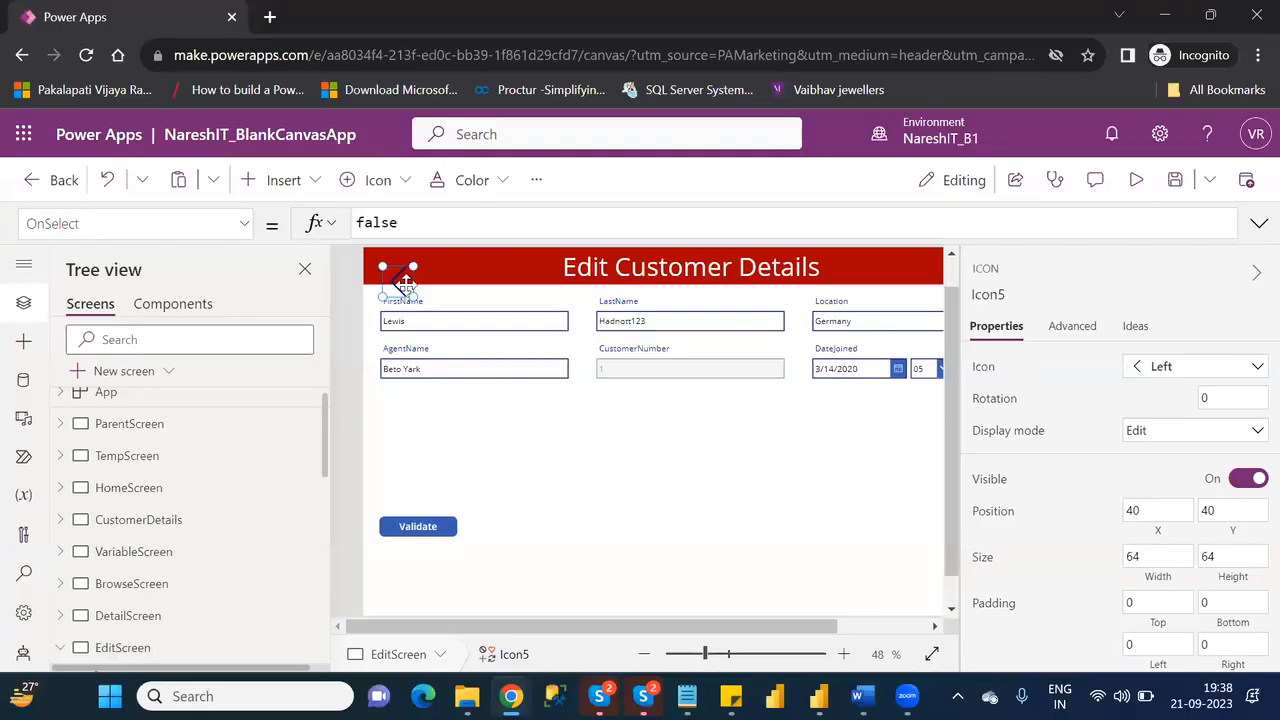
mouse_move(399, 268)
left_mouse_down()
mouse_move(386, 263)
mouse_move(393, 273)
left_mouse_up()
Step: Set the new Left icon's OnSelect formula to Back()
double_click(378, 221)
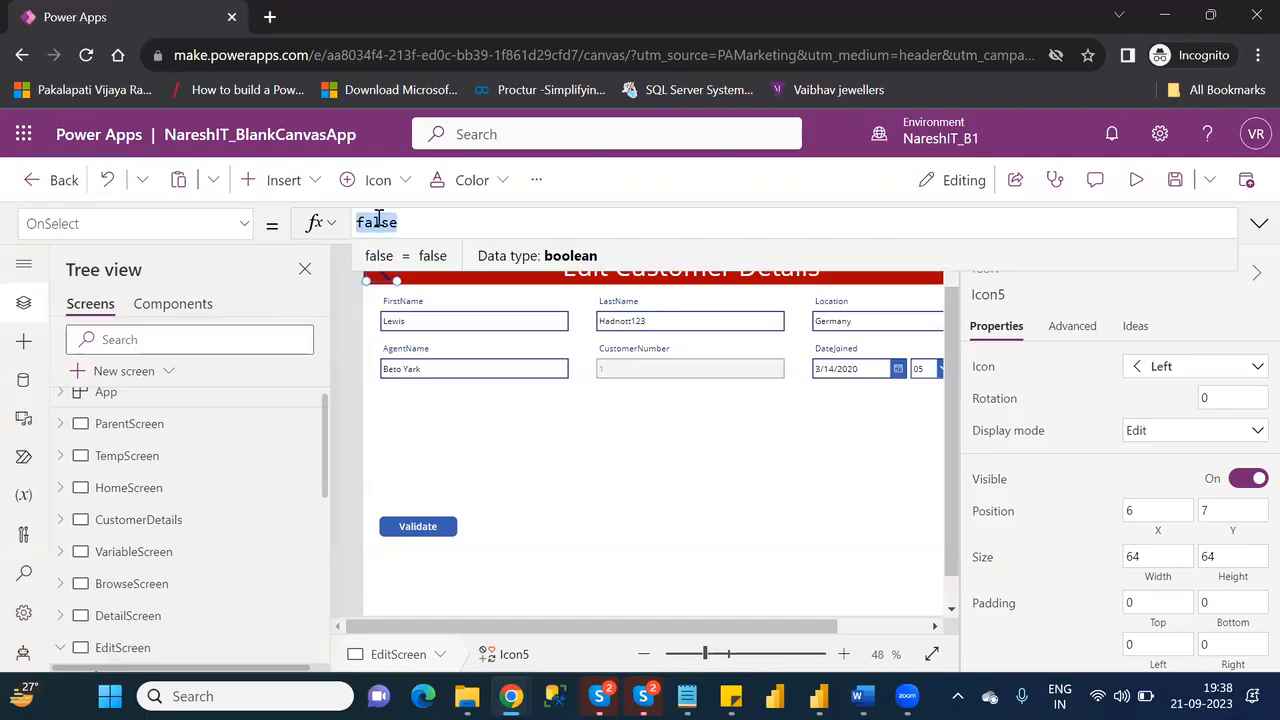
type("back")
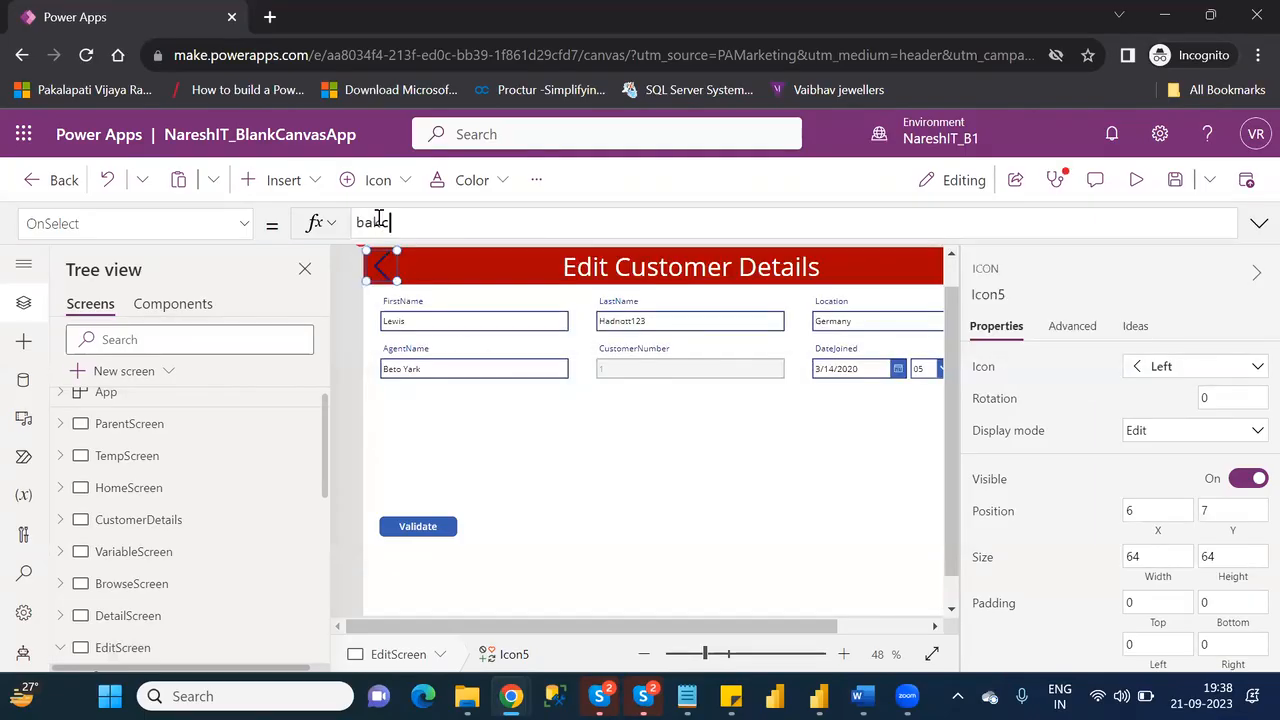
key("BackSpace")
key("BackSpace")
key("Down")
key("Return")
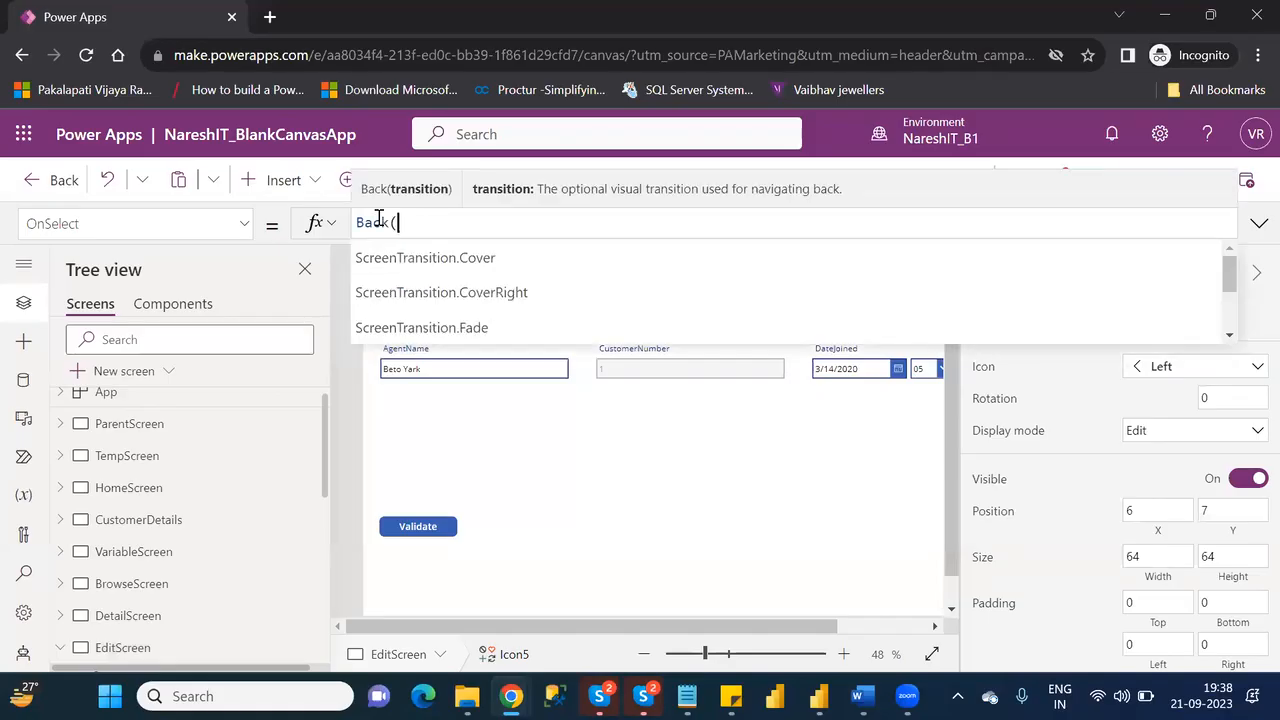
type(")")
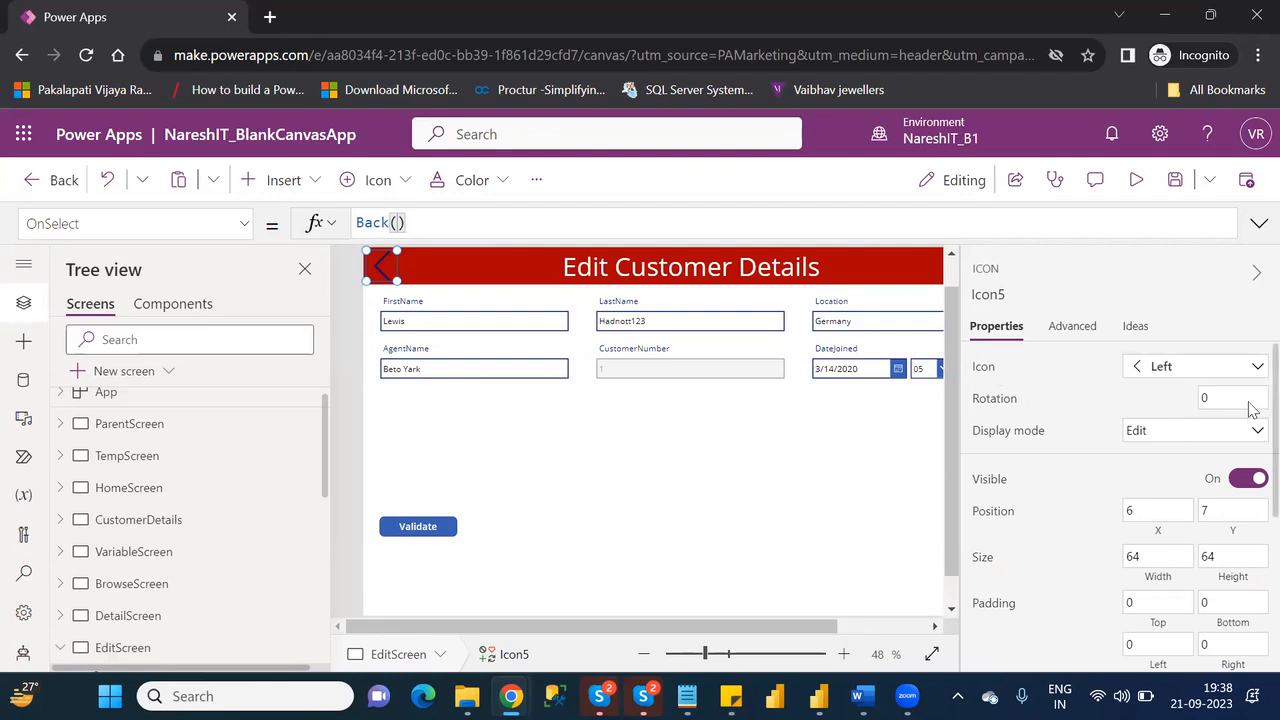
Step: Change the Left icon's colour to white and deselect the icon
scroll(1256, 412, "down", 3)
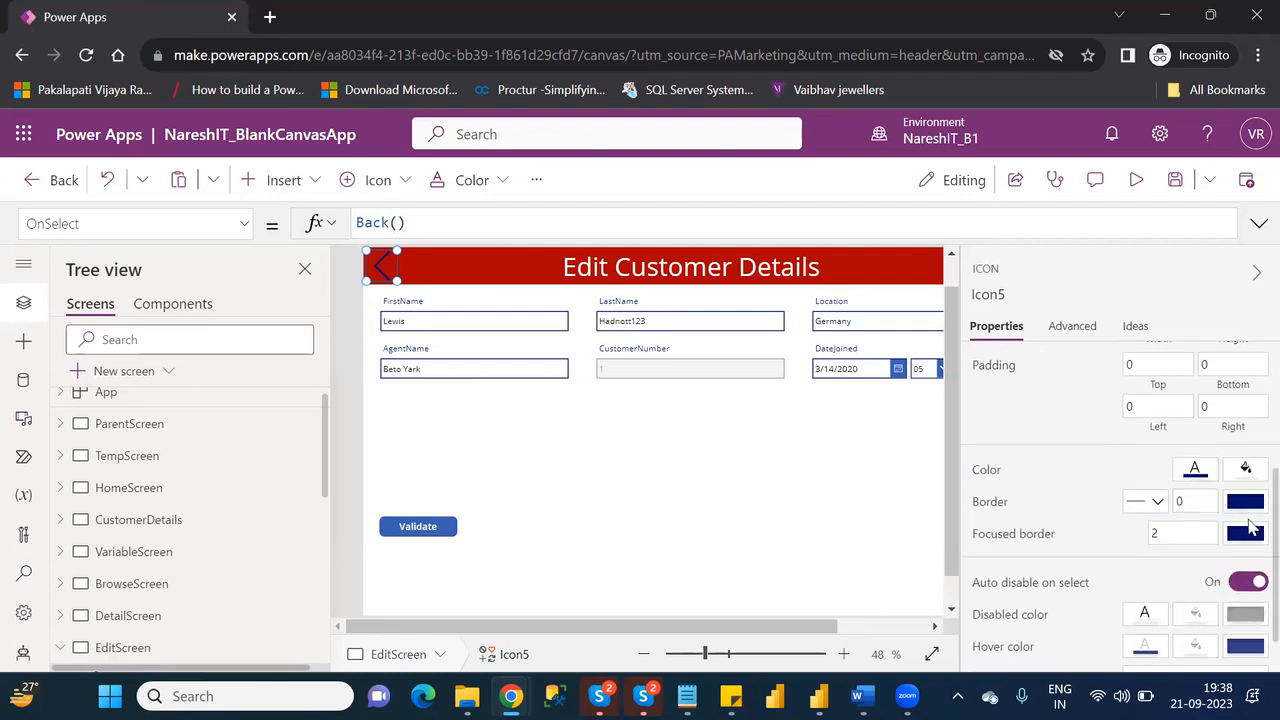
left_click(1190, 470)
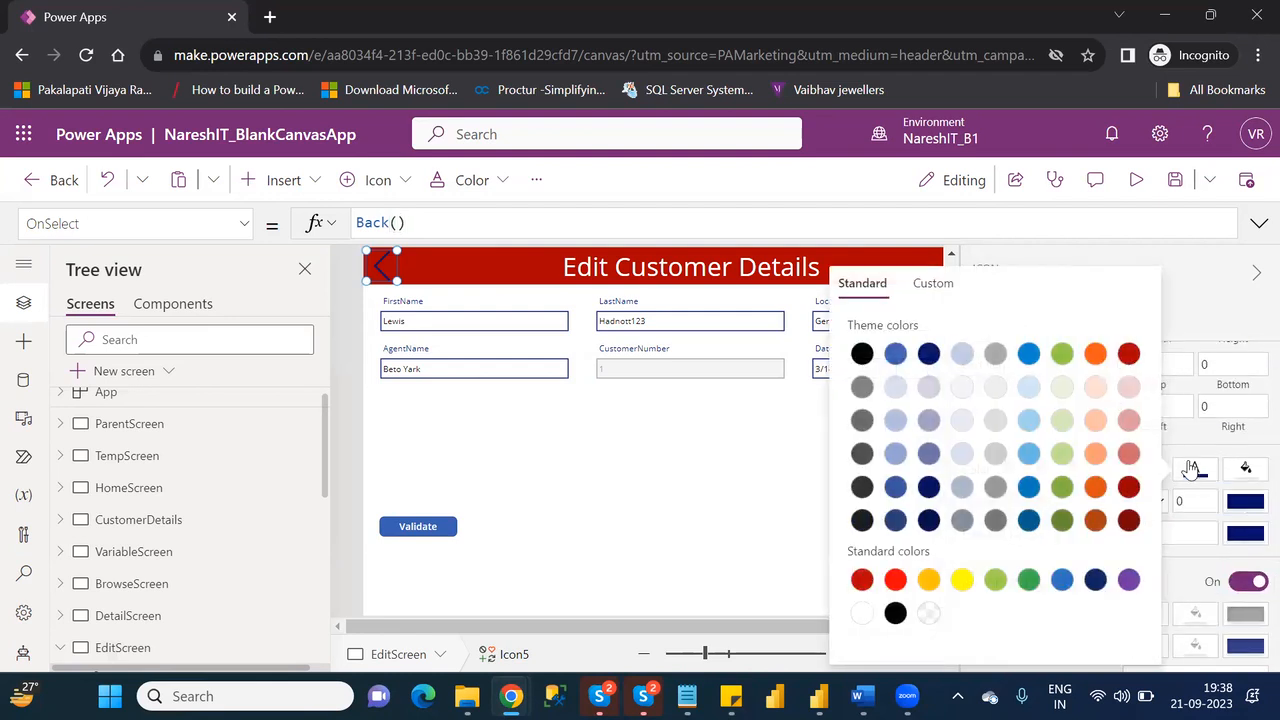
left_click(862, 614)
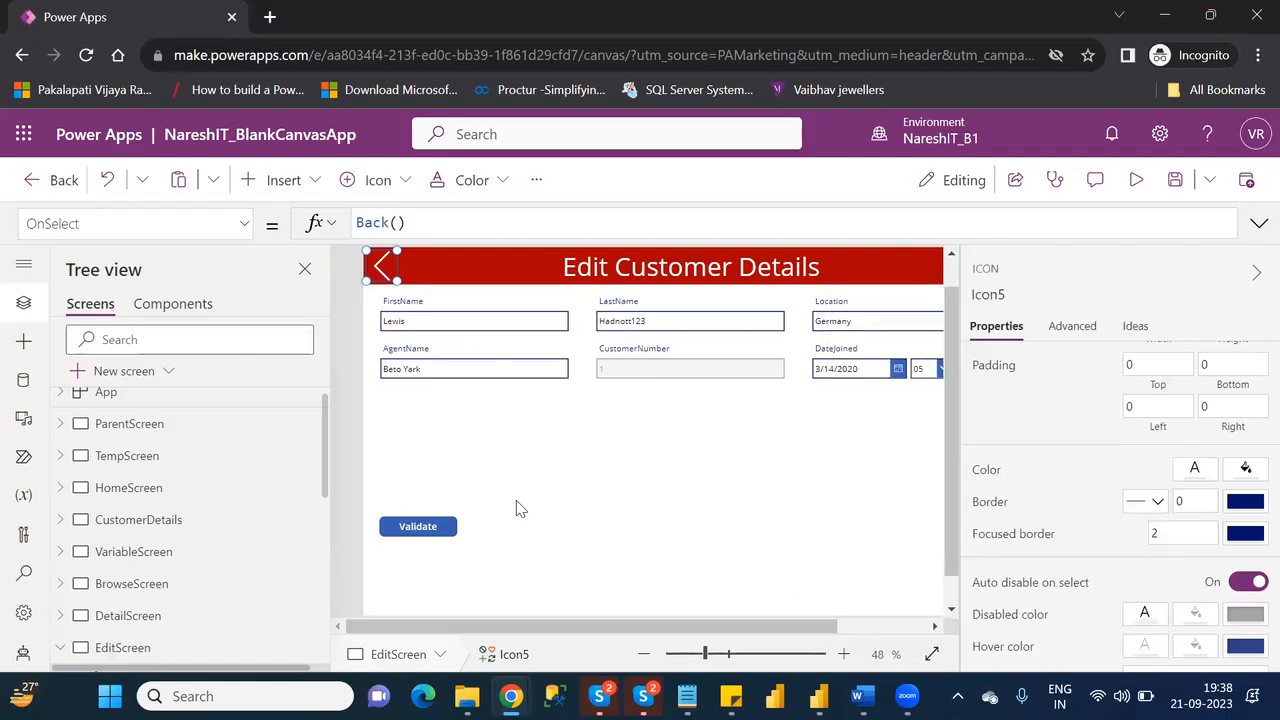
left_click(516, 508)
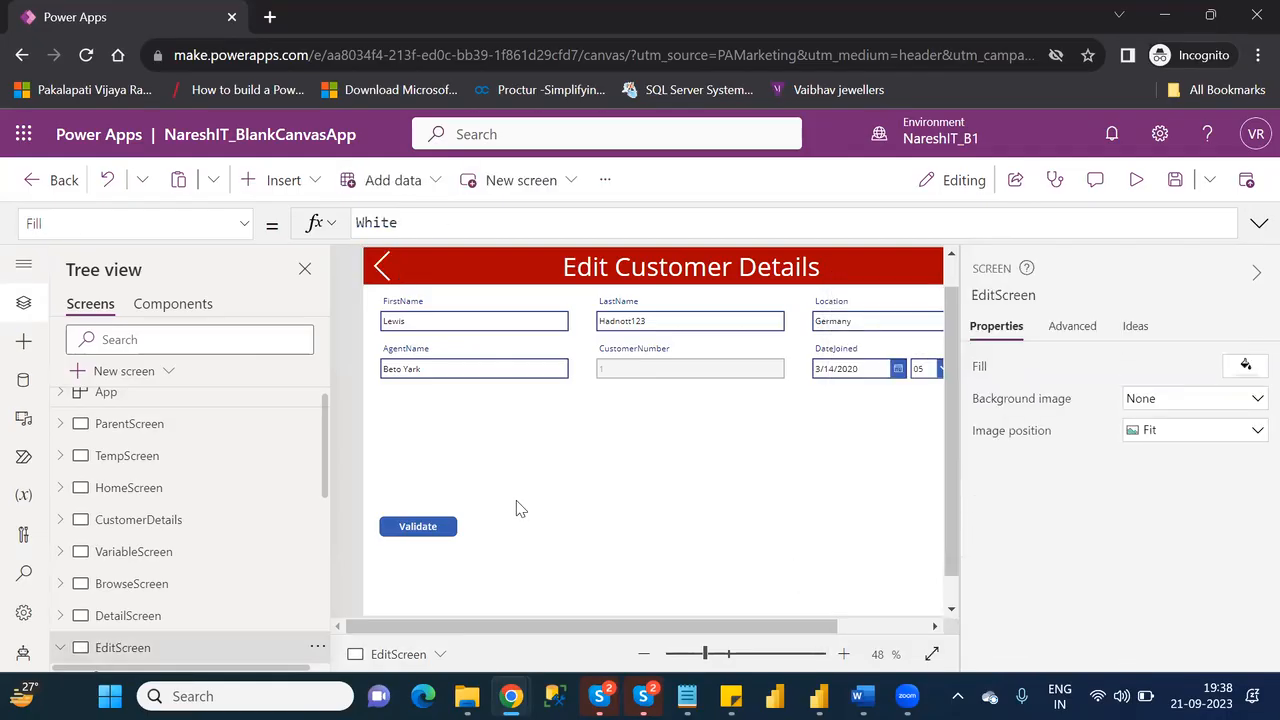
Step: View DetailScreen briefly, preview EditScreen as a running app, and return to the editor
left_click(155, 625)
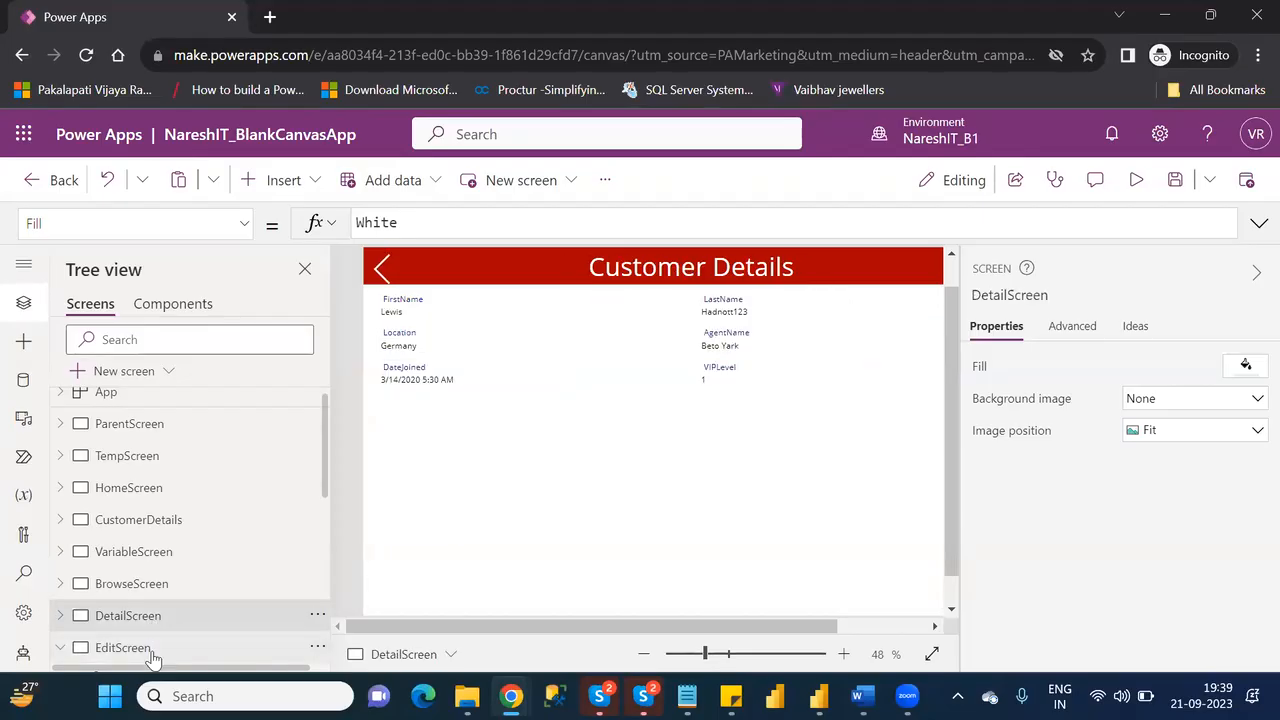
left_click(150, 655)
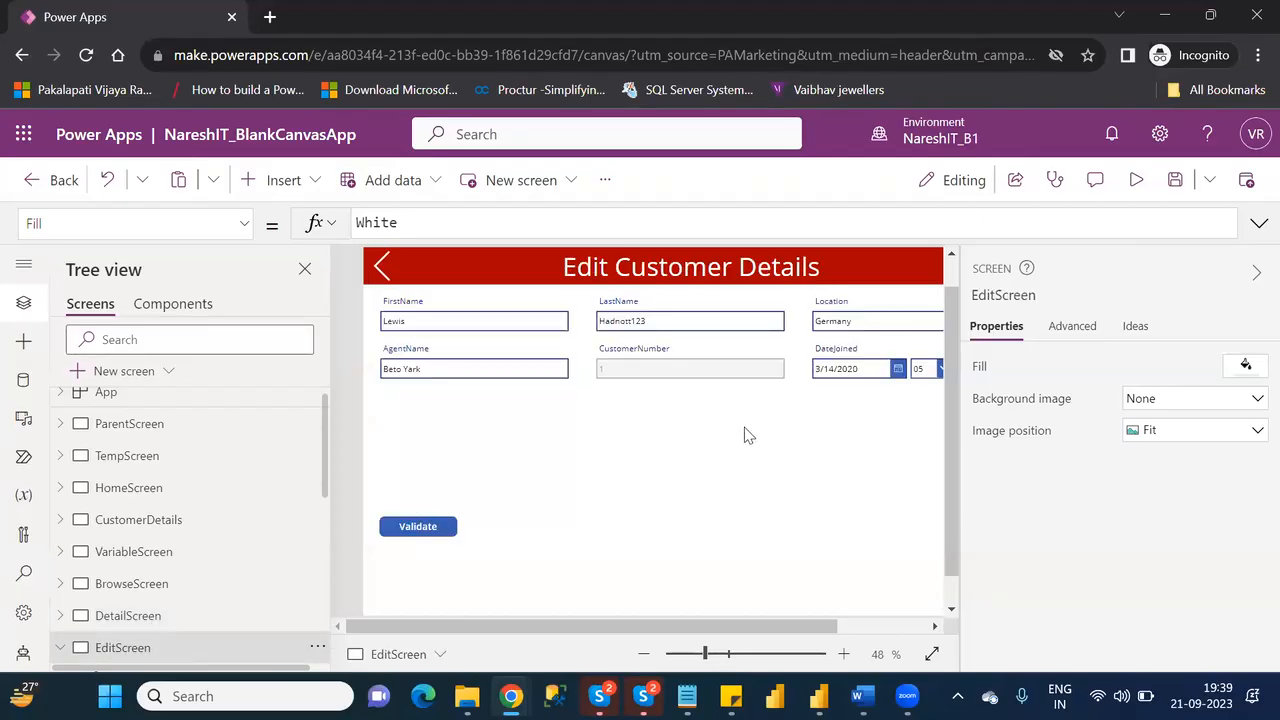
left_click(1141, 180)
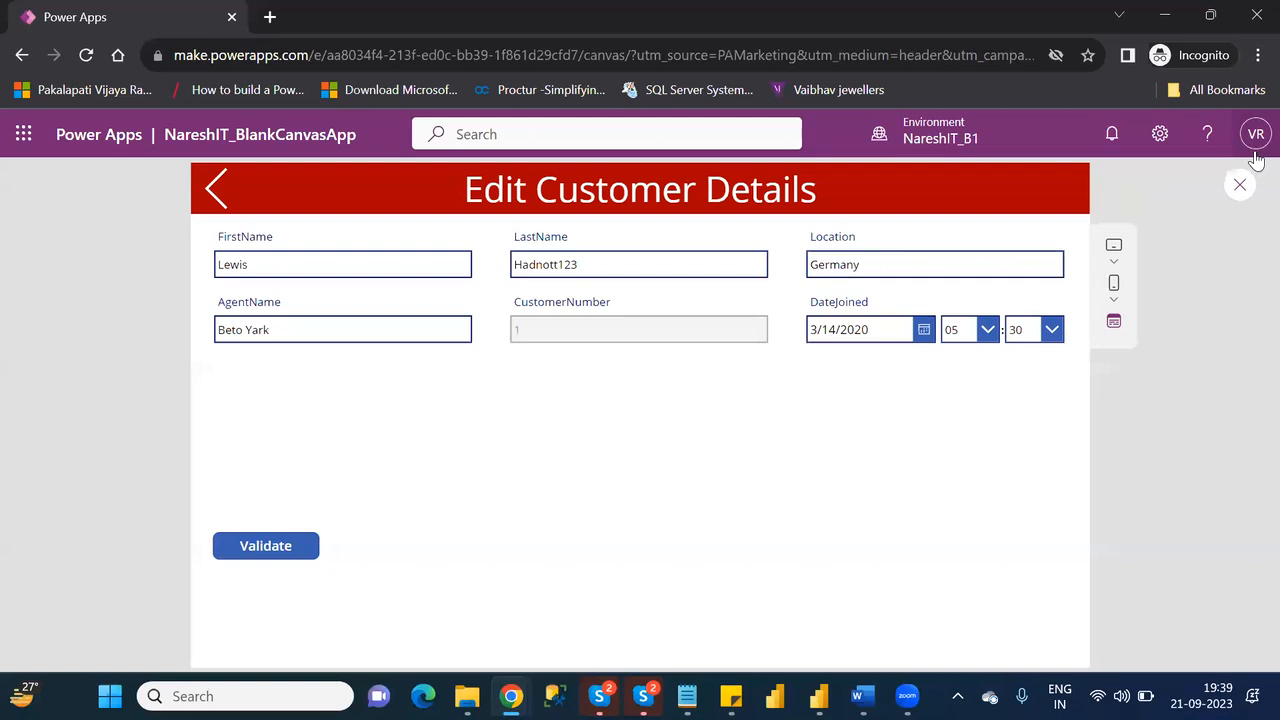
left_click(1239, 189)
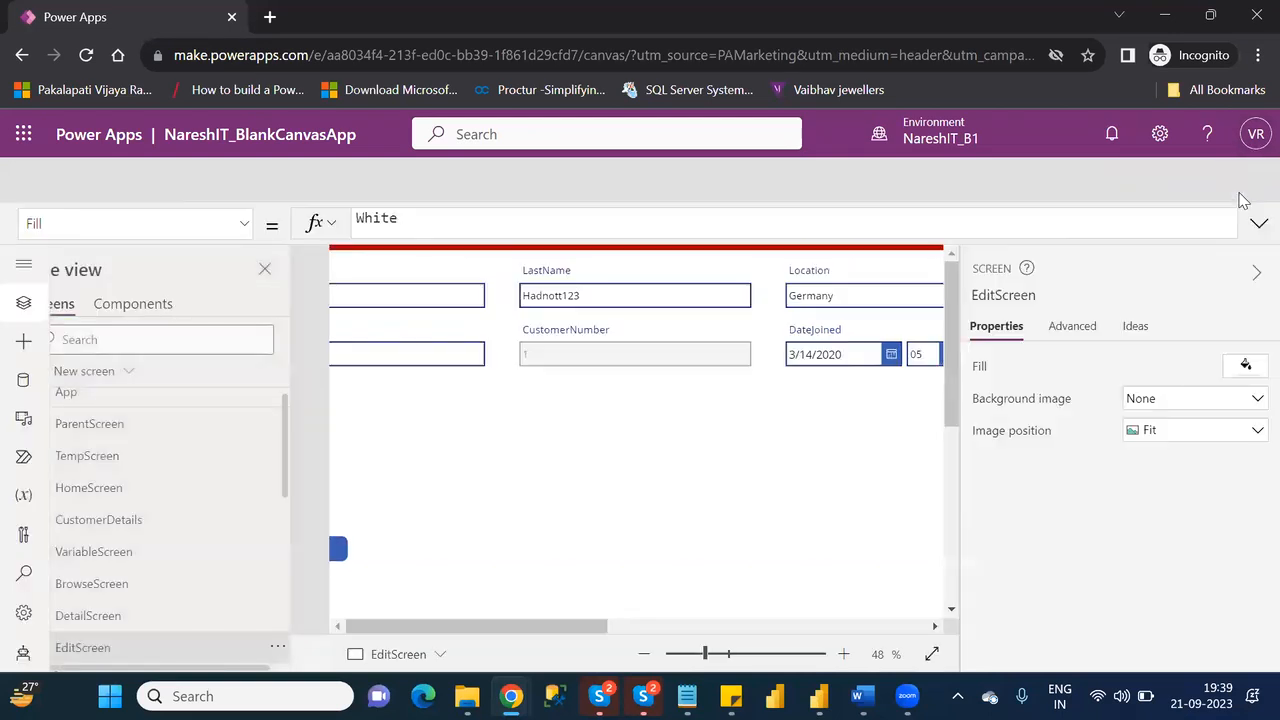
left_click(826, 489)
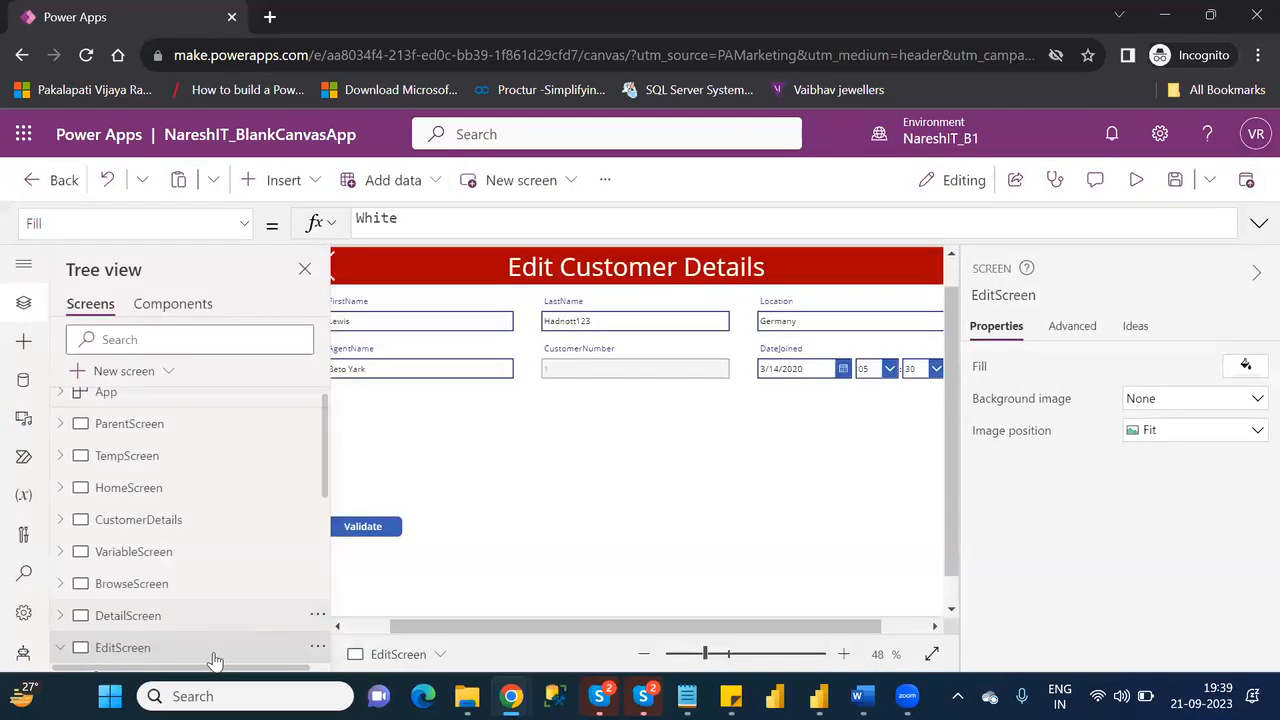
Step: Look over DetailScreen again and open the OnSelect formula of the back icon on EditScreen
left_click(214, 617)
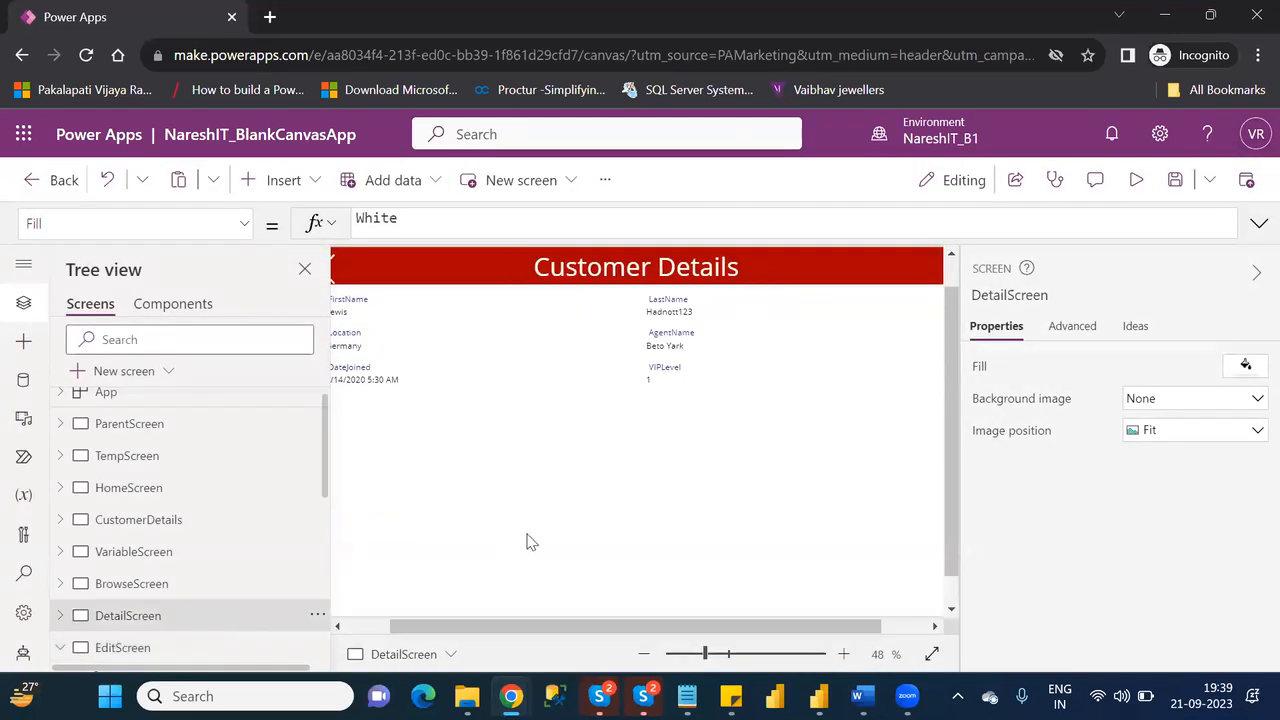
left_click(368, 631)
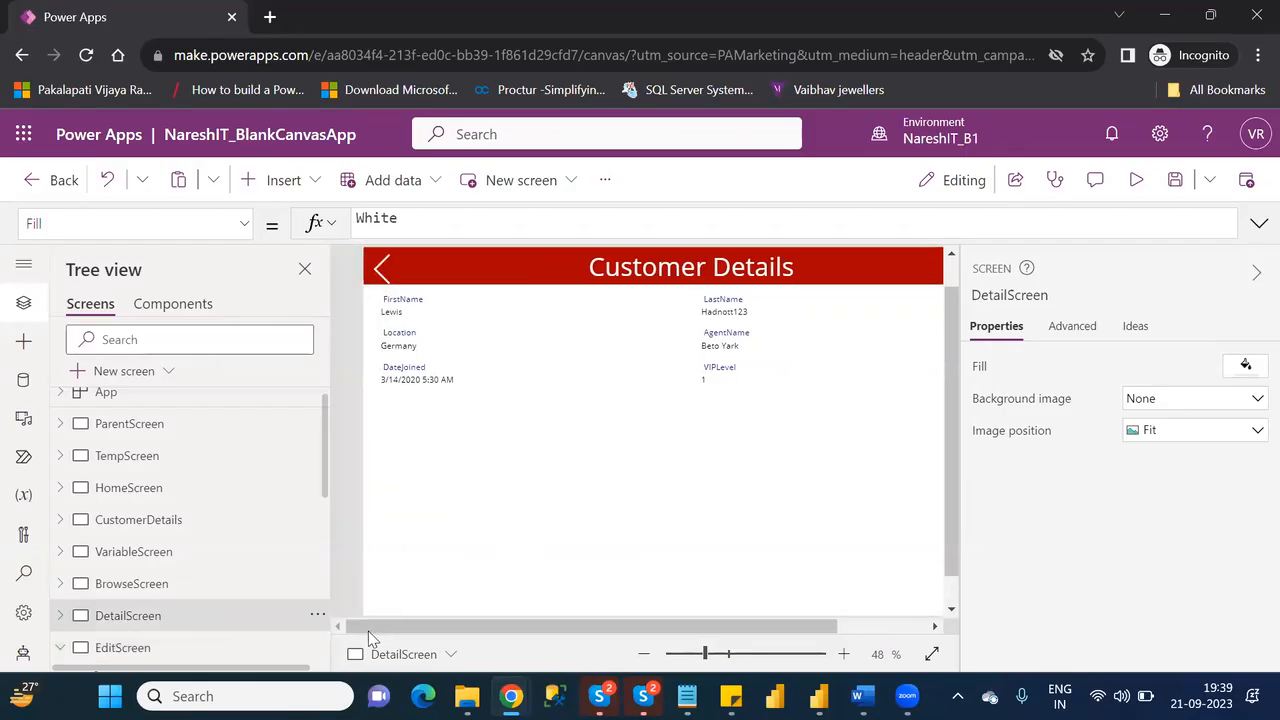
left_click(165, 650)
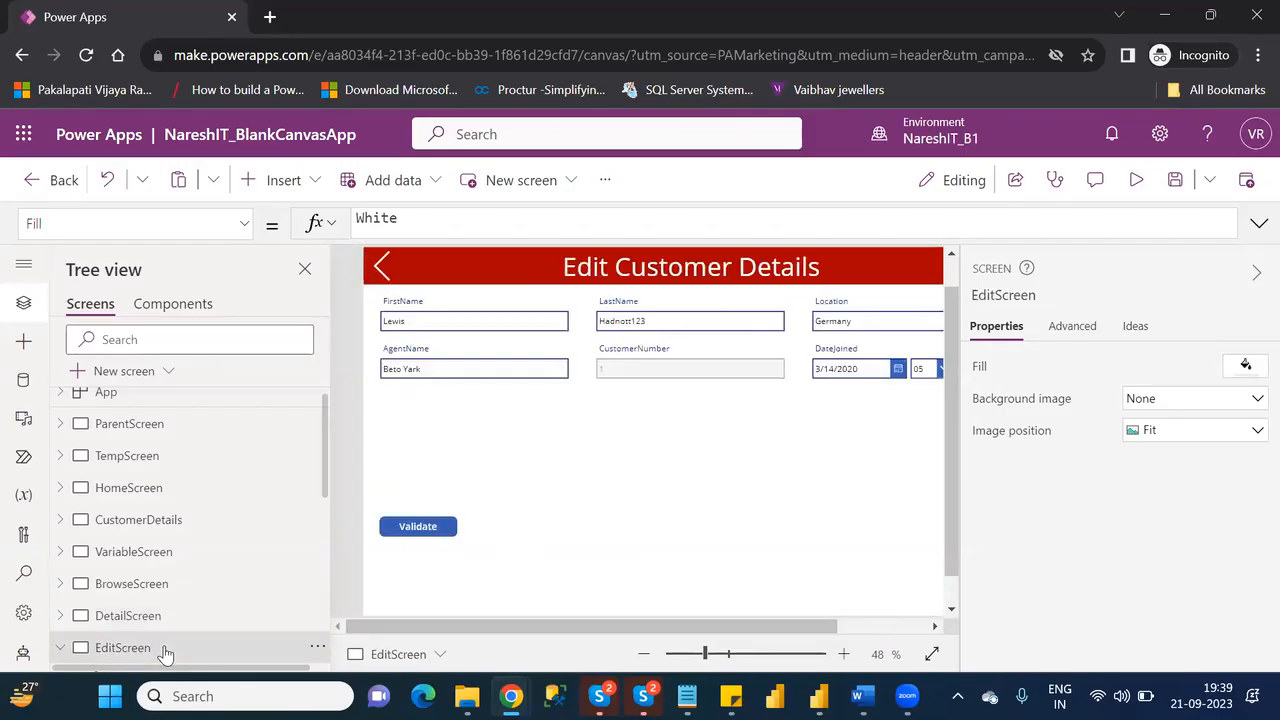
left_click(386, 268)
left_click(421, 223)
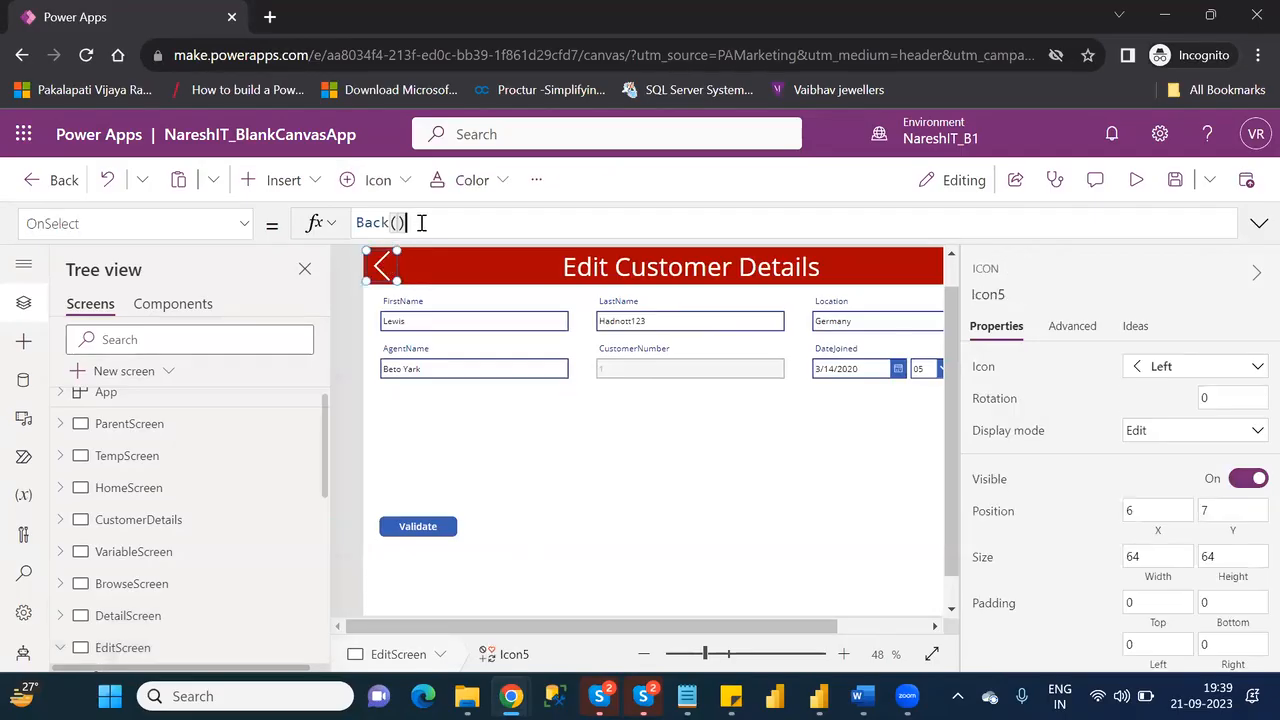
Step: Replace the OnSelect formula of the back icon on EditScreen with Navigate(DetailScreen)
double_click(372, 223)
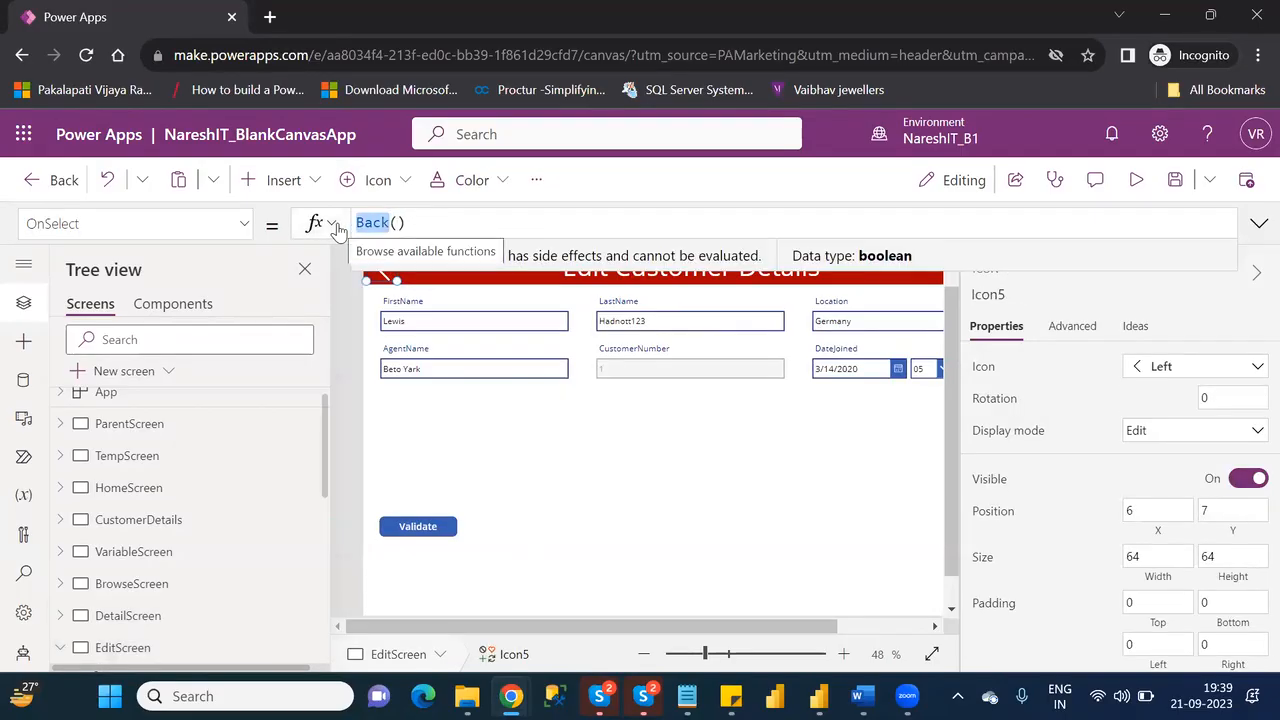
key("ctrl+a")
key("BackSpace")
type("navi")
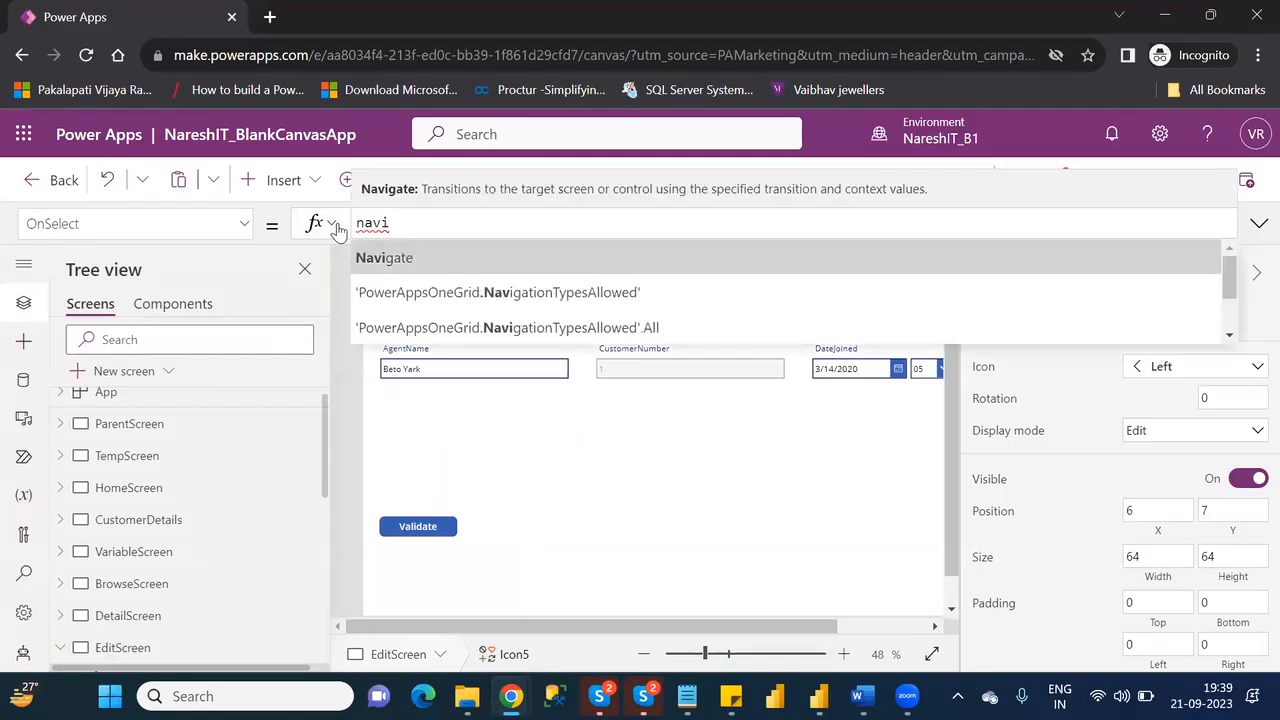
key("Tab")
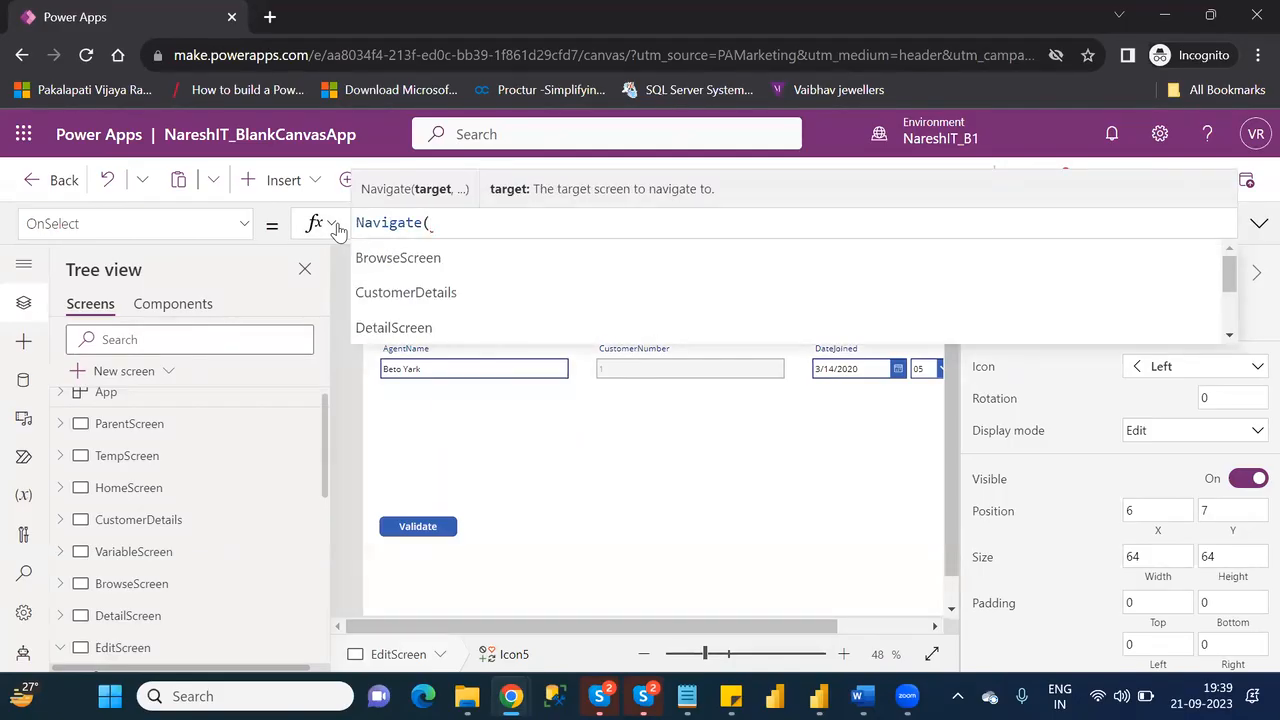
type("de")
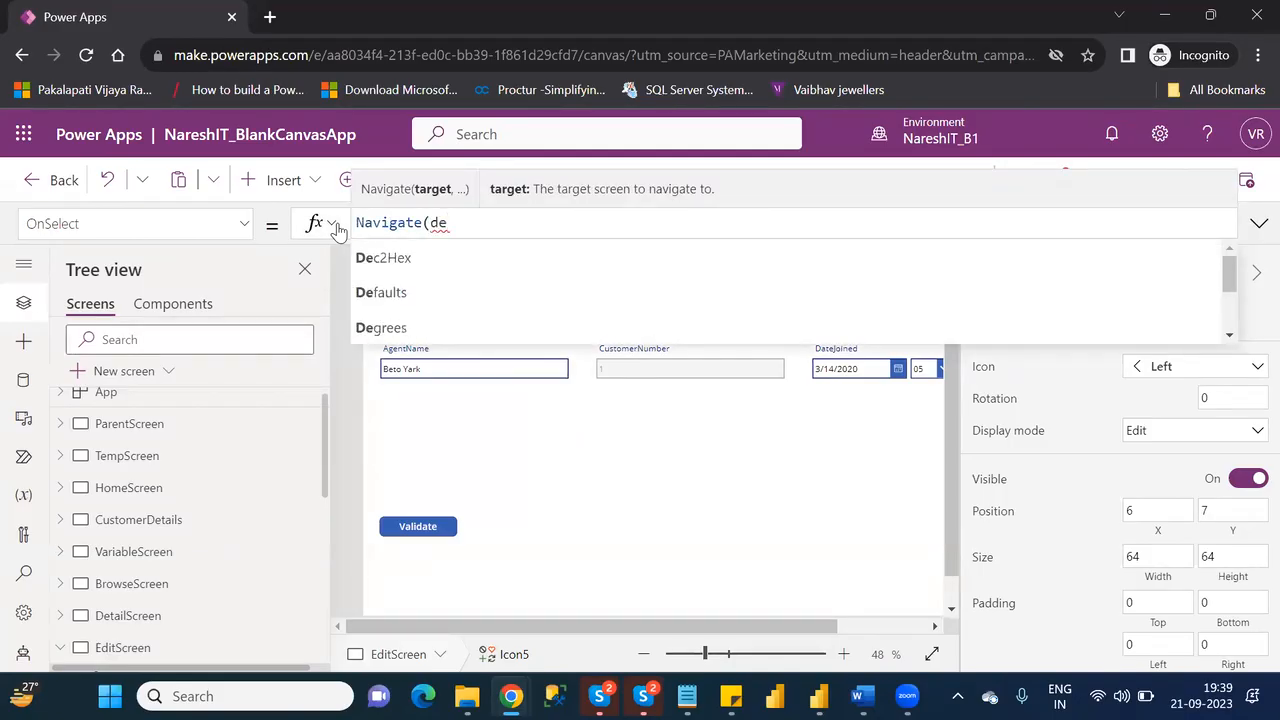
type("tail")
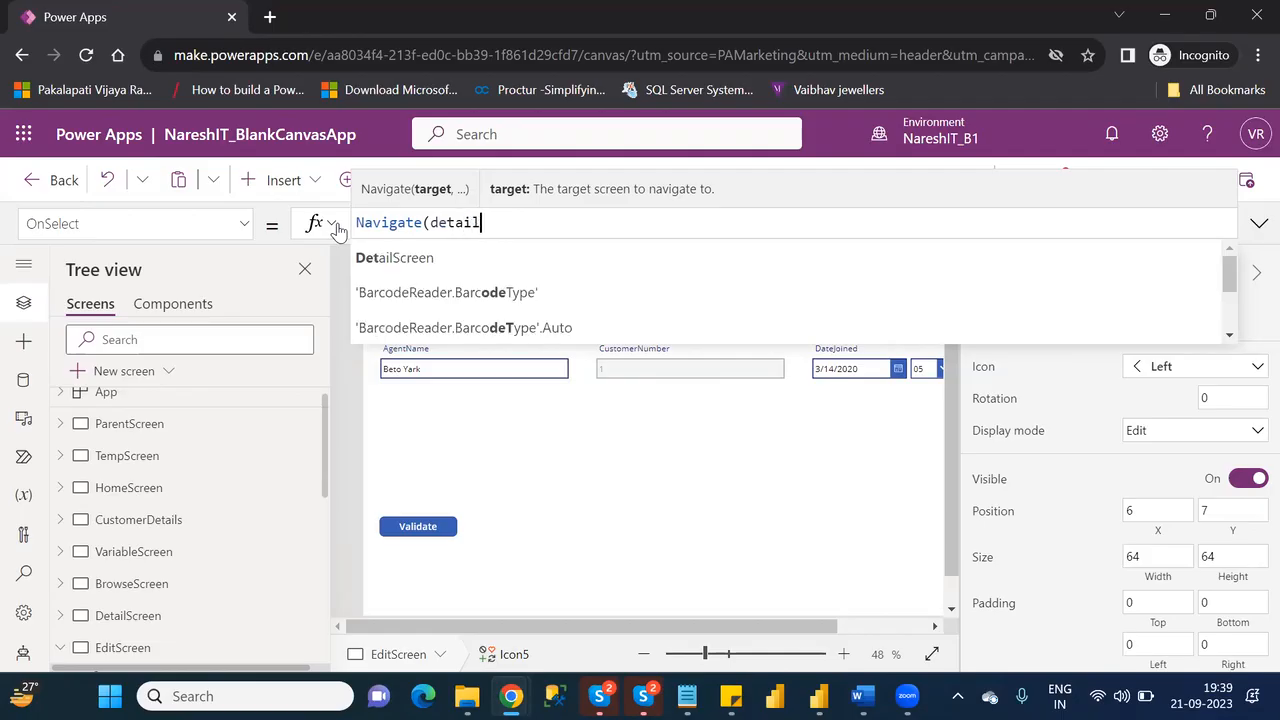
key("Tab")
type(")")
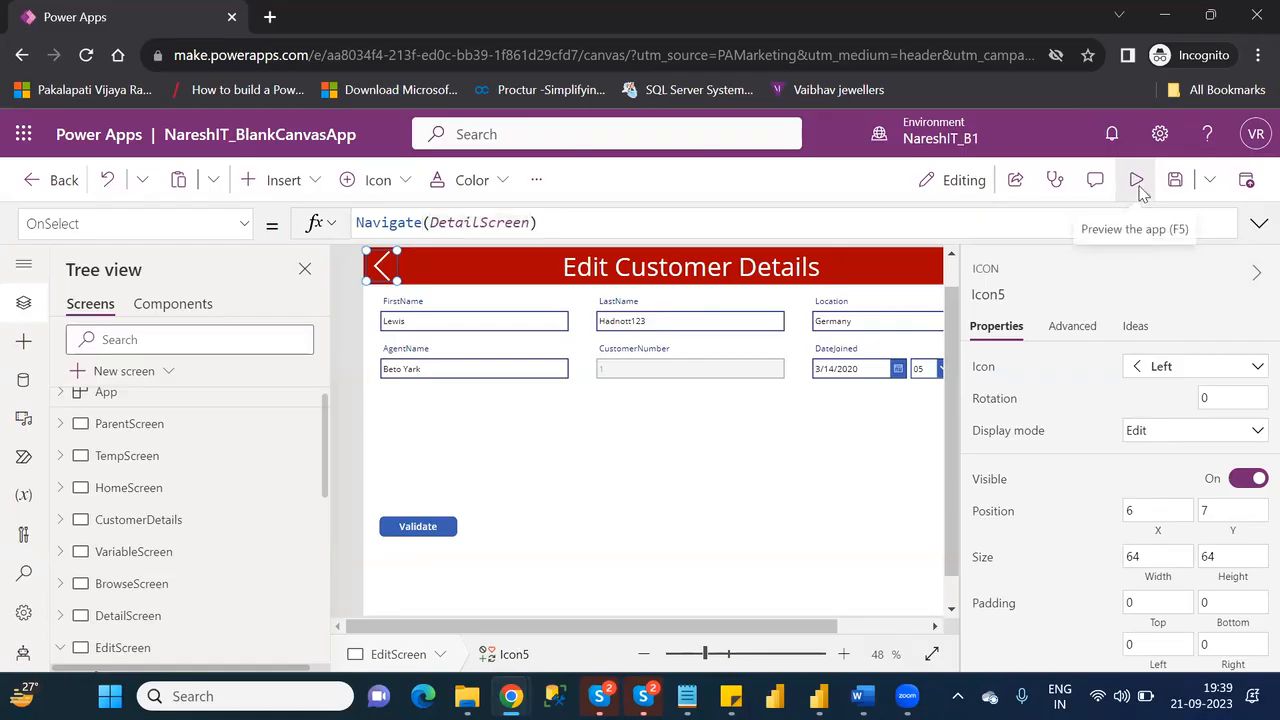
Step: Preview the app, test back navigation from EditScreen to ParentScreen, open the first customer's details, and return to the editor
left_click(1137, 180)
left_click(214, 196)
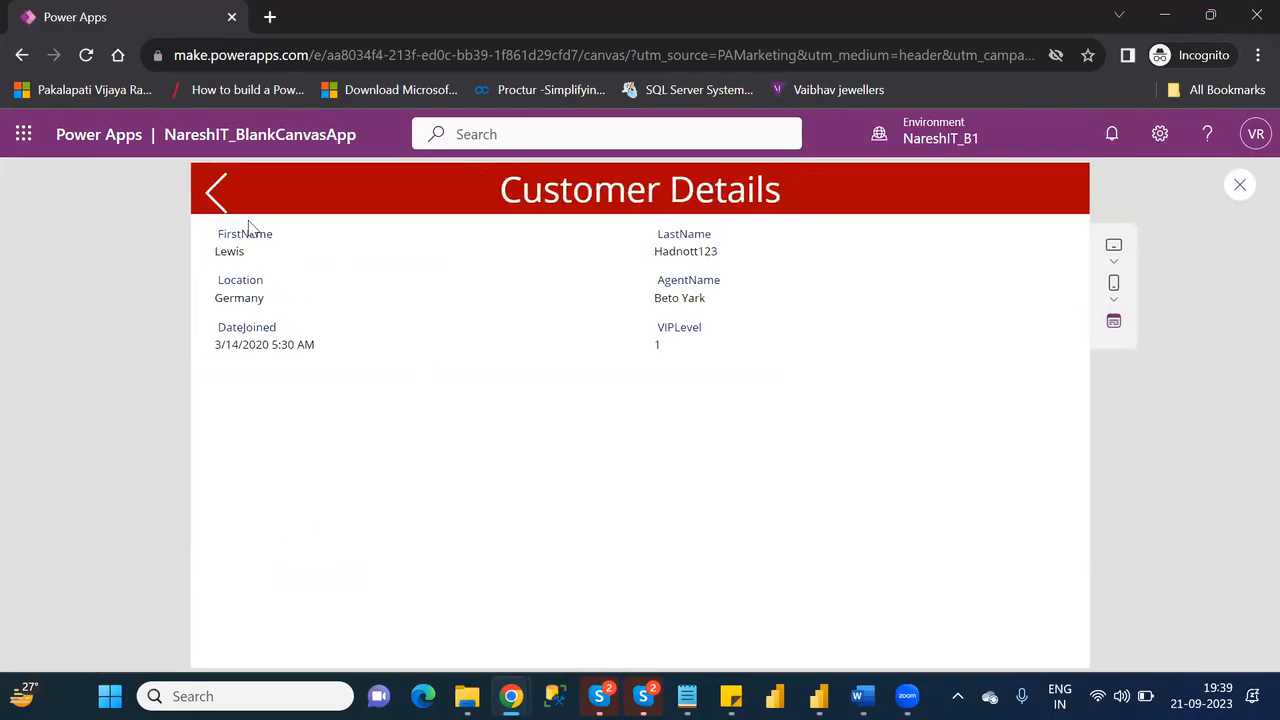
left_click(212, 200)
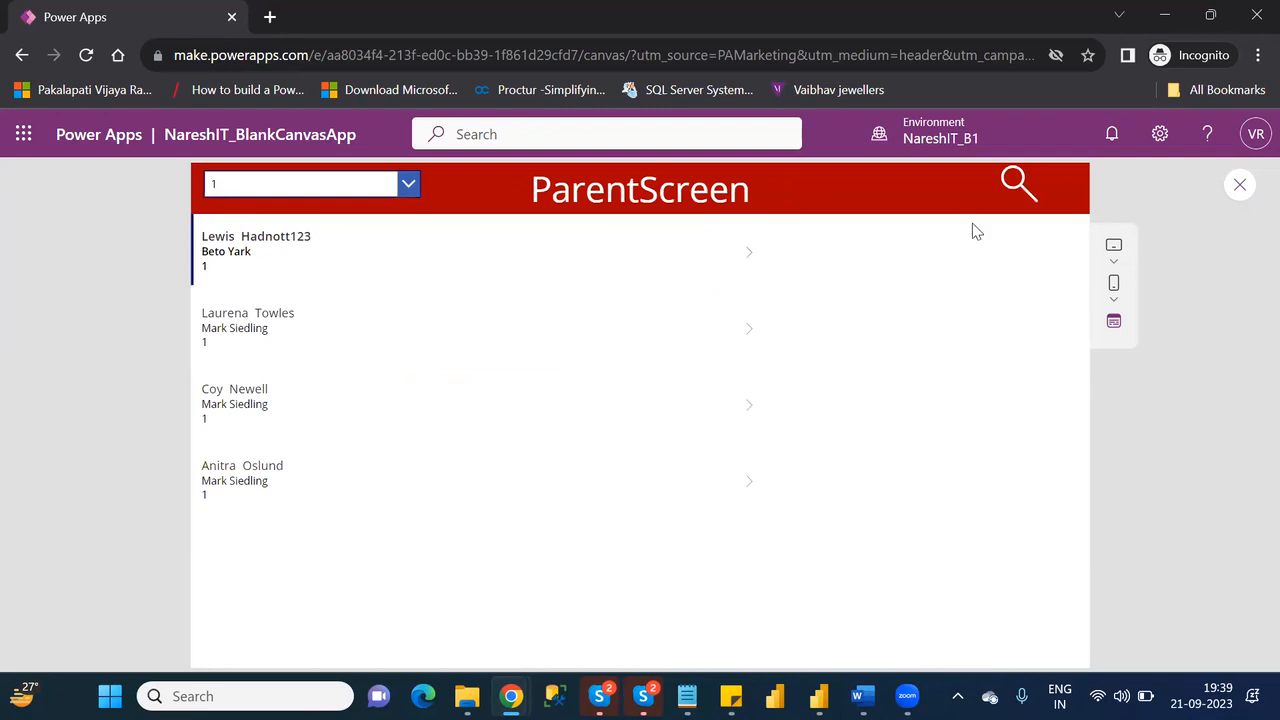
left_click(750, 254)
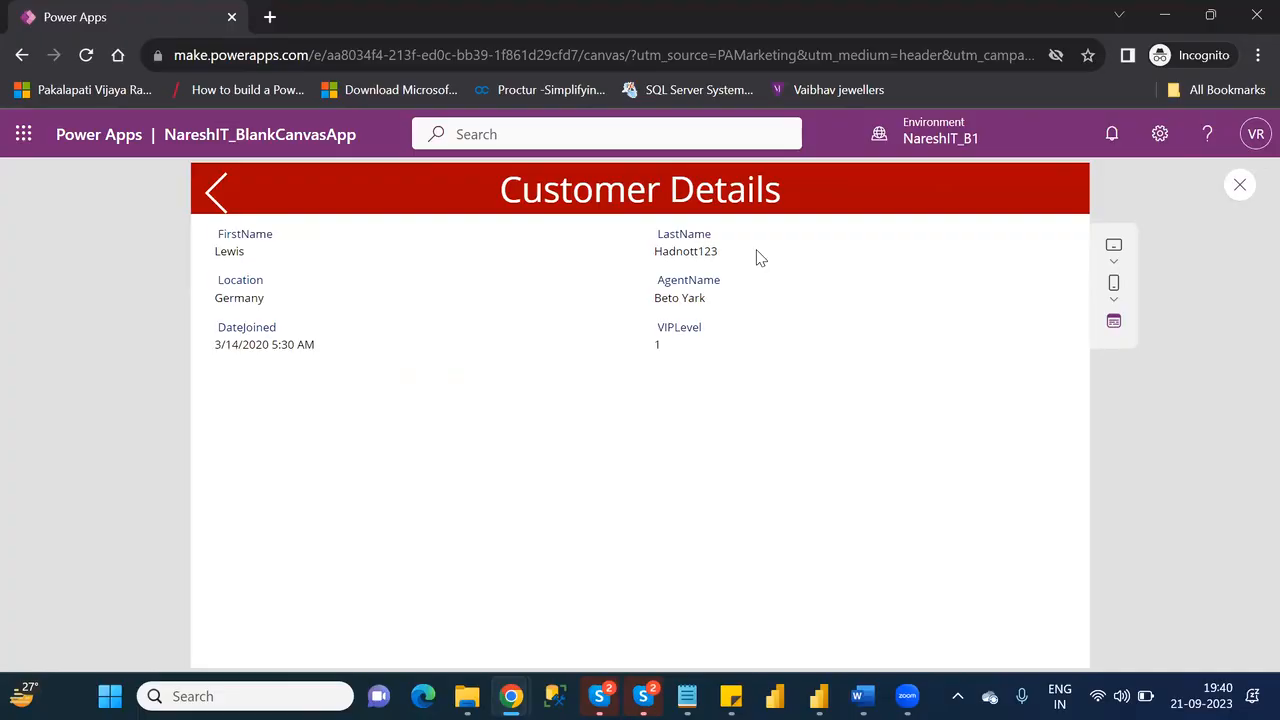
left_click(1239, 190)
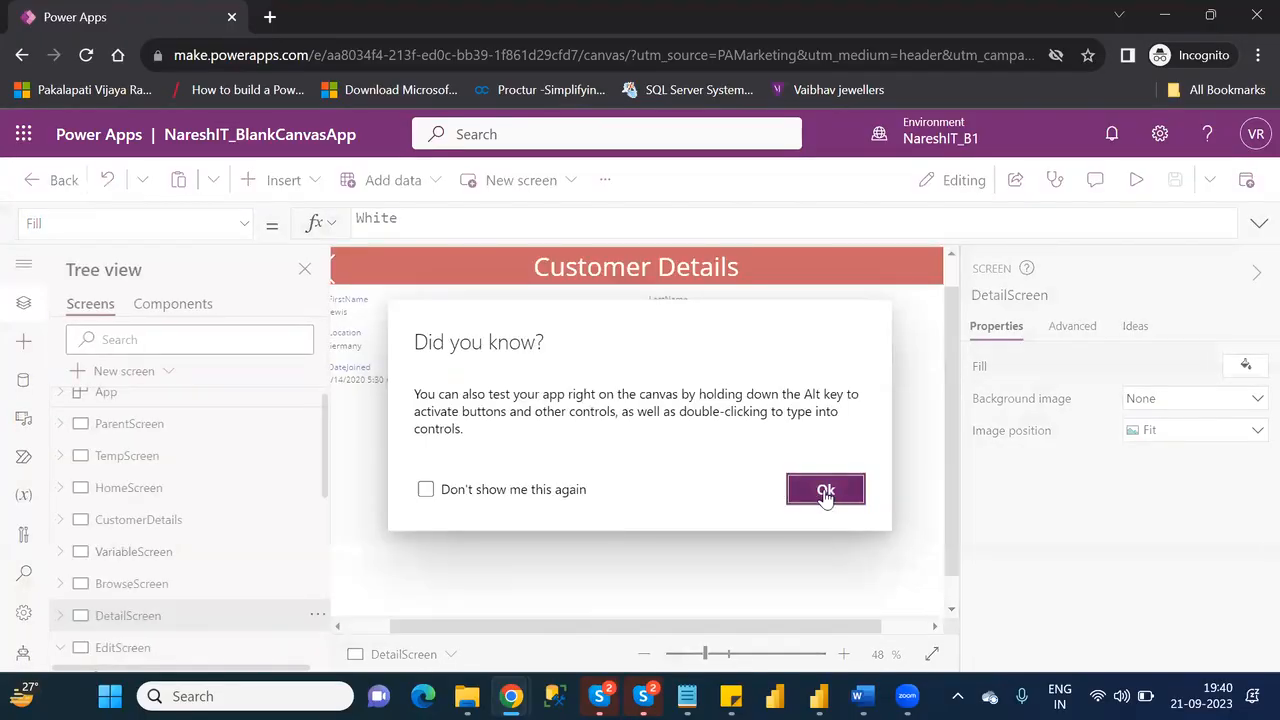
left_click(826, 490)
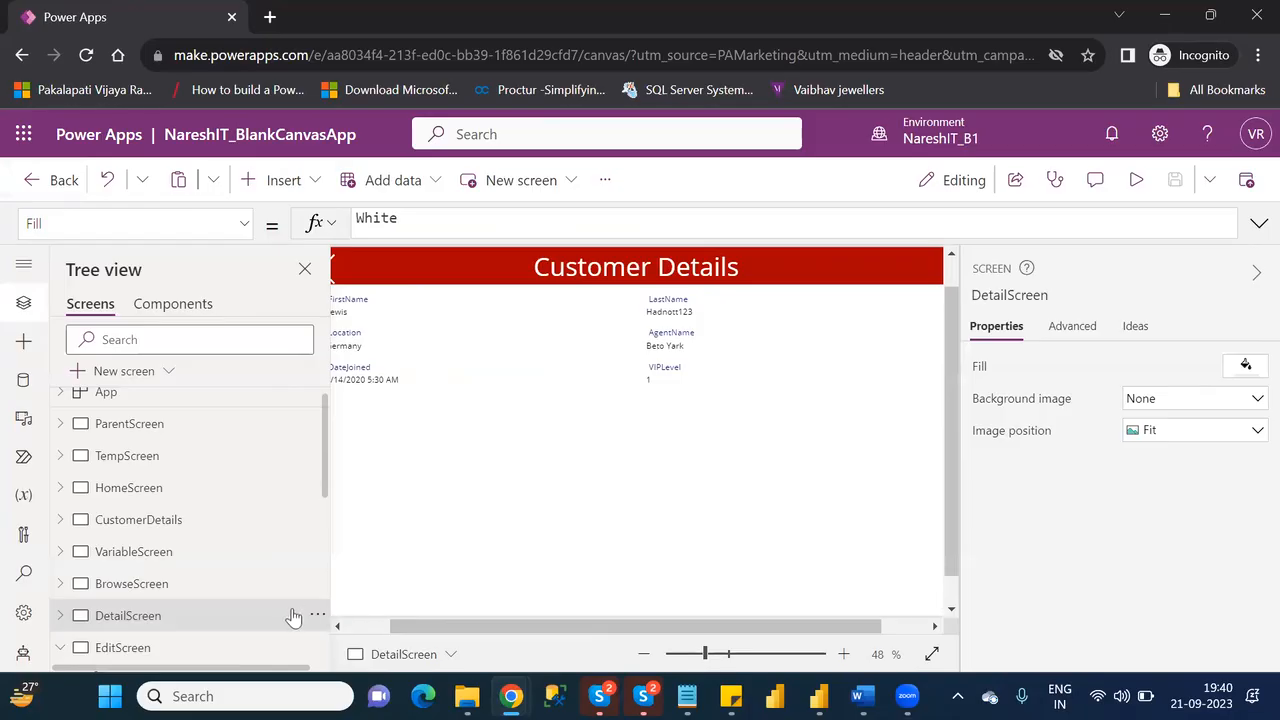
Step: Insert an Edit icon on DetailScreen
left_click(228, 647)
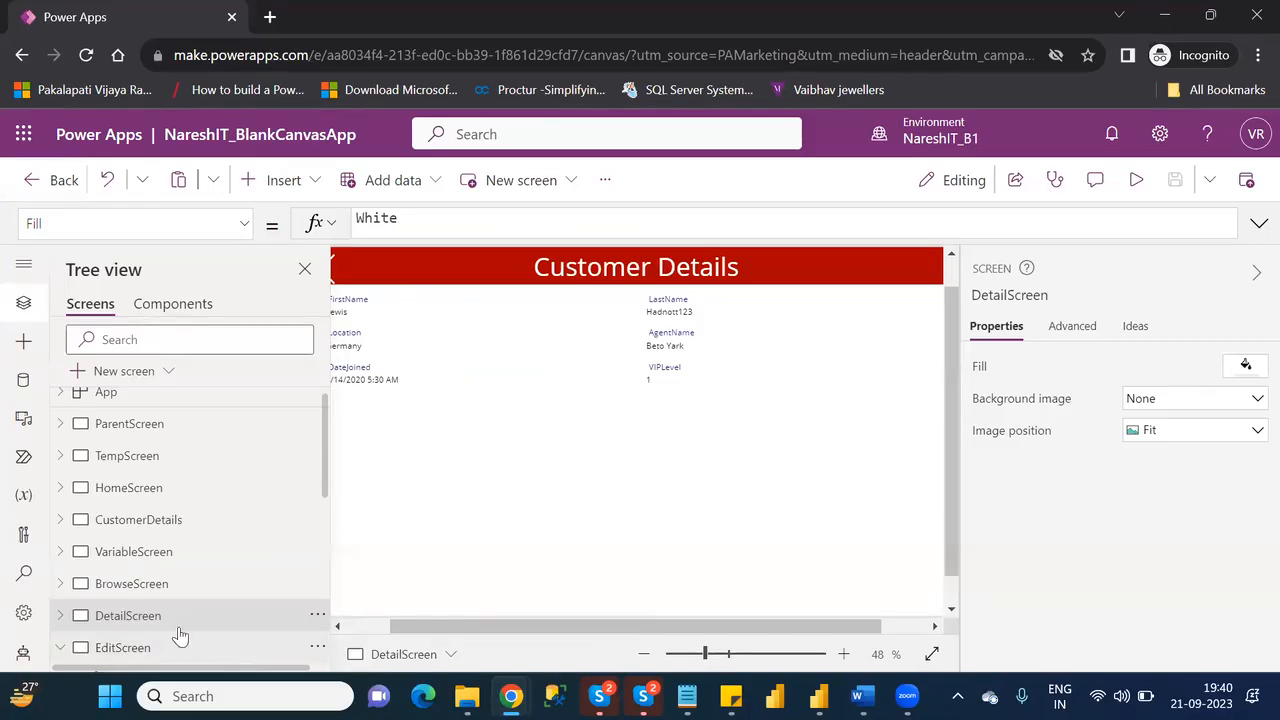
left_click(155, 619)
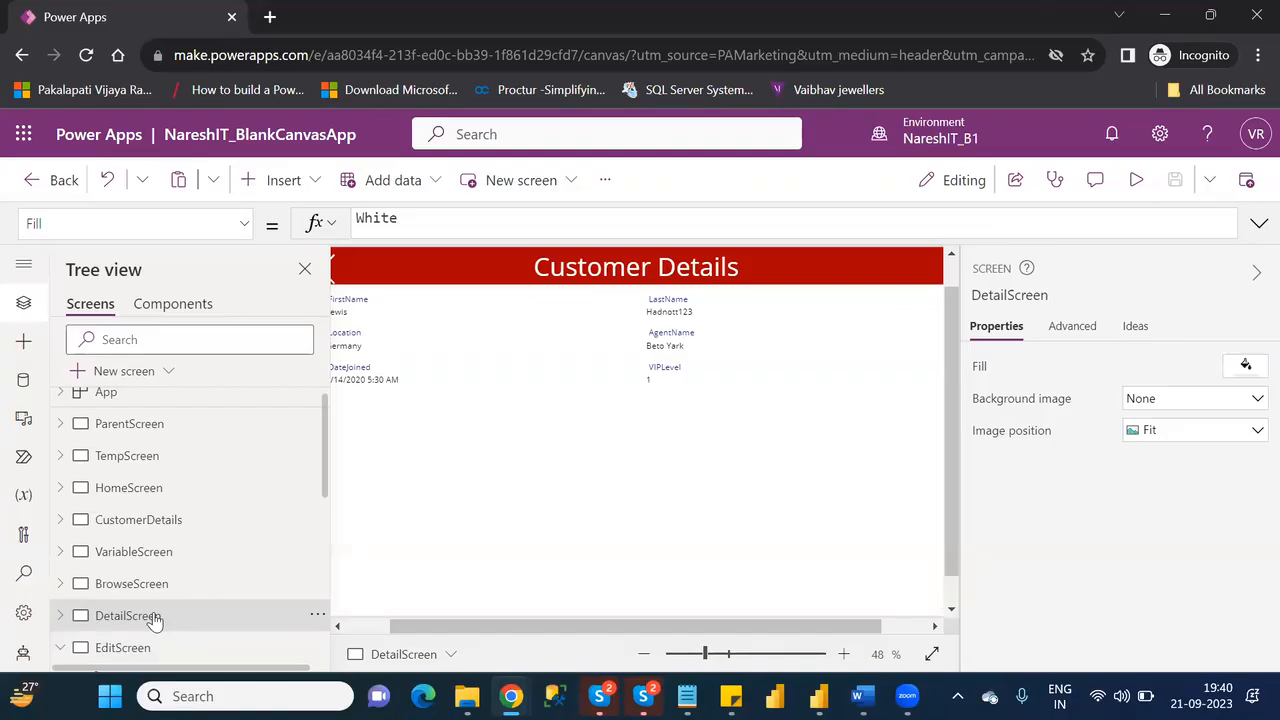
left_click(385, 623)
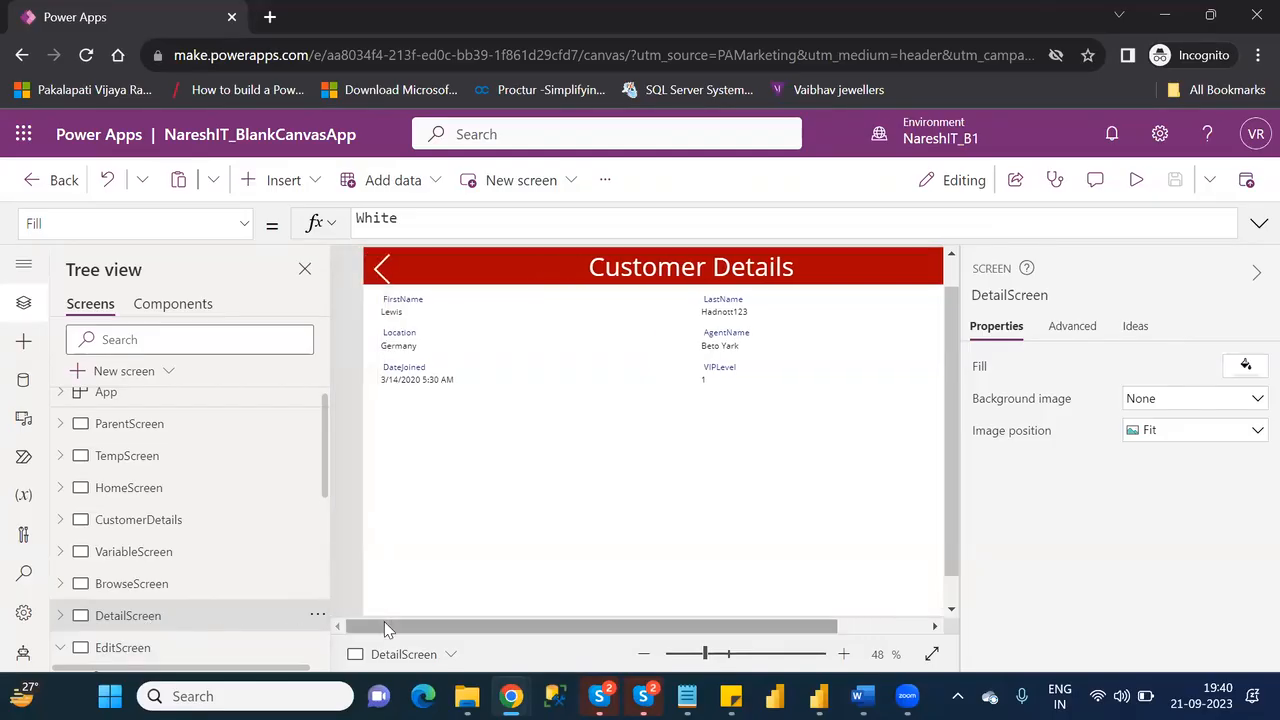
left_click(307, 177)
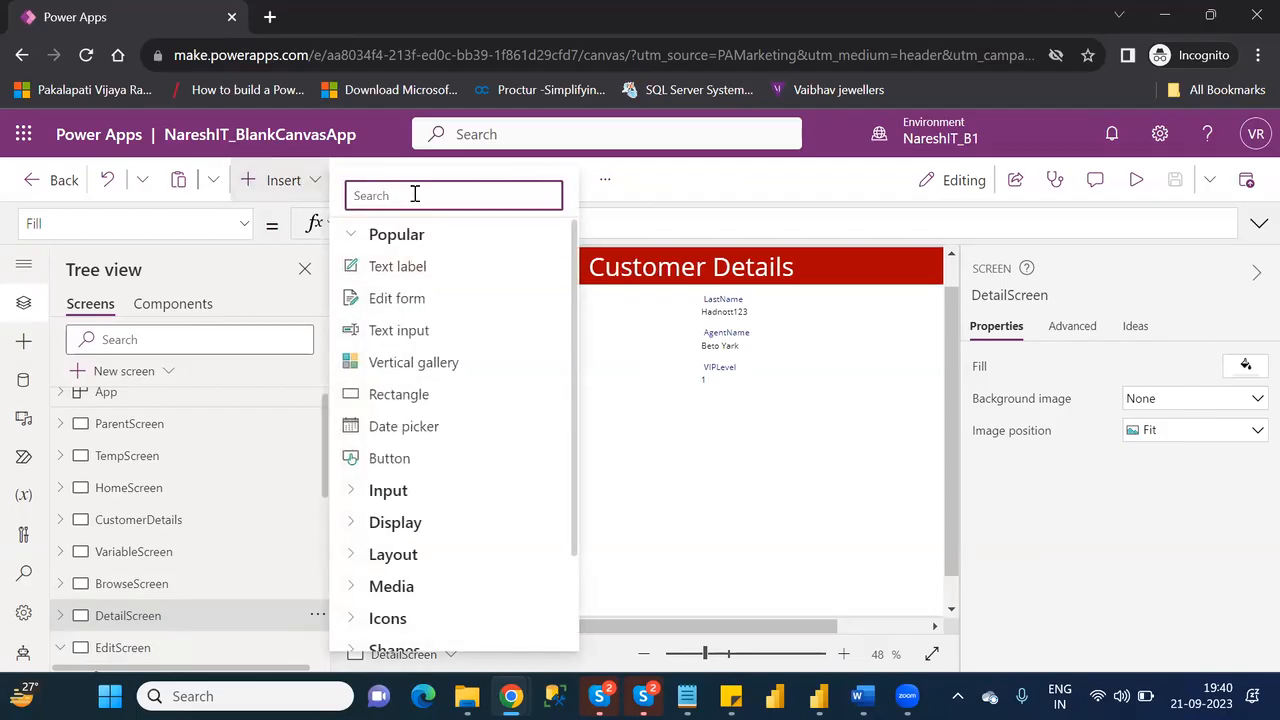
type("edi")
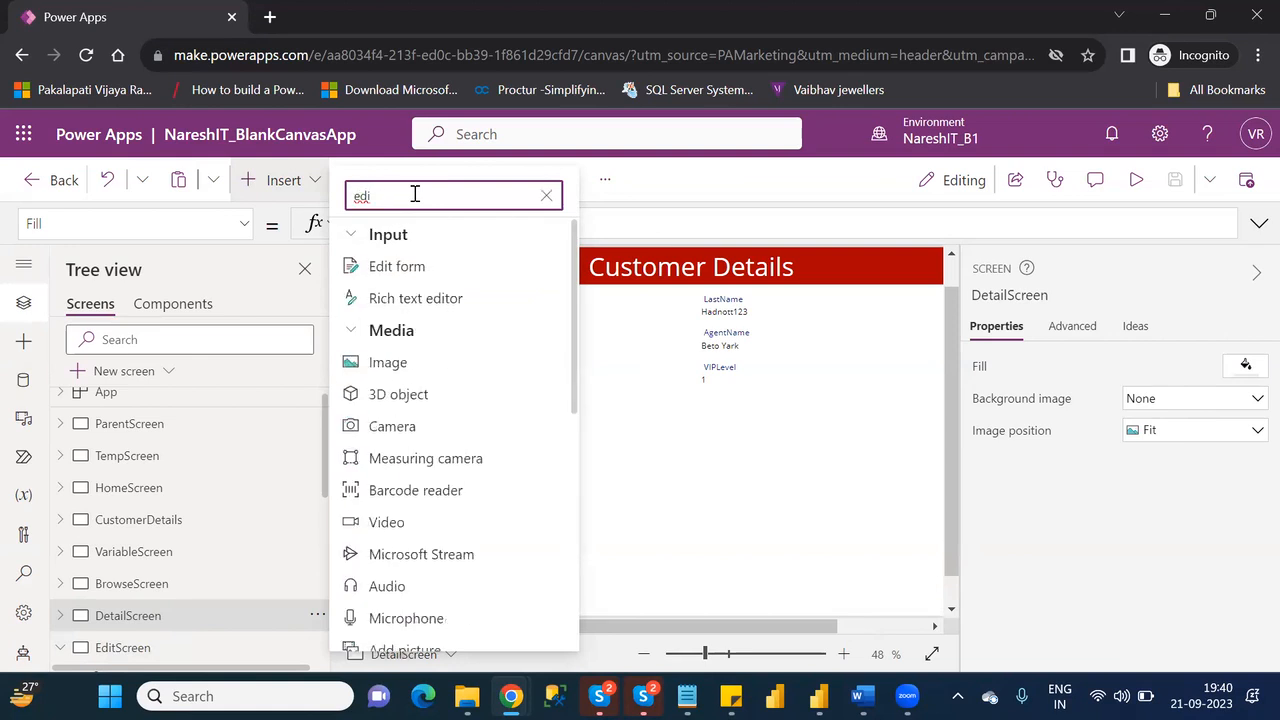
type("l")
key("BackSpace")
type("t")
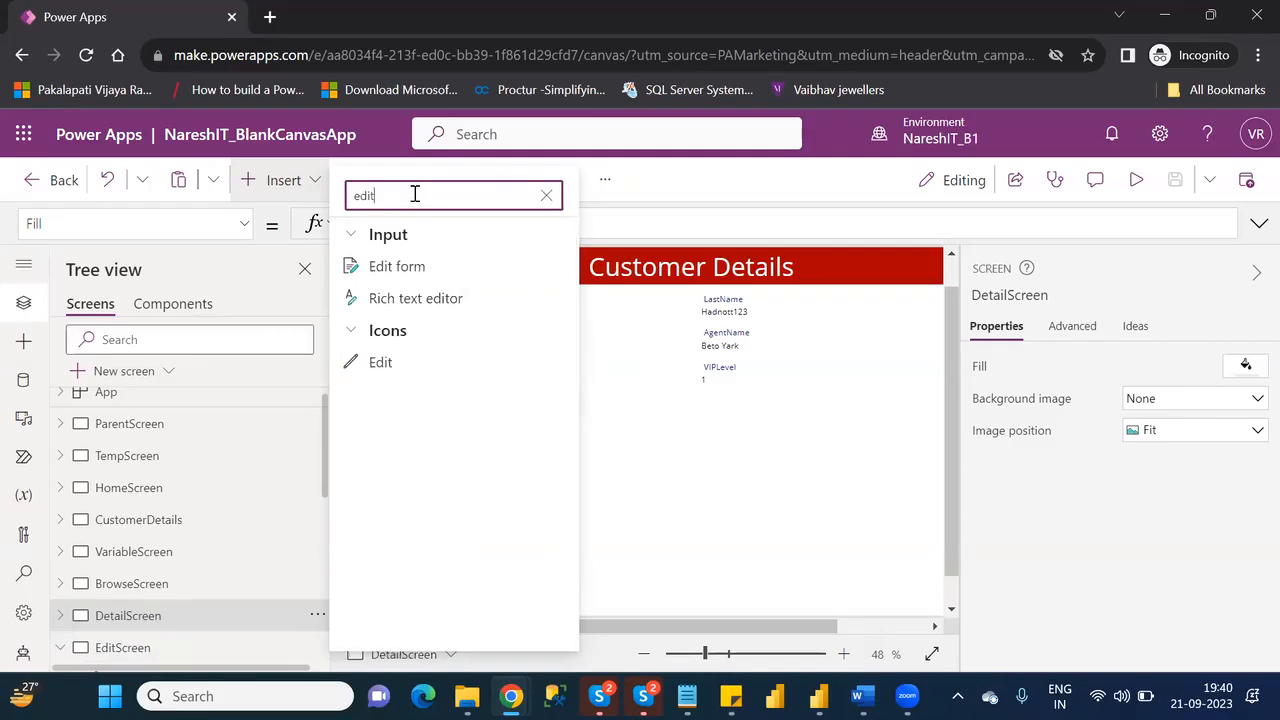
left_click(399, 370)
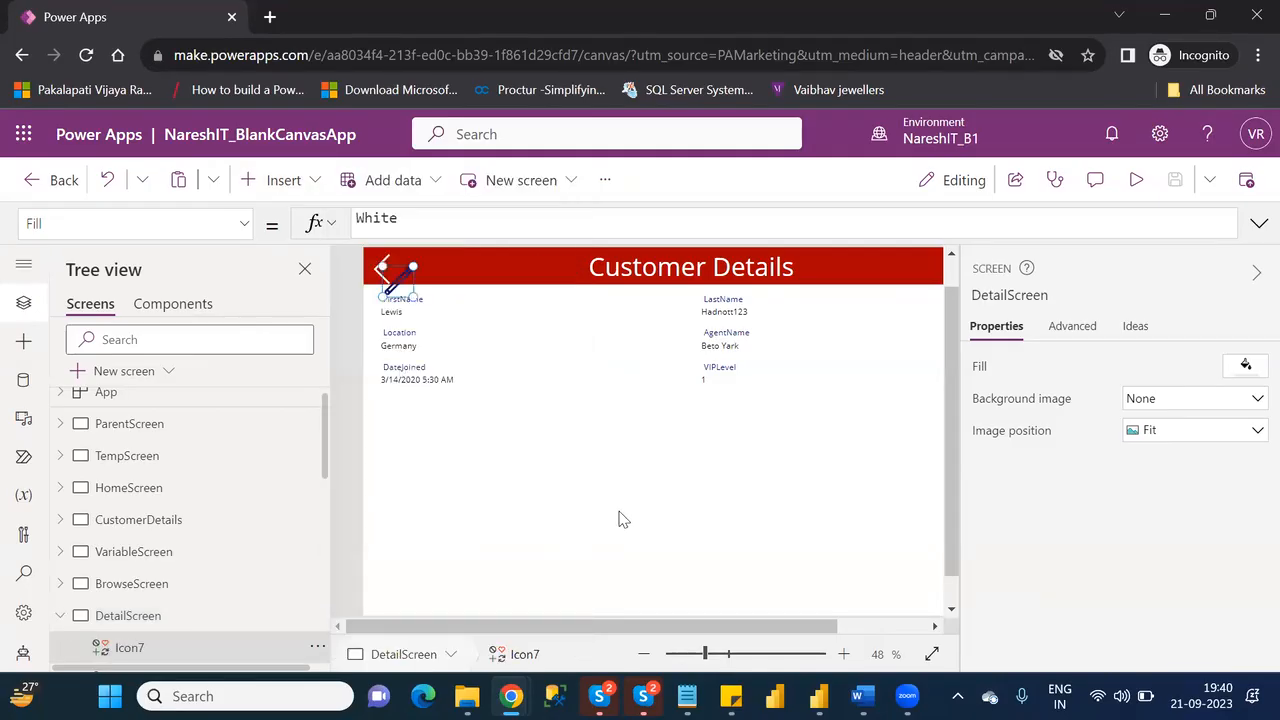
Step: Place the Edit icon at the far right of the Customer Details header, about X 1278, Y 7, and colour it white
left_click_drag(408, 277, 933, 262)
left_click_drag(804, 630, 893, 630)
left_click_drag(817, 260, 889, 263)
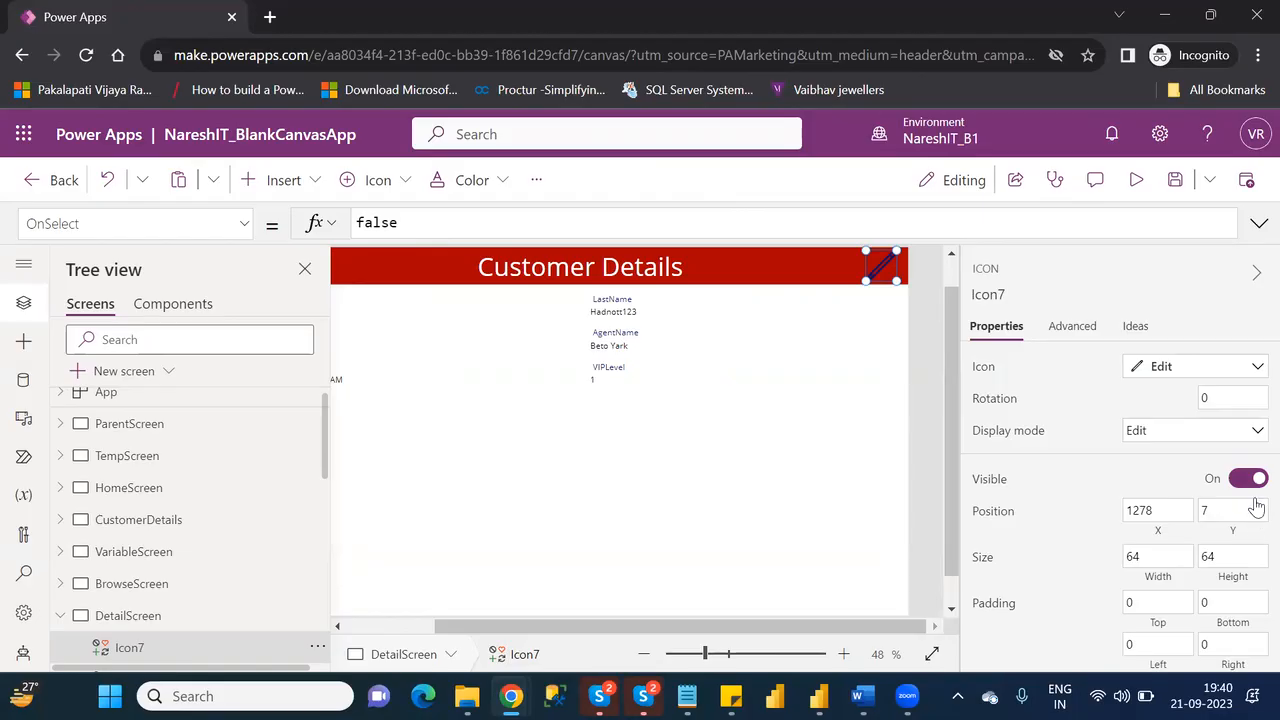
scroll(1249, 430, "down", 3)
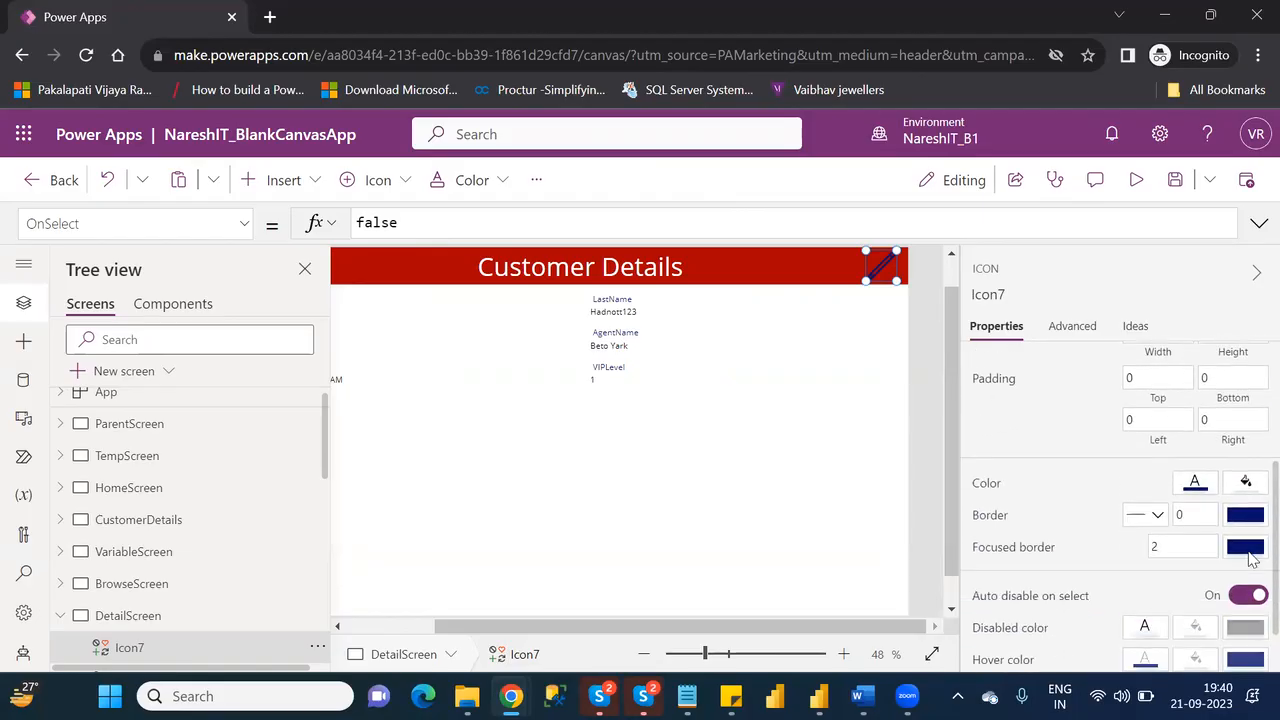
left_click(1190, 486)
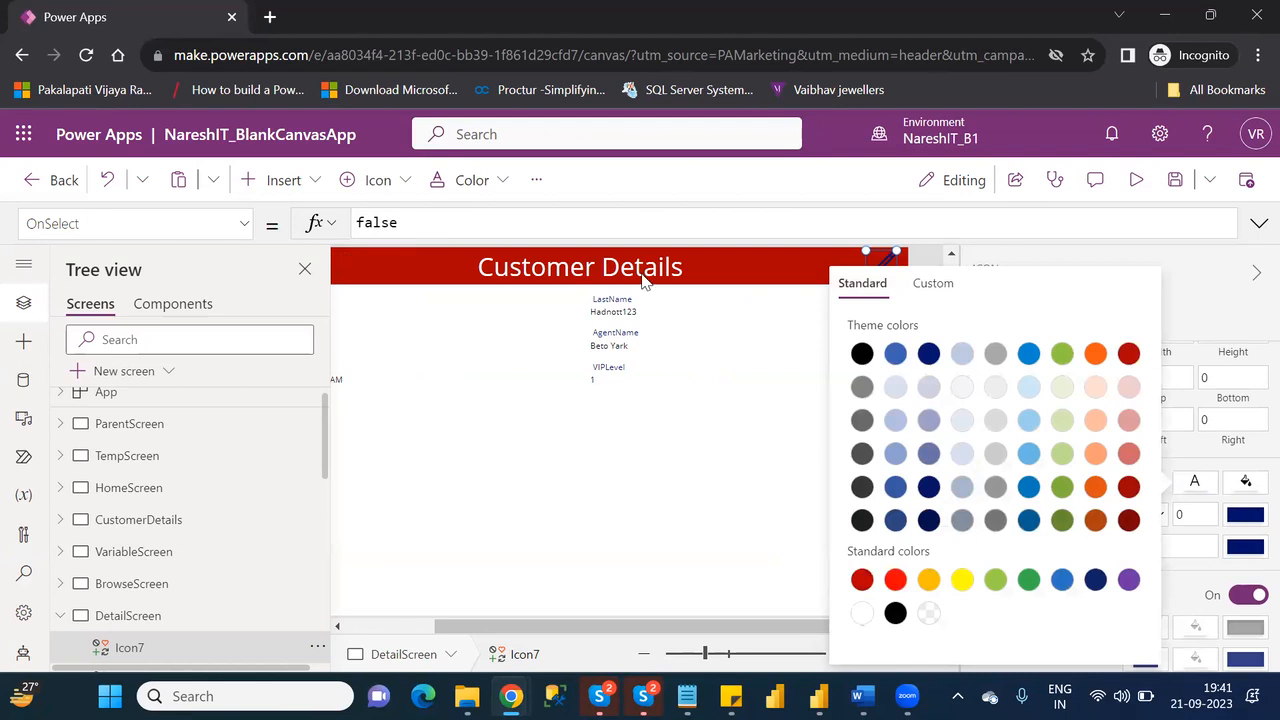
Step: Set the Edit icon's OnSelect formula to Navigate(EditScreen)
left_click(358, 224)
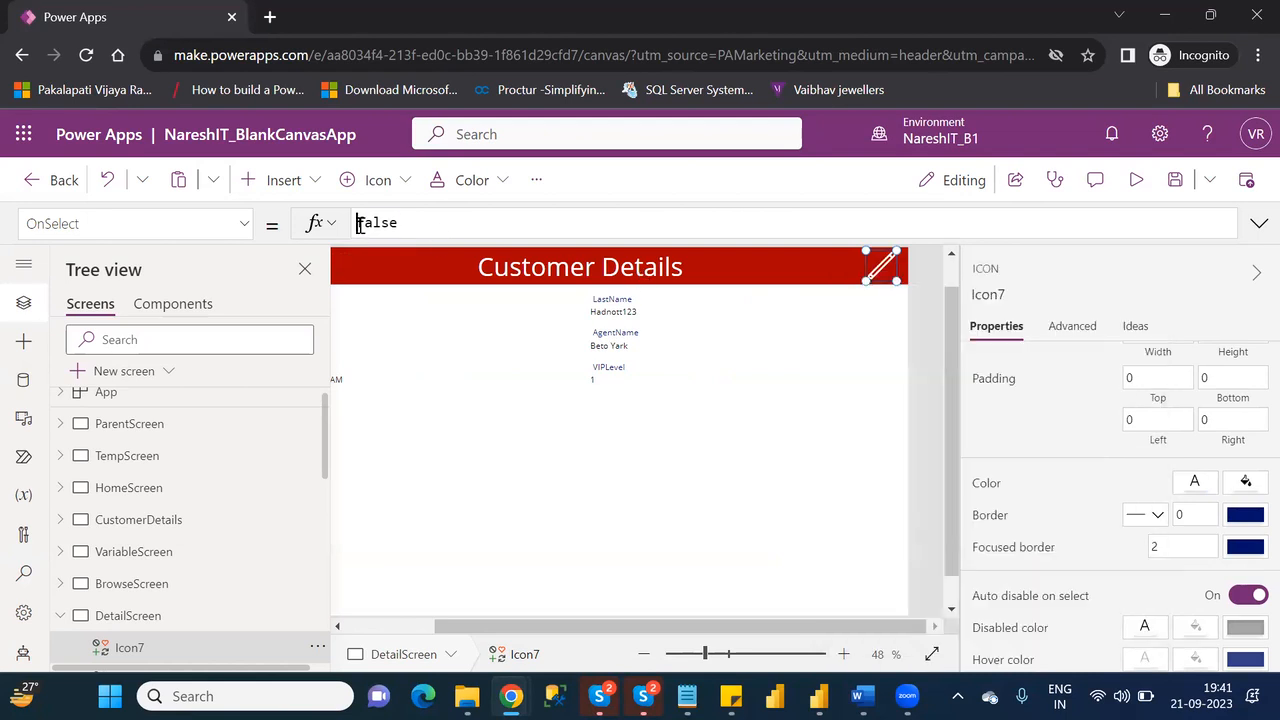
type("na")
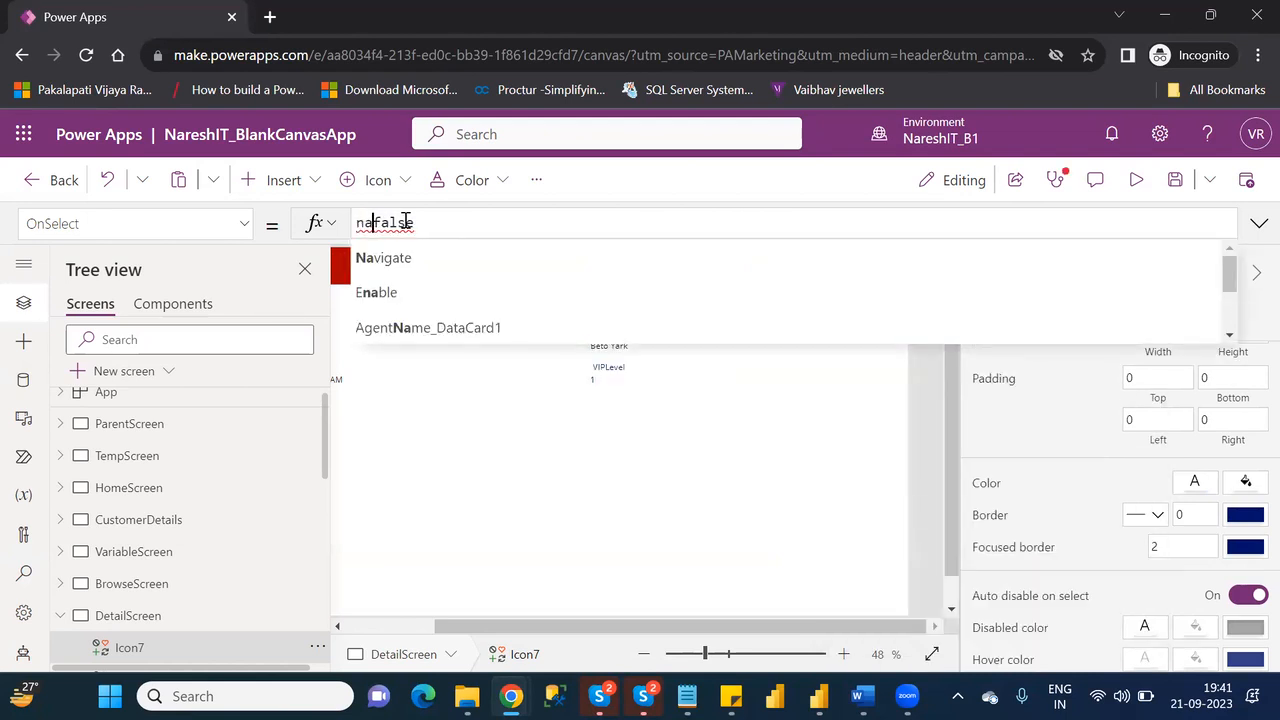
double_click(405, 222)
type("nav")
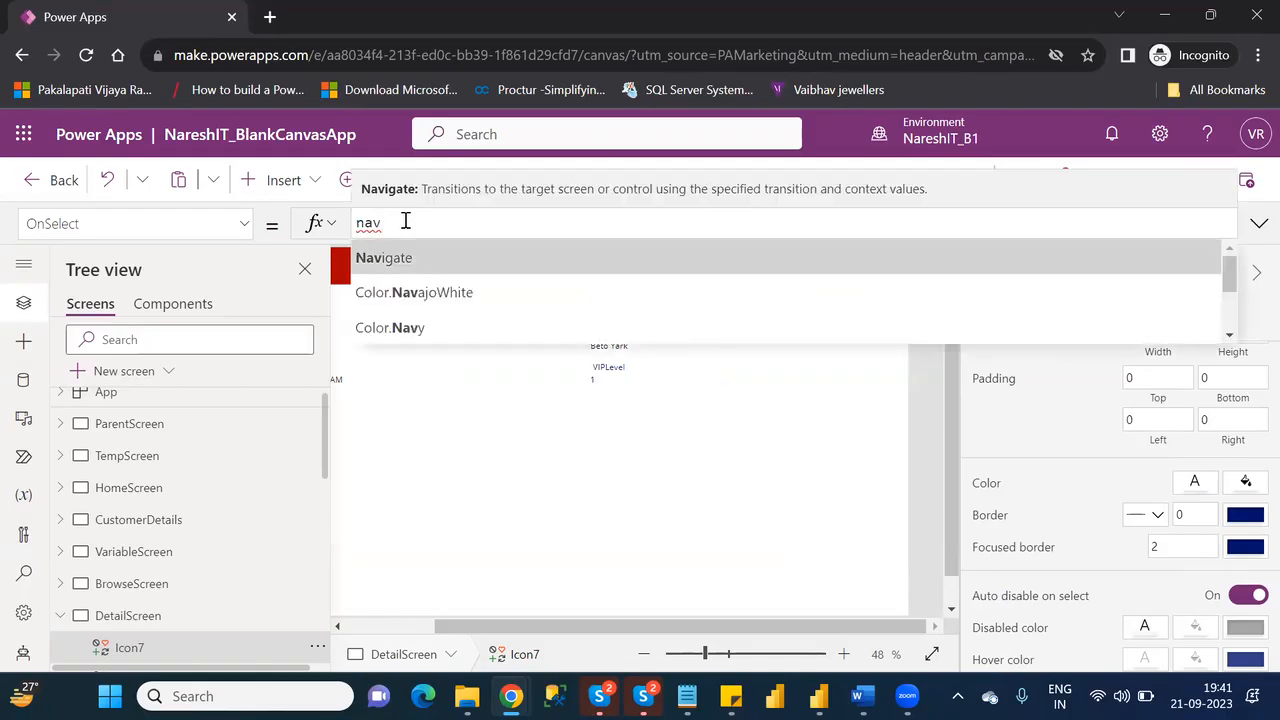
key("Tab")
key("Down")
key("Down")
key("Down")
key("Down")
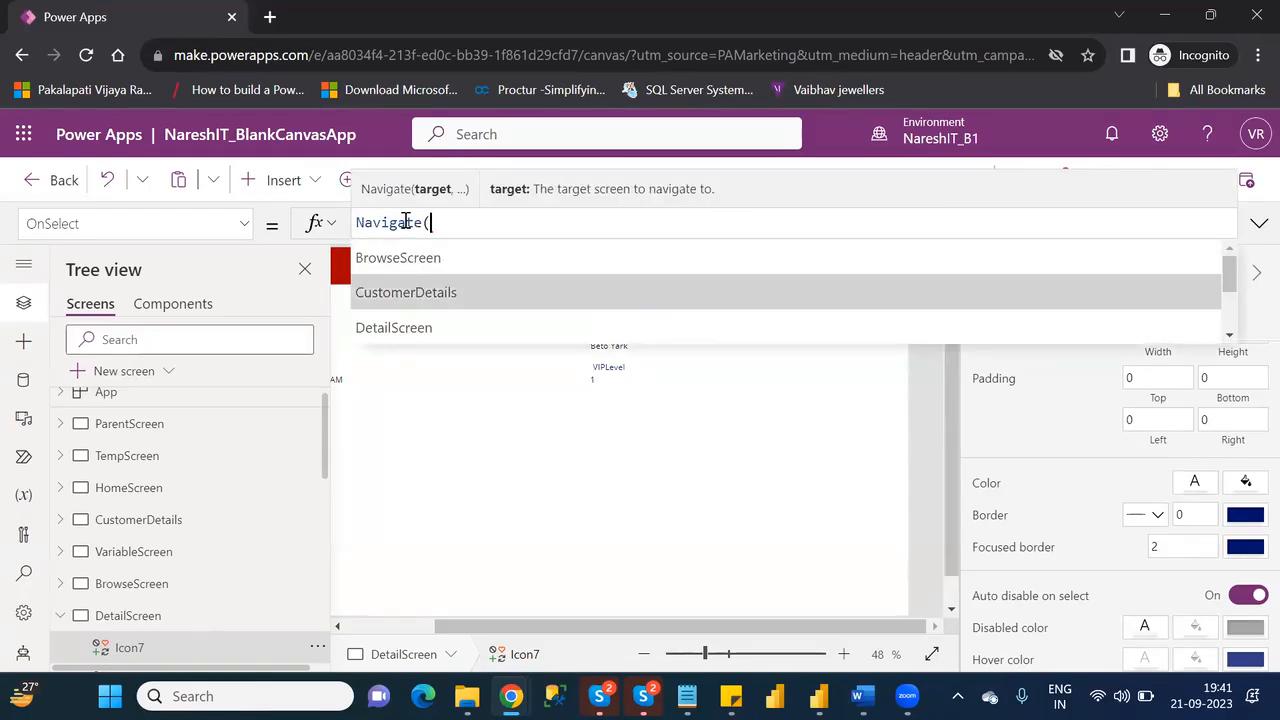
key("Tab")
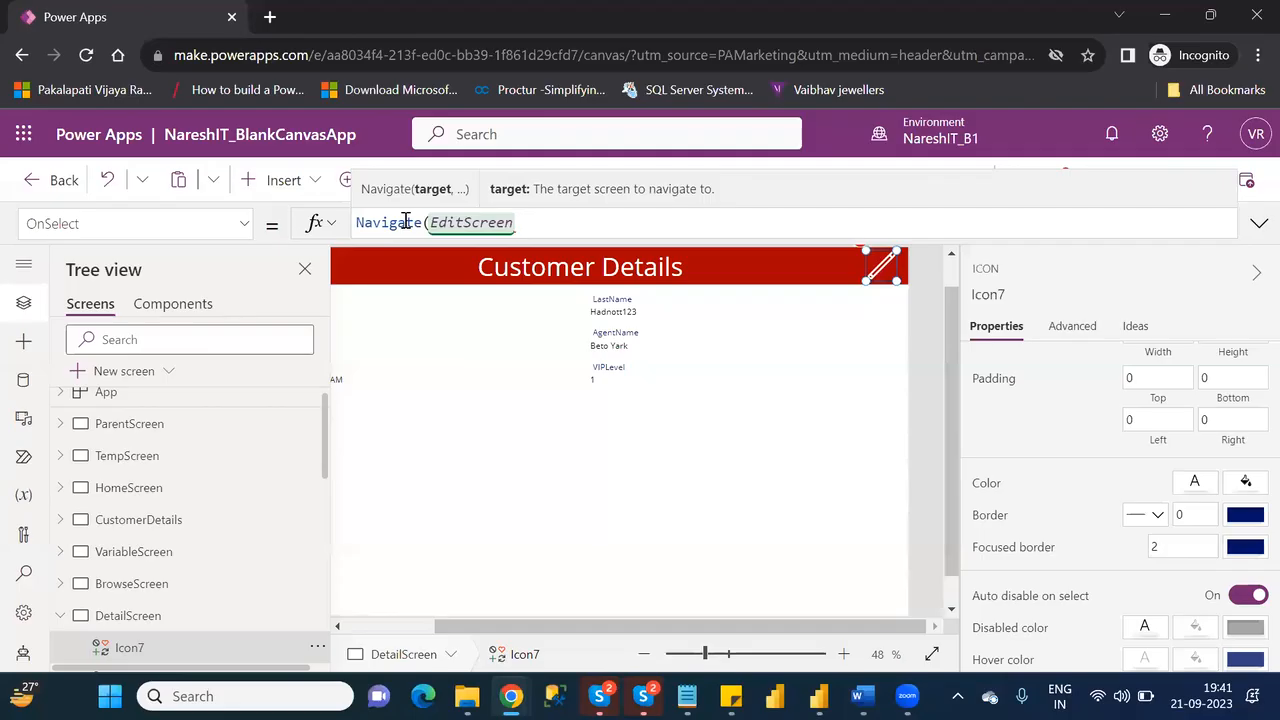
type(")")
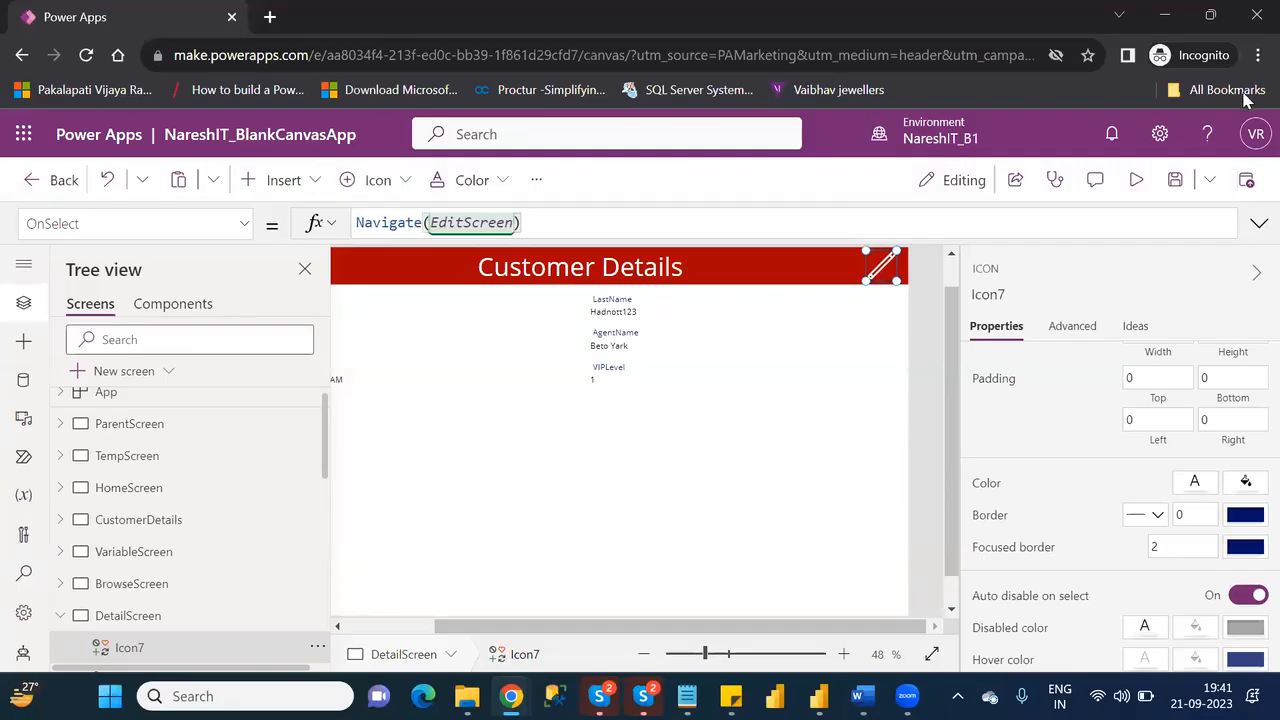
Step: Preview the app from DetailScreen, test the edit icon, and go back through the screens to the customer list
left_click(1139, 180)
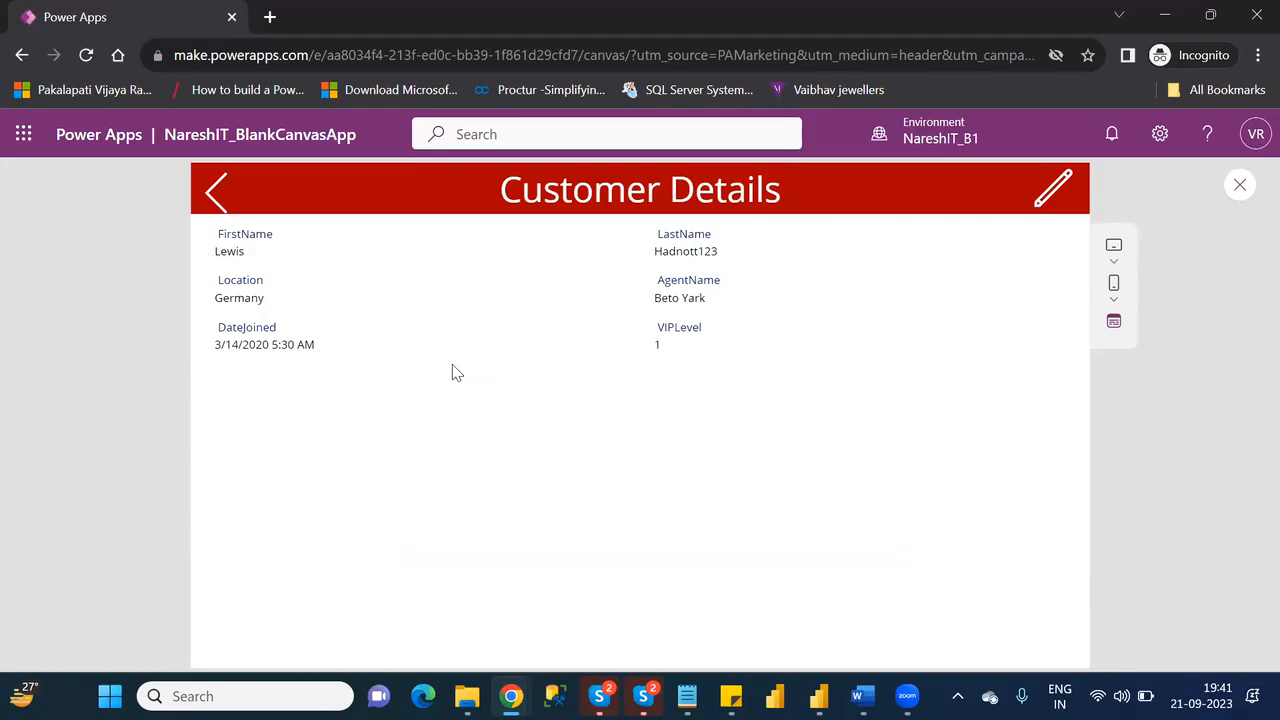
left_click(1060, 188)
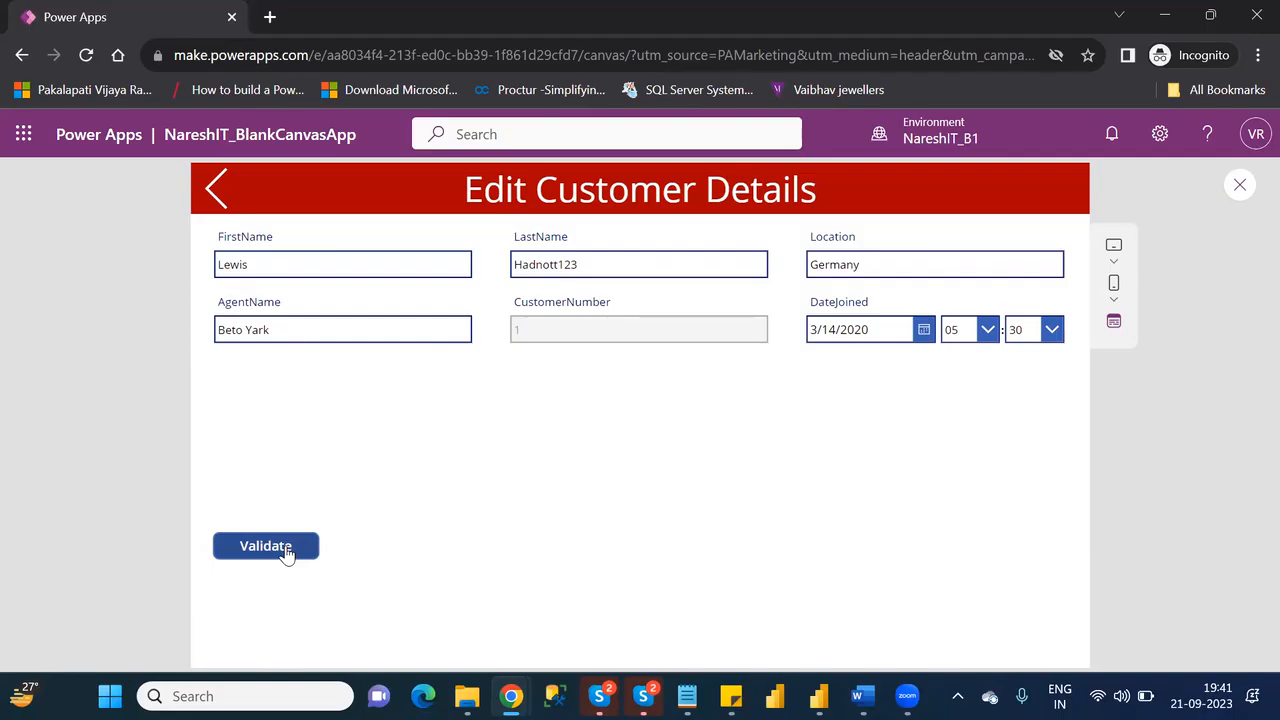
left_click(214, 190)
left_click(213, 190)
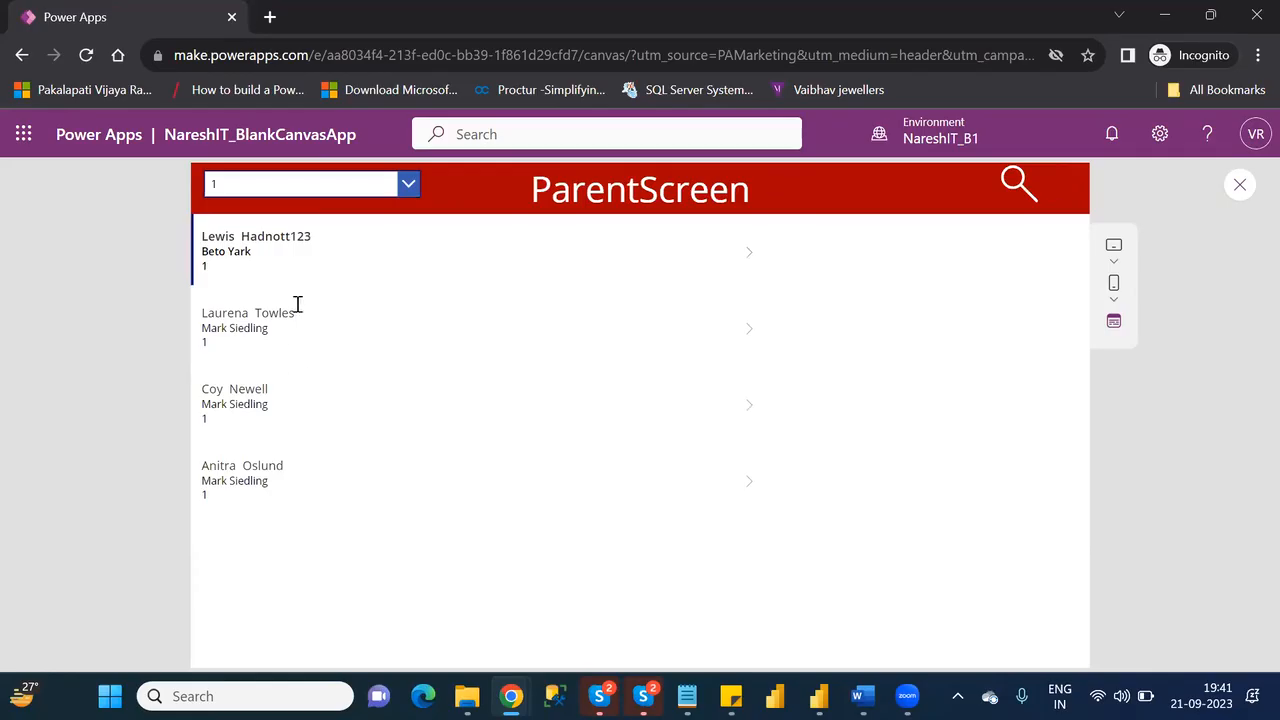
Step: Open the second listed customer's record in the edit form and replace its Location with UK
left_click(752, 329)
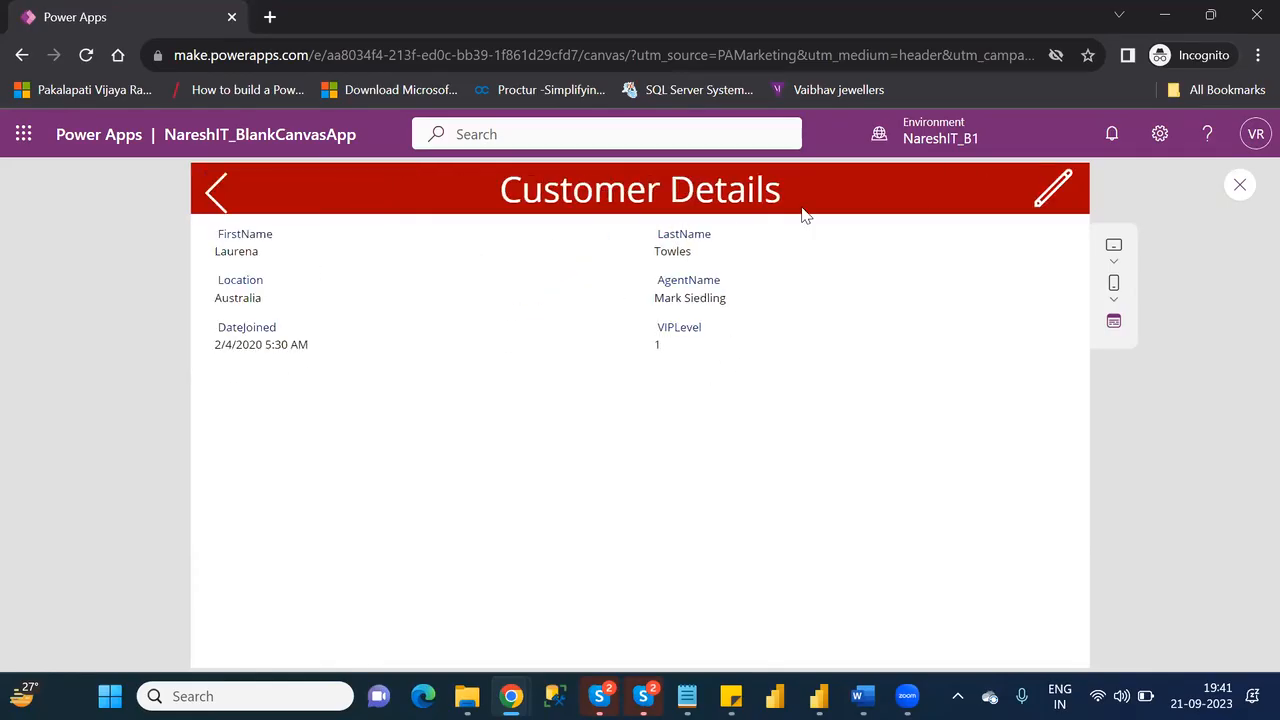
left_click(1040, 192)
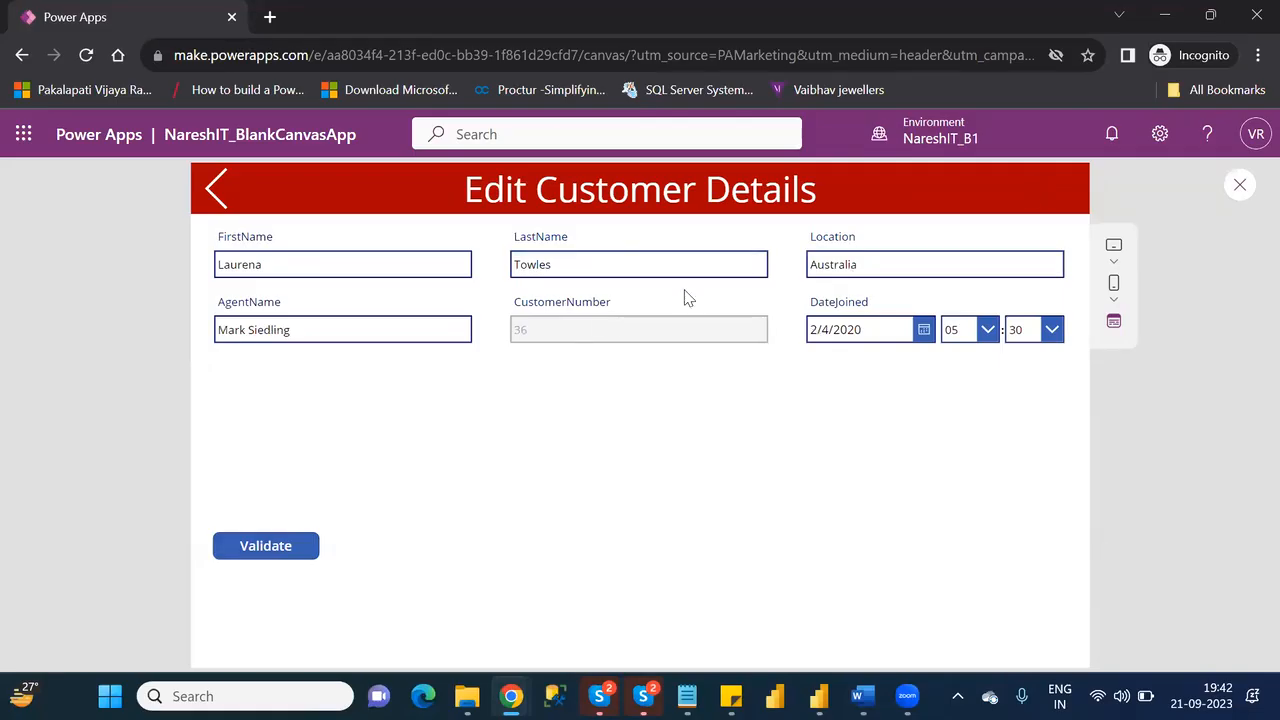
left_click(603, 268)
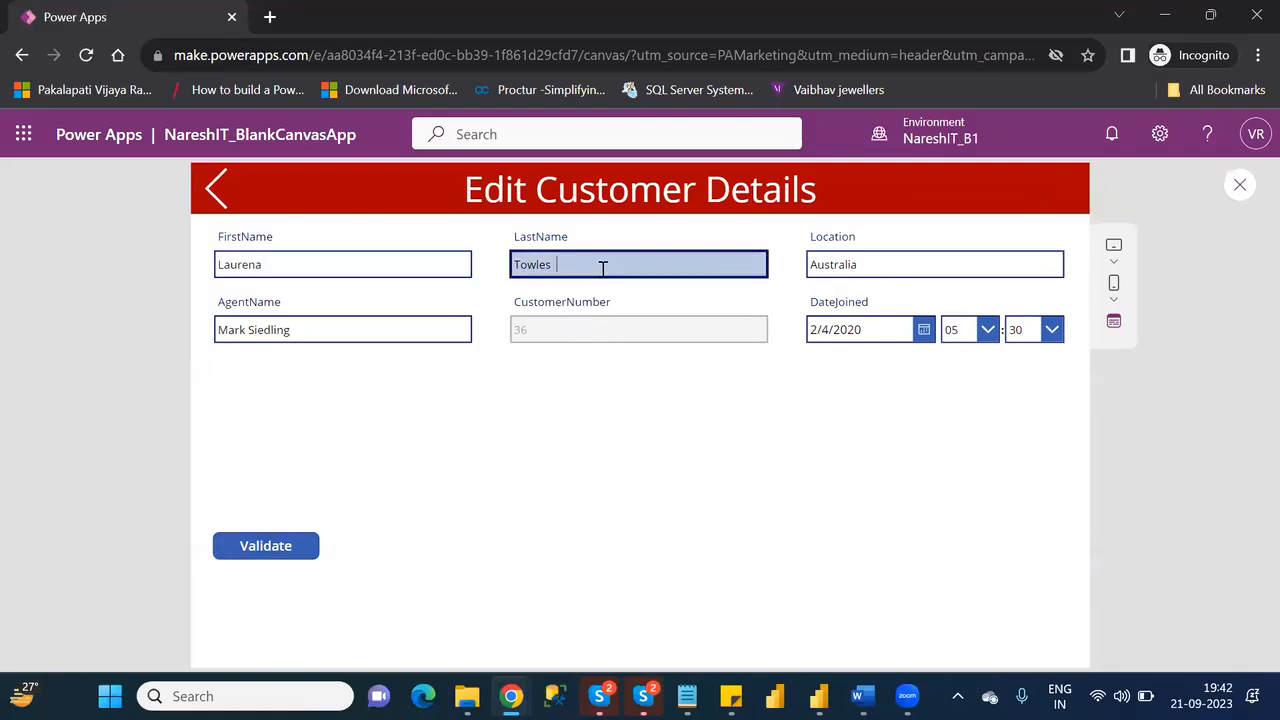
left_click(881, 263)
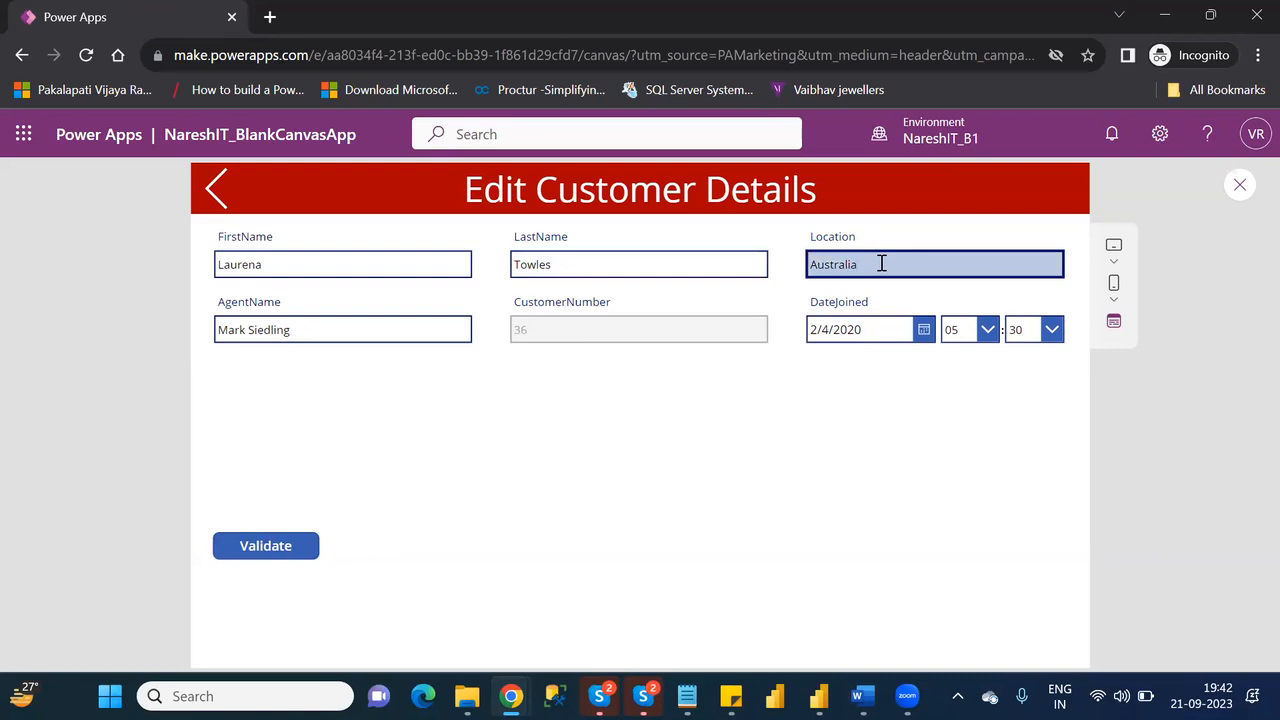
key("BackSpace")
key("BackSpace")
key("BackSpace")
key("BackSpace")
key("BackSpace")
key("BackSpace")
key("BackSpace")
type("UK")
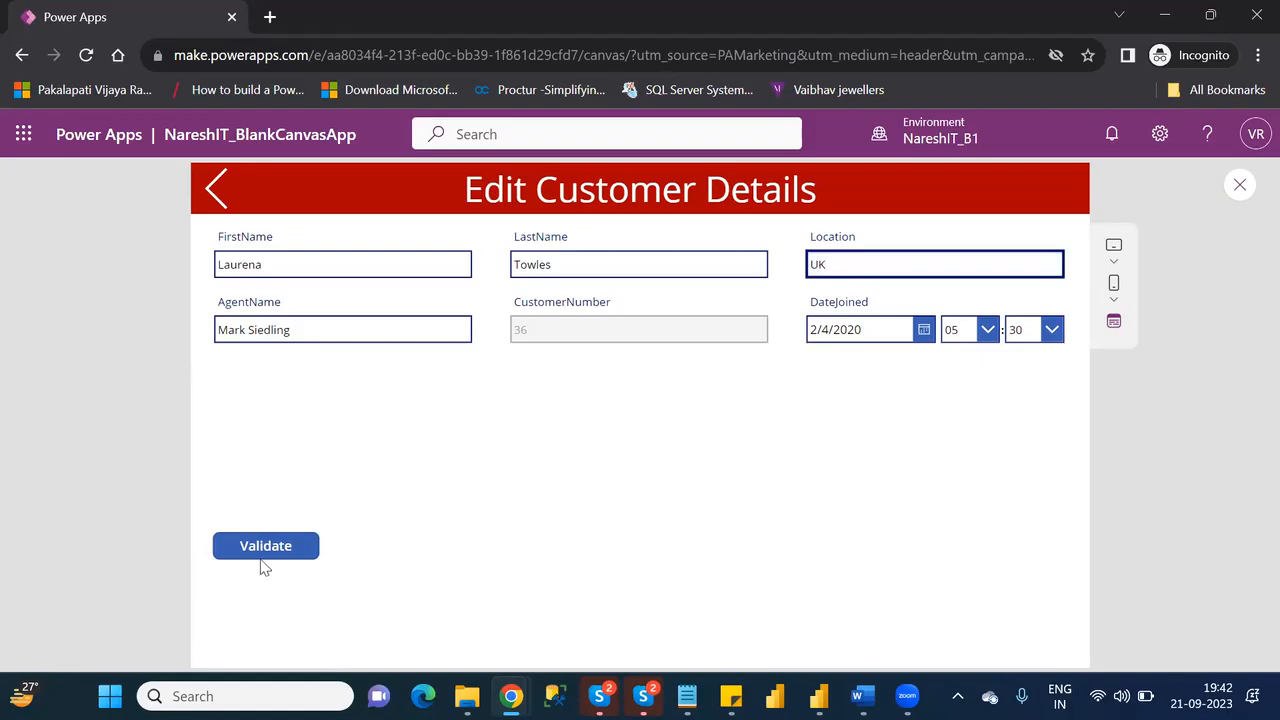
Step: Submit the edited customer record, dismiss the notification, and go back through the details screen to the customer list
left_click(269, 545)
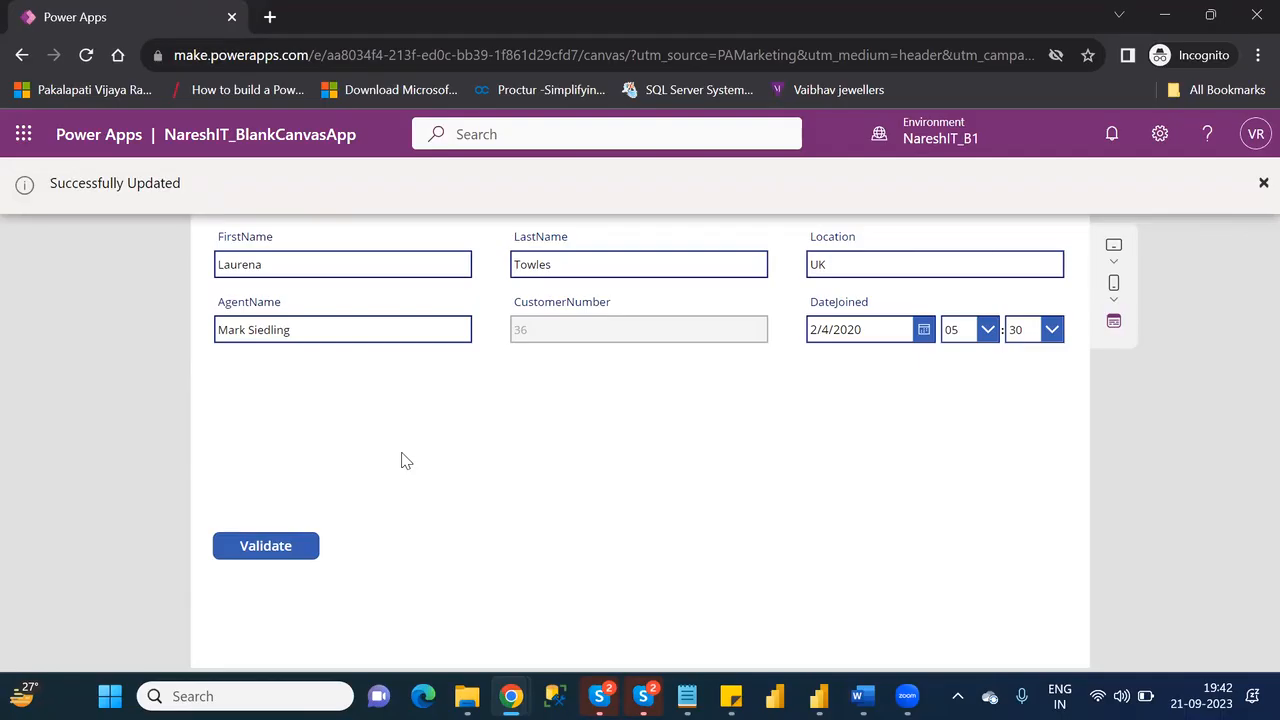
left_click(1259, 187)
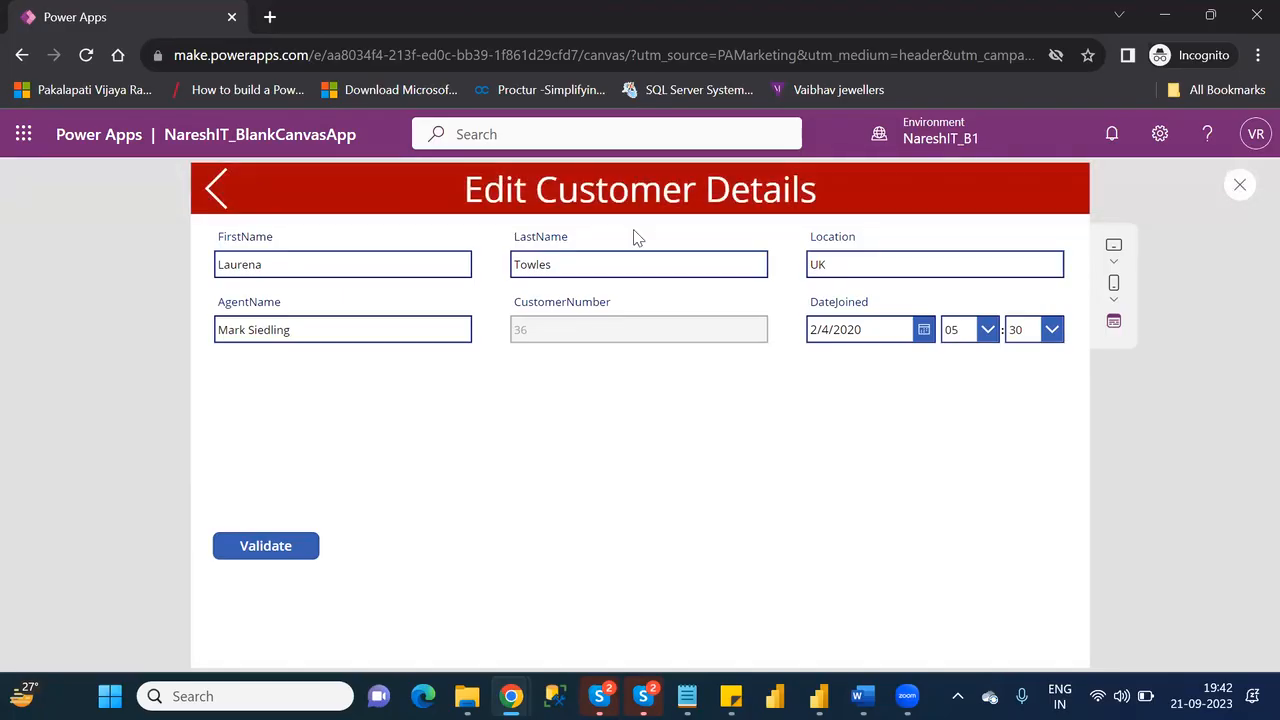
left_click(217, 191)
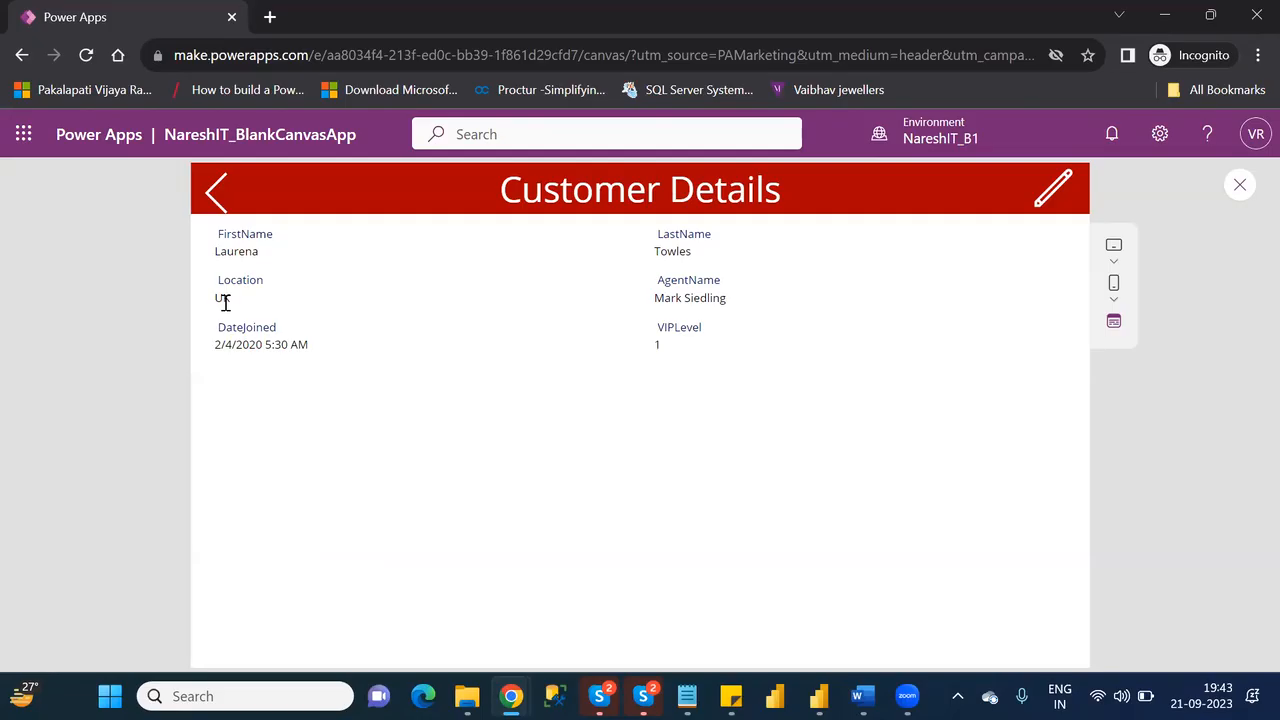
left_click(216, 192)
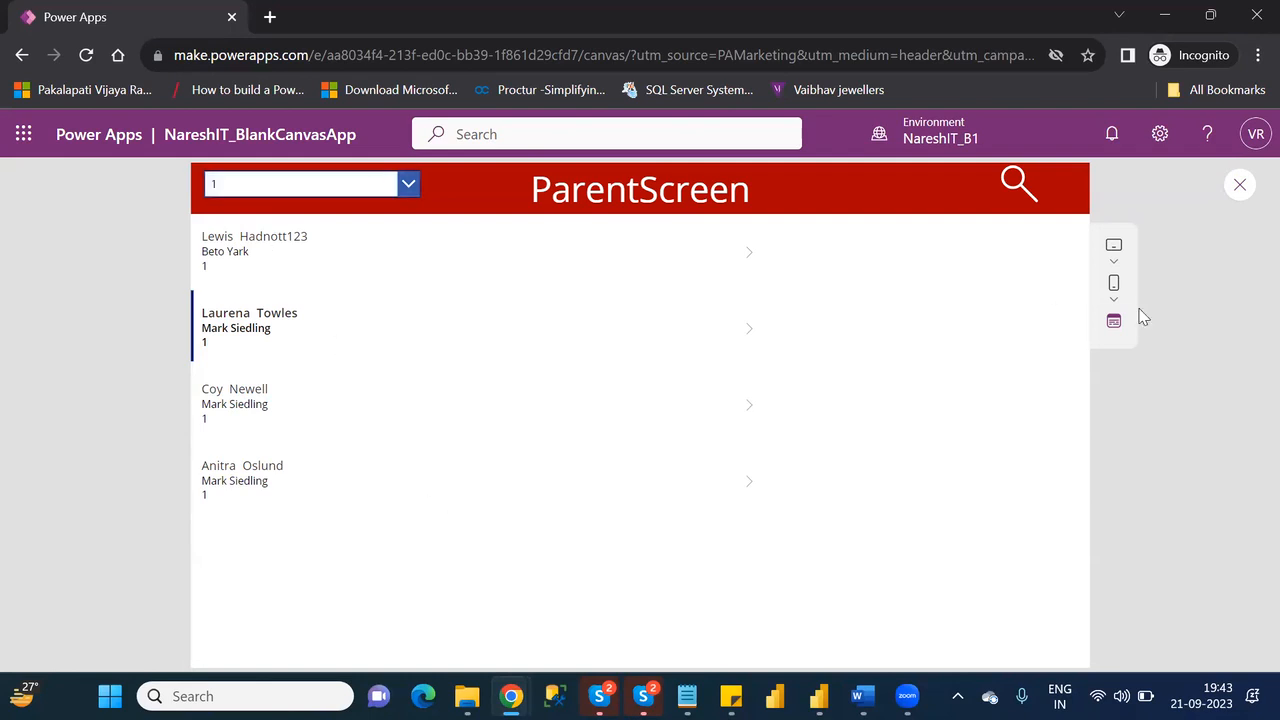
Step: Exit the app preview and collapse DetailScreen in the screen tree
left_click(1238, 195)
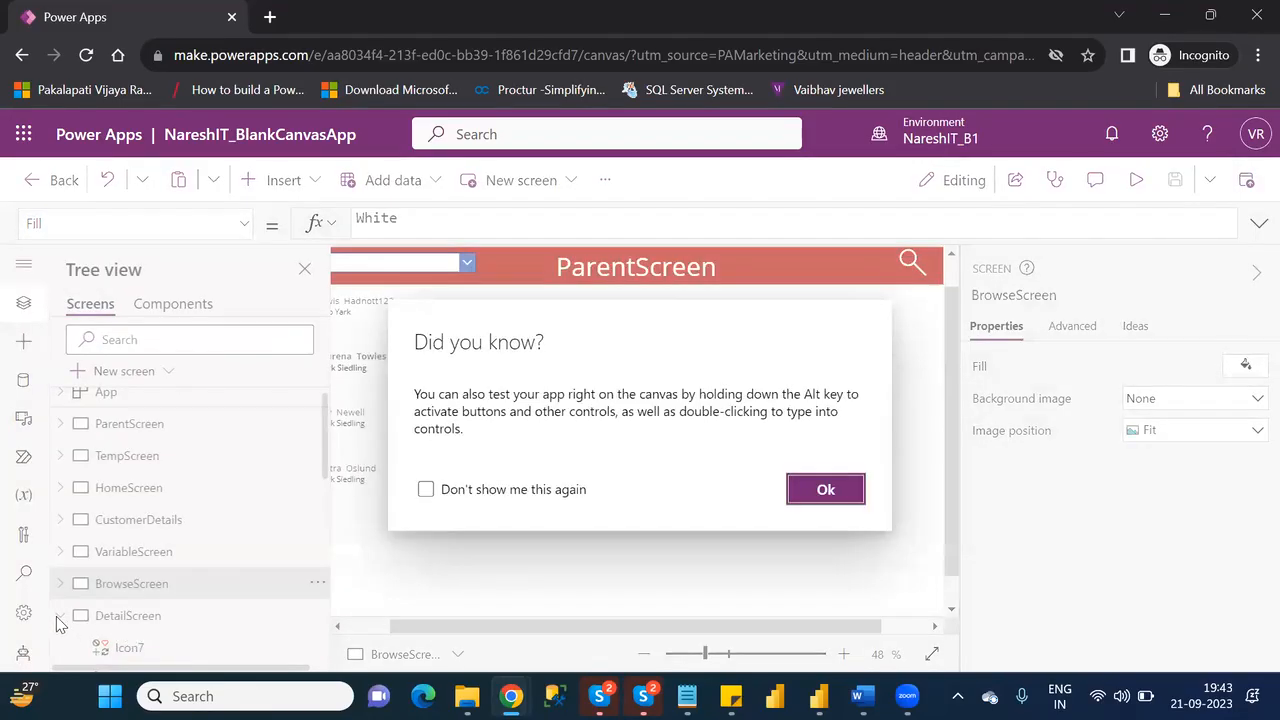
left_click(826, 489)
left_click(62, 617)
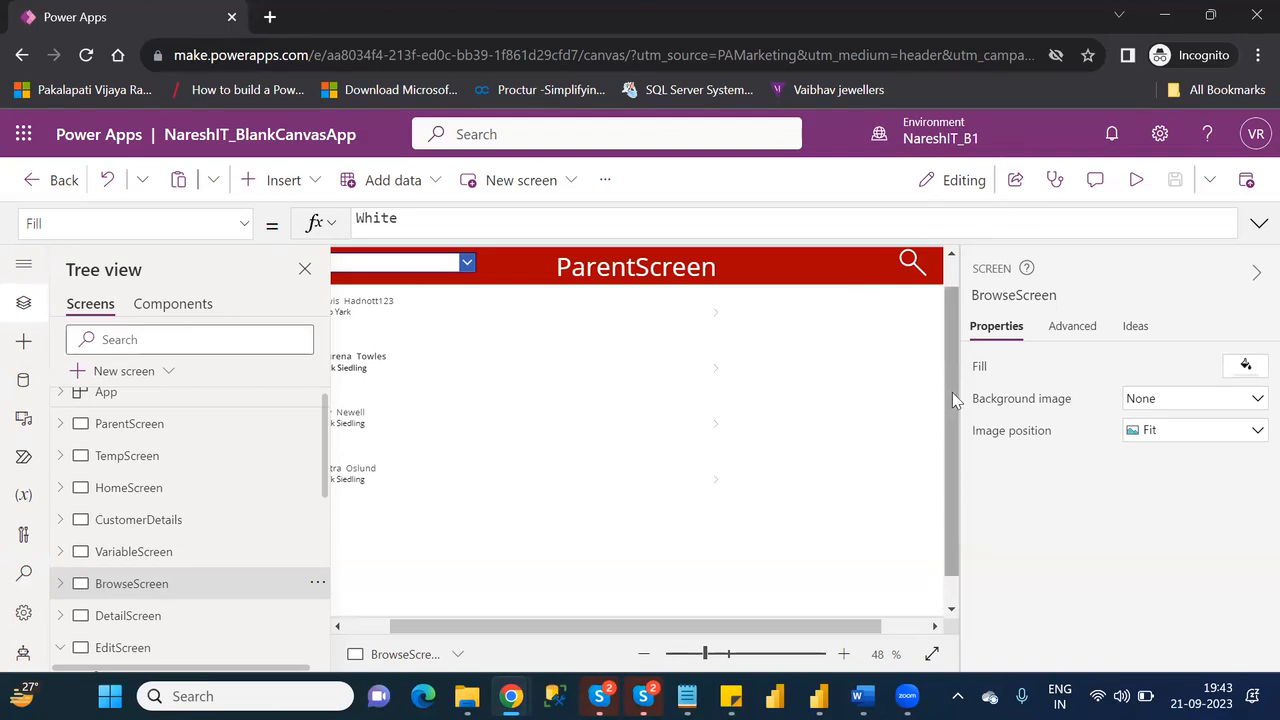
Step: Move the Search icon in the BrowseScreen header slightly inward to X 1187, Y 7
left_click(915, 628)
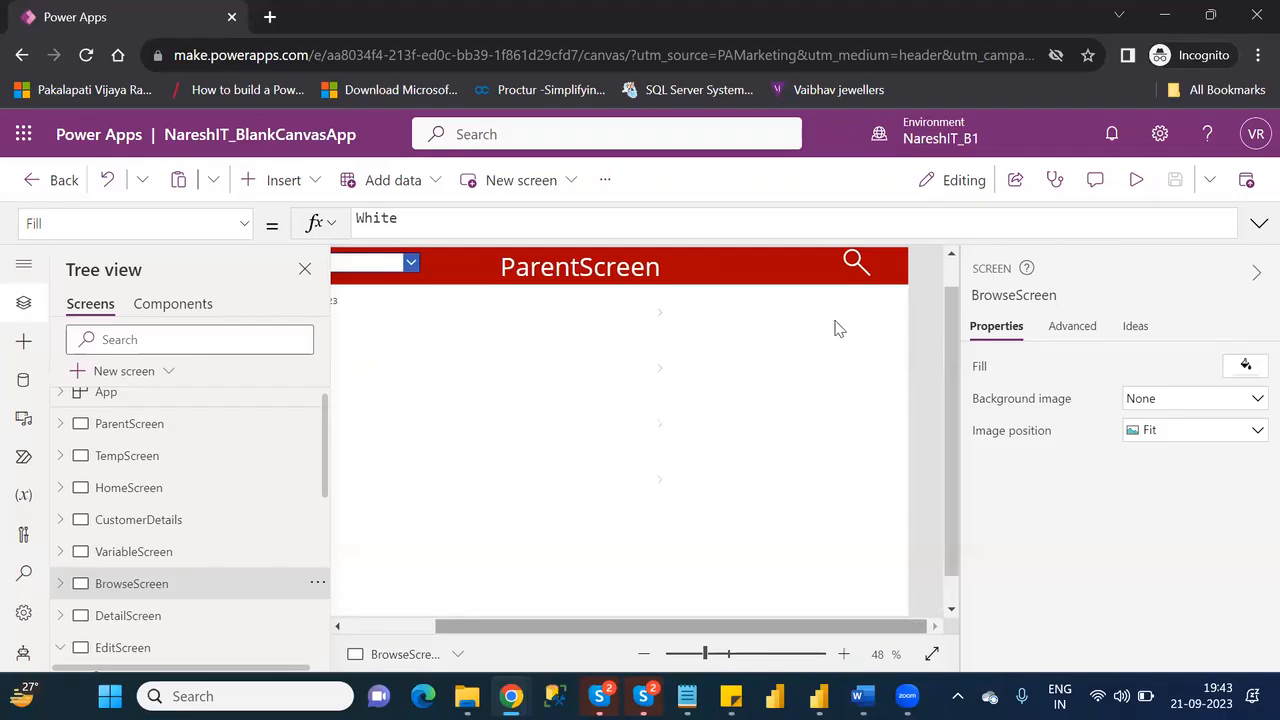
left_click(854, 262)
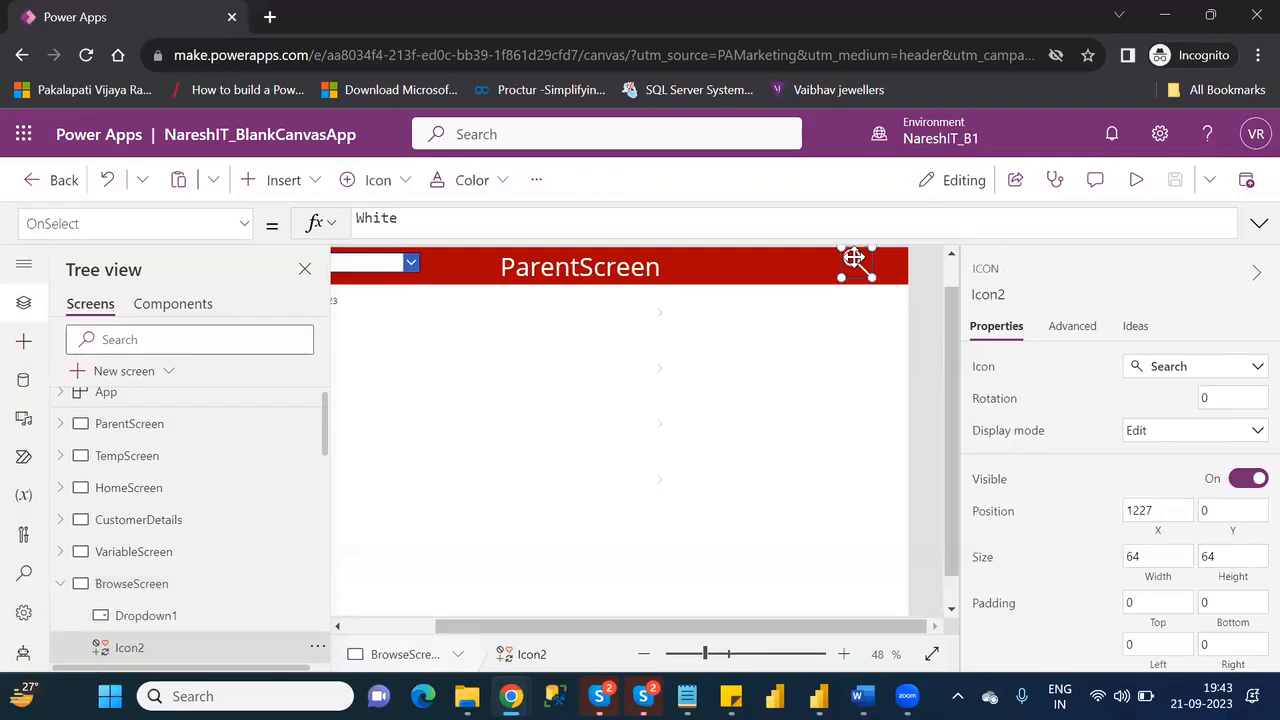
left_click_drag(836, 261, 835, 262)
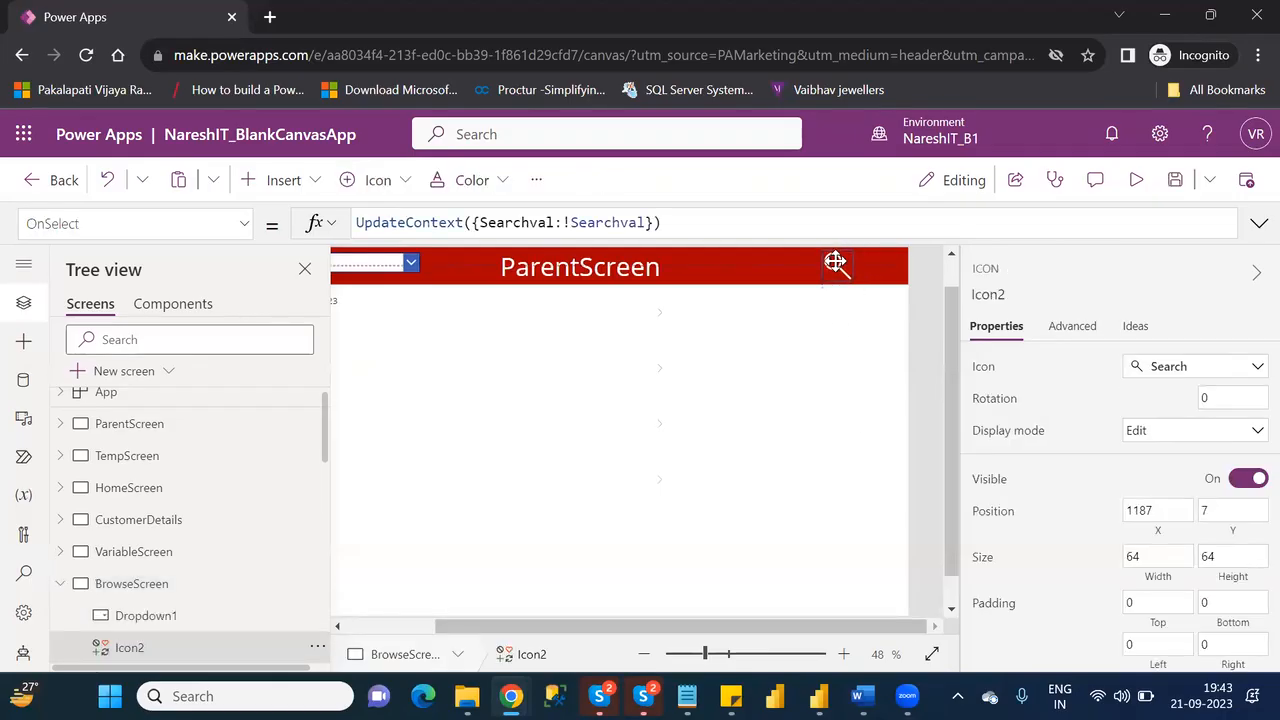
left_click(278, 183)
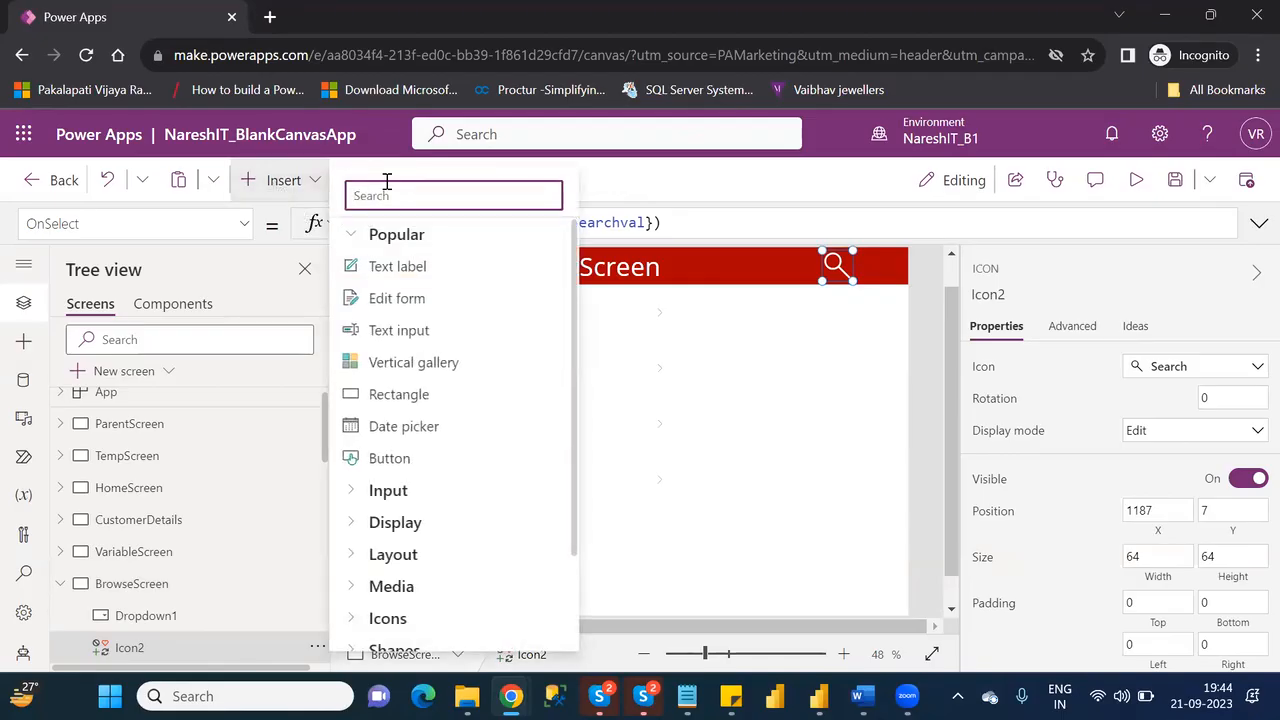
type("new")
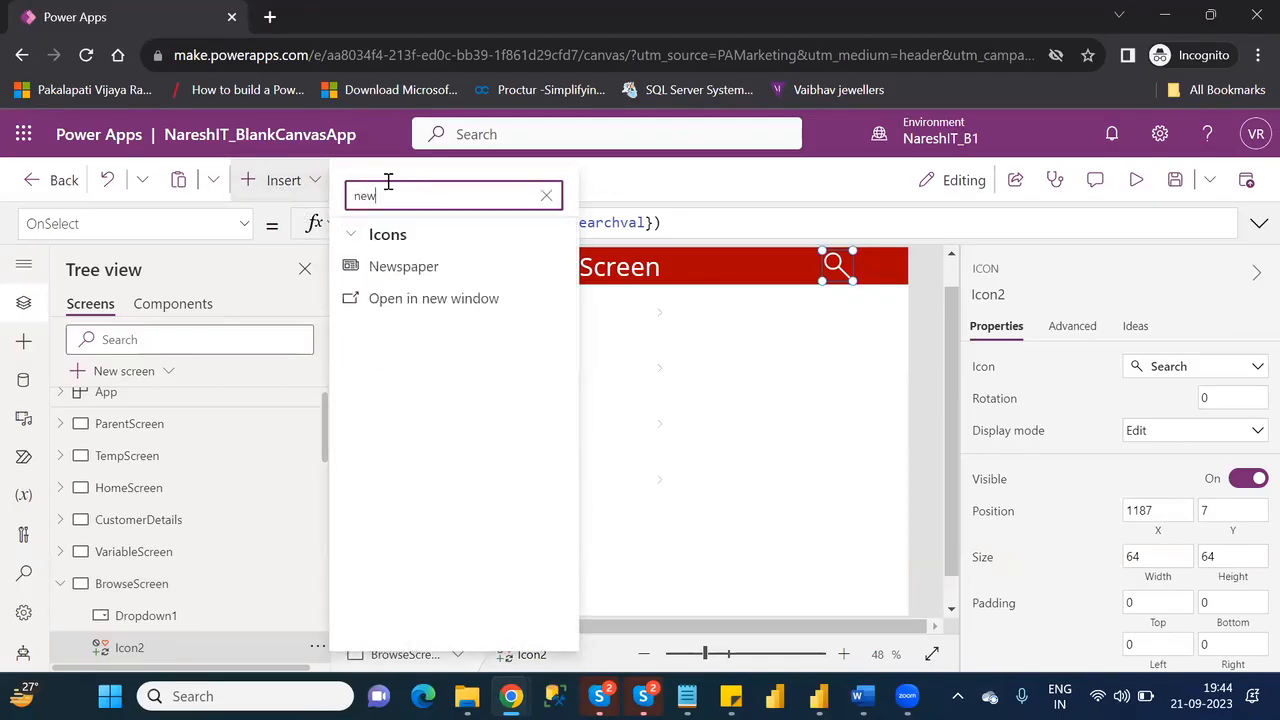
key("BackSpace")
key("BackSpace")
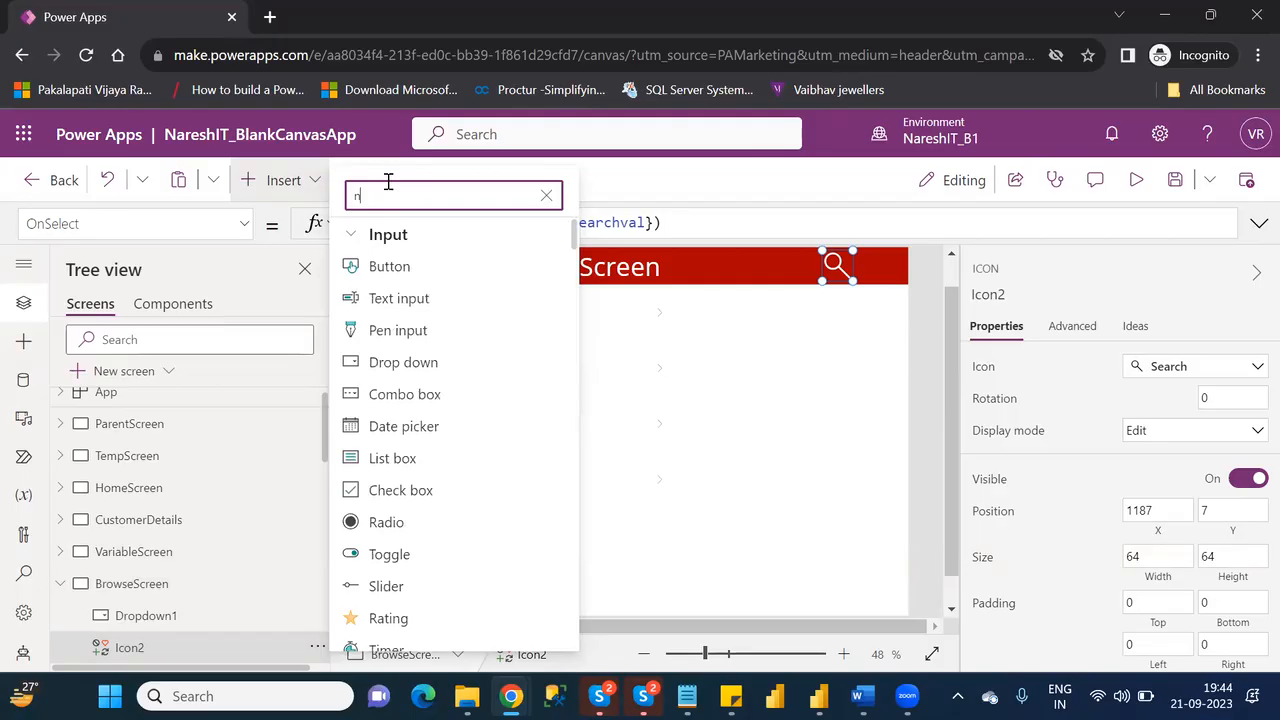
key("BackSpace")
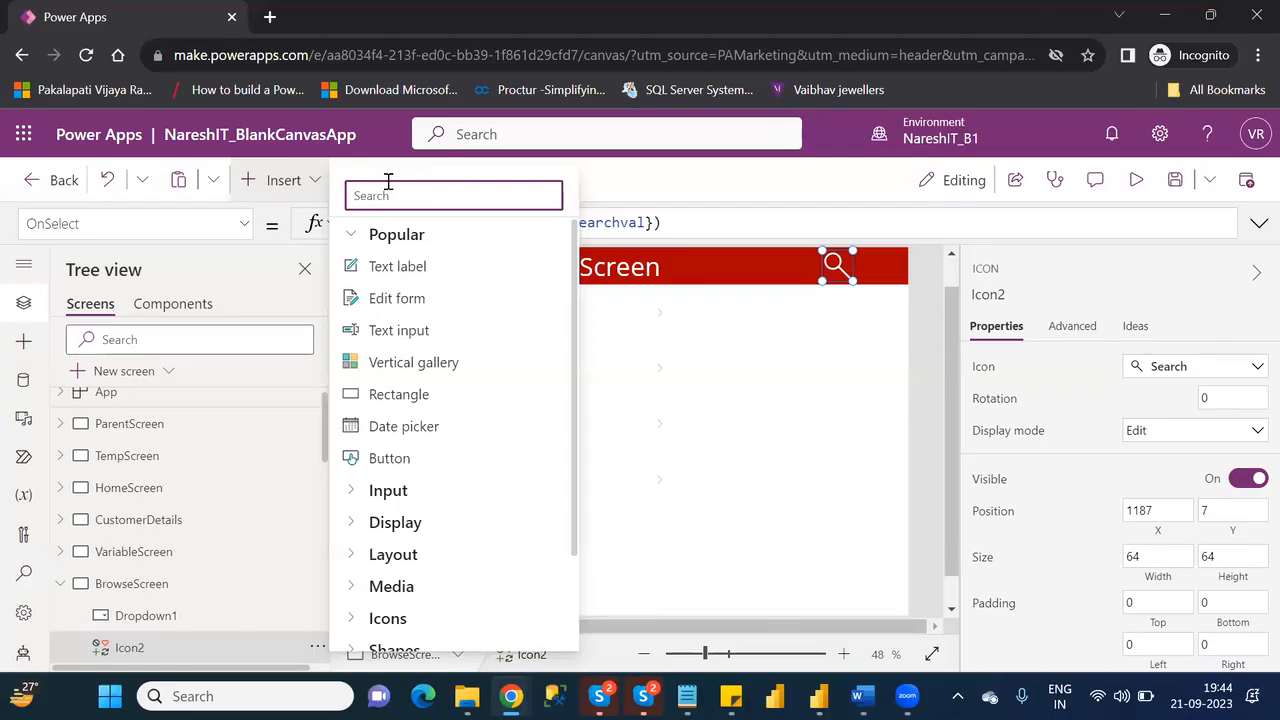
type("but")
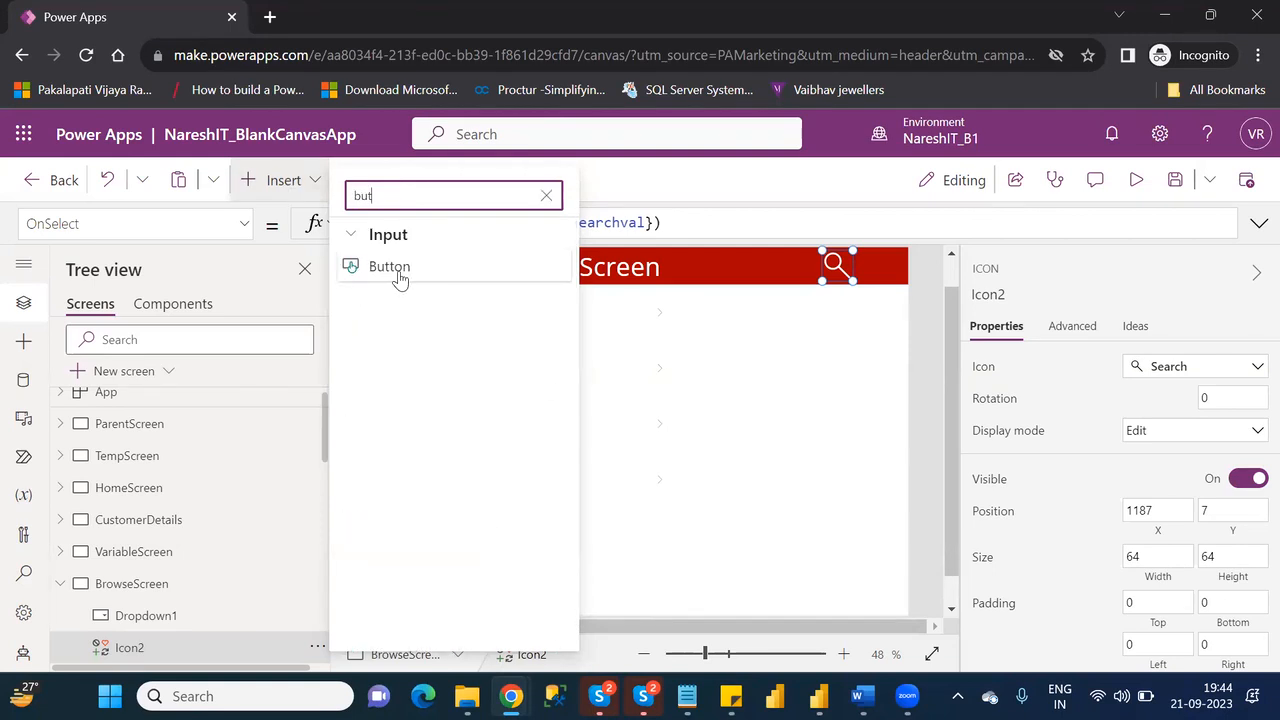
left_click(395, 268)
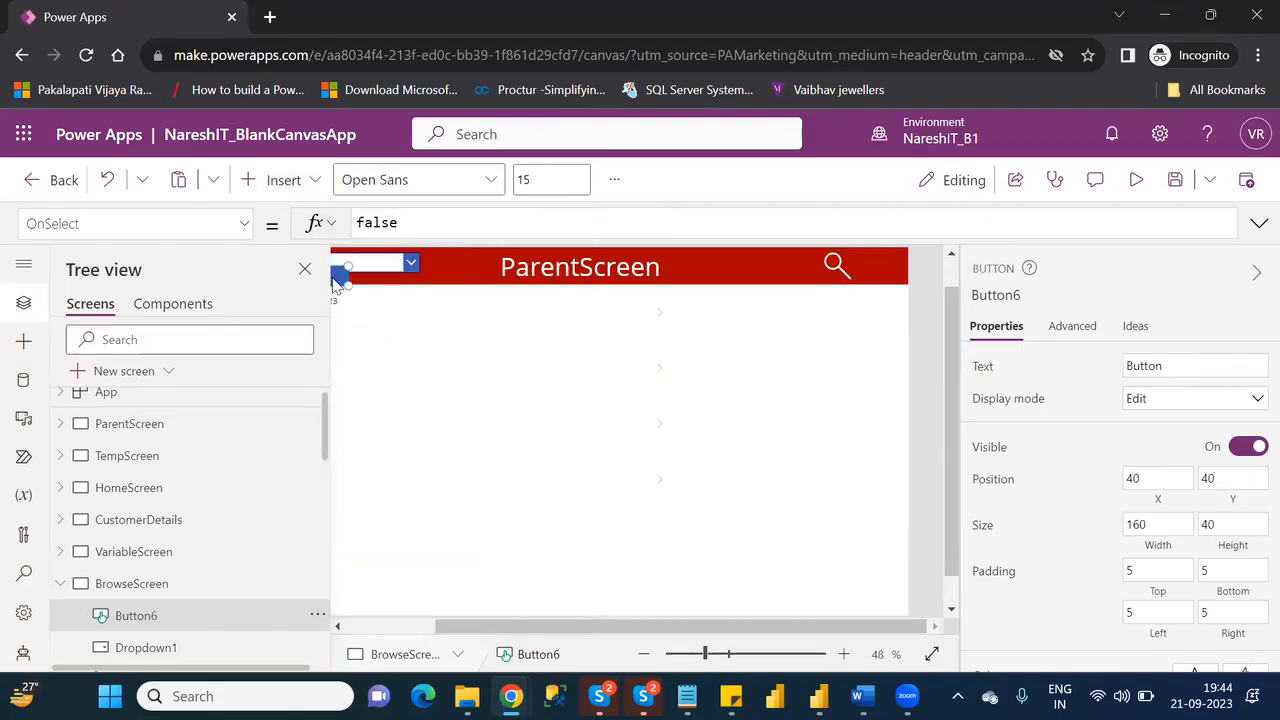
key("Delete")
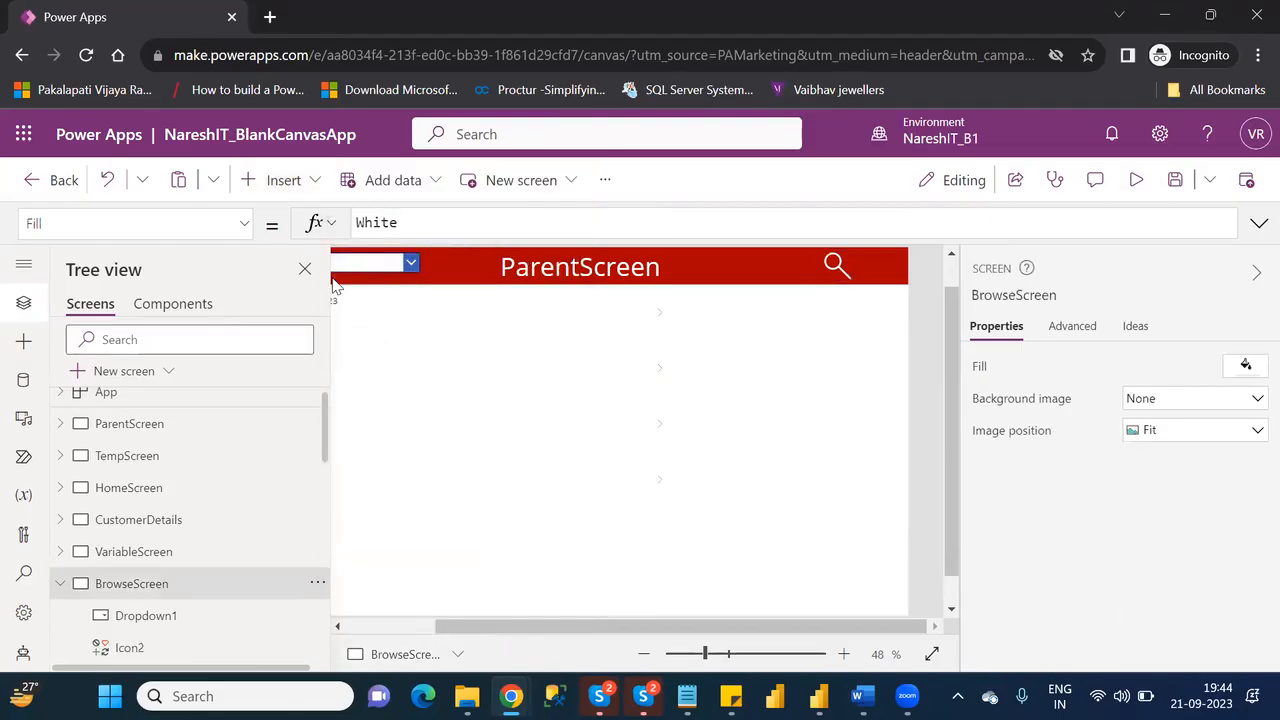
Step: Insert an Add icon on BrowseScreen
left_click(284, 181)
type("pl")
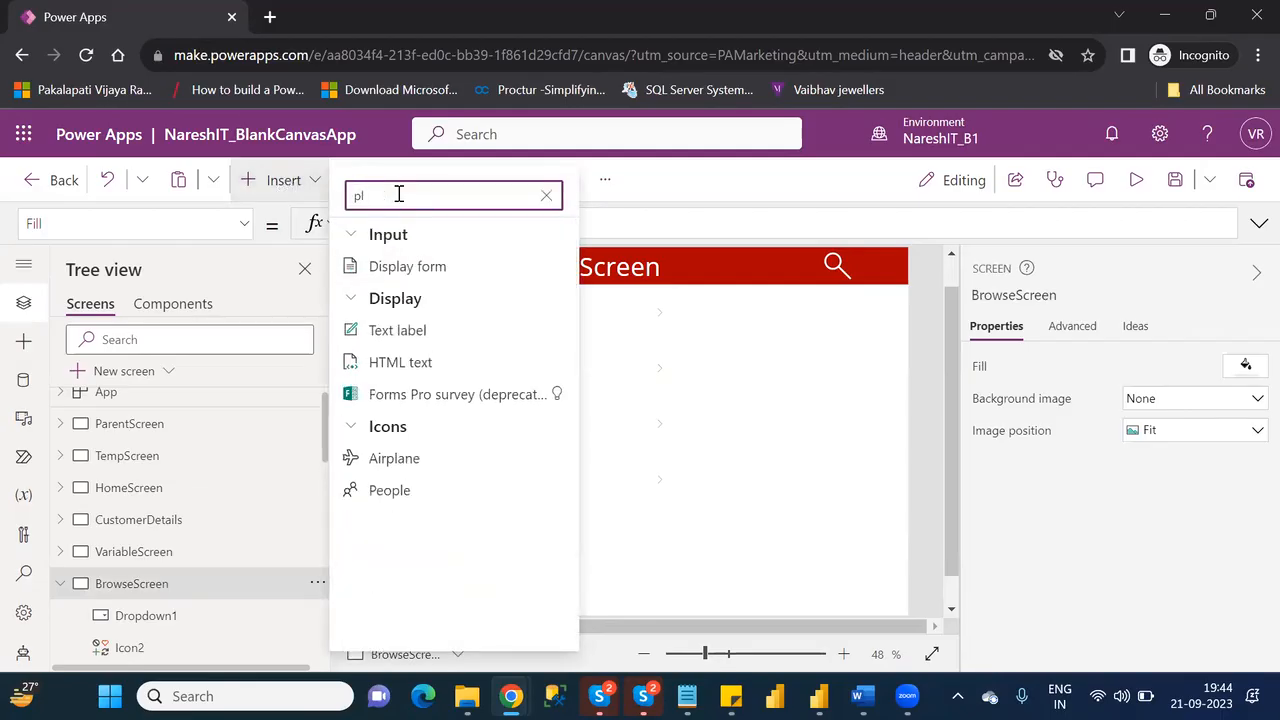
key("BackSpace")
key("BackSpace")
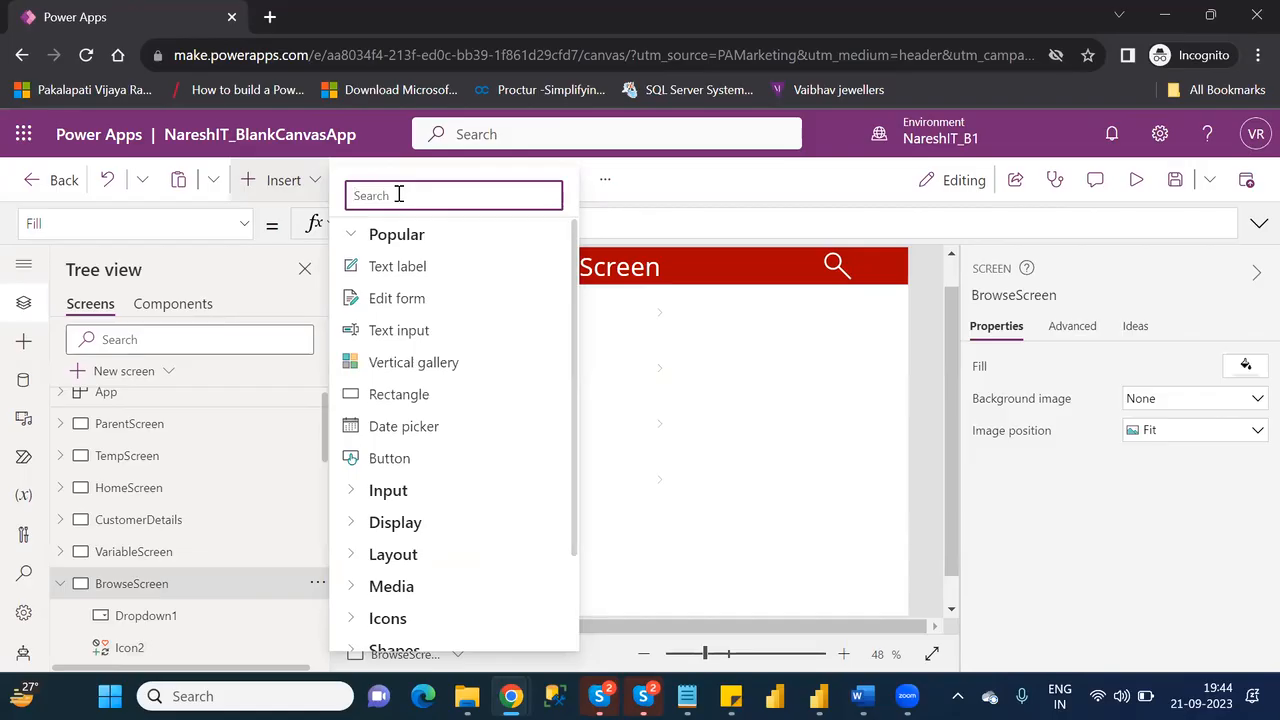
left_click(350, 620)
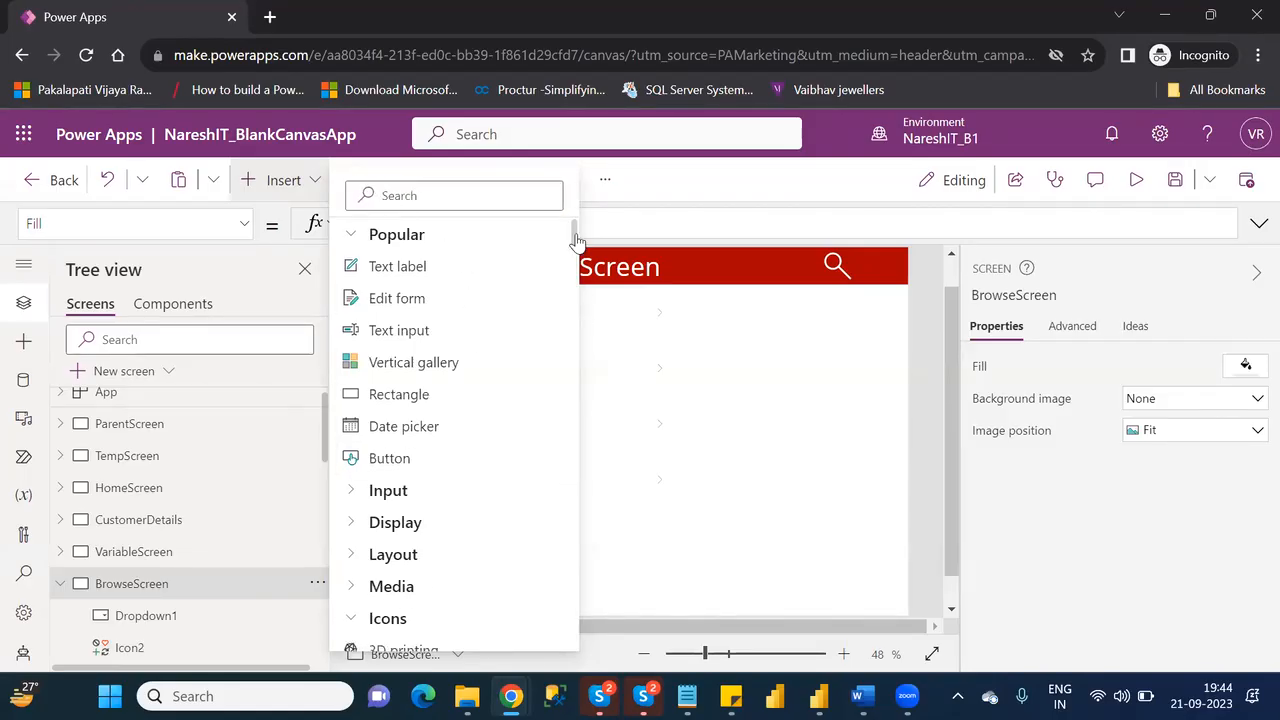
scroll(577, 240, "down", 3)
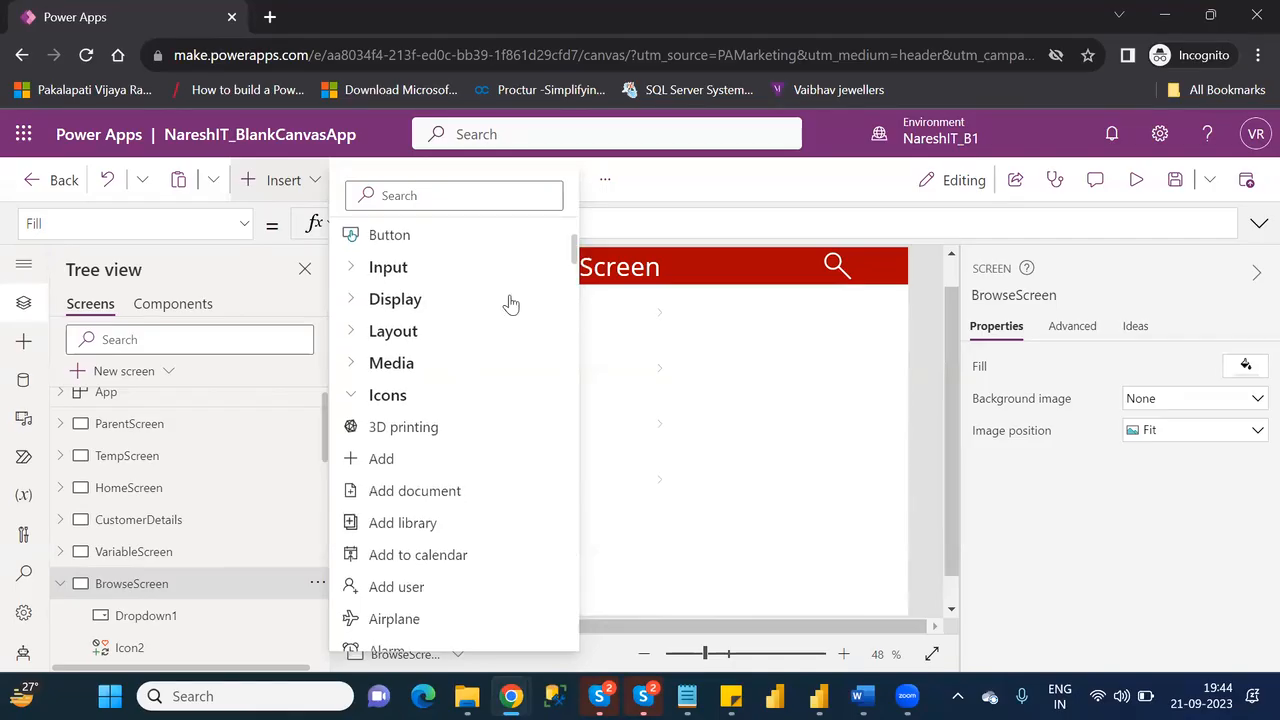
left_click(378, 464)
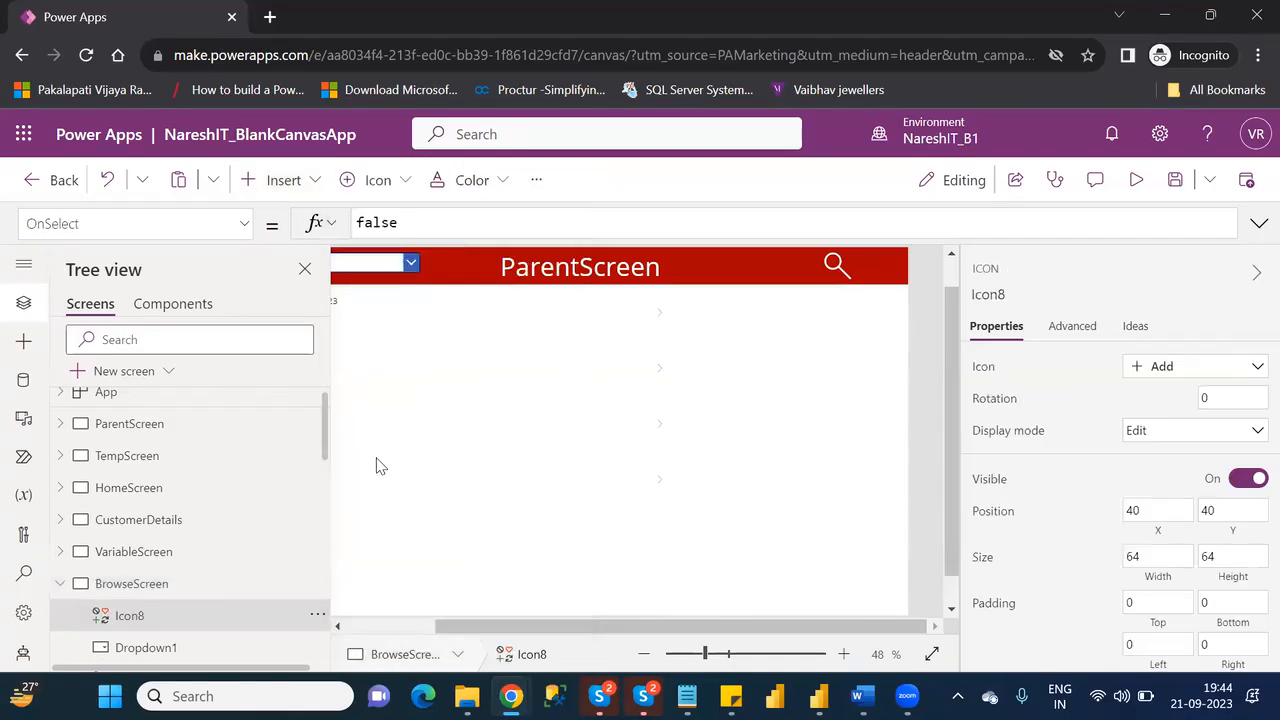
Step: Place the Add icon at the far right of the BrowseScreen header, at X 1302, Y 0, and colour it white
left_click(395, 635)
left_click_drag(766, 324, 886, 294)
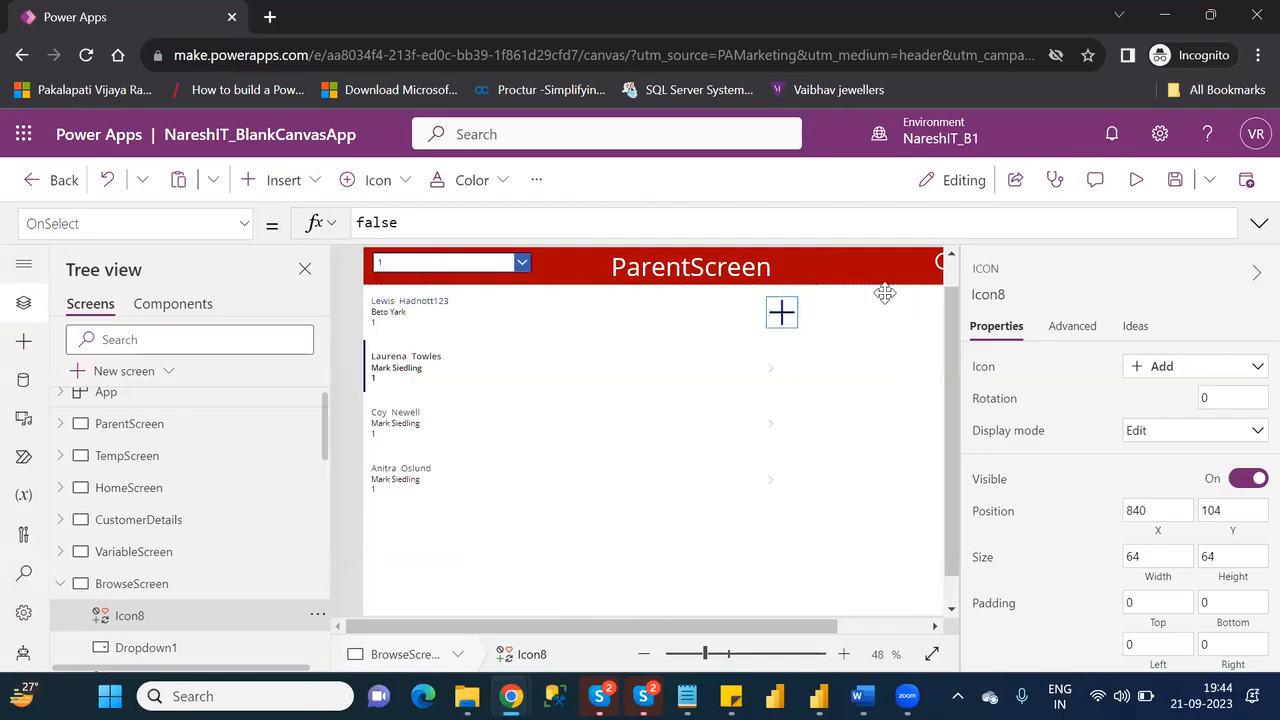
left_click(870, 628)
left_click_drag(767, 308, 893, 265)
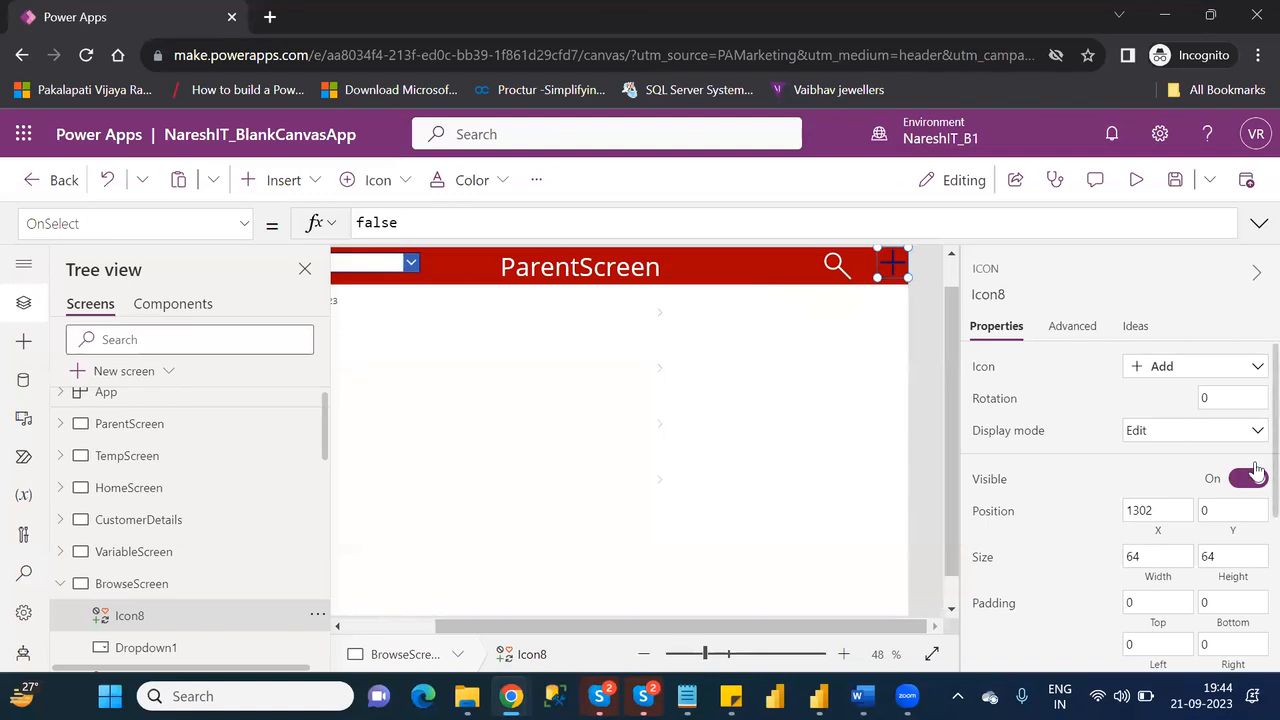
scroll(1250, 500, "down", 3)
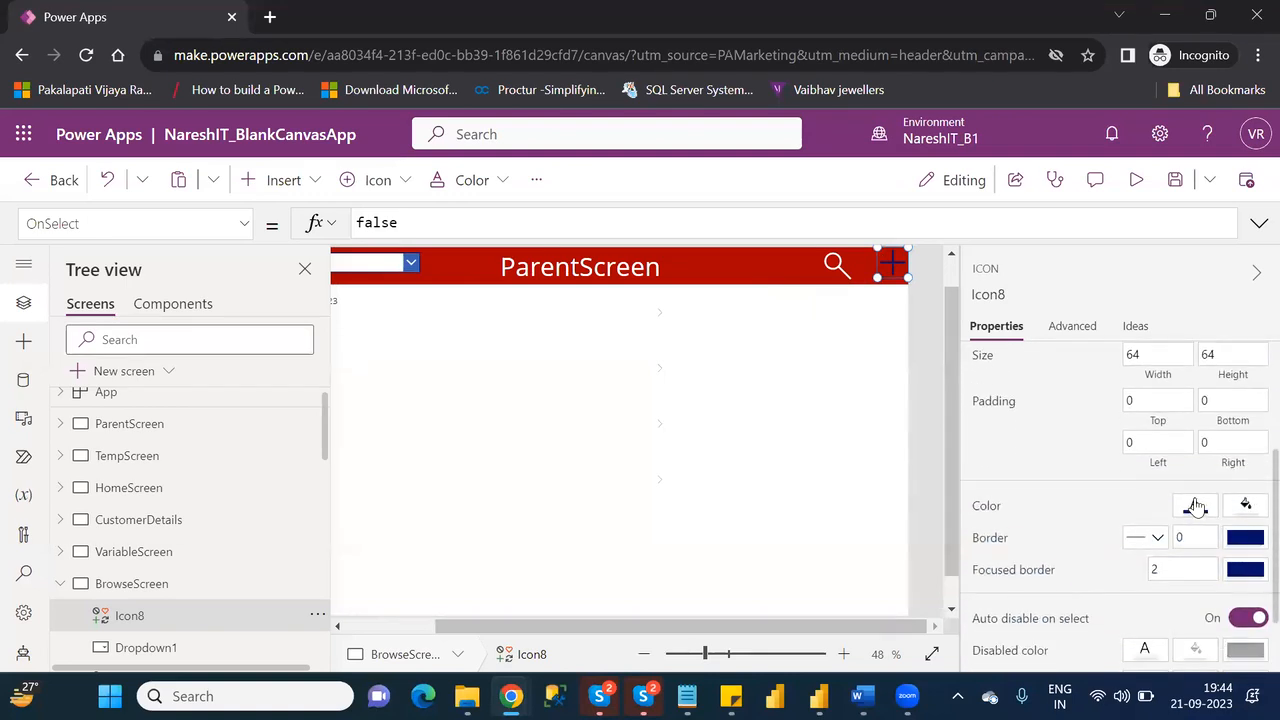
left_click(1196, 507)
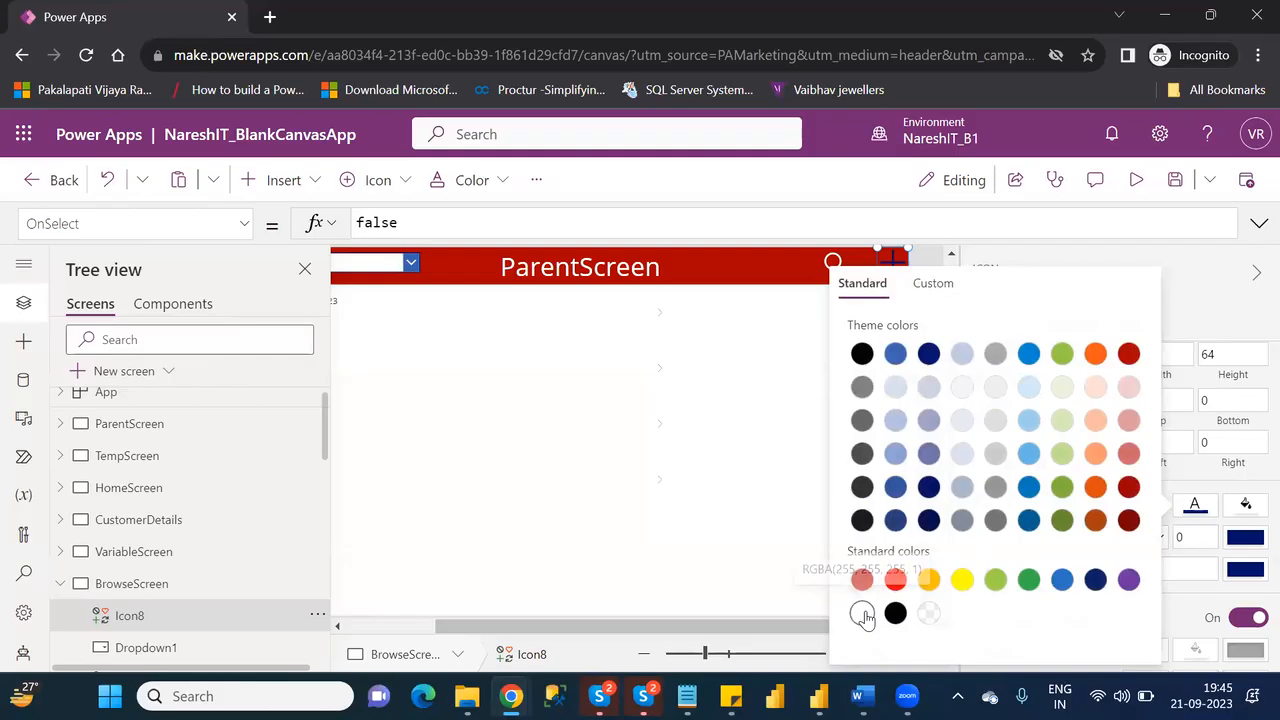
left_click(862, 615)
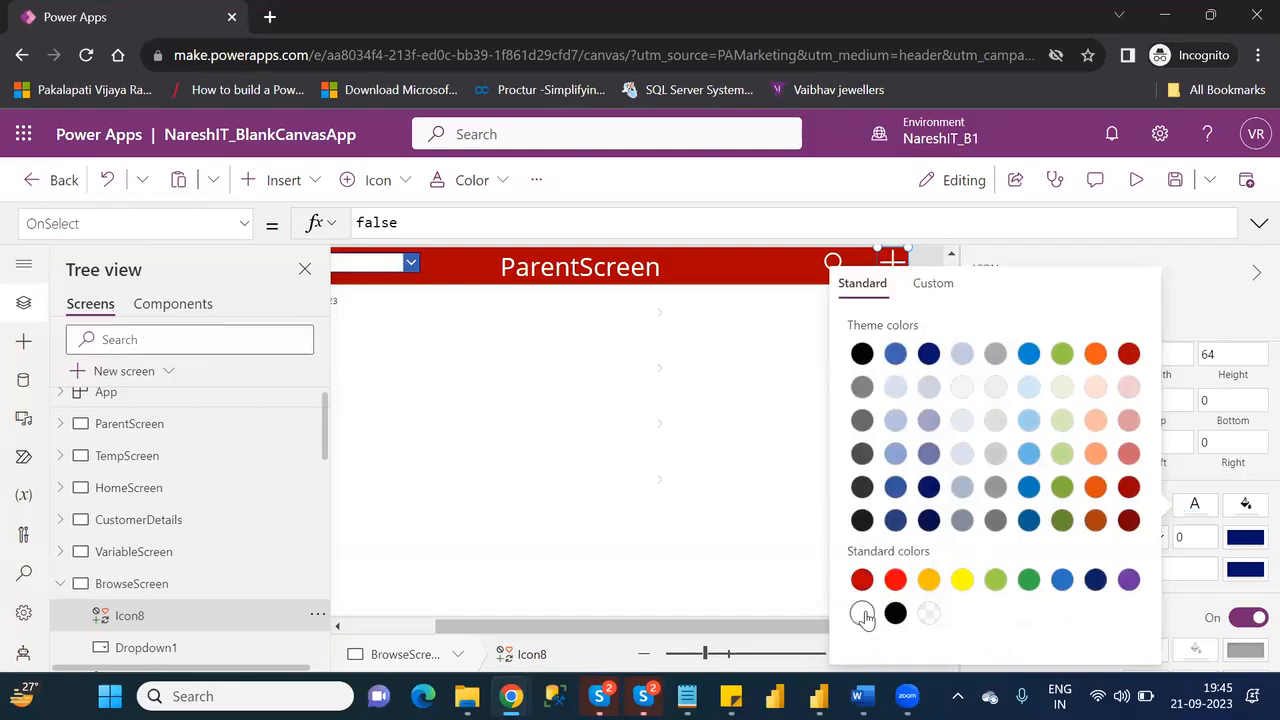
left_click(751, 320)
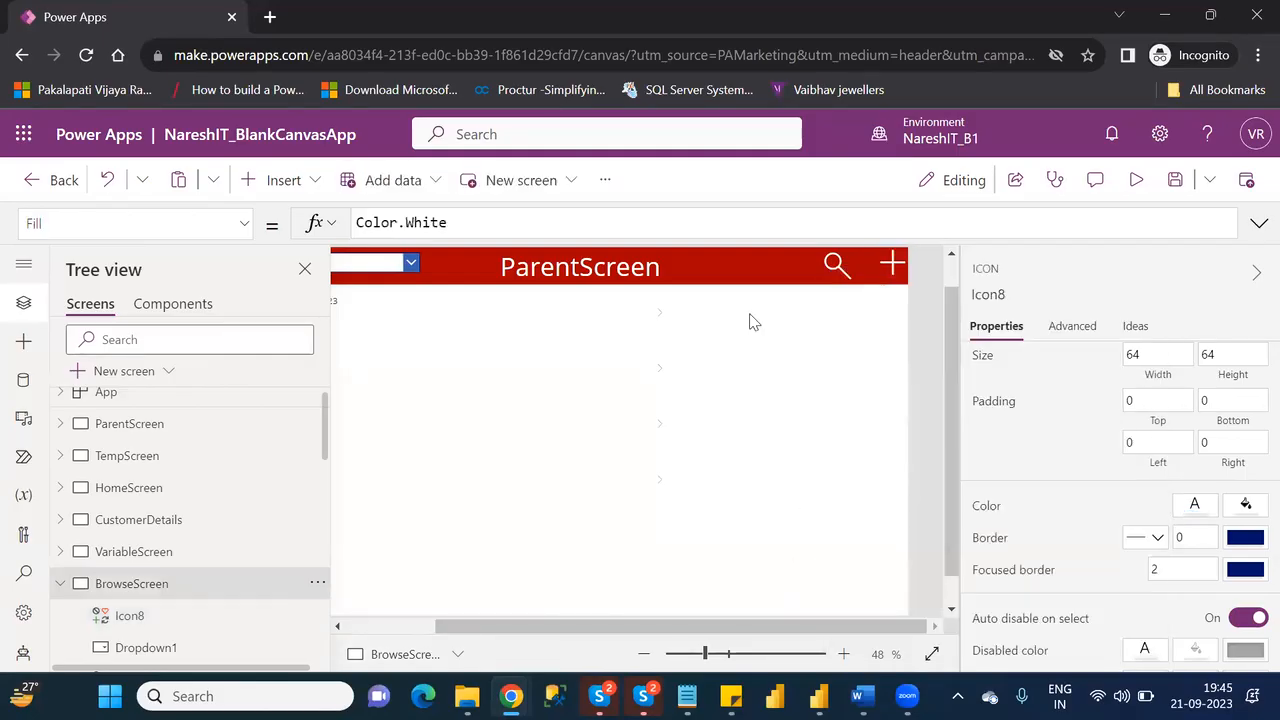
Step: Set the Add icon's OnSelect formula to NewForm(Form1)
left_click(892, 266)
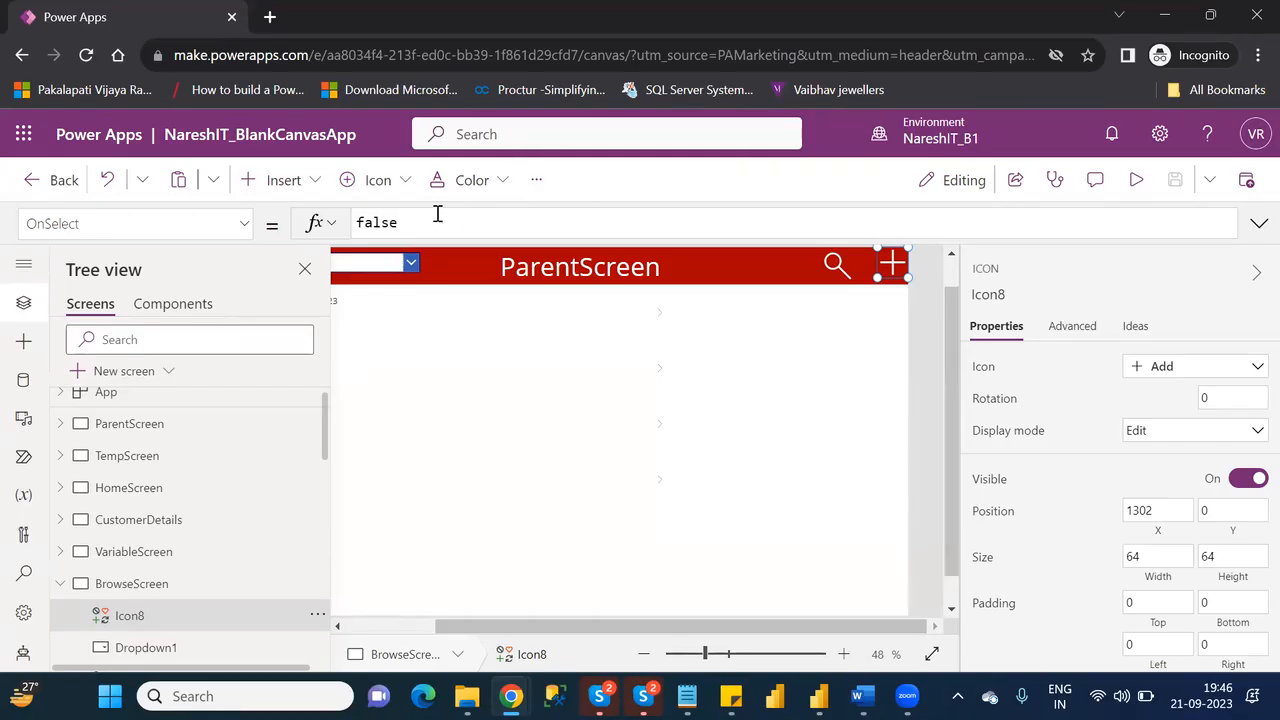
double_click(395, 222)
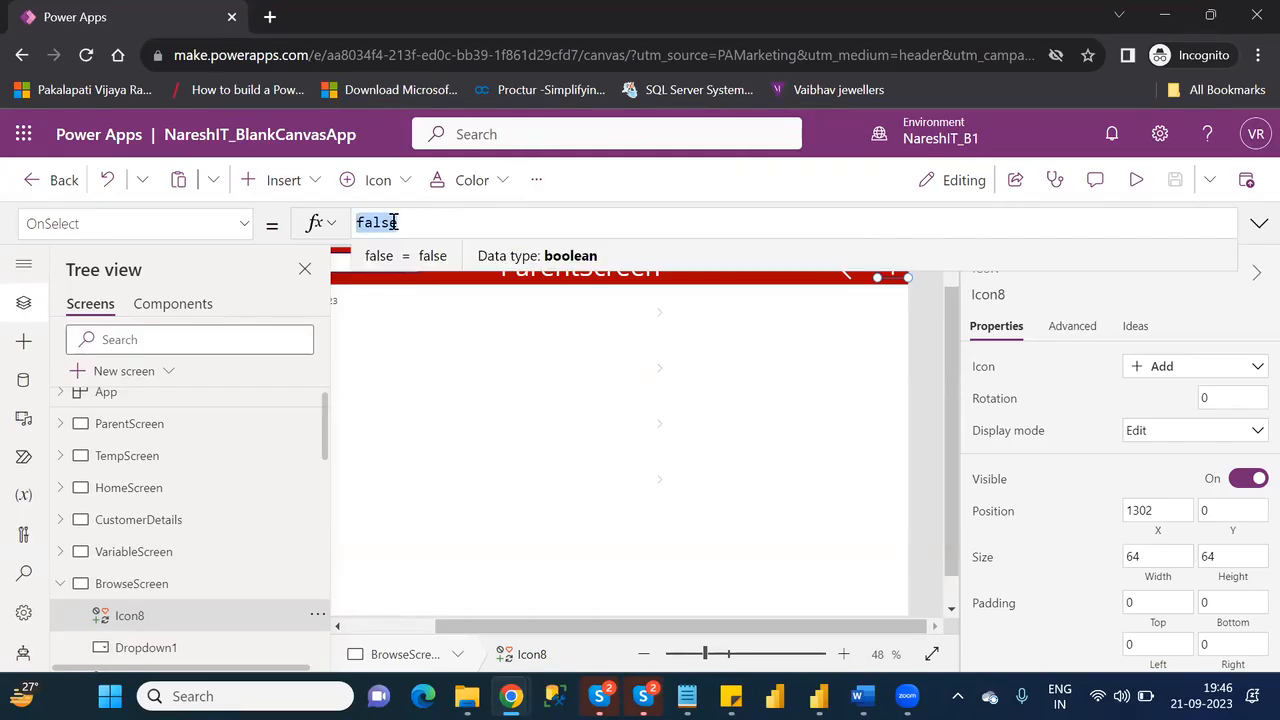
type("new")
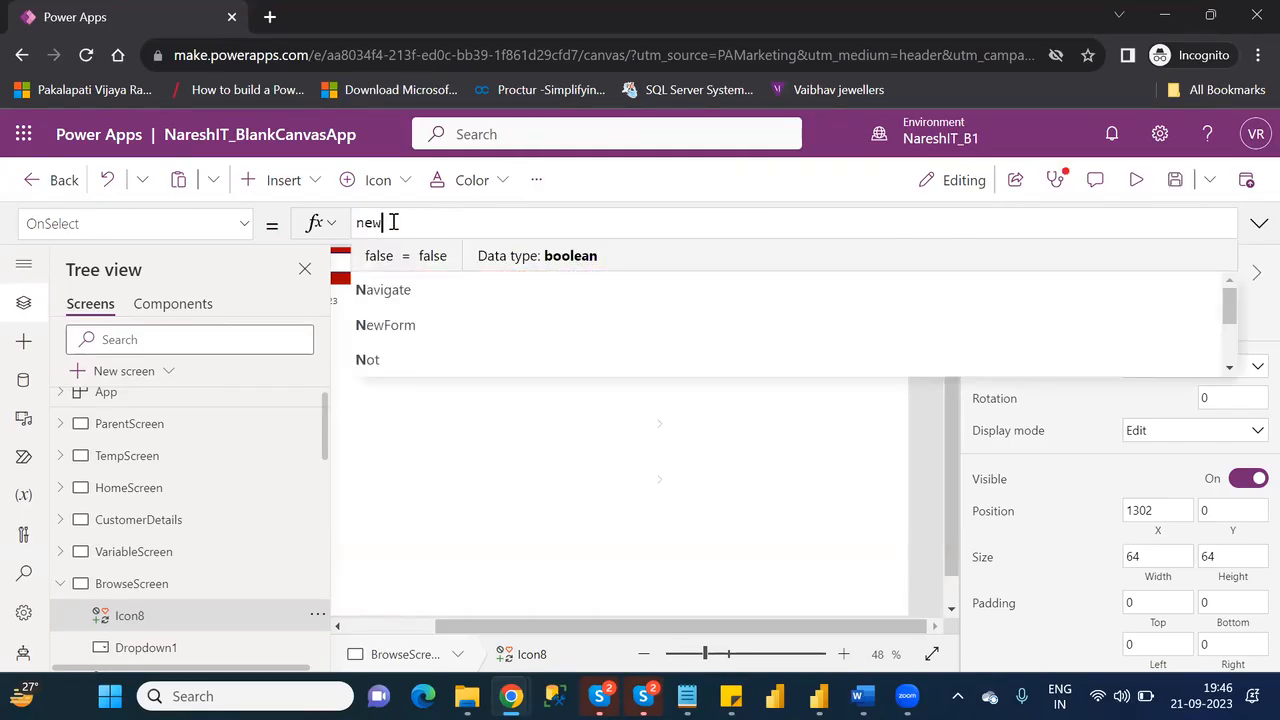
key("Tab")
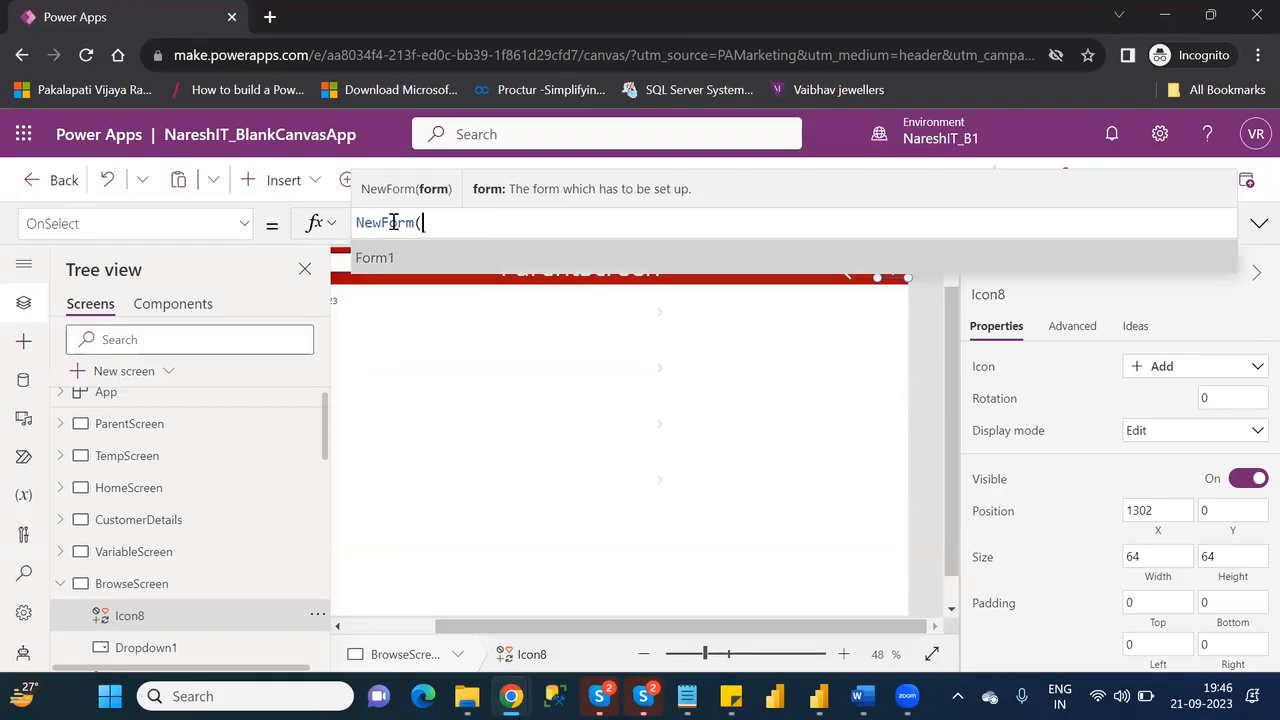
key("Tab")
type(")")
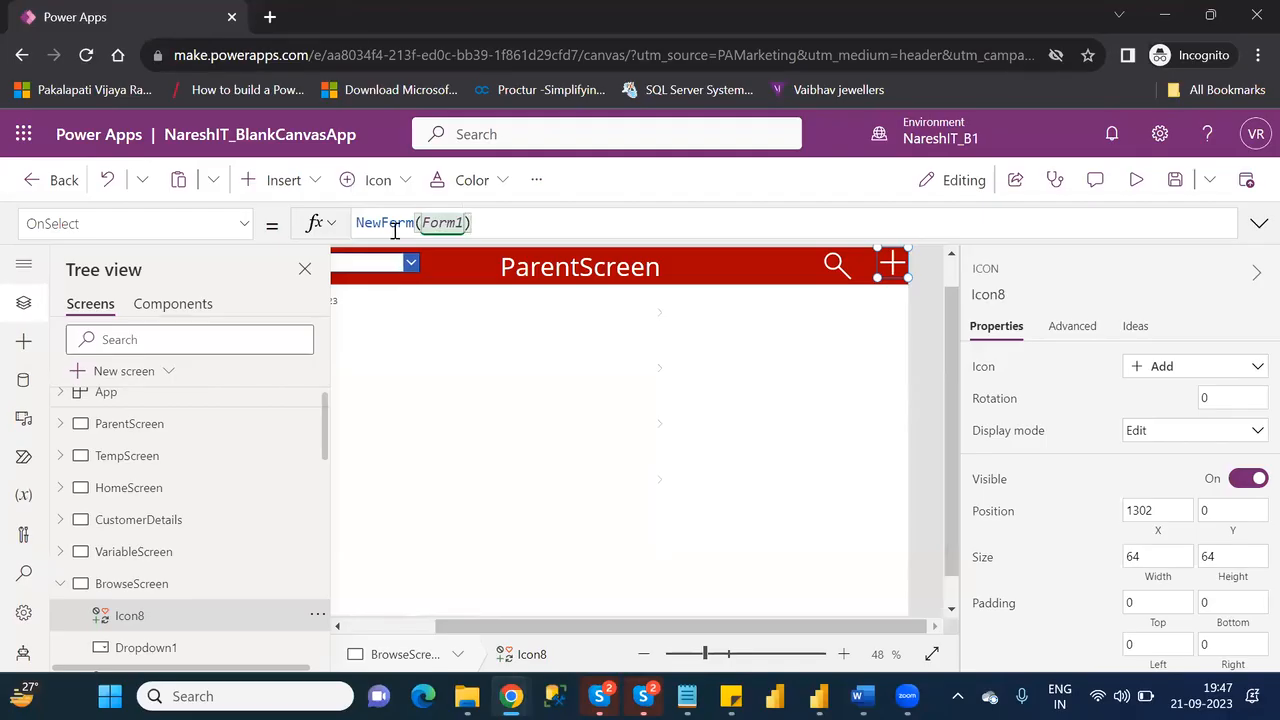
Step: Extend the Add icon's OnSelect formula to Navigate(EditScreen);NewForm(Form1)
left_click(358, 222)
type(";")
key("Left")
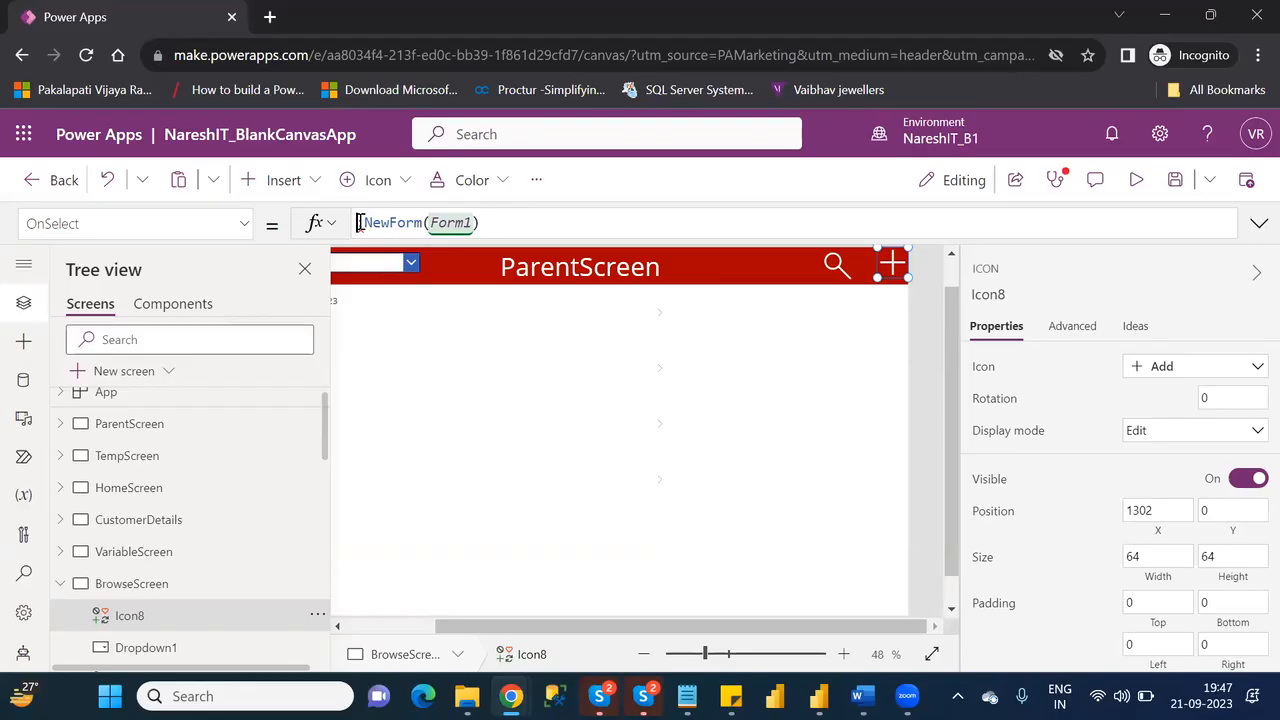
type("Navi;")
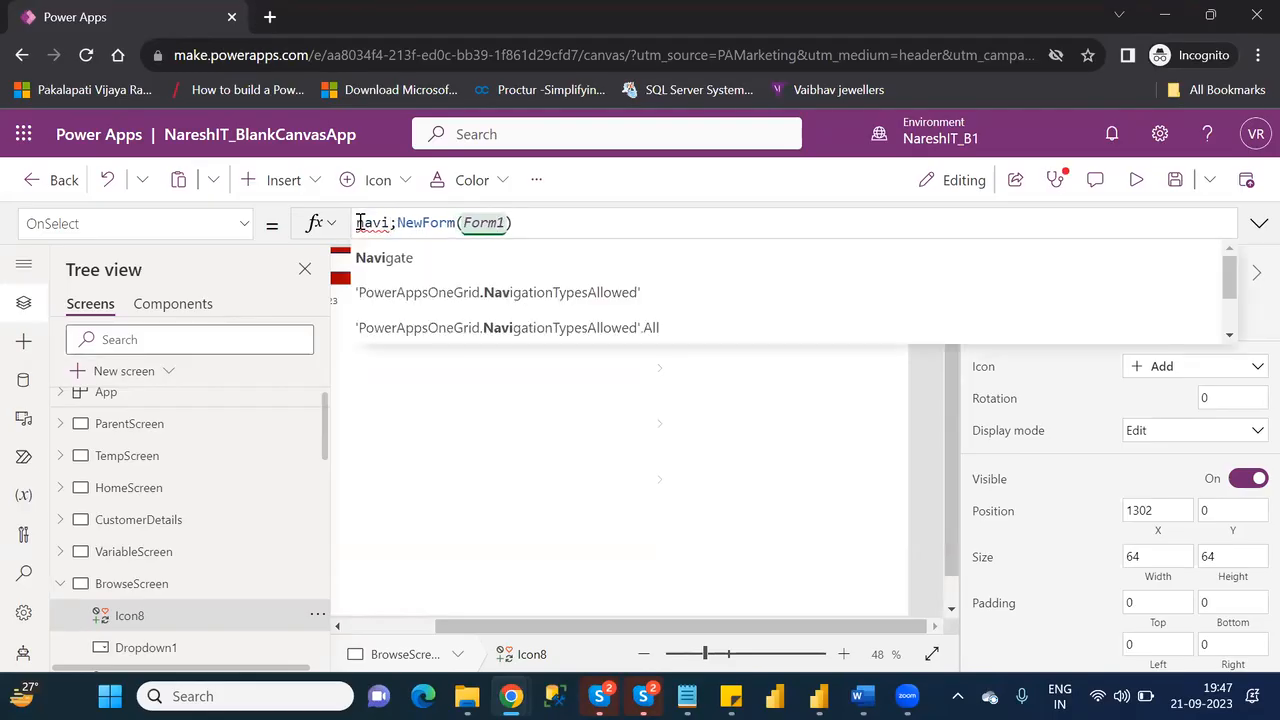
key("Tab")
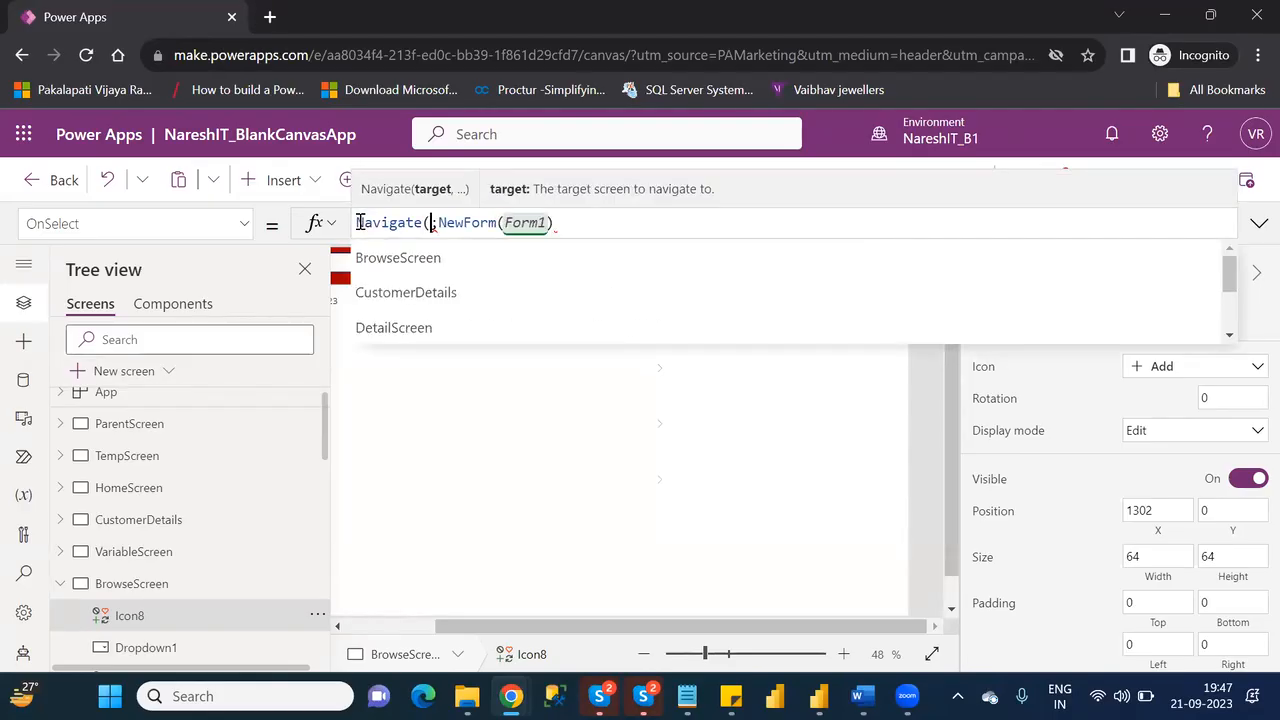
type(")")
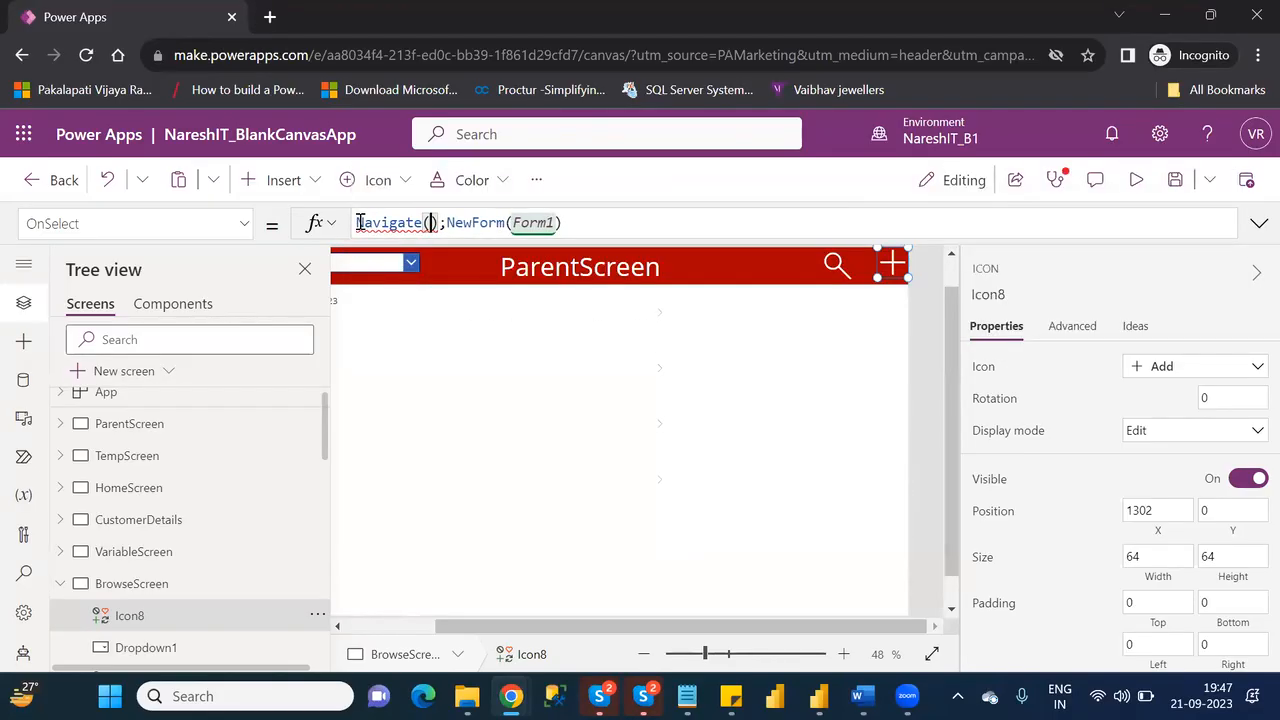
key("Left")
type("ed")
key("Down")
key("Down")
key("Tab")
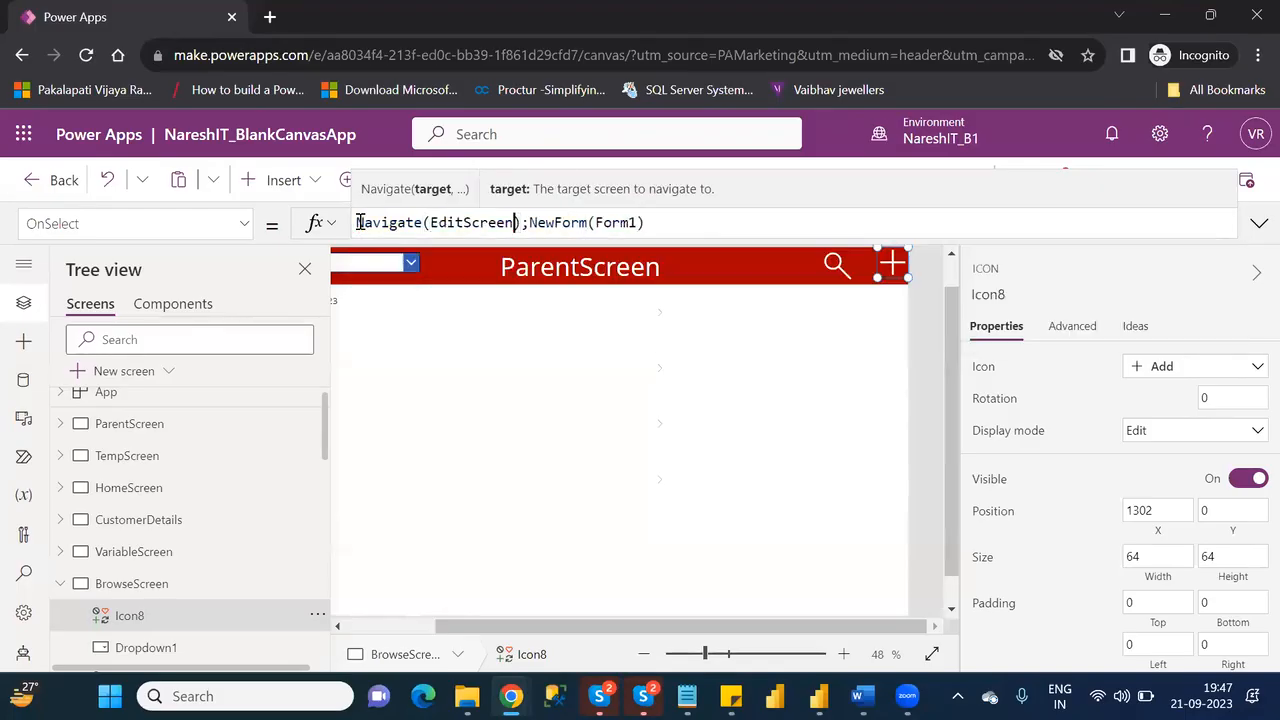
key("Right")
key("Right")
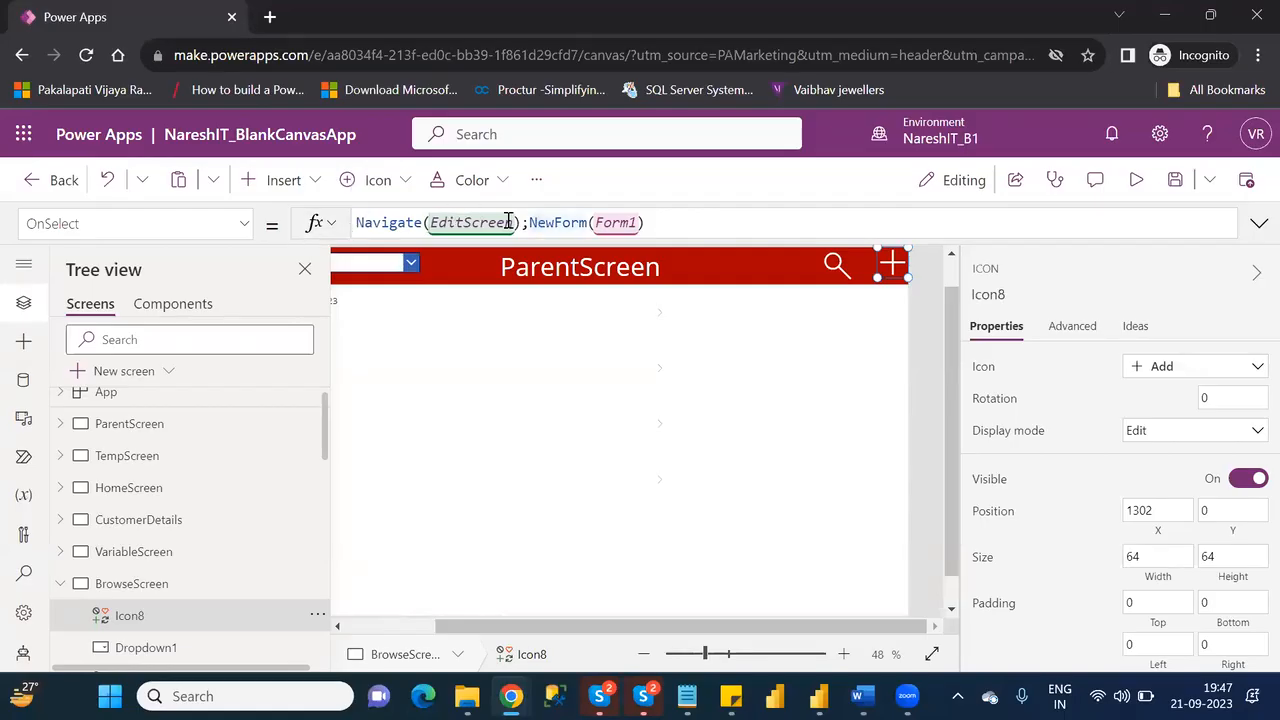
left_click_drag(533, 222, 643, 222)
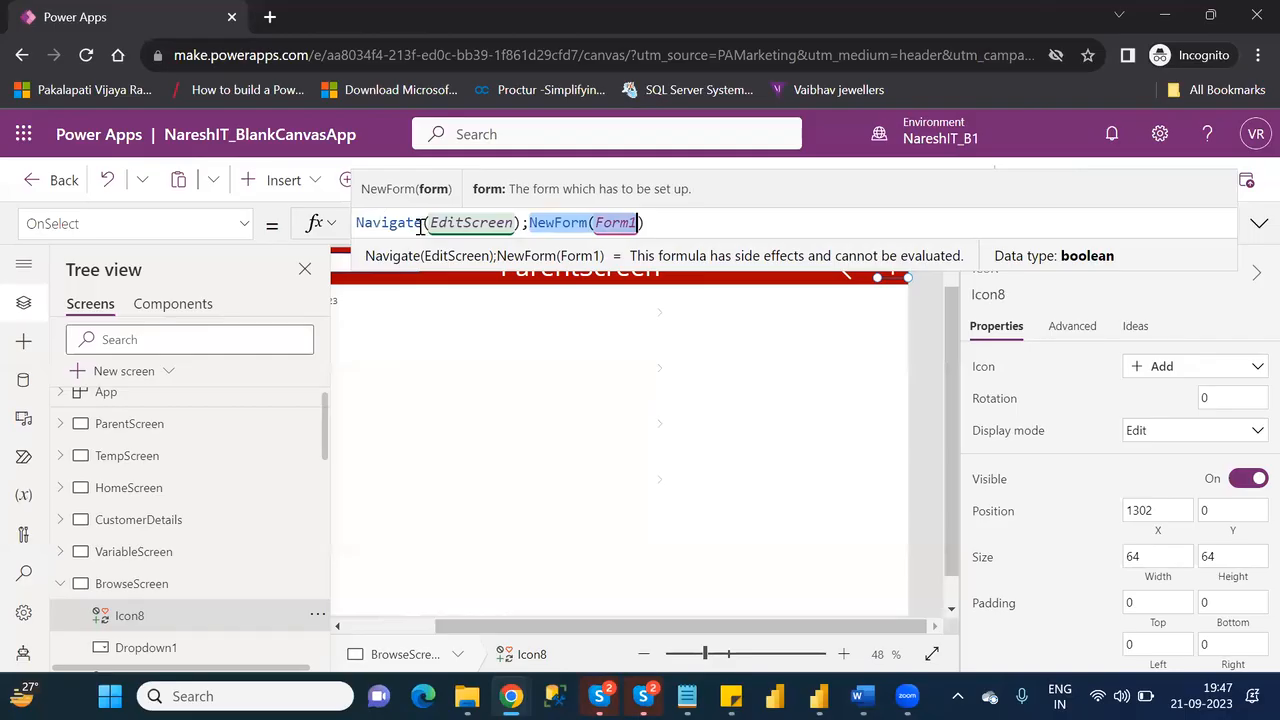
Step: Preview the app from BrowseScreen and test that the Add icon opens the customer form, then leave the preview
left_click(936, 332)
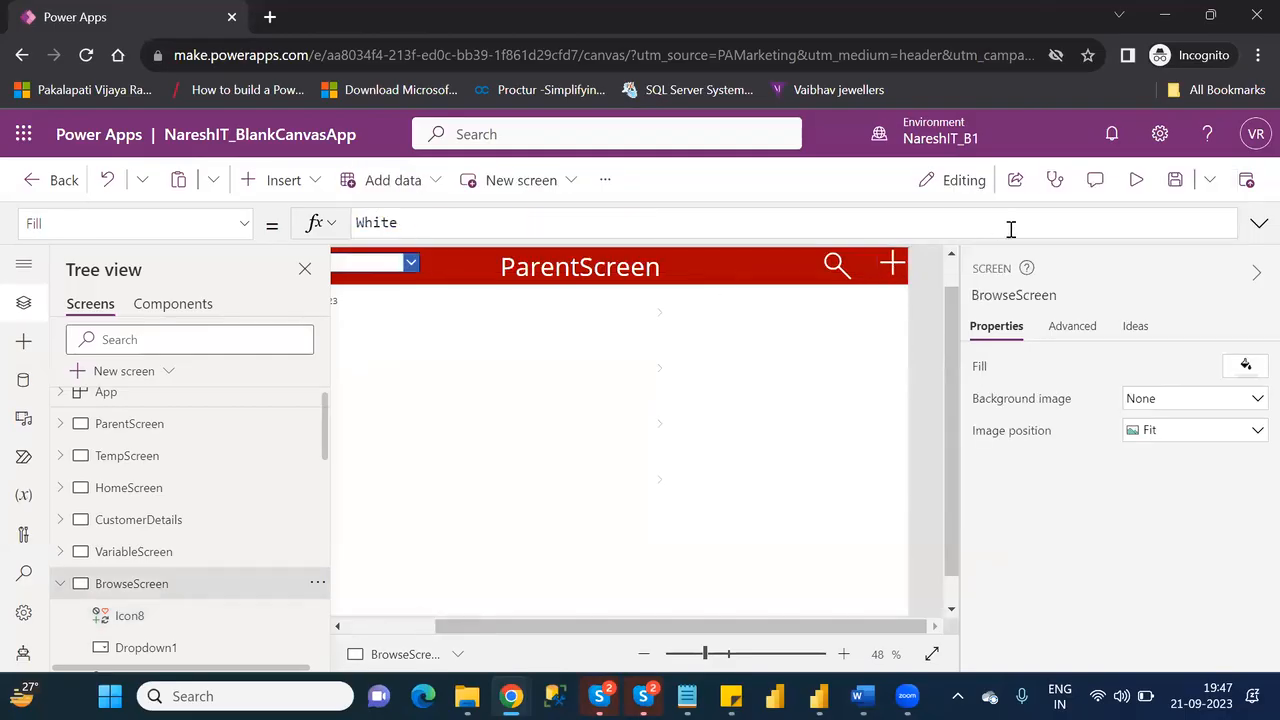
left_click(1130, 182)
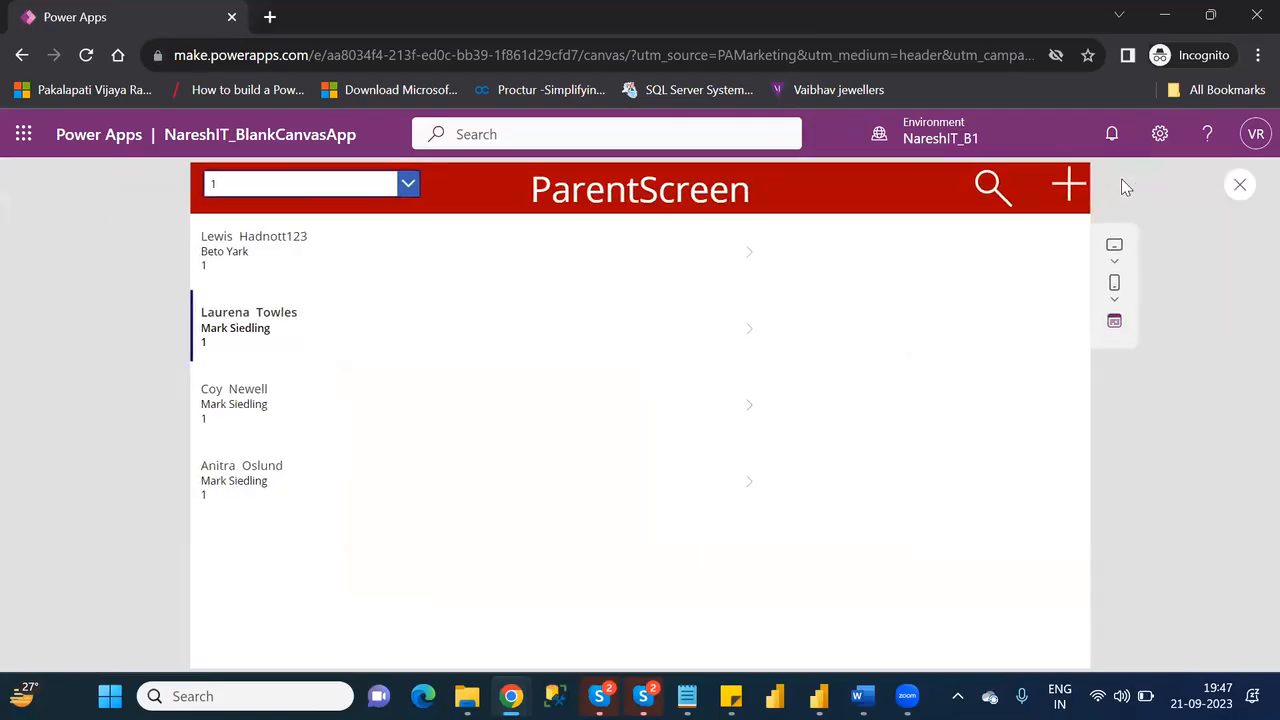
left_click(1068, 190)
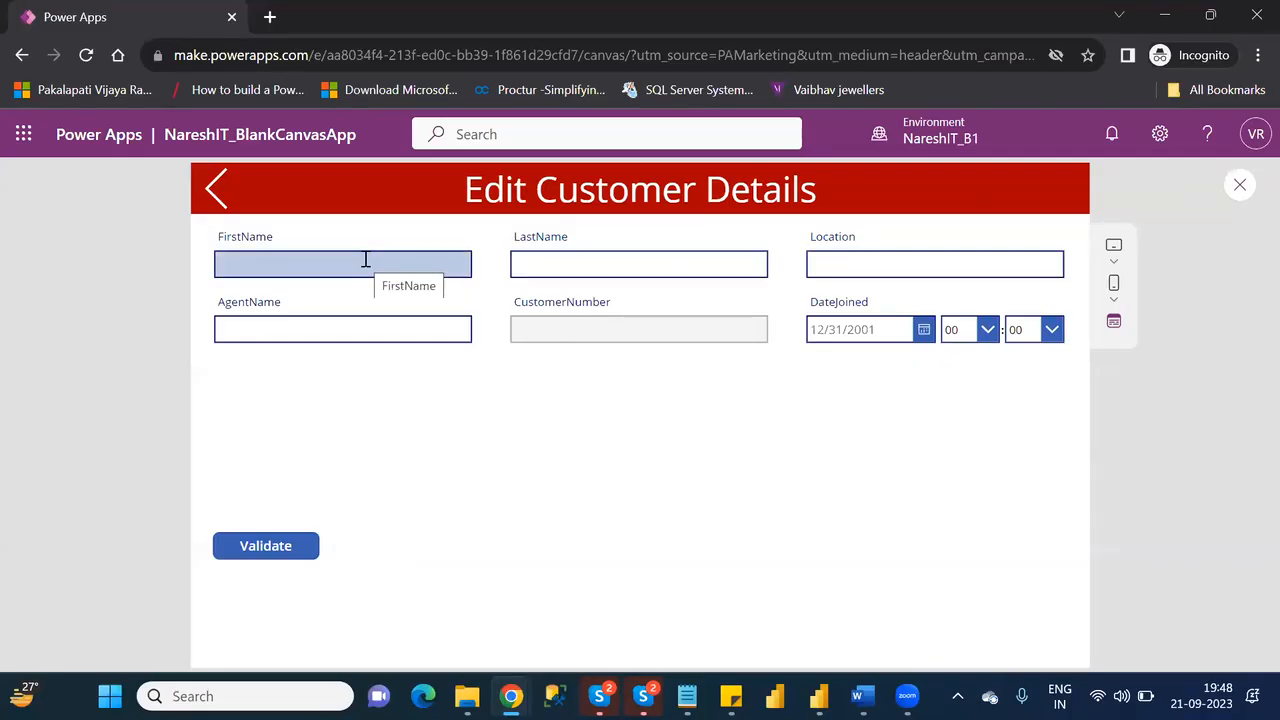
left_click(1240, 186)
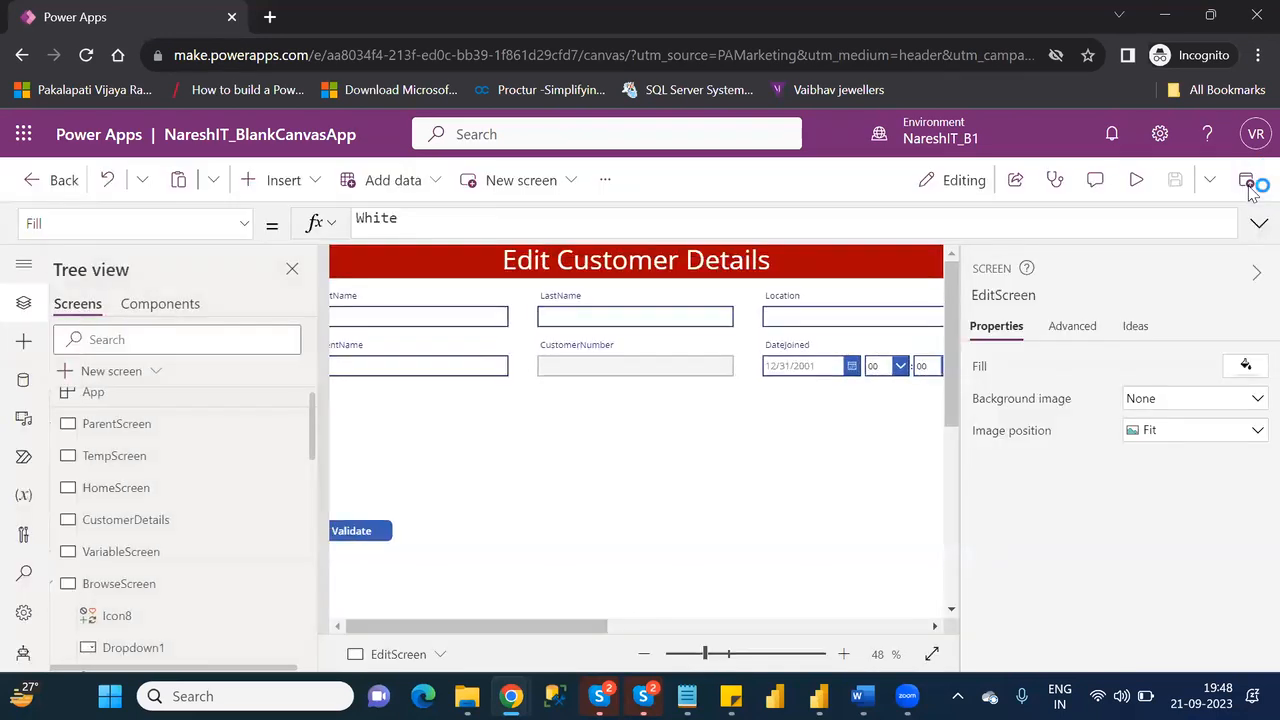
Step: Change the EditScreen header label's text to "New / Edit Customer Details"
left_click(826, 489)
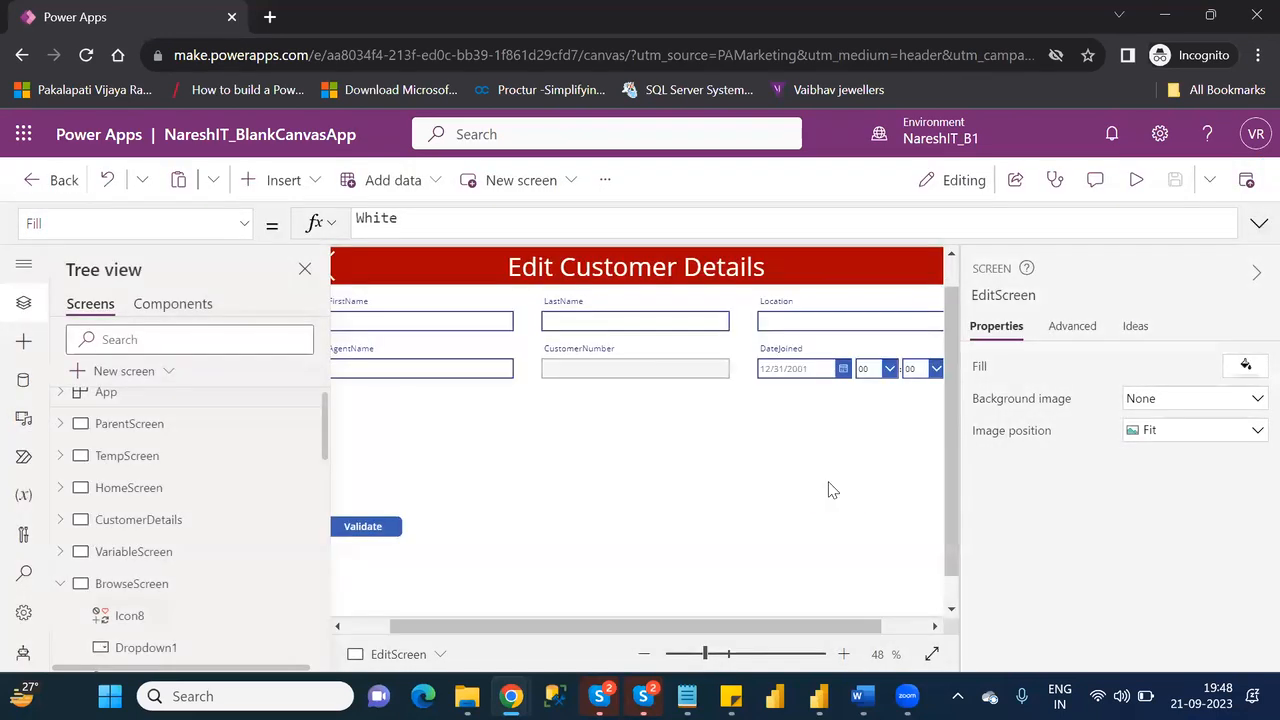
left_click(376, 624)
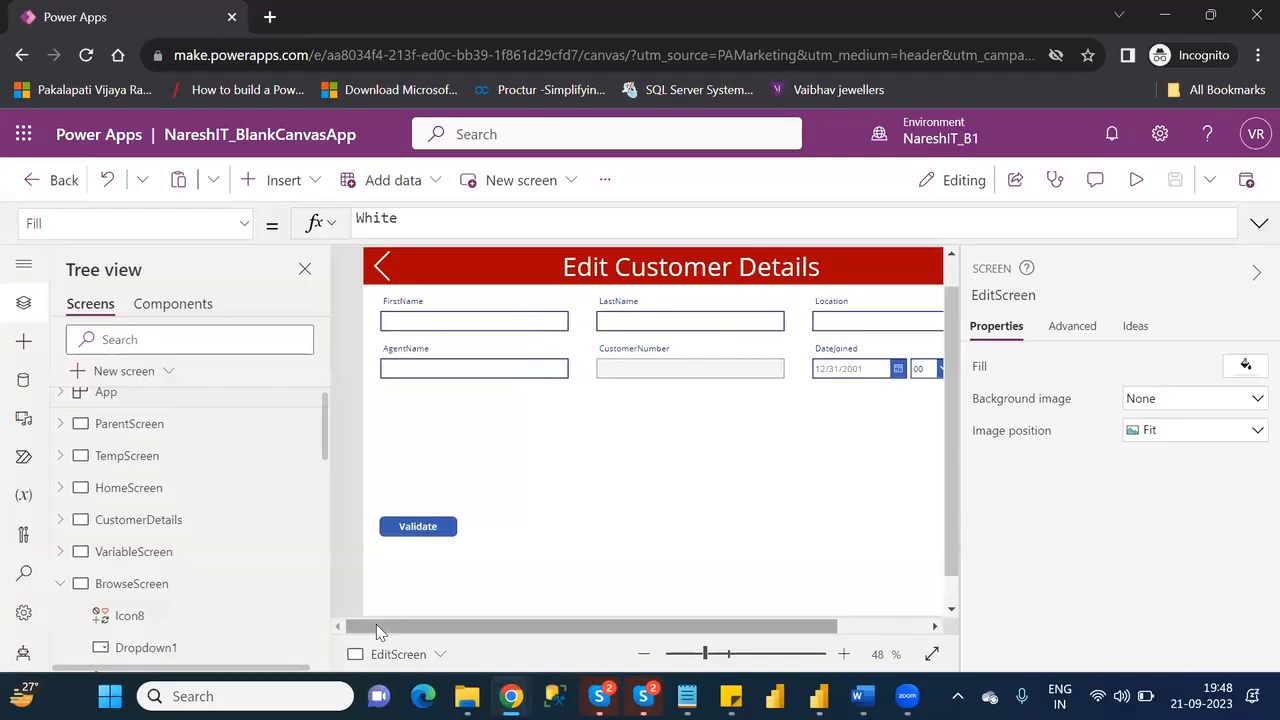
left_click(595, 275)
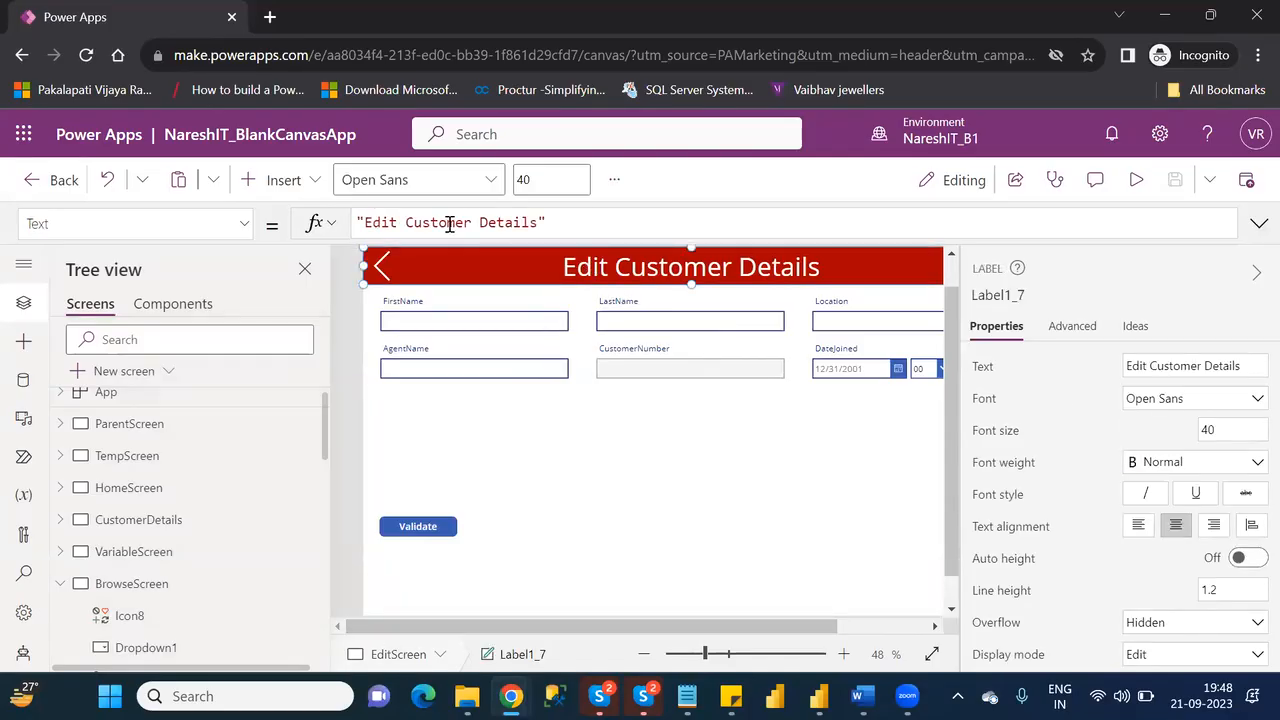
left_click(486, 220)
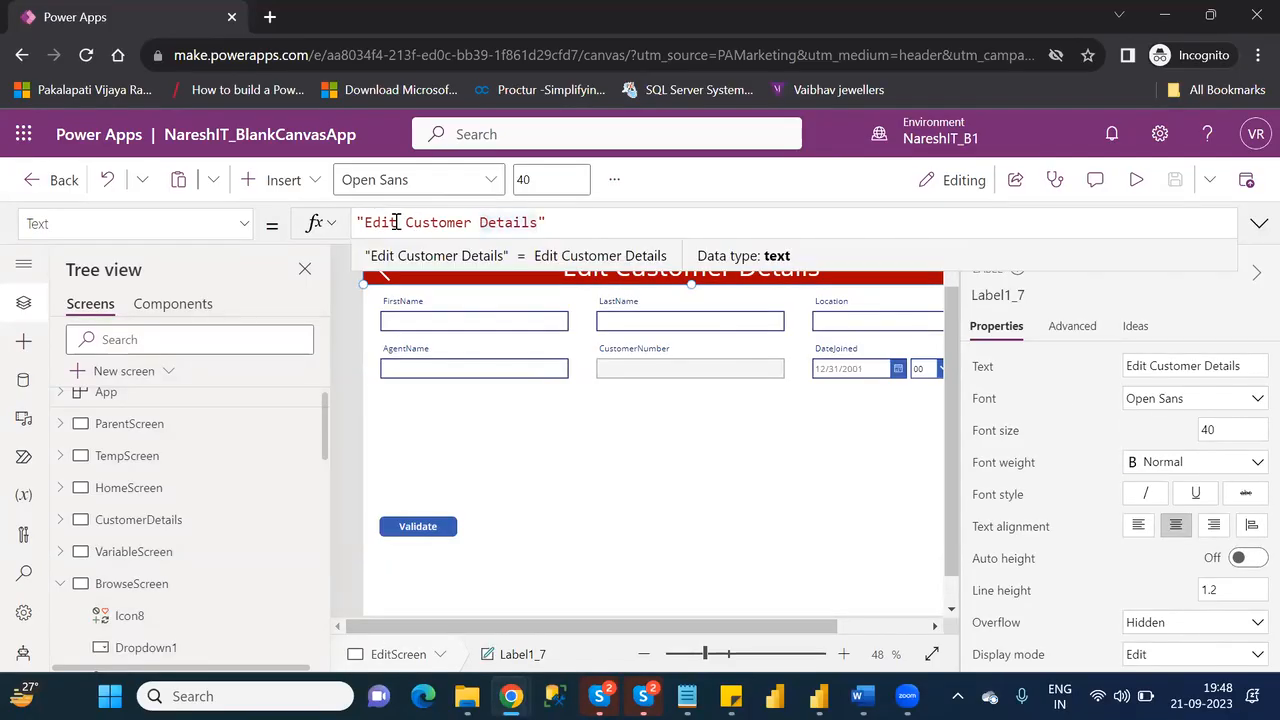
left_click(365, 222)
type("New")
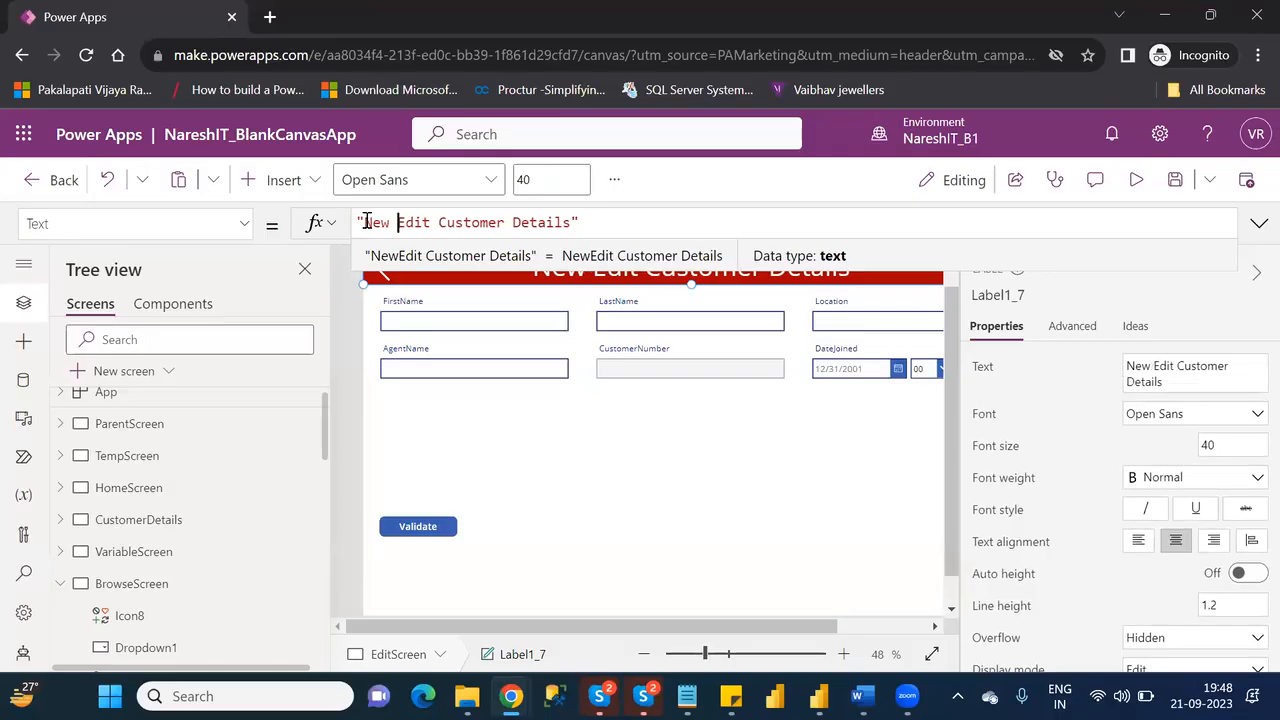
type(" /")
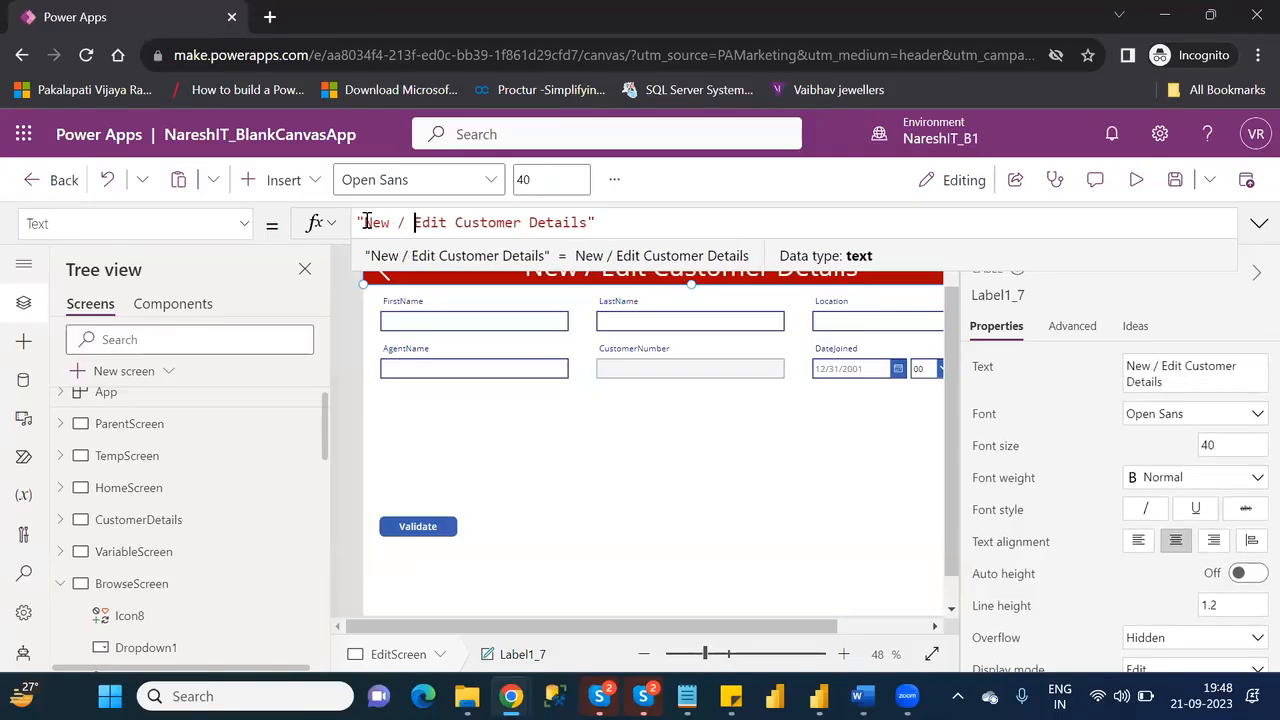
left_click(752, 524)
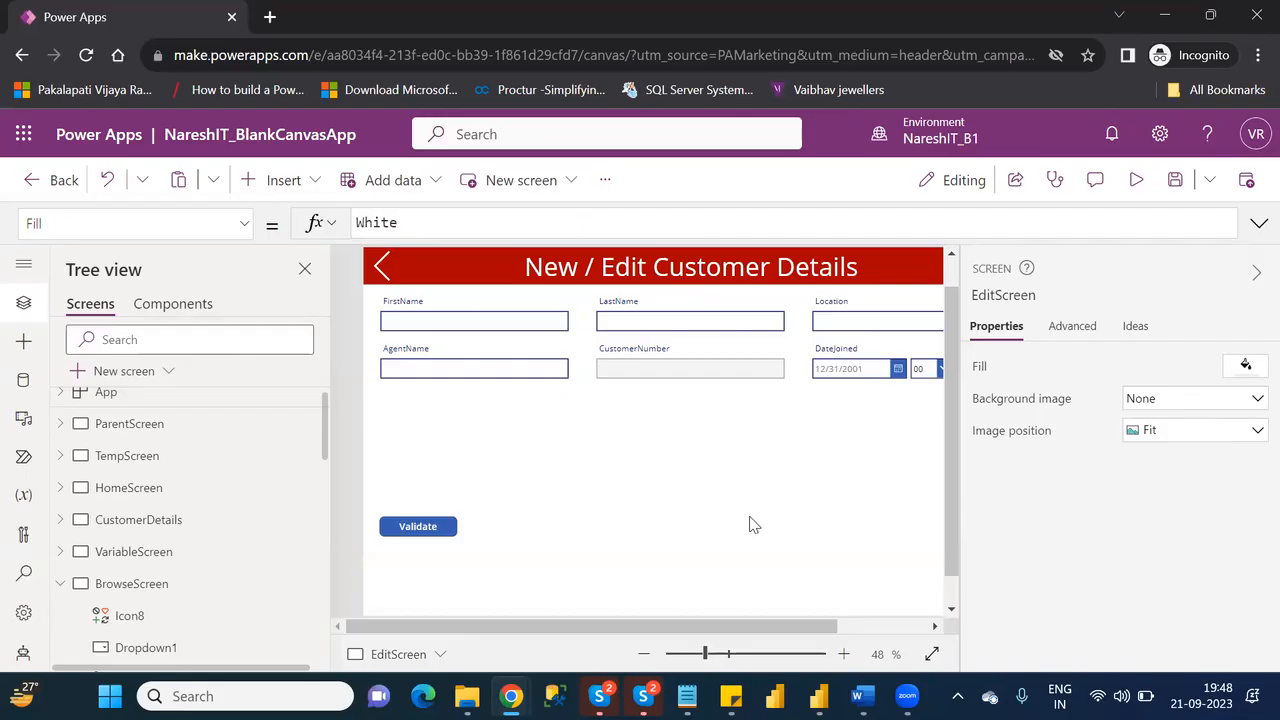
Step: Select the CustomerNumber card's text input in the EditScreen form to inspect its Default property
left_click(684, 375)
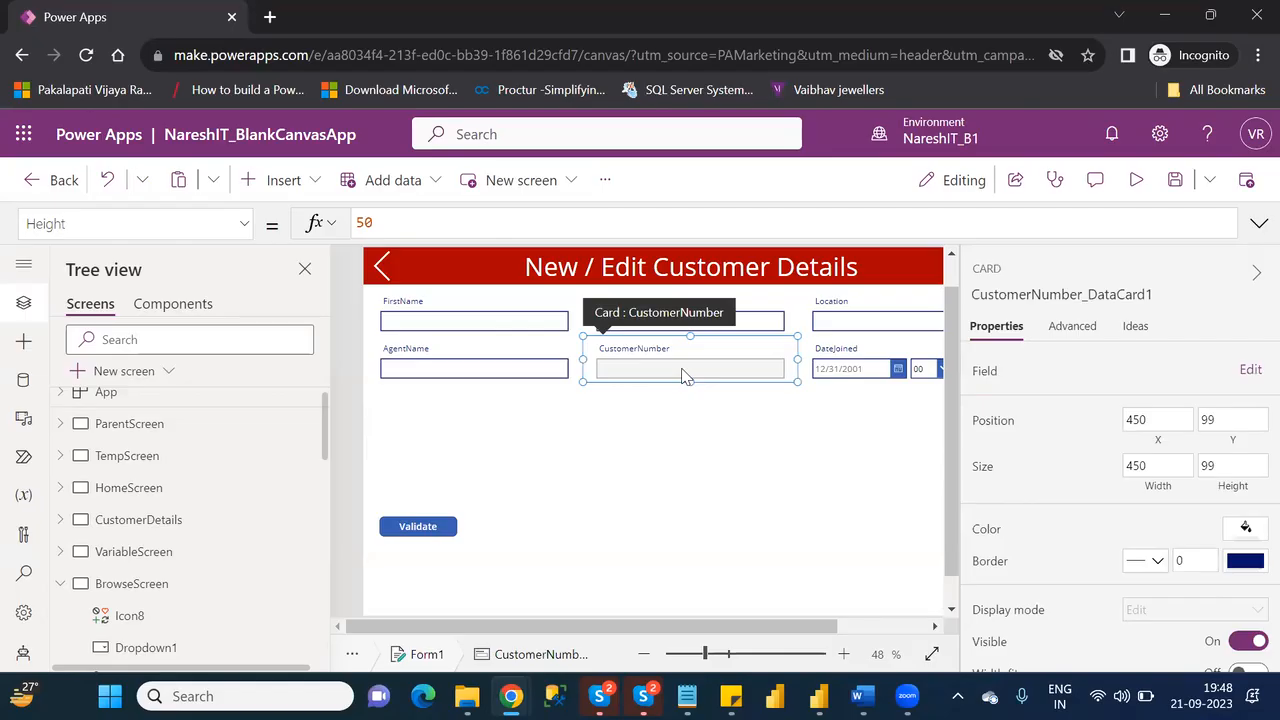
left_click(681, 369)
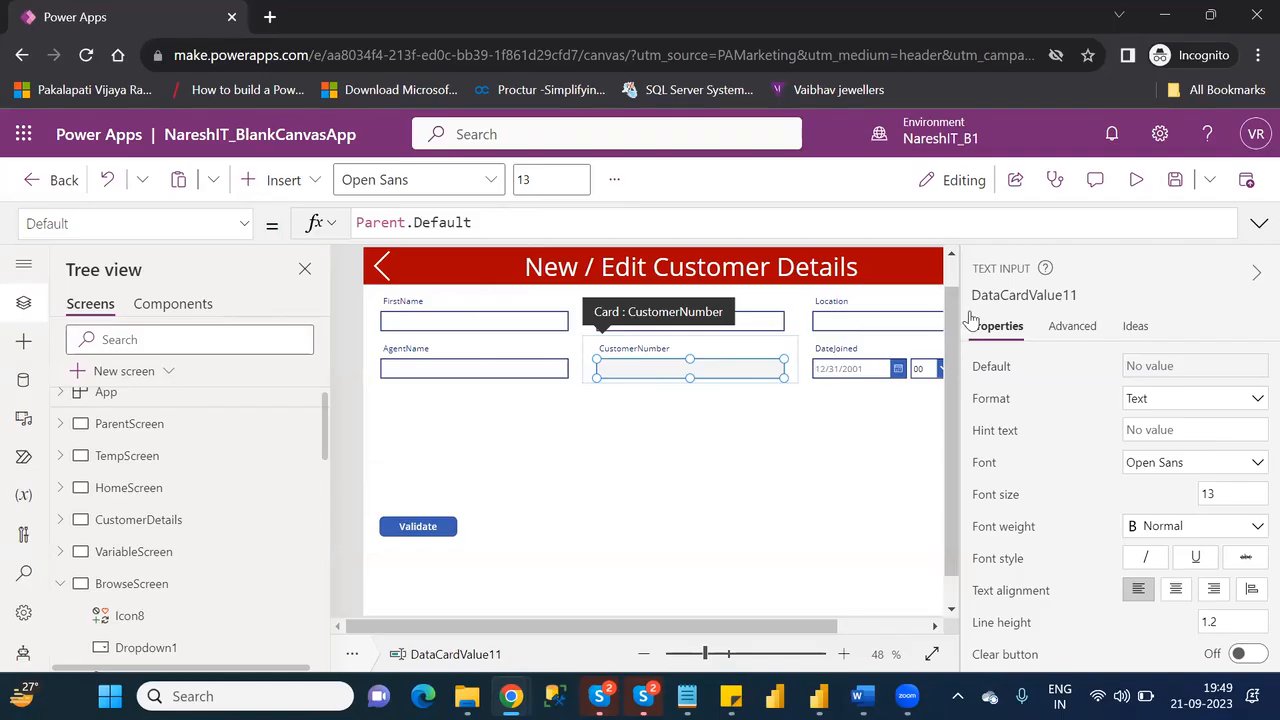
left_click(955, 273)
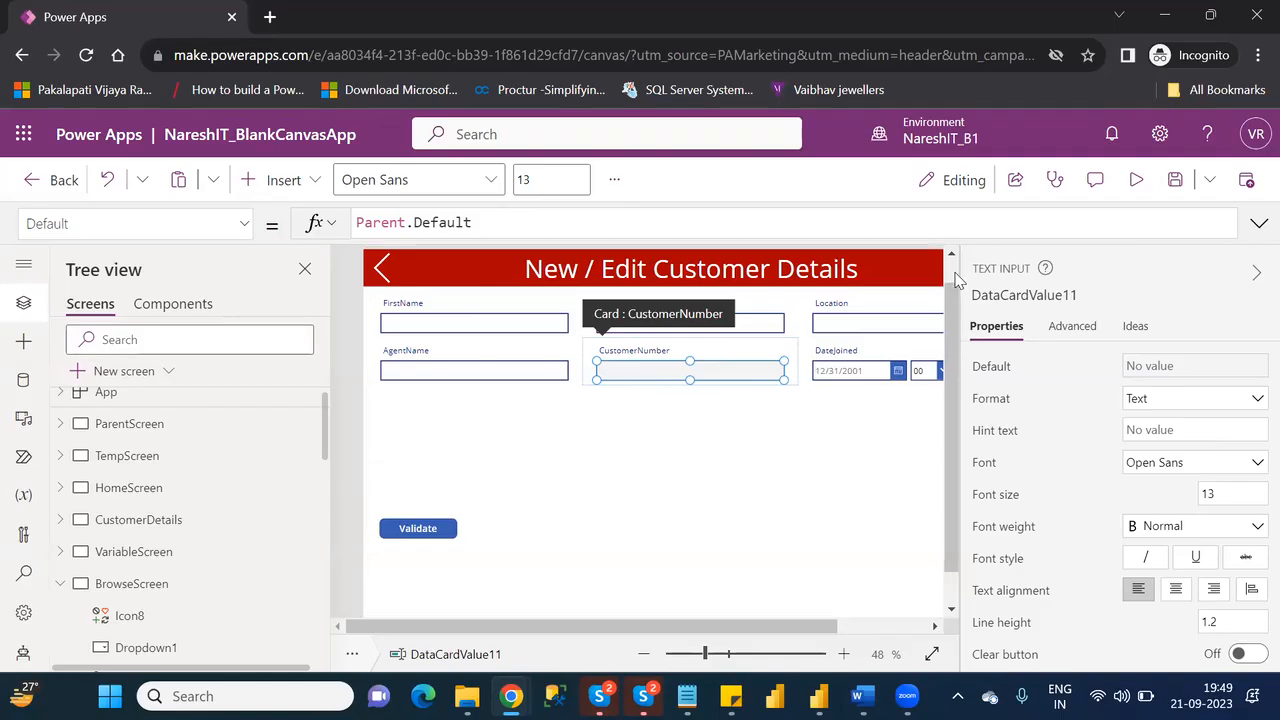
Step: Preview EditScreen and enter the new customer's first name and last name, with Hyderabad as the Location
left_click(1136, 179)
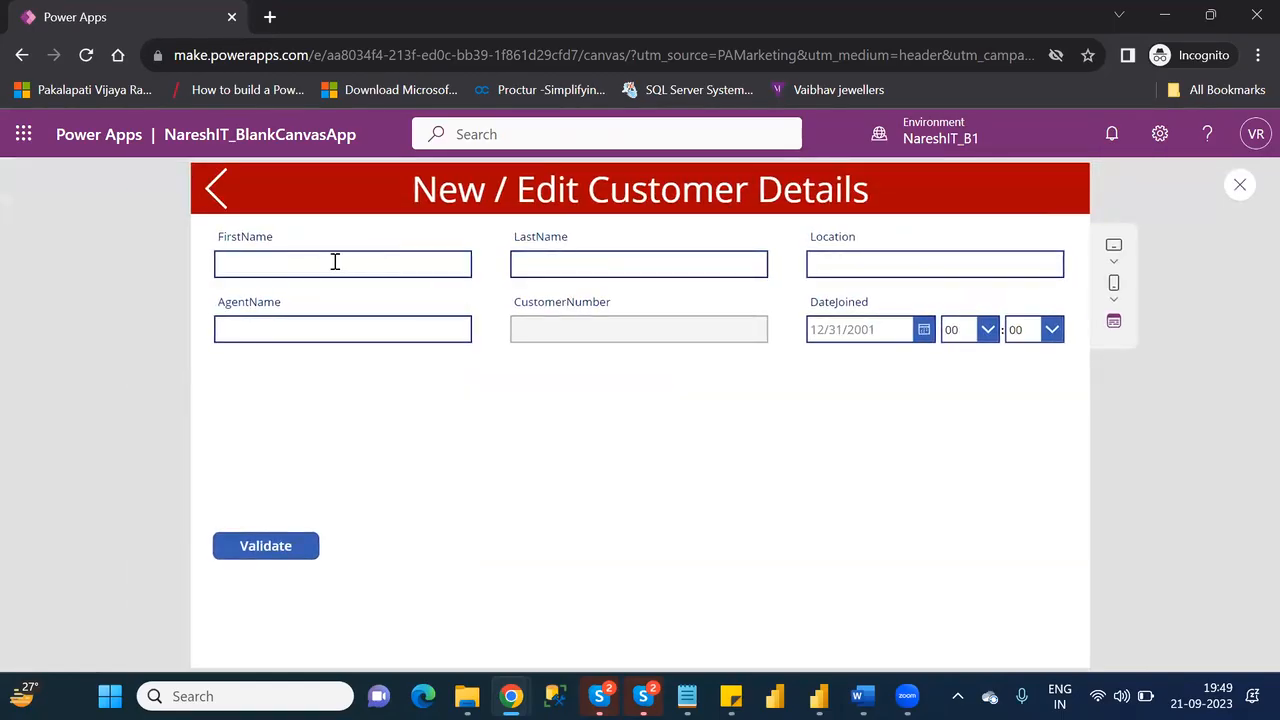
left_click(332, 262)
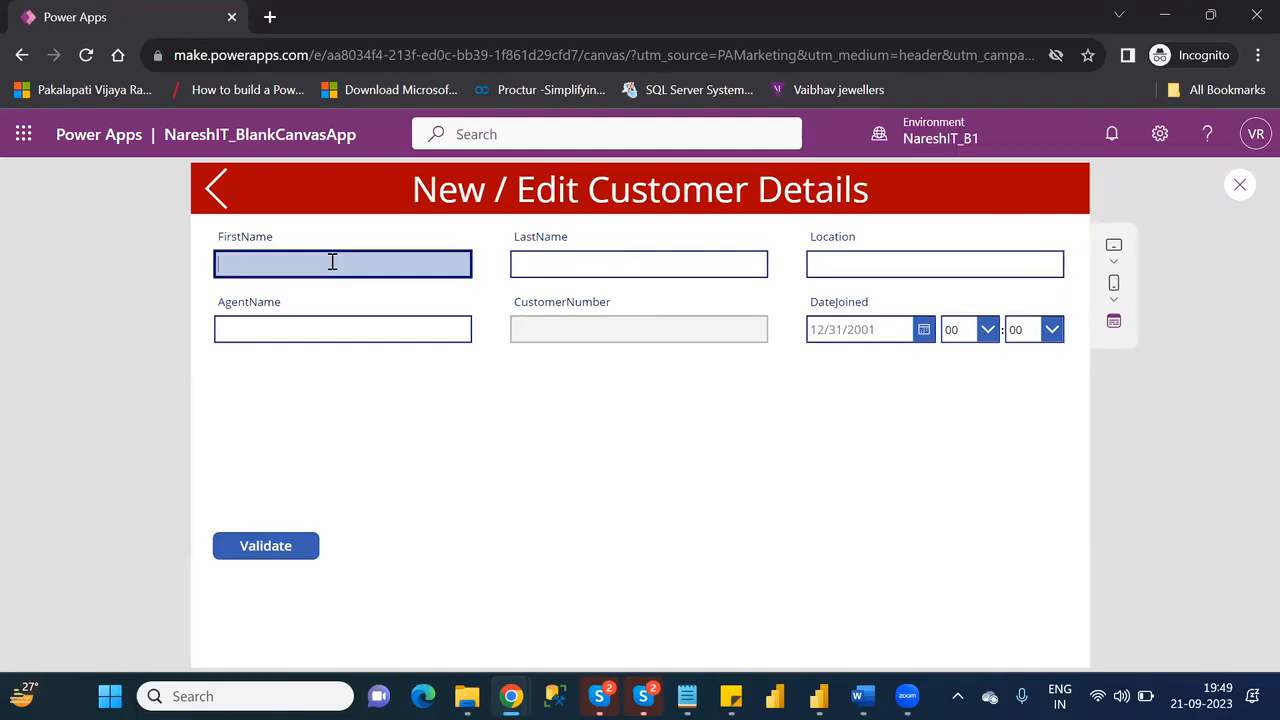
type("Naresh")
key("Tab")
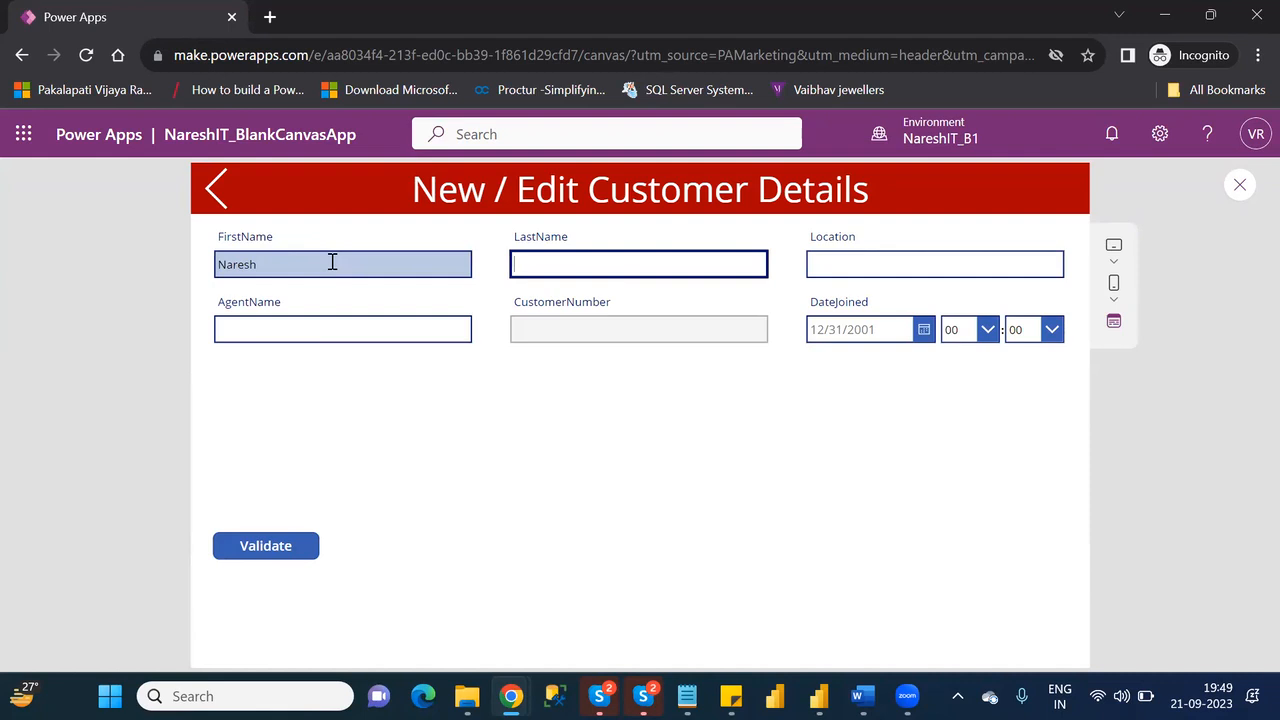
type("IT")
key("Tab")
type("Hy")
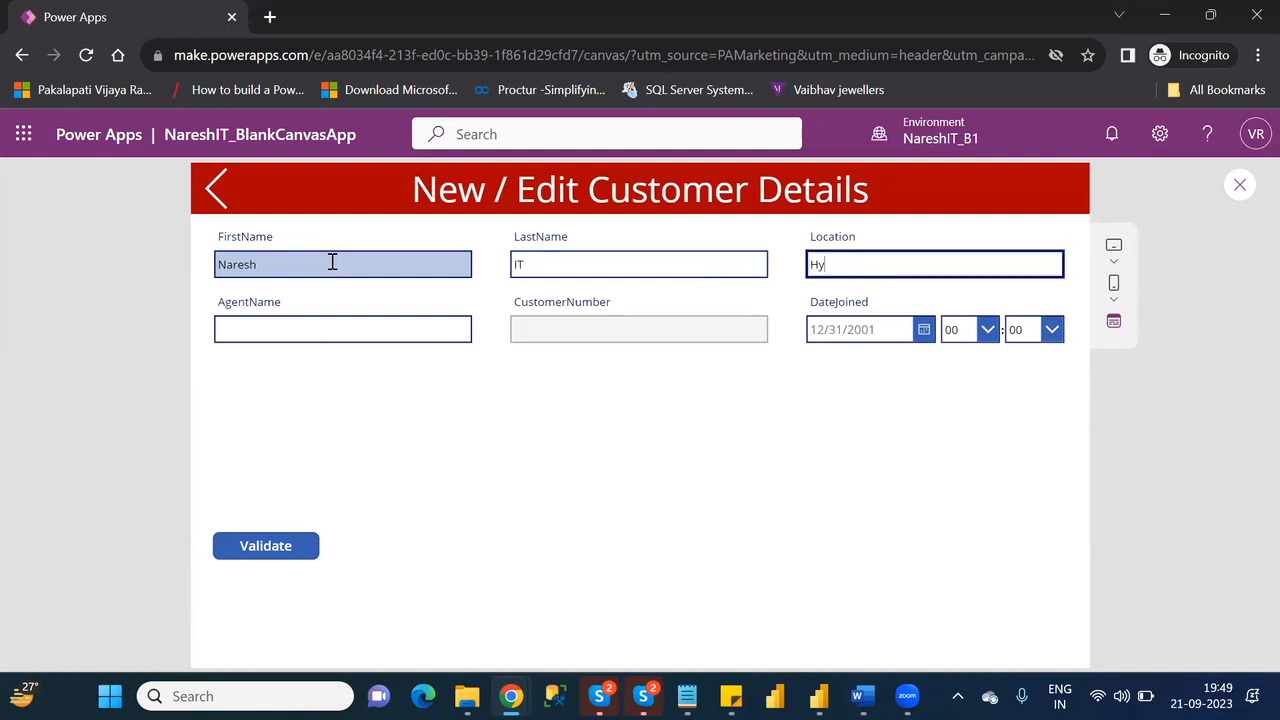
type("derabad")
Step: Enter the agent's name in the AgentName field of the new customer form
left_click(347, 327)
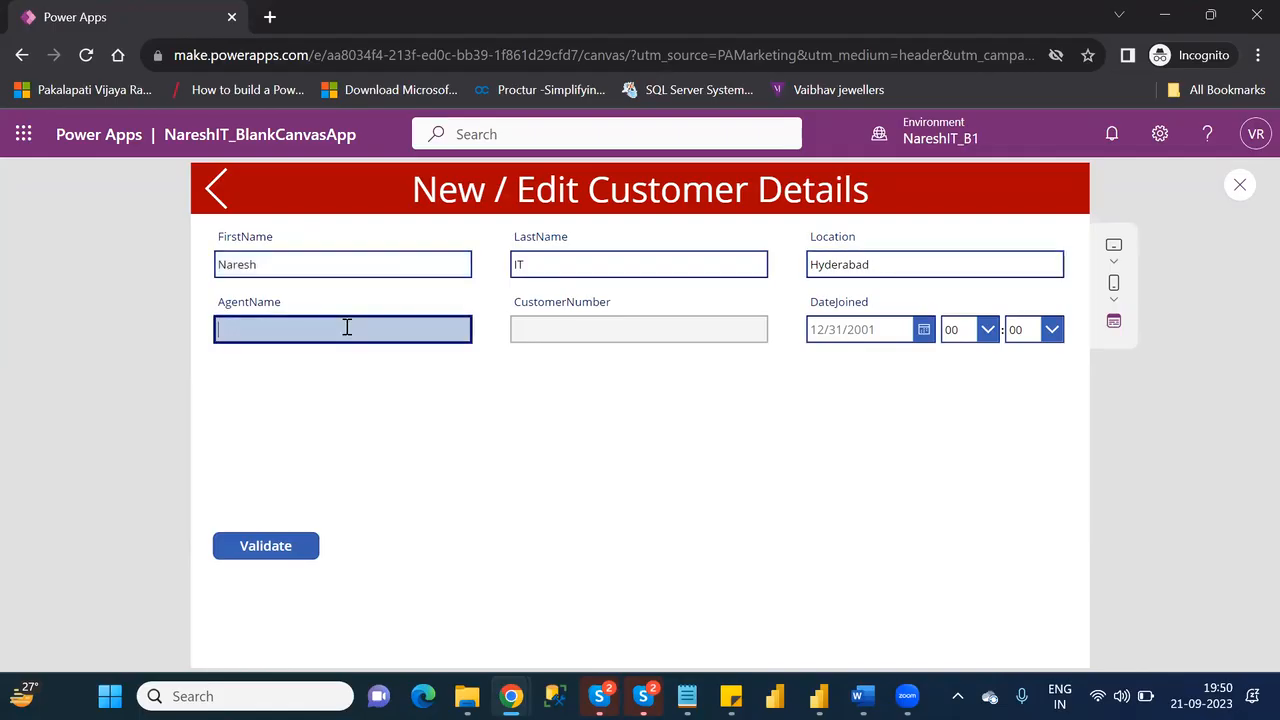
type("N")
type("rae")
key("BackSpace")
key("BackSpace")
type("aresh")
Step: Set the new customer's DateJoined to 9/21/2023 at 18:30
left_click(924, 333)
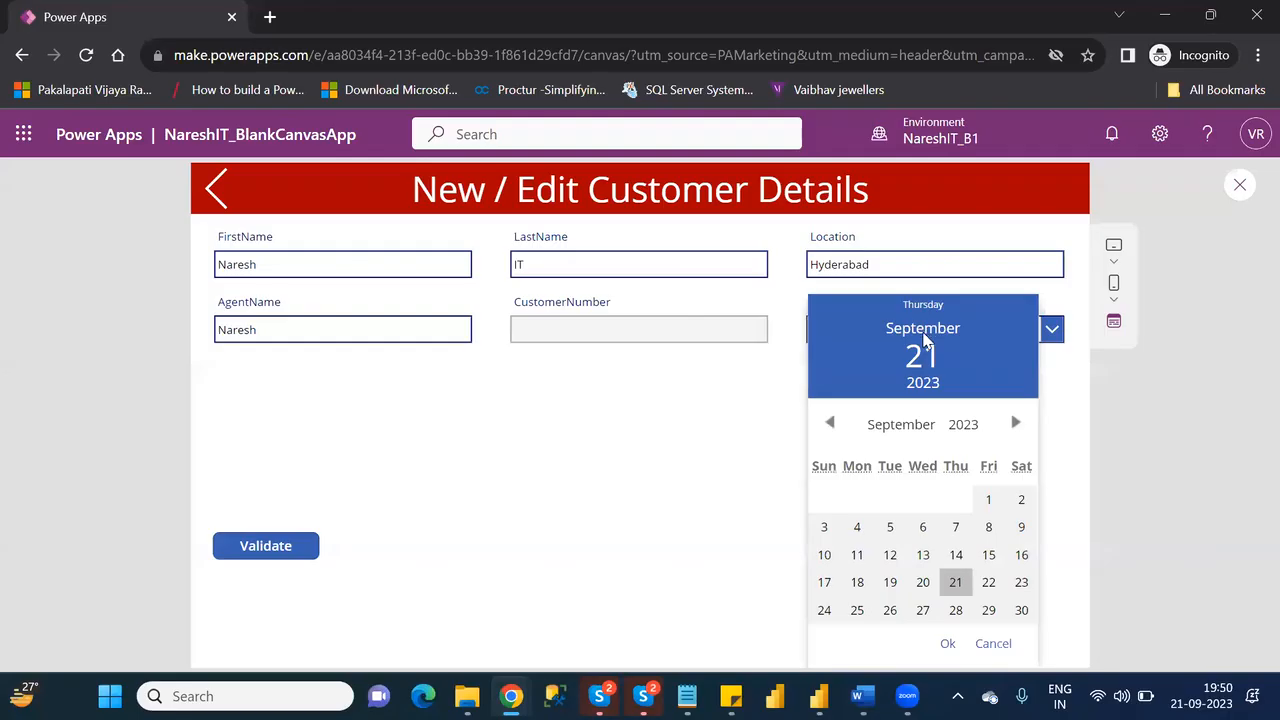
left_click(955, 584)
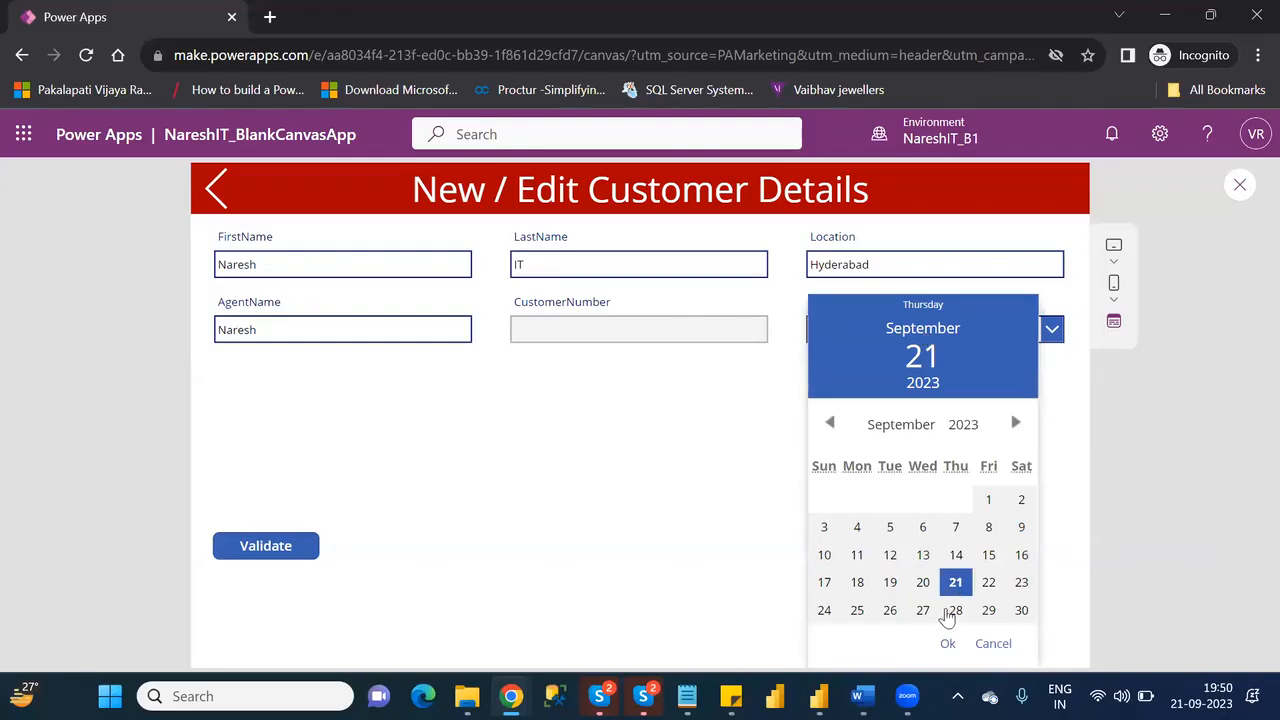
left_click(948, 645)
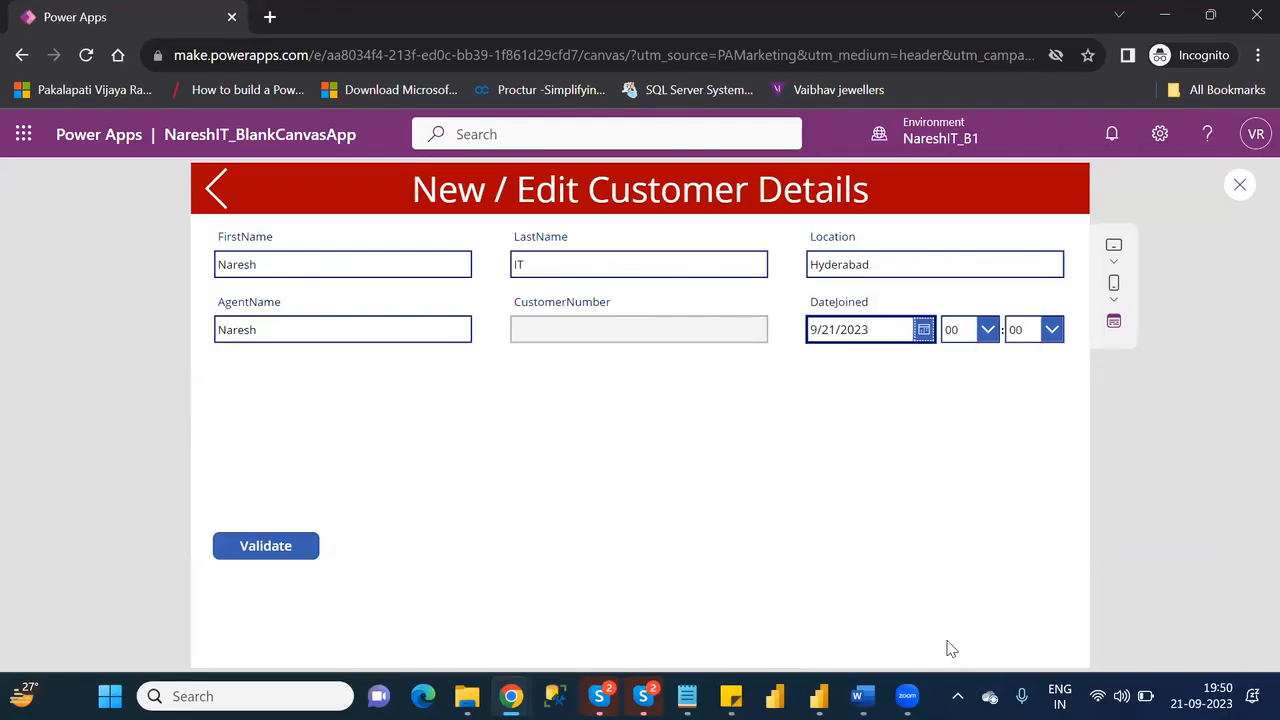
left_click(980, 338)
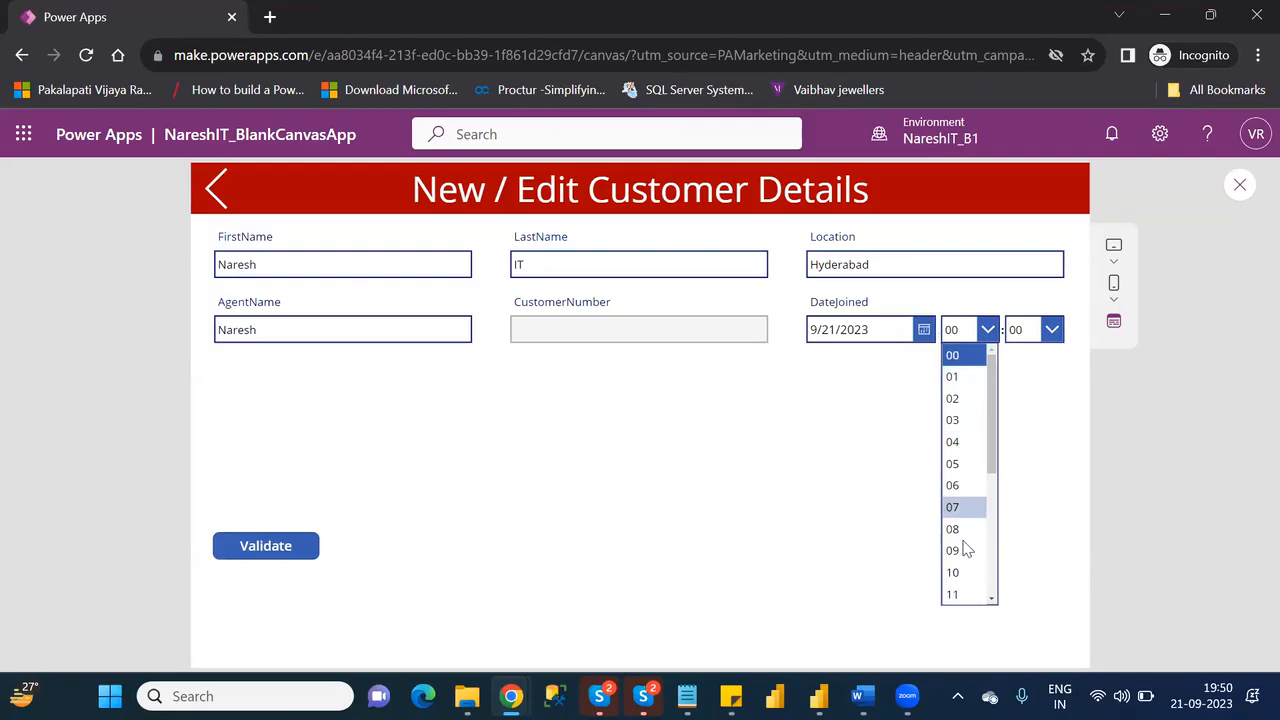
left_click_drag(997, 458, 1000, 580)
scroll(1000, 556, "up", 1)
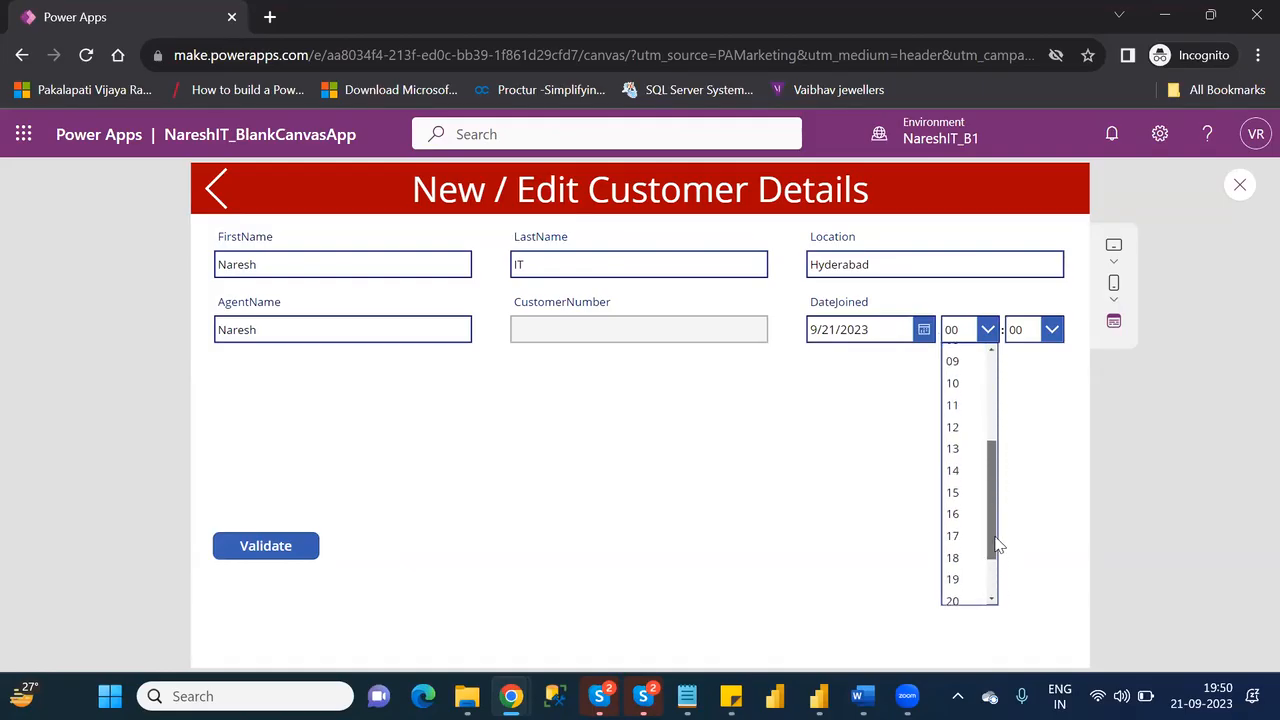
left_click(957, 558)
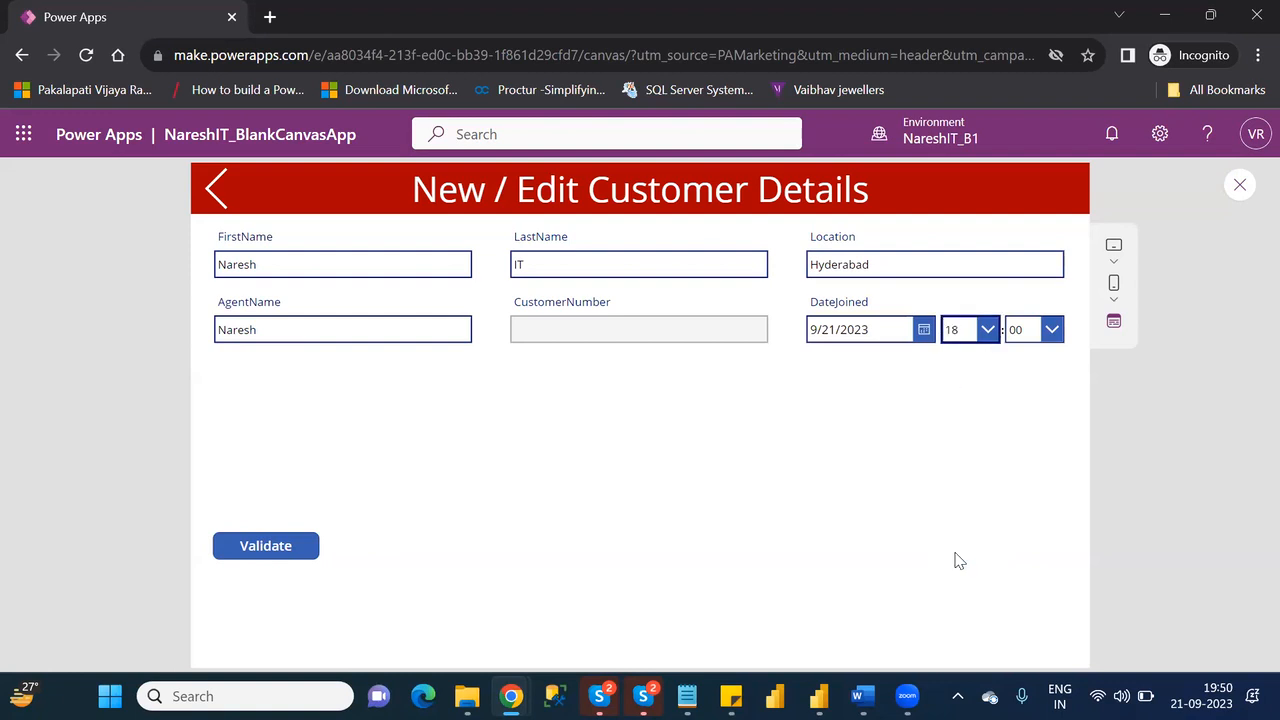
left_click(1022, 340)
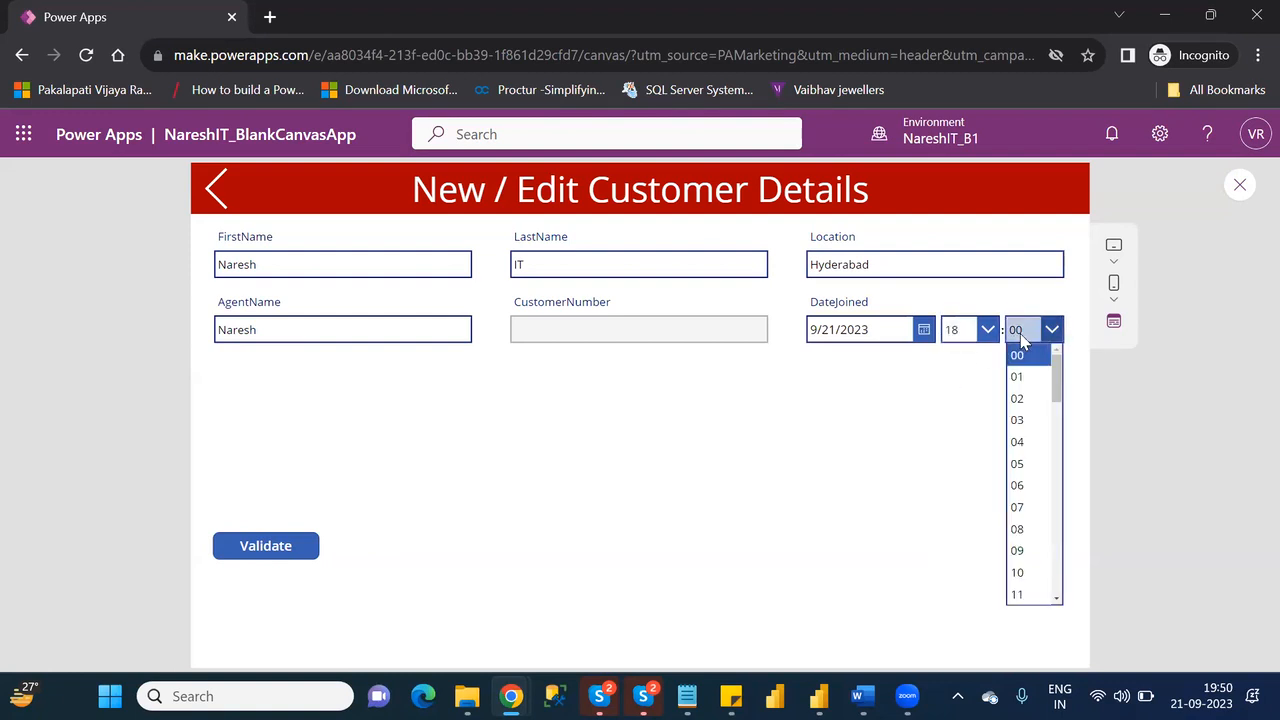
left_click_drag(1057, 392, 1075, 503)
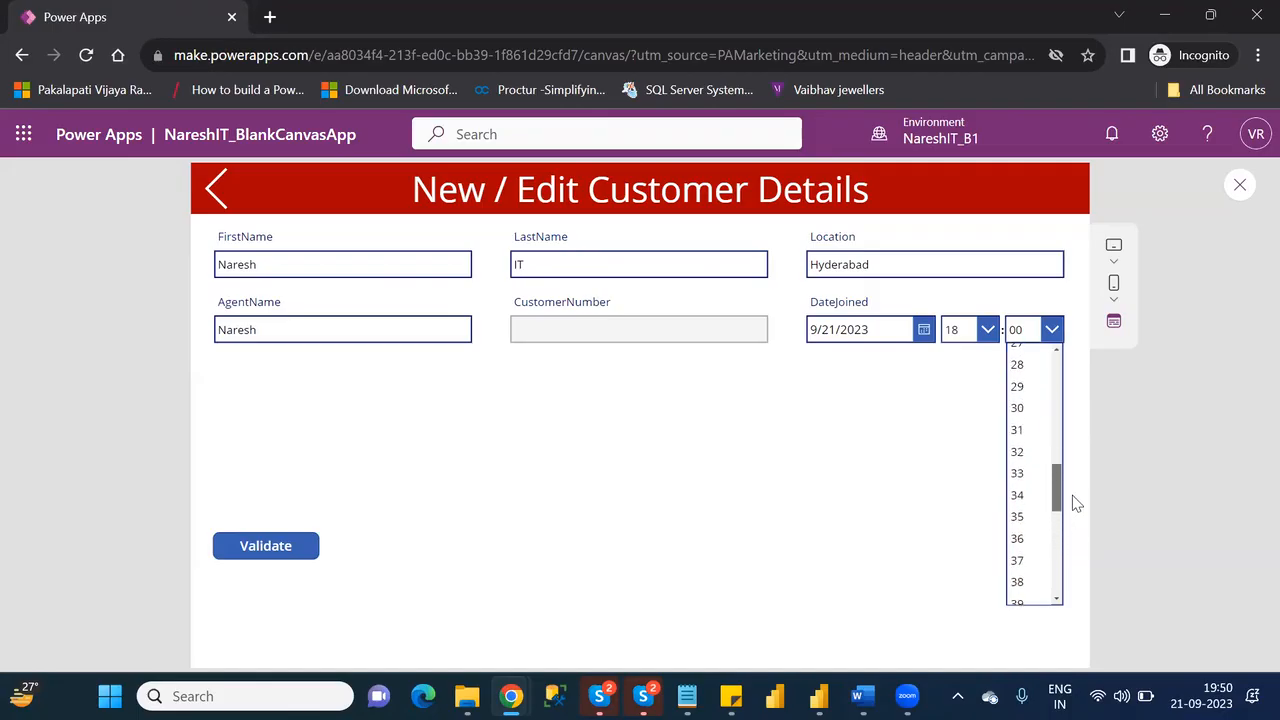
left_click(1020, 408)
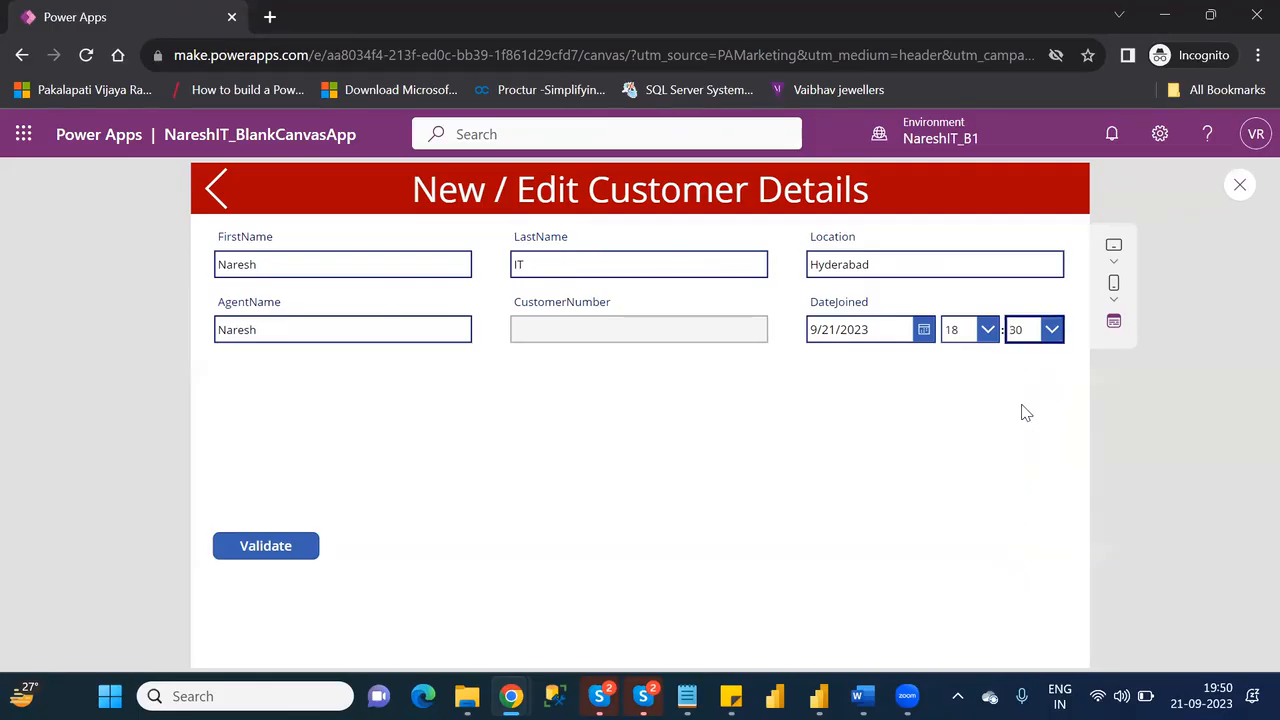
Step: Submit the new customer with Validate, dismiss the notification and return to the customer list on ParentScreen
left_click(240, 556)
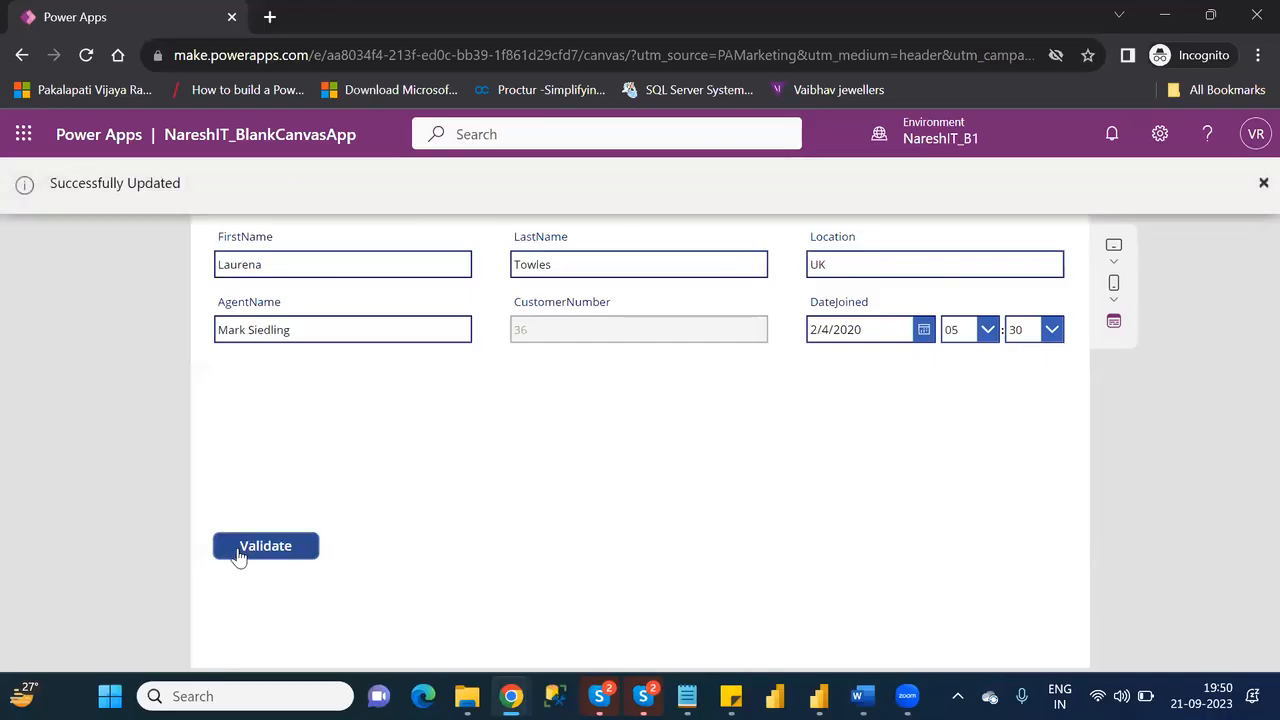
left_click(1258, 183)
mouse_move(467, 696)
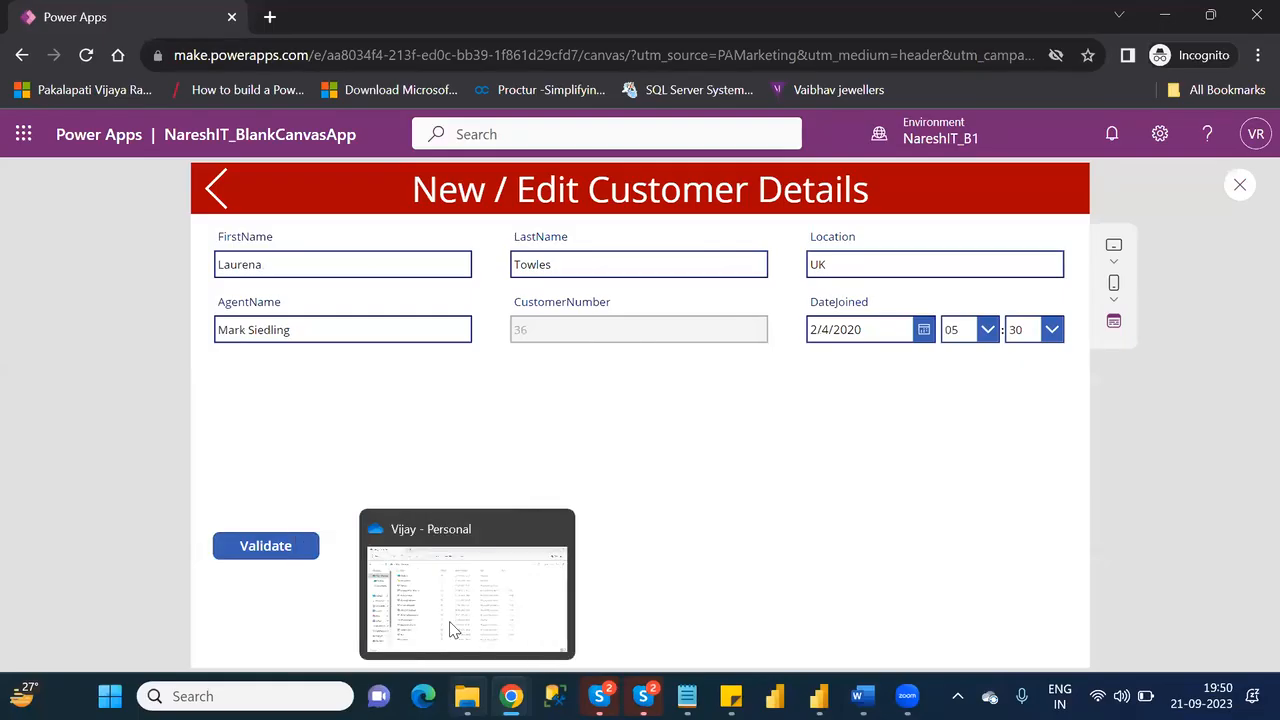
left_click(216, 189)
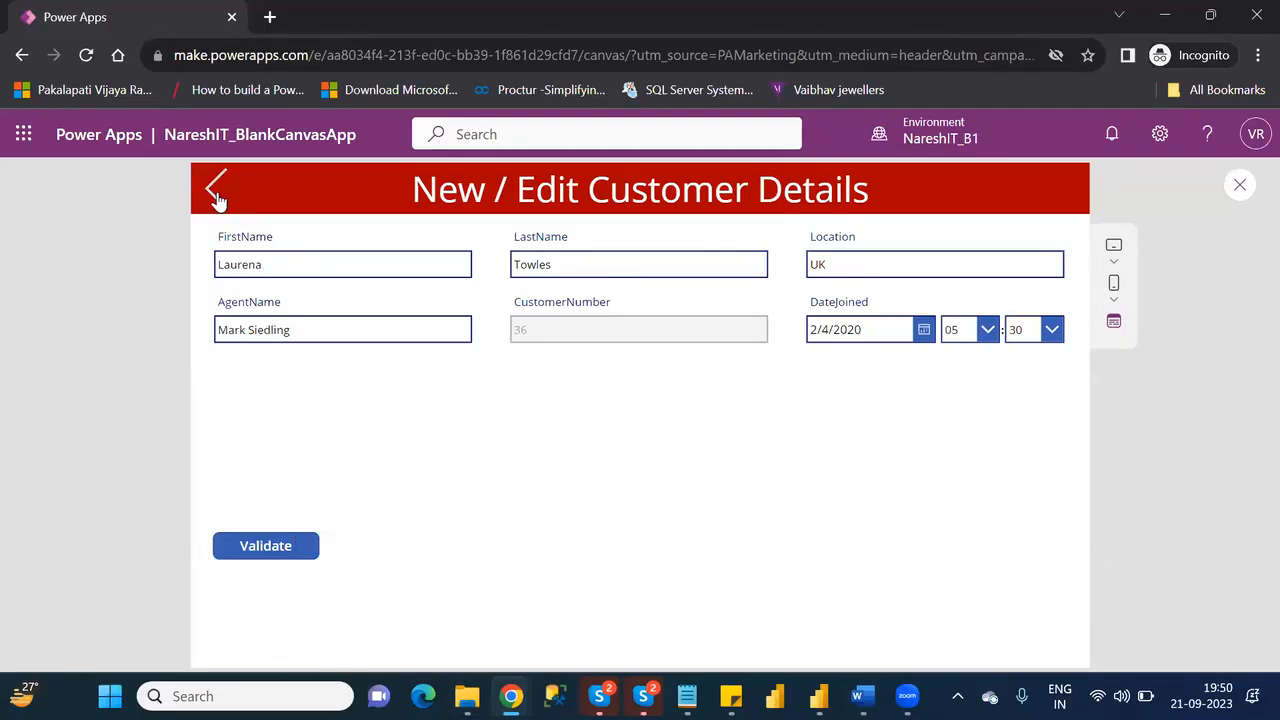
left_click(217, 192)
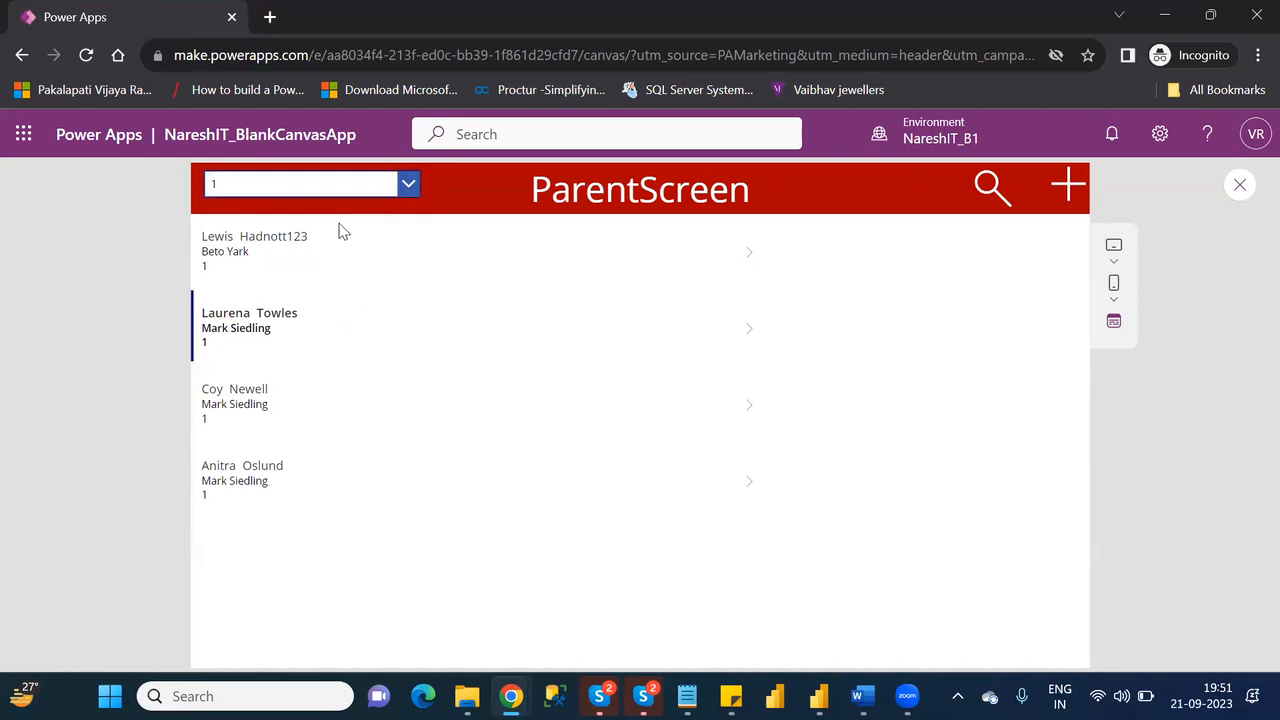
Step: Set the customer list filter to All and view the details of the newly added customer
left_click(741, 273)
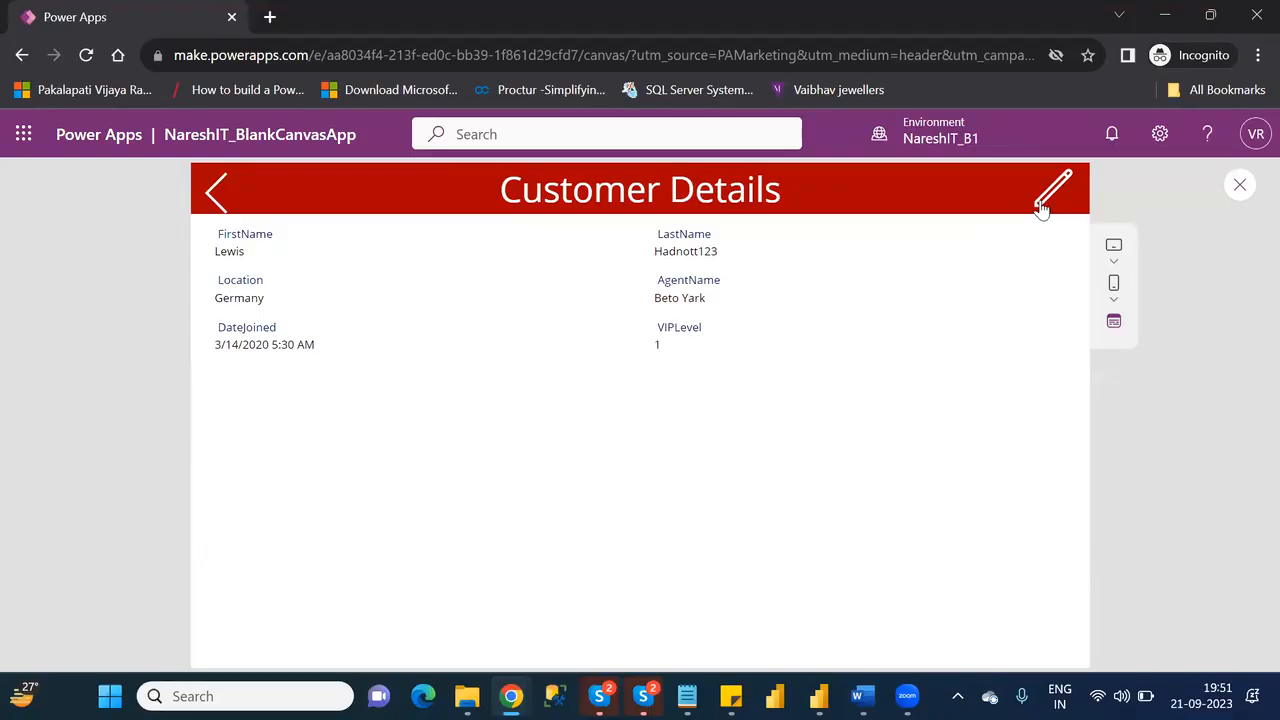
left_click(217, 191)
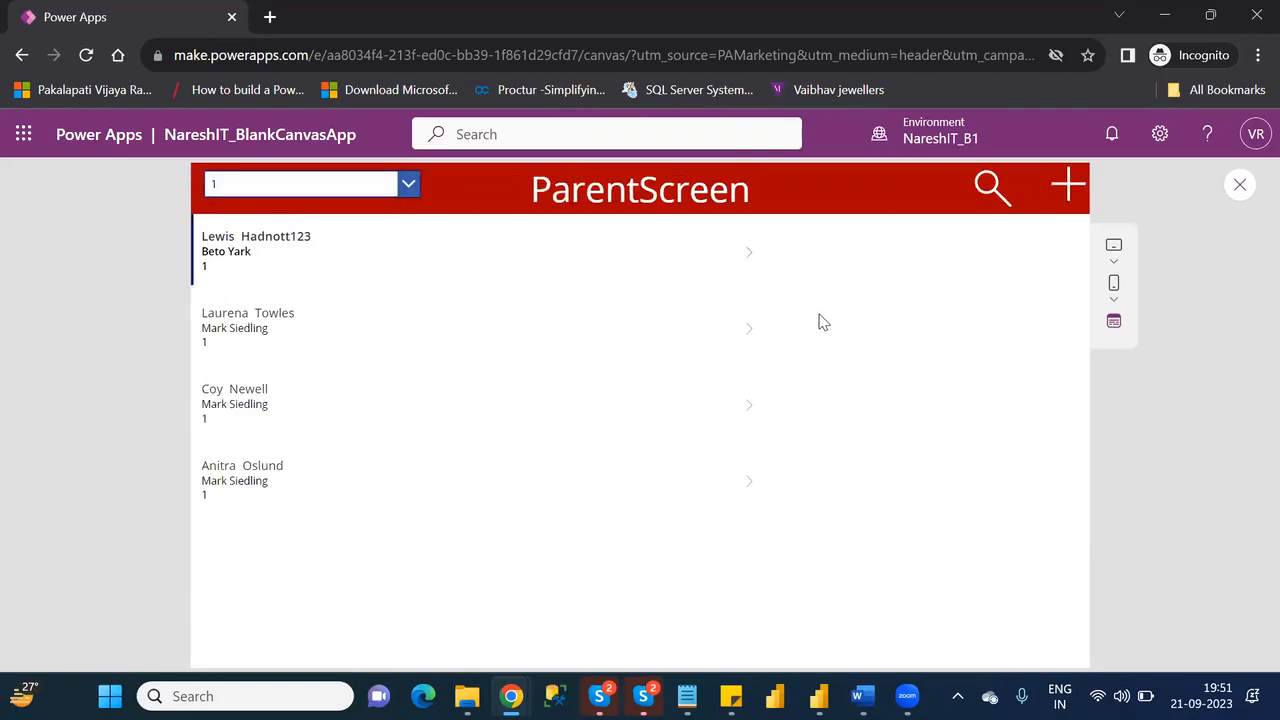
left_click(410, 188)
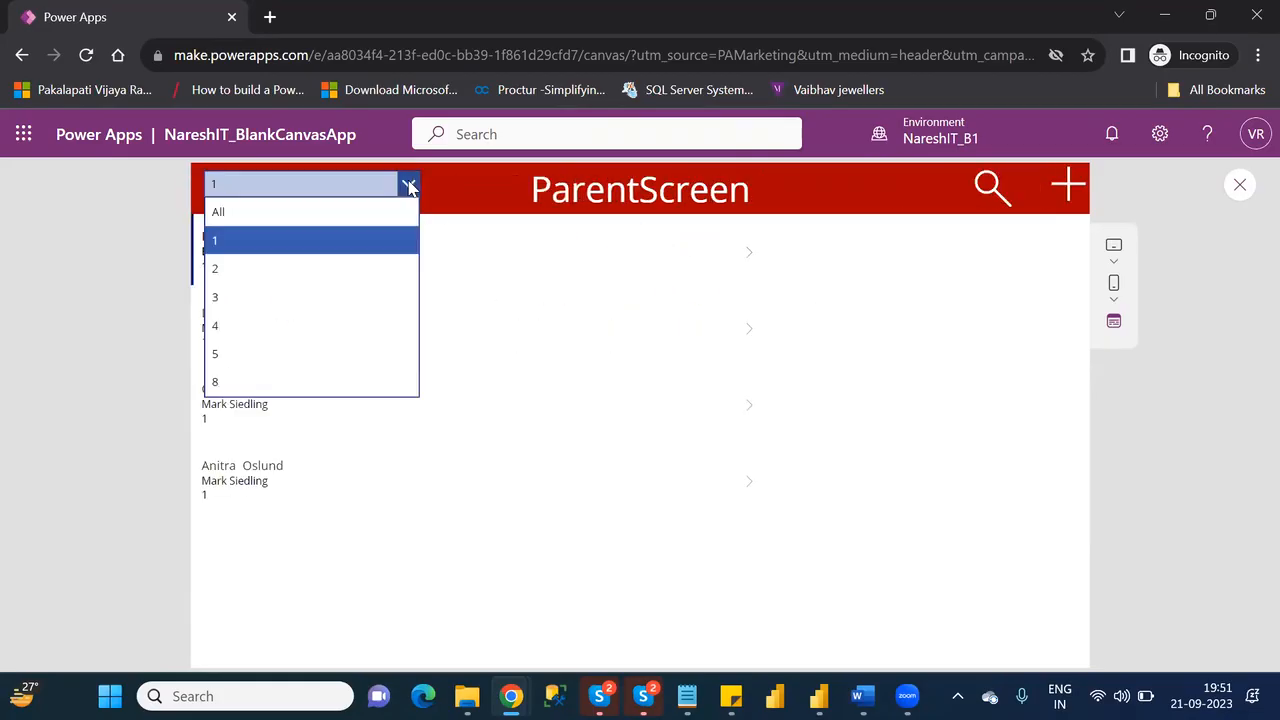
left_click(329, 210)
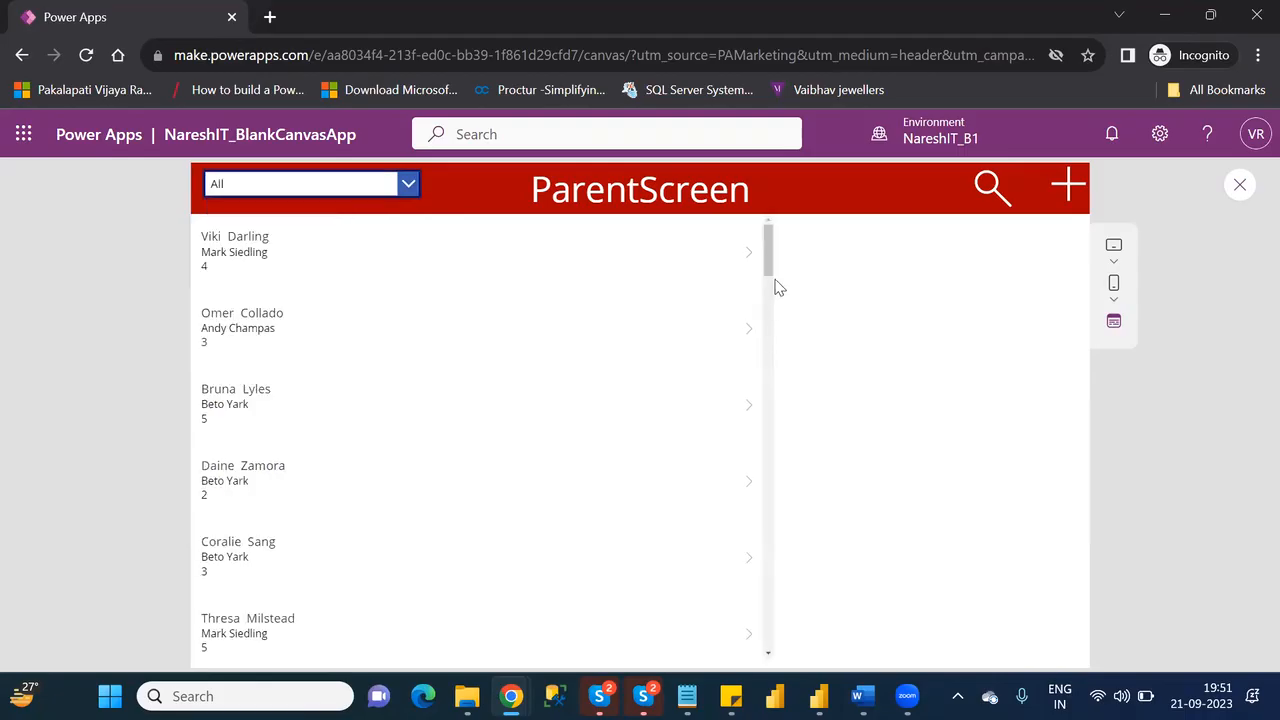
left_click_drag(772, 277, 773, 656)
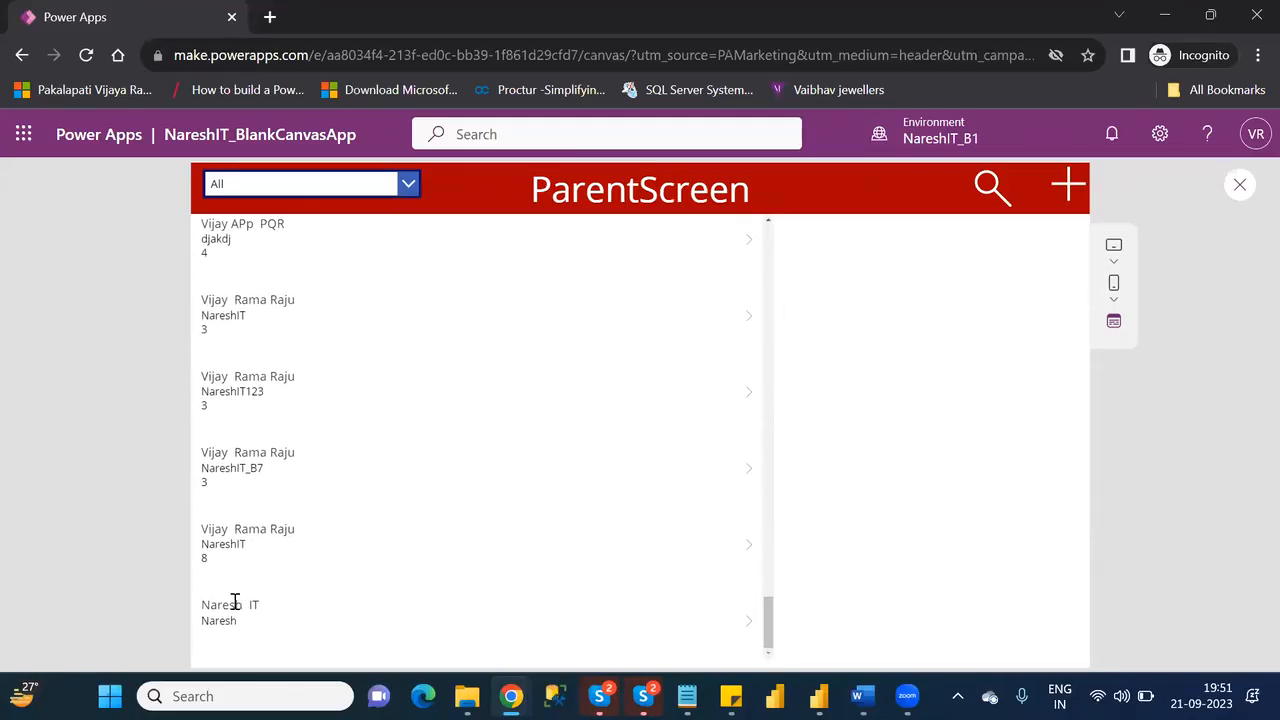
left_click(751, 630)
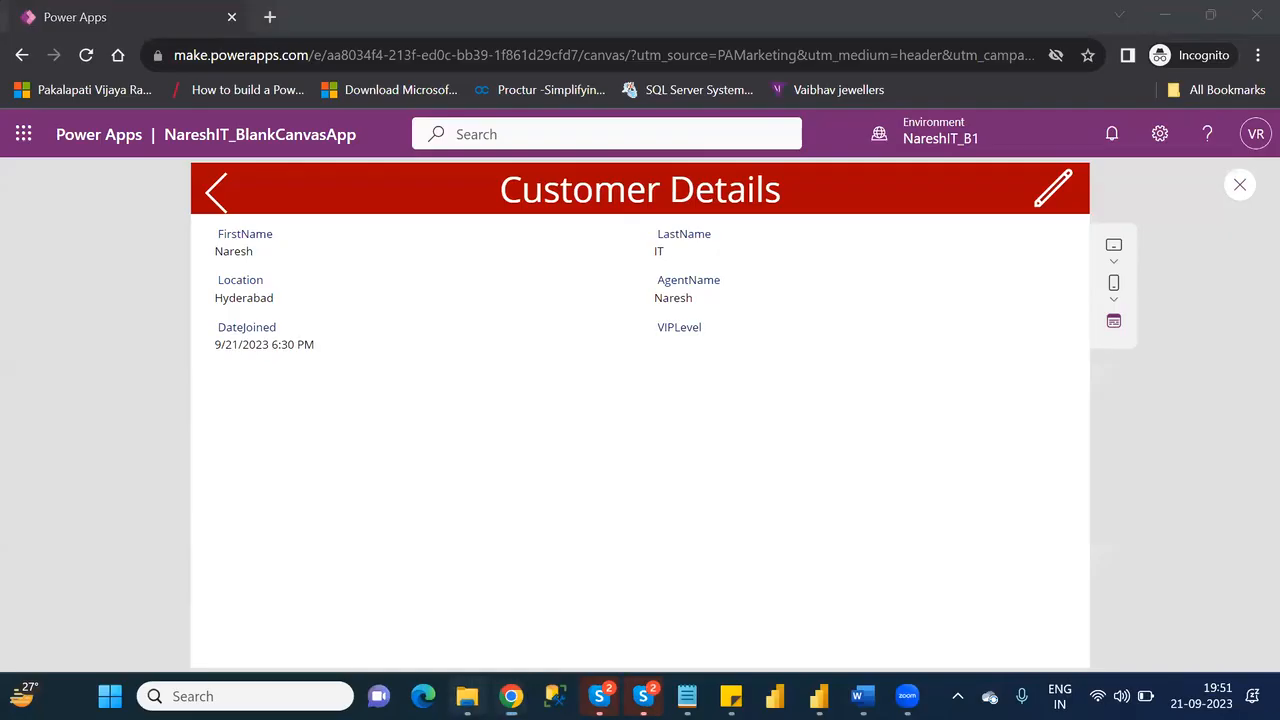
Step: Switch to the personal OneDrive folder in File Explorer, refresh it and open the Customers workbook
left_click(400, 620)
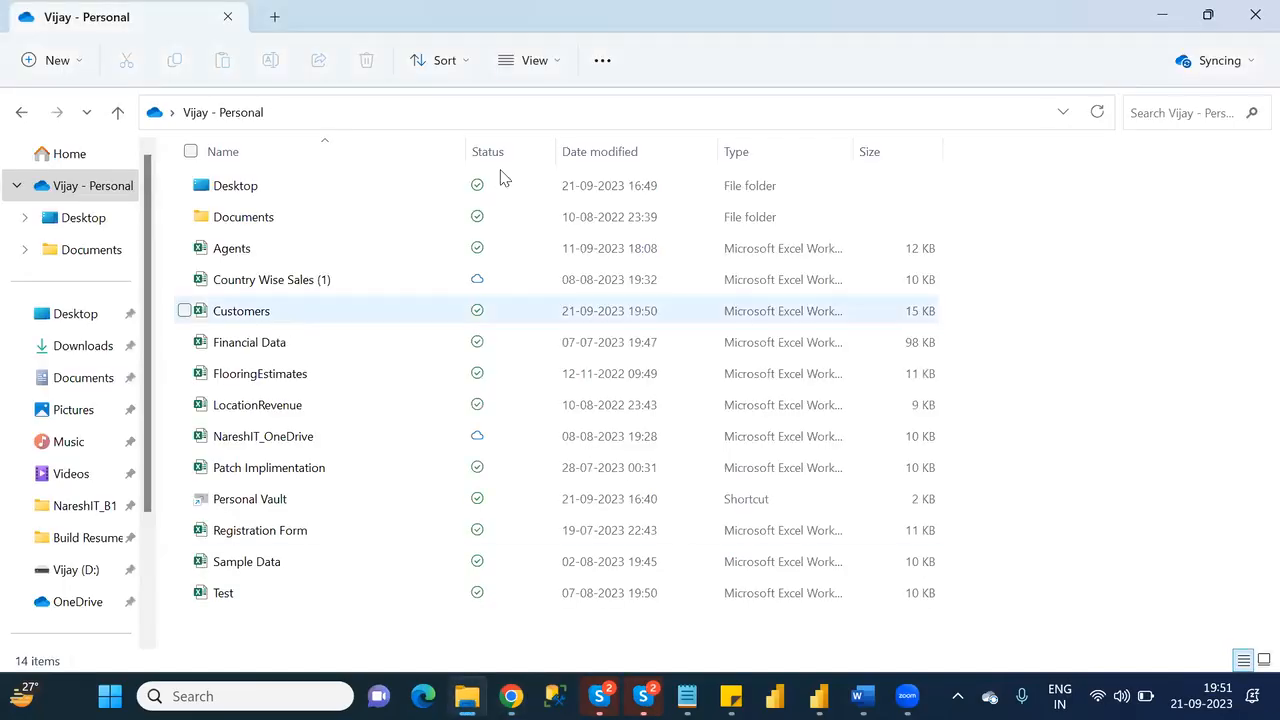
left_click(1098, 113)
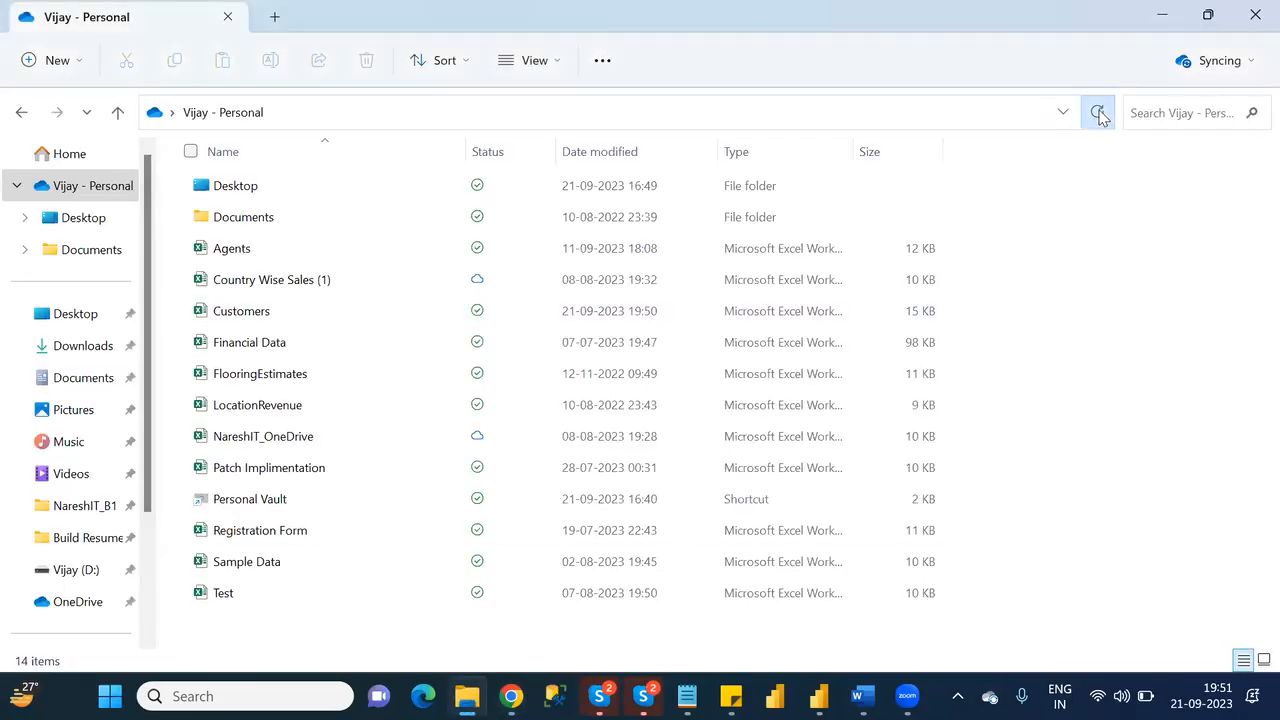
double_click(253, 316)
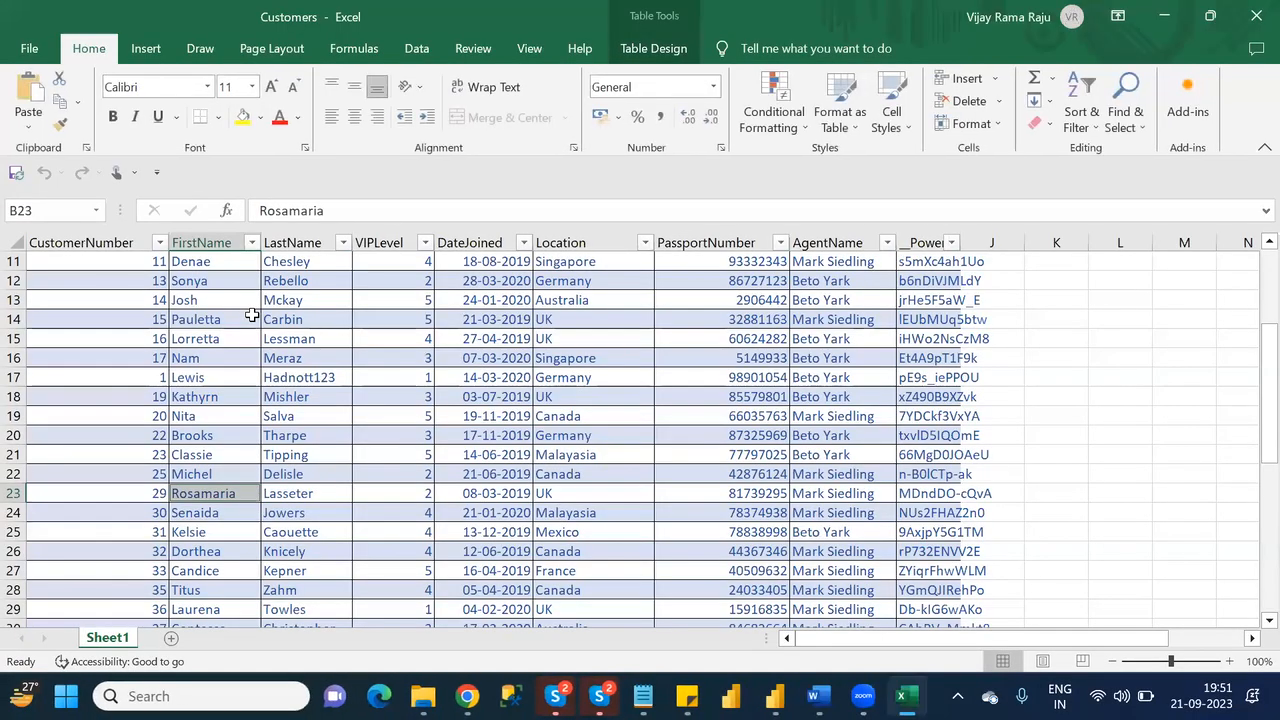
Step: Examine the new customer's name, Location, DateJoined and AgentName in row 49, and close the workbook
left_click_drag(1265, 345, 1252, 570)
left_click(198, 614)
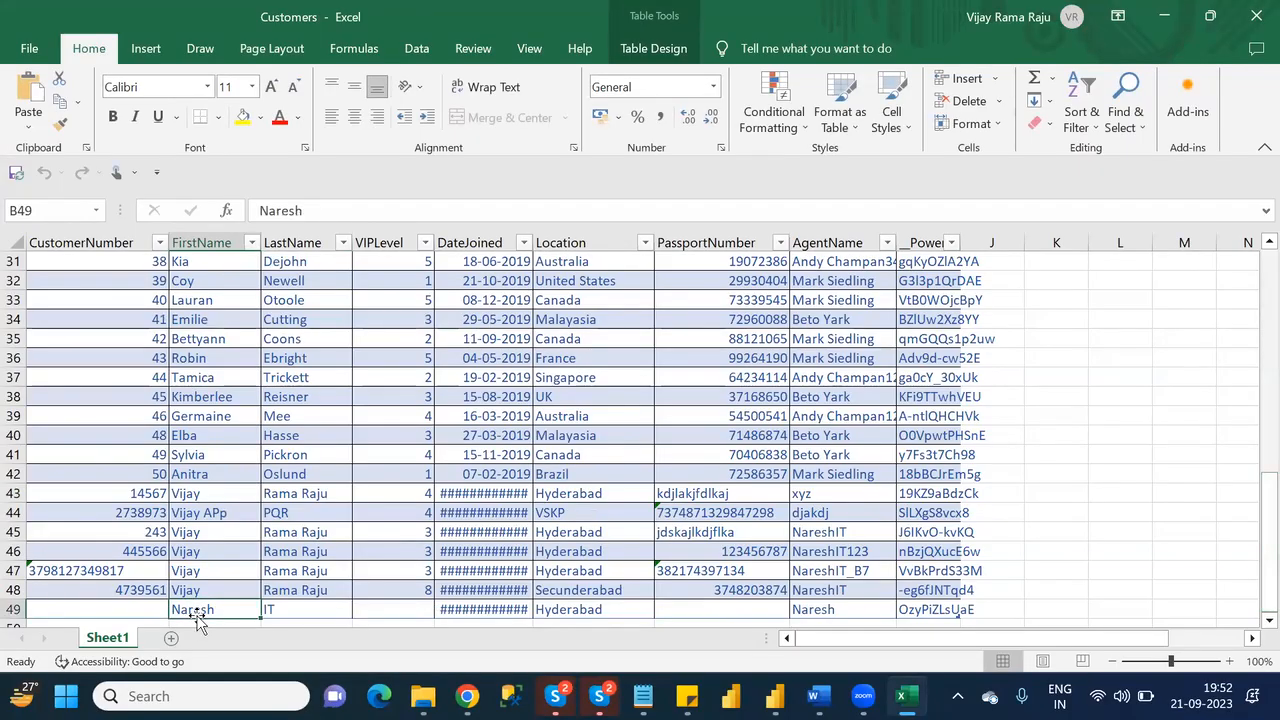
left_click(281, 613)
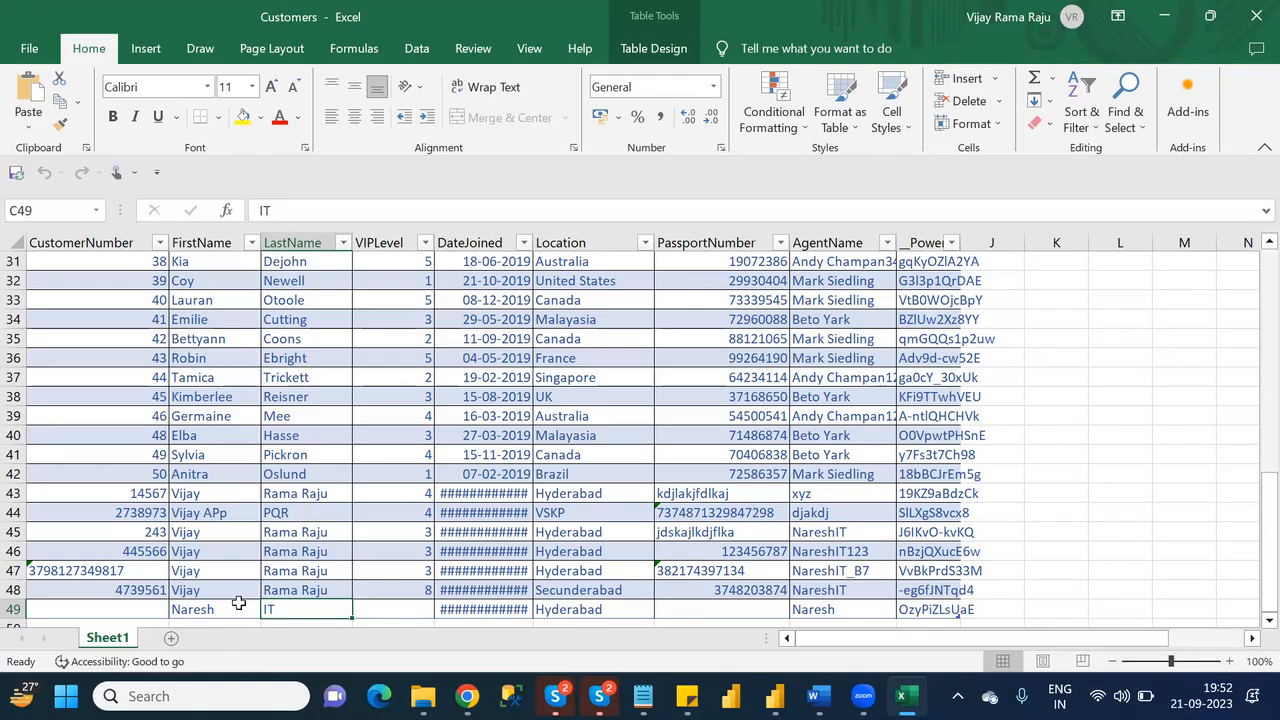
left_click(570, 608)
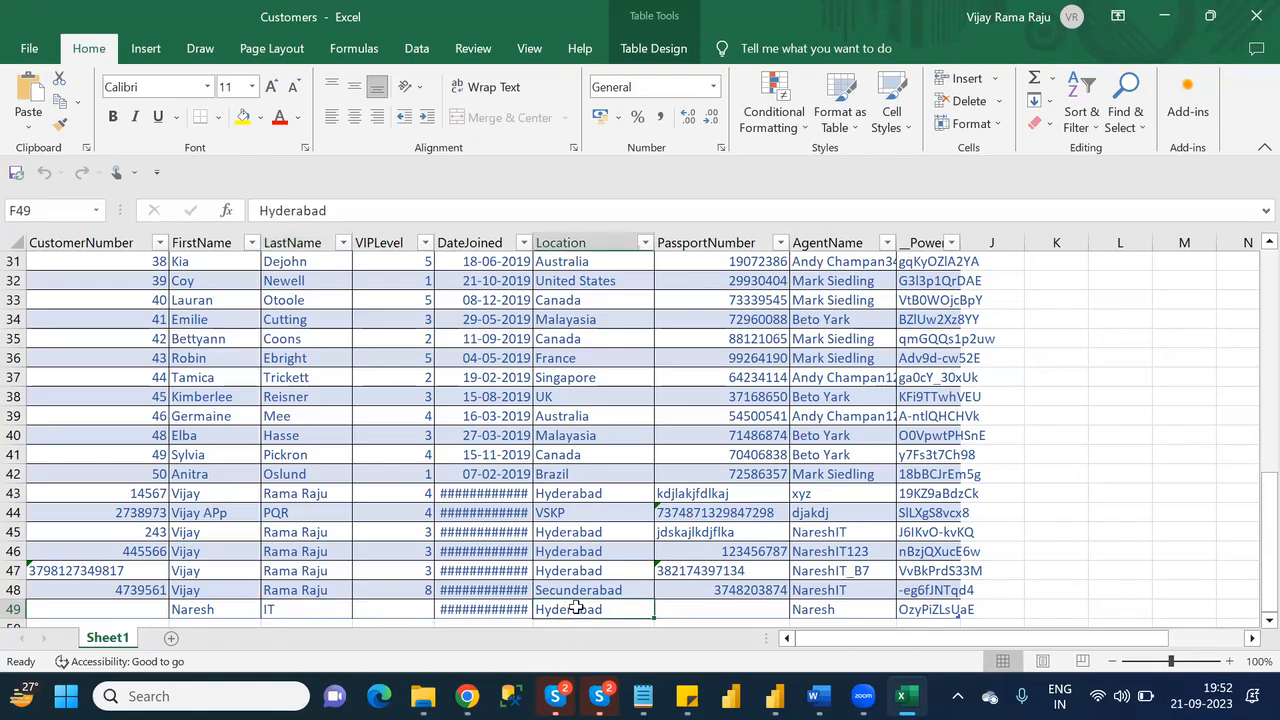
left_click(500, 607)
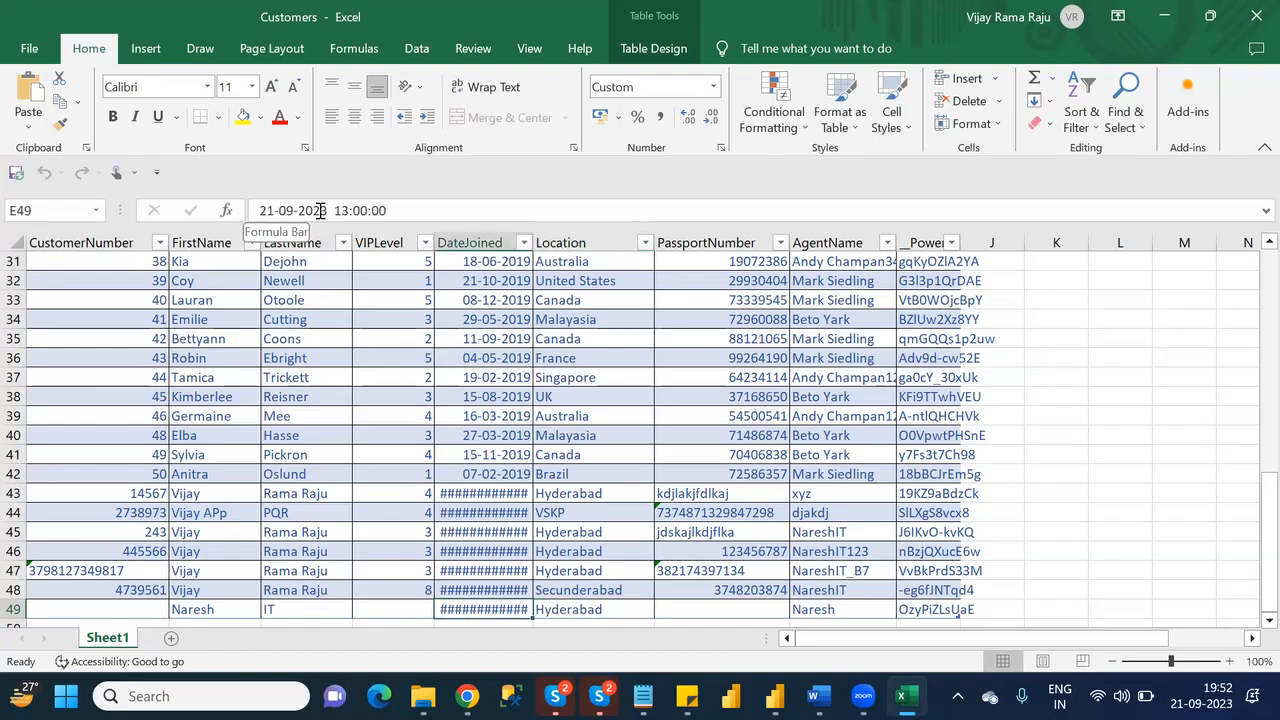
left_click(834, 612)
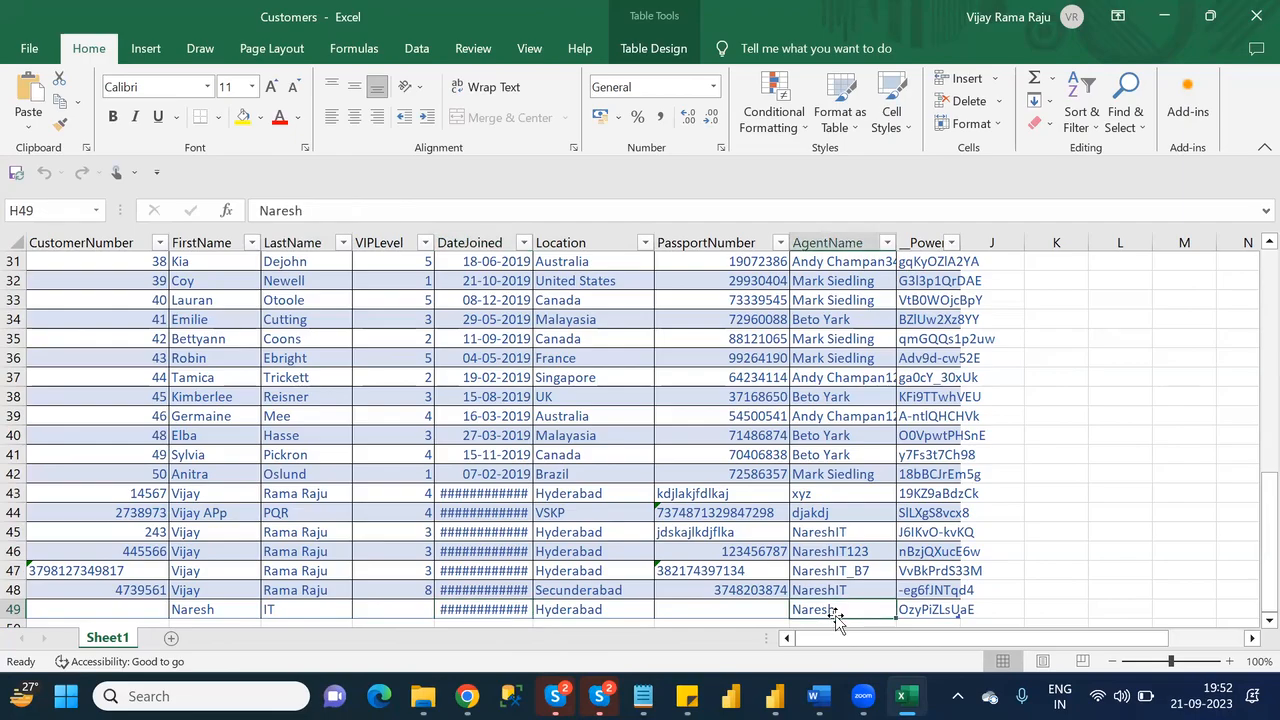
left_click(1252, 24)
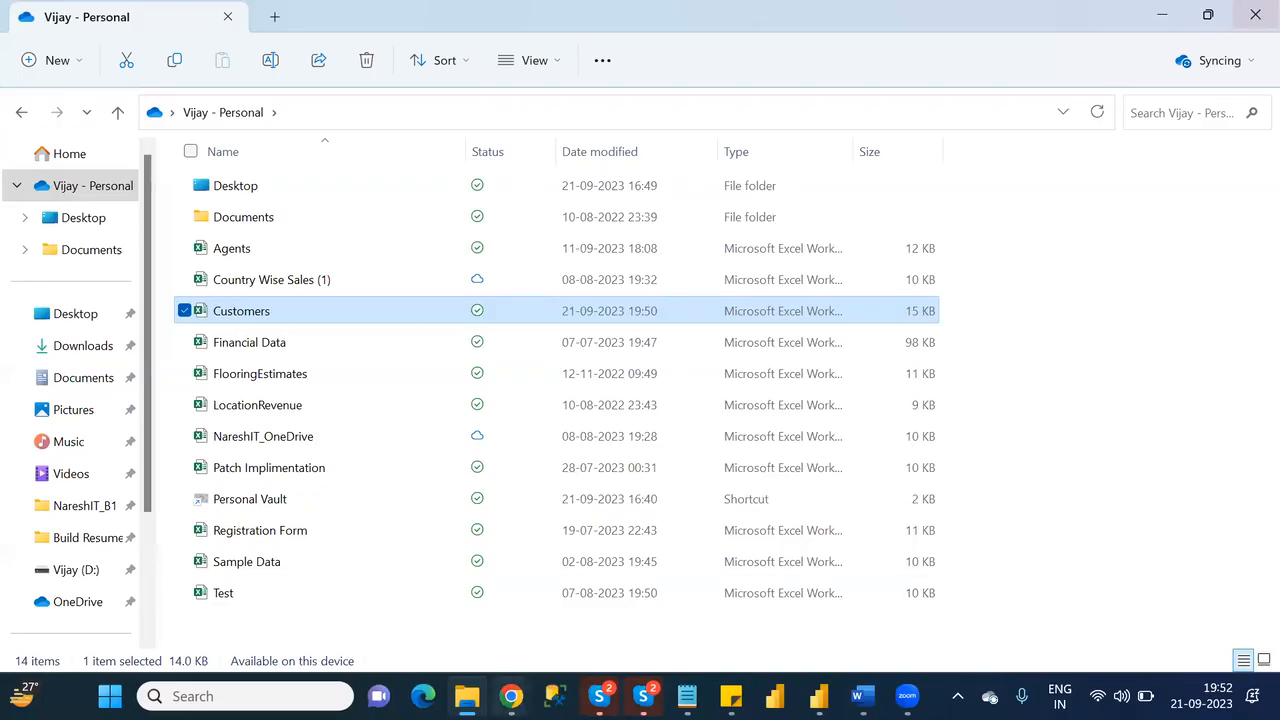
Step: Switch back to the Power Apps preview, check the blank form behind the Add icon and return to the customer list
left_click(511, 696)
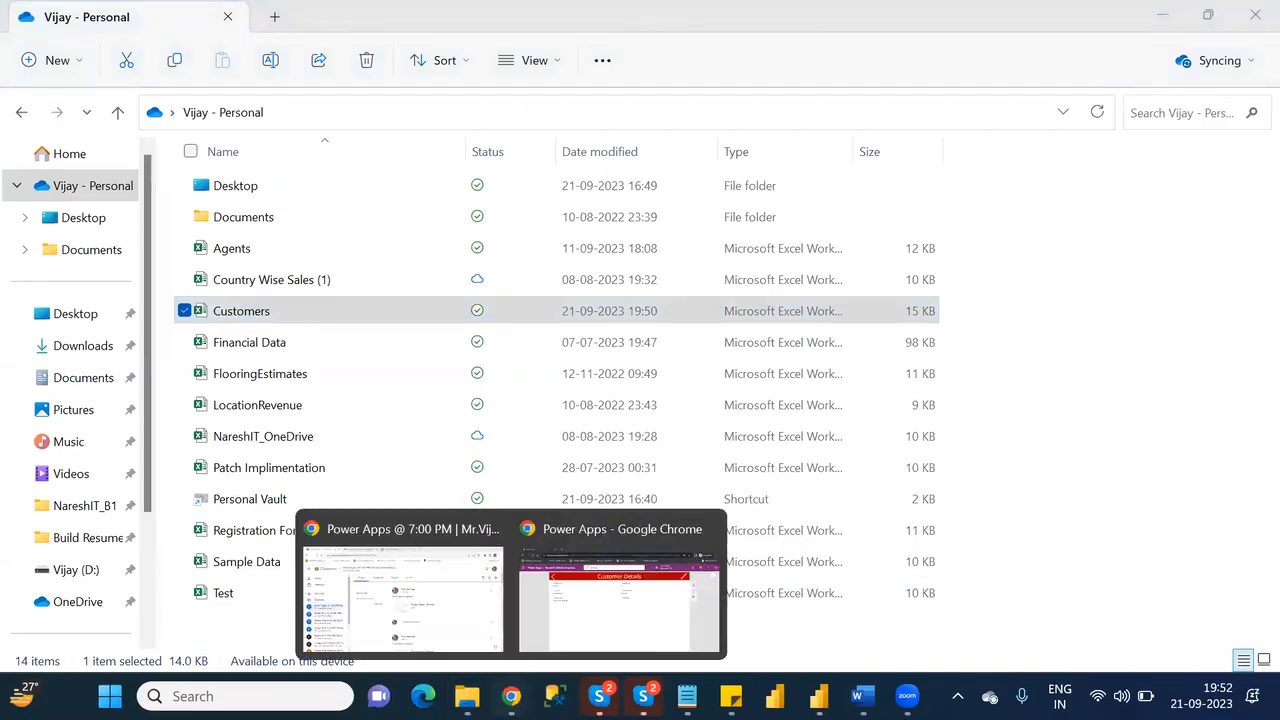
left_click(589, 606)
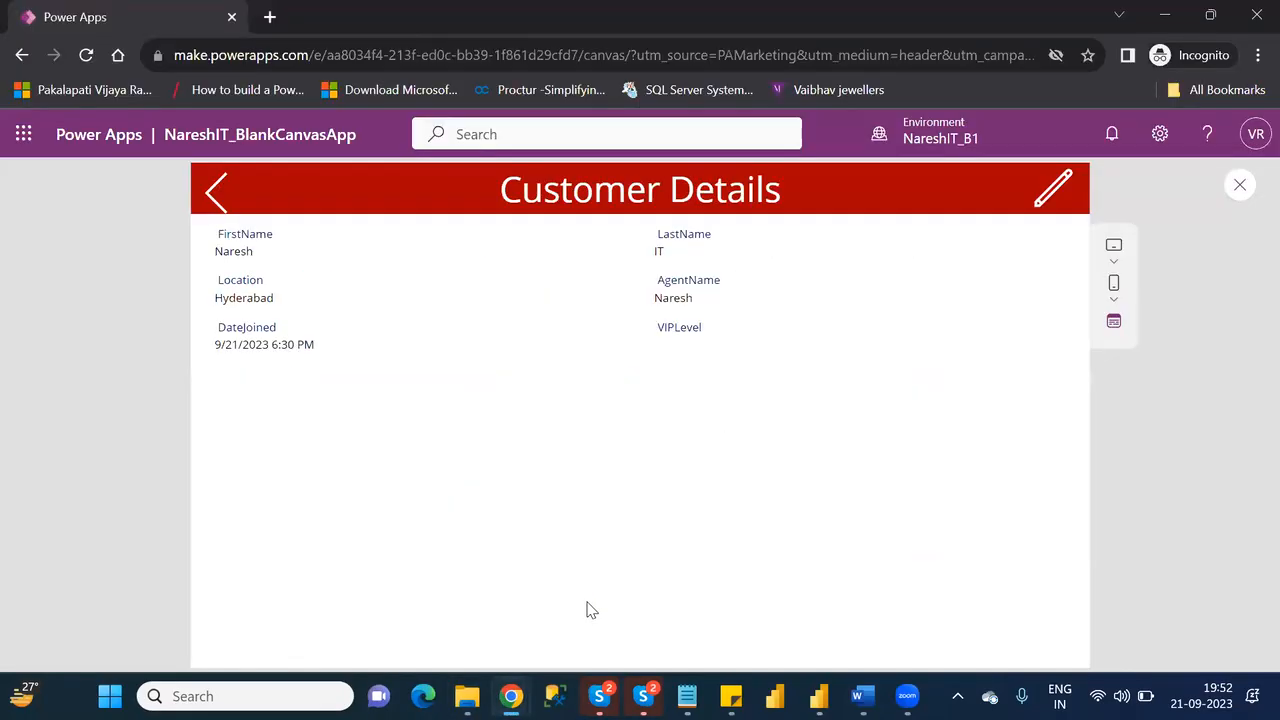
left_click(235, 200)
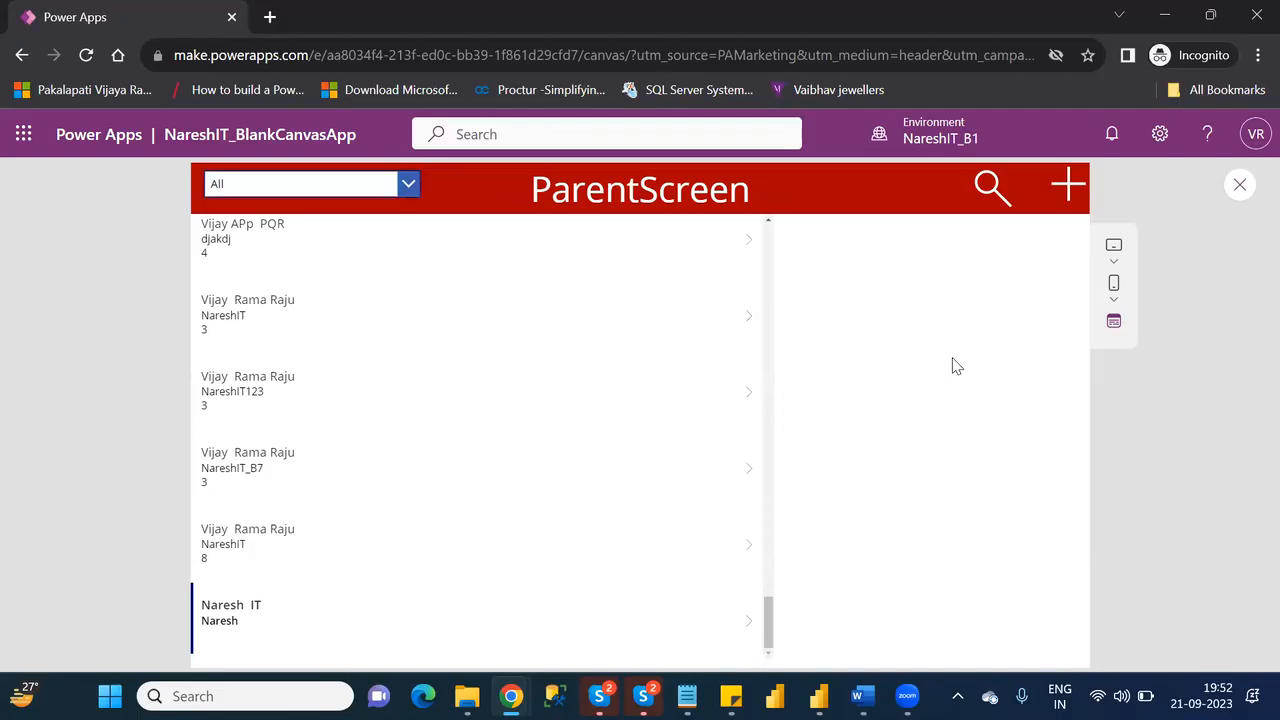
left_click(1068, 183)
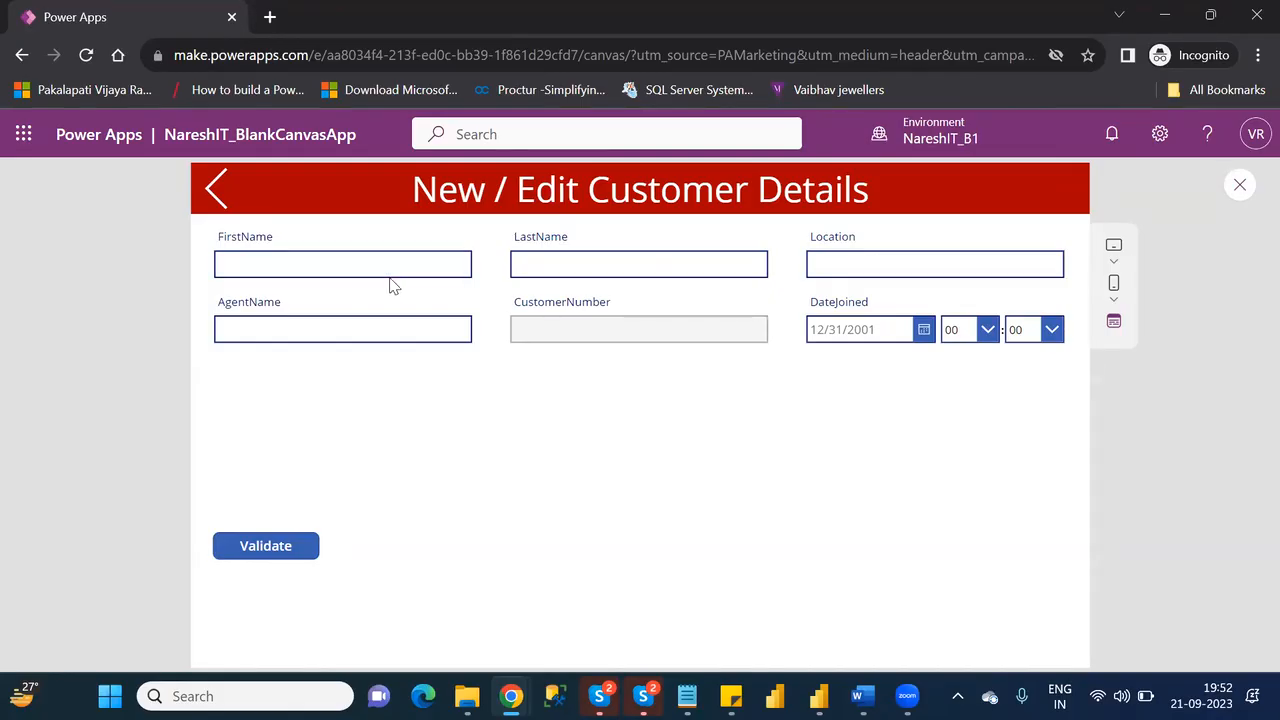
left_click(214, 195)
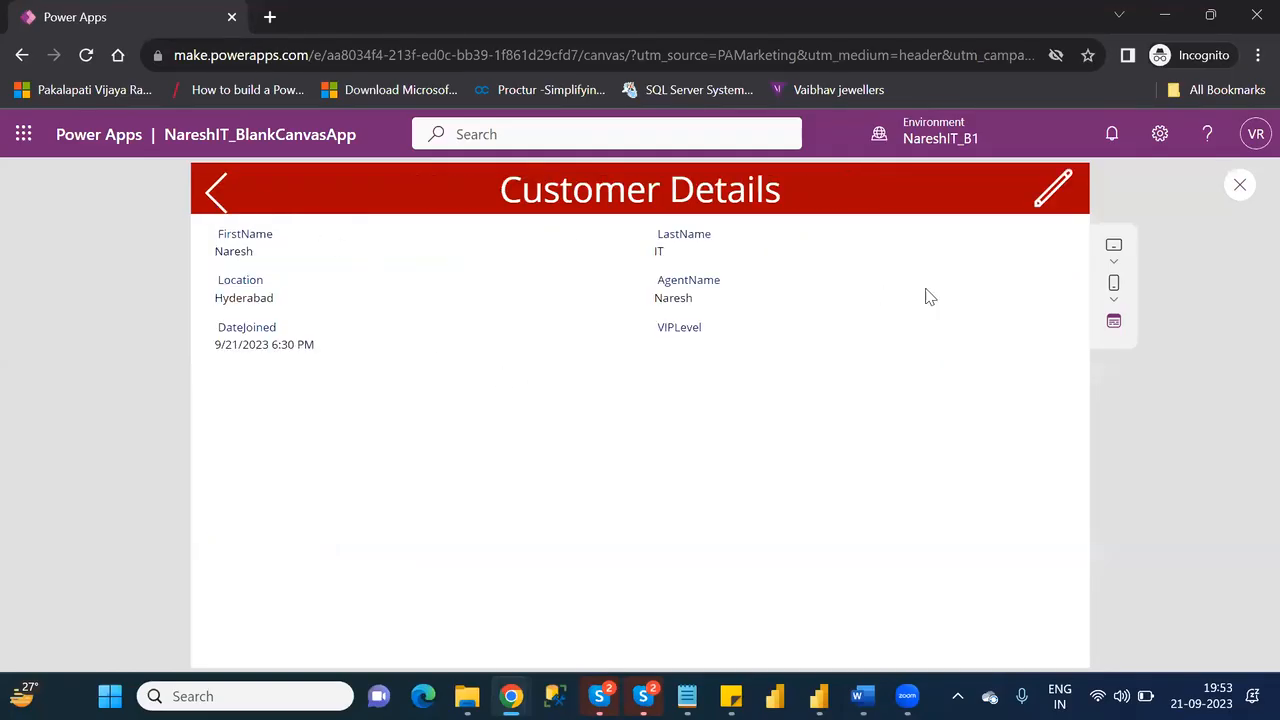
left_click(207, 200)
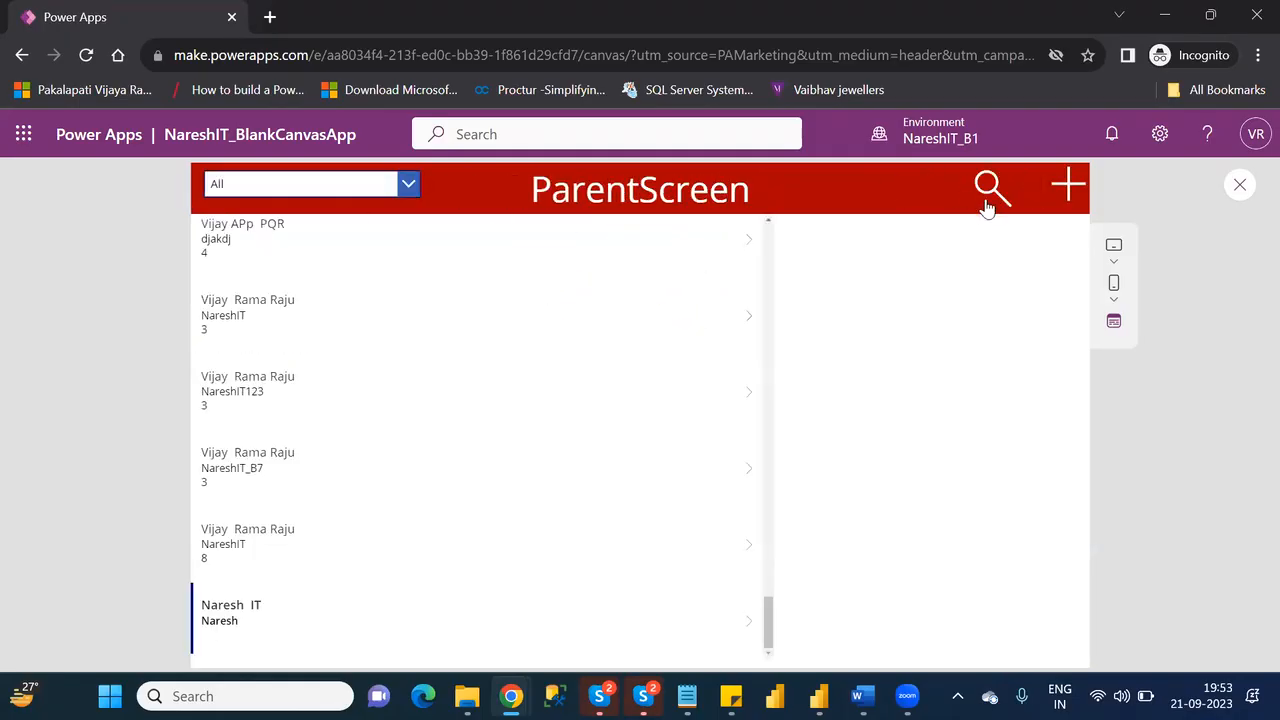
Step: View the Secunderabad customer's details, test the Edit icon on that record and exit the preview
left_click(748, 547)
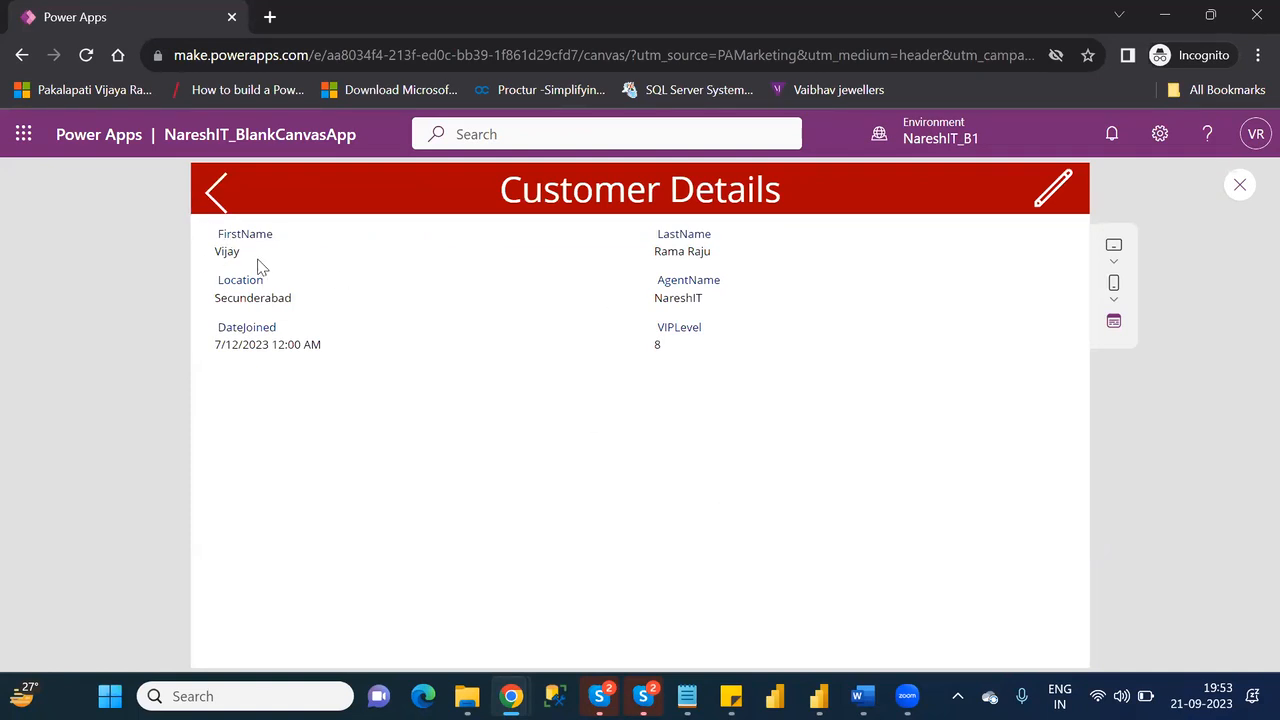
left_click(1045, 196)
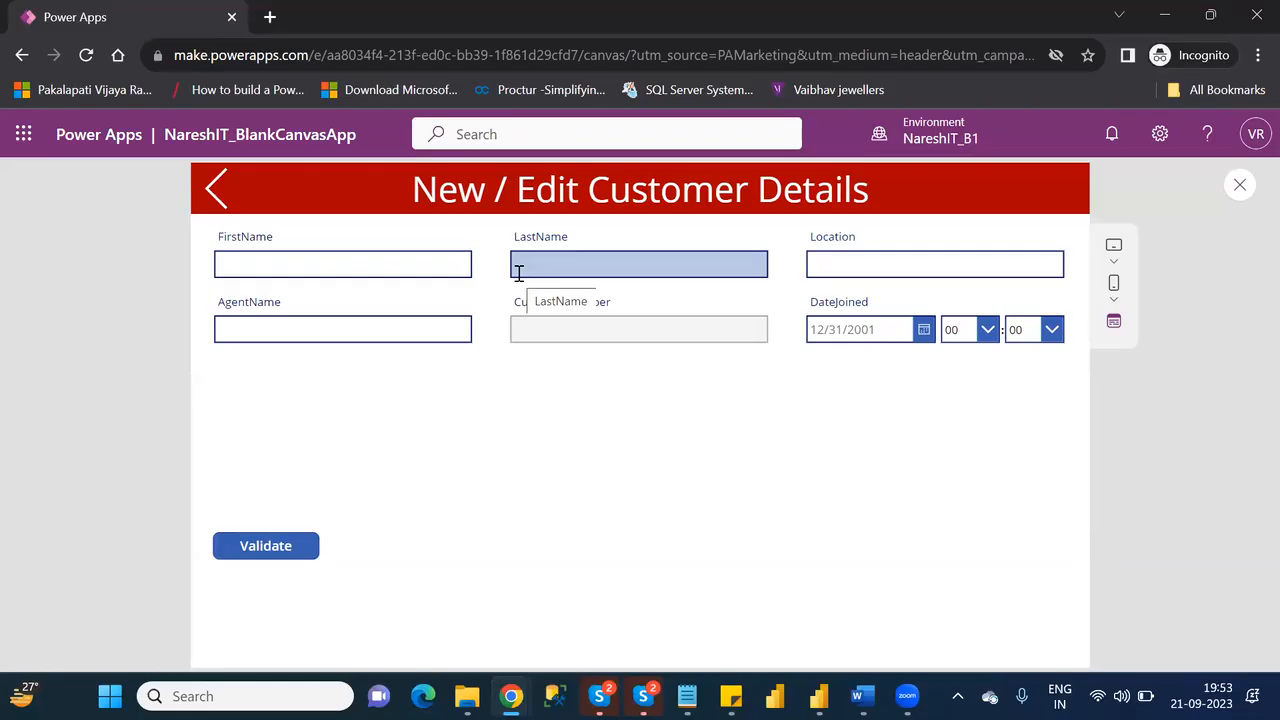
left_click(213, 199)
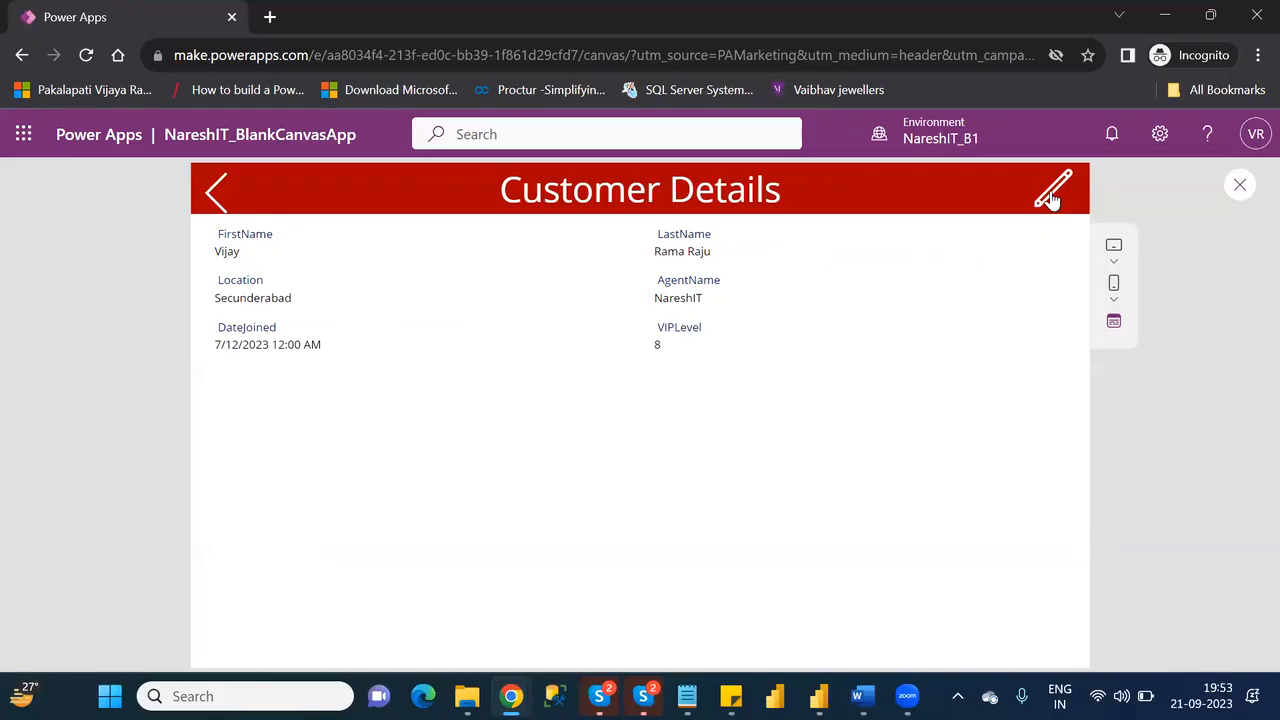
left_click(1239, 185)
left_click(825, 492)
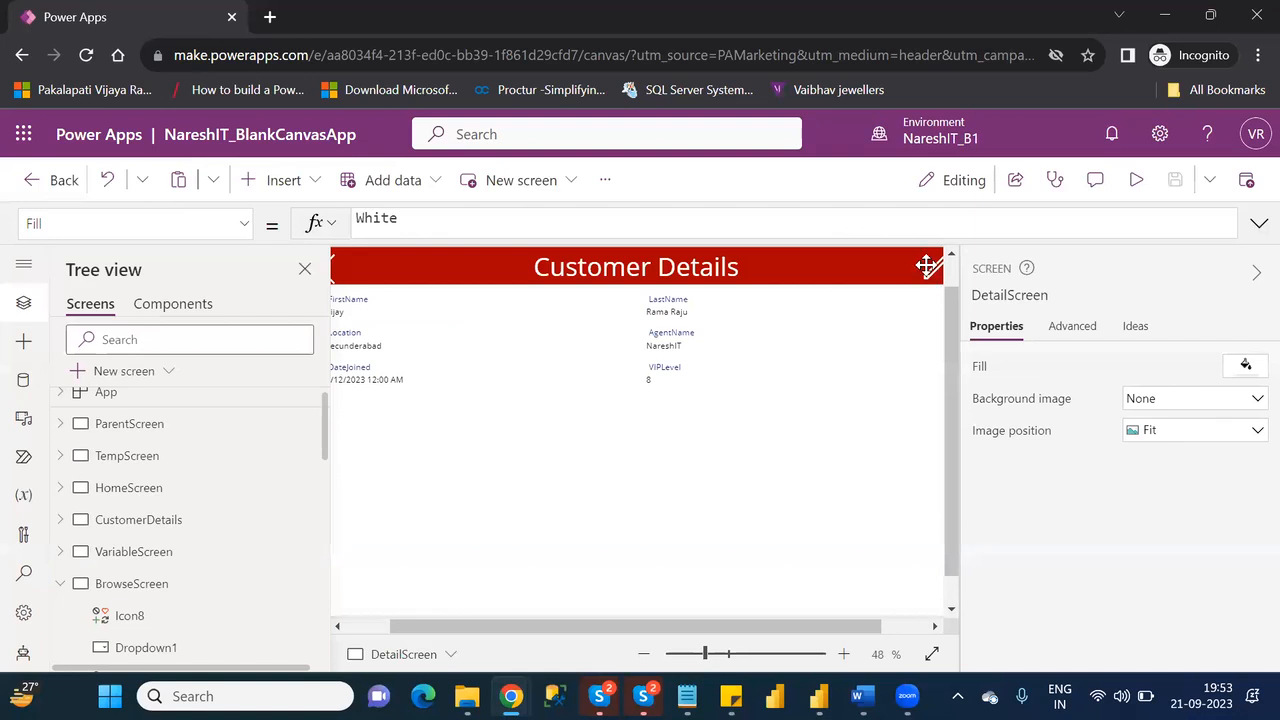
Step: Check the OnSelect formula of DetailScreen's Edit icon and test the icon again in preview
left_click(927, 265)
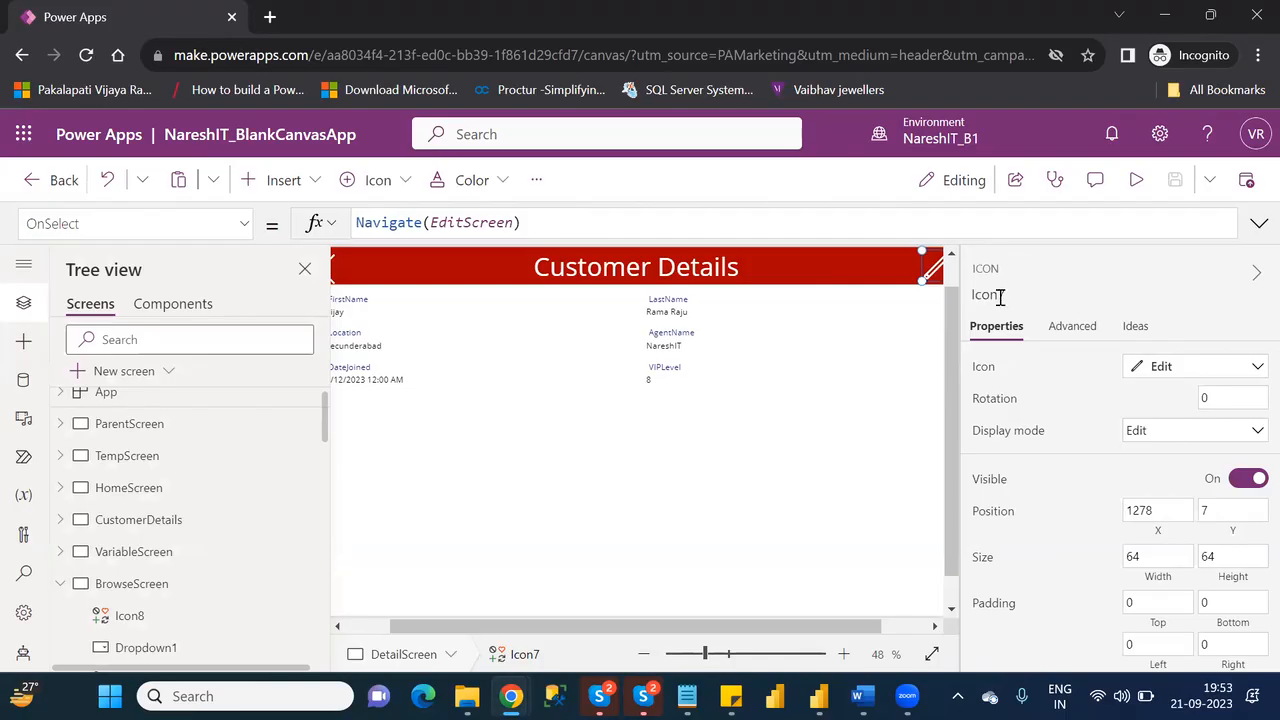
left_click(1136, 180)
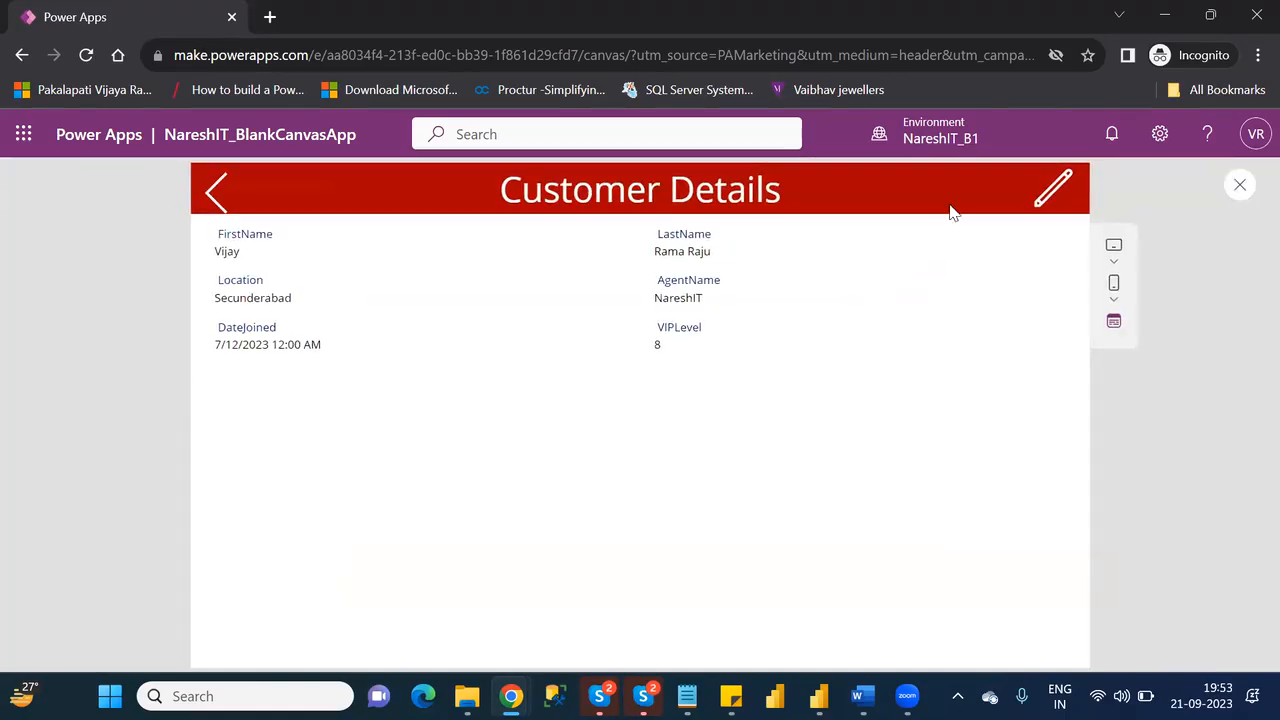
left_click(1058, 195)
left_click(1239, 189)
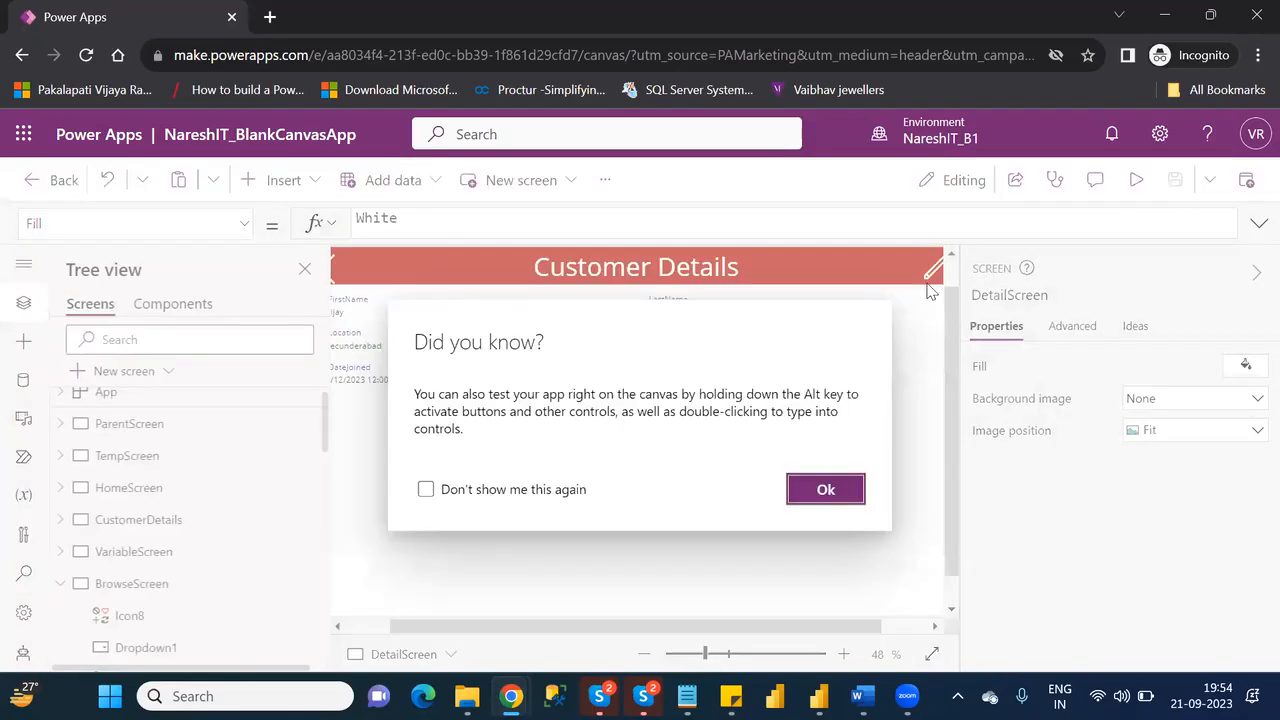
left_click(838, 491)
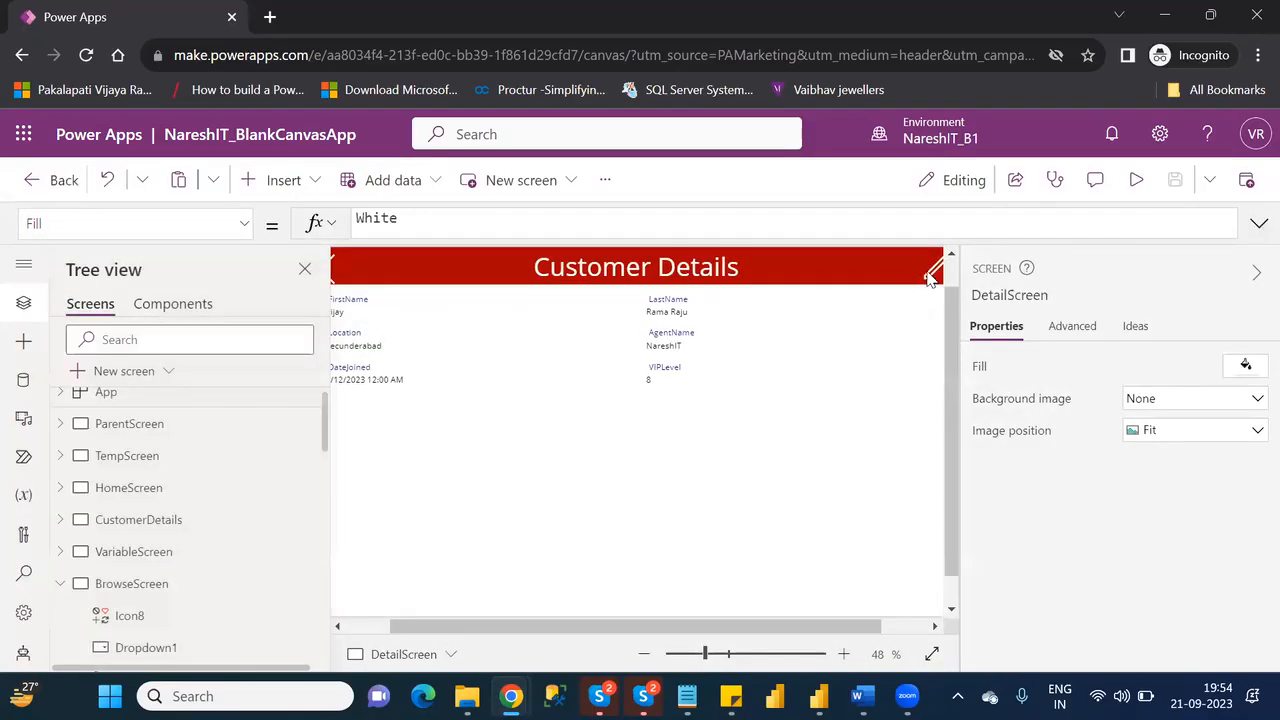
Step: Append ;EditForm(Form1) after Navigate(EditScreen) in the OnSelect formula of DetailScreen's Edit icon
left_click(926, 271)
left_click(650, 230)
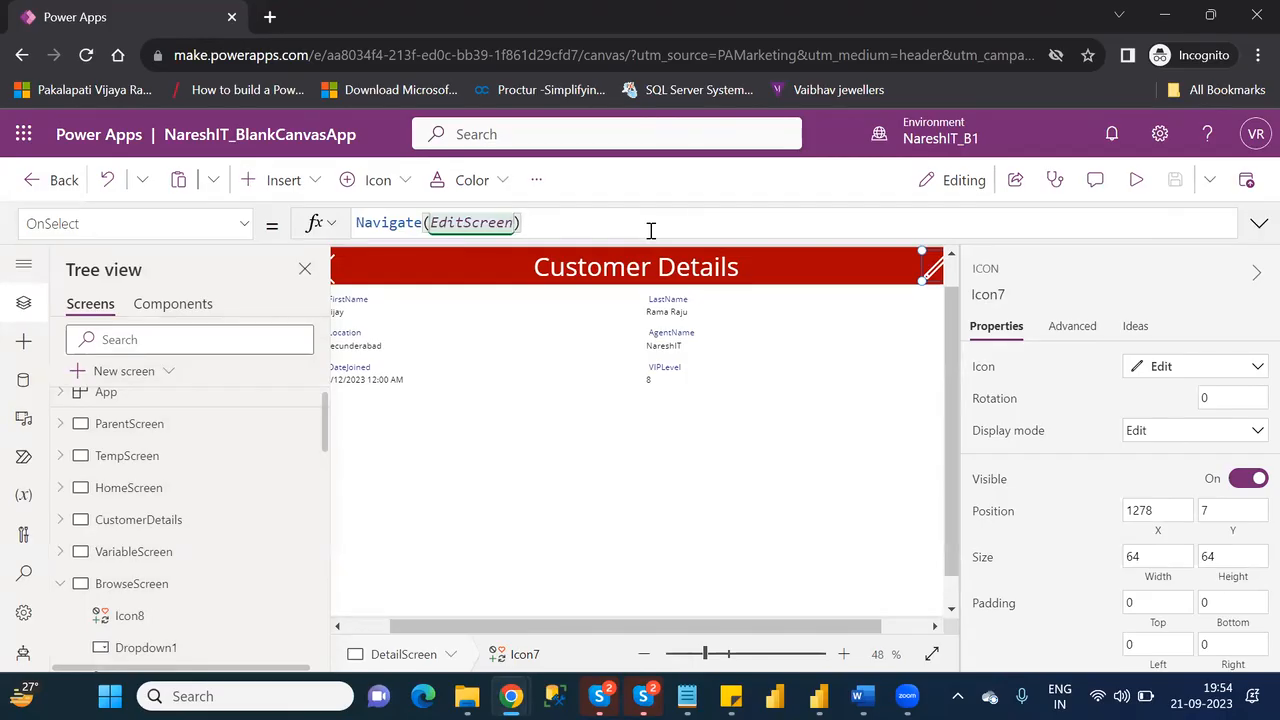
type(";Edit")
key("Down")
key("Return")
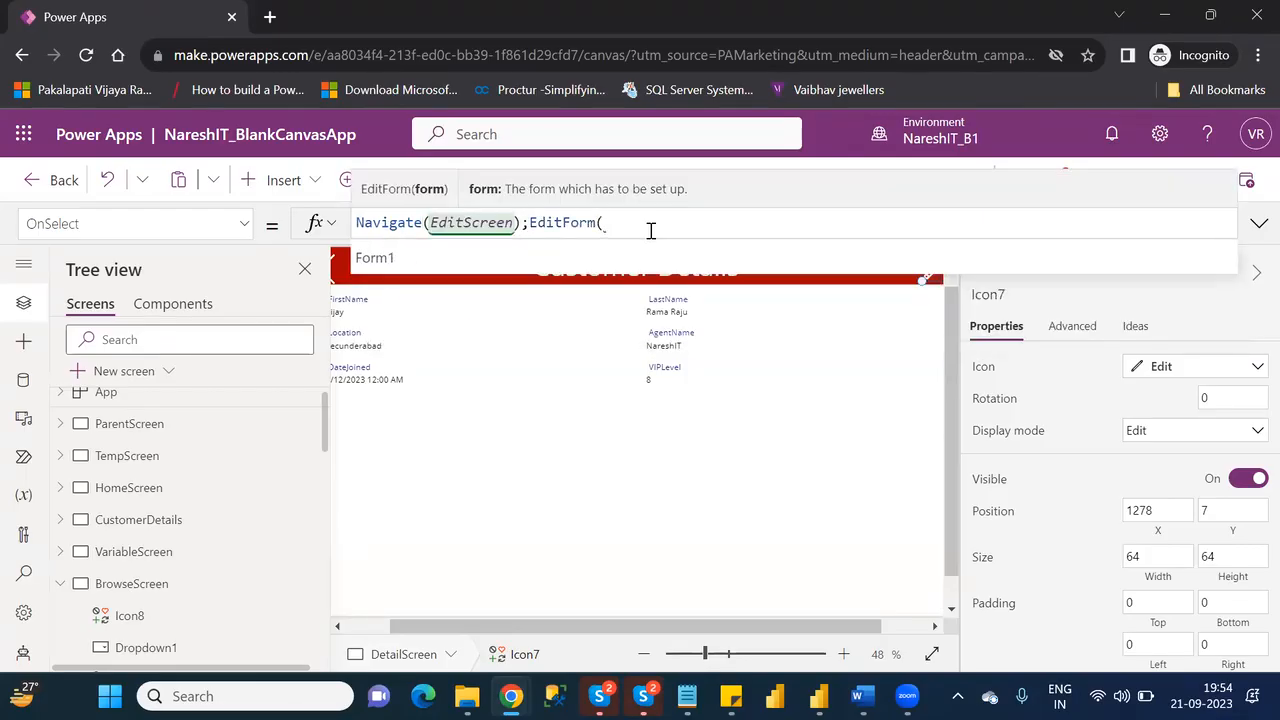
key("Return")
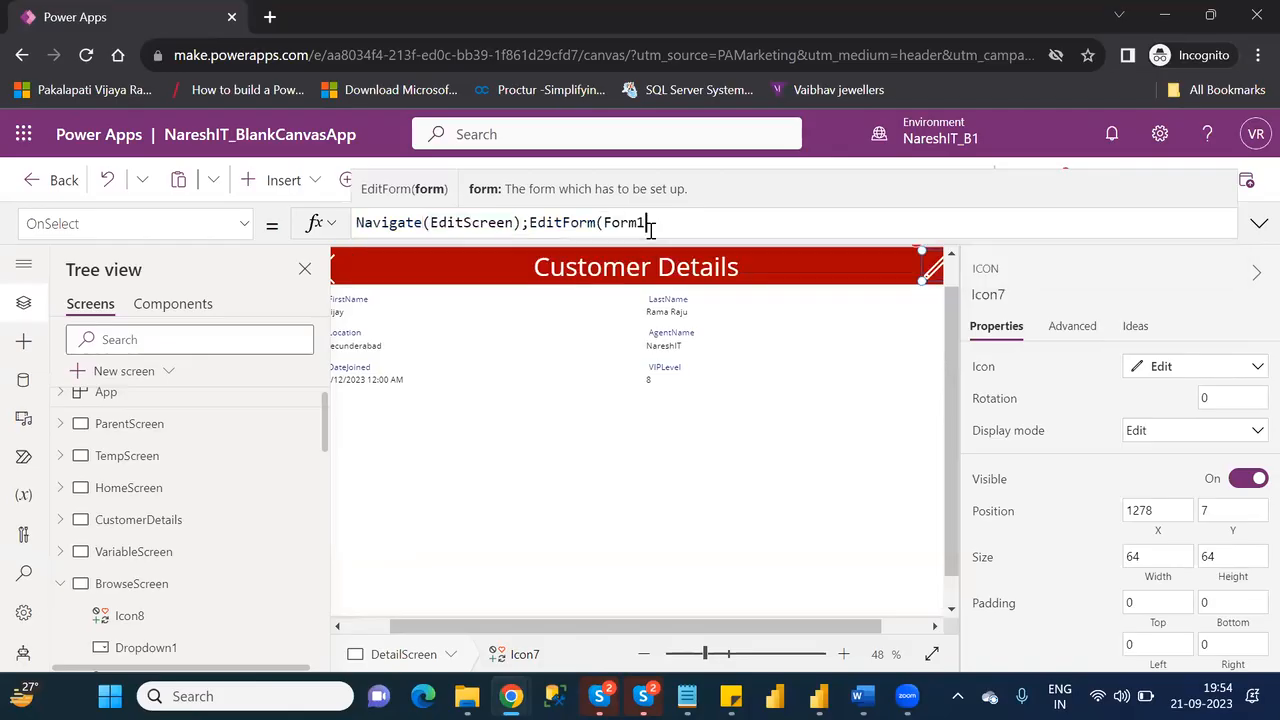
type(")")
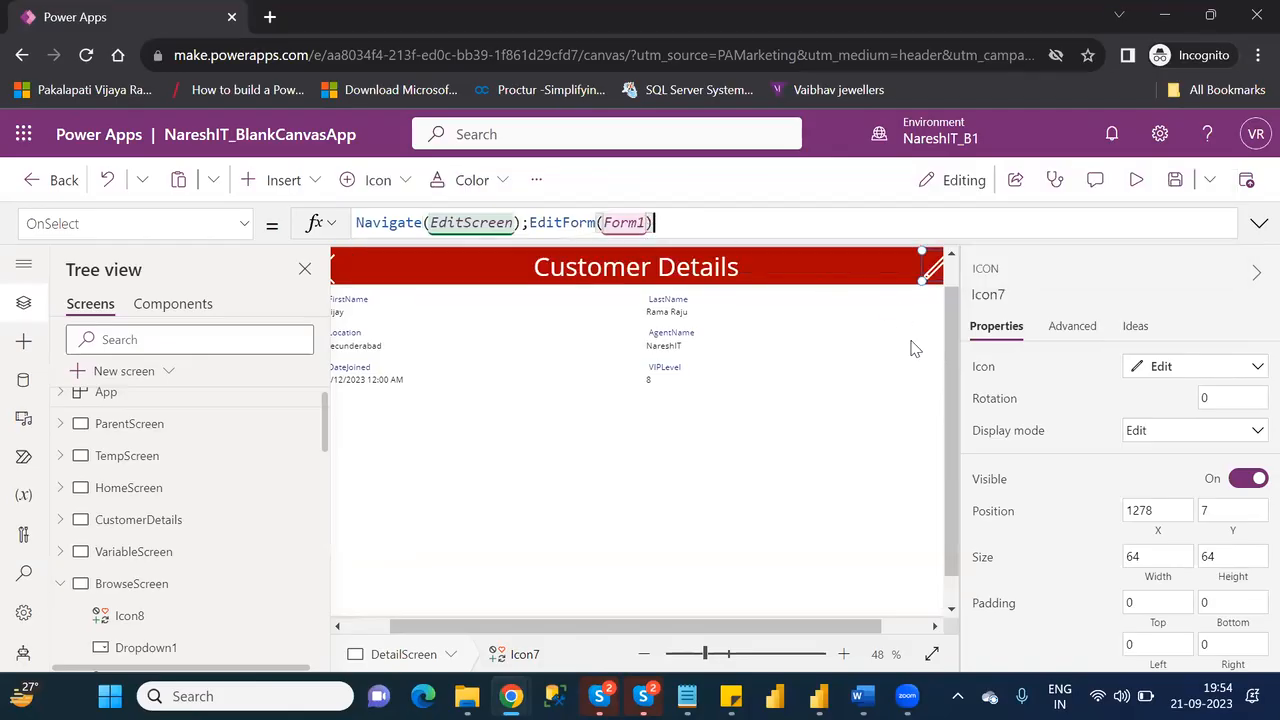
Step: Preview DetailScreen, test the Edit icon on the Secunderabad customer and exit the preview
left_click(1138, 182)
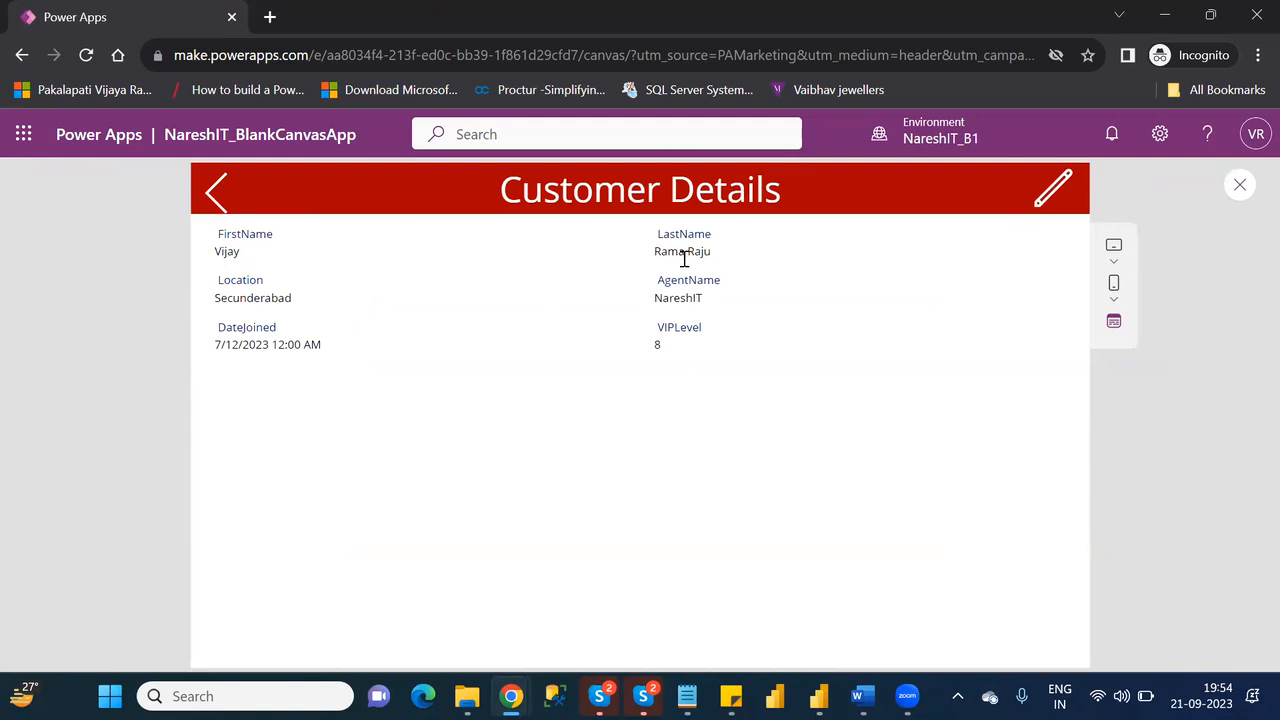
left_click(1060, 188)
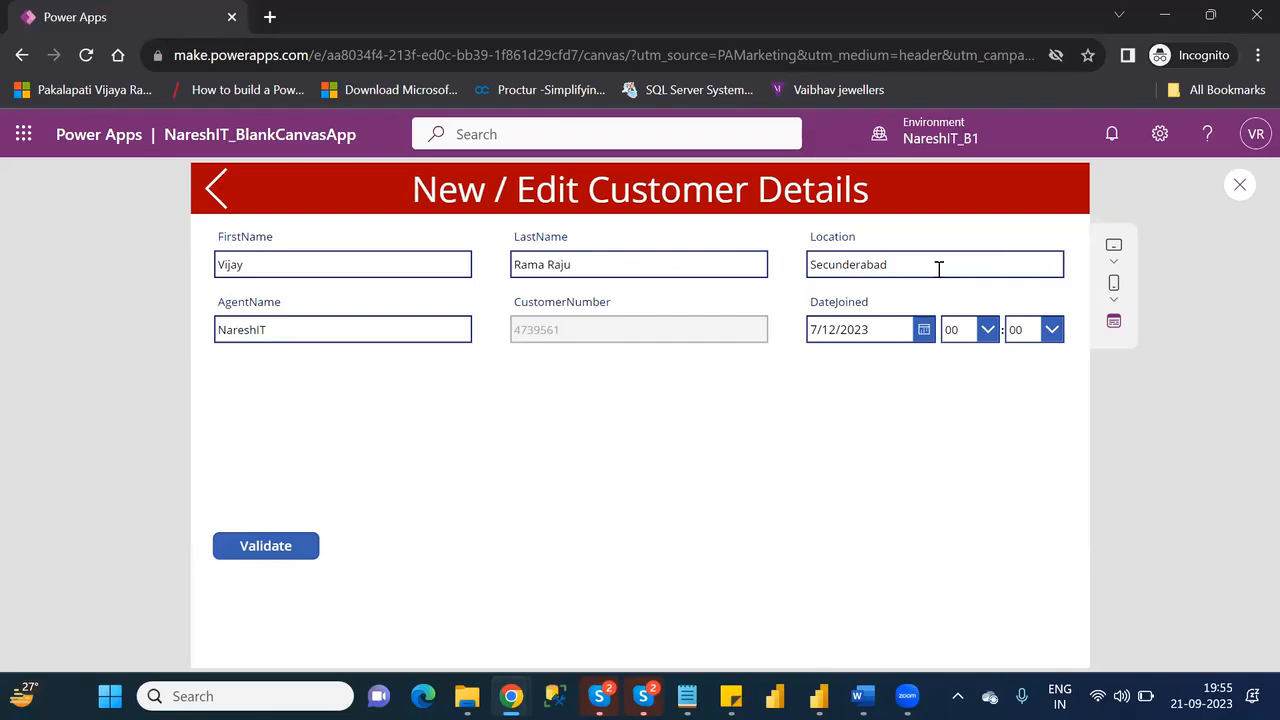
left_click(1239, 190)
left_click(826, 491)
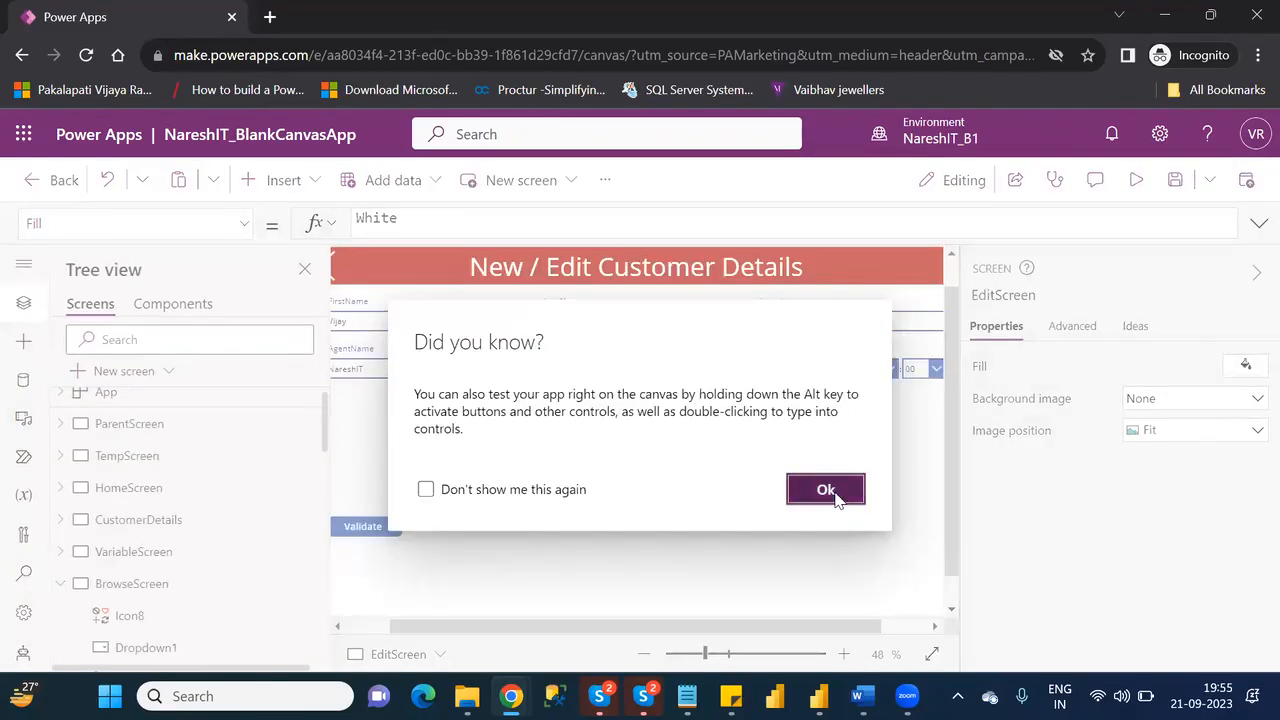
Step: Preview BrowseScreen, view the details of the customer with agent NareshIT123 and exit the preview
left_click(147, 594)
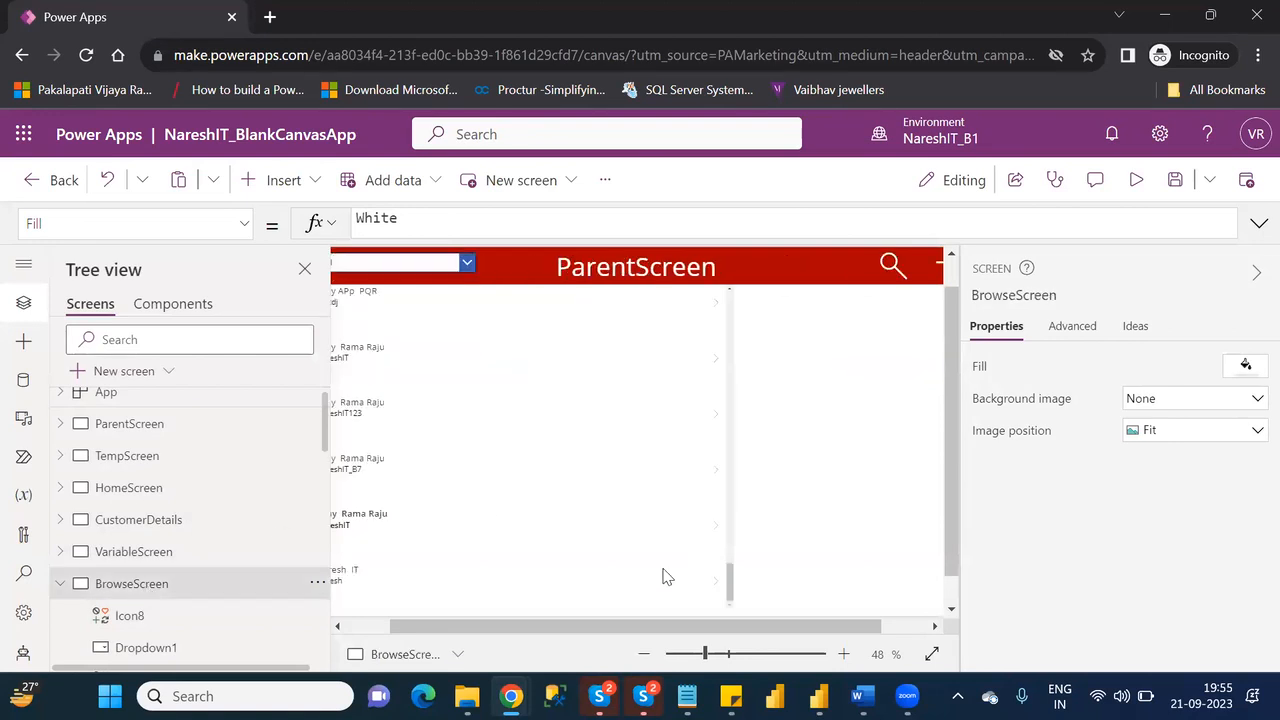
left_click(366, 629)
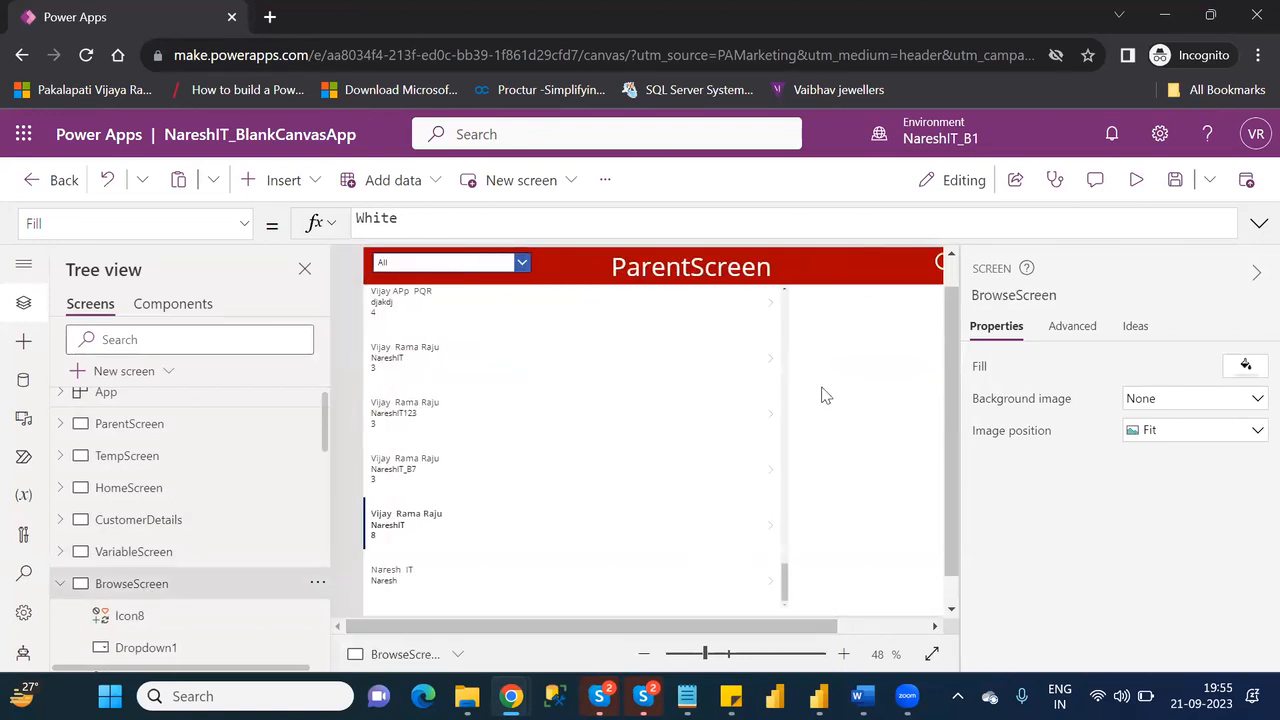
left_click(770, 412)
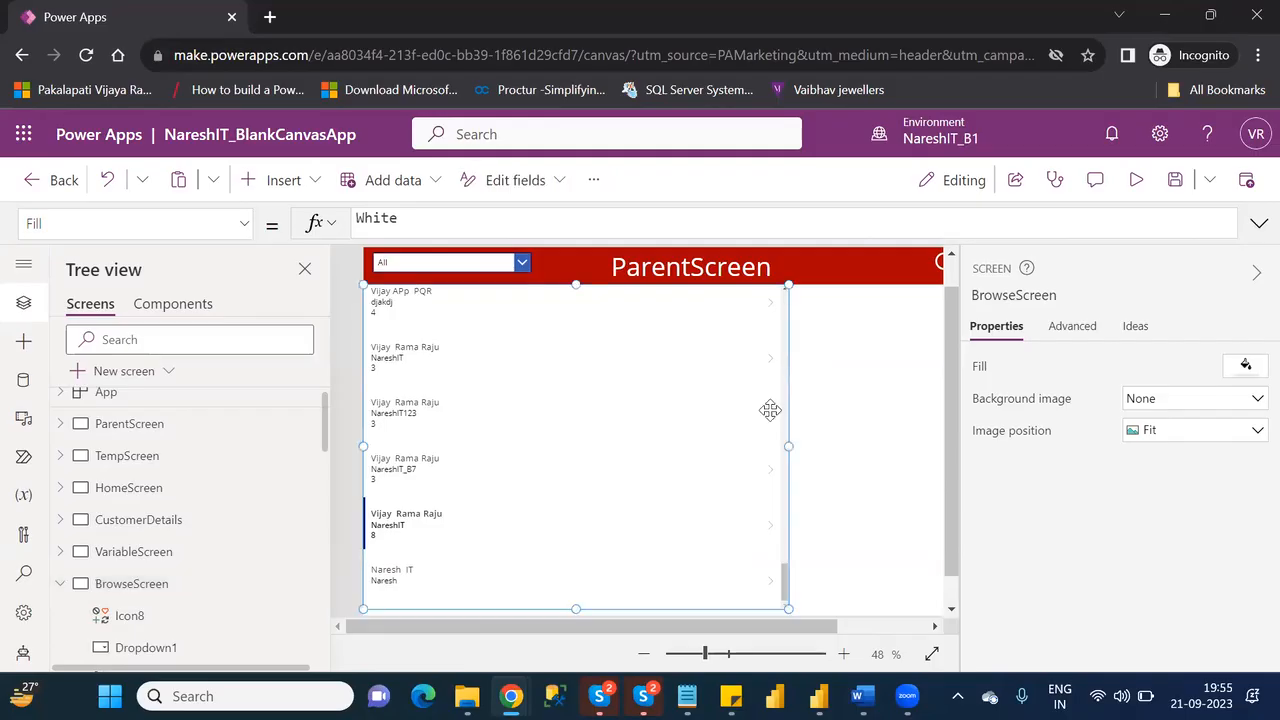
left_click(1136, 179)
left_click(748, 396)
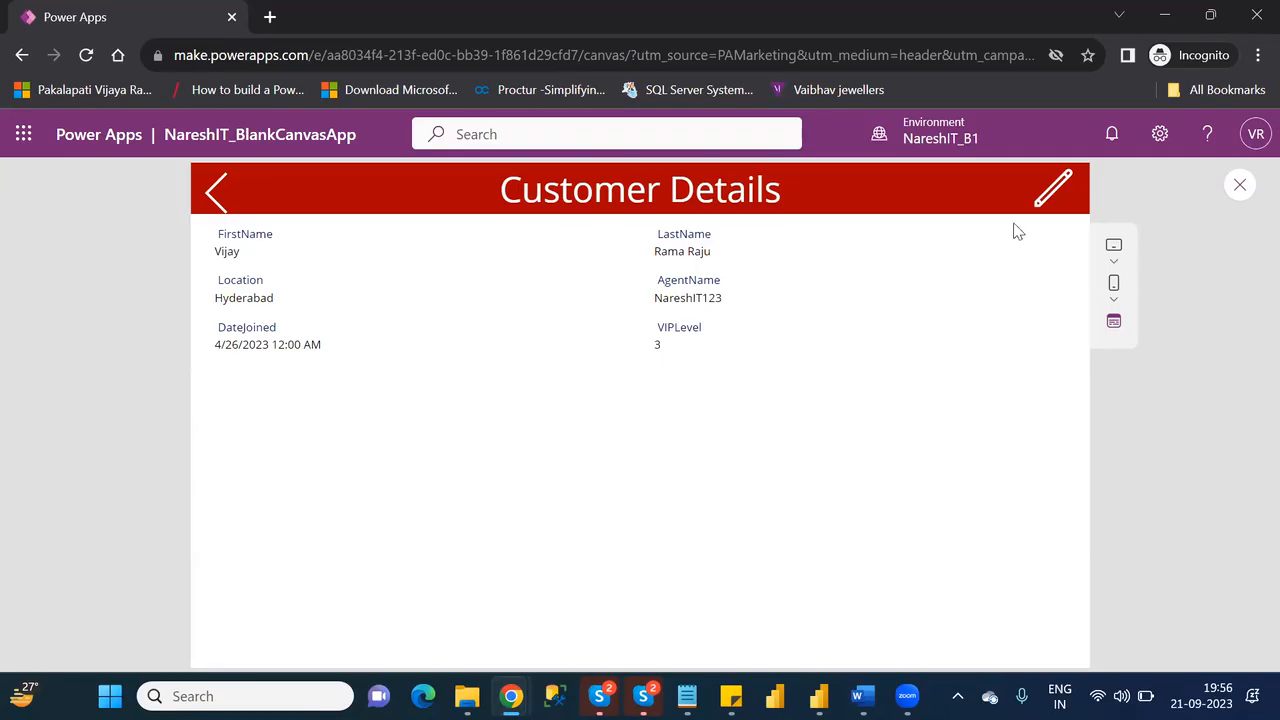
left_click(1239, 189)
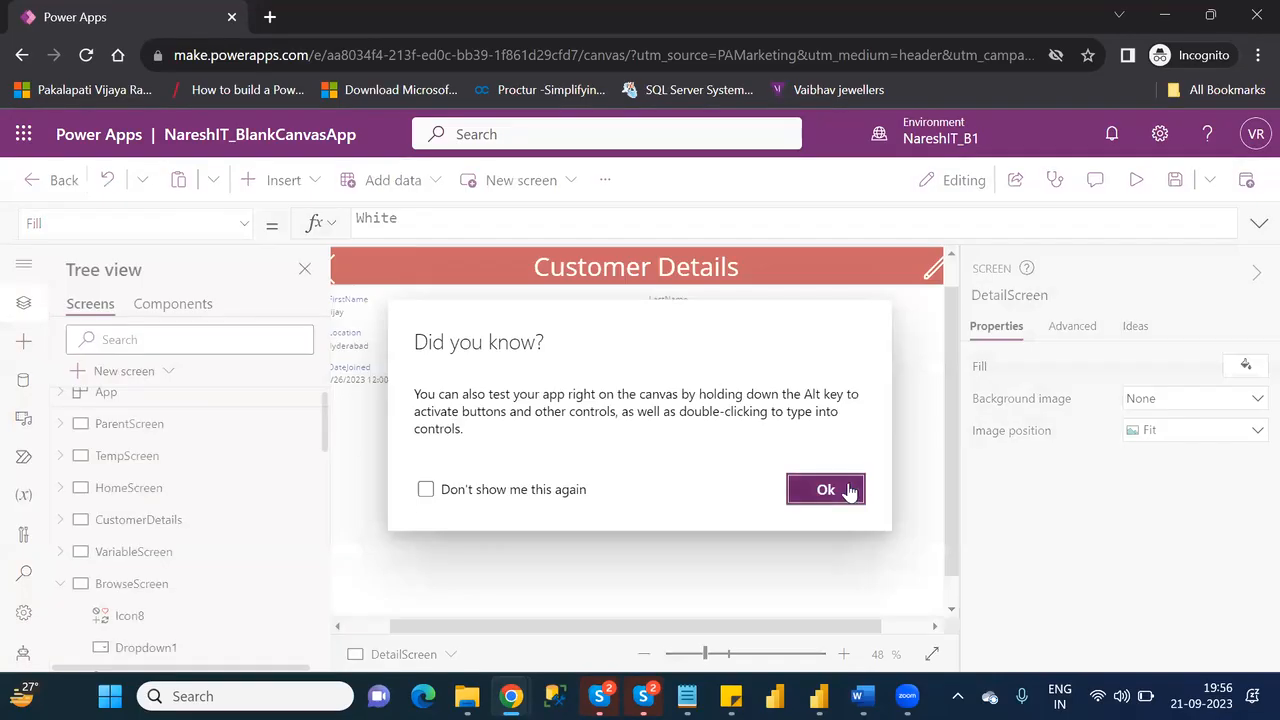
left_click(826, 490)
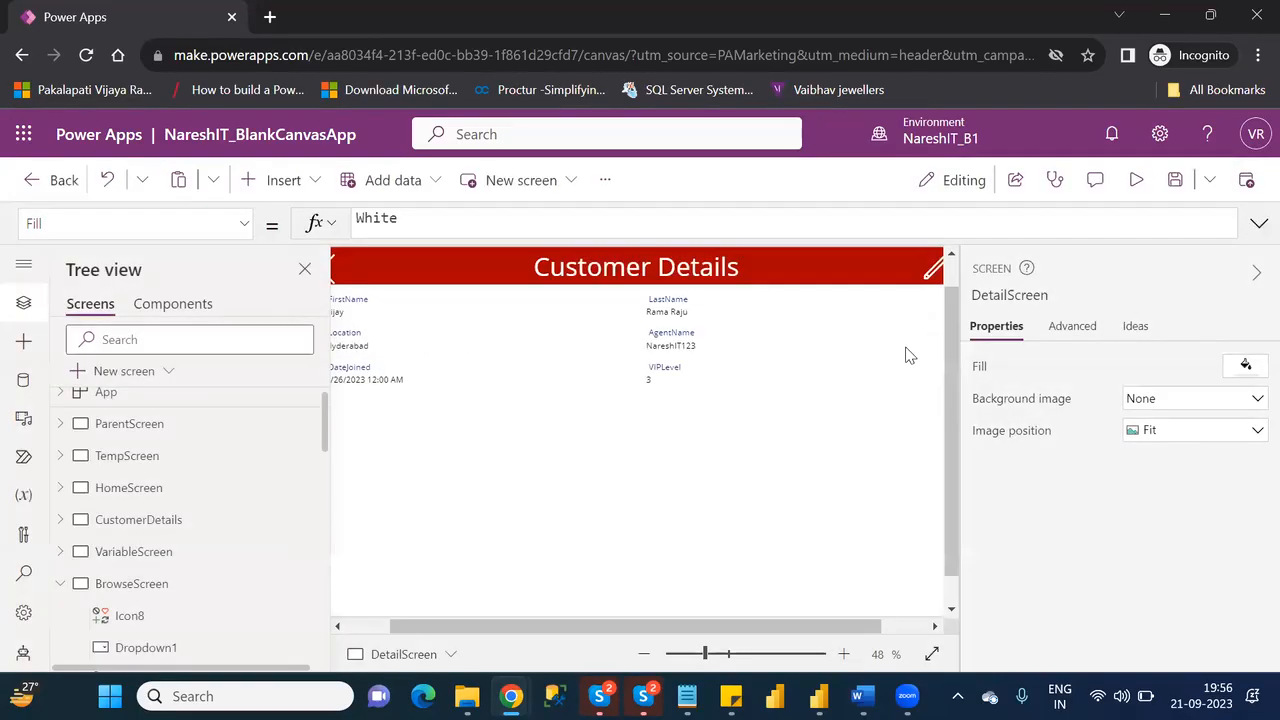
Step: Review the EditForm function and its Form1 argument in the OnSelect formula of DetailScreen's Edit icon
left_click(933, 274)
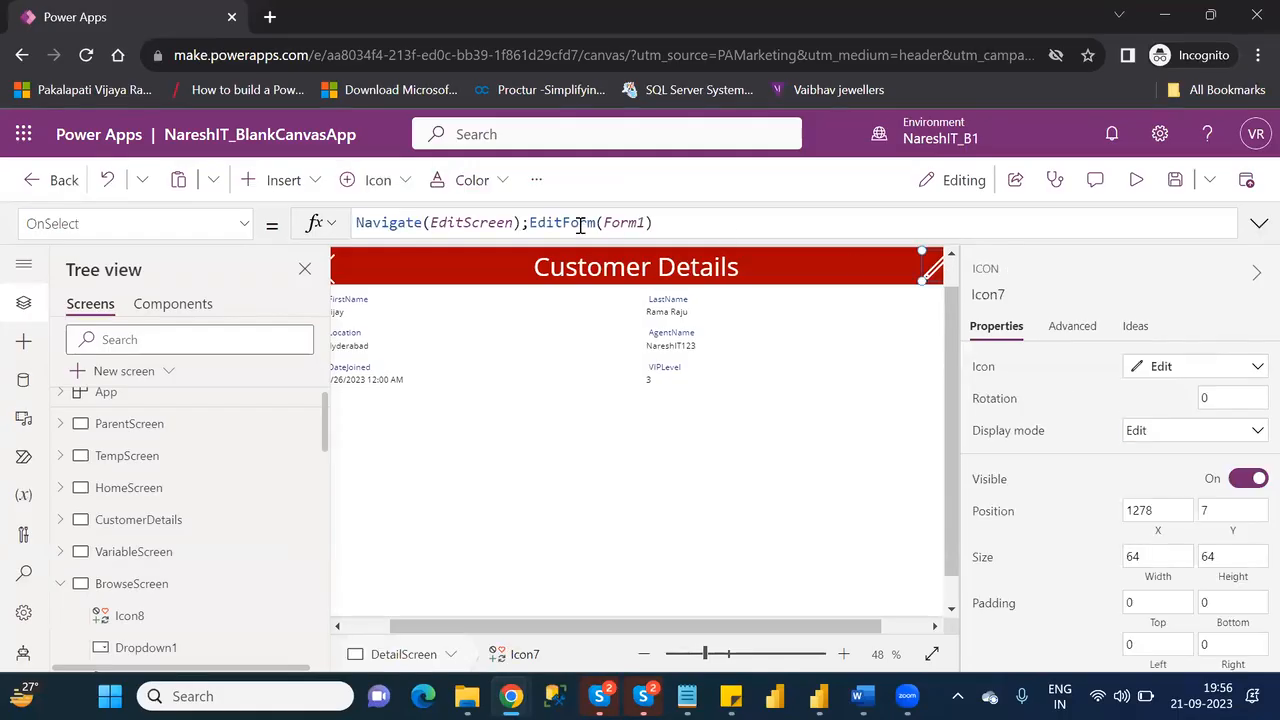
double_click(580, 223)
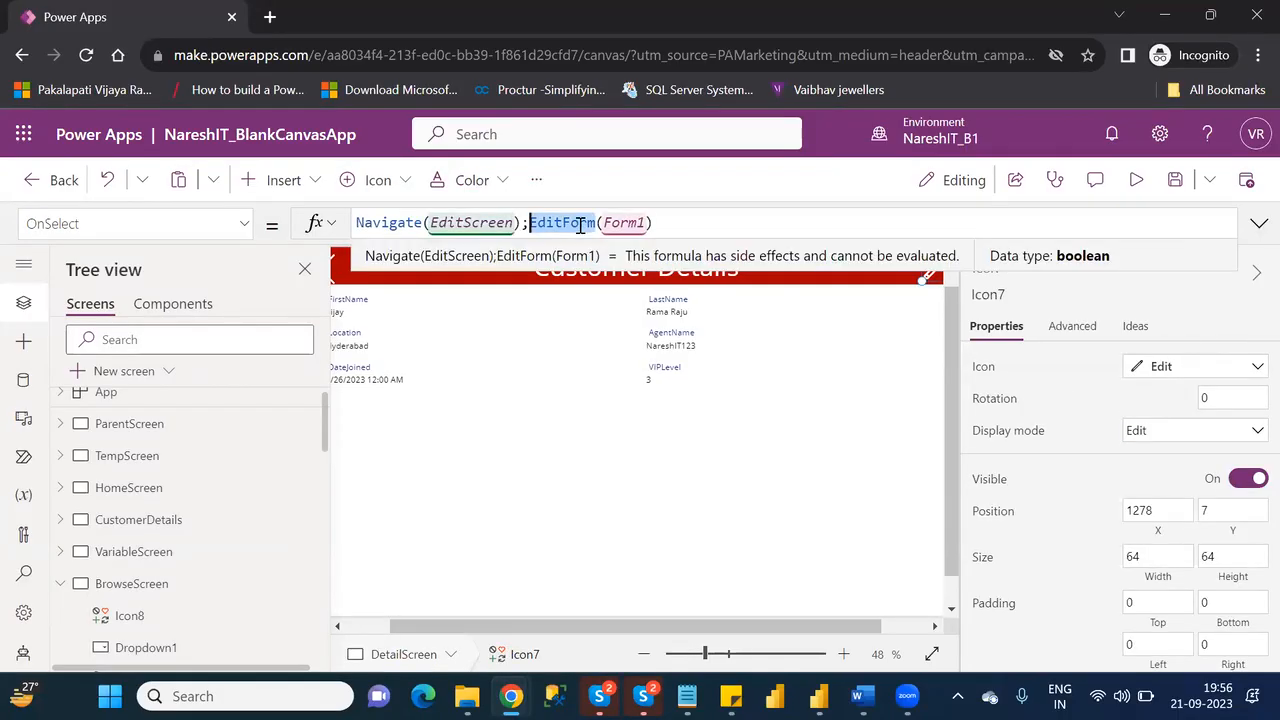
double_click(619, 224)
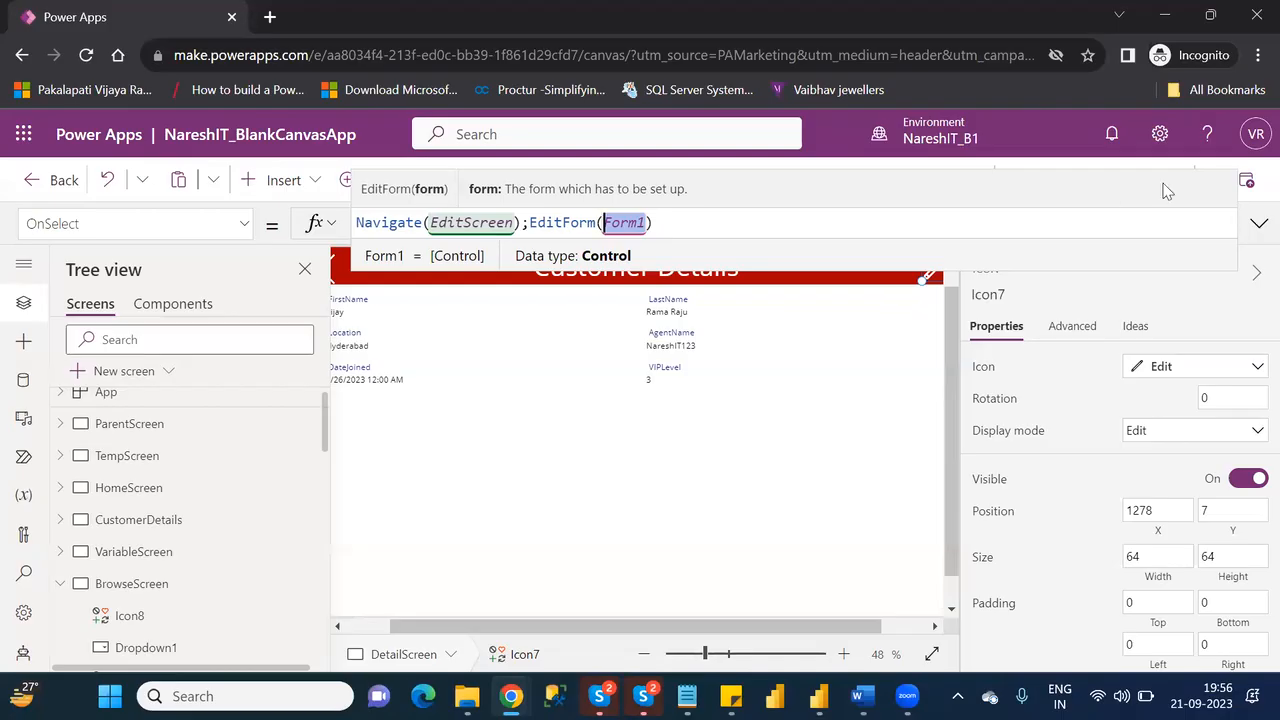
left_click(1212, 287)
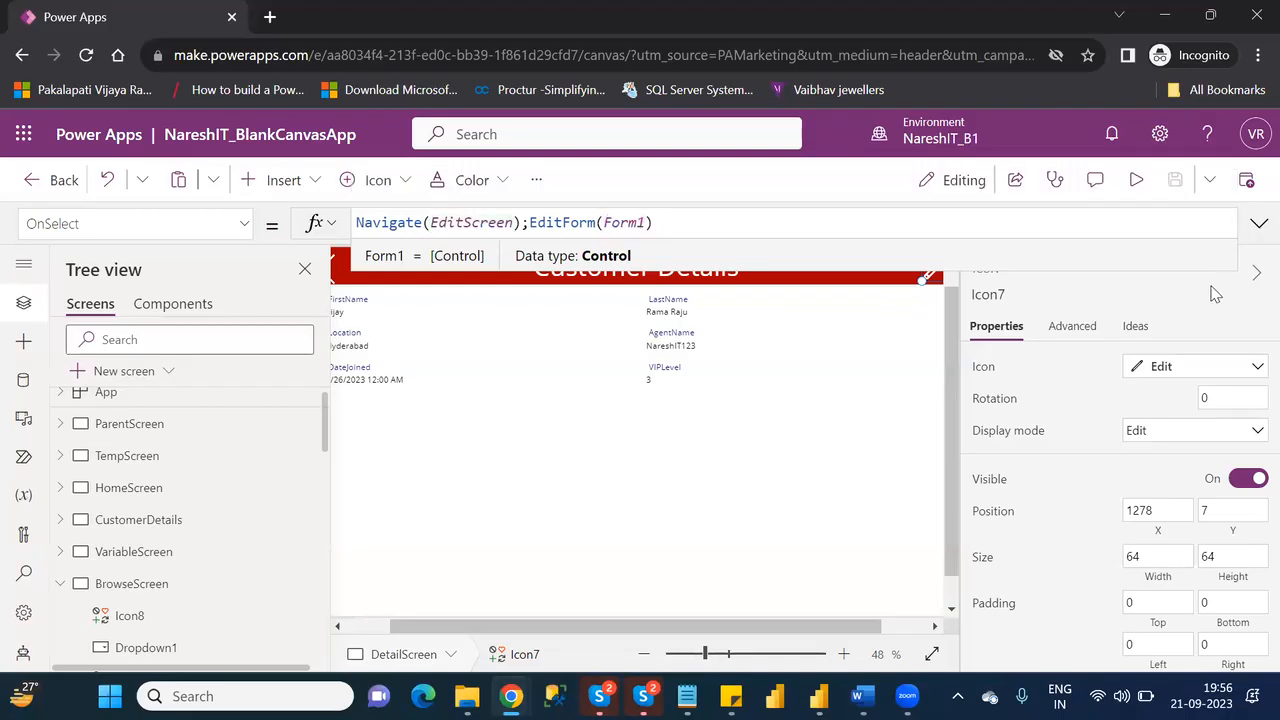
Step: Preview DetailScreen, test the Edit icon on the NareshIT123 customer and return to the customer list
left_click(1136, 180)
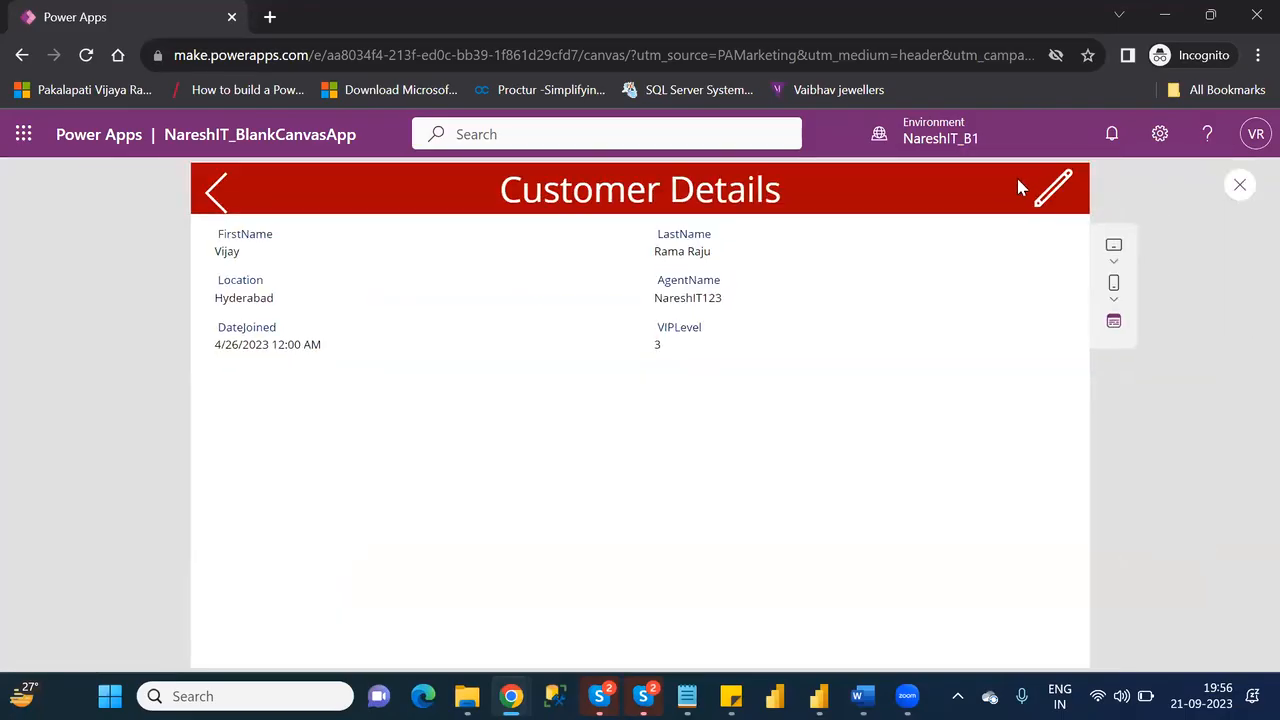
left_click(1056, 190)
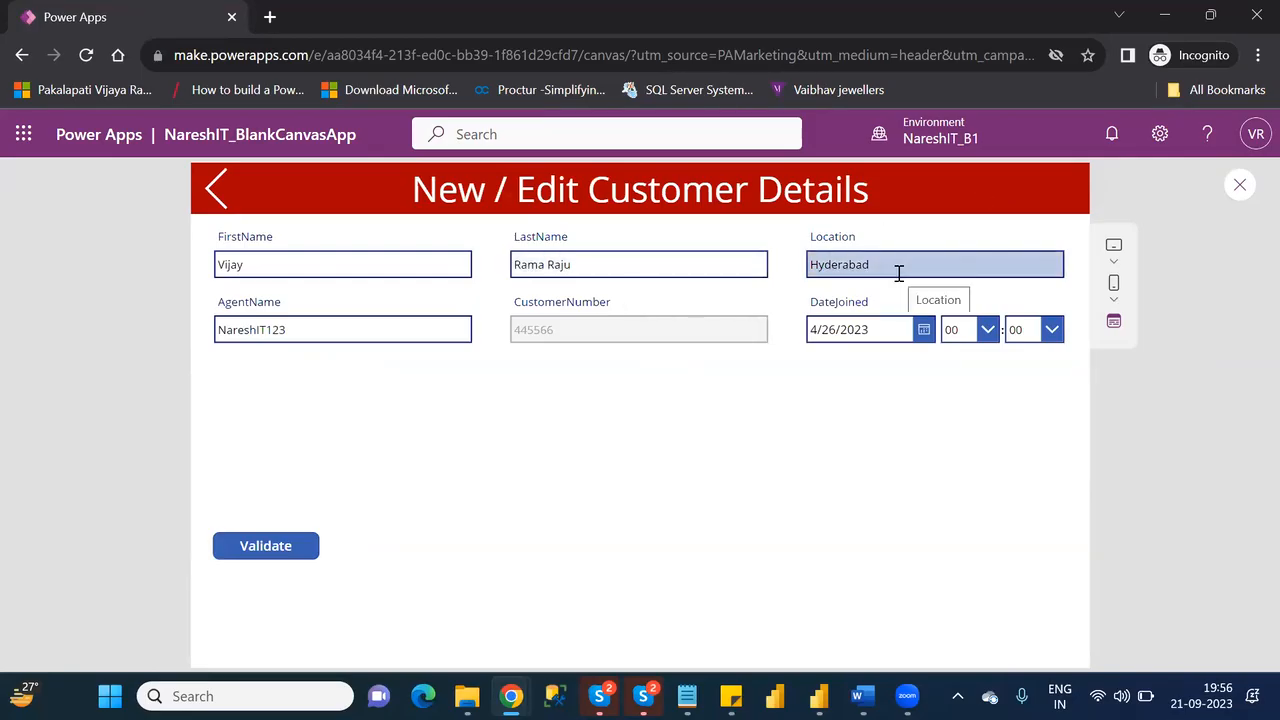
left_click(215, 196)
left_click(215, 196)
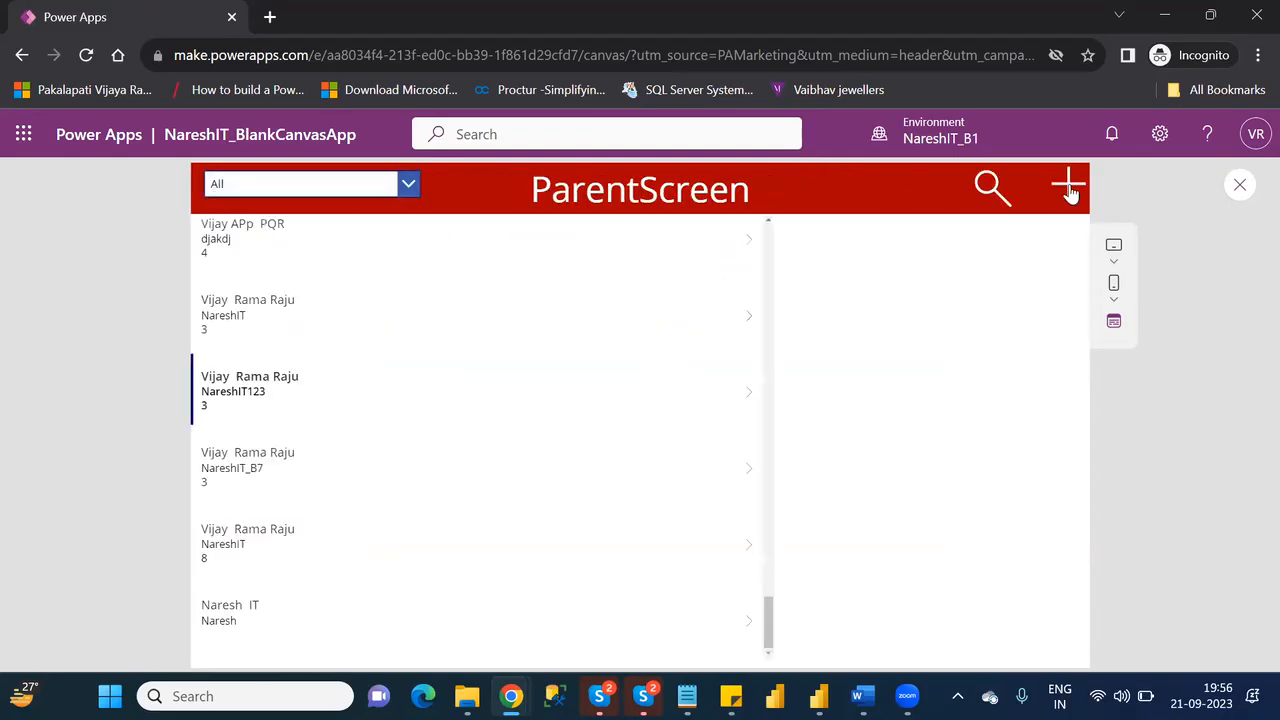
Step: Compare the form behind the Add icon with the form behind the Edit icon, and return to the customer list
left_click(1068, 186)
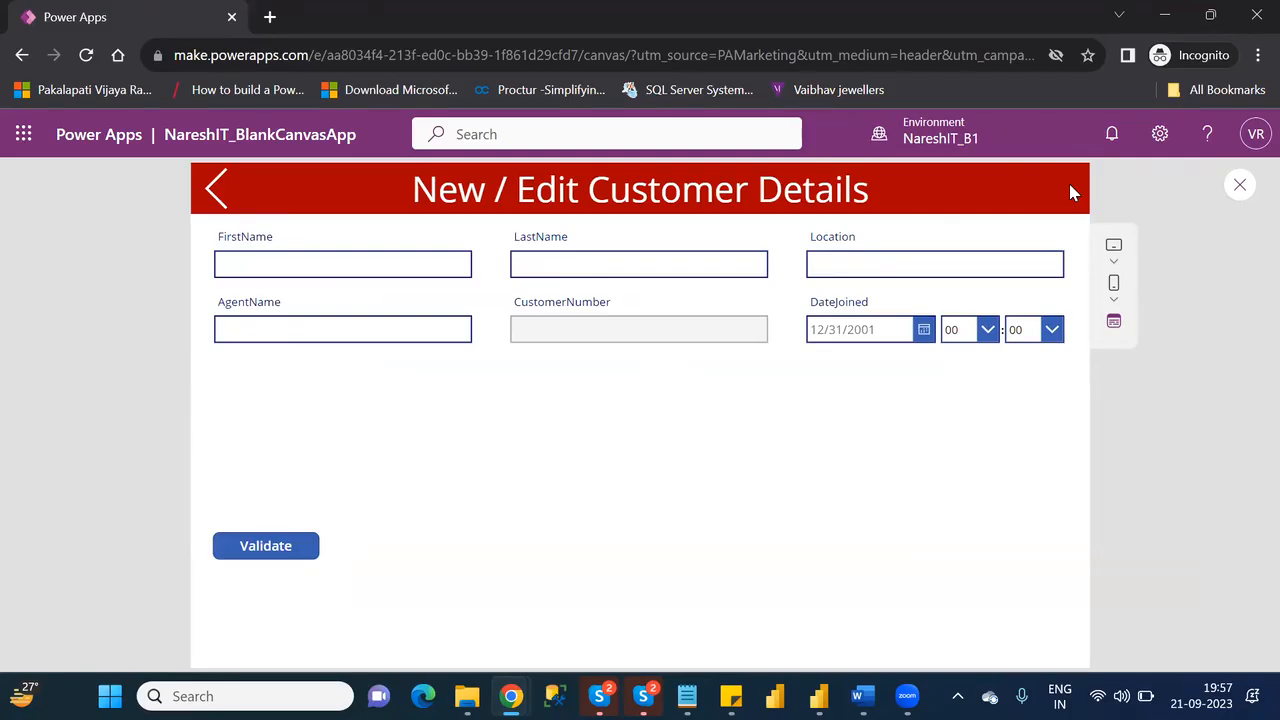
left_click(220, 190)
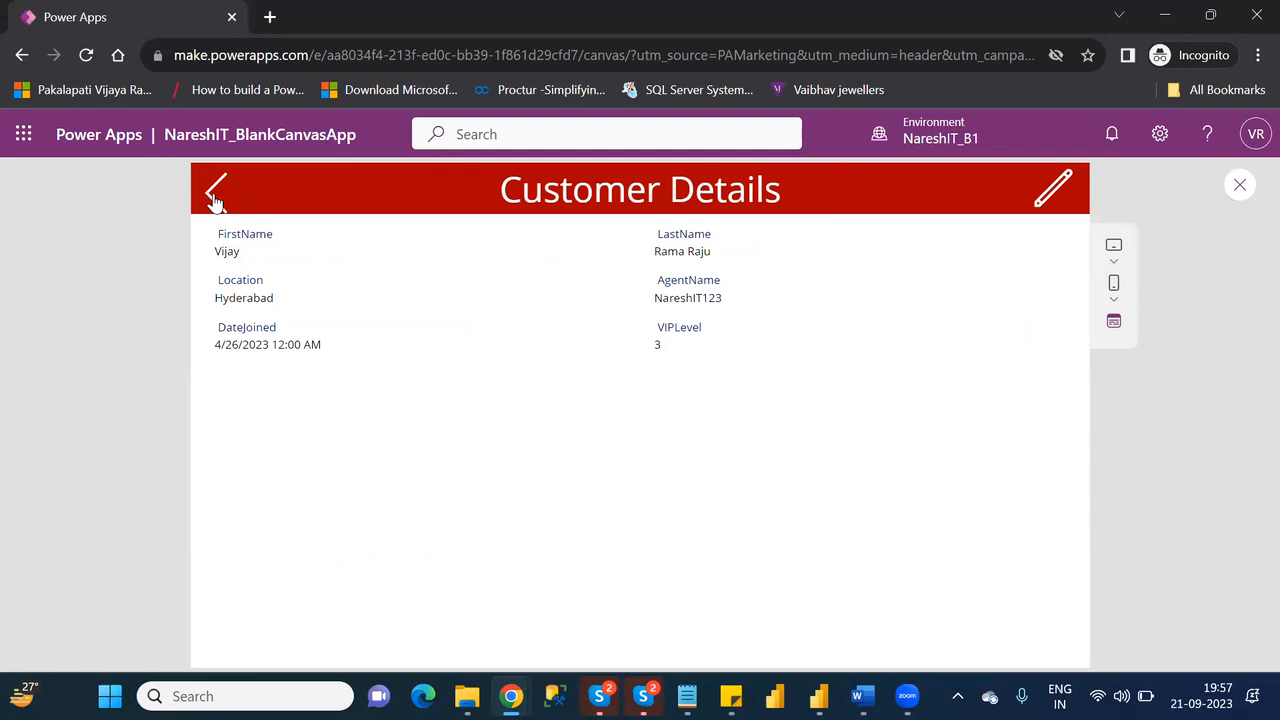
left_click(1058, 194)
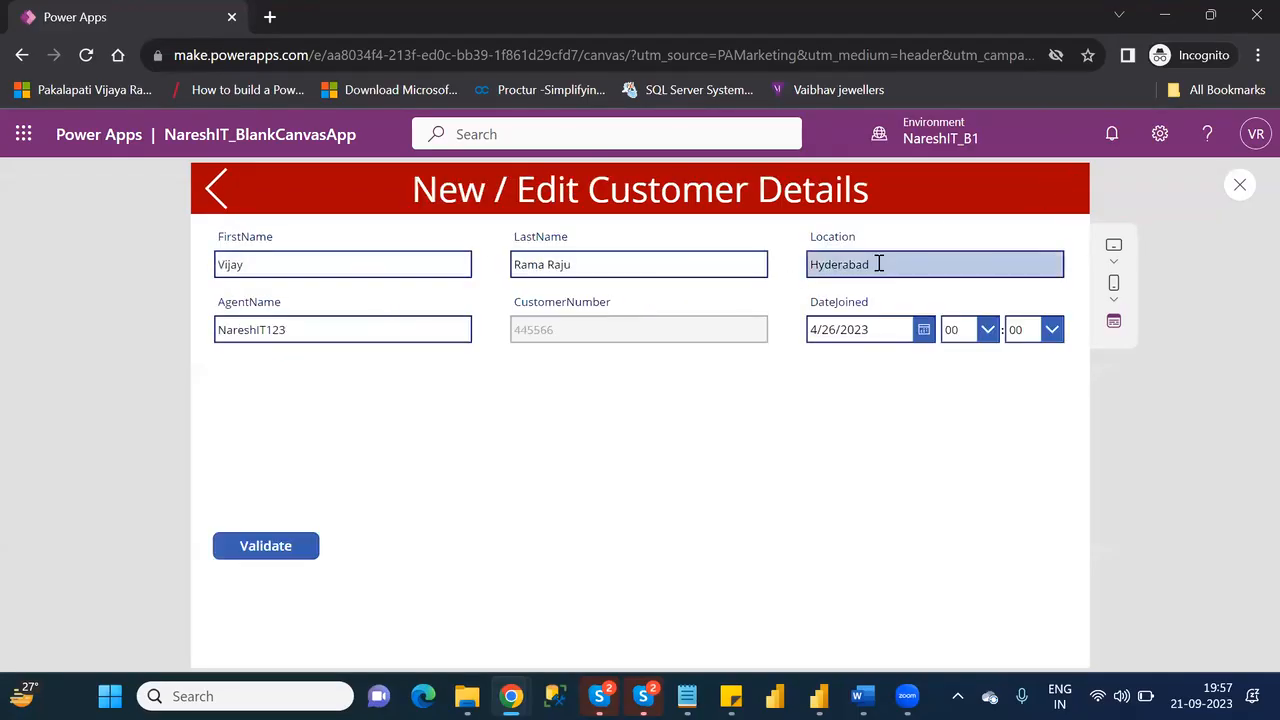
left_click(218, 190)
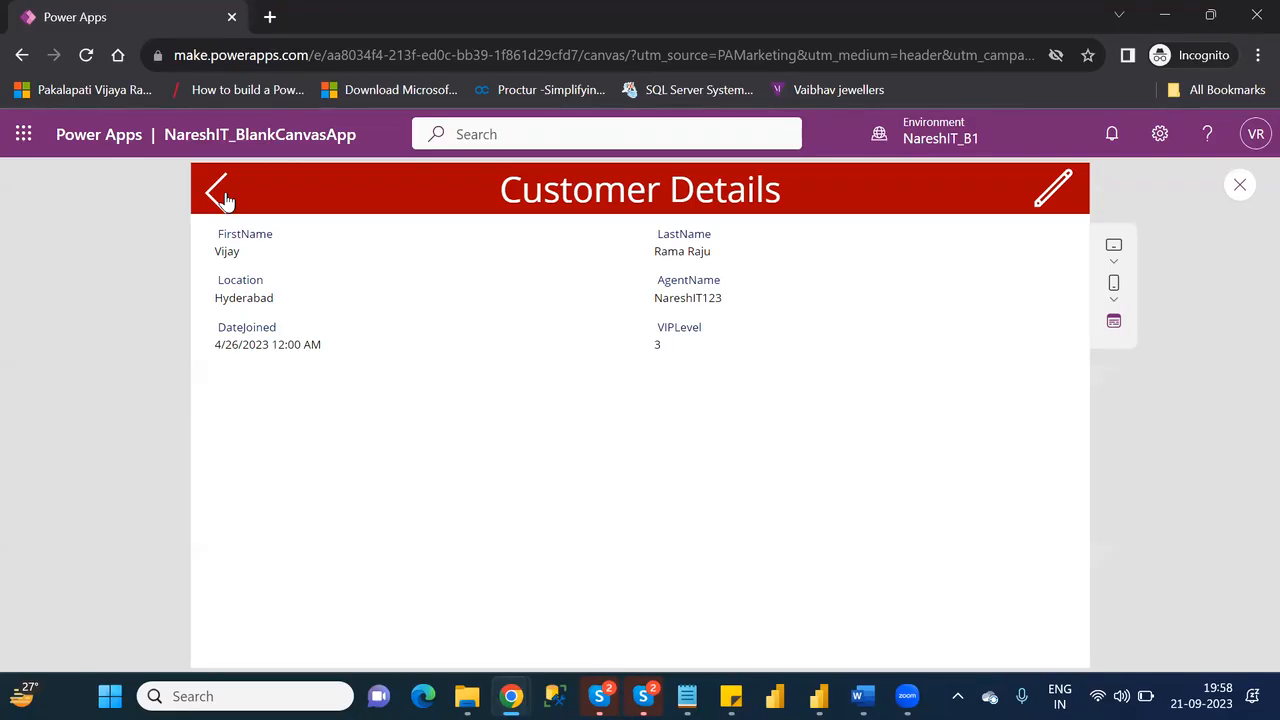
left_click(220, 197)
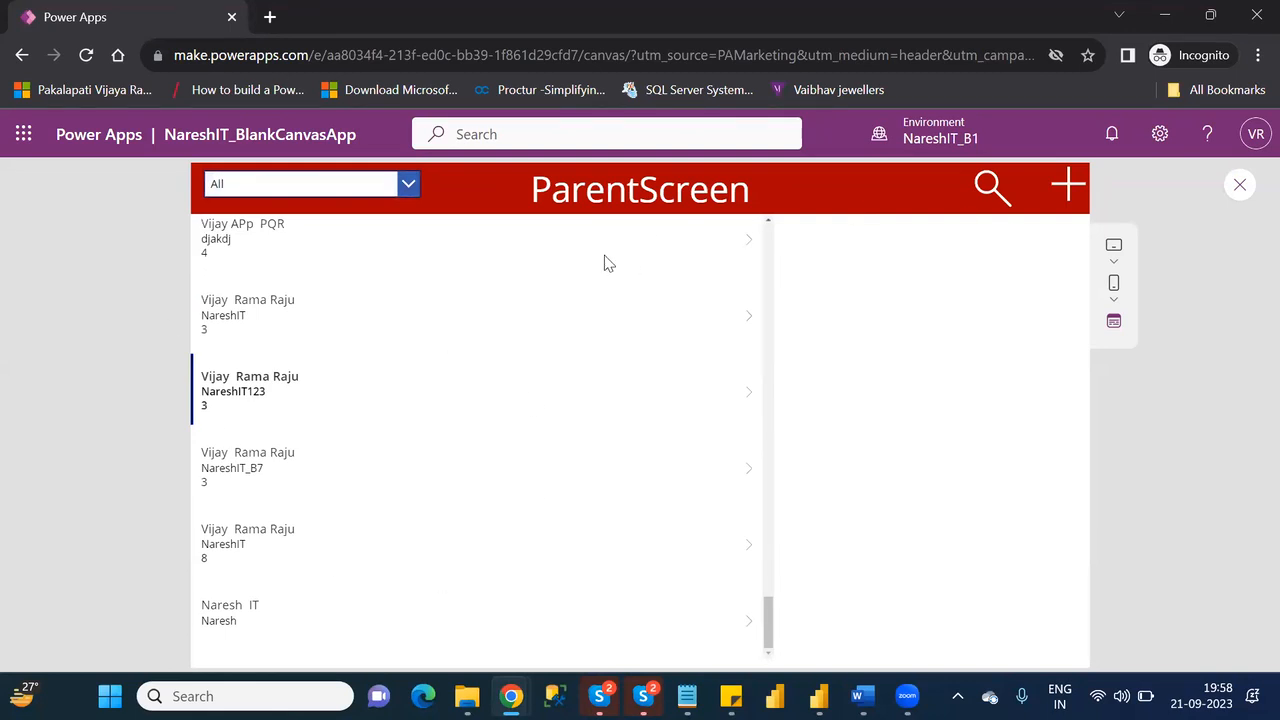
Step: View the level 3 customer with agent NareshIT, open that record for editing and return to the customer list
left_click(753, 320)
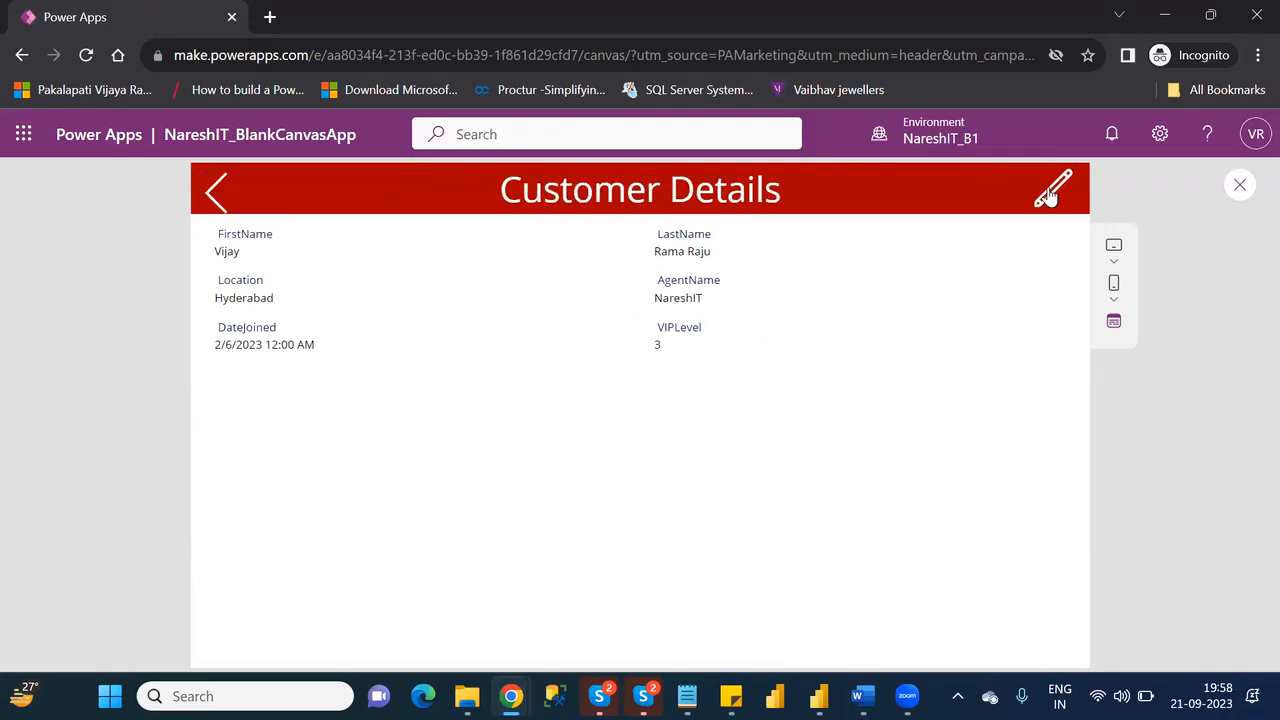
left_click(1050, 192)
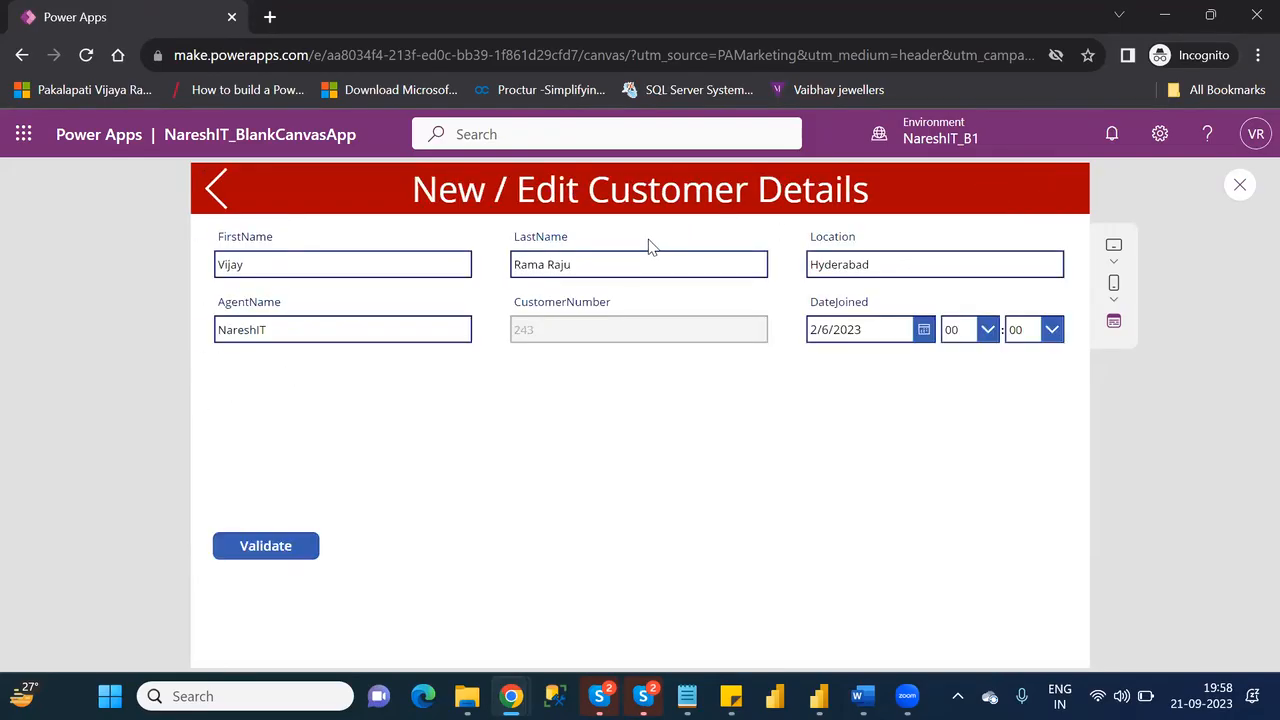
left_click(199, 207)
left_click(199, 207)
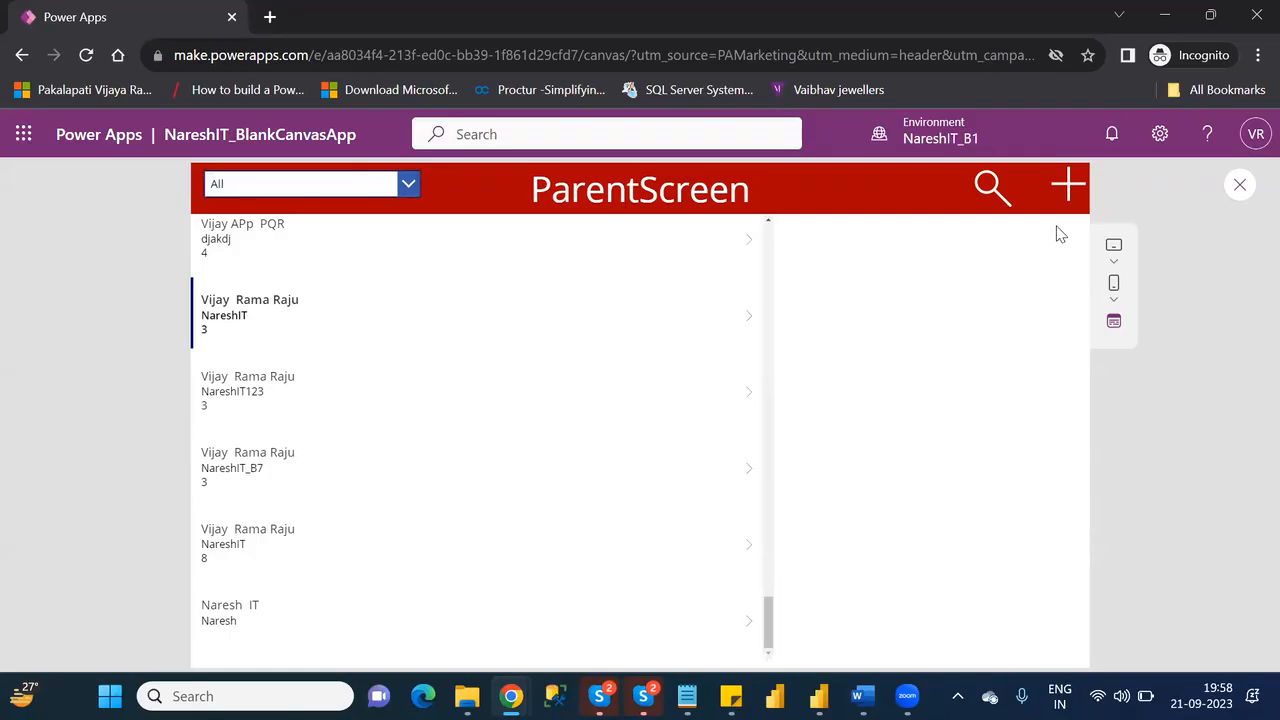
Step: Check the form behind the customer list's Add icon once more and exit the preview
left_click(1068, 187)
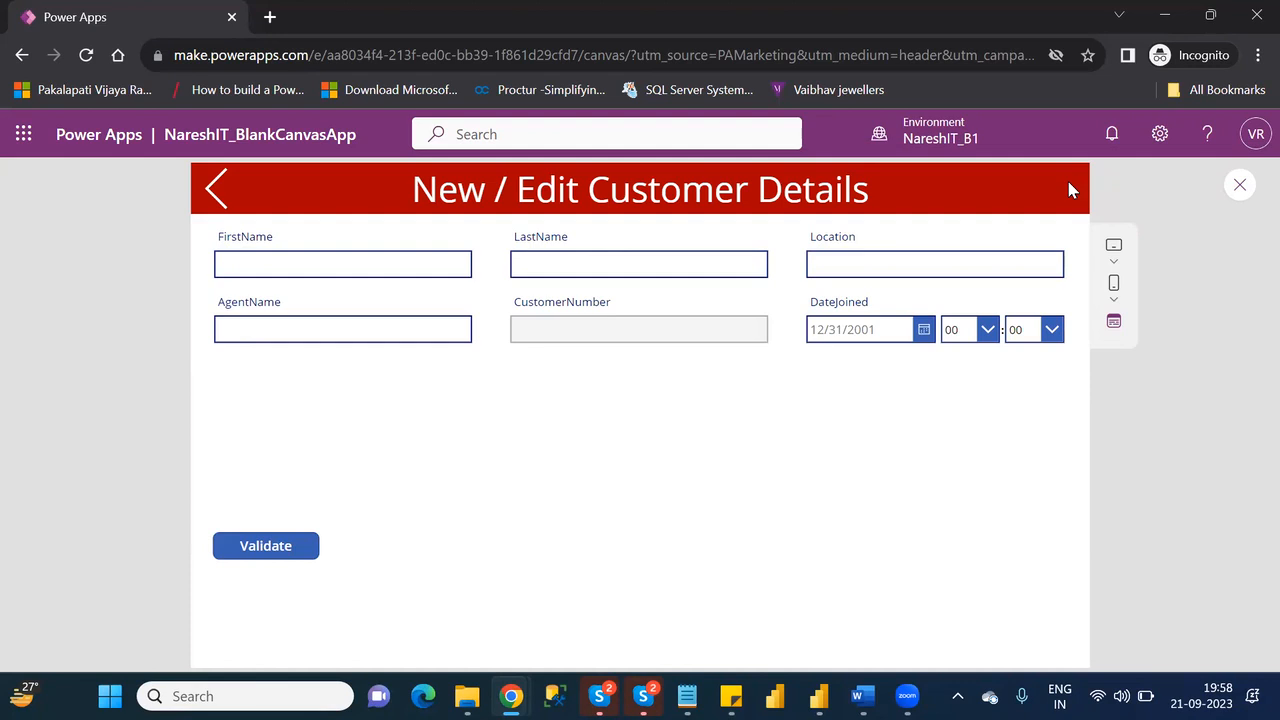
left_click(1240, 186)
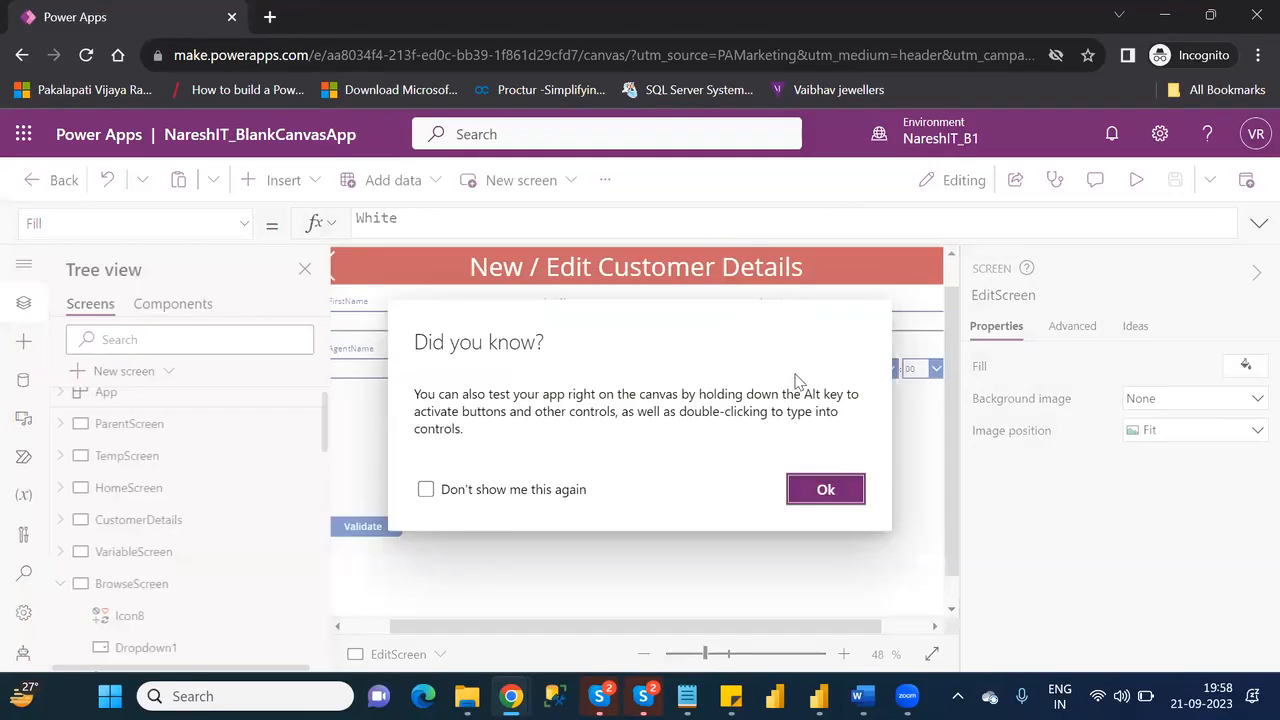
left_click(825, 489)
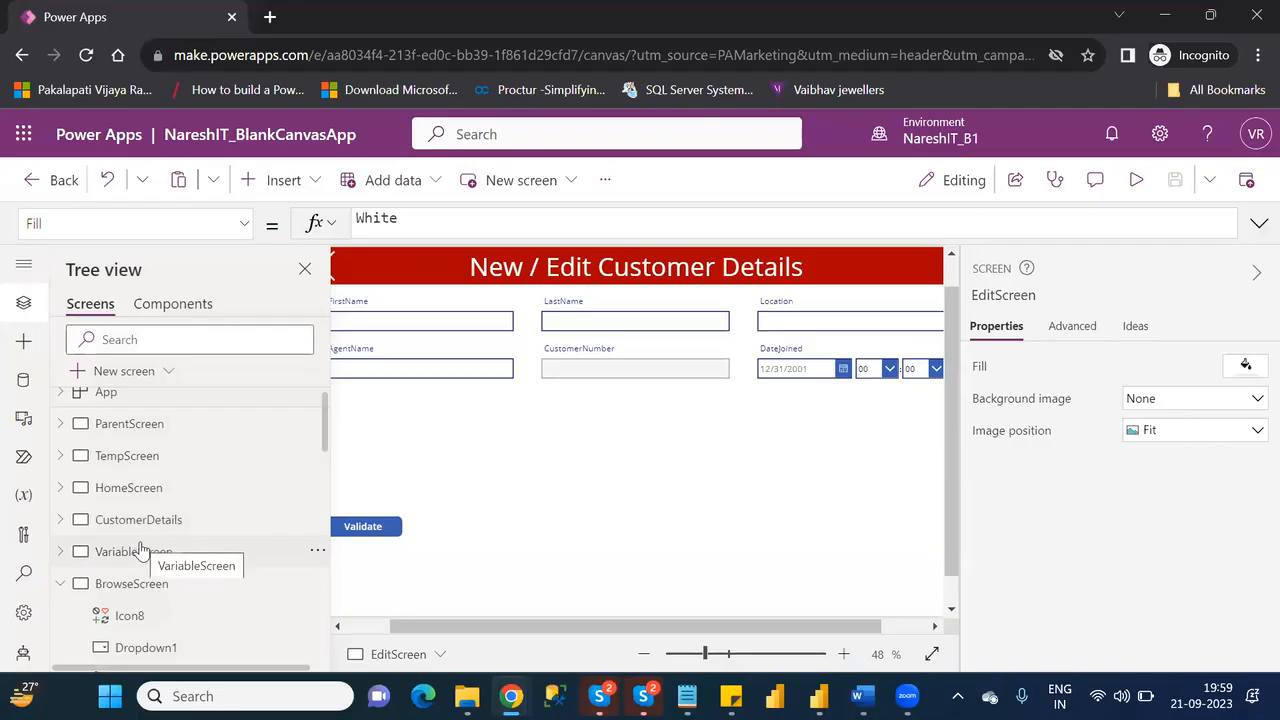
Step: Collapse BrowseScreen in the screen tree, select DetailScreen and test its Edit icon in preview
left_click(60, 583)
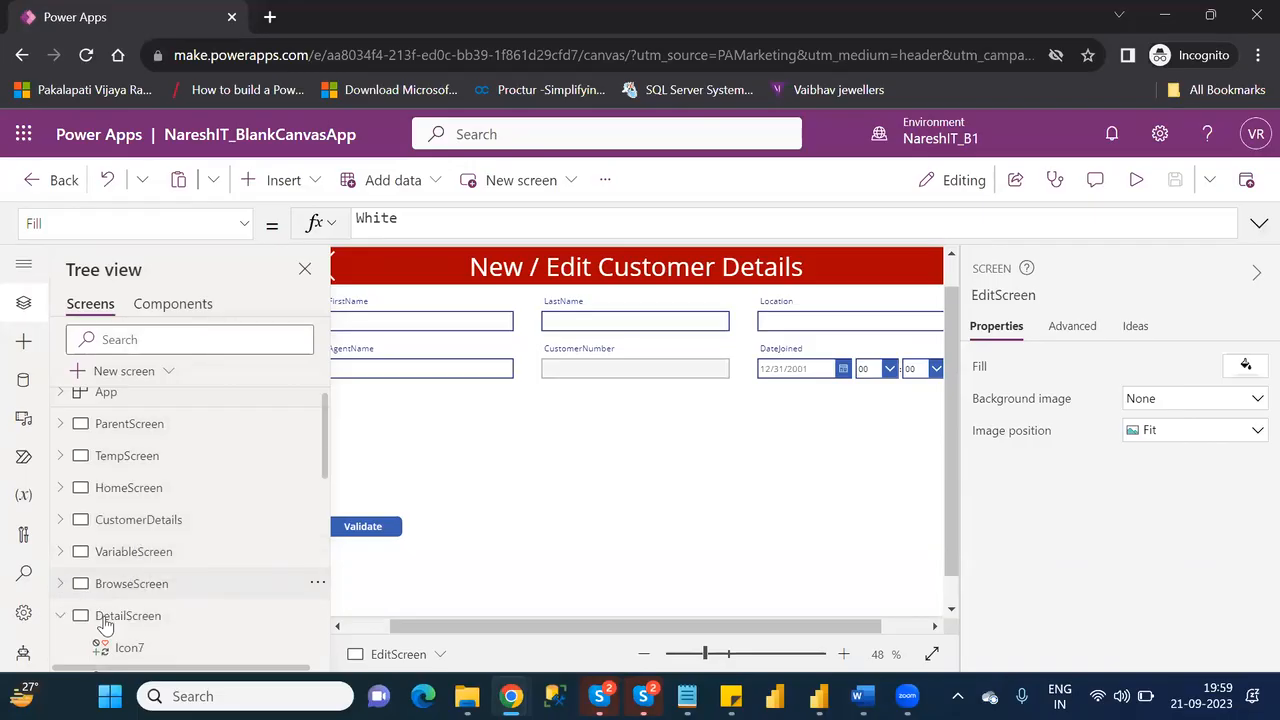
left_click(128, 616)
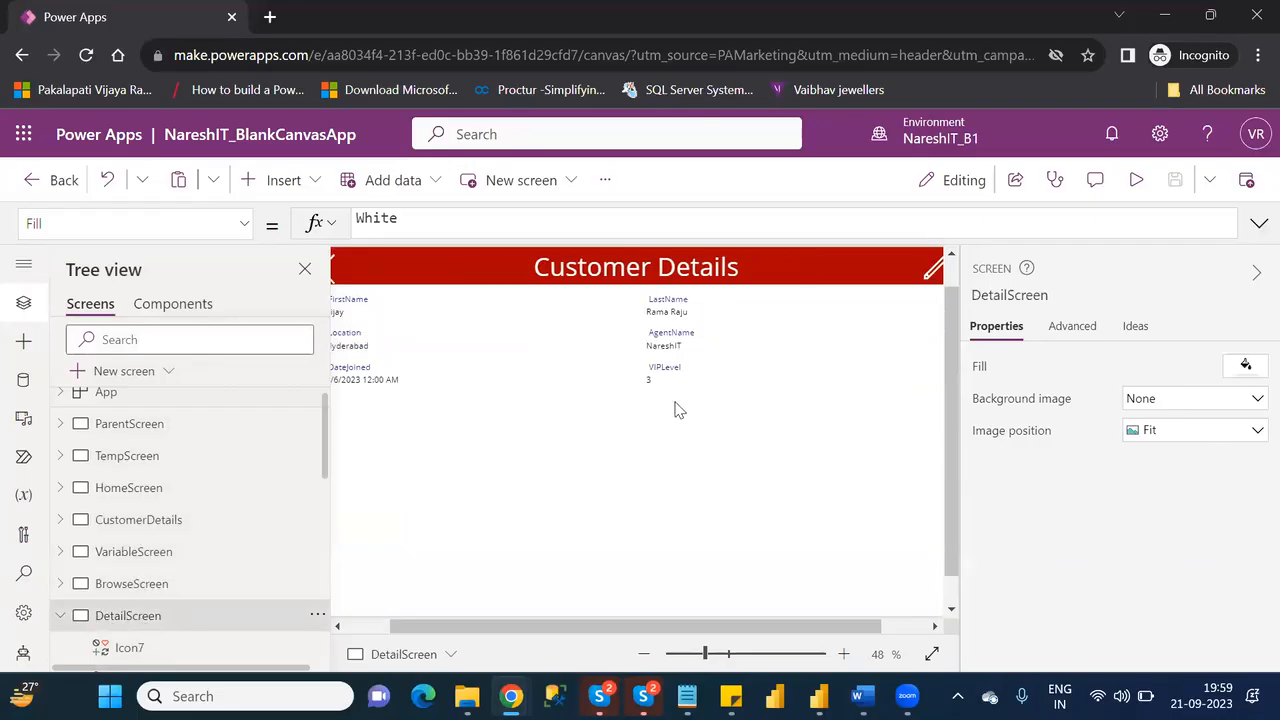
left_click(1136, 180)
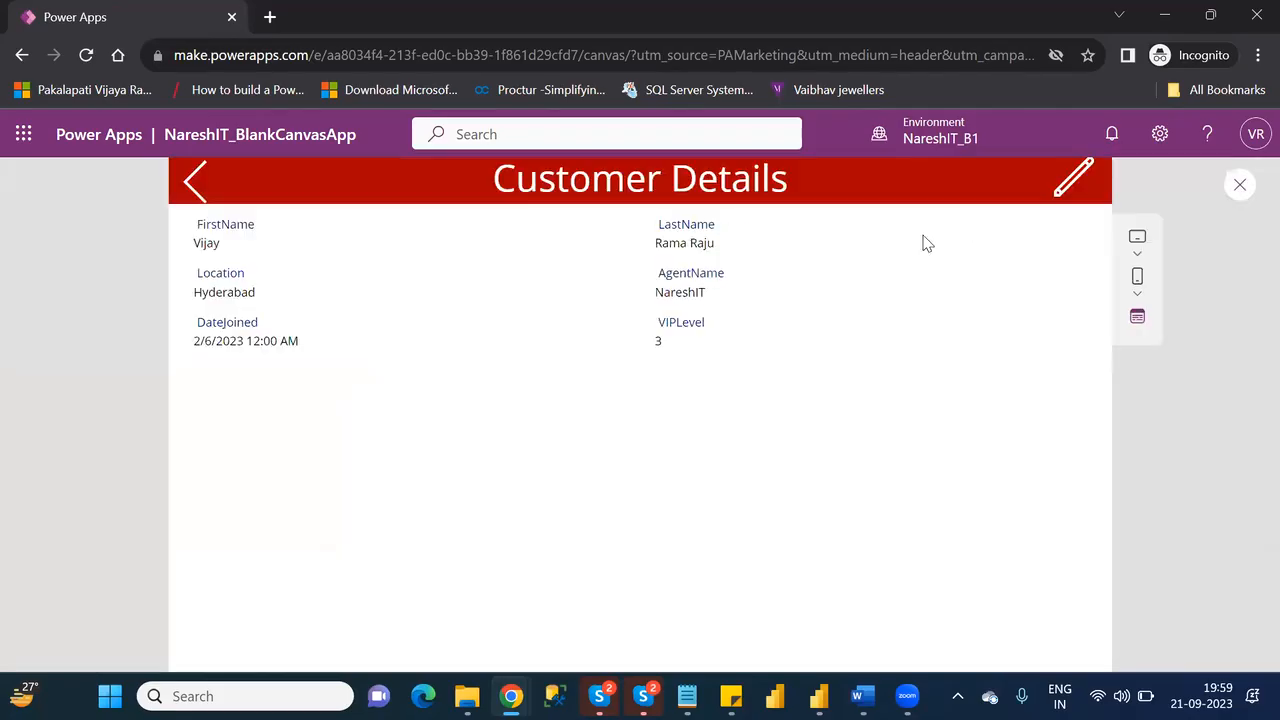
left_click(1048, 200)
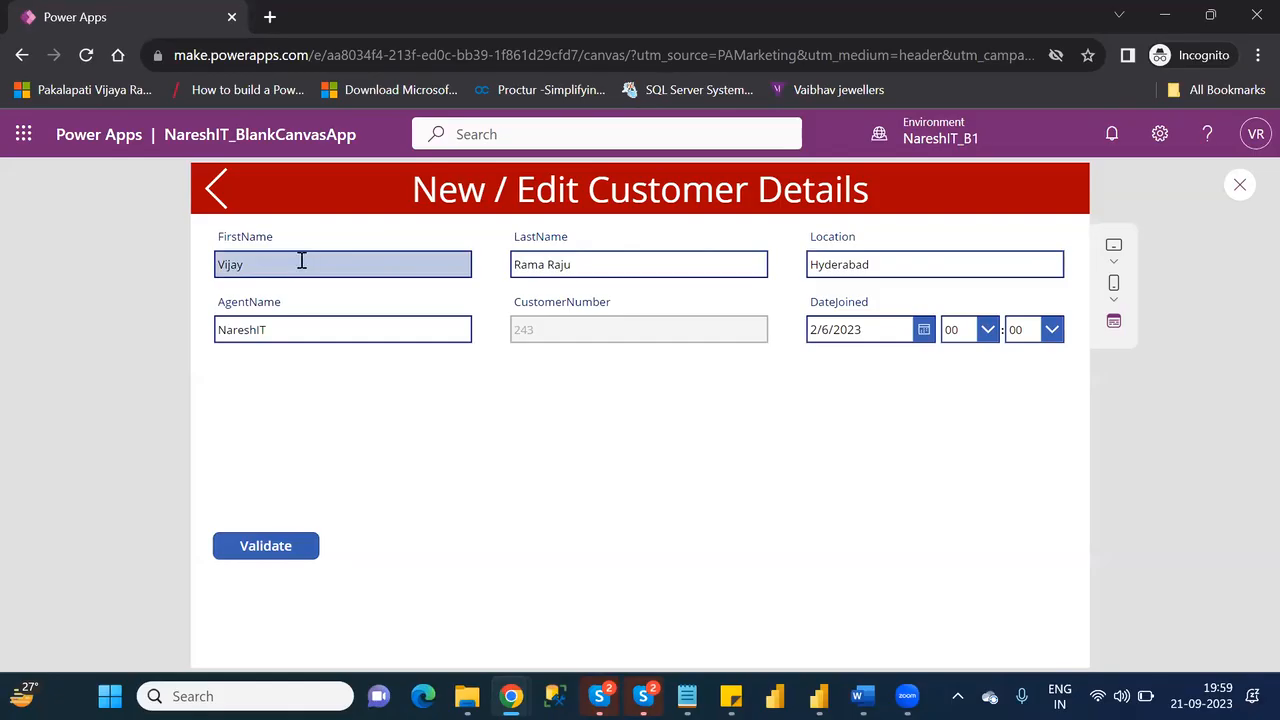
Step: Append 123 to the FirstName value in the previewed edit form, exit the preview and select EditScreen
double_click(235, 262)
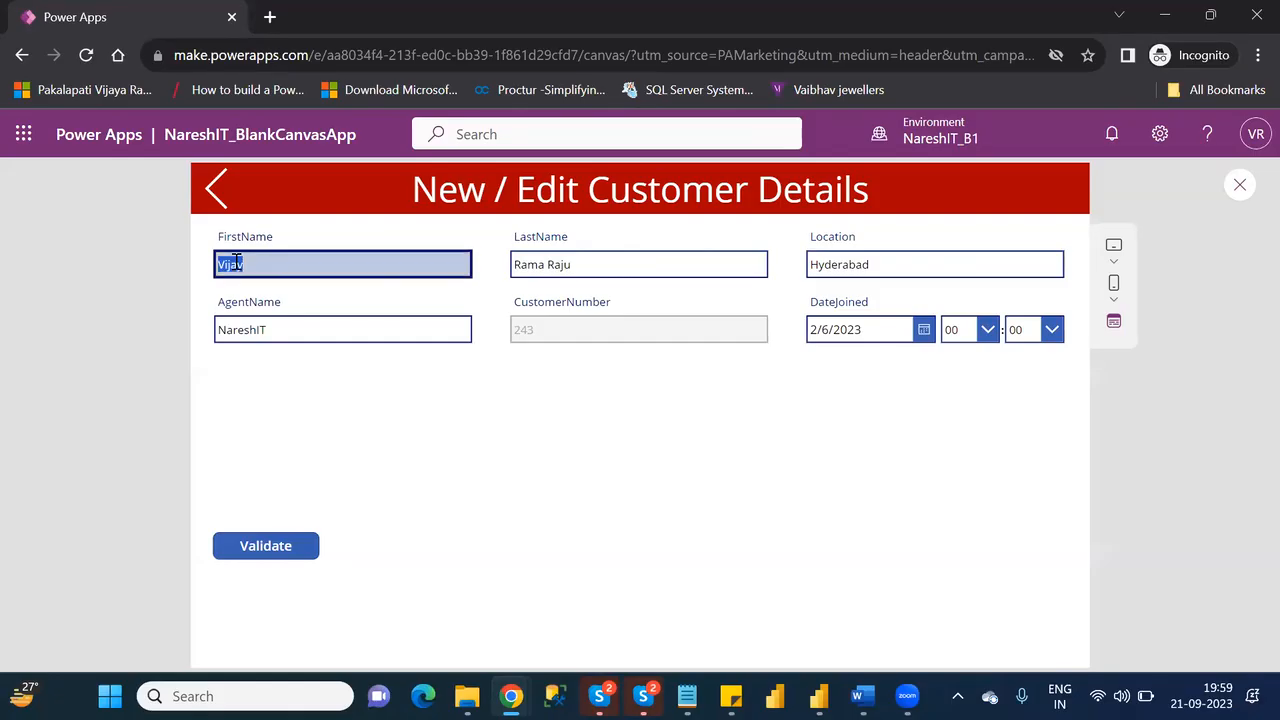
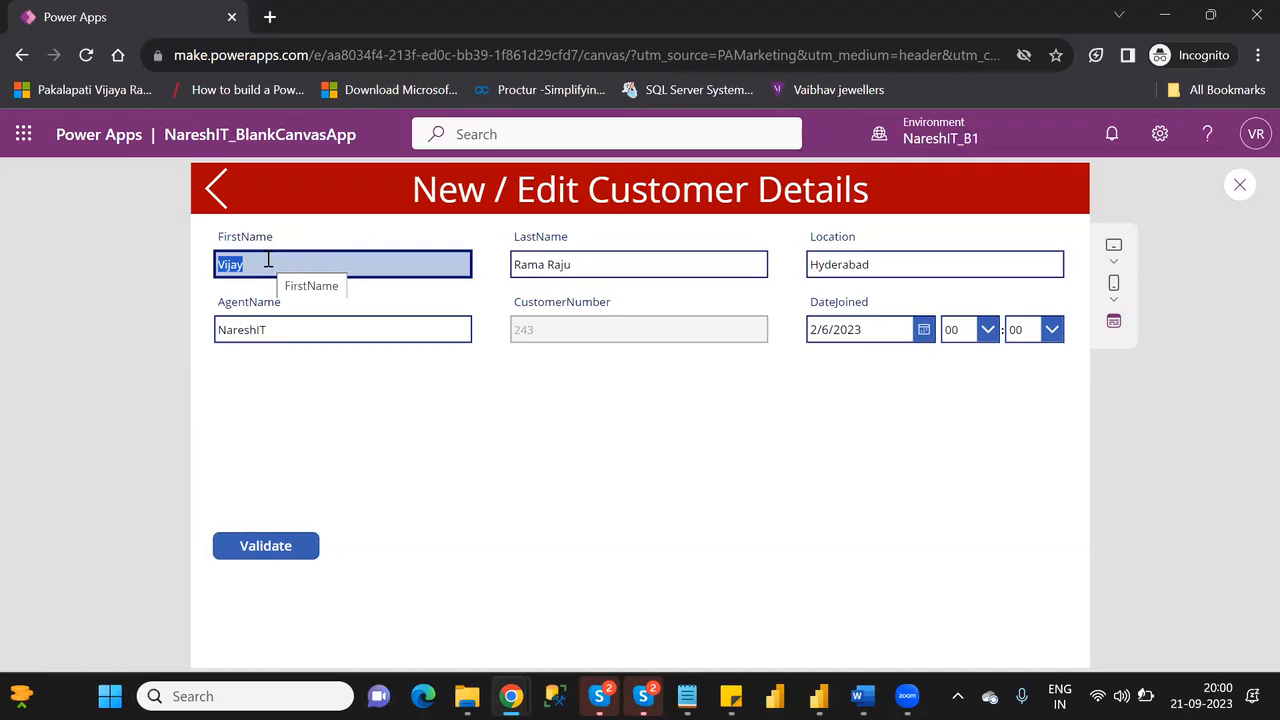
left_click(268, 261)
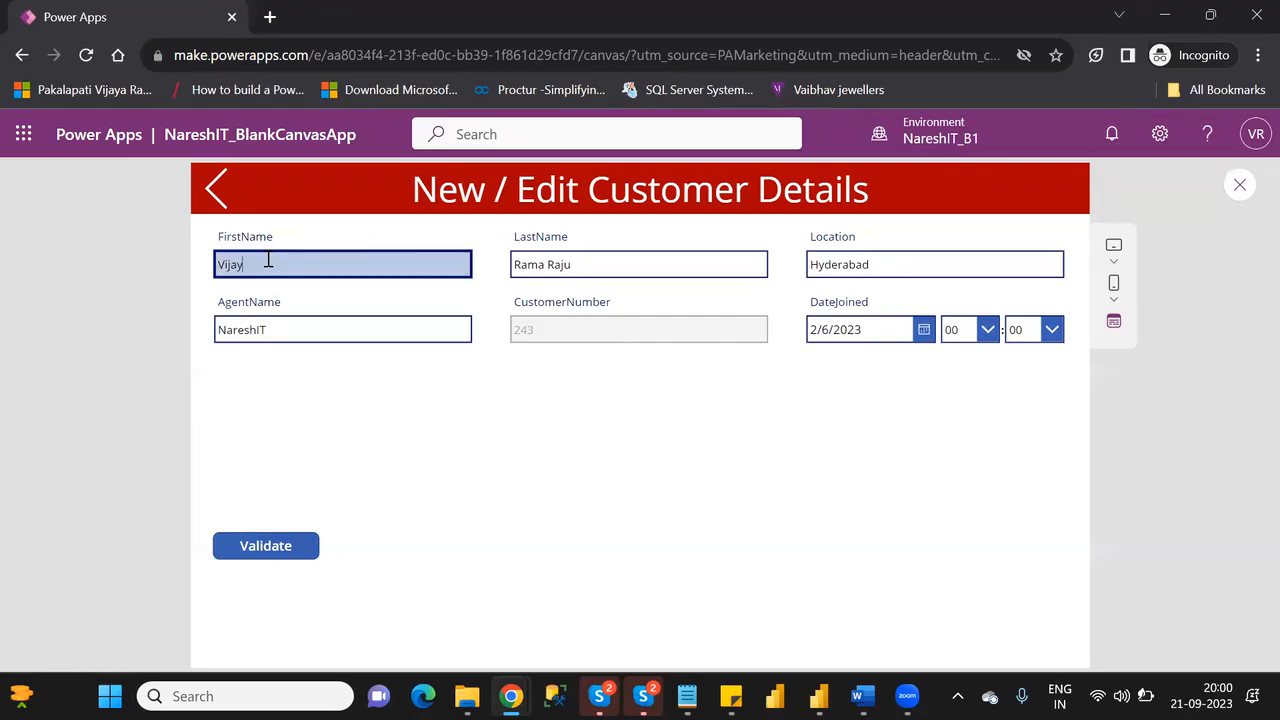
key("BackSpace")
type("y123")
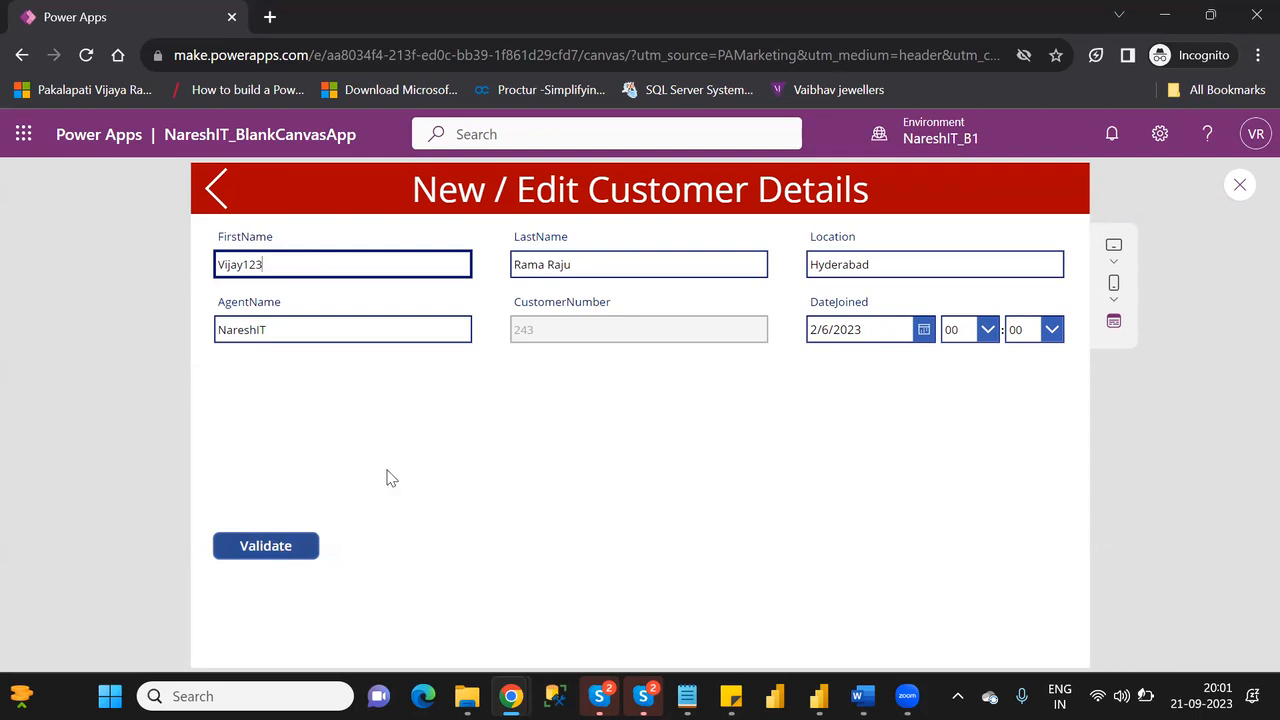
left_click(1240, 187)
left_click(826, 489)
left_click(358, 627)
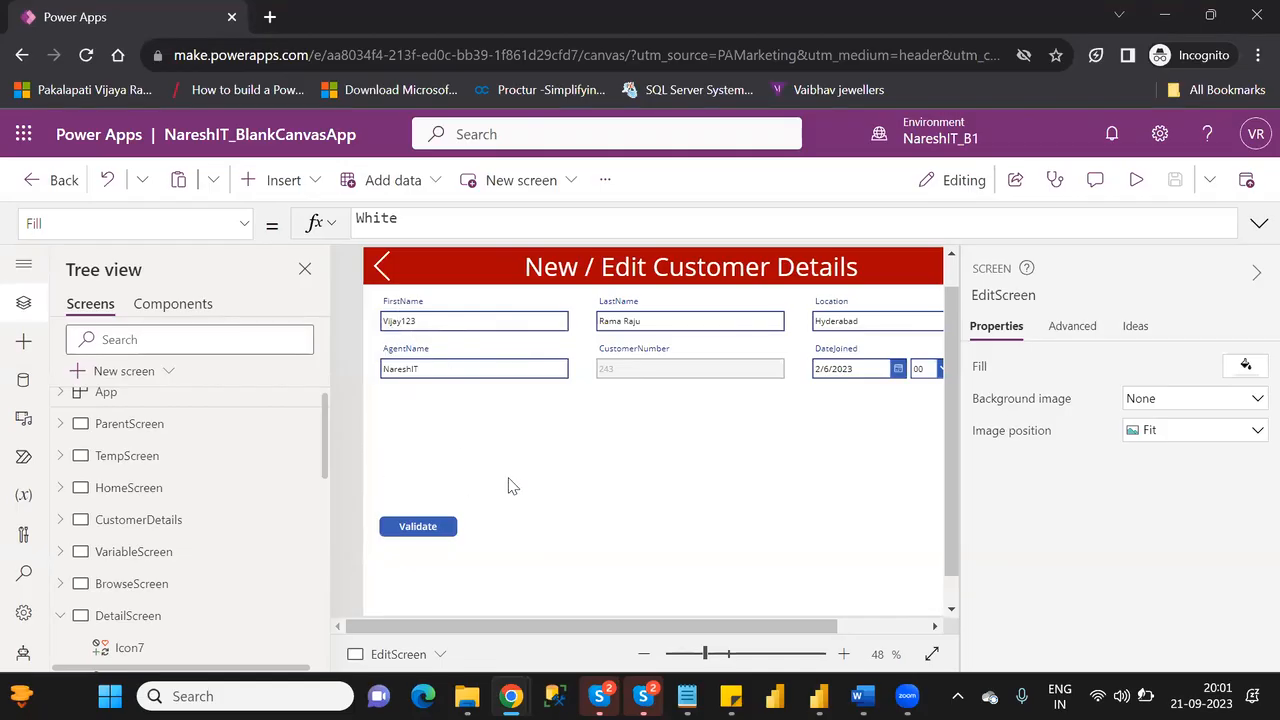
Step: Insert a text label on EditScreen and place it just above the Validate button
left_click(275, 184)
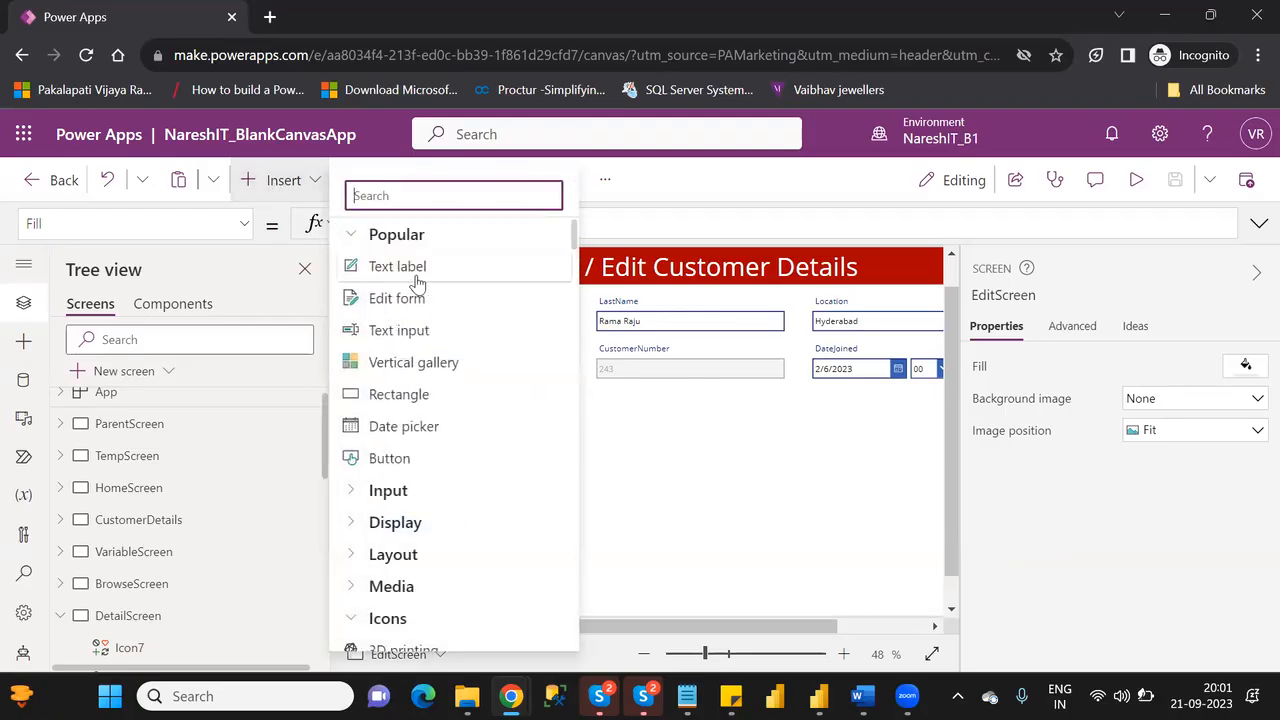
left_click(416, 283)
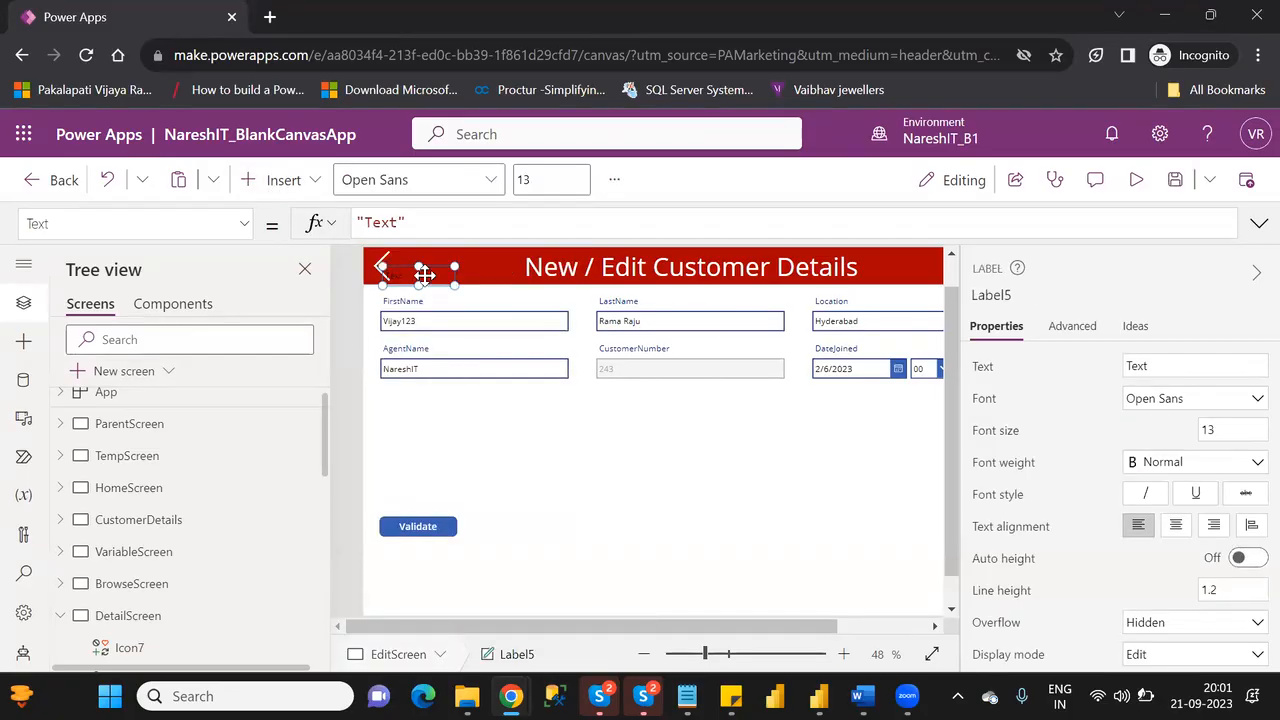
left_click_drag(443, 457, 412, 464)
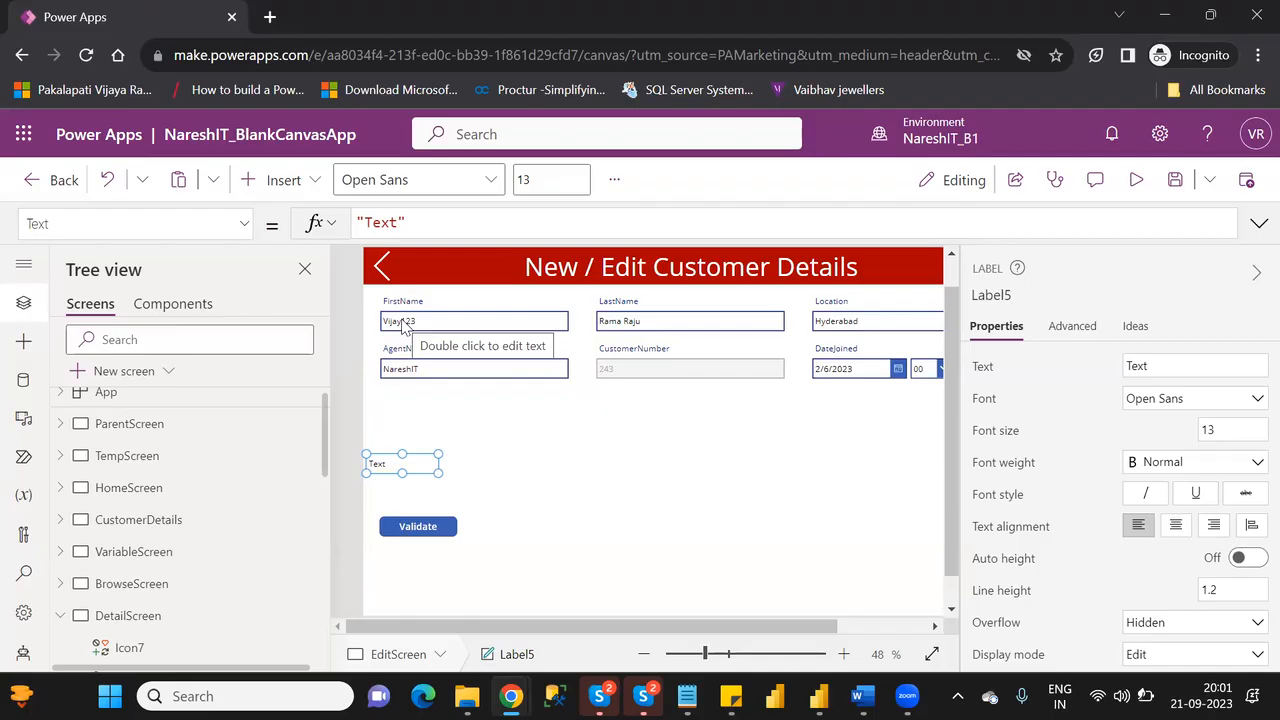
left_click_drag(392, 467, 427, 469)
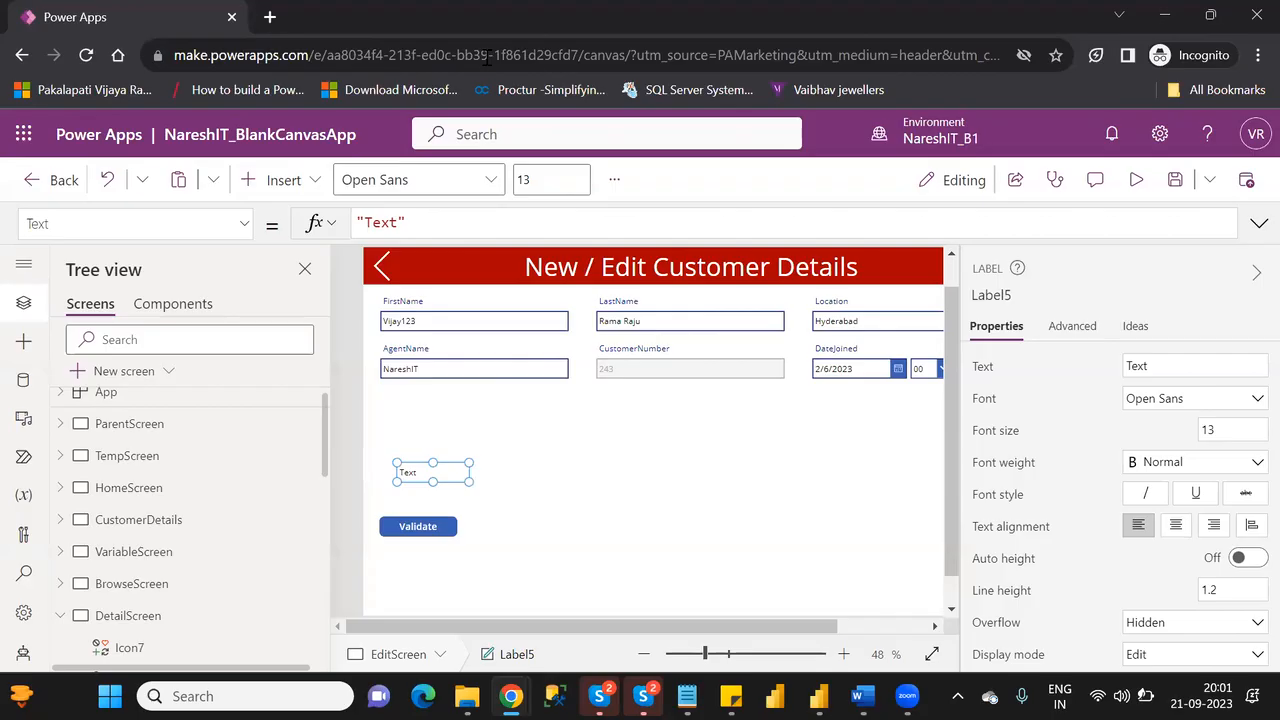
Step: Search Google for "power apps functions" in a new browser tab and open Microsoft's Power Fx formula reference
left_click(270, 17)
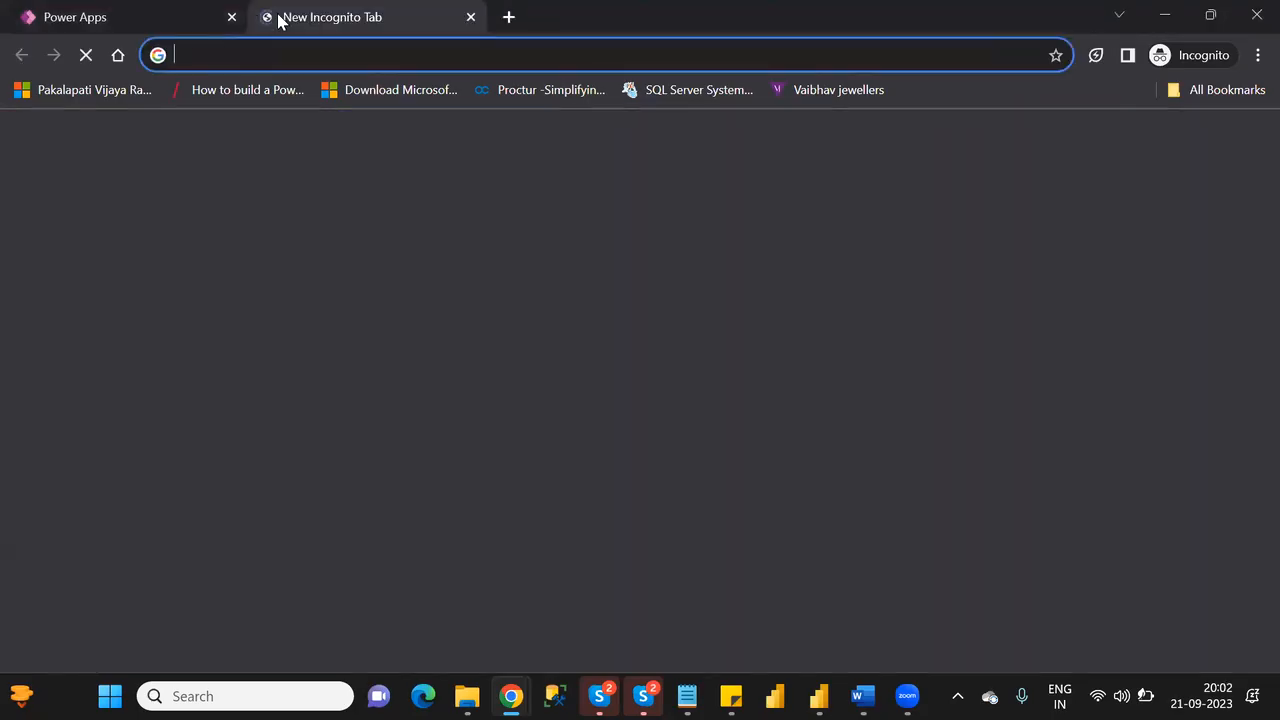
type("google.com")
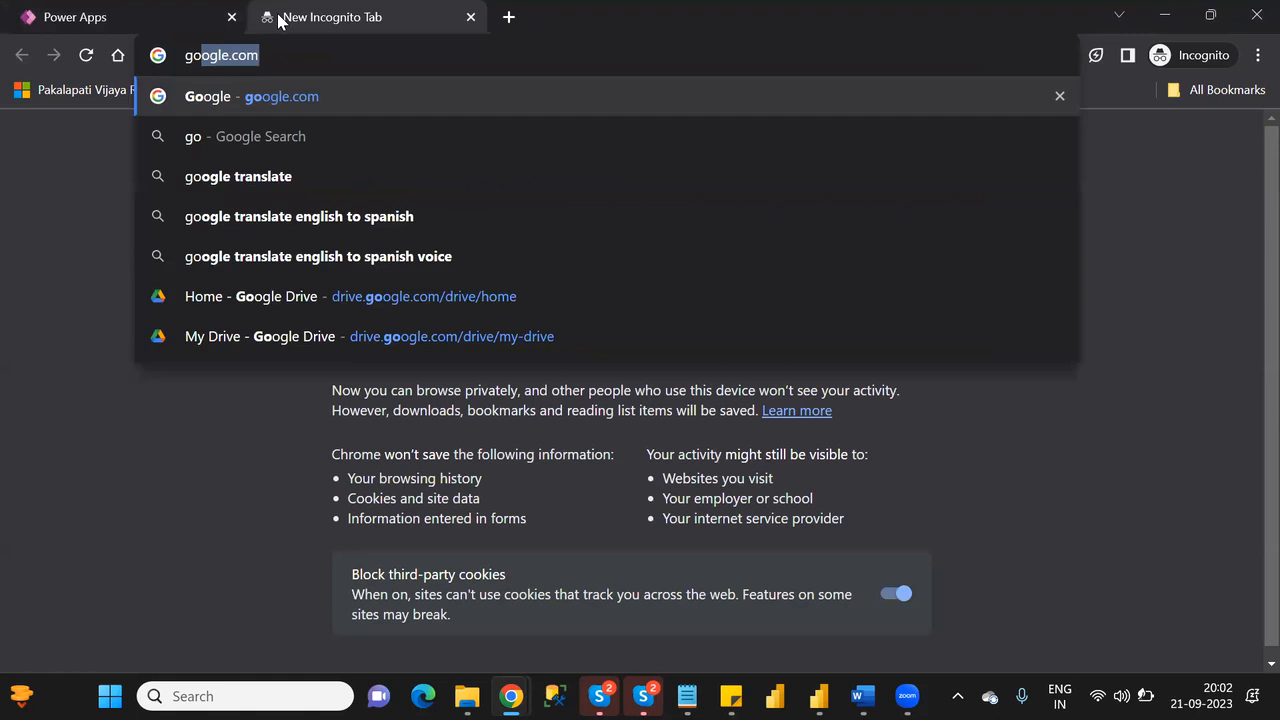
key("Return")
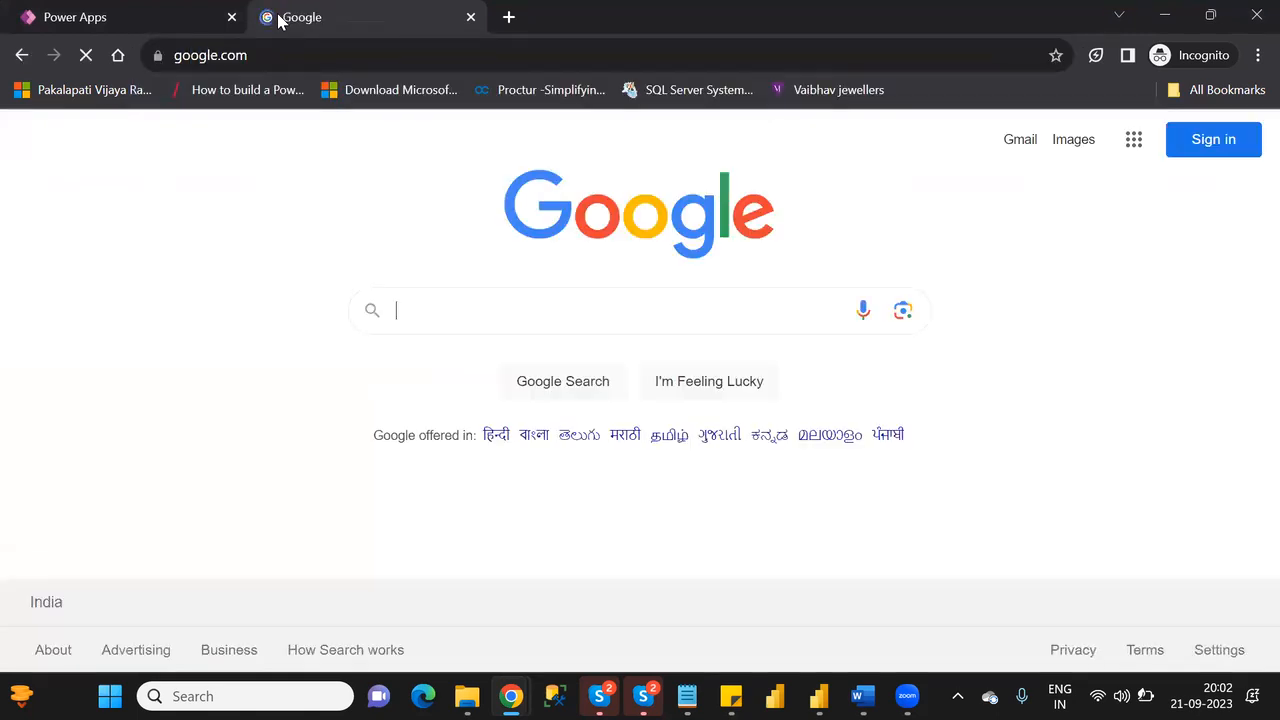
type("p")
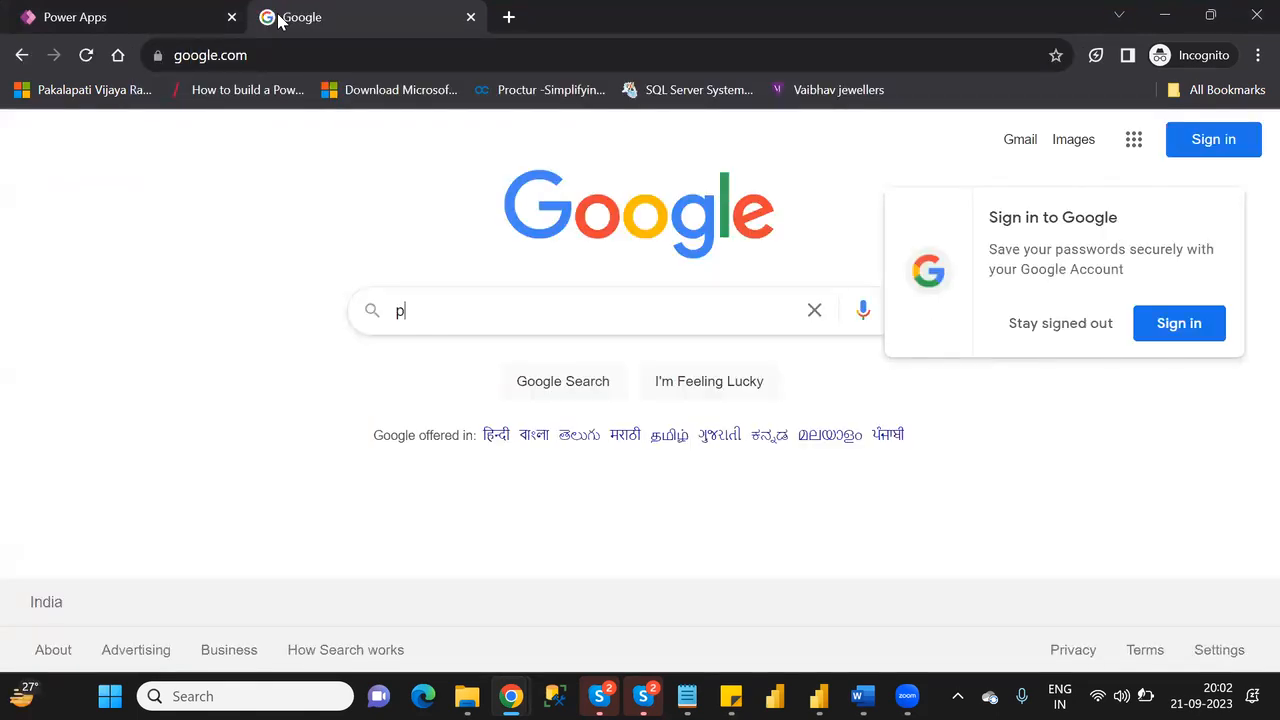
type("ower apps functions")
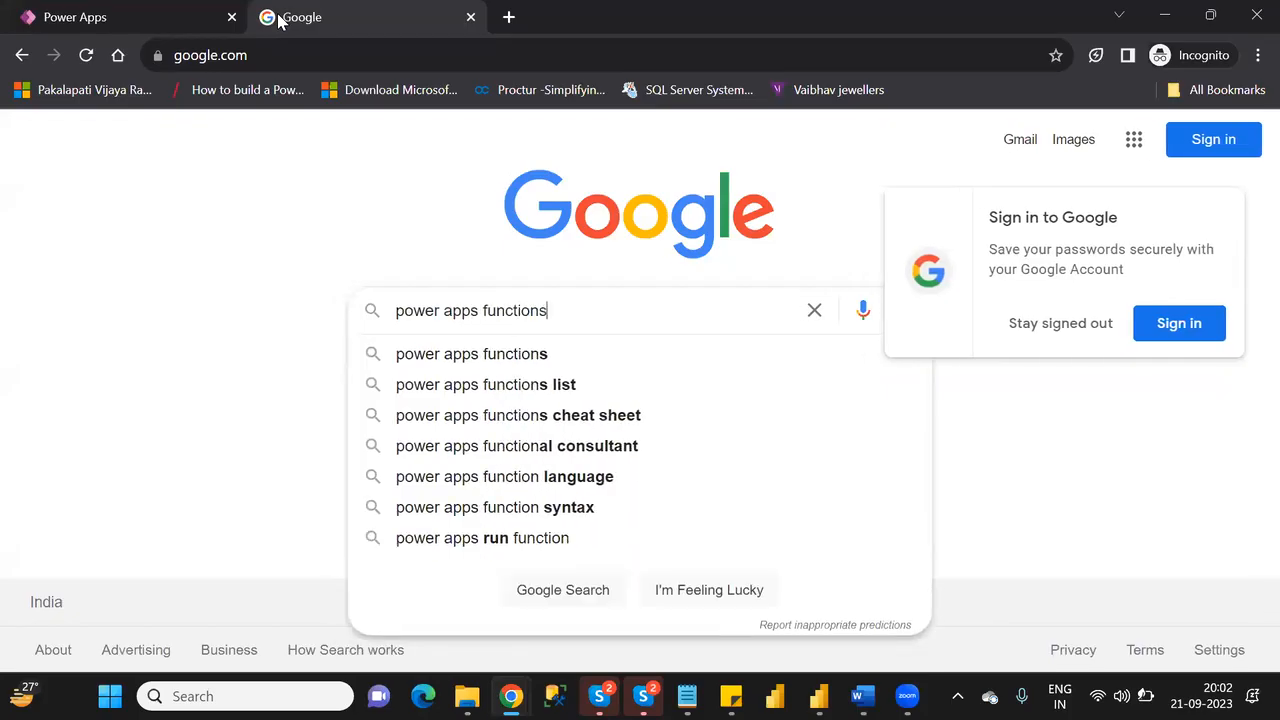
key("Return")
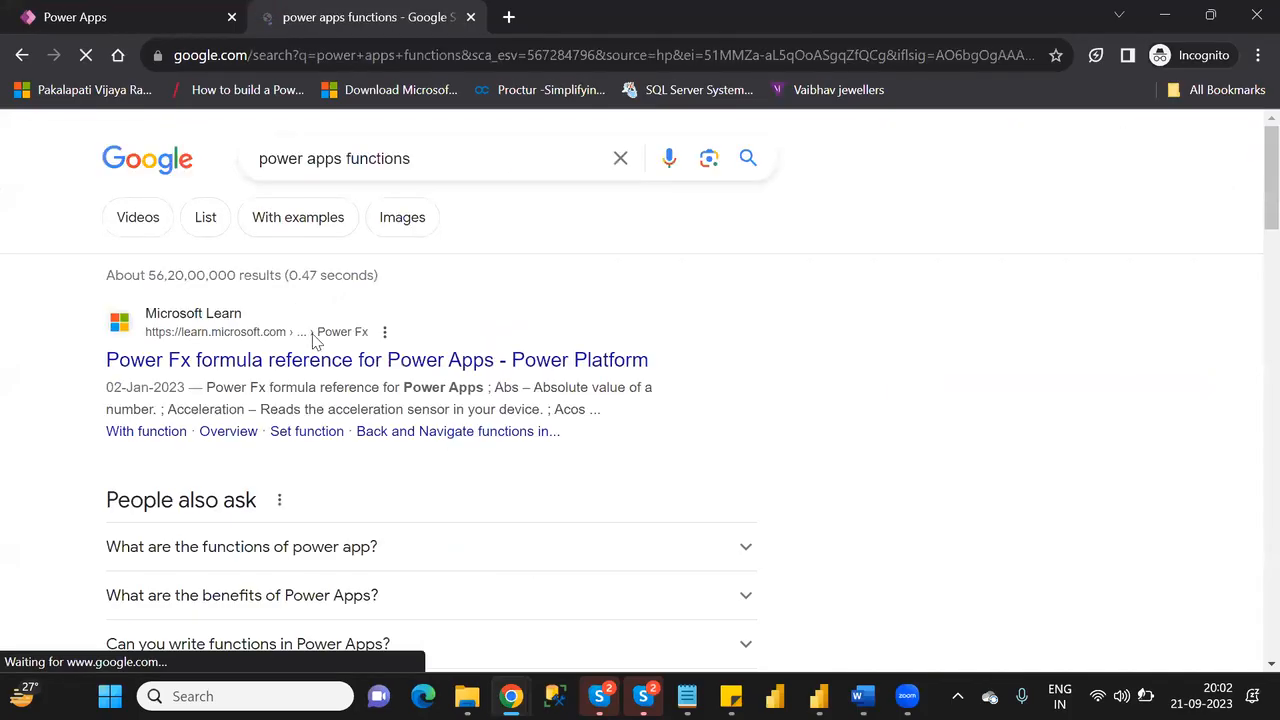
left_click(338, 364)
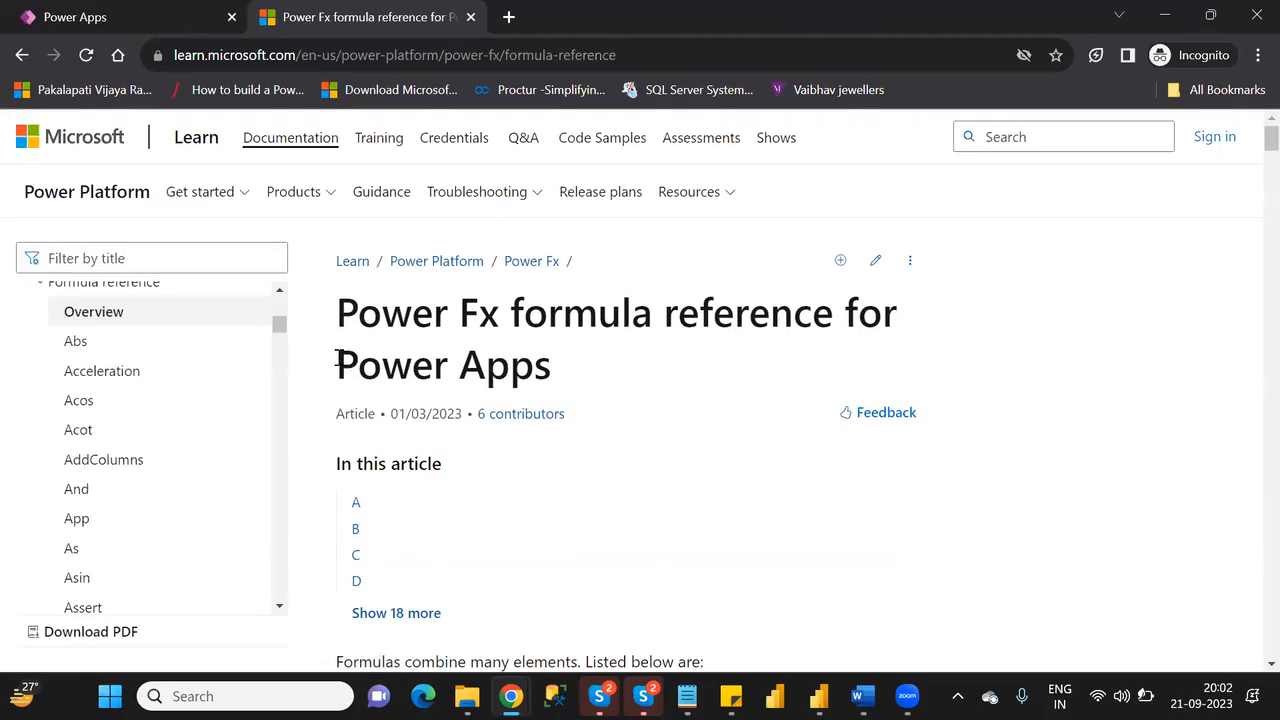
Step: Find the IsMatch function in the formula reference and open its article in a separate tab
scroll(340, 362, "down", 10)
scroll(340, 362, "down", 10)
scroll(340, 362, "down", 10)
scroll(340, 366, "down", 10)
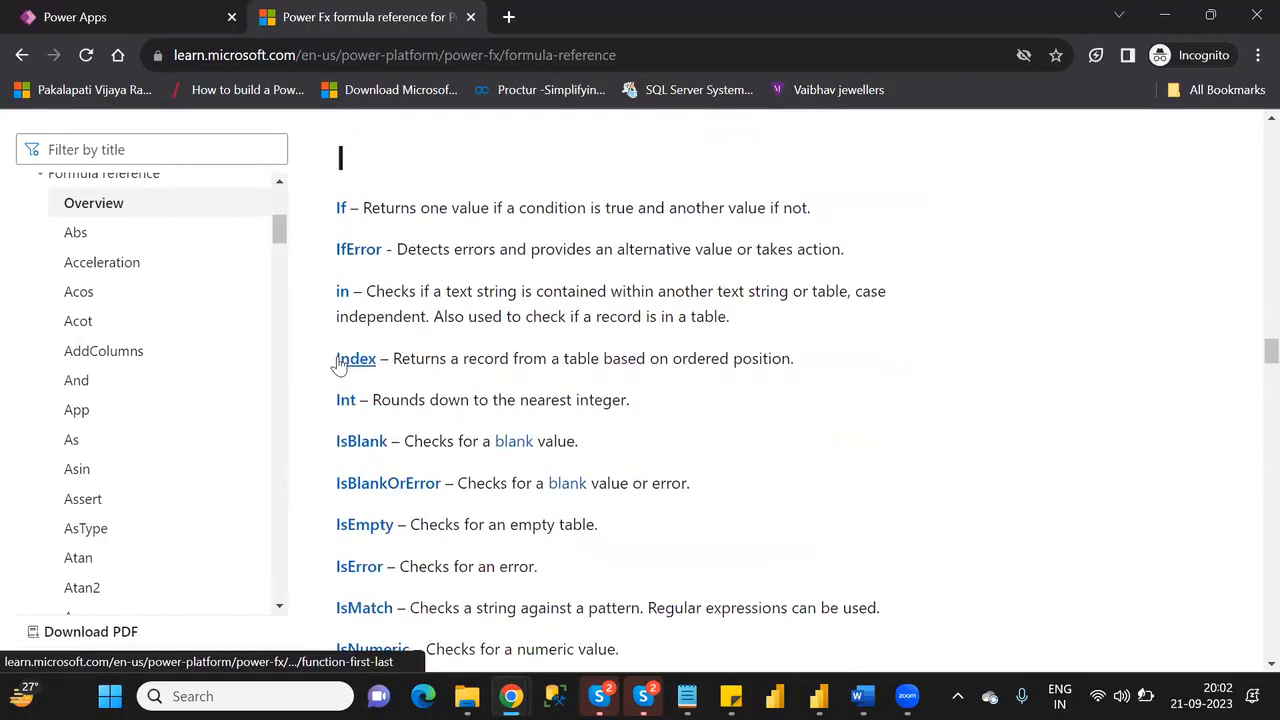
scroll(340, 366, "up", 1)
scroll(340, 366, "down", 2)
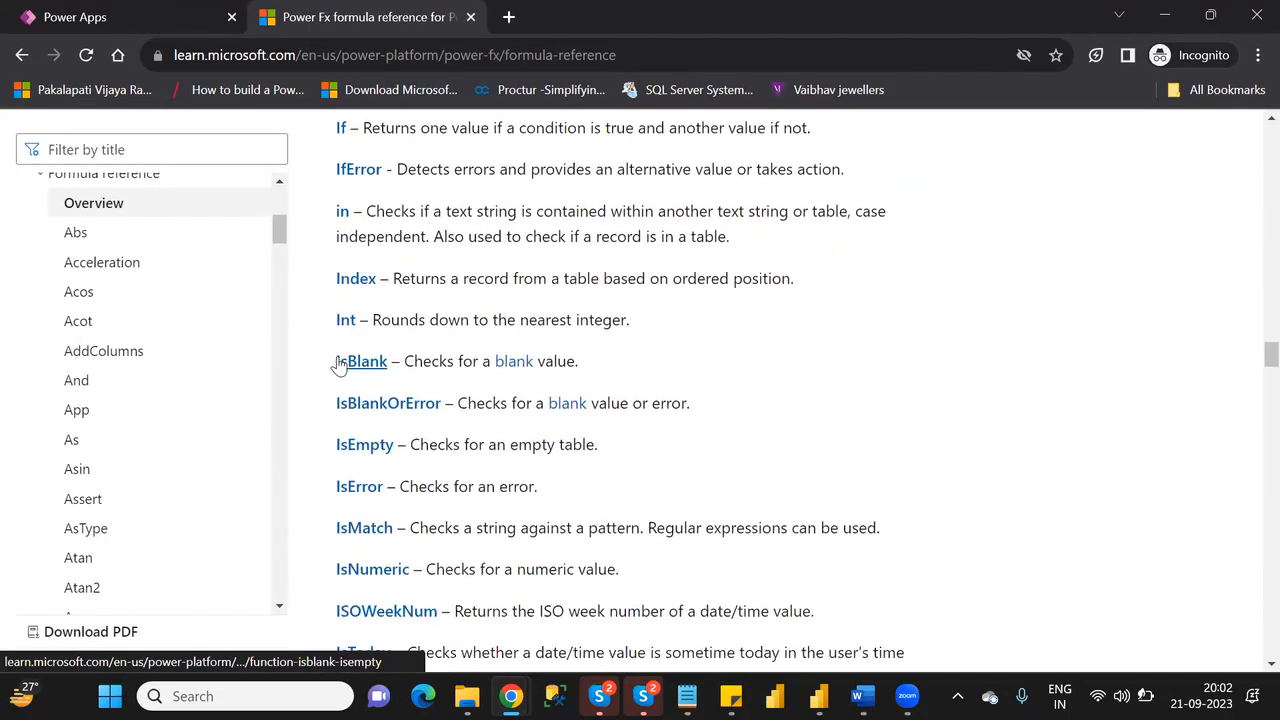
scroll(340, 366, "down", 2)
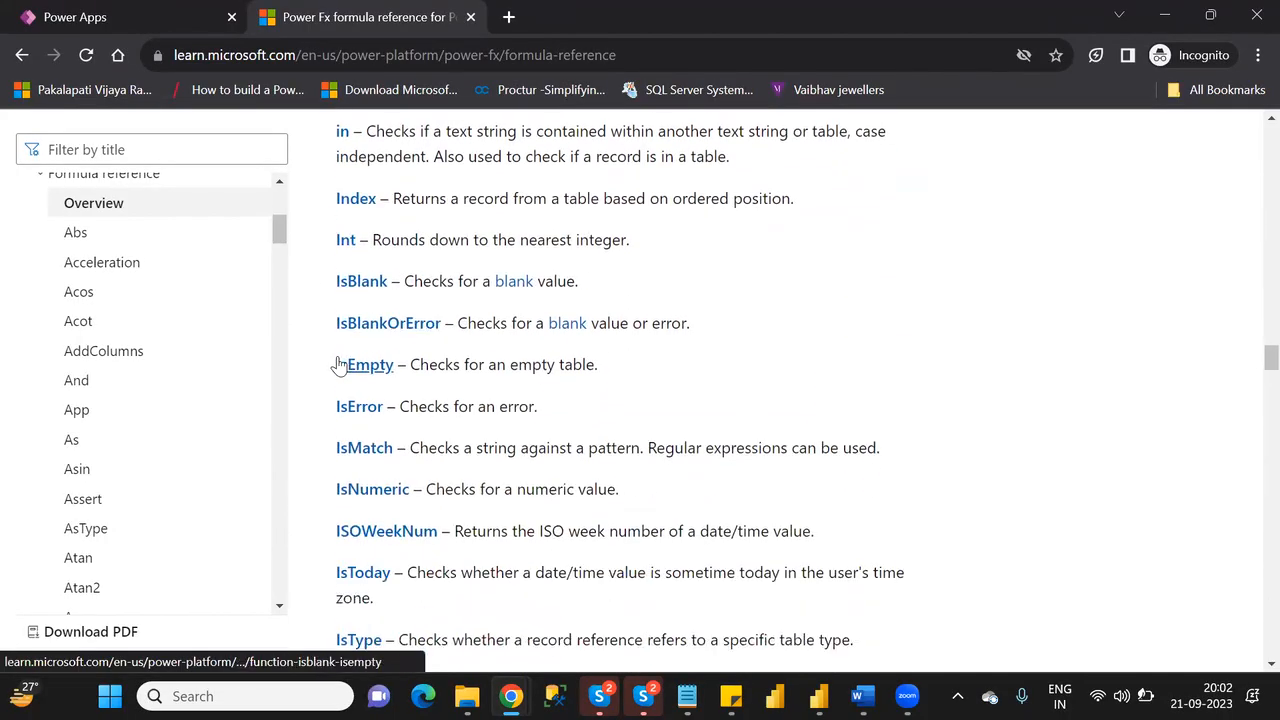
middle_click(366, 452)
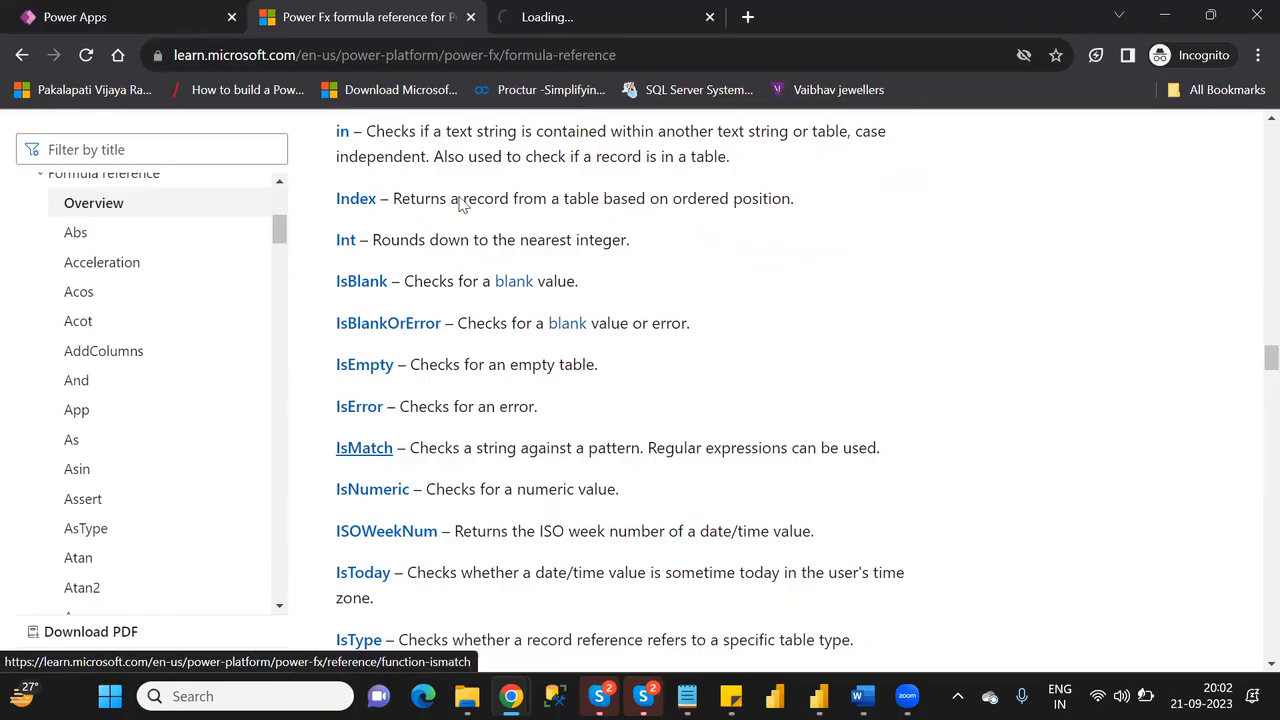
left_click(563, 20)
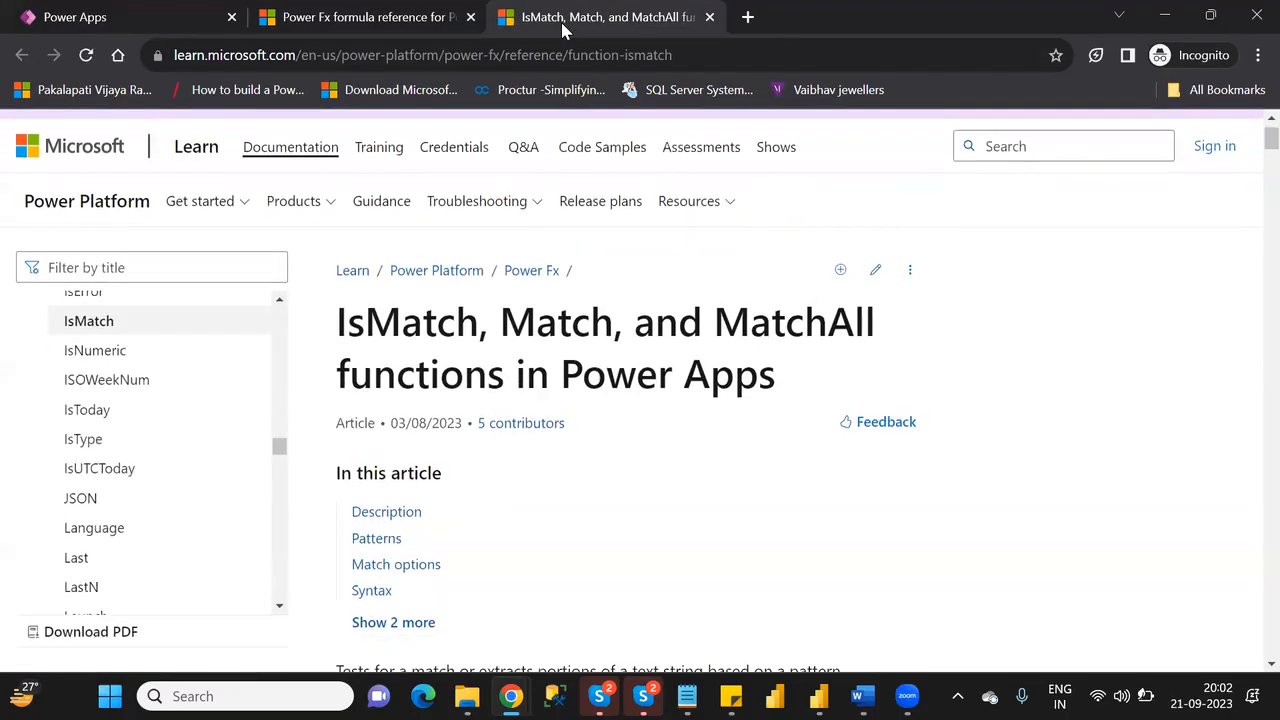
Step: Read the IsMatch article from its description through patterns, regular expressions and match options to the IsMatch syntax
key("Down")
key("Down")
key("Down")
key("Down")
key("Down")
key("Down")
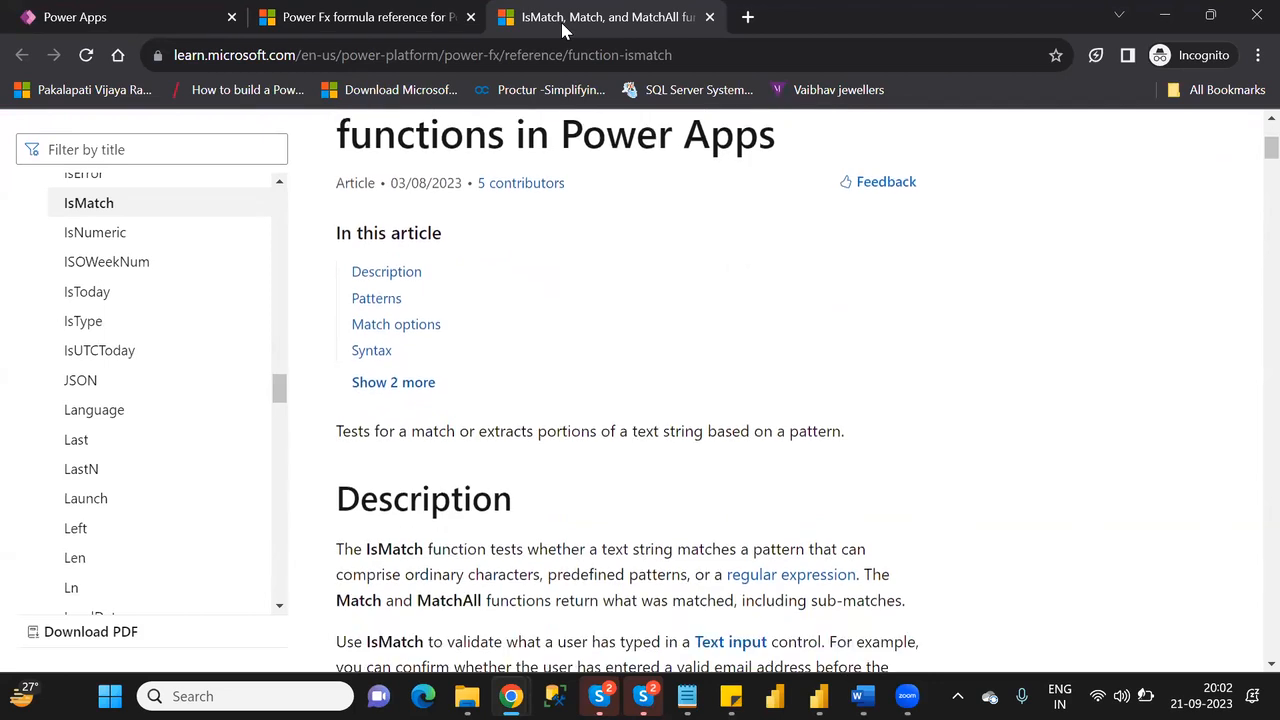
key("Down")
key("Down")
key("Down")
key("Down")
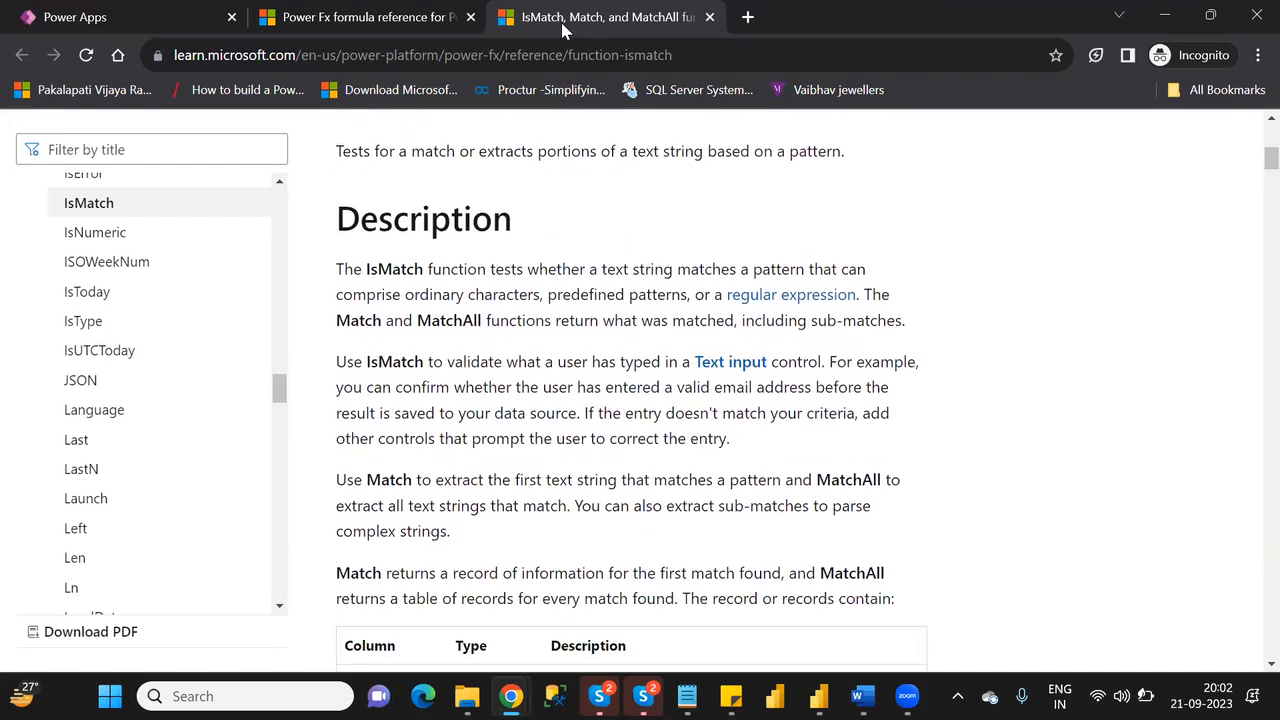
key("Down")
key("Down")
key("Down")
key("Down")
key("Down")
key("Down")
key("Down")
key("Down")
key("Down")
key("Down")
key("Down")
key("Down")
key("Down")
key("Down")
key("Down")
key("Down")
key("Down")
key("Down")
key("Down")
key("Down")
key("Down")
key("Down")
key("Down")
key("Down")
key("Down")
key("Down")
key("Down")
key("Down")
key("Down")
key("Down")
key("Down")
key("Down")
key("Down")
key("Down")
key("Down")
key("Down")
key("Down")
key("Down")
key("Down")
key("Down")
key("Down")
key("Down")
key("Down")
key("Down")
key("Down")
key("Down")
key("Down")
key("Down")
key("Down")
key("Down")
key("Down")
key("Down")
key("Down")
key("Down")
key("Down")
key("Down")
key("Down")
key("Down")
key("Down")
key("Down")
key("Down")
key("Down")
key("Down")
key("Down")
key("Down")
key("Down")
key("Down")
key("Down")
key("Down")
key("Down")
key("Down")
key("Down")
key("Down")
key("Down")
key("Down")
key("Down")
key("Down")
key("Down")
key("Down")
key("Down")
key("Down")
key("Down")
key("Down")
key("Down")
key("Down")
key("Down")
key("Down")
key("Down")
key("Down")
key("Down")
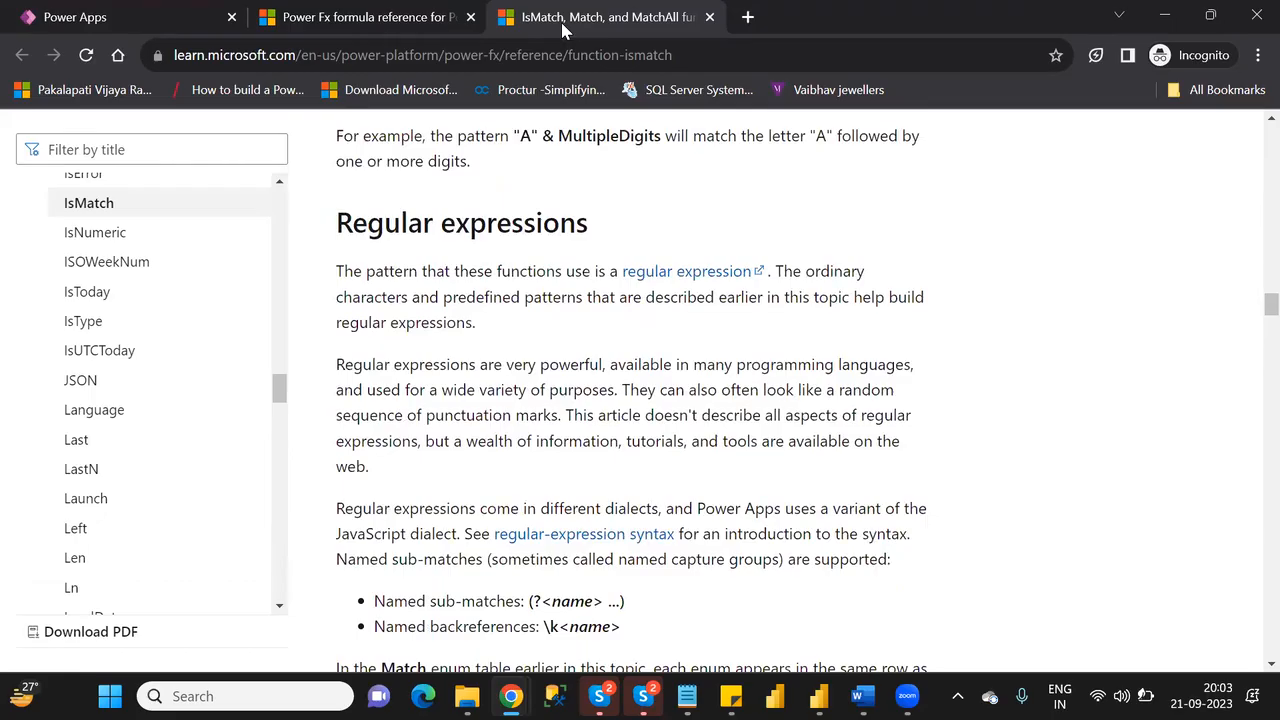
key("Down")
key("Down")
key("Down")
key("Down")
key("Down")
key("Down")
key("Down")
key("Down")
key("Down")
key("Down")
key("Down")
key("Down")
key("Down")
key("Down")
key("Down")
key("Down")
key("Down")
key("Down")
key("Down")
key("Down")
key("Down")
key("Down")
key("Down")
key("Down")
key("Down")
key("Down")
key("Down")
key("Down")
key("Down")
key("Down")
key("Down")
key("Down")
key("Down")
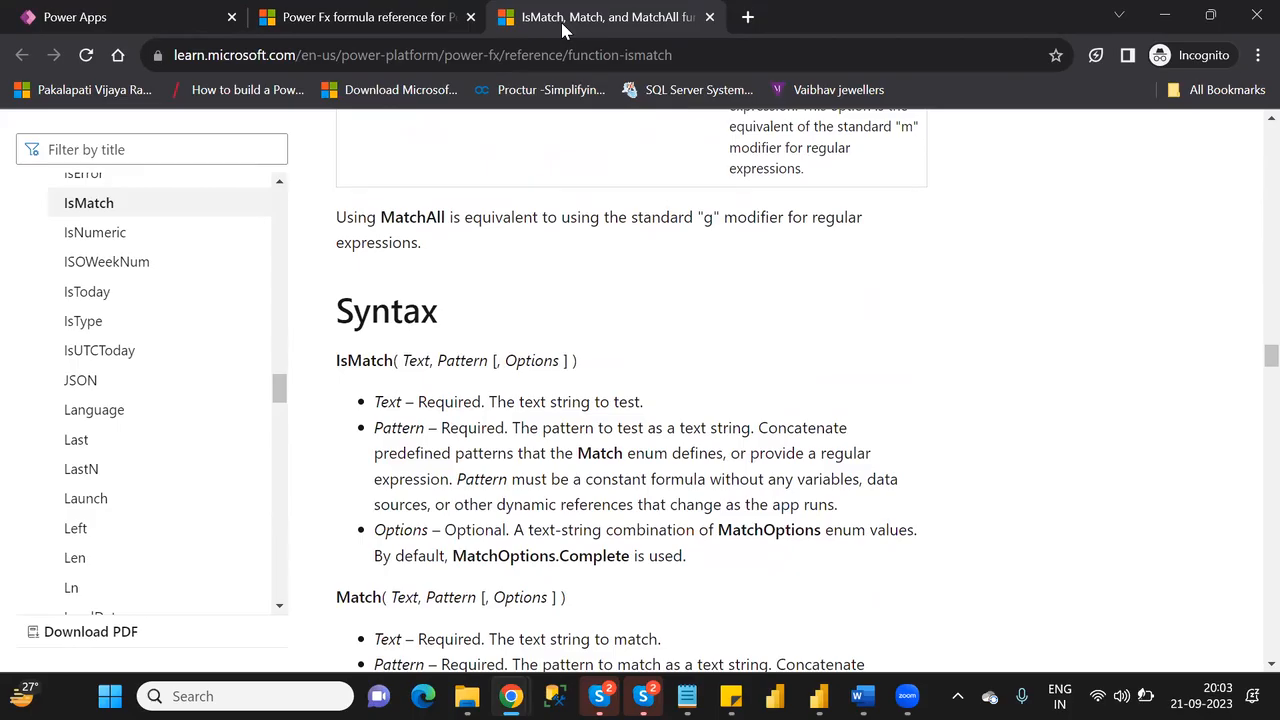
Step: Review the Pattern argument in the IsMatch syntax and study the predefined patterns in the Match enum table
double_click(409, 366)
double_click(452, 360)
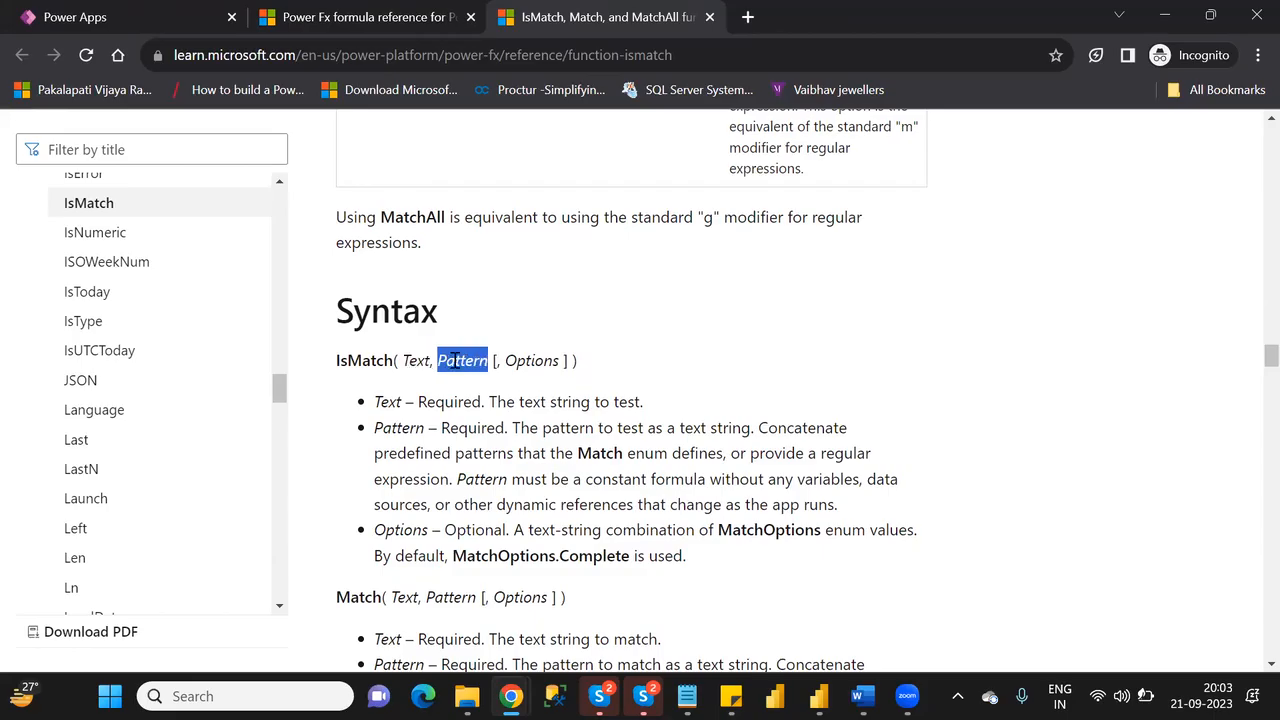
scroll(455, 362, "up", 8)
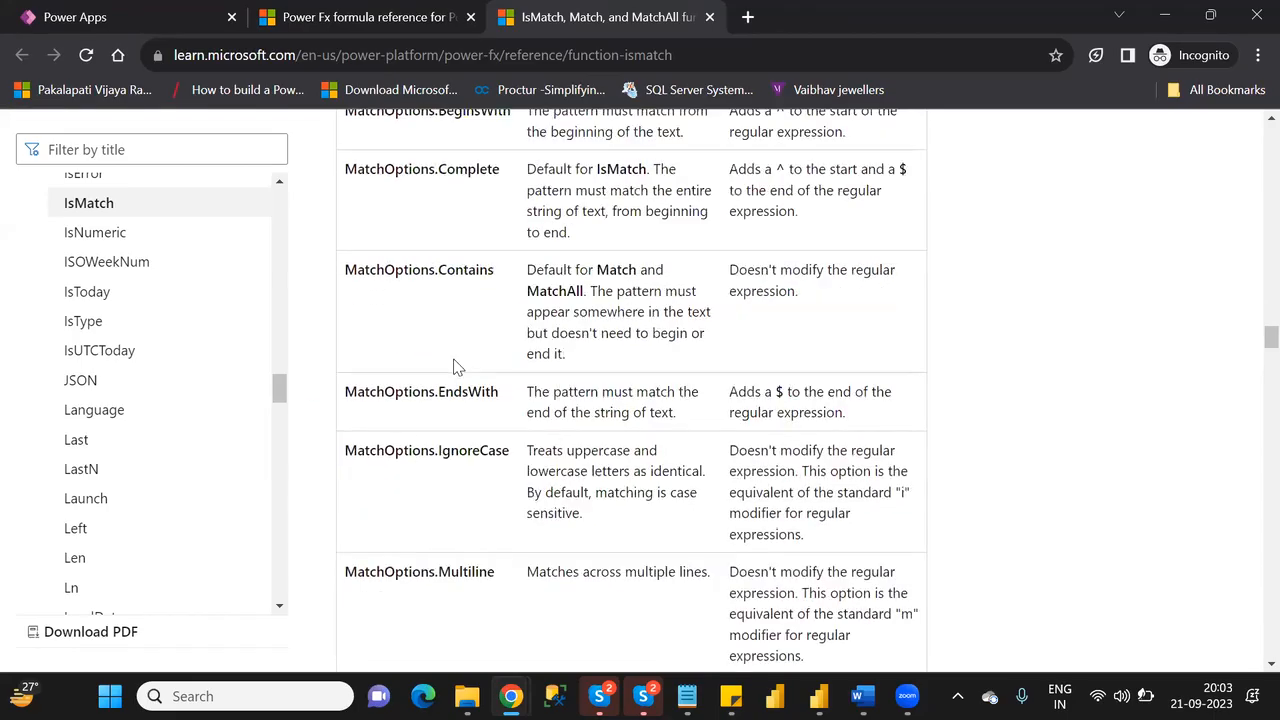
scroll(455, 365, "up", 10)
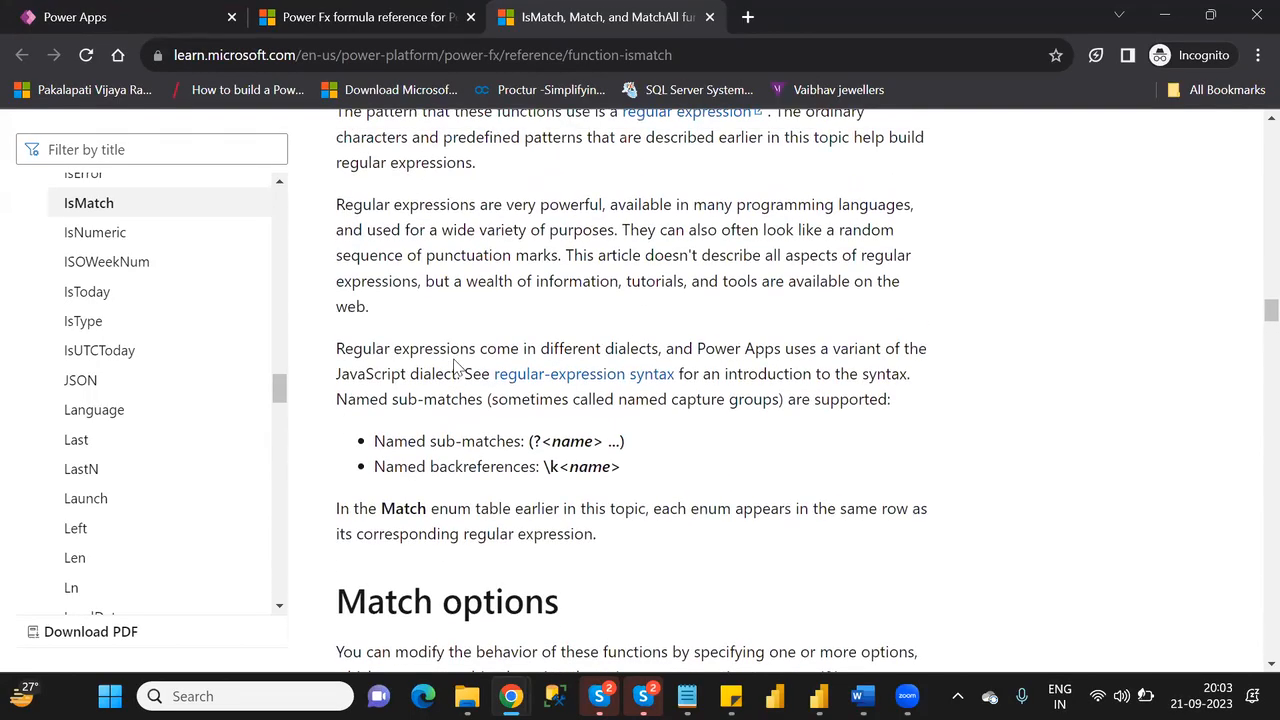
scroll(455, 365, "up", 2)
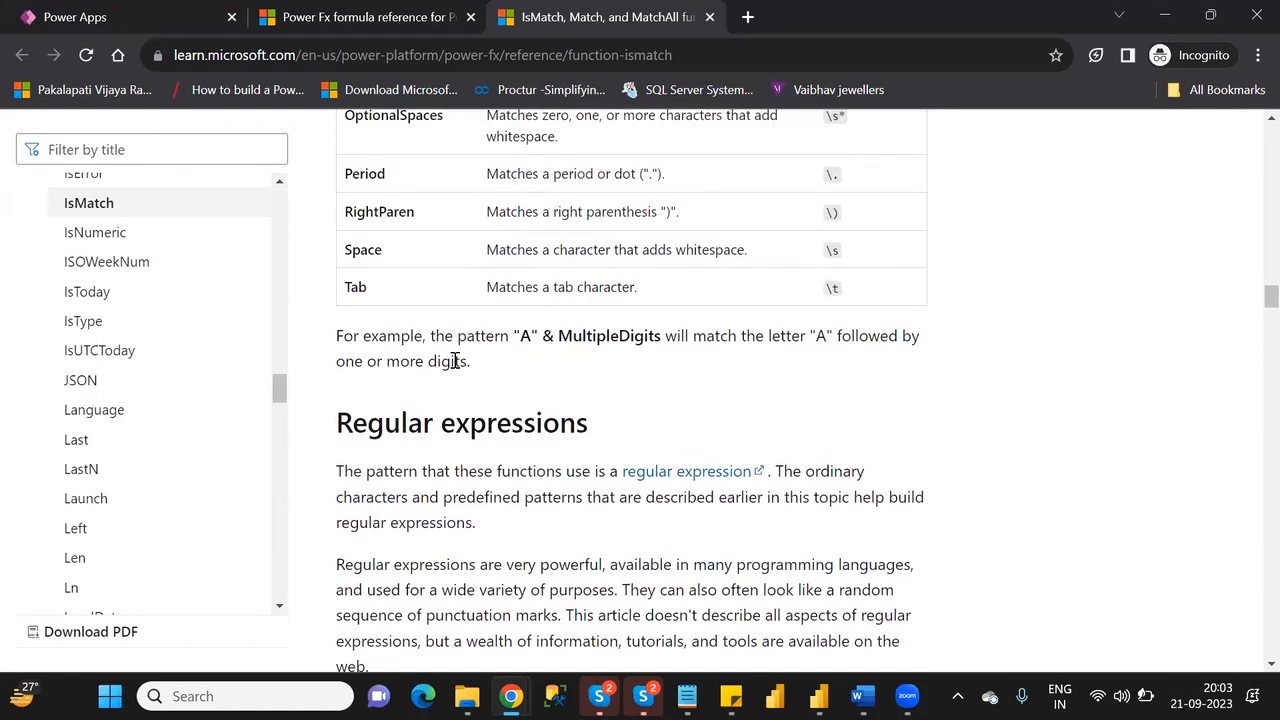
scroll(455, 365, "up", 3)
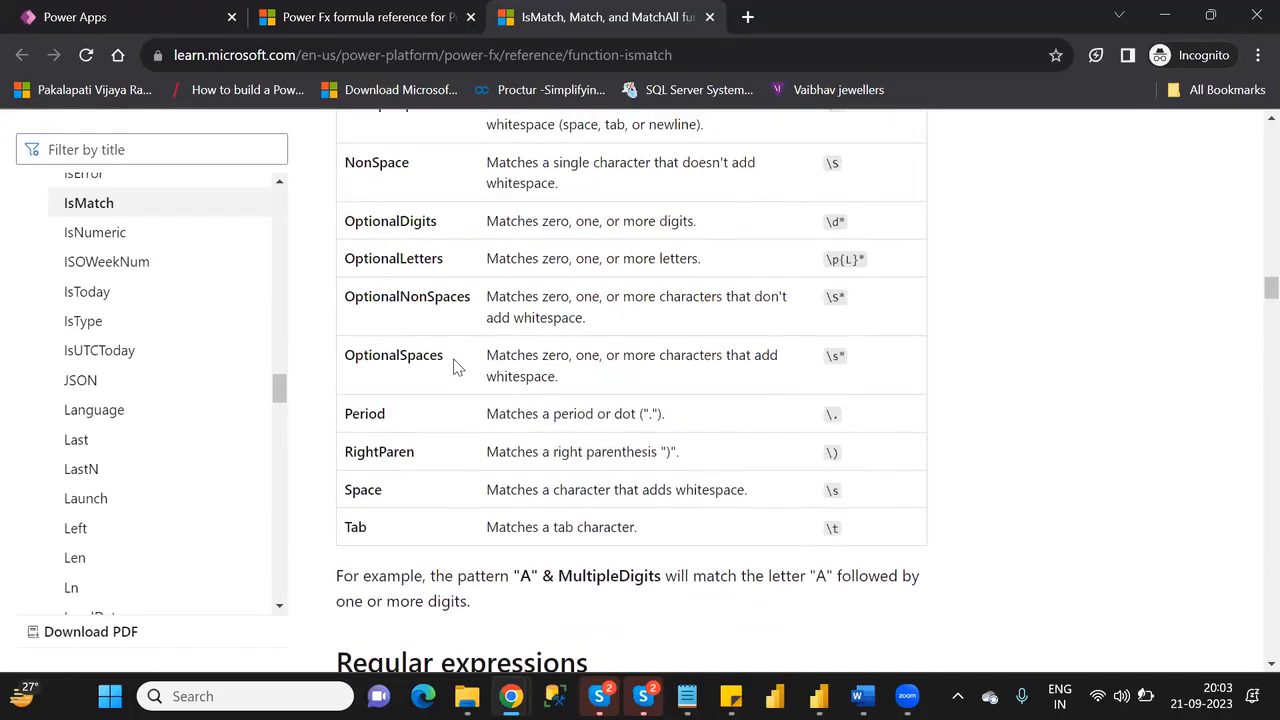
scroll(455, 365, "up", 3)
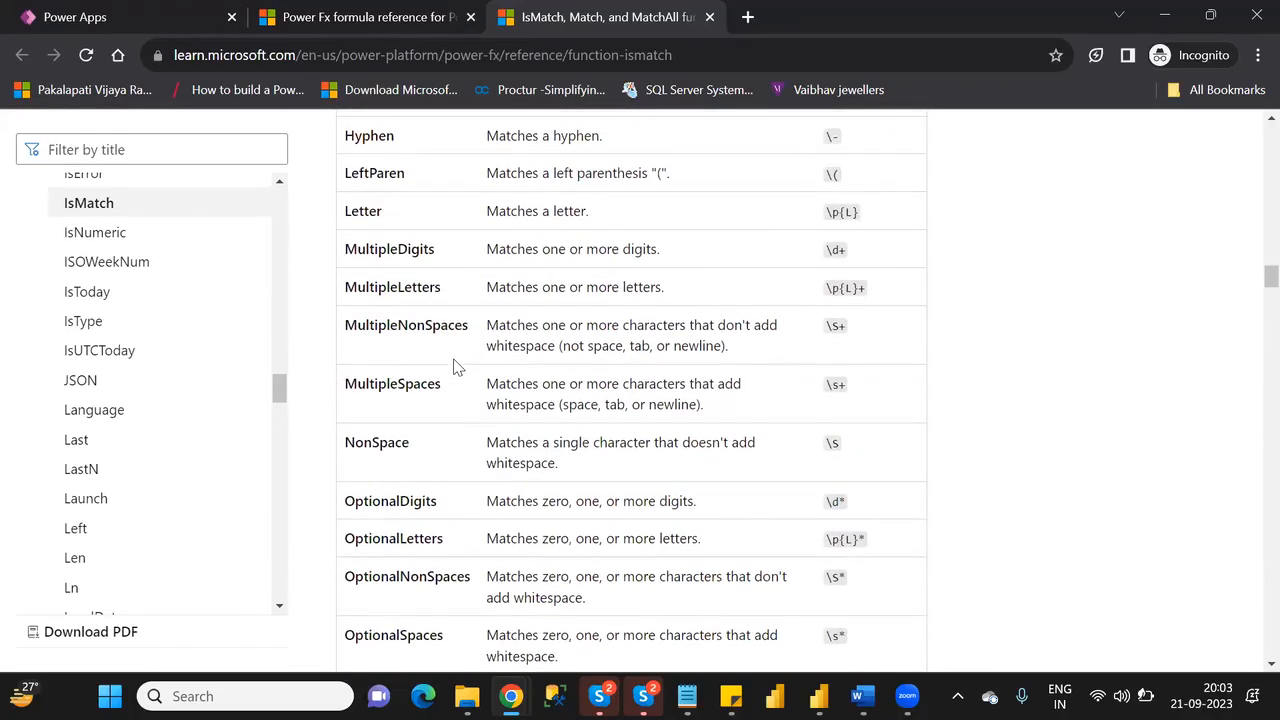
scroll(455, 365, "up", 3)
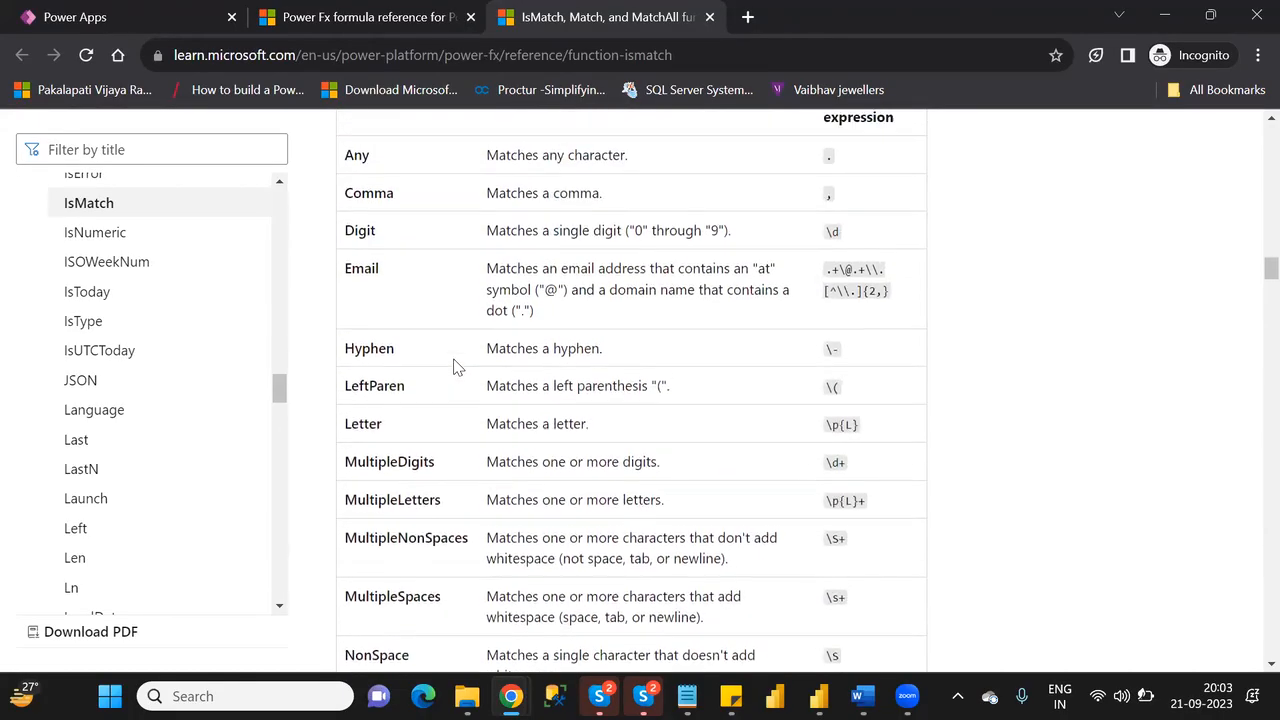
scroll(455, 365, "down", 1)
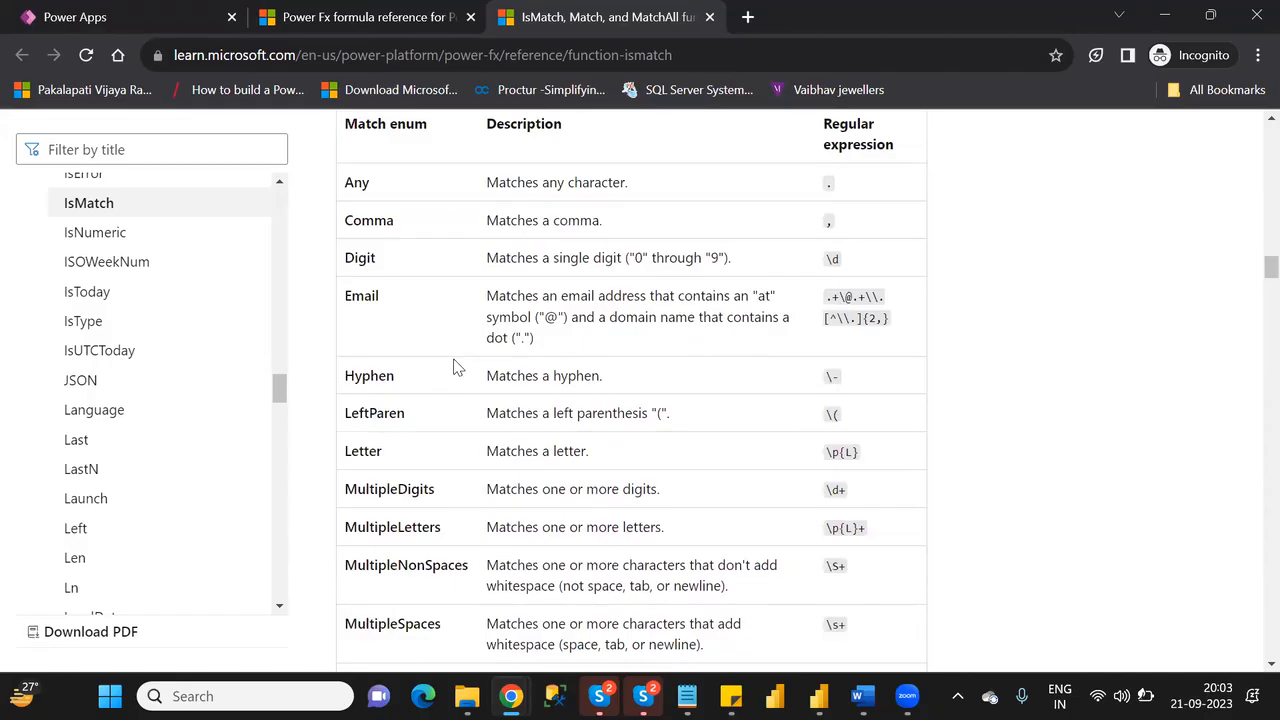
scroll(455, 365, "up", 1)
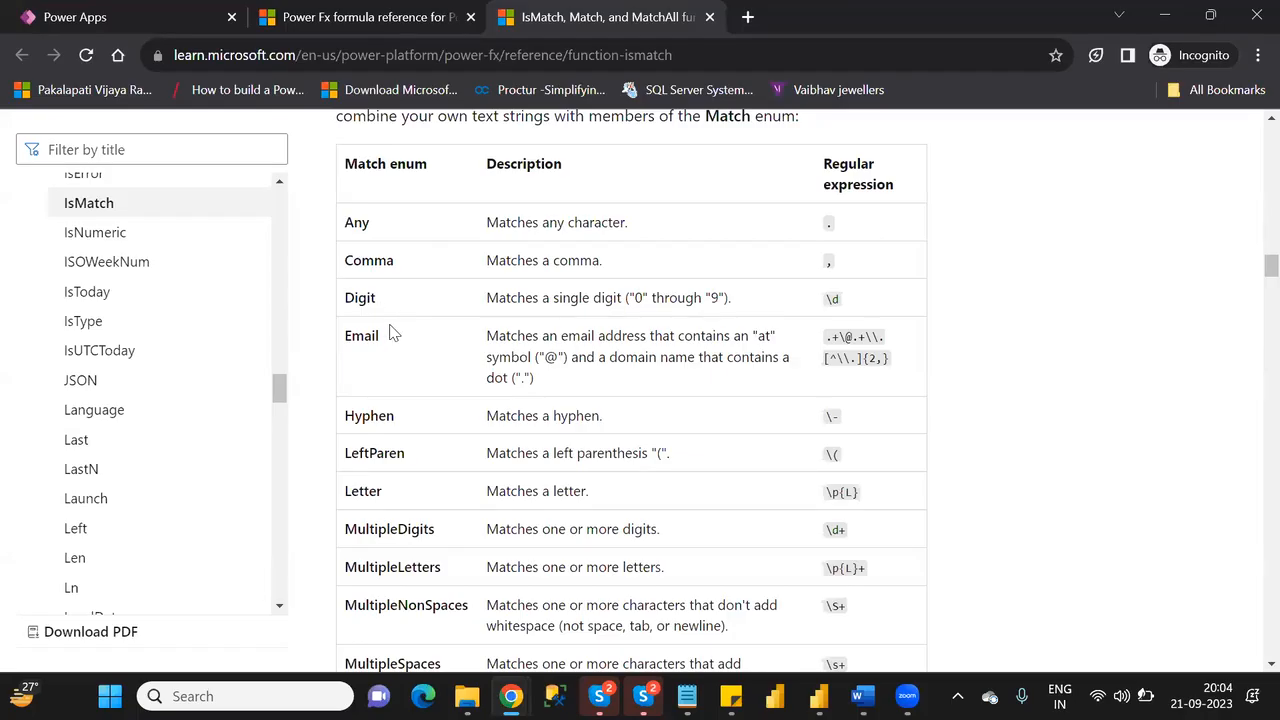
scroll(393, 333, "down", 1)
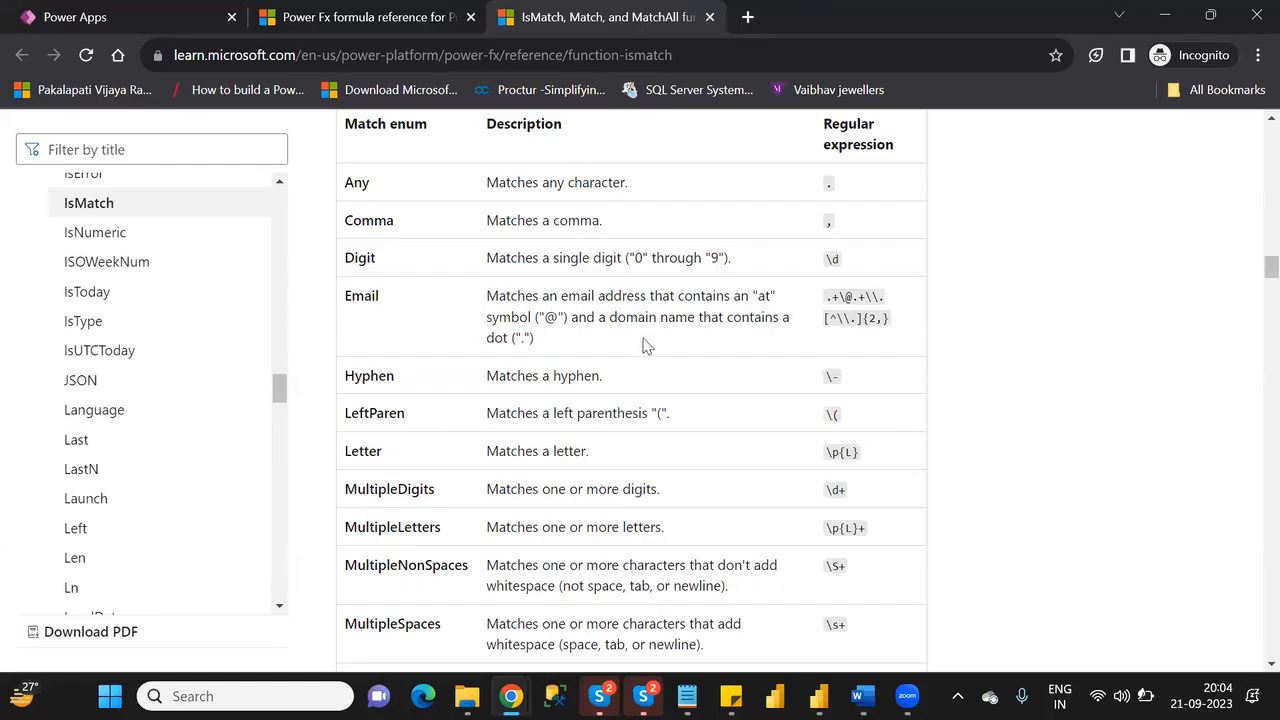
scroll(430, 317, "down", 2)
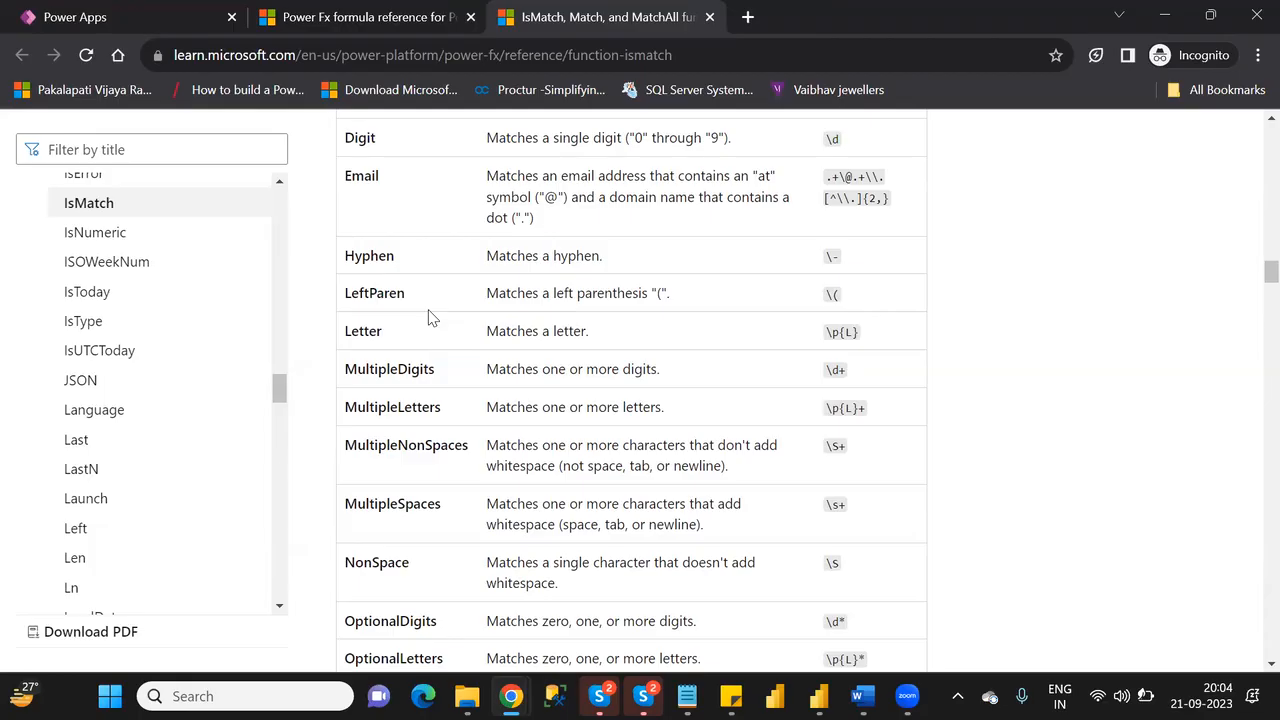
Step: Read the MatchOptions table in the Match options section, from BeginsWith through Multiline
scroll(430, 317, "down", 6)
scroll(430, 317, "down", 5)
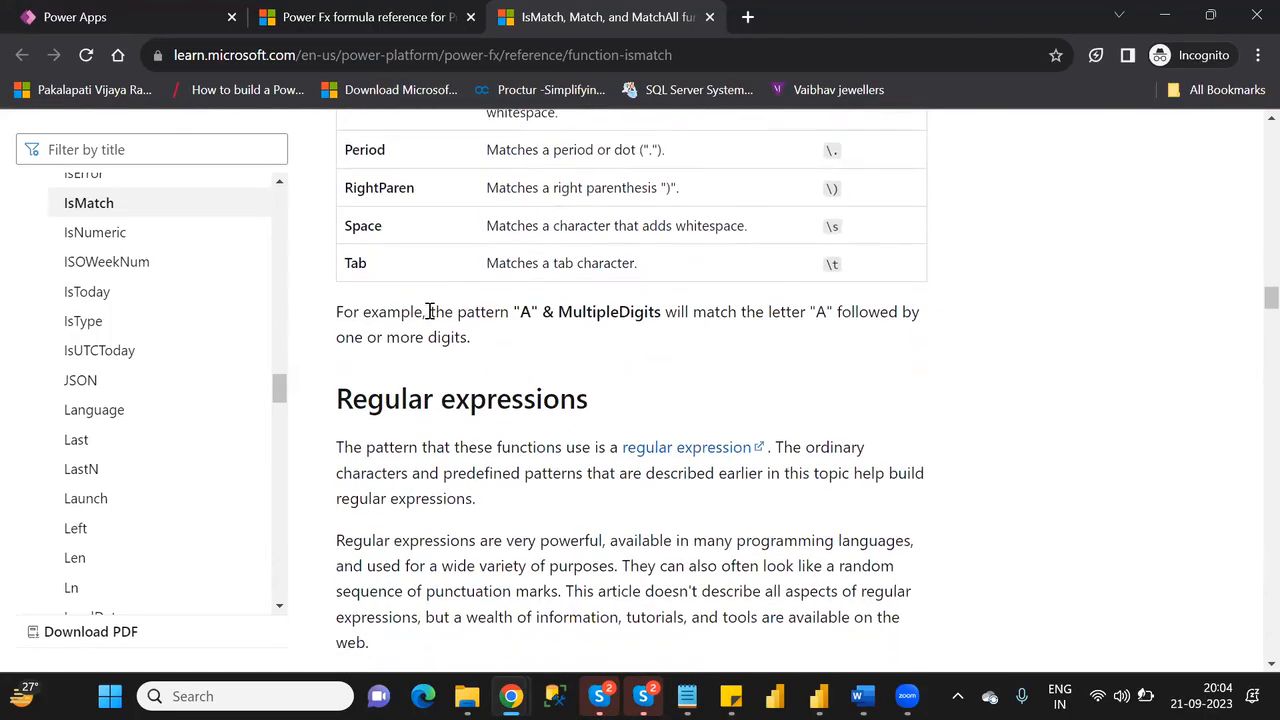
scroll(430, 312, "down", 3)
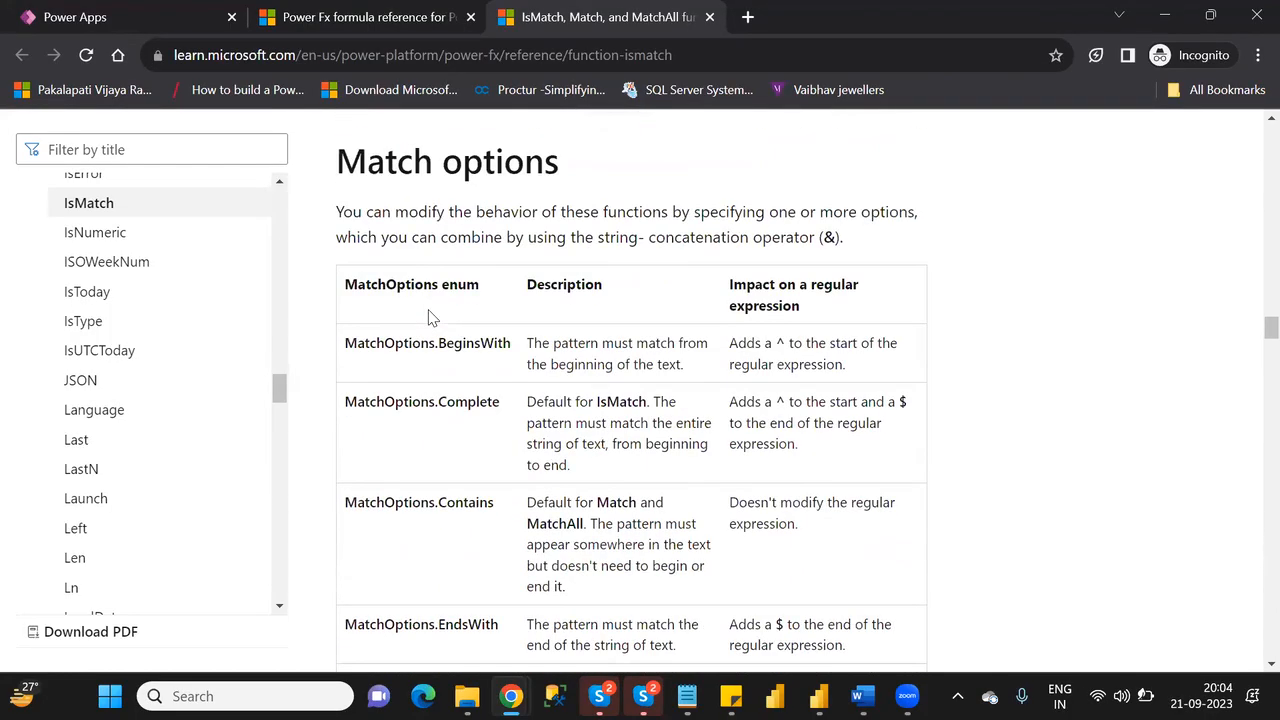
scroll(430, 315, "down", 1)
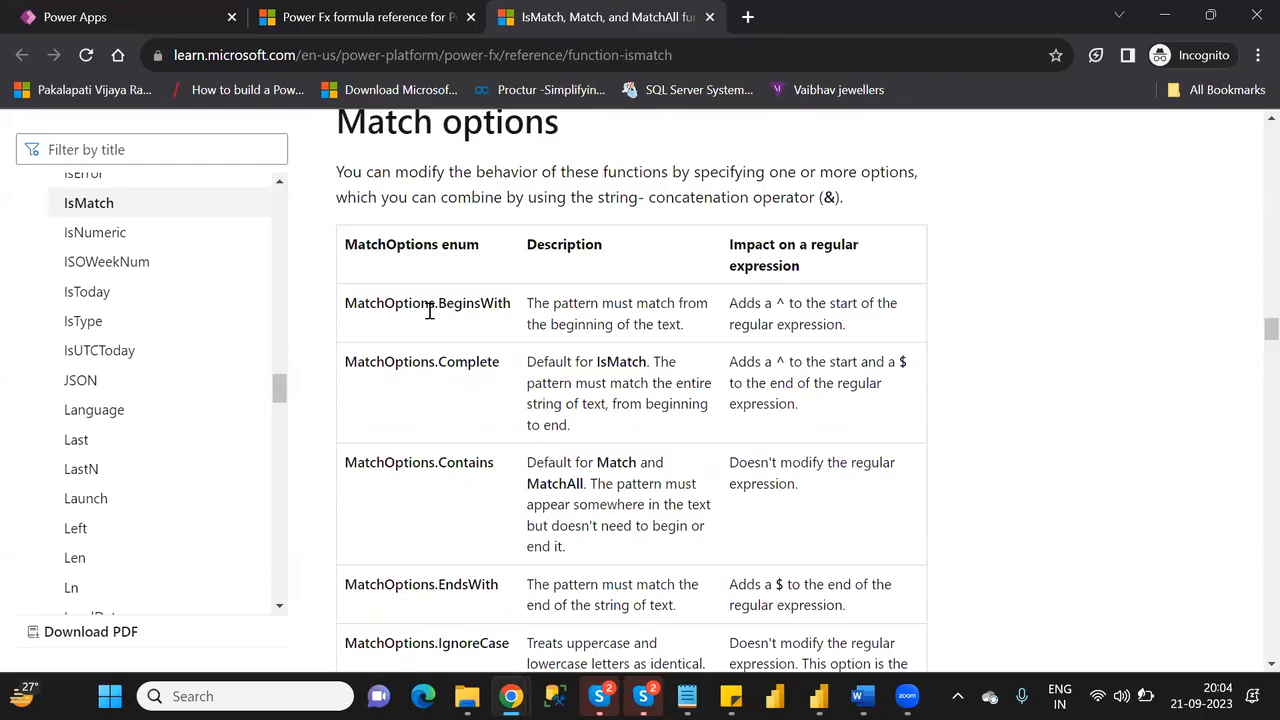
scroll(430, 313, "down", 1)
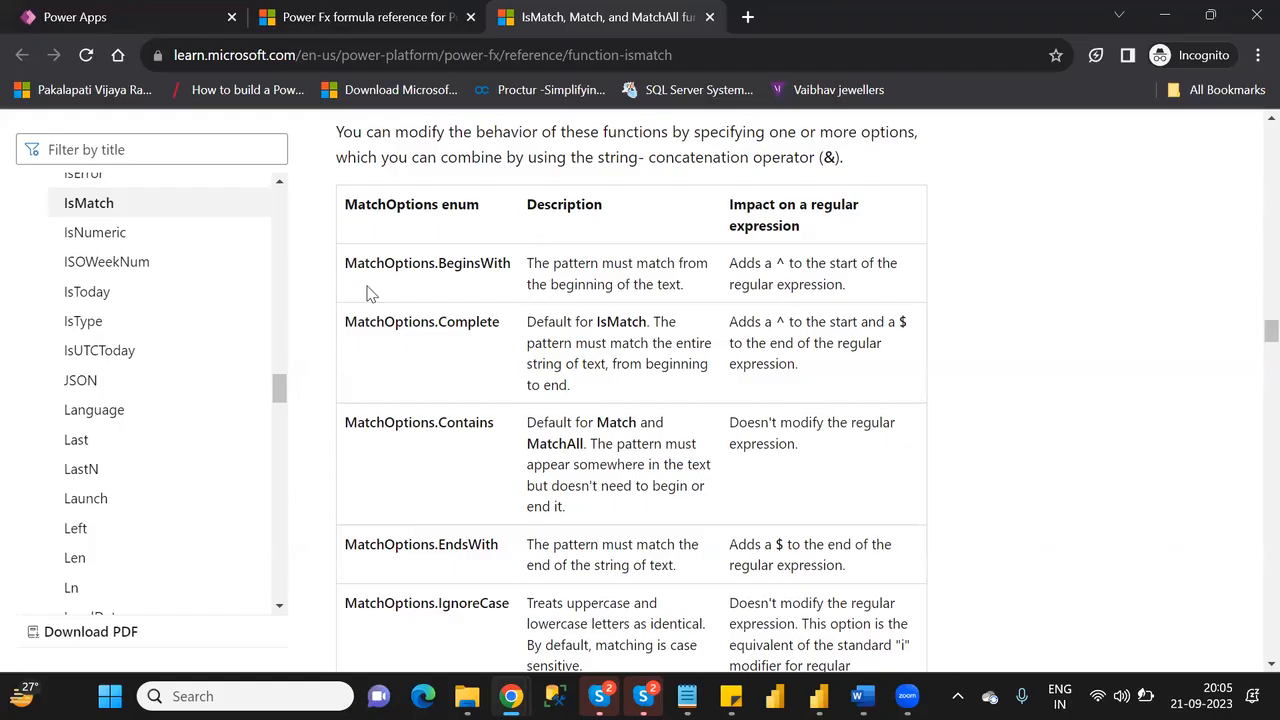
scroll(367, 292, "down", 2)
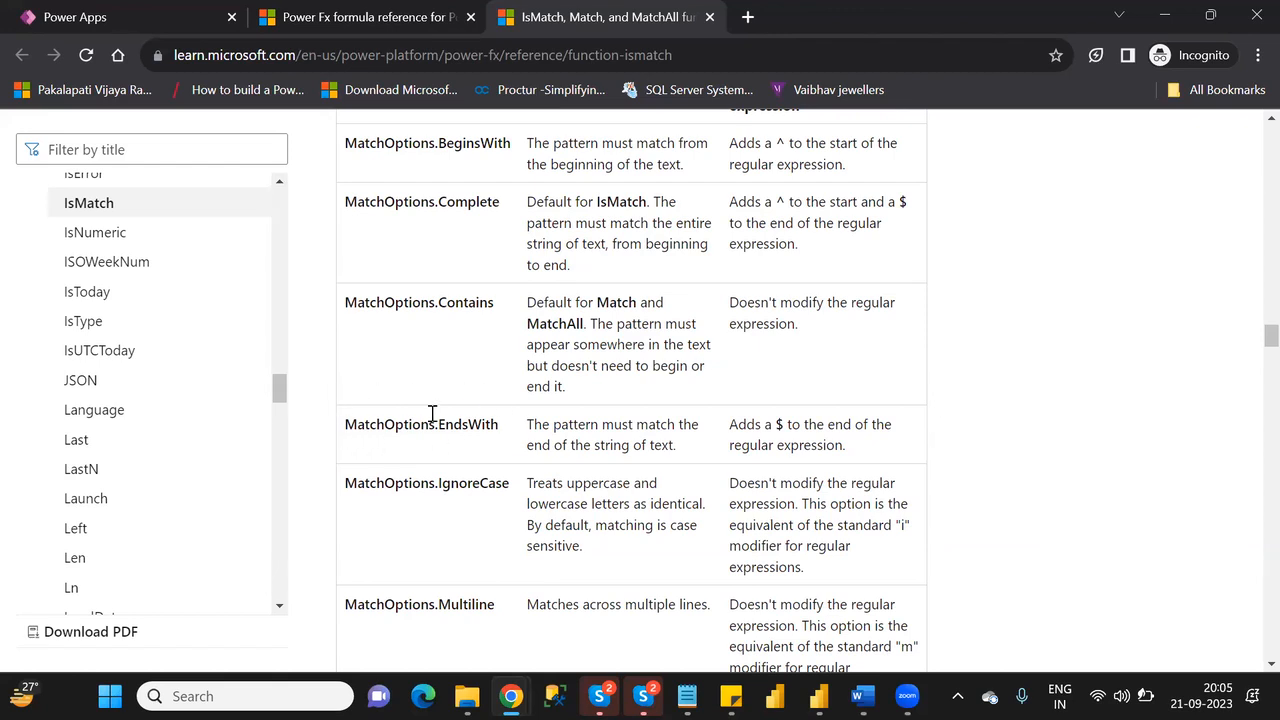
Step: Return to the Power Apps editor and replace the text formula of the label above Validate with the start "If(IsMatch("
left_click(119, 22)
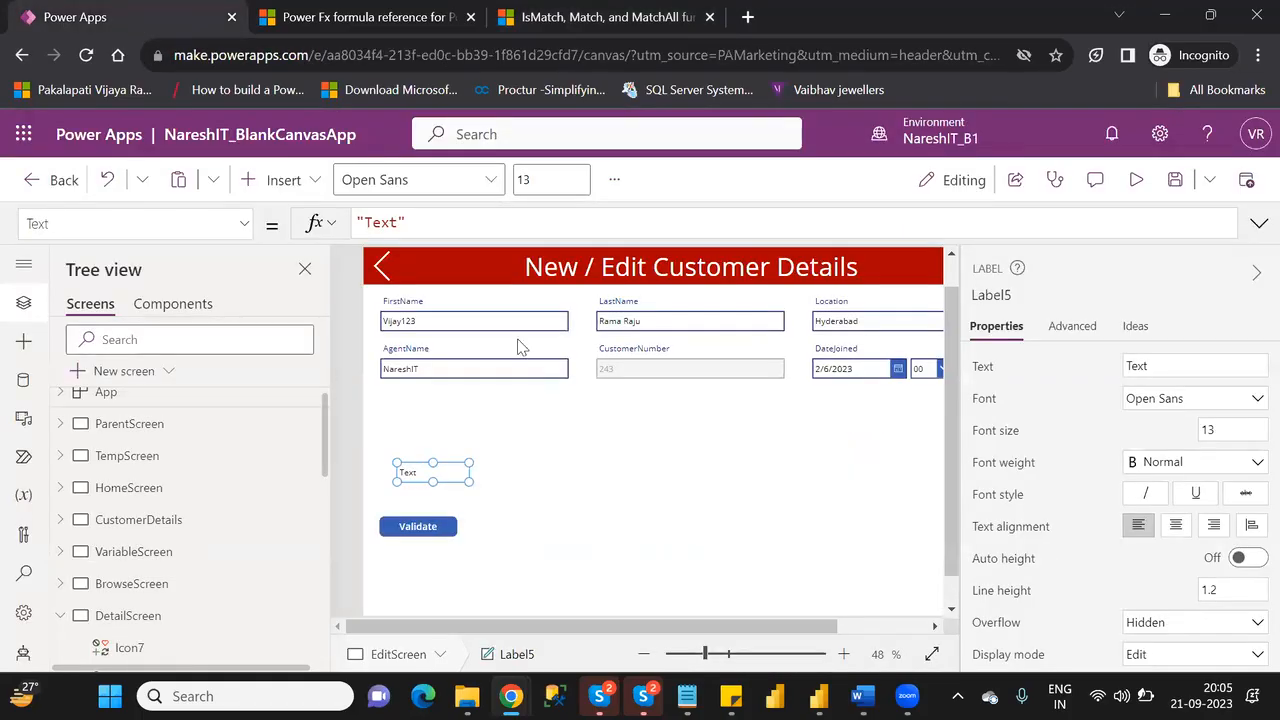
left_click(408, 222)
key("BackSpace")
key("BackSpace")
key("BackSpace")
key("BackSpace")
key("BackSpace")
key("BackSpace")
type("if")
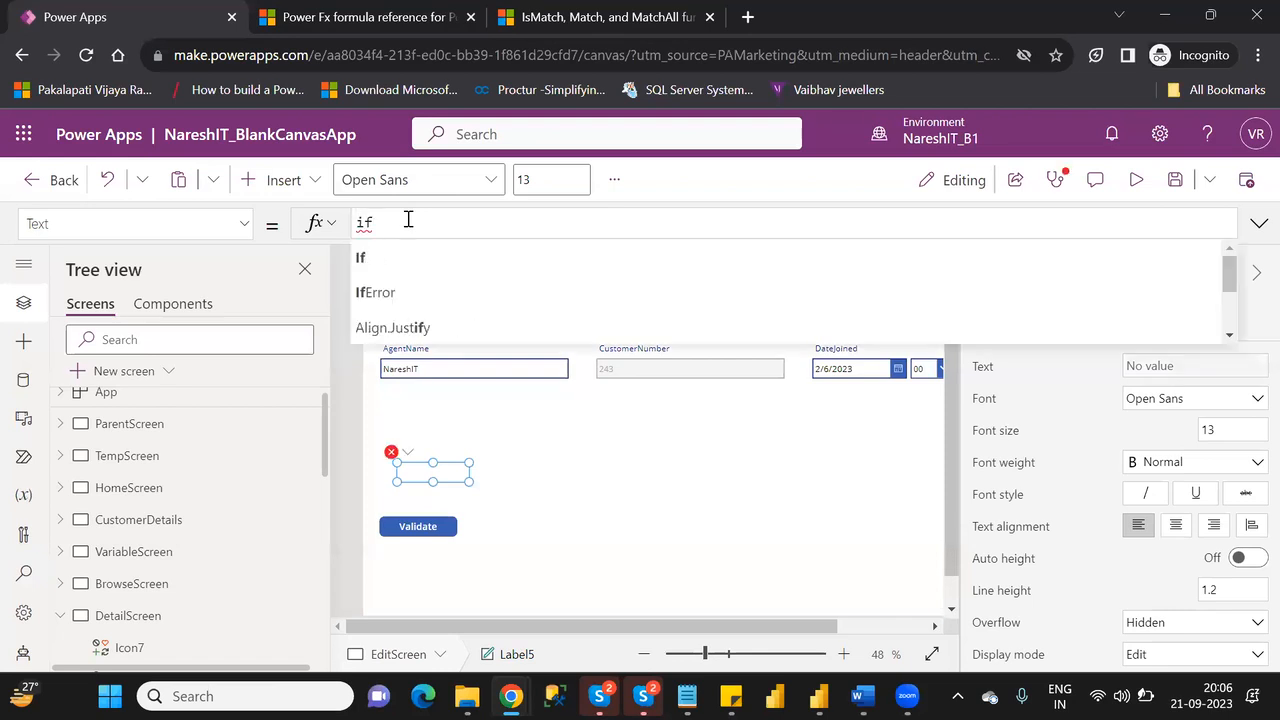
type("(")
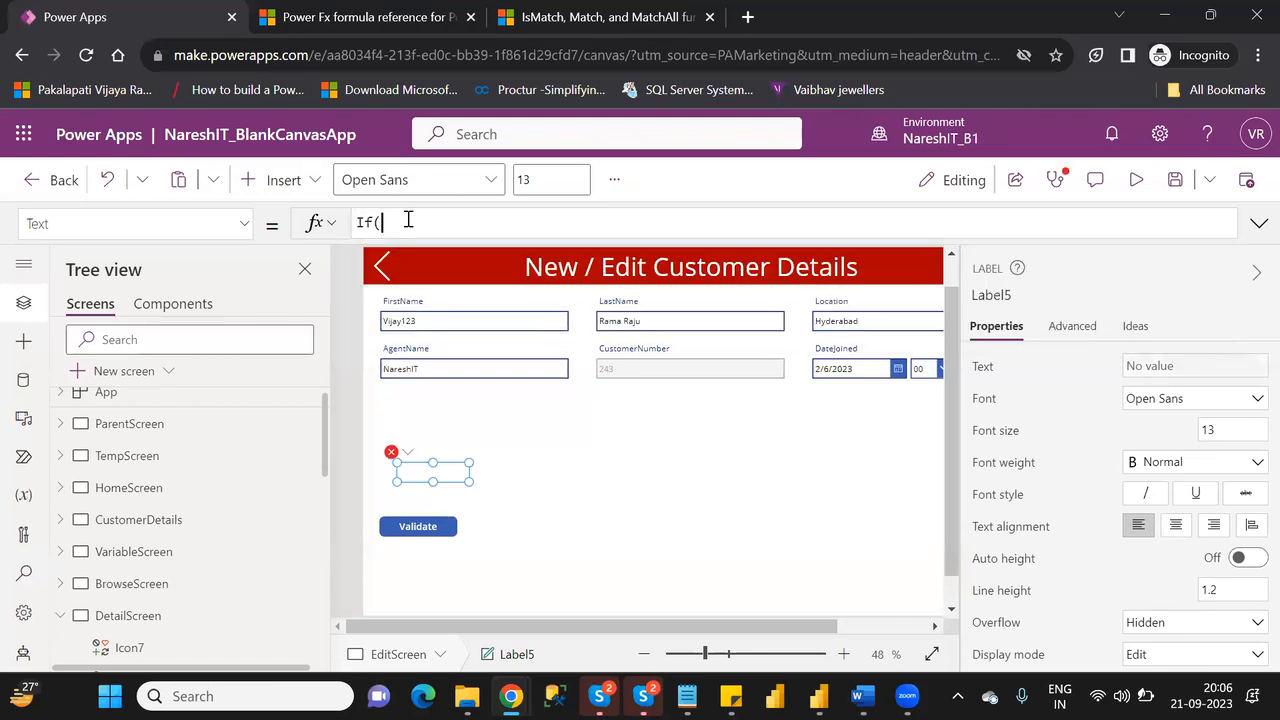
type("isma")
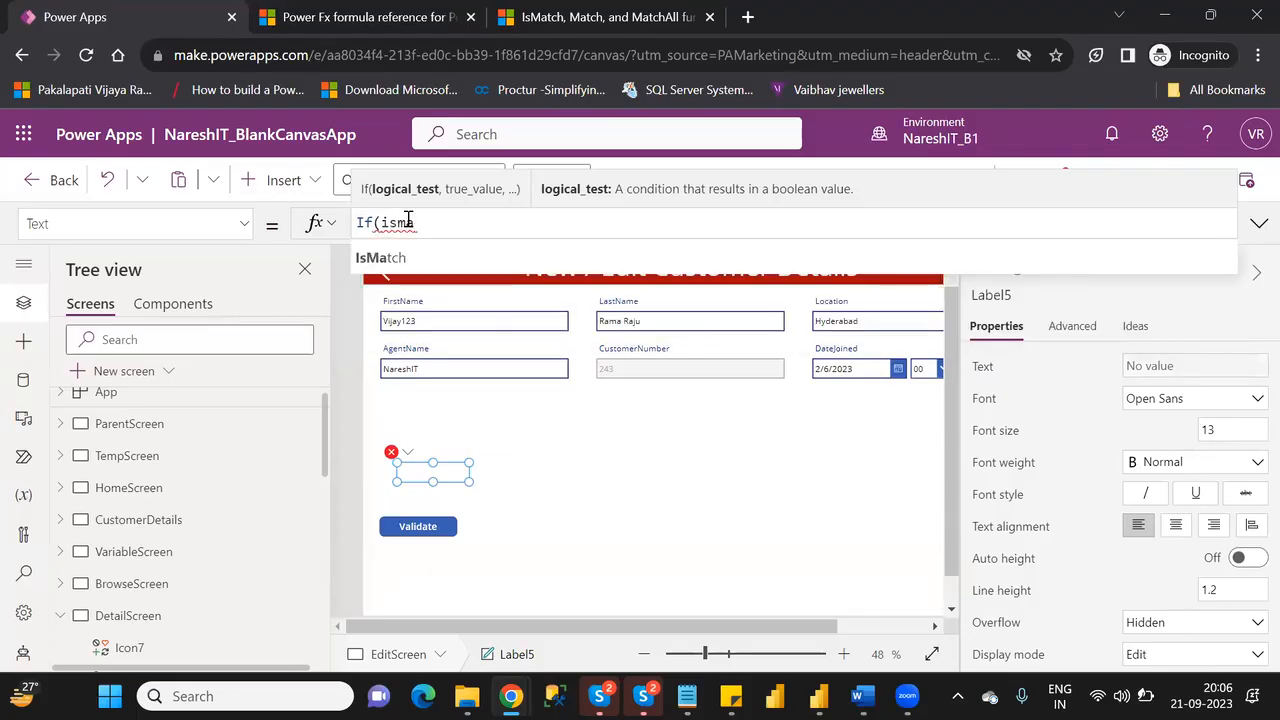
key("Tab")
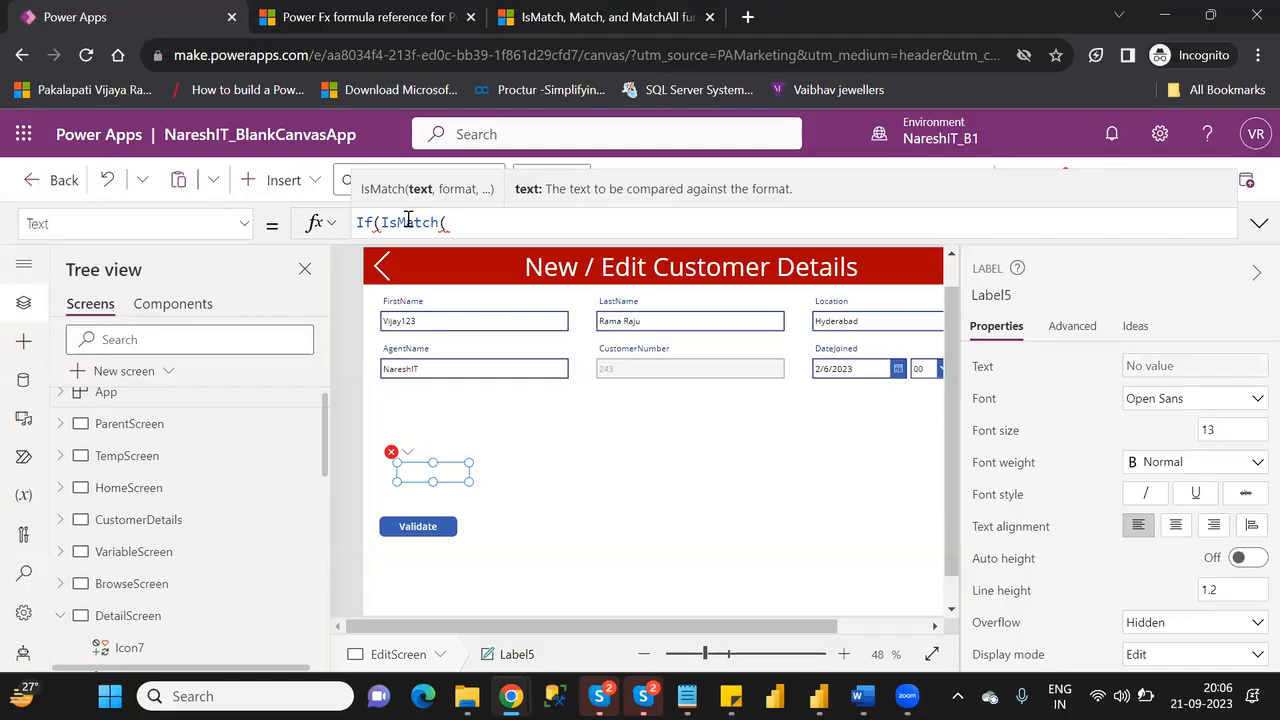
Step: Look up the name of the FirstName card's text input among the EditScreen form's controls
left_click(388, 326)
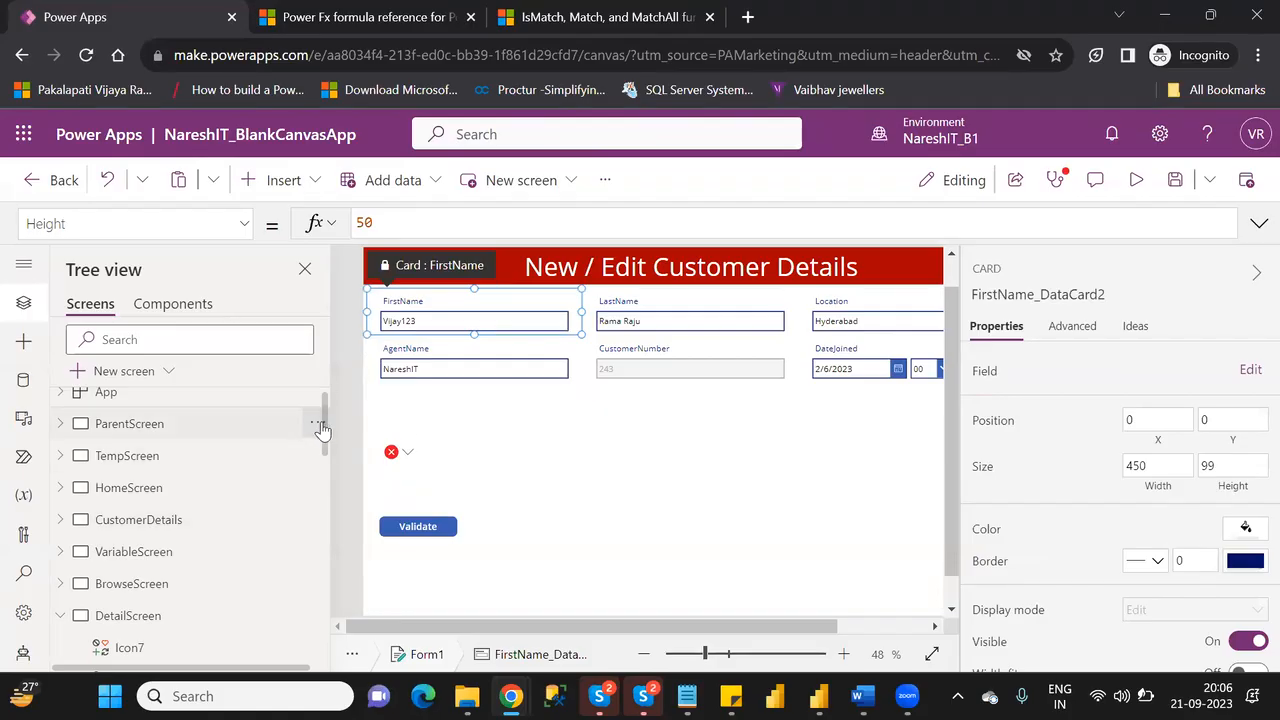
left_click_drag(328, 441, 330, 488)
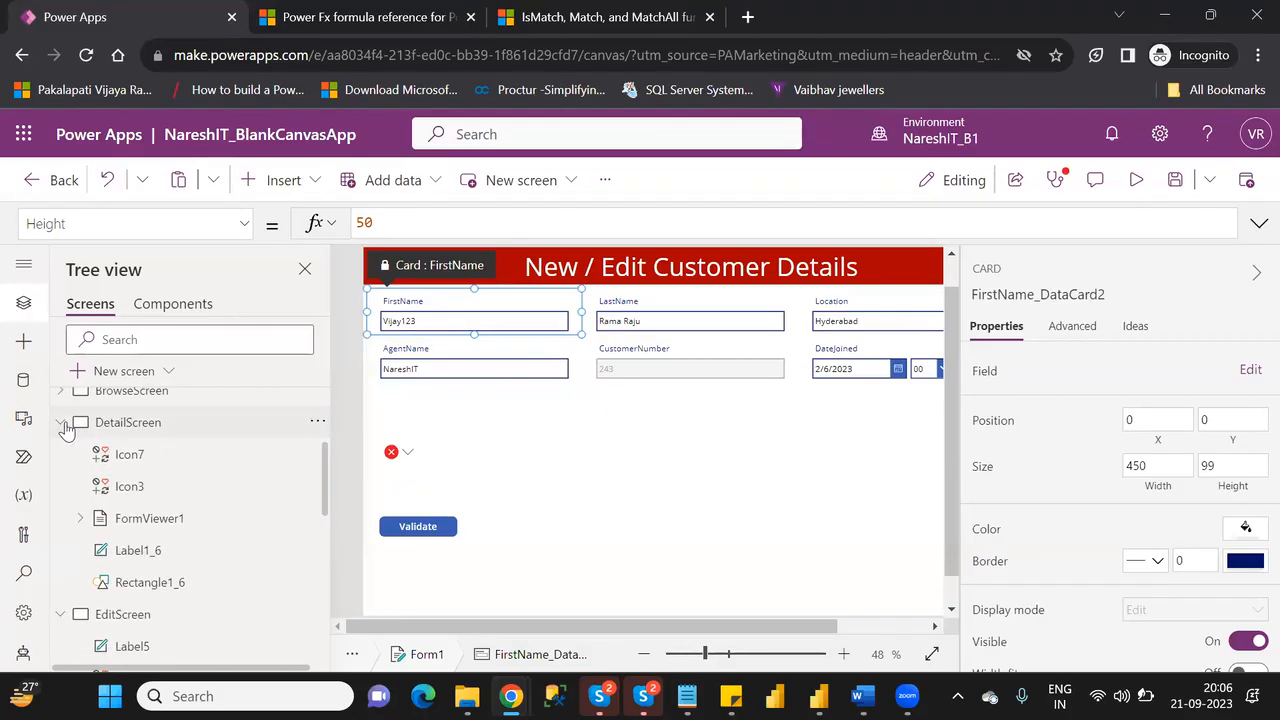
left_click(61, 422)
left_click_drag(325, 502, 325, 545)
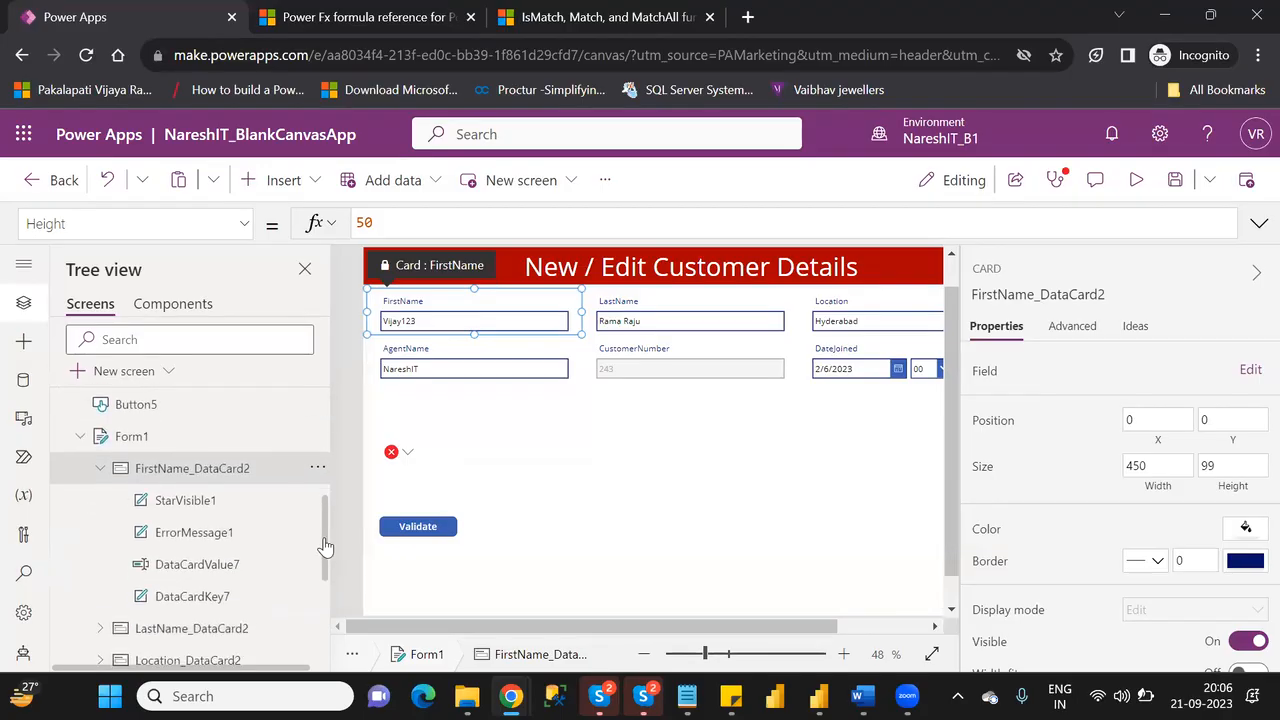
left_click(214, 568)
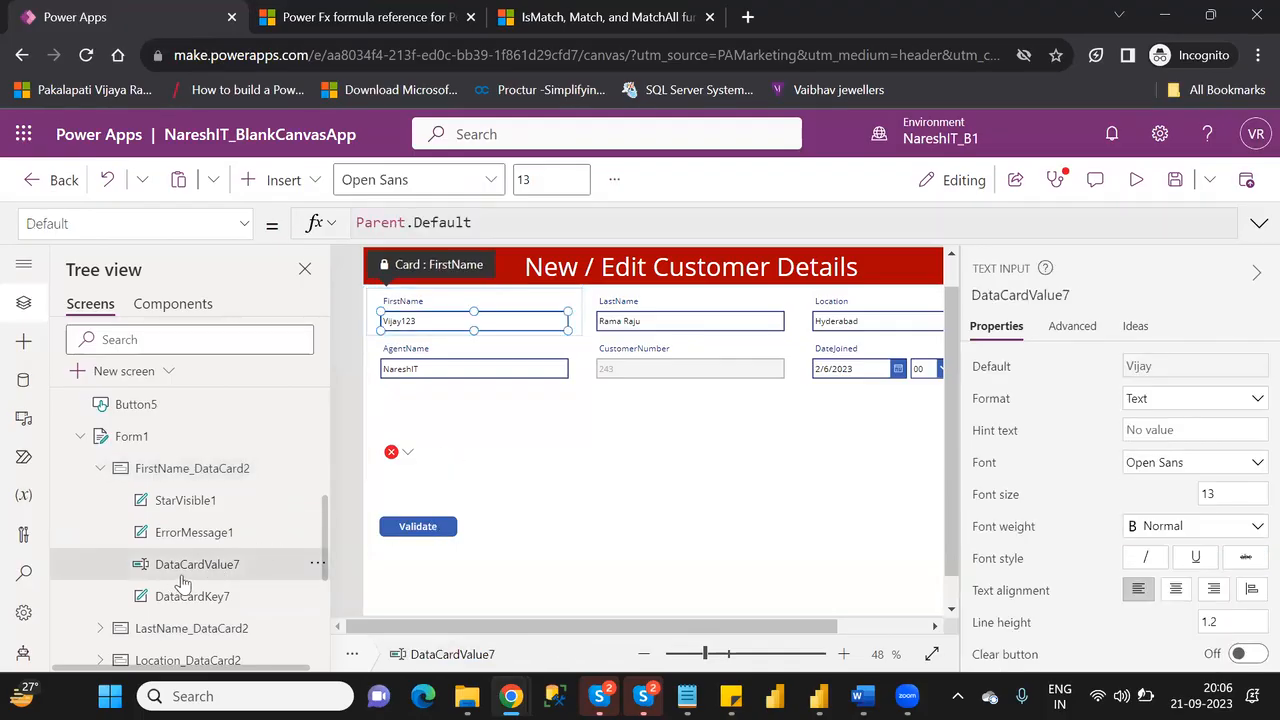
Step: Reopen the text formula of the label above Validate and supply DataCardValue7.Text as the IsMatch text argument
left_click(425, 458)
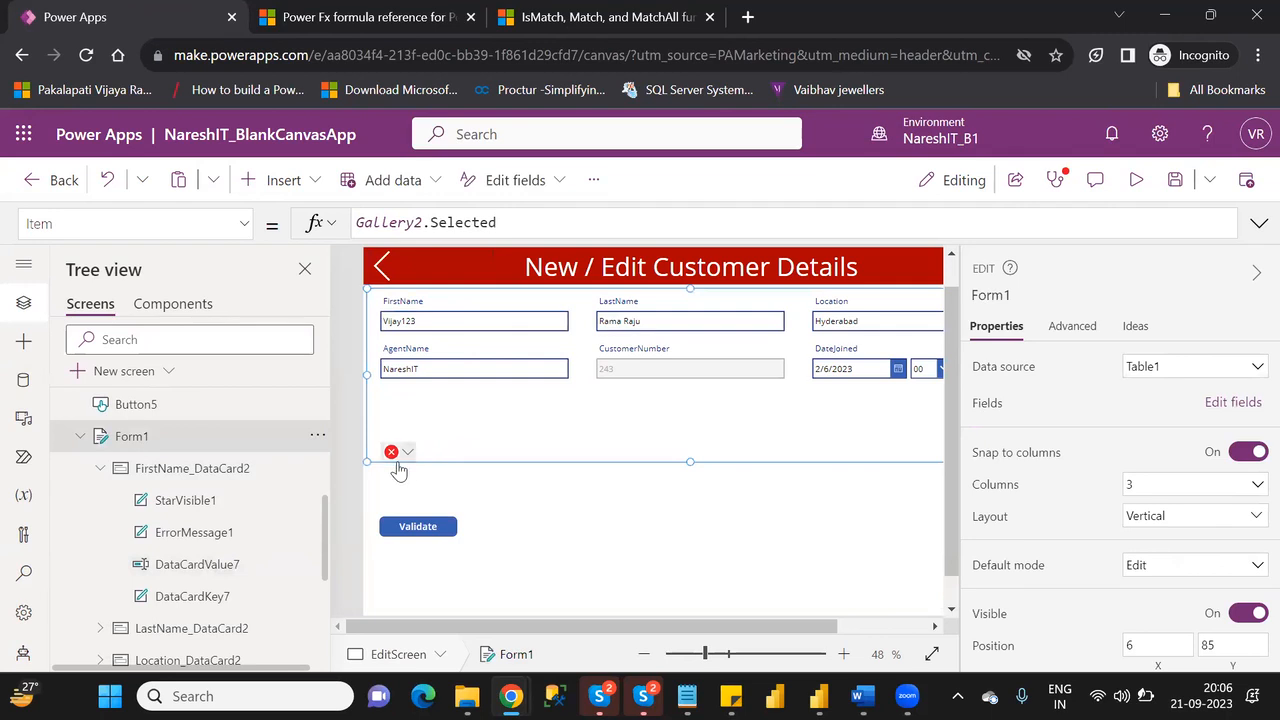
left_click(398, 455)
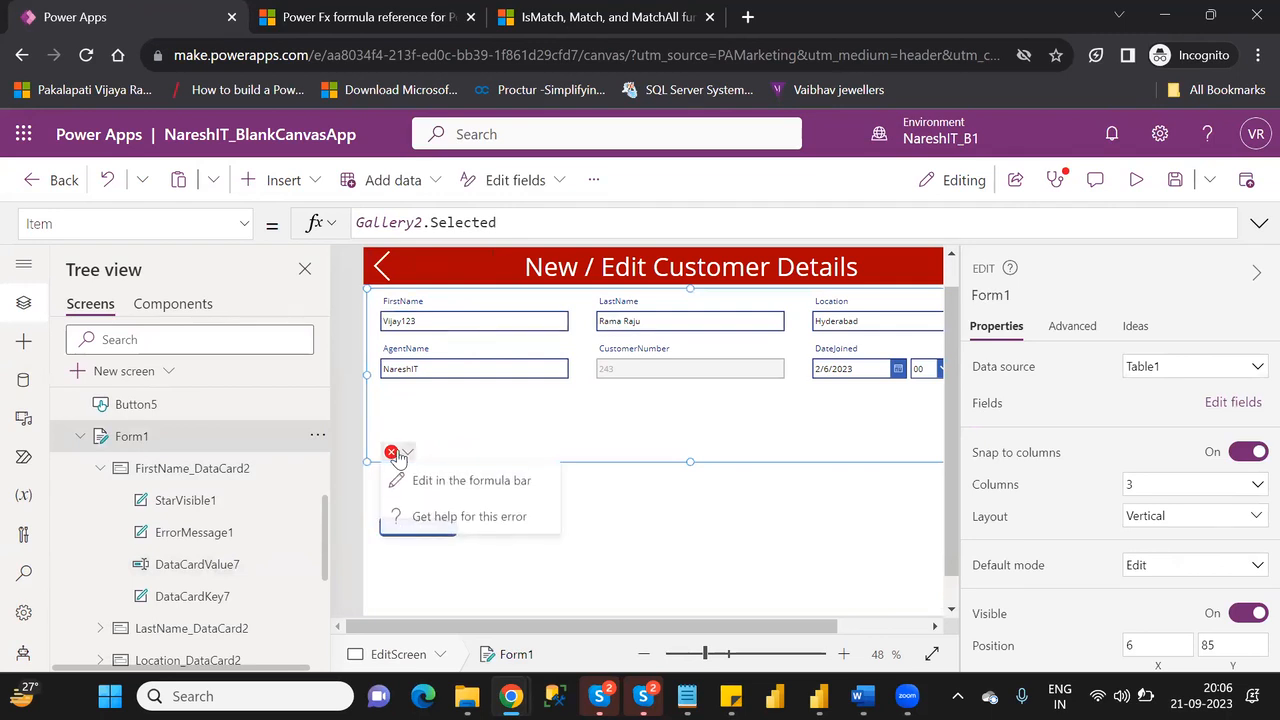
left_click(445, 482)
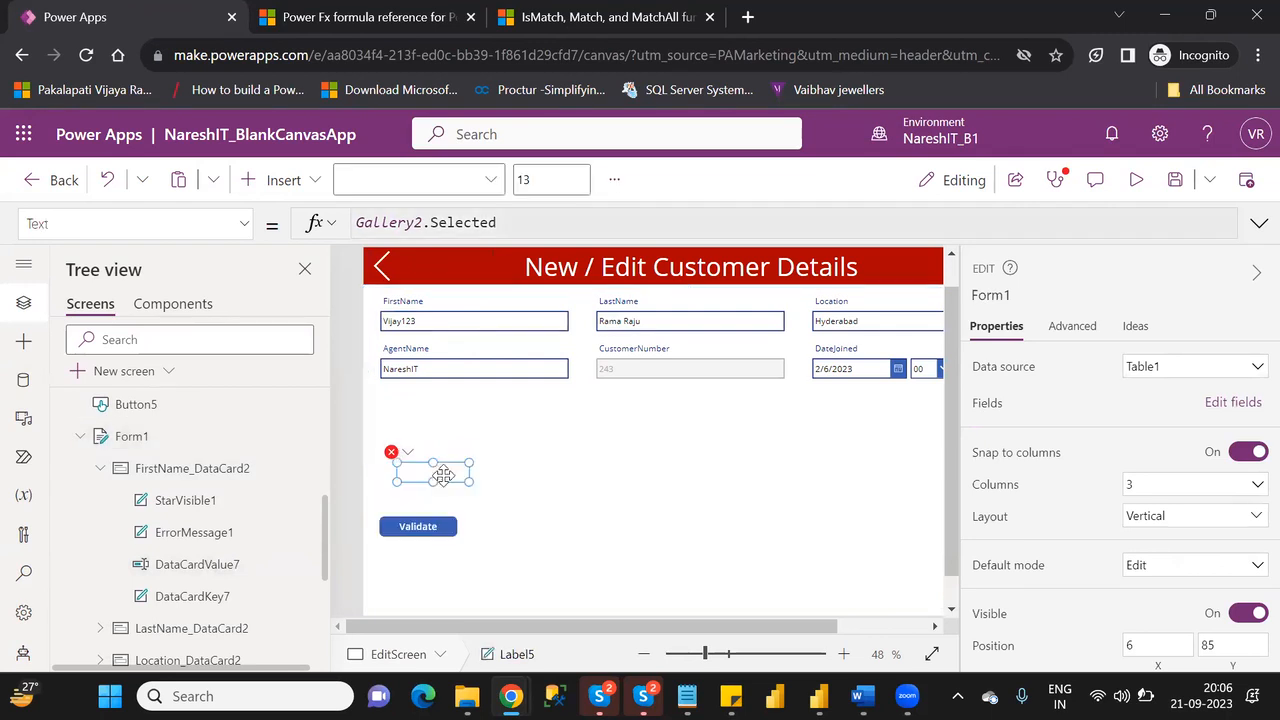
left_click(465, 228)
type("da")
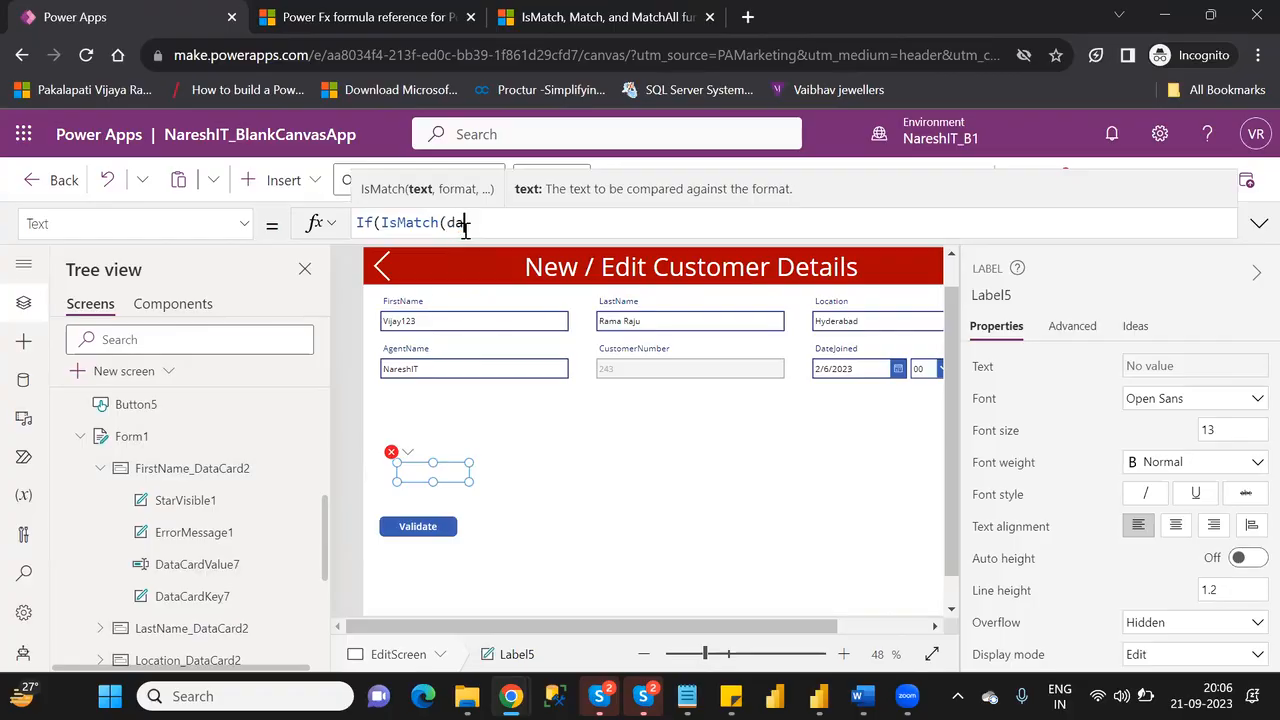
type("tacar")
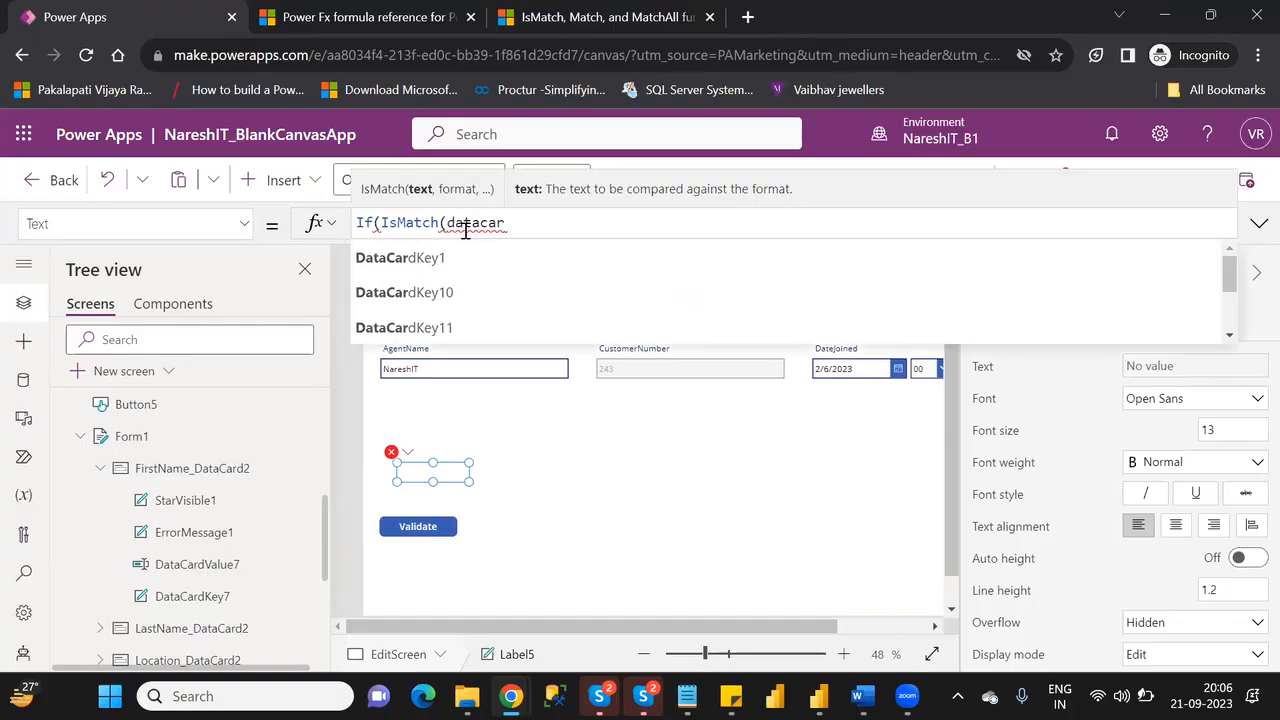
type("dvalue")
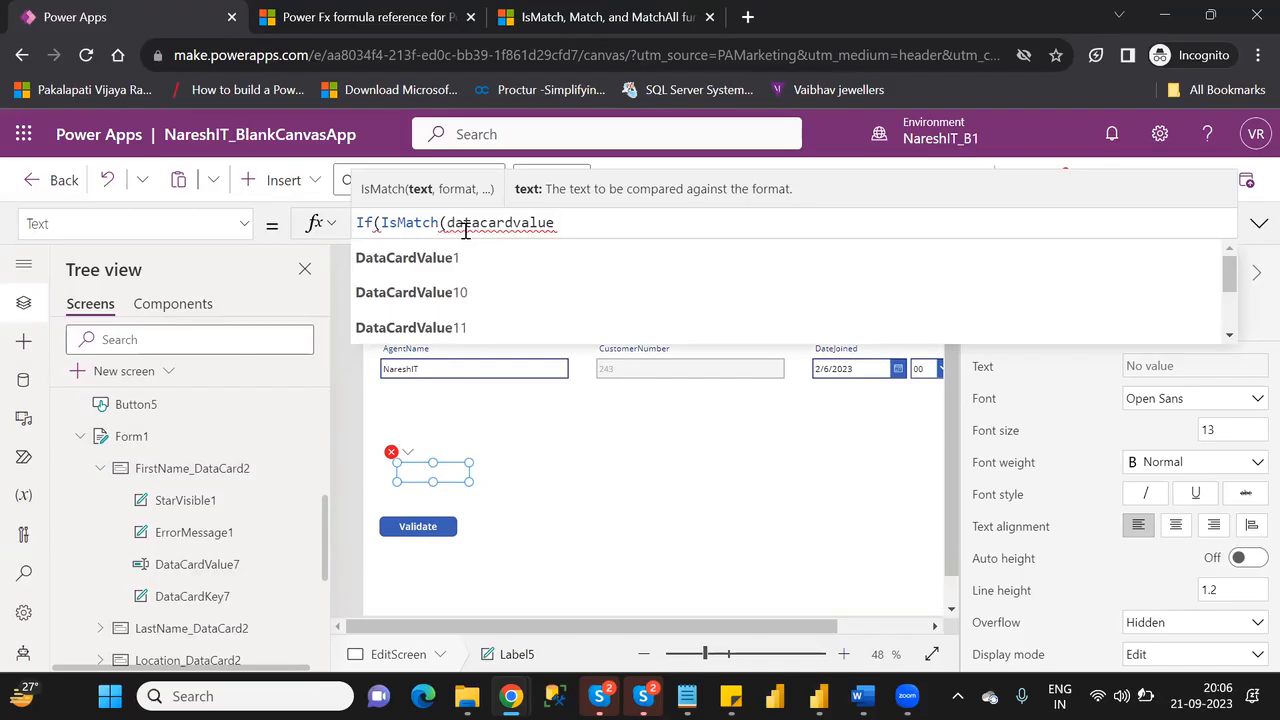
key("Down")
key("Down")
key("Down")
key("Down")
key("Down")
key("Down")
key("Down")
key("Down")
key("Down")
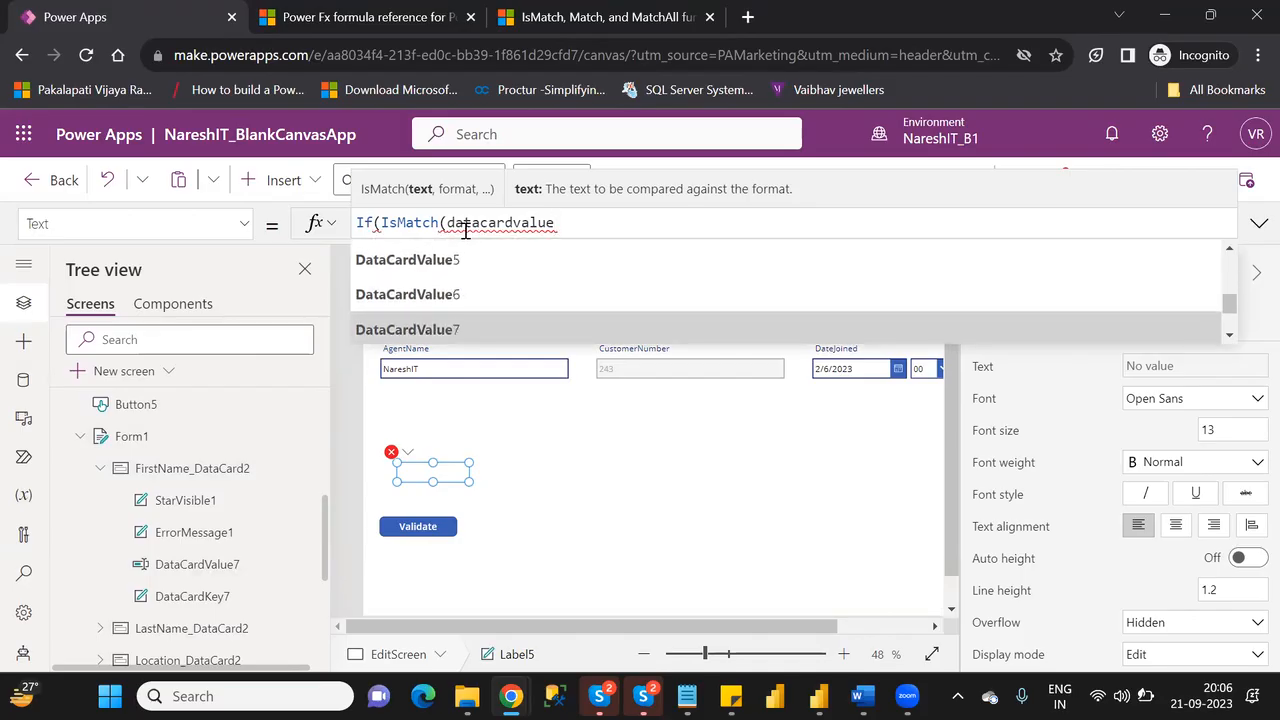
key("Return")
type(".")
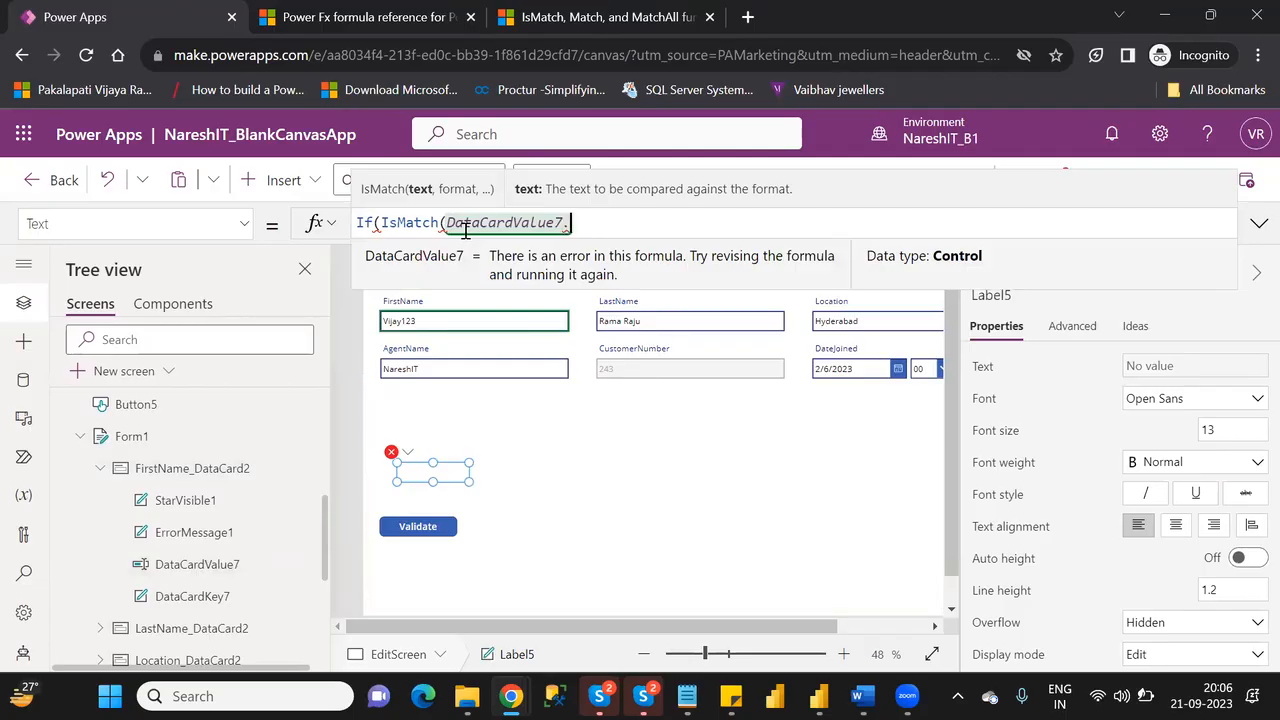
type("t")
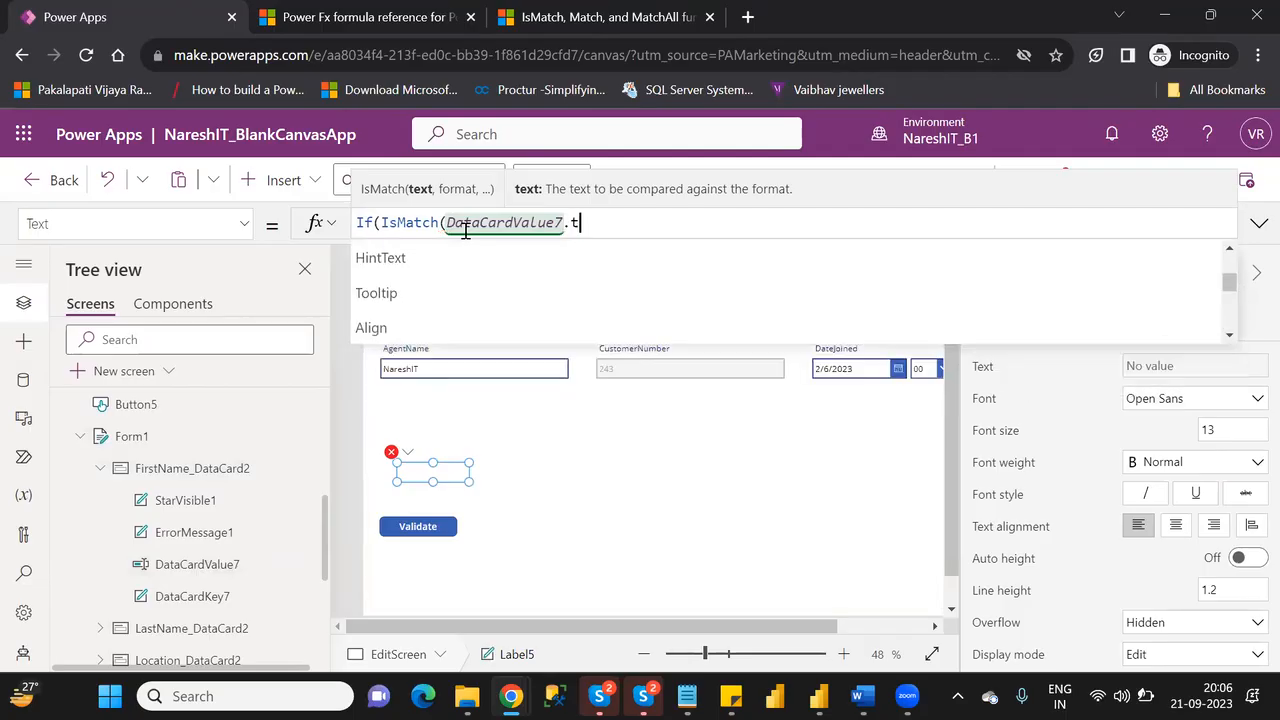
type("ex")
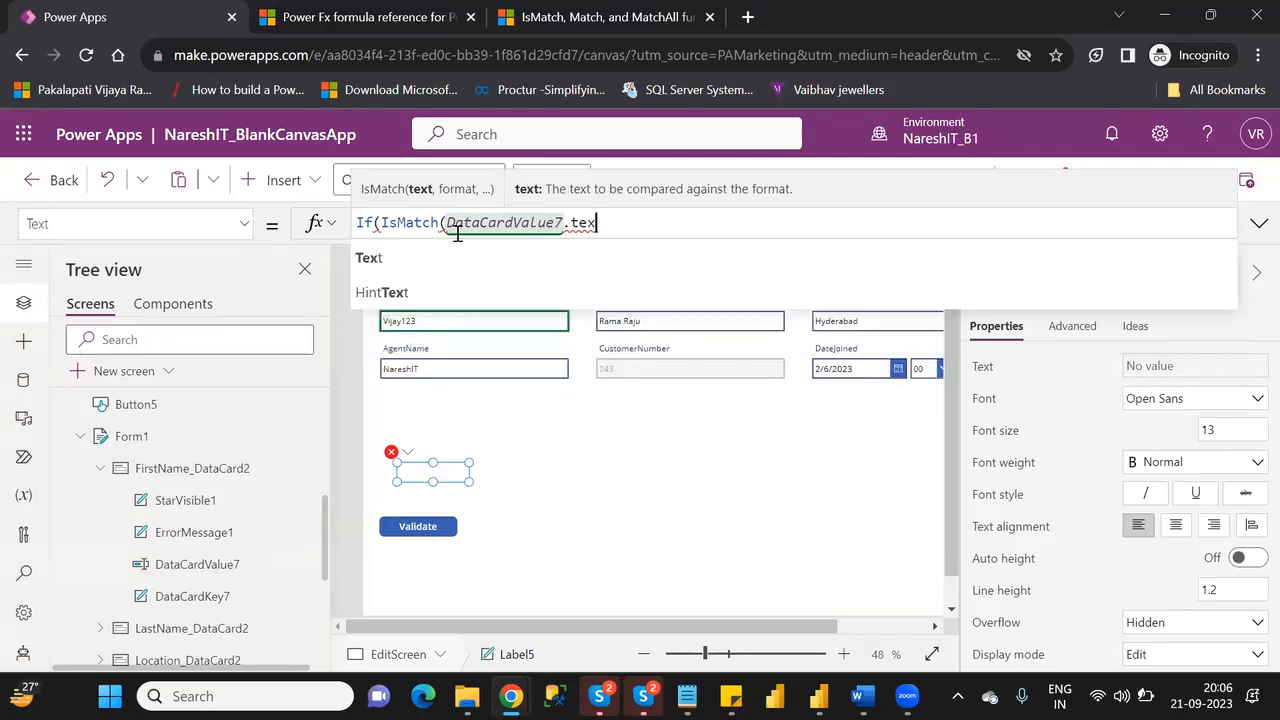
left_click(417, 257)
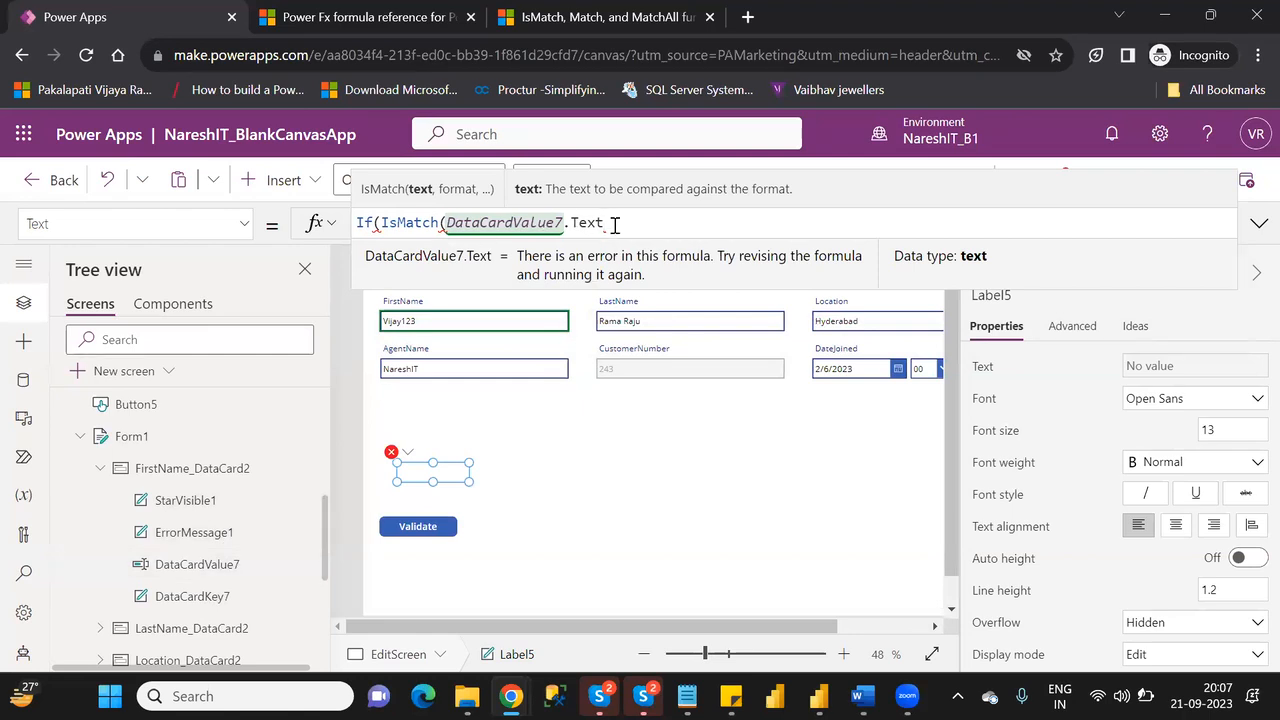
Step: Add Match.Digit as the format argument of IsMatch in the label's formula
type(",")
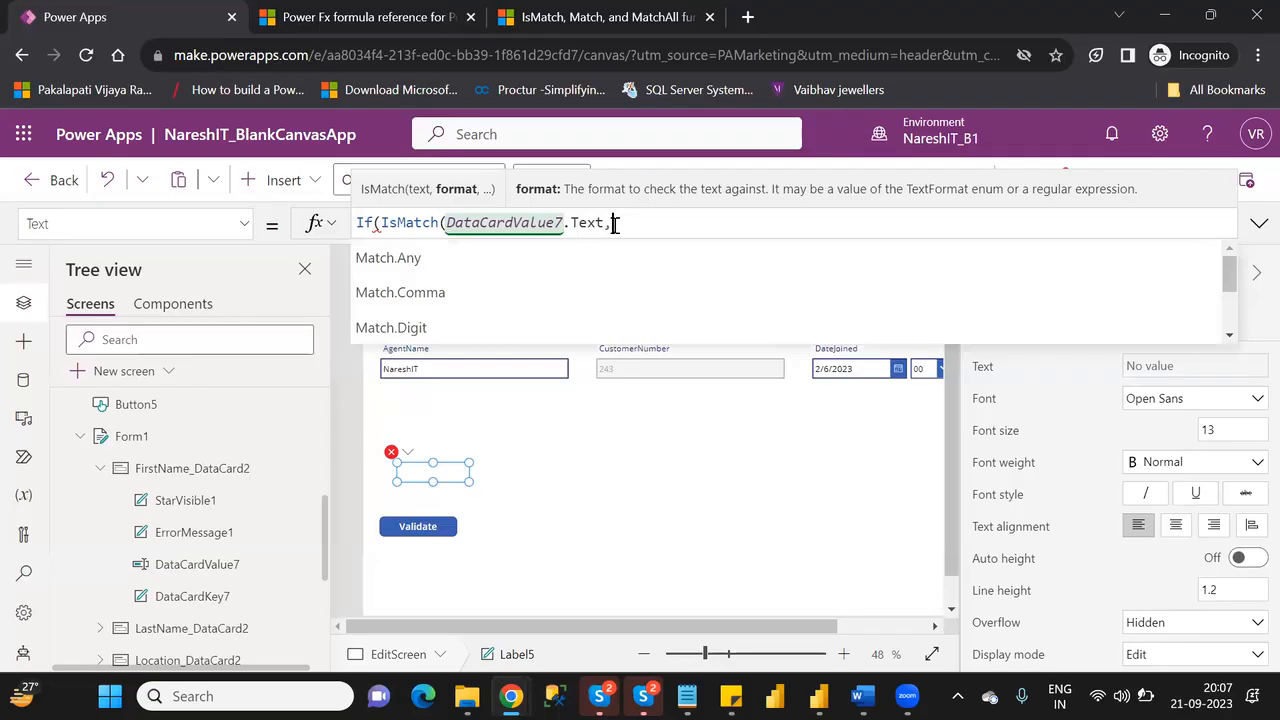
key("Down")
key("Down")
key("Down")
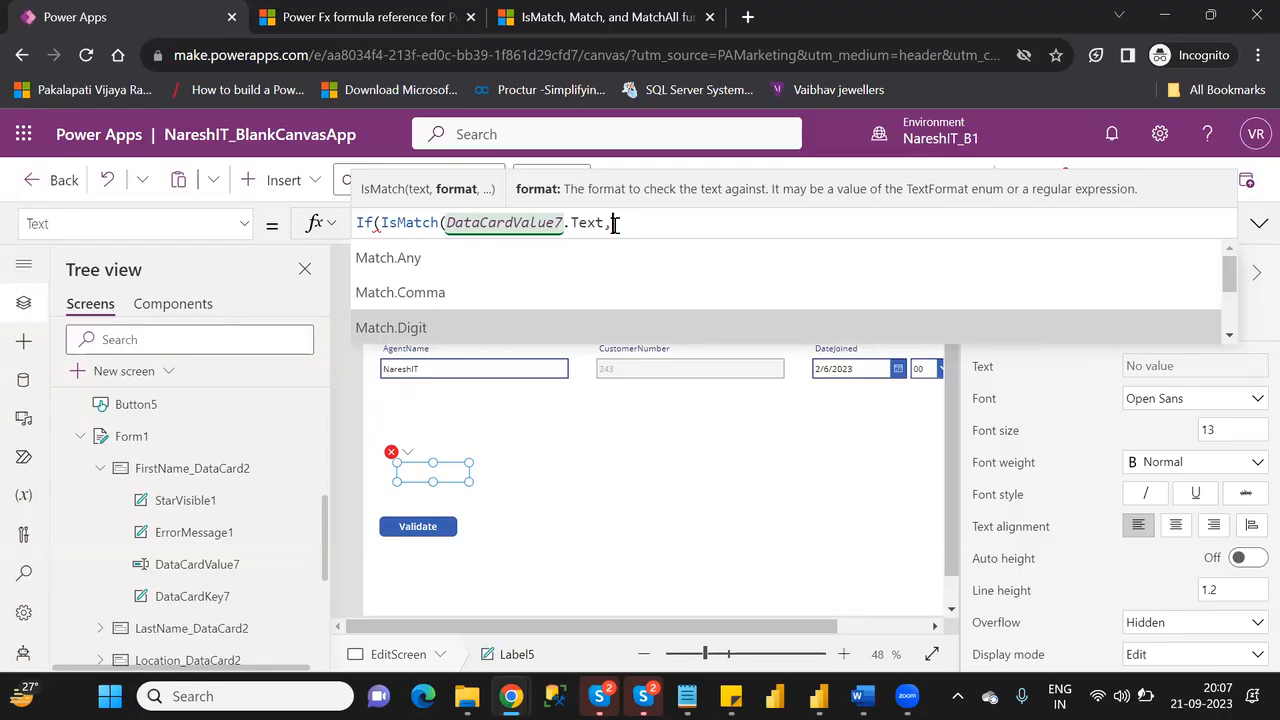
key("Tab")
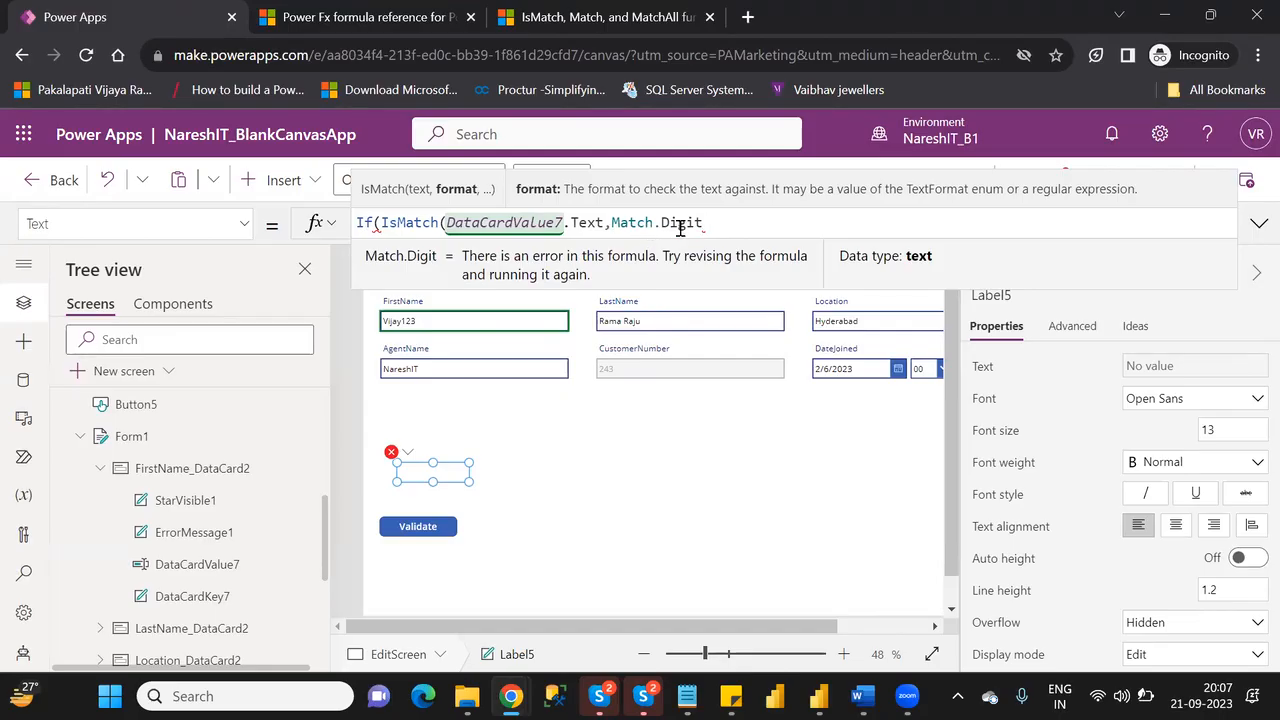
Step: Add MatchOptions.Contains as the extent argument and close the IsMatch call
type(",")
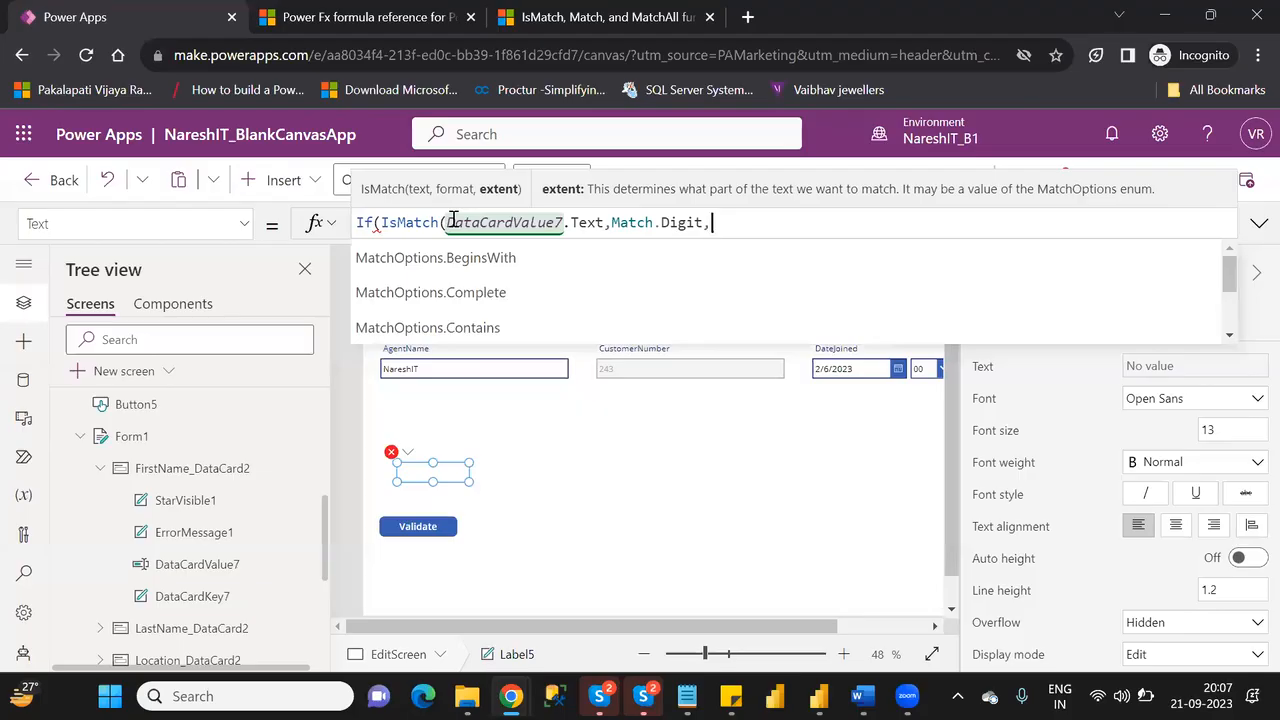
key("Down")
key("Down")
key("Down")
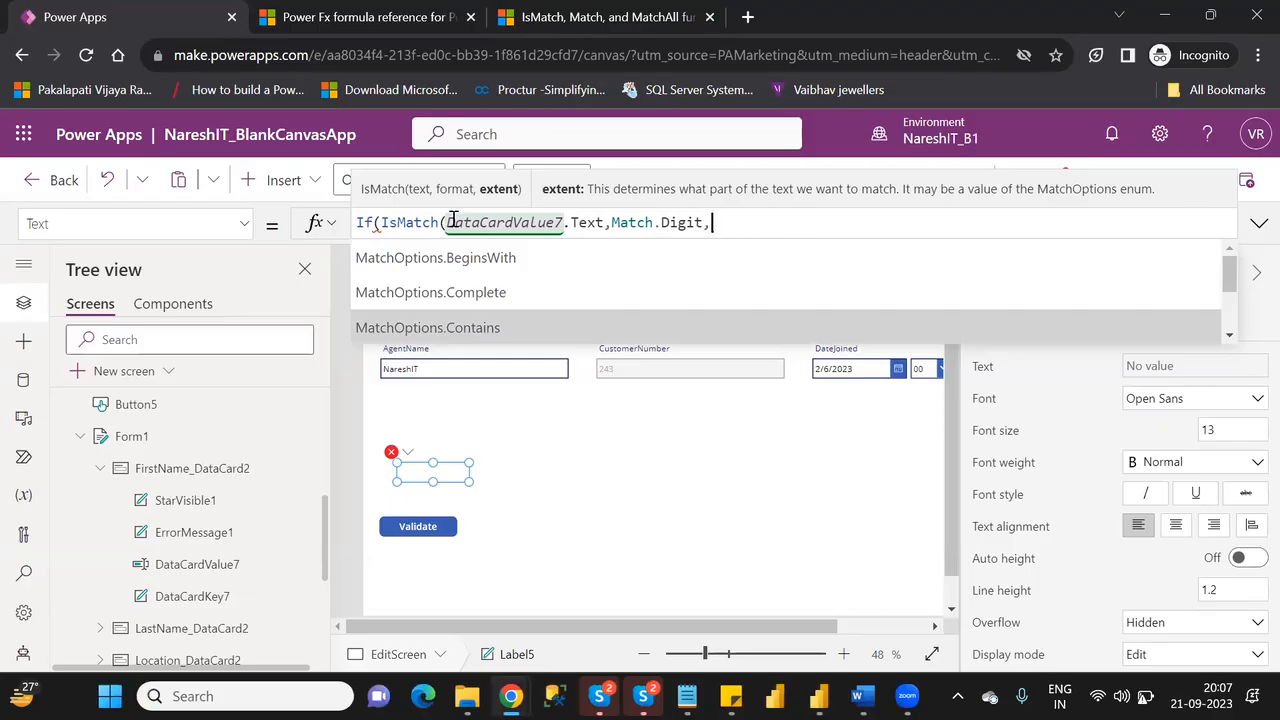
left_click(451, 330)
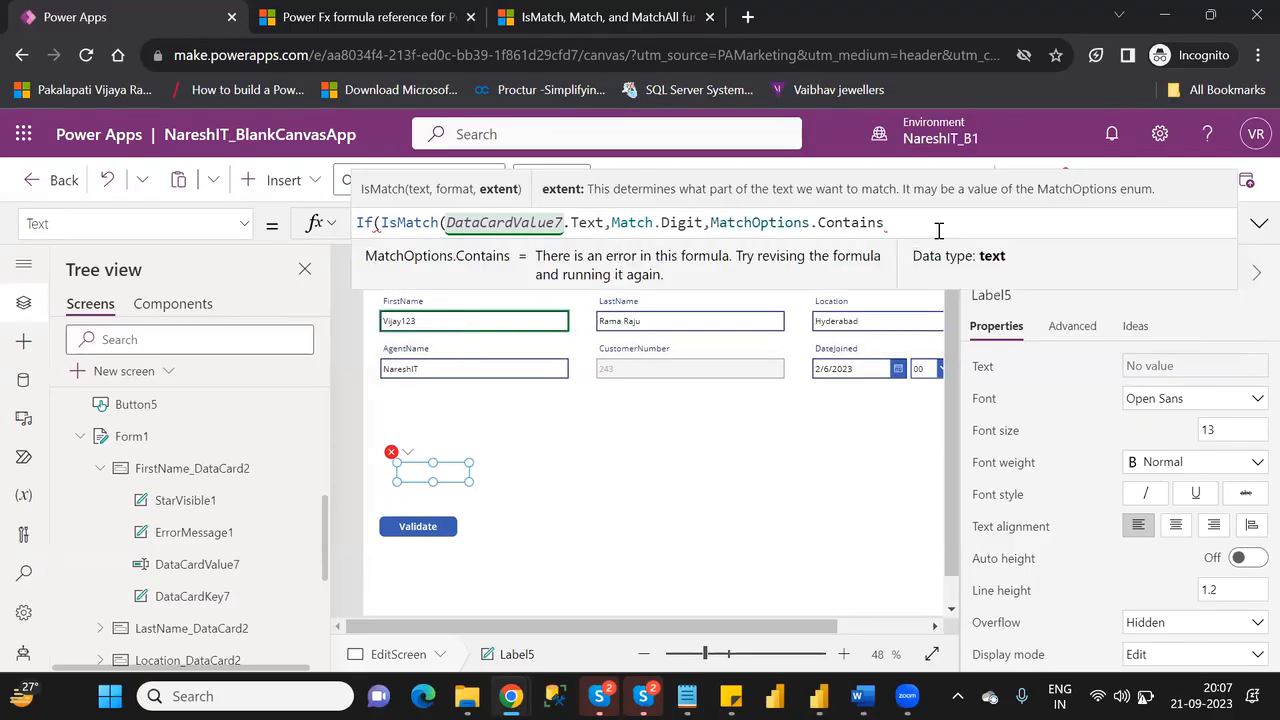
type(")")
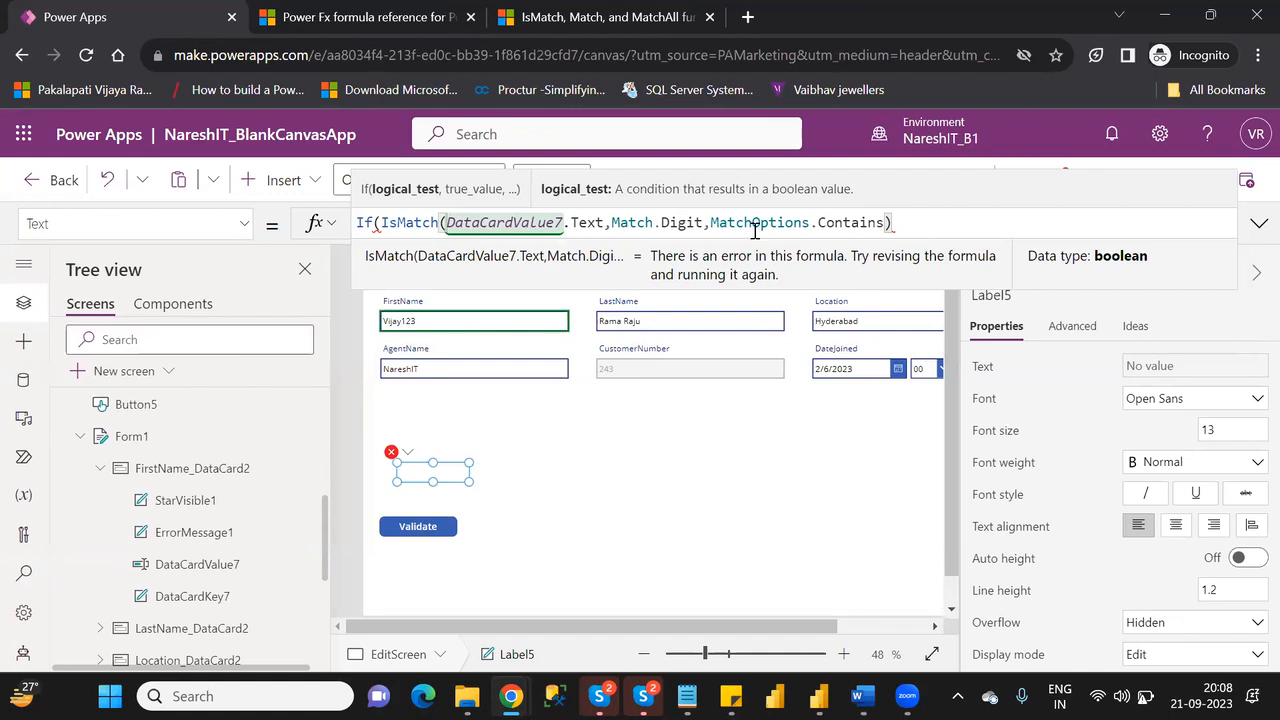
Step: Complete the If formula with "First is not a valid value" as the true result and an empty string as the else result
type(",\"")
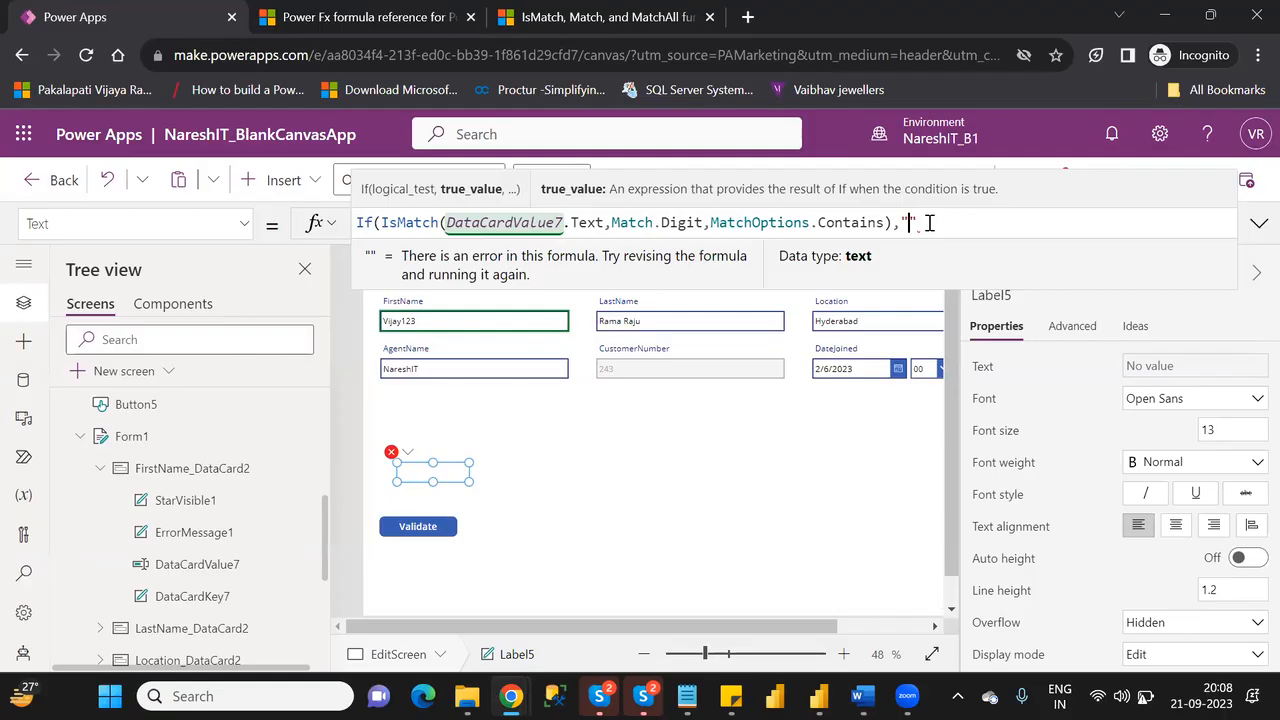
type("First is ")
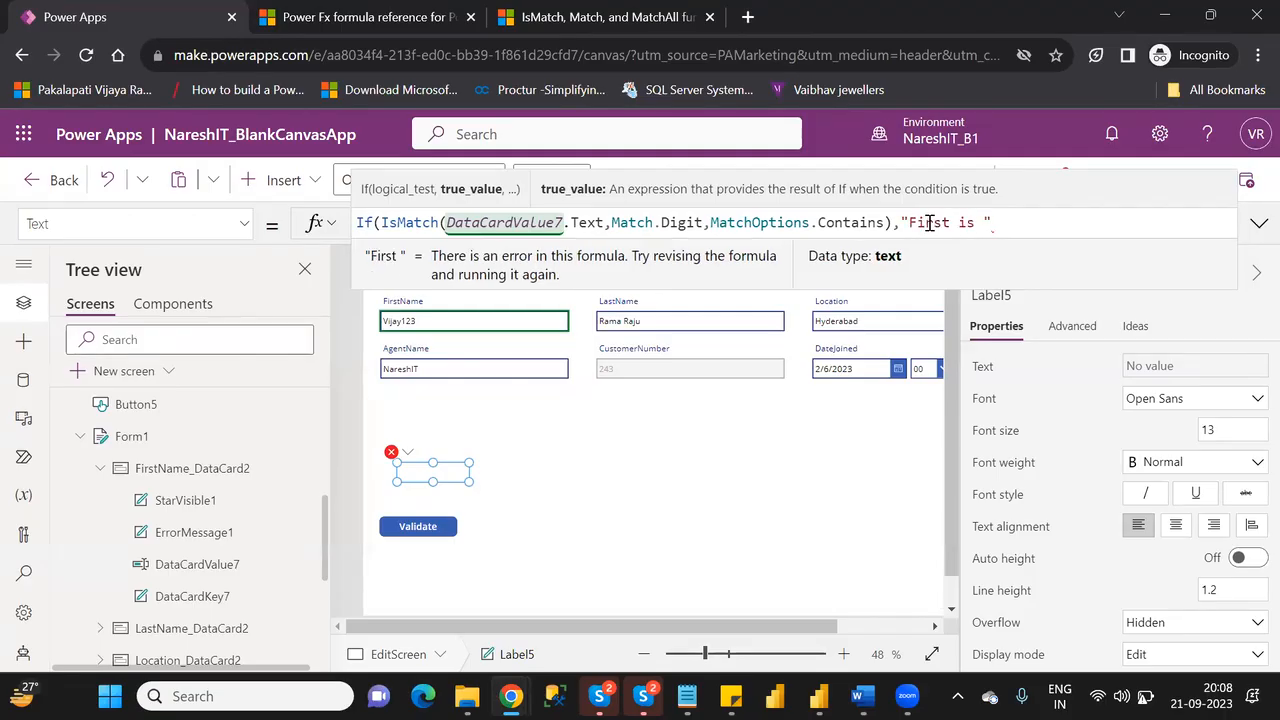
type("not ")
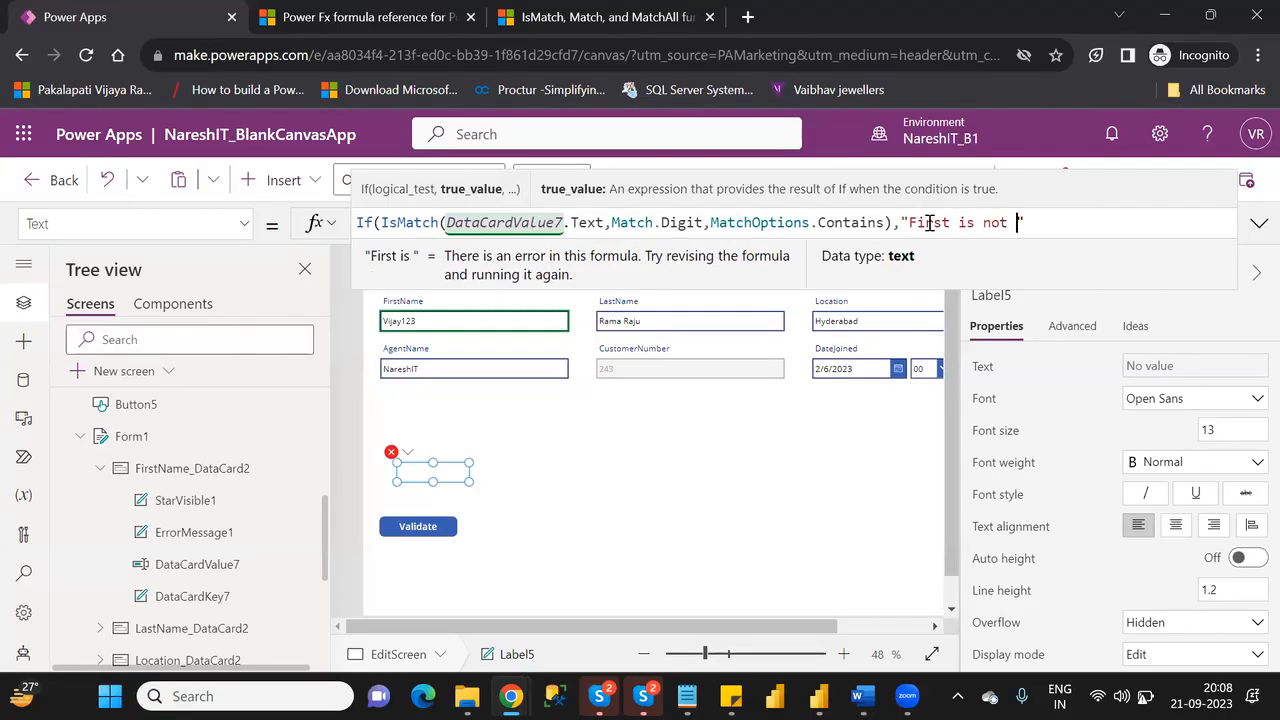
type("a valid value")
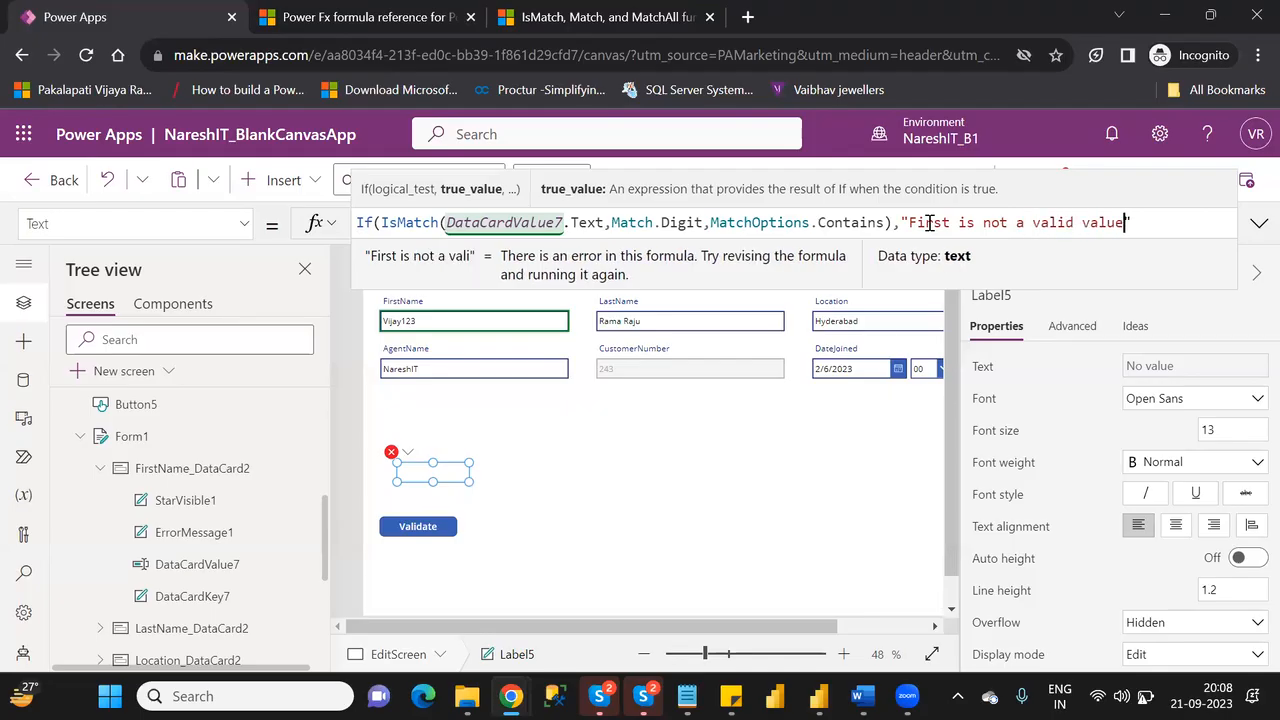
type("\",")
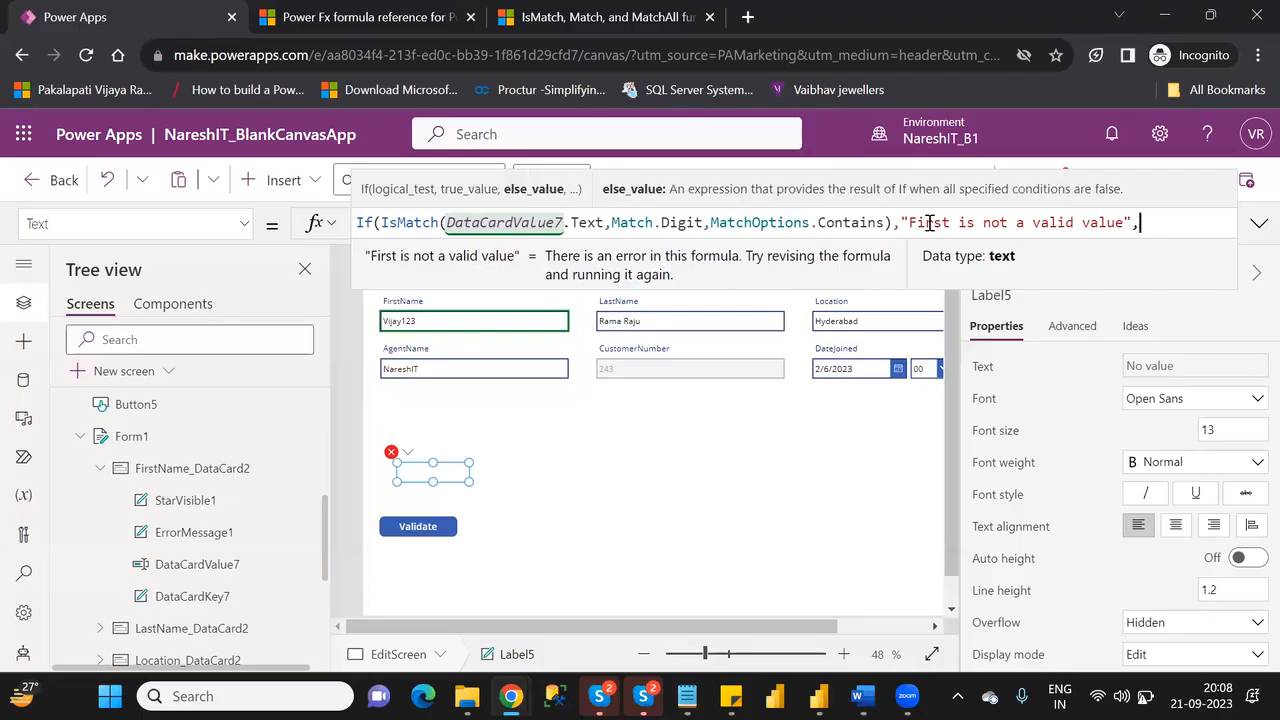
type("\"\"")
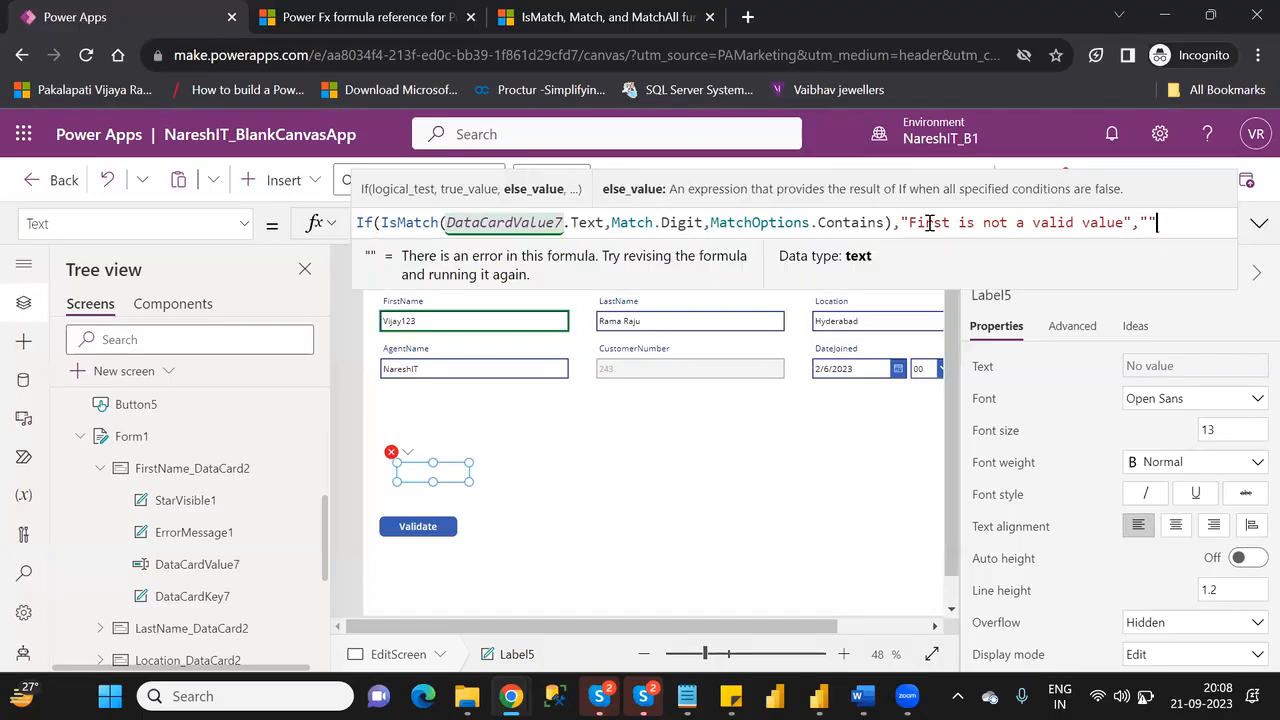
type(")")
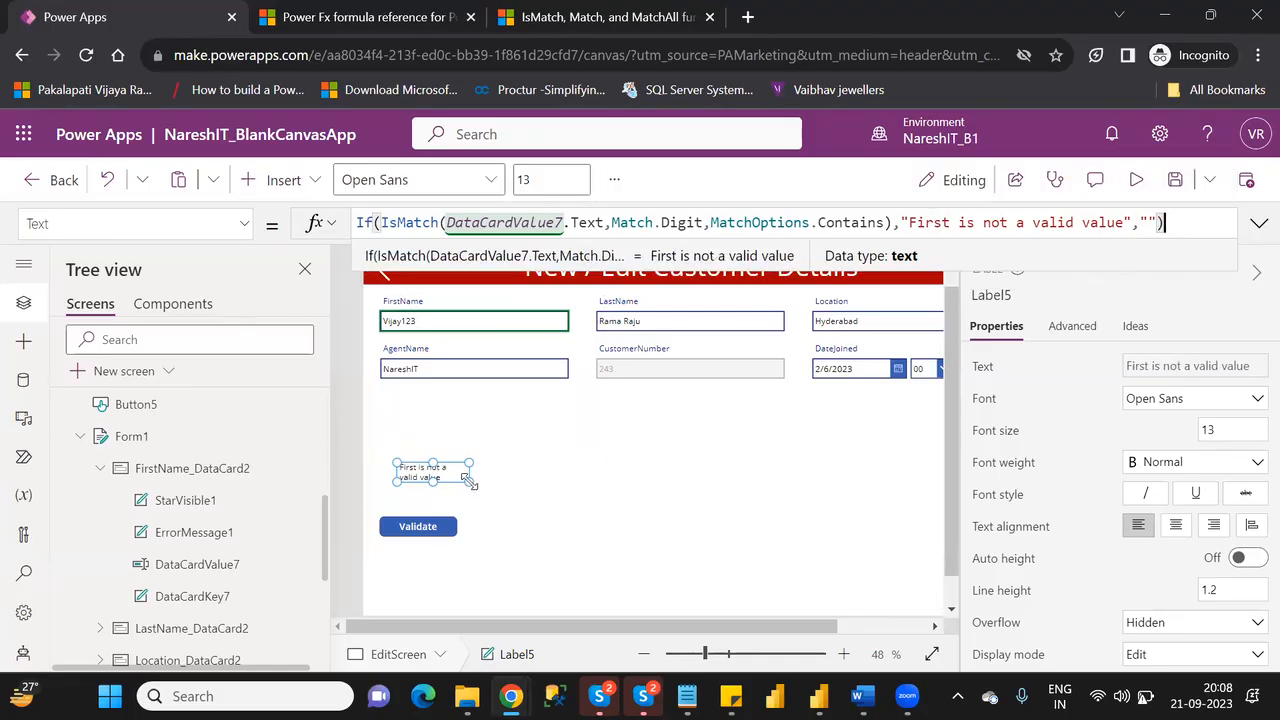
Step: Widen the label to fit its message on one line and reword the message to "First name is not a valid value"
left_click_drag(469, 483, 570, 477)
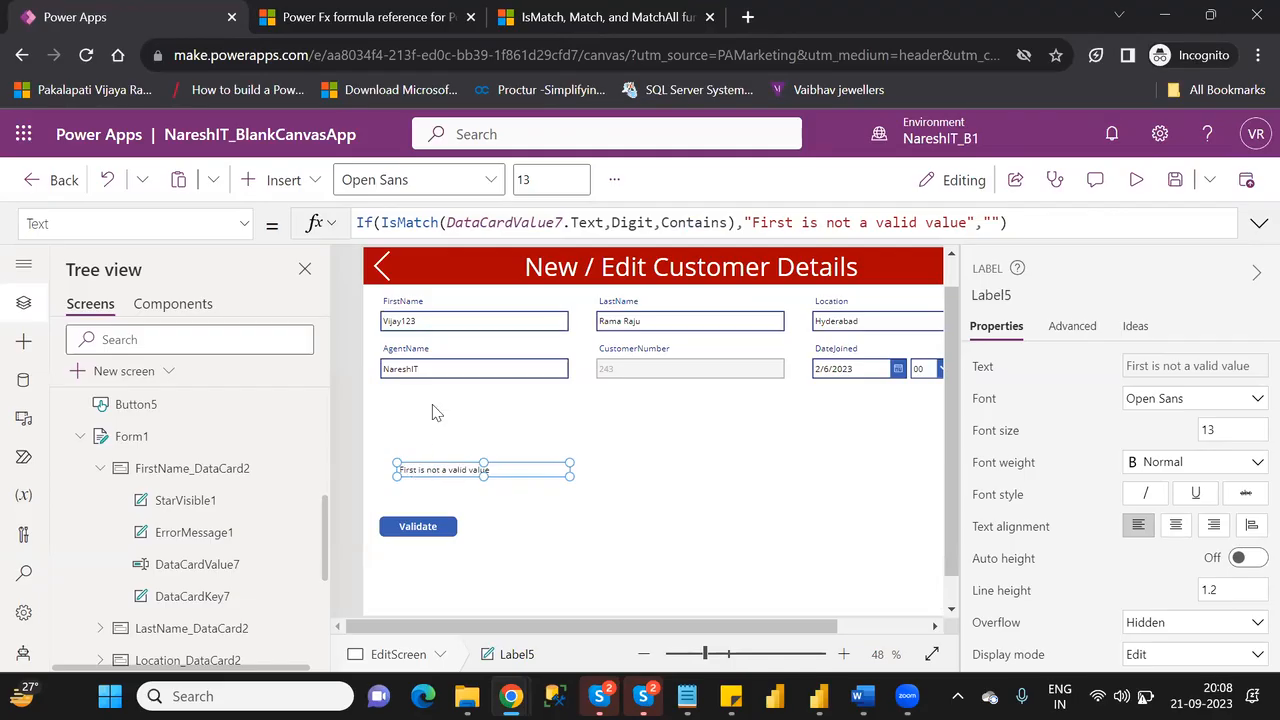
left_click(794, 219)
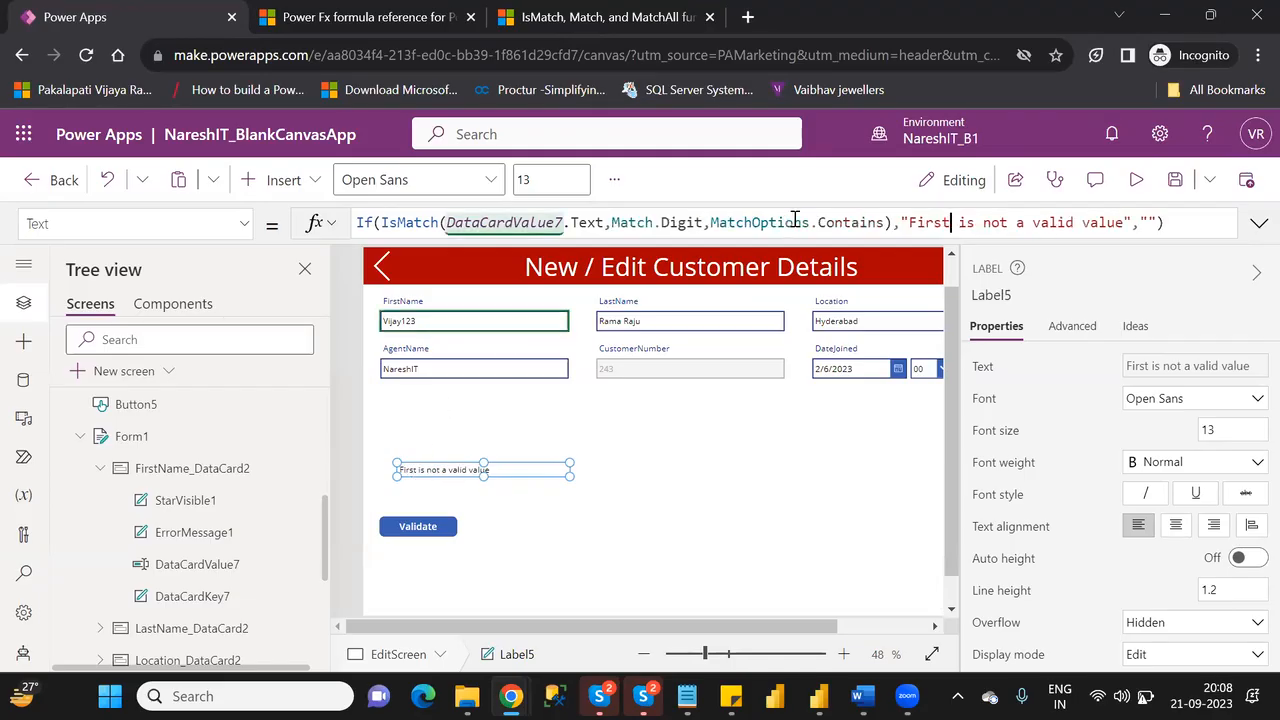
type("name")
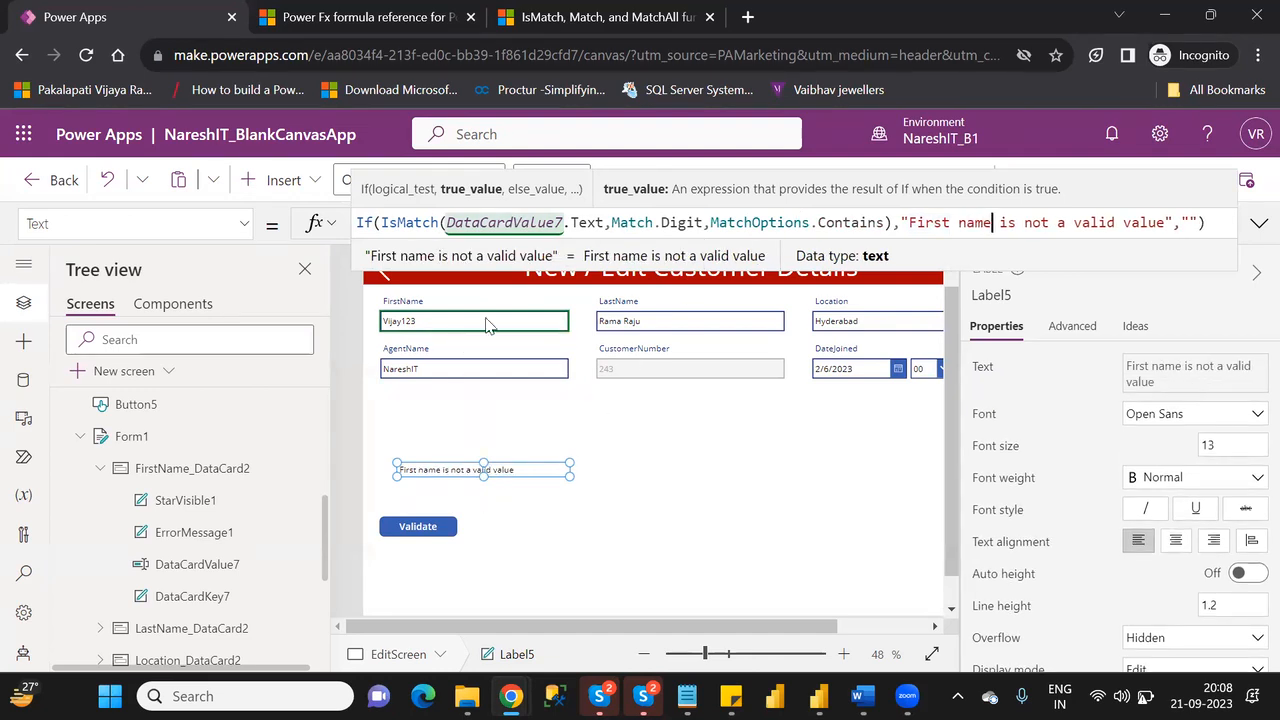
left_click(838, 475)
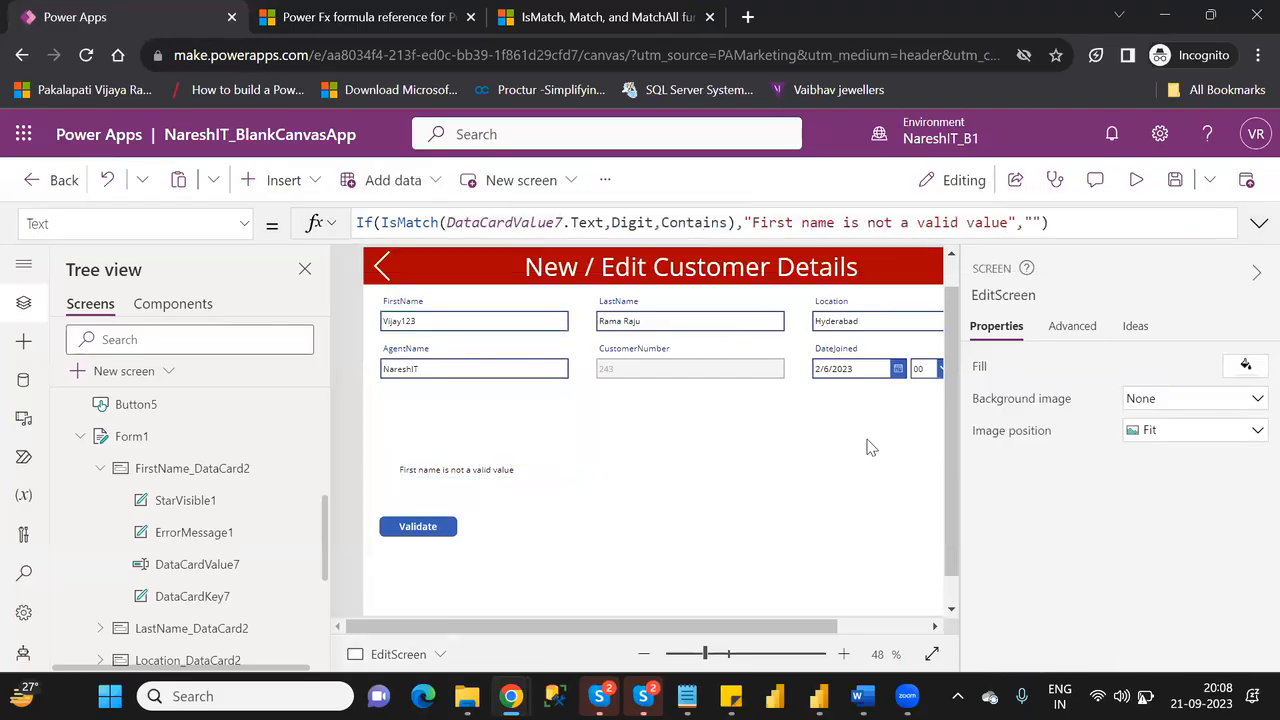
Step: Preview the edit screen and test the validation message by removing digits from the FirstName entry
left_click(1138, 190)
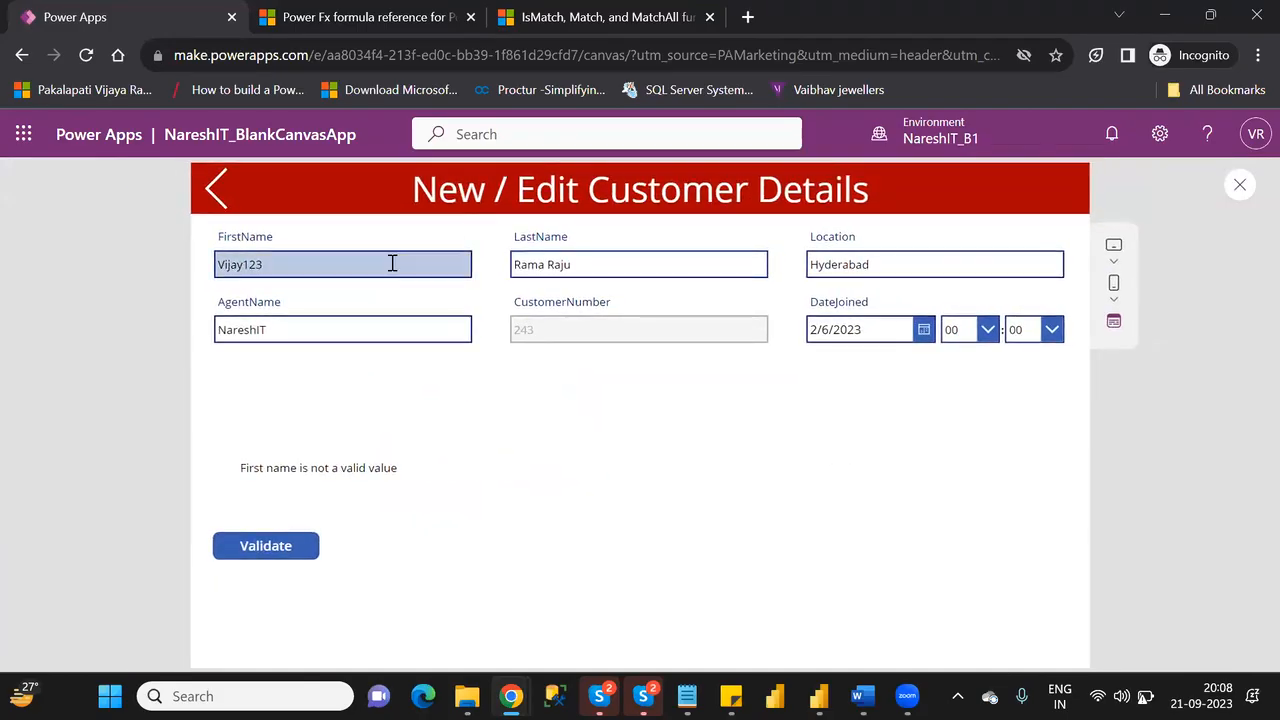
key("BackSpace")
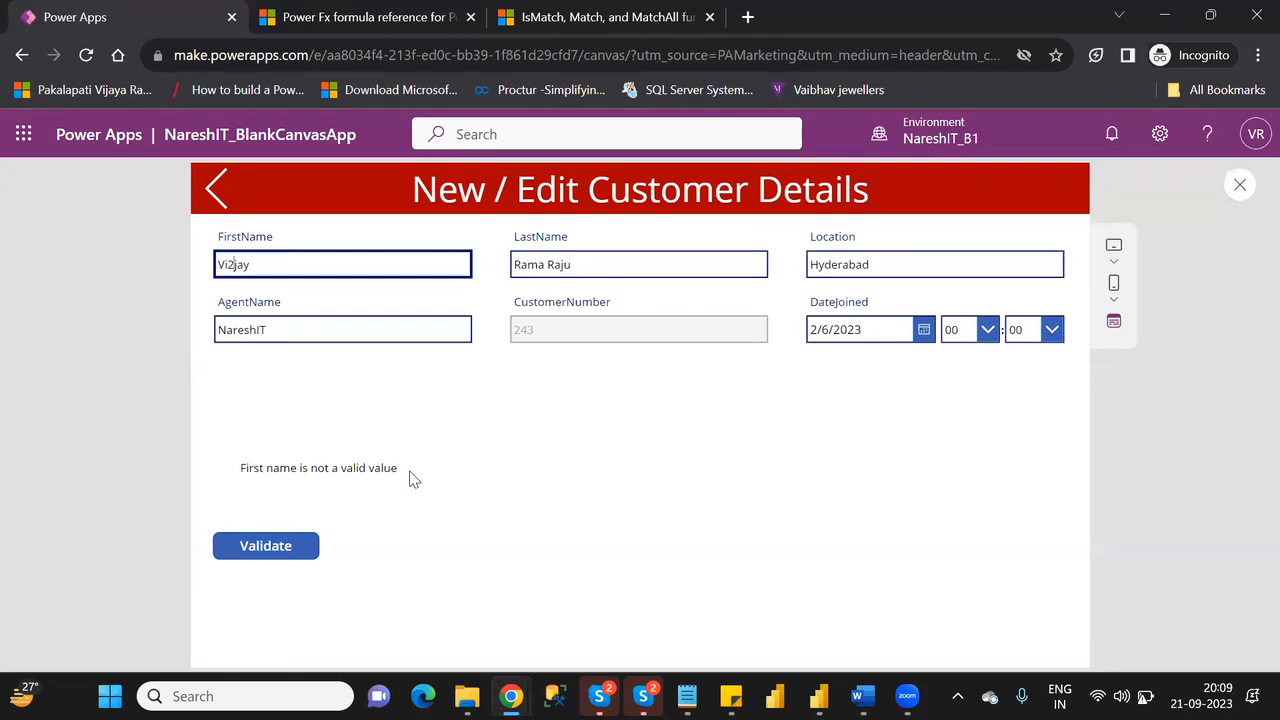
key("BackSpace")
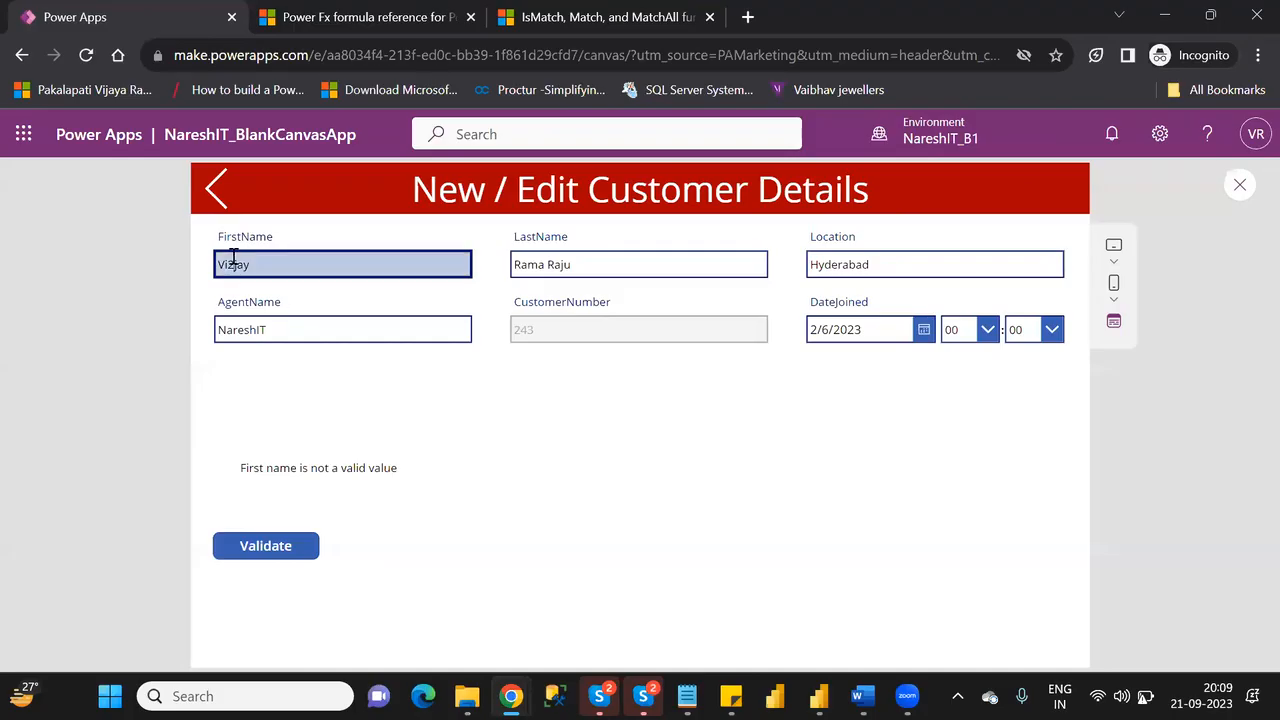